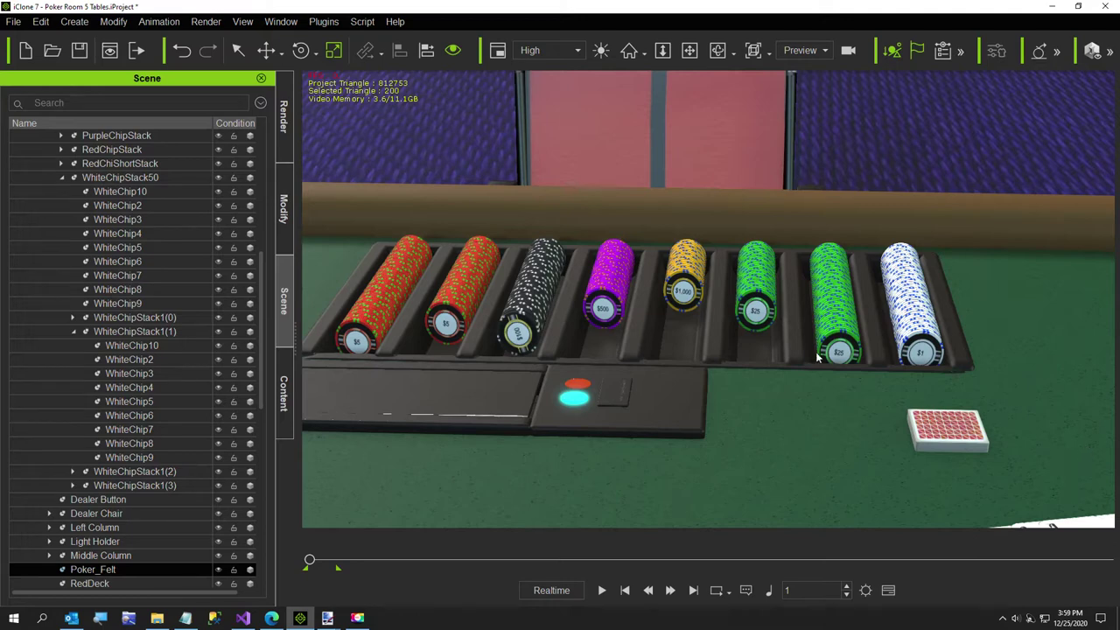
Try lifting WhiteChip5 from WhiteChipStack1(1) straight up out of the chip rack, and undo the move
scroll(818, 366, "down", 2)
right_click_drag(831, 430, 567, 462)
right_click_drag(740, 435, 630, 381)
right_click_drag(698, 407, 653, 417)
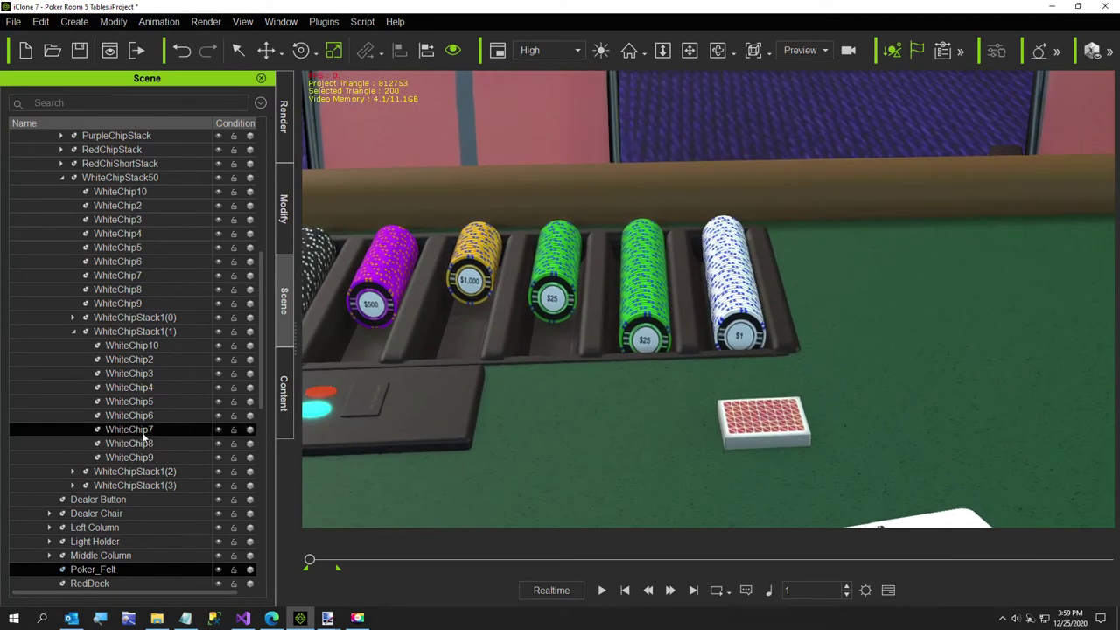
left_click(129, 401)
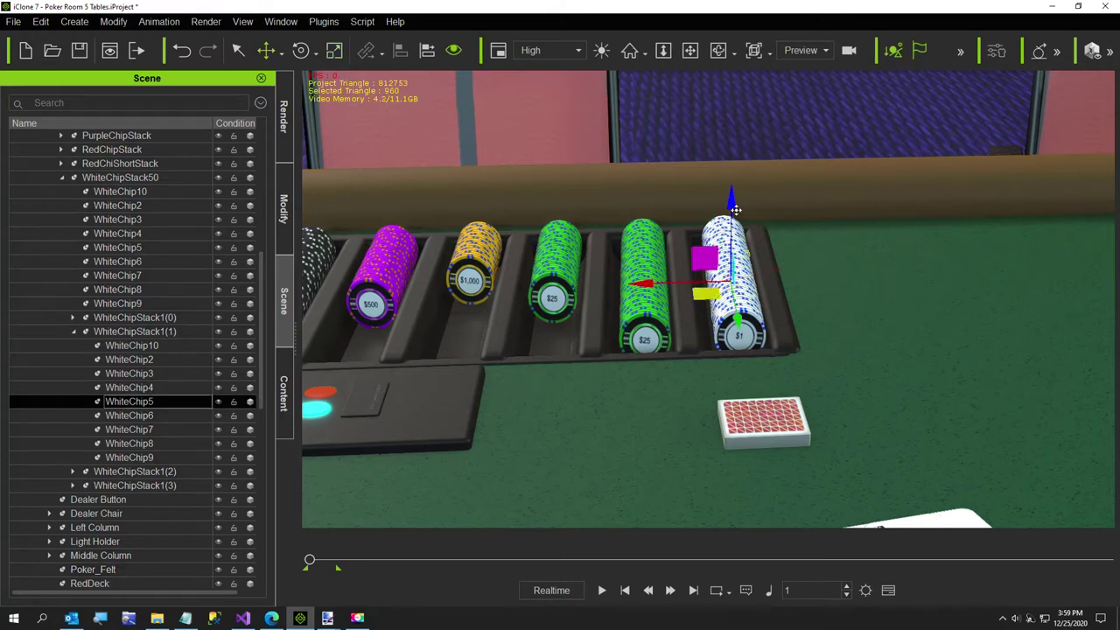
left_click_drag(731, 198, 735, 96)
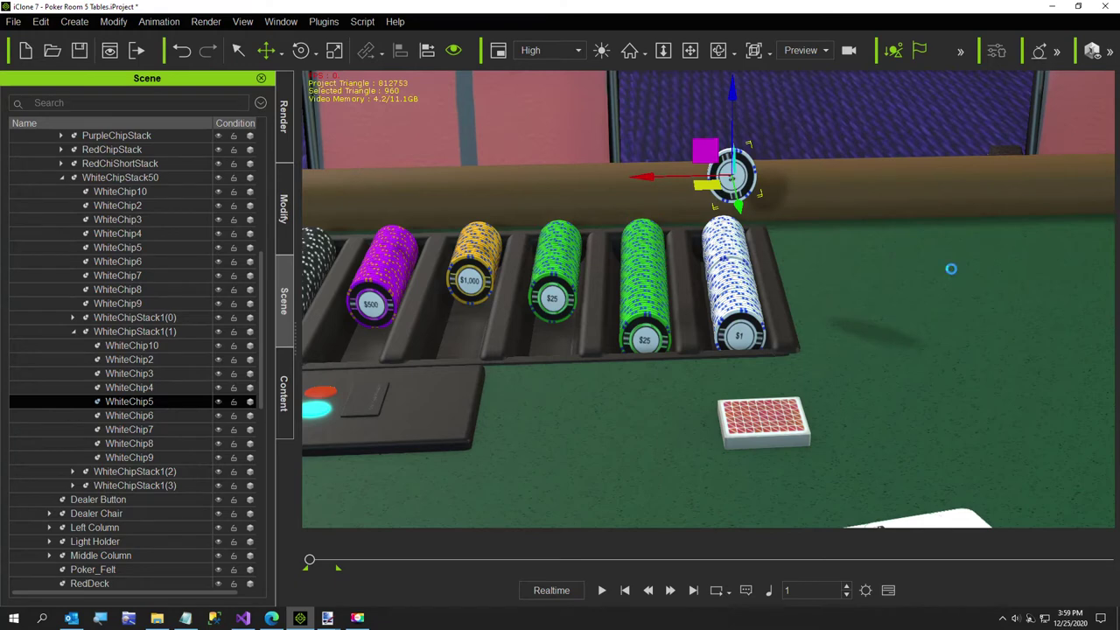
key("ctrl+z")
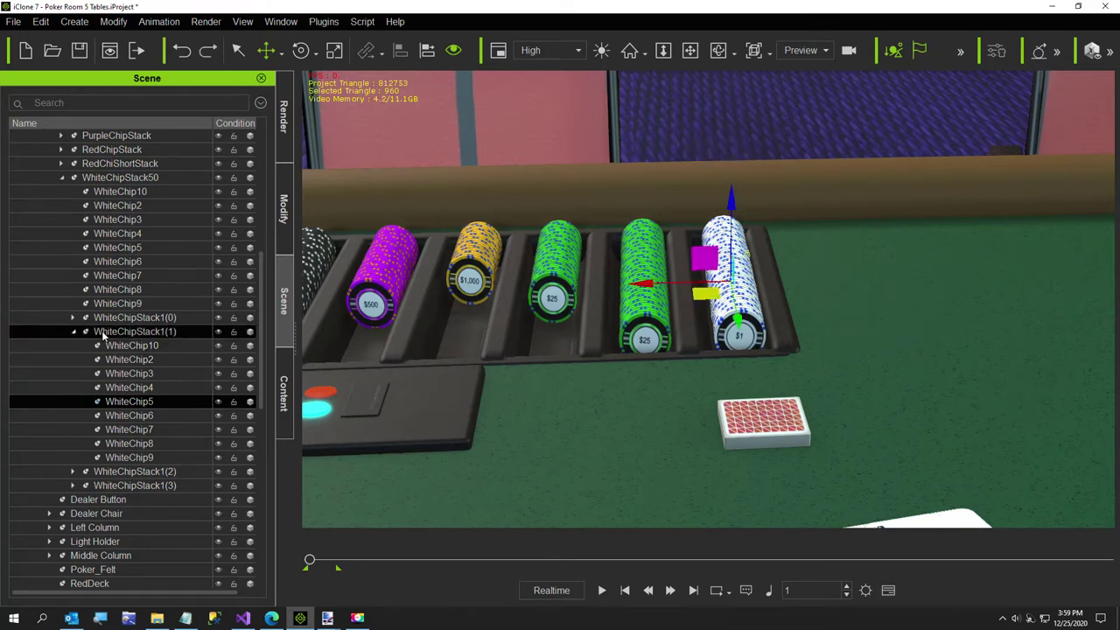
Select the whole WhiteChipStack50 and look over the poker table with its chip rack, cards and dealer button
left_click(117, 178)
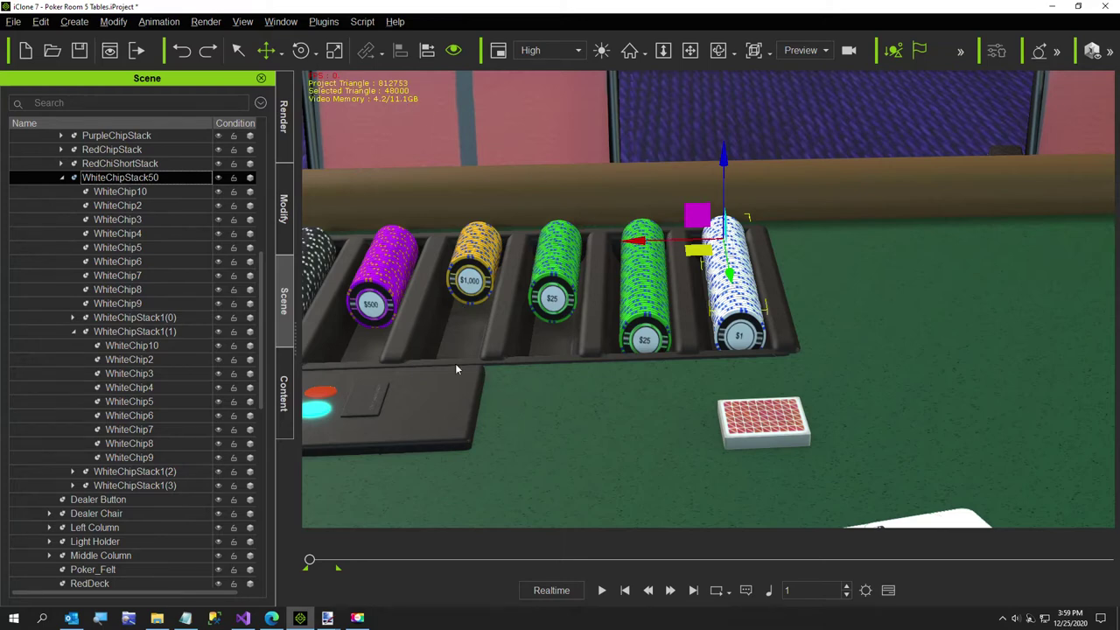
middle_click_drag(593, 358, 682, 366)
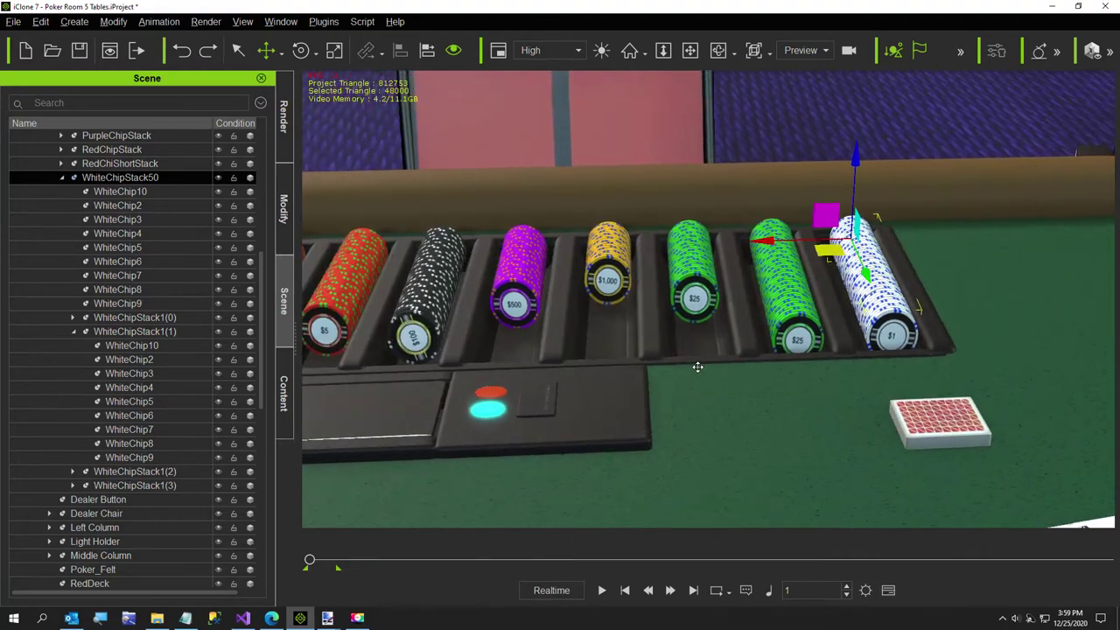
scroll(681, 363, "down", 5)
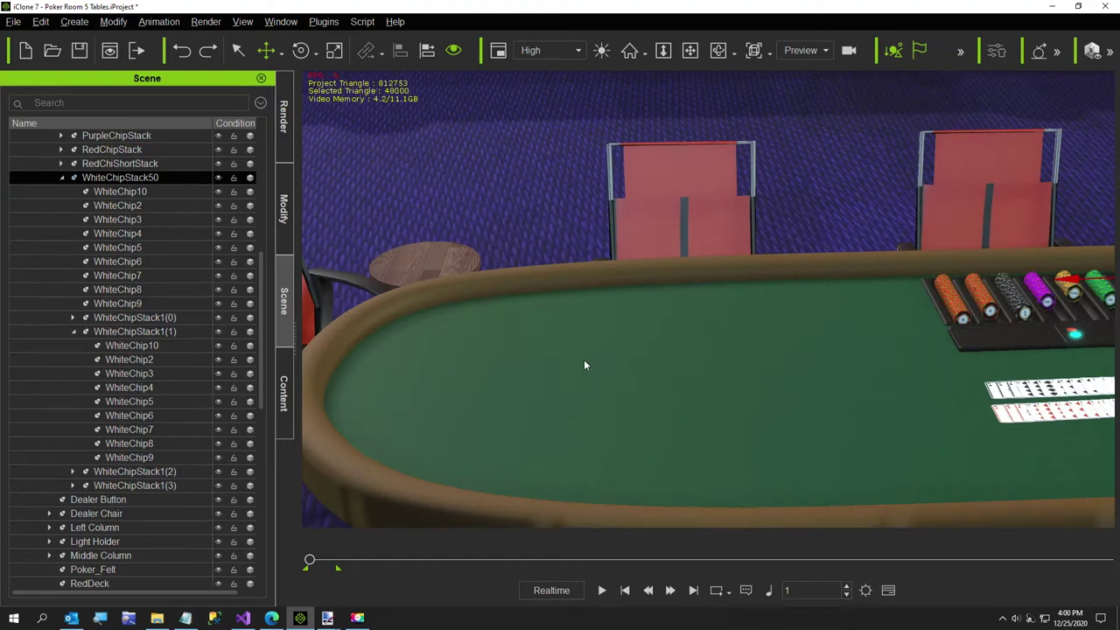
middle_click_drag(528, 352, 669, 382)
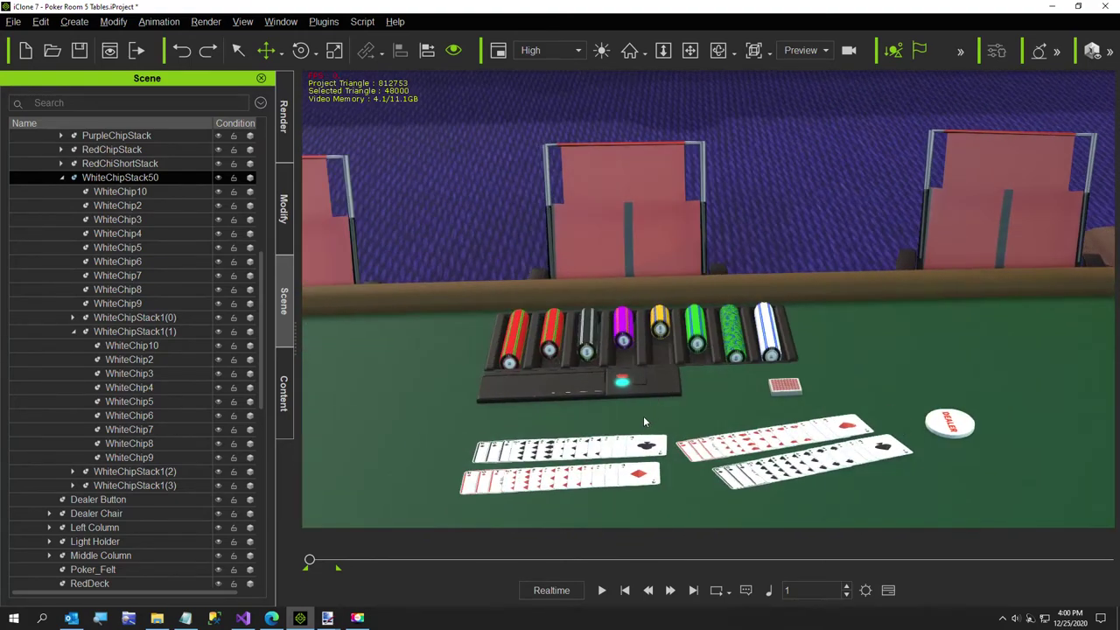
middle_click_drag(652, 427, 663, 426)
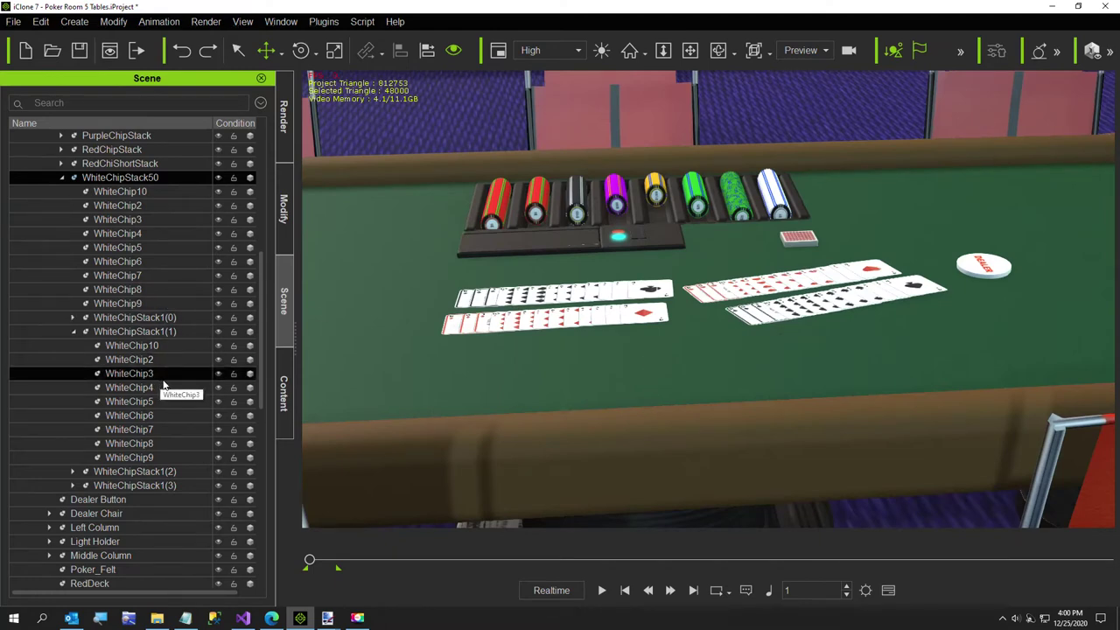
Collapse the first Poker Table's hierarchy, select Poker Table(0), and examine the chip stacks in its rack up close
left_click(62, 179)
scroll(53, 166, "up", 5)
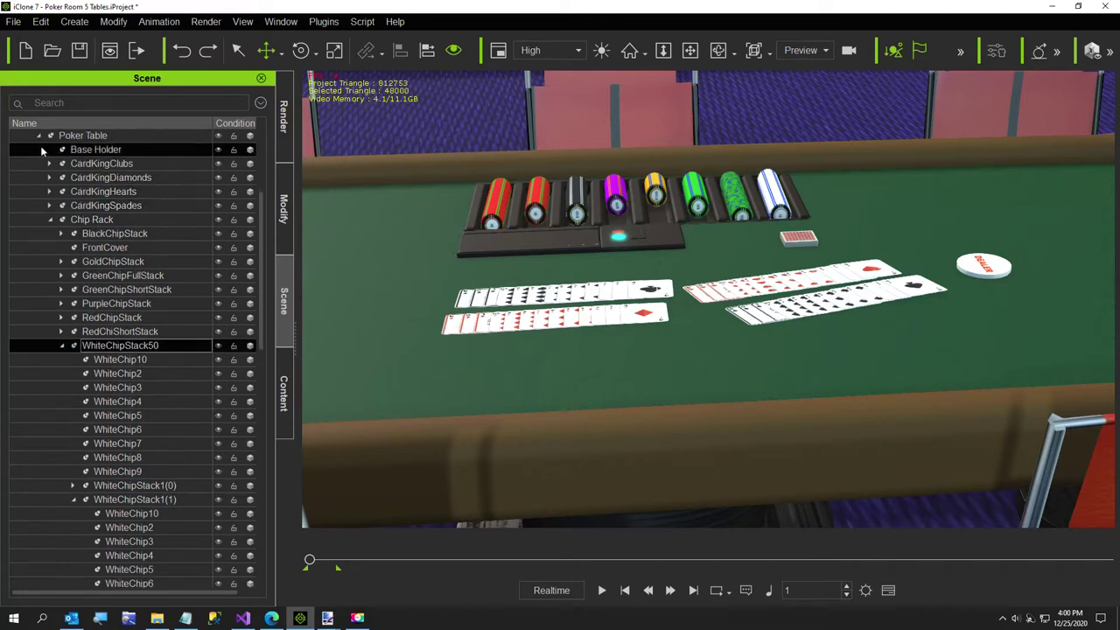
left_click(83, 164)
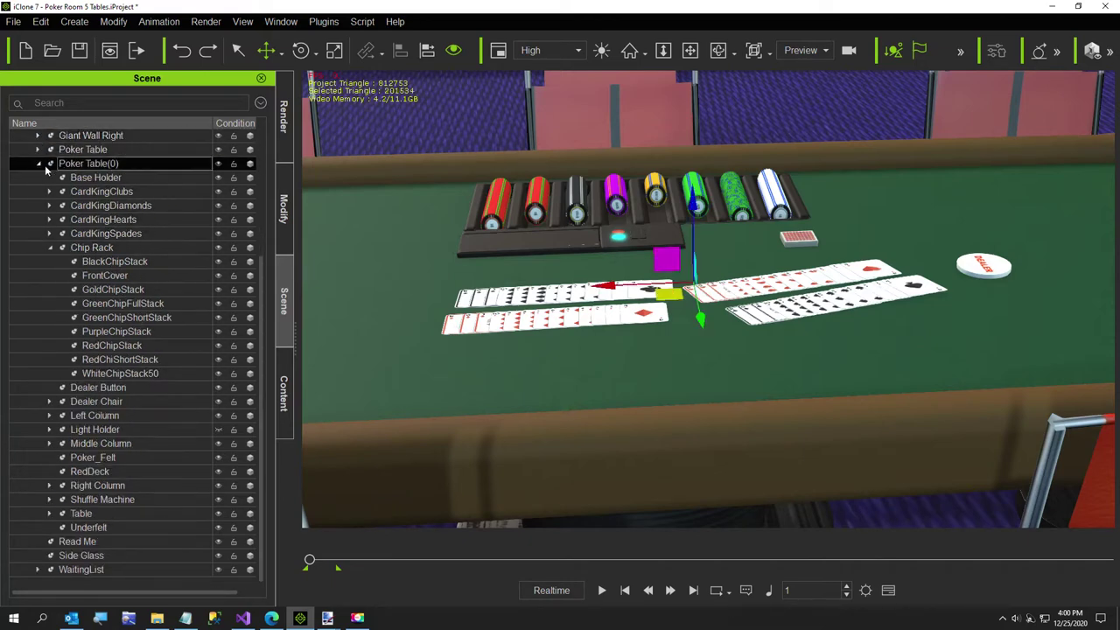
scroll(640, 330, "up", 5)
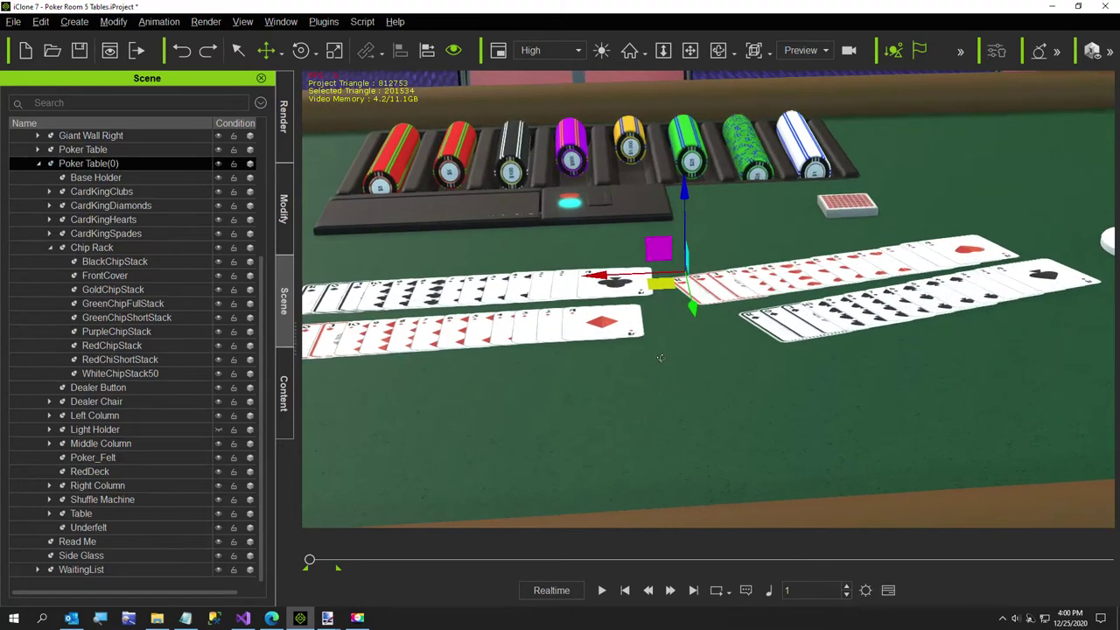
middle_click_drag(656, 342, 540, 470)
scroll(540, 471, "up", 3)
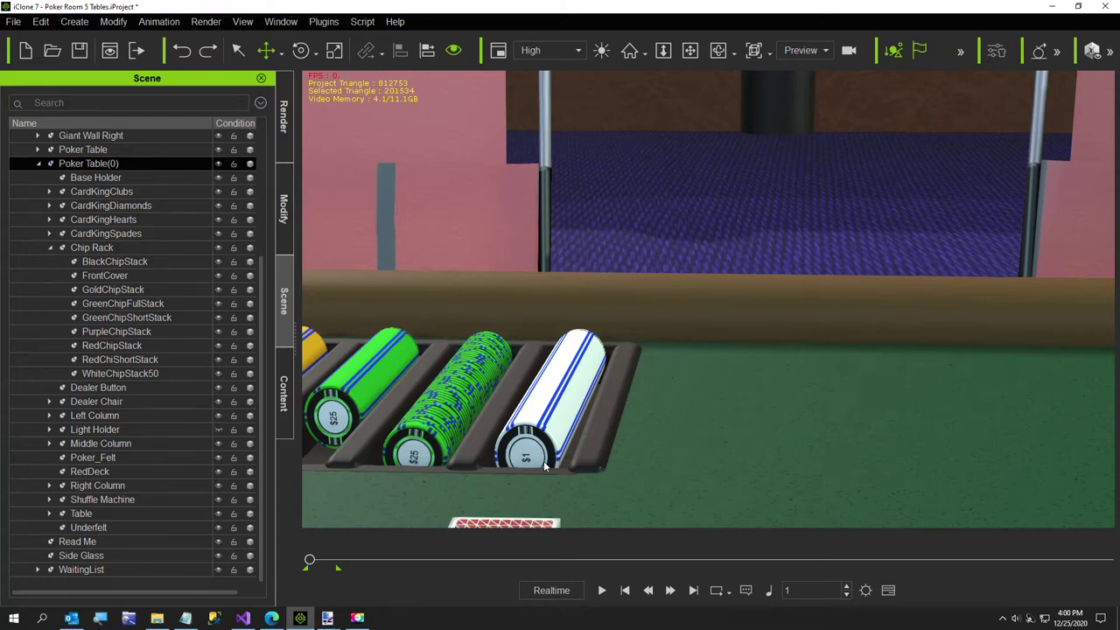
scroll(544, 467, "down", 5)
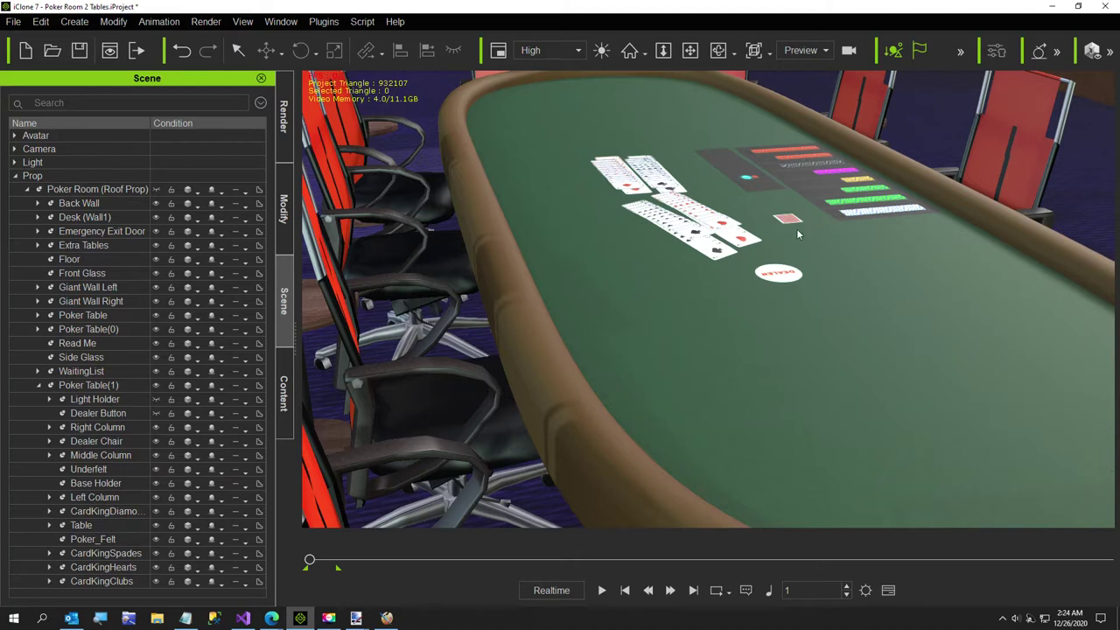
Select Poker Table(1) in the Poker Room 2 Tables project and look around it
right_click_drag(786, 226, 525, 438)
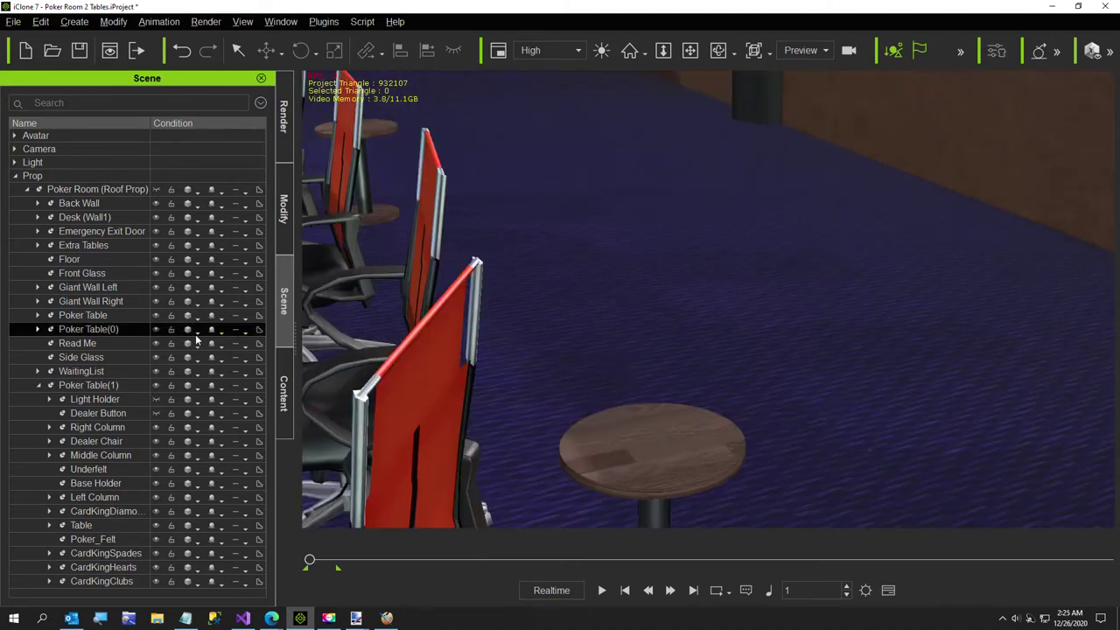
left_click(67, 385)
right_click_drag(641, 410, 703, 371)
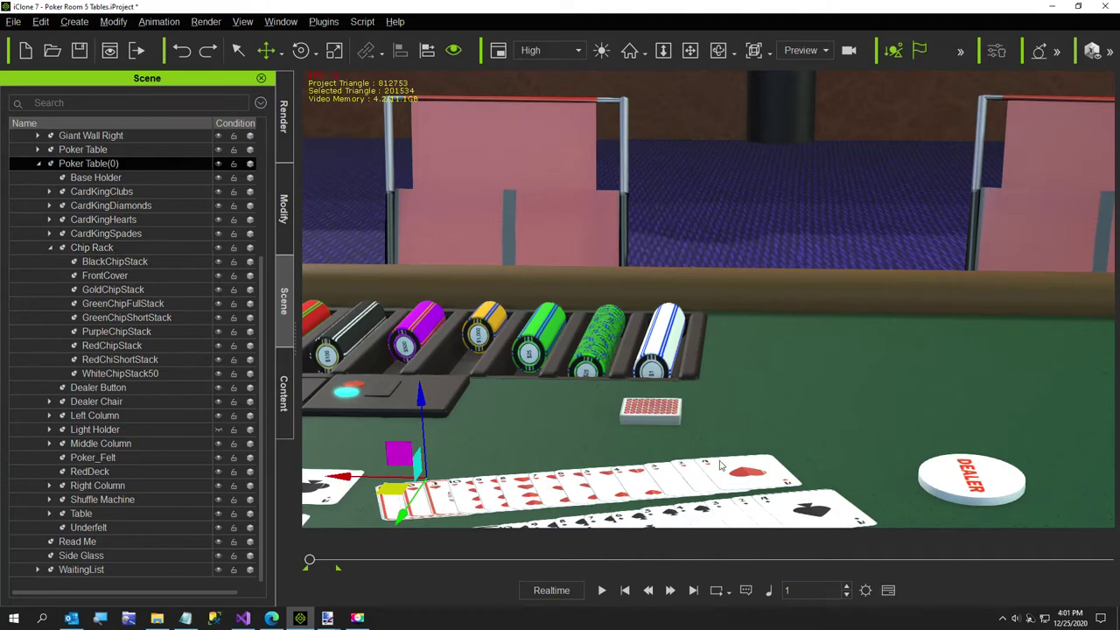
Select GreenChipFullStack in the chip rack and inspect its randomized edge texture up close beside the plain striped stacks
right_click_drag(720, 465, 584, 469)
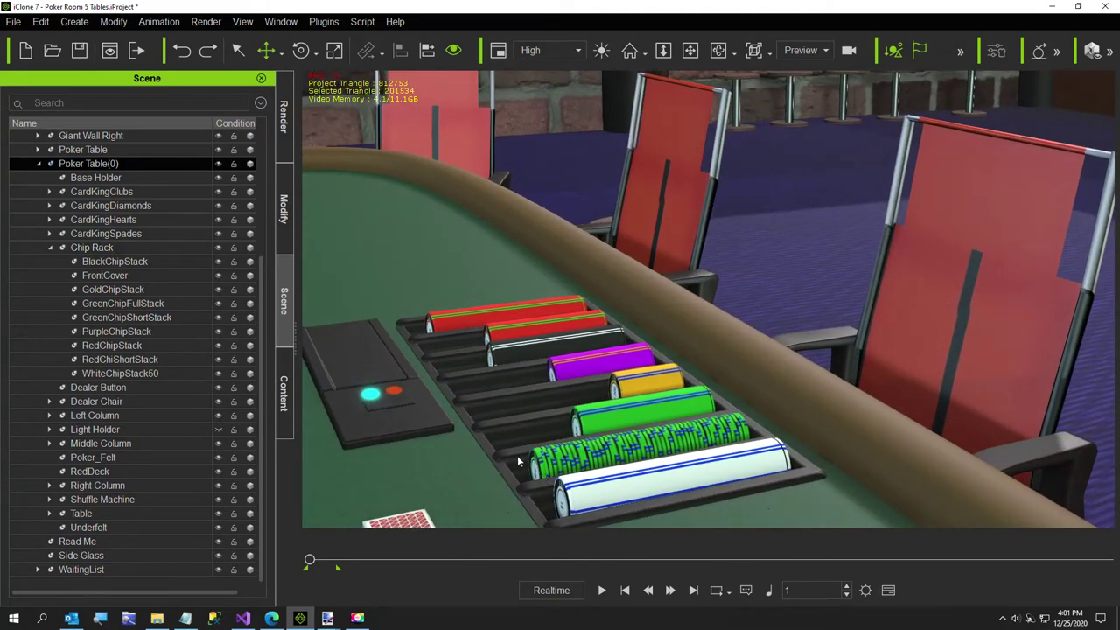
left_click(183, 317)
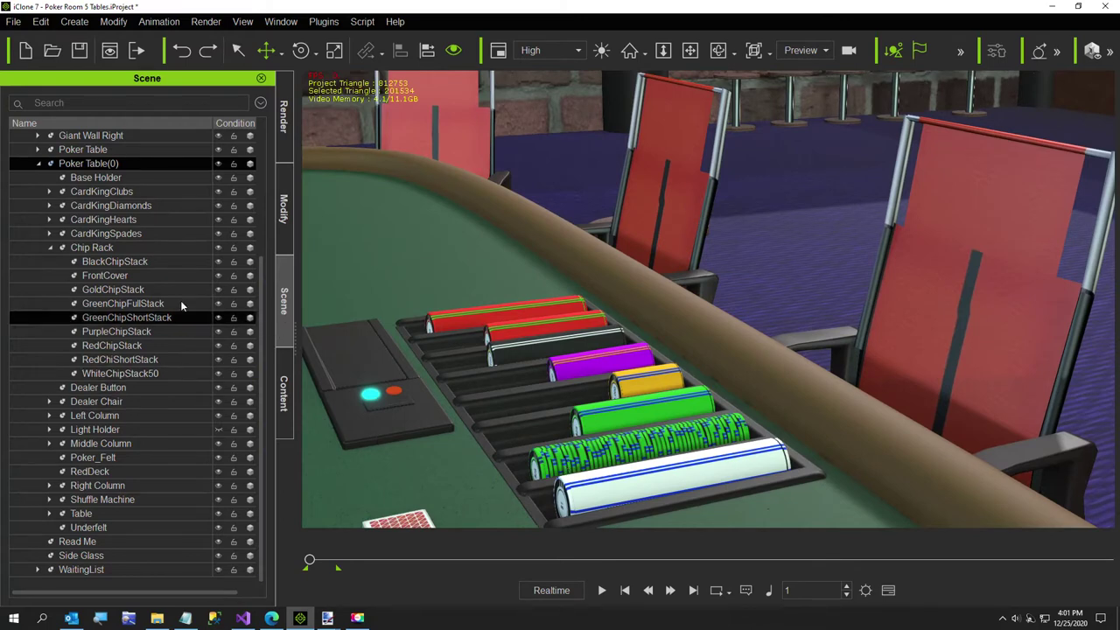
left_click(107, 304)
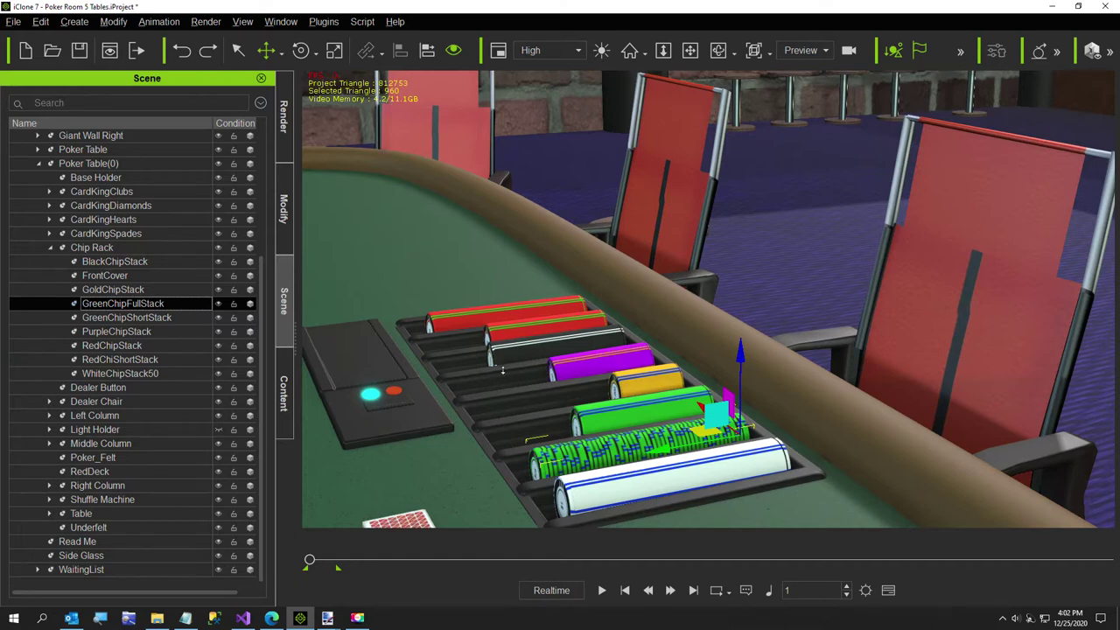
scroll(503, 371, "up", 3)
scroll(544, 351, "up", 3)
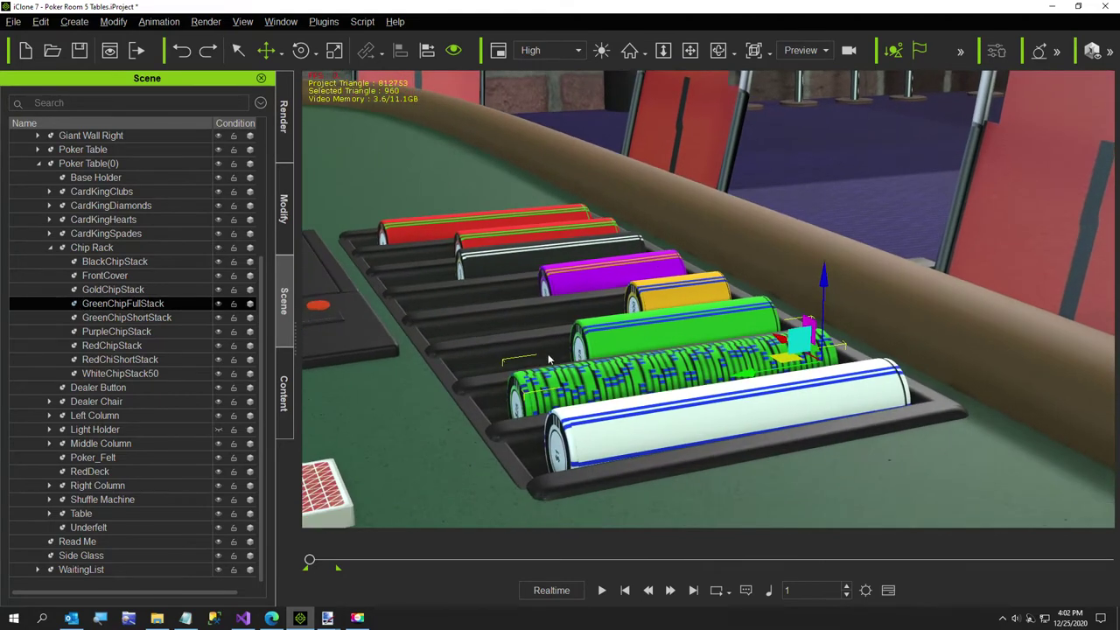
scroll(549, 359, "up", 6)
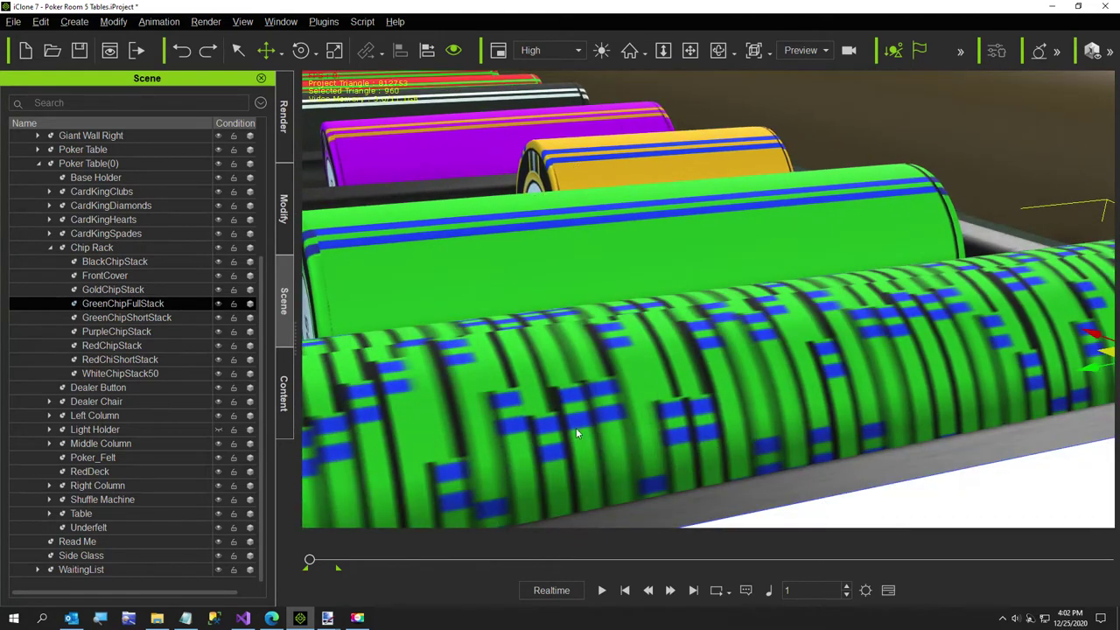
middle_click_drag(545, 429, 775, 374)
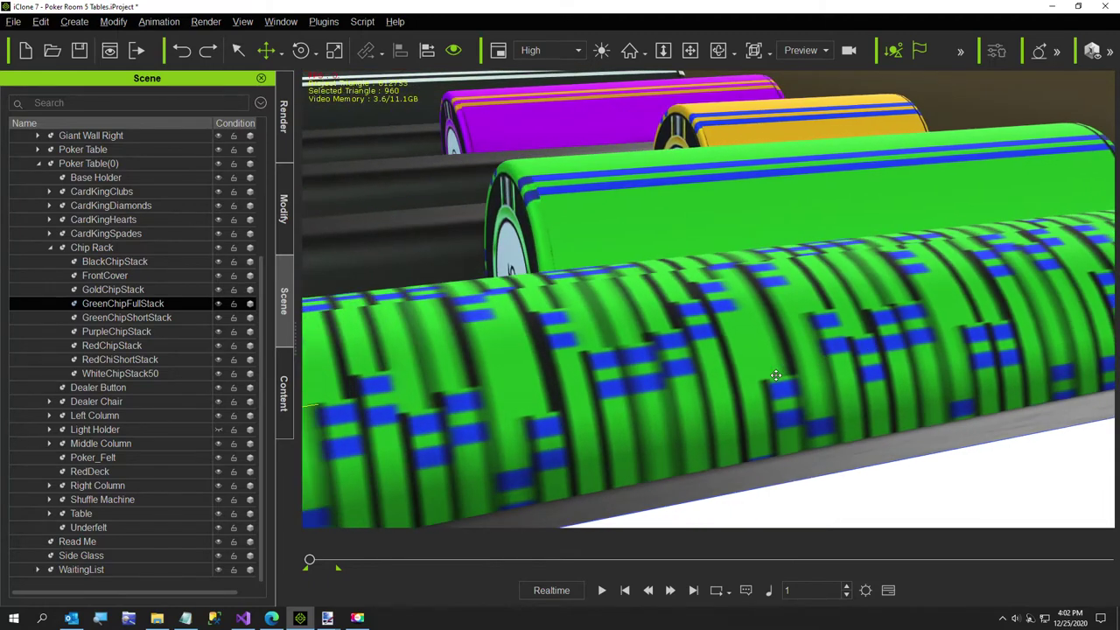
scroll(690, 393, "down", 10)
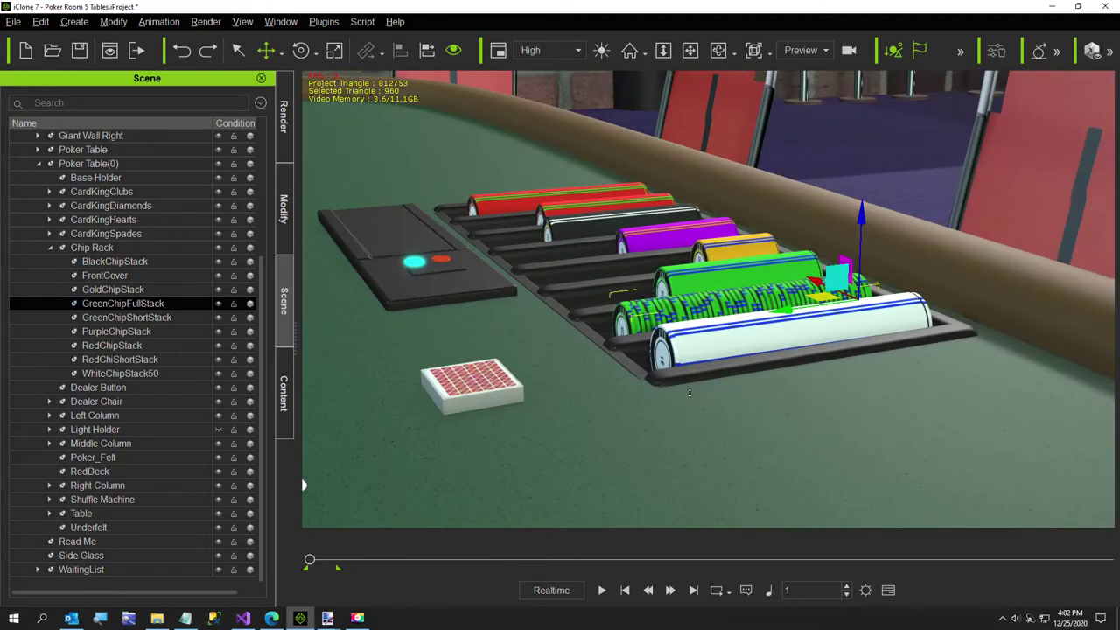
Compare the GreenChipFullStack with the neighbouring $25 and $1 stacks from the front of the chip rack
right_click_drag(683, 414, 829, 470)
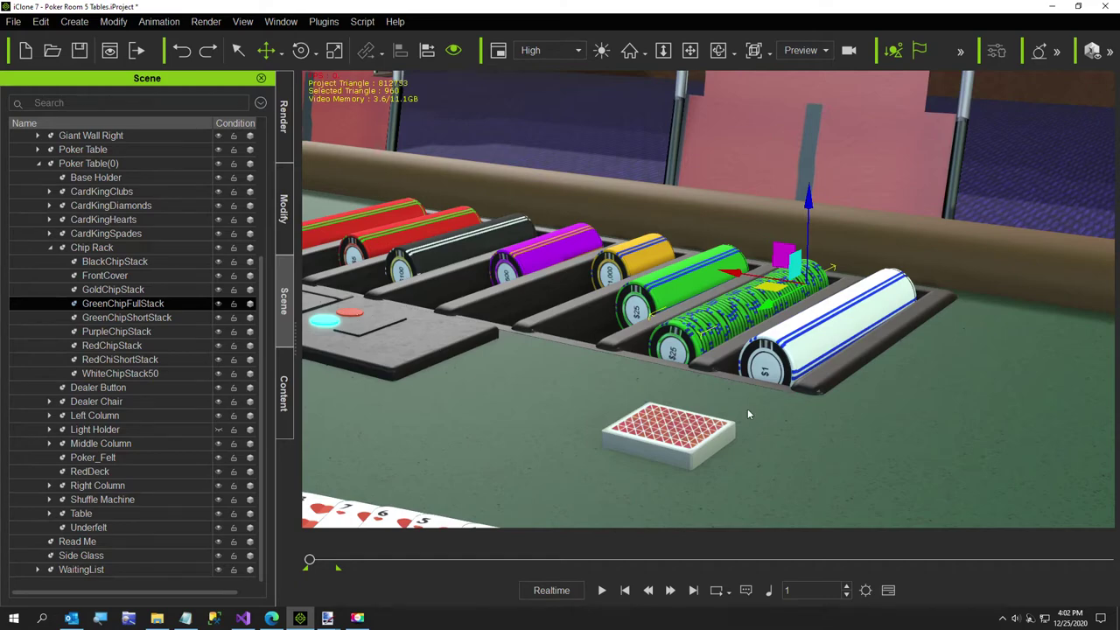
right_click_drag(751, 425, 793, 417)
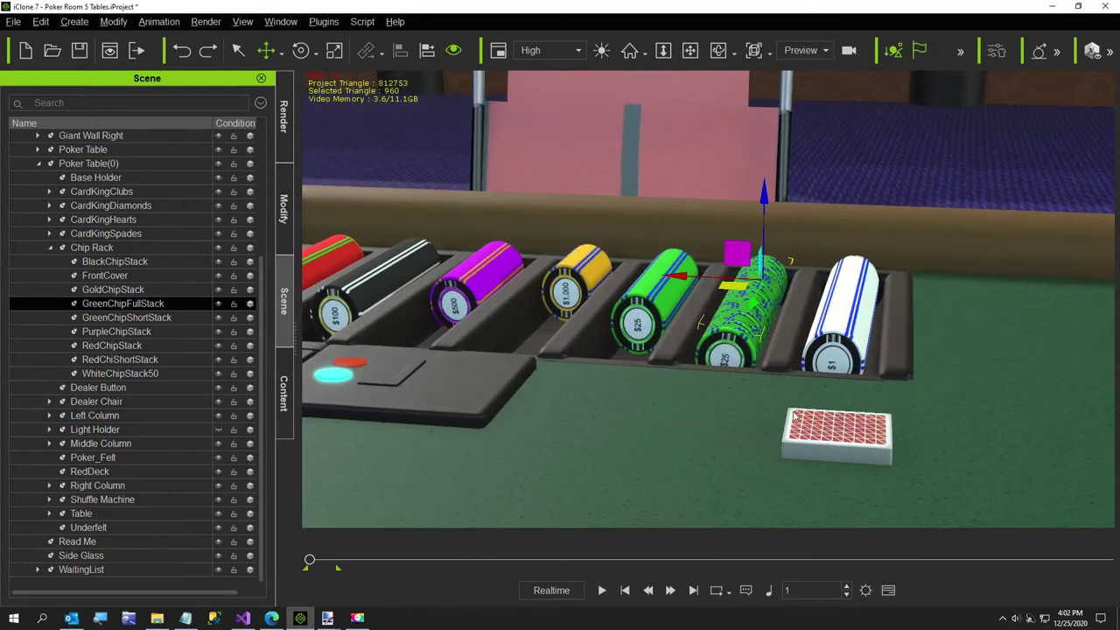
scroll(770, 380, "up", 5)
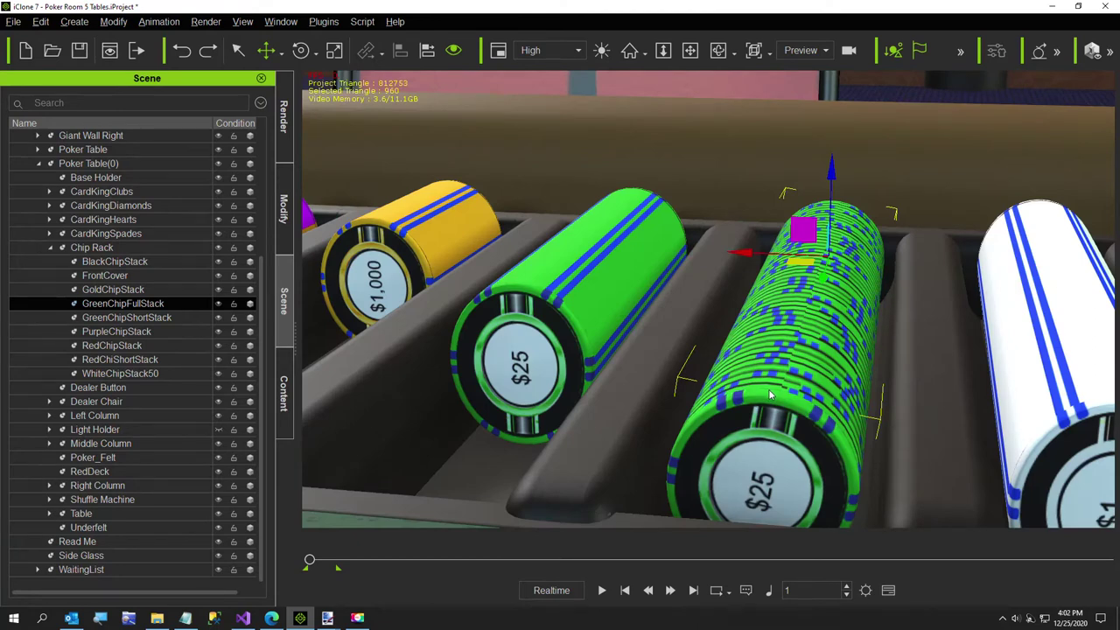
scroll(766, 396, "down", 3)
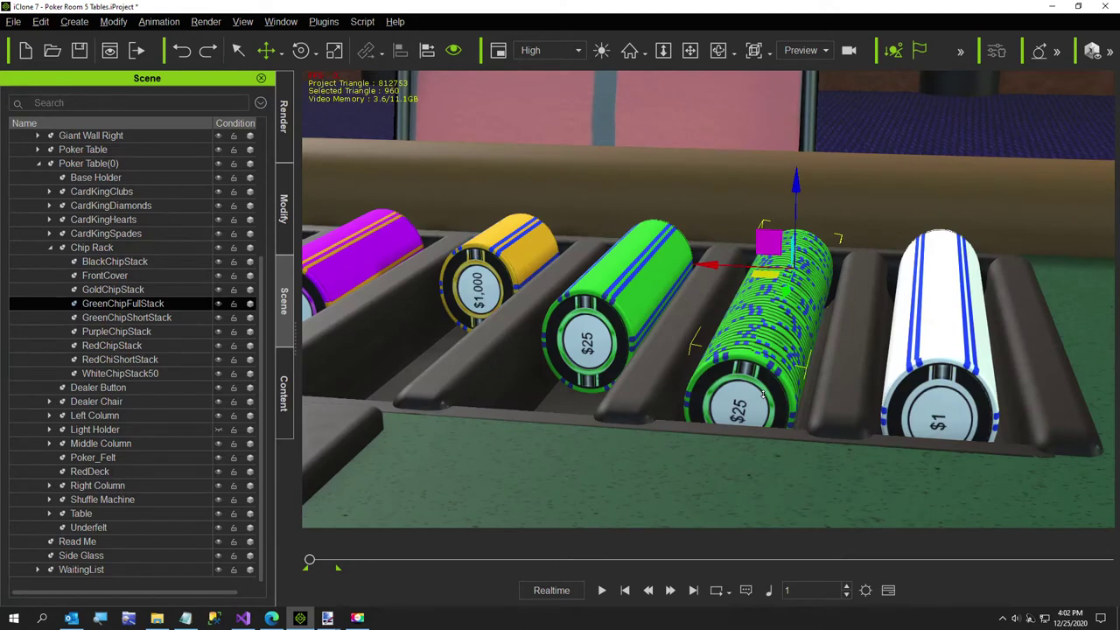
key("alt")
scroll(814, 378, "down", 5)
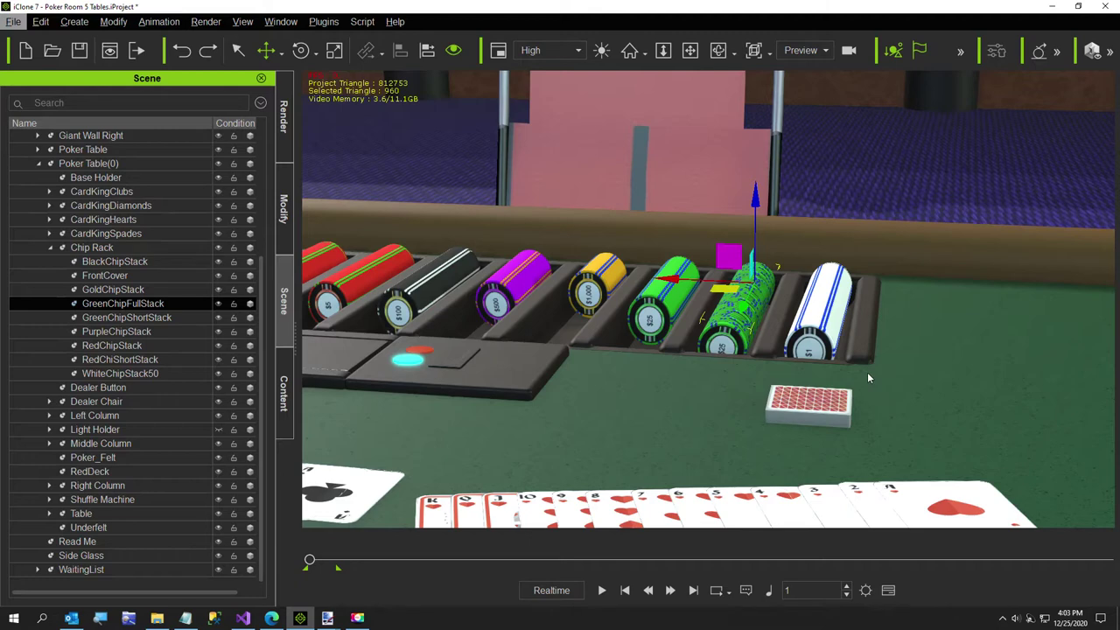
middle_click_drag(867, 375, 759, 393)
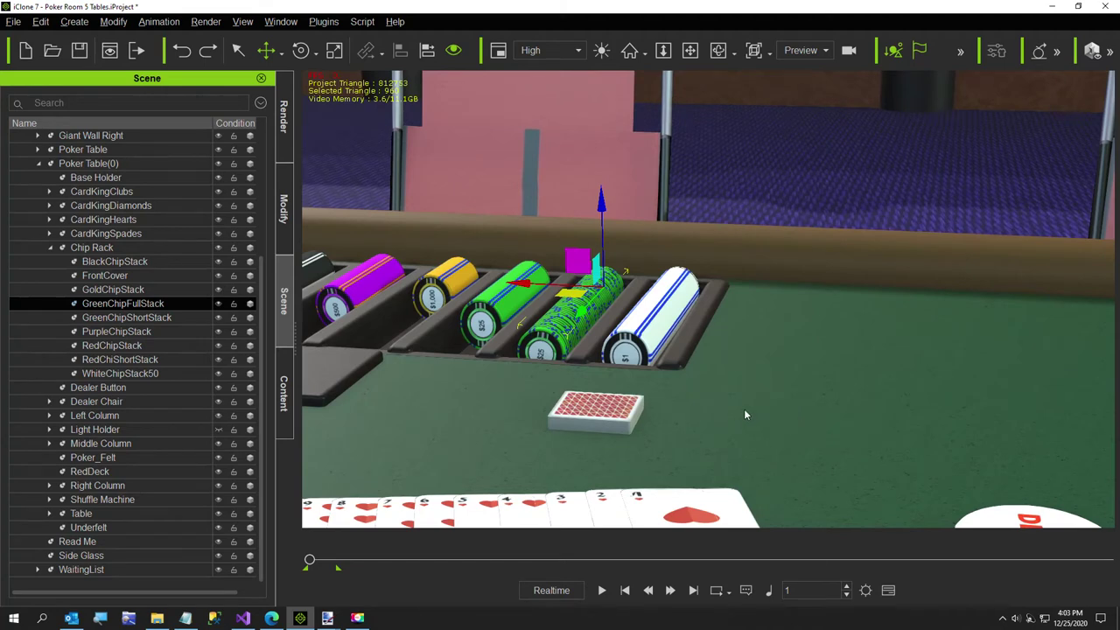
middle_click_drag(775, 401, 726, 395)
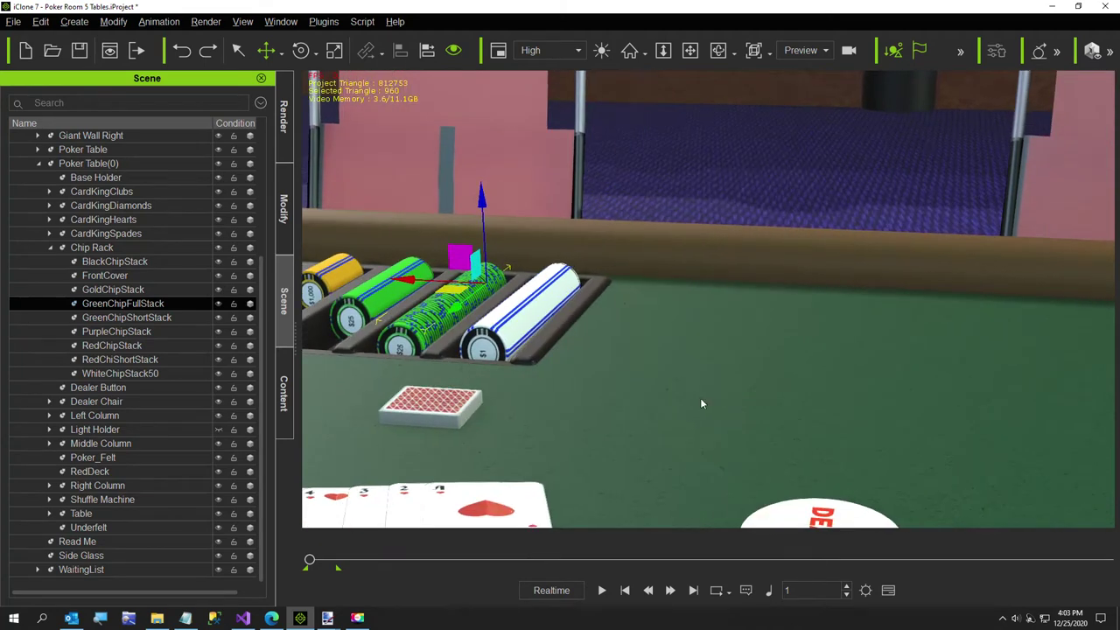
Switch to Visual Studio, close the MainForm.cs file and run the ImageRandomizer project with debugging
left_click(243, 618)
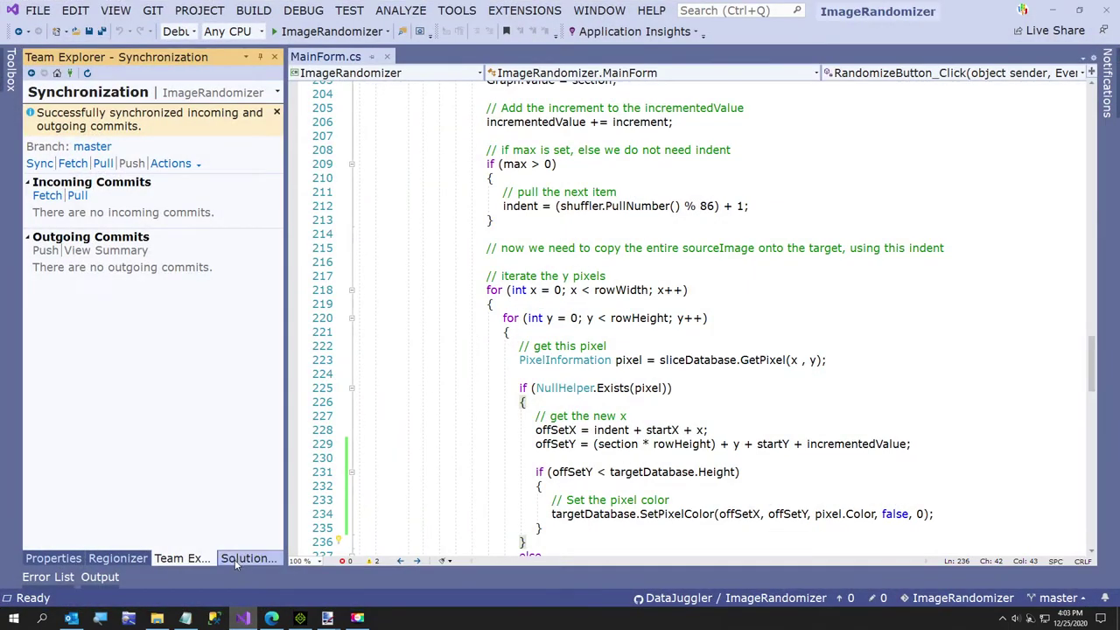
left_click(386, 57)
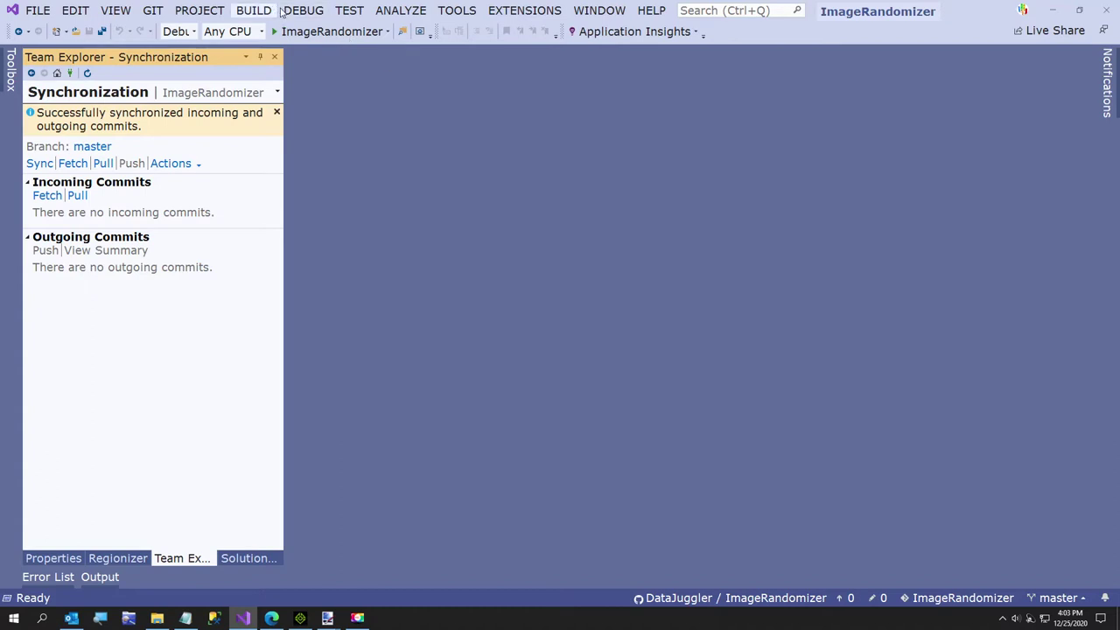
left_click(303, 11)
left_click(307, 44)
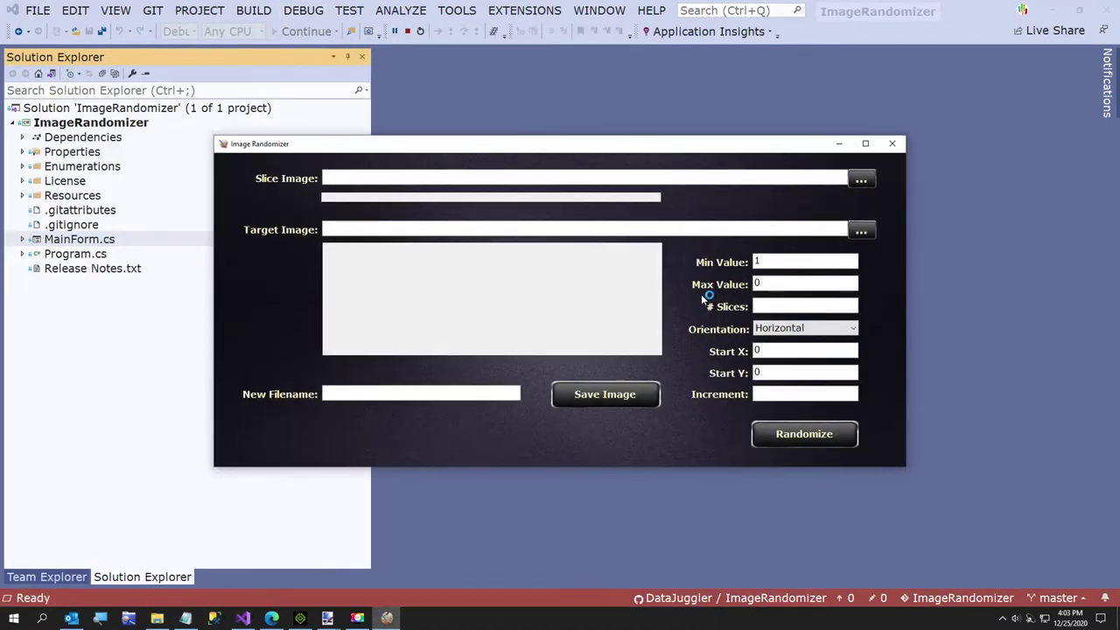
Minimize the Visual Studio and iClone windows to reach the Chips folder in File Explorer
left_click(1053, 12)
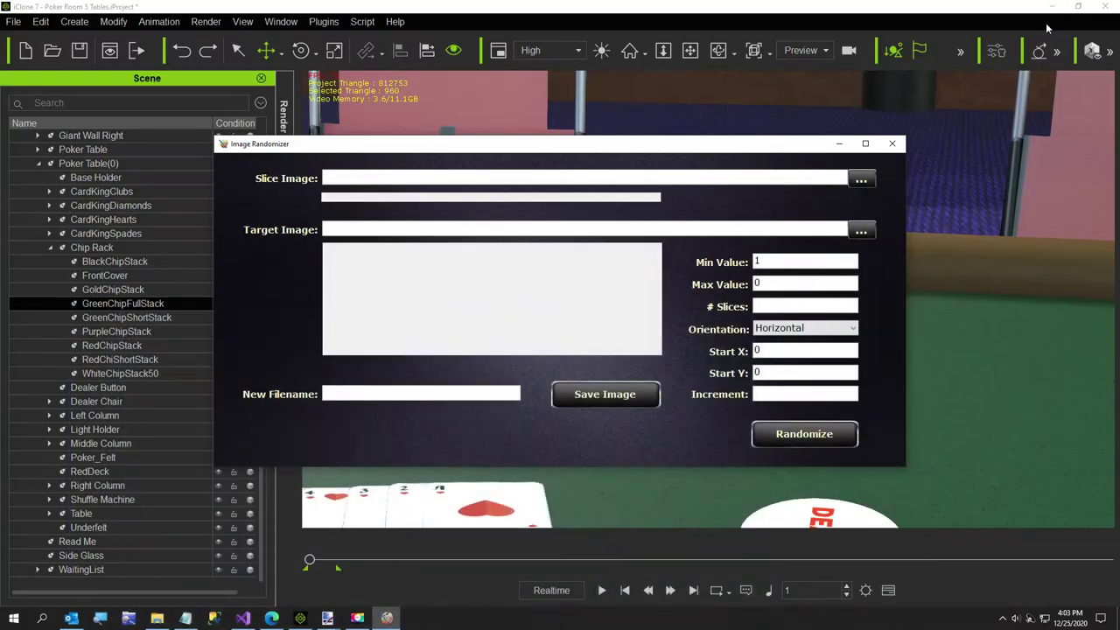
left_click(1054, 7)
left_click(1056, 8)
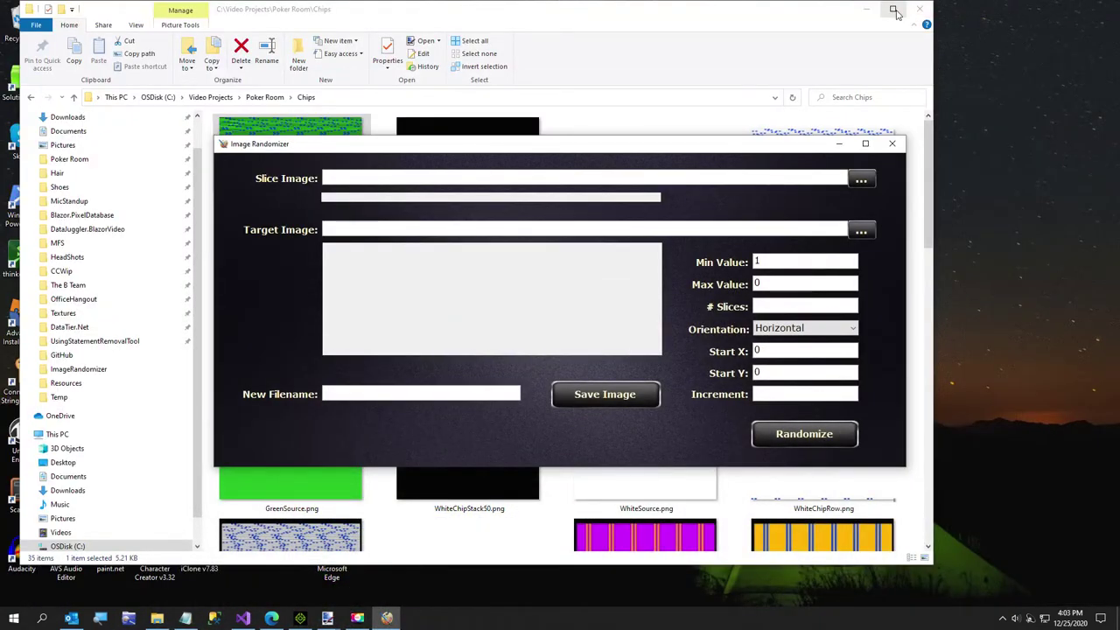
Clear the file window away, then load WhiteChipRow.png as the slice image and Black4Source.png as the target image
left_click(897, 13)
left_click(1056, 9)
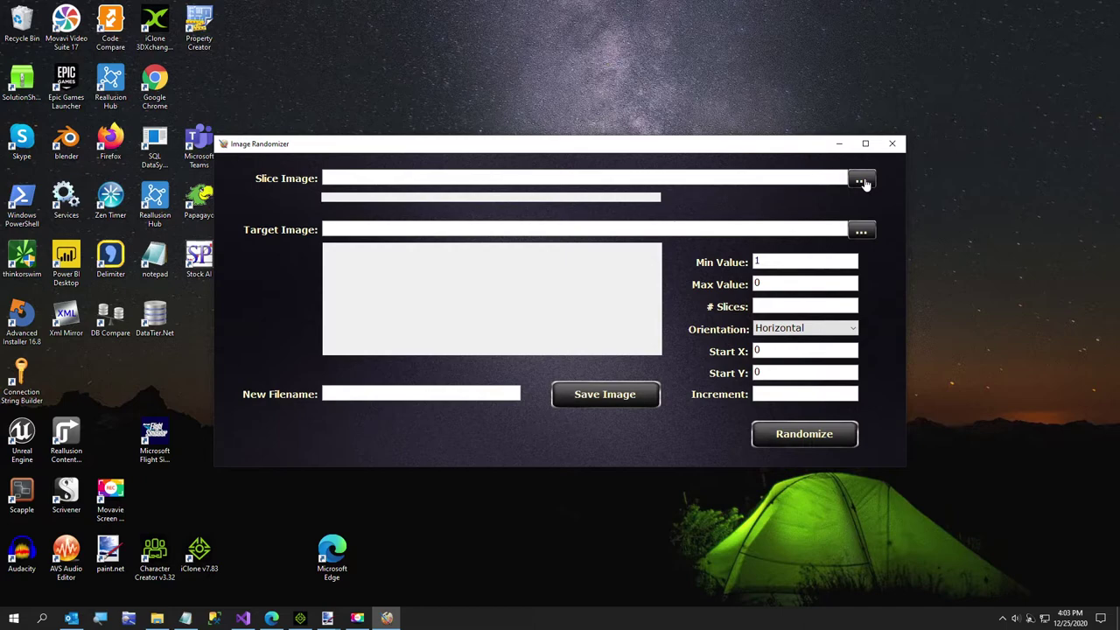
left_click(862, 181)
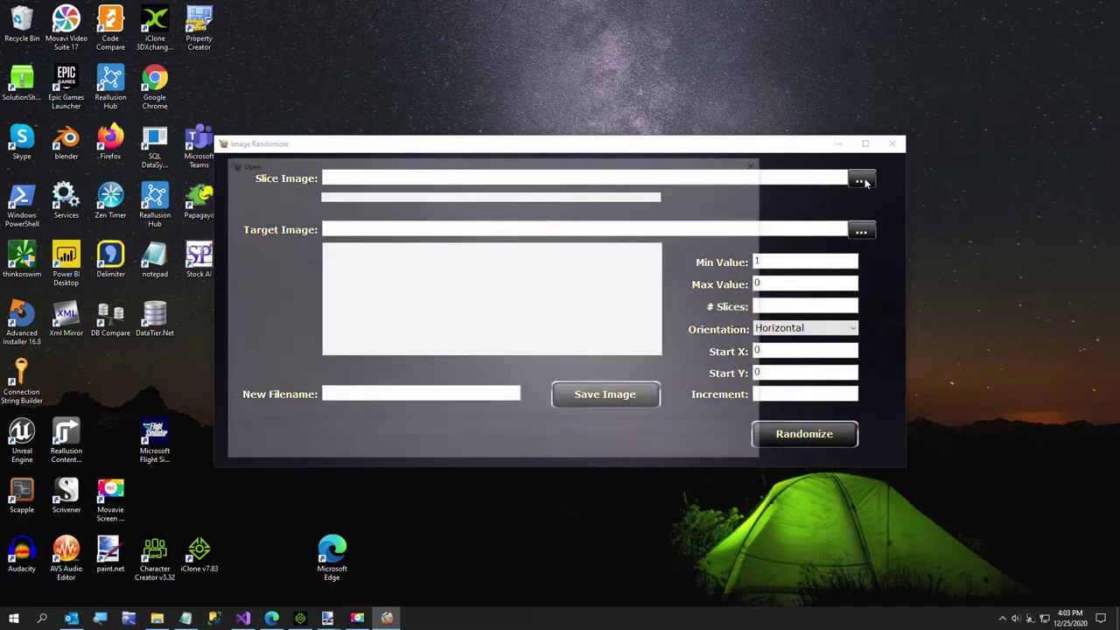
left_click_drag(769, 270, 749, 370)
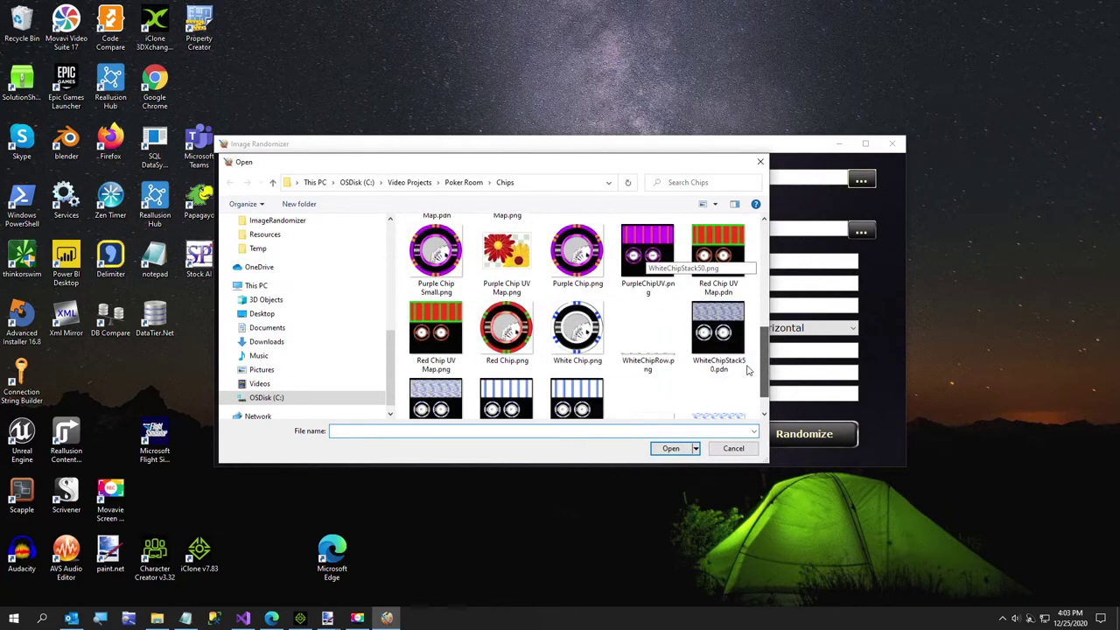
left_click(646, 354)
double_click(645, 354)
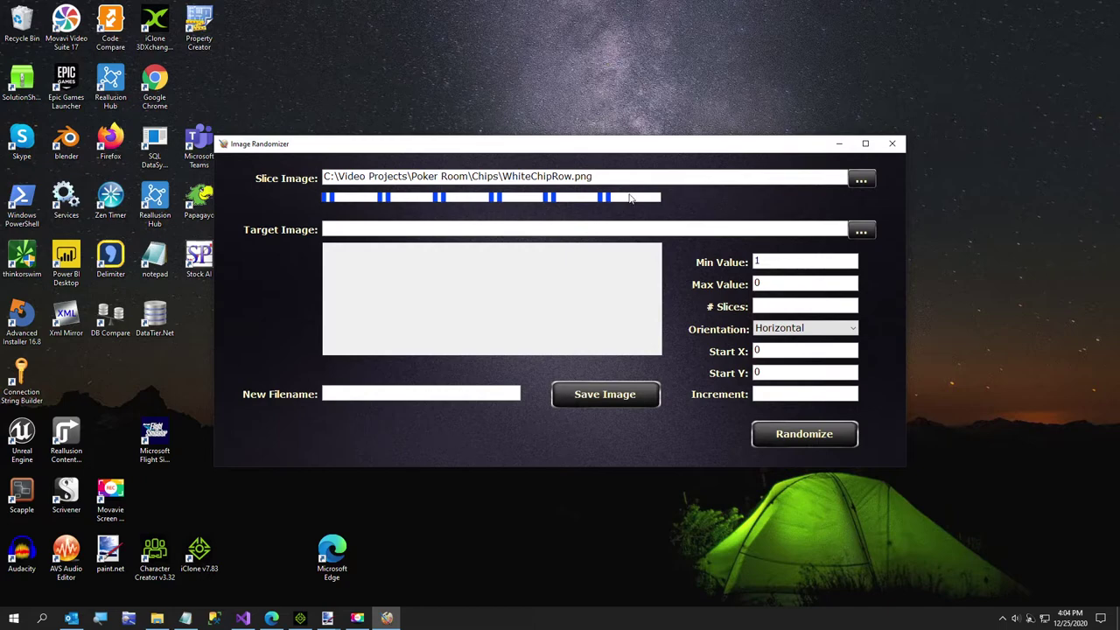
left_click(862, 232)
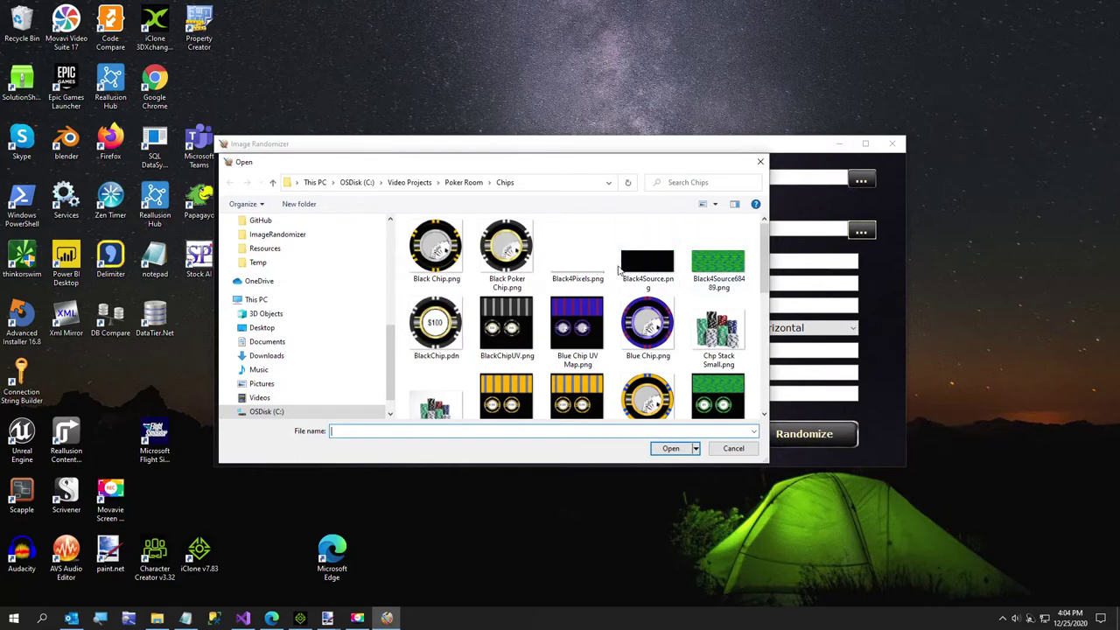
double_click(647, 263)
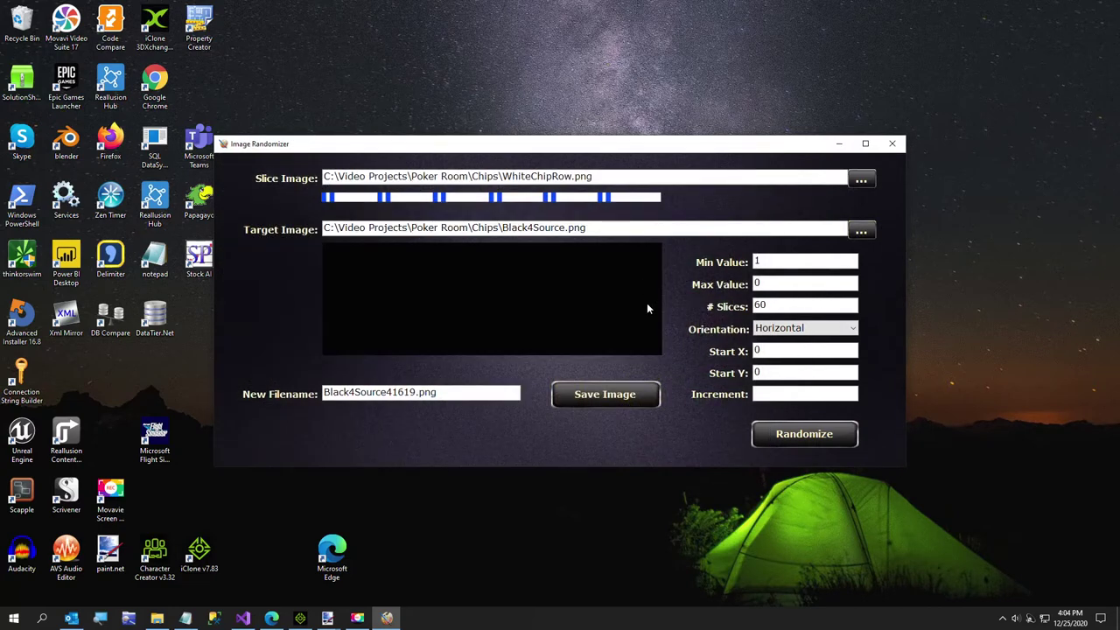
Set the randomizer's maximum value to 86 and the number of slices to 48
double_click(760, 284)
type("86")
left_click_drag(791, 283, 719, 279)
left_click_drag(768, 308, 711, 306)
type("48")
Switch to iClone and examine the randomized green chip stack in the rack from the side and the front
left_click(300, 619)
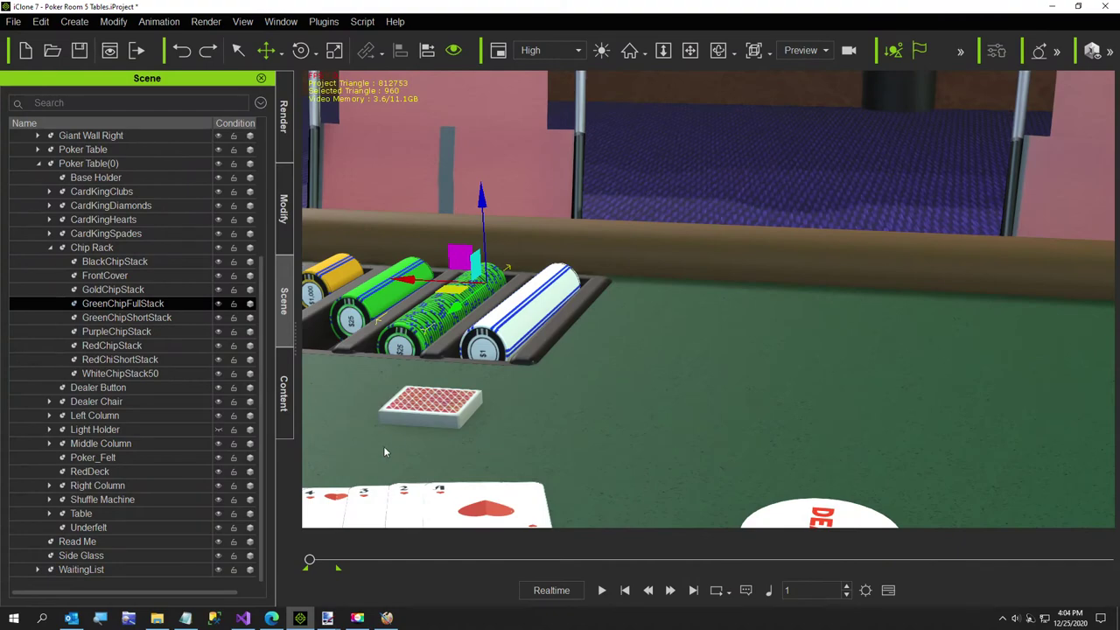
right_click_drag(552, 405, 436, 434)
scroll(436, 435, "up", 3)
scroll(469, 460, "up", 3)
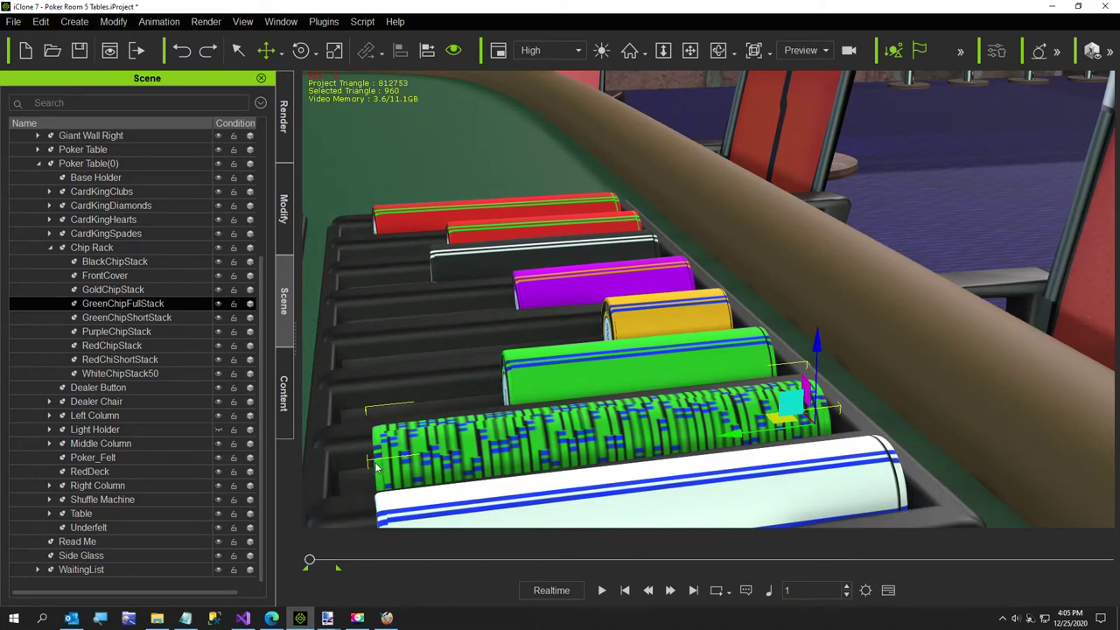
mouse_move(791, 458)
right_mouse_down()
mouse_move(741, 478)
mouse_move(629, 260)
mouse_move(399, 530)
right_mouse_up()
View the Green Chip Stack 50.png texture in paint.net and return to iClone
mouse_move(324, 618)
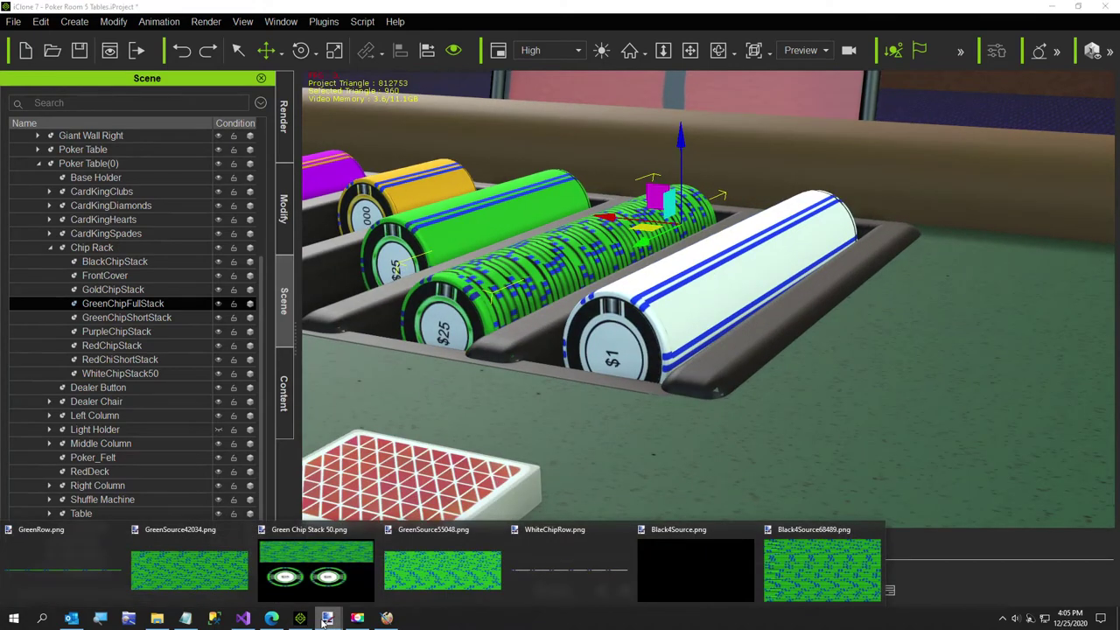
left_click(316, 564)
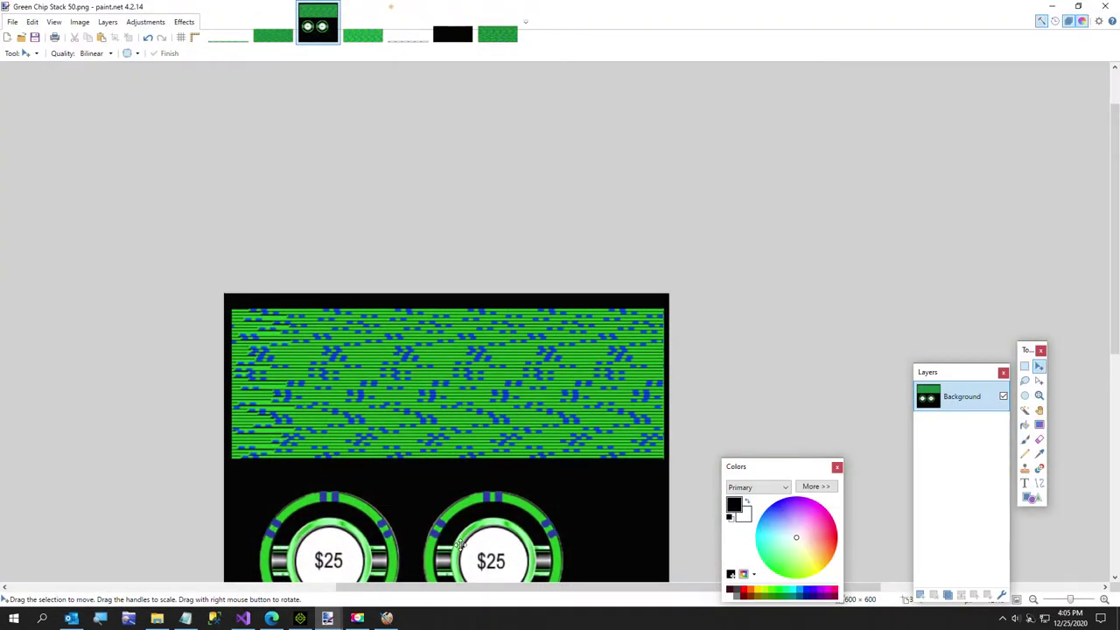
left_click(1053, 6)
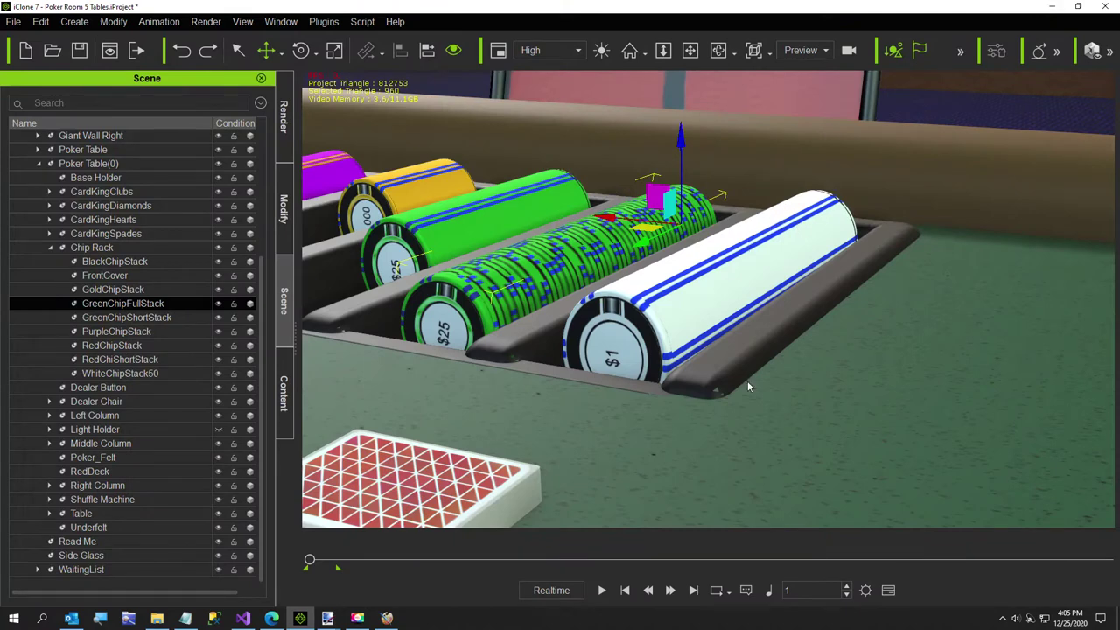
In Image Randomizer, randomize the target image twice with an increment of 1 and save it as Black4Source41619.png
left_click(386, 618)
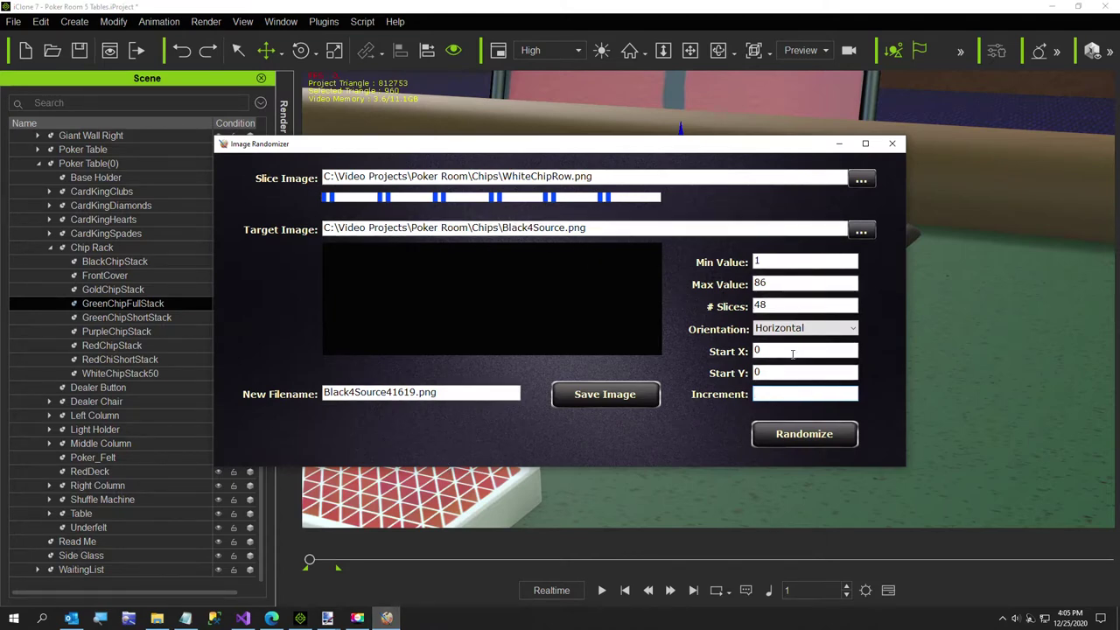
type("1")
left_click(767, 437)
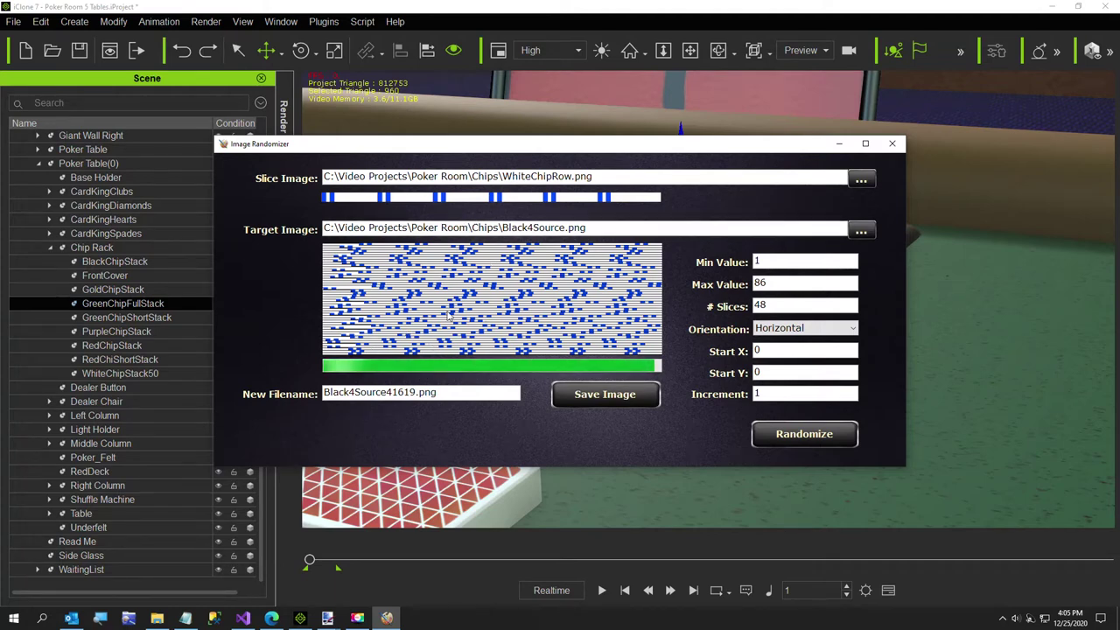
left_click(812, 430)
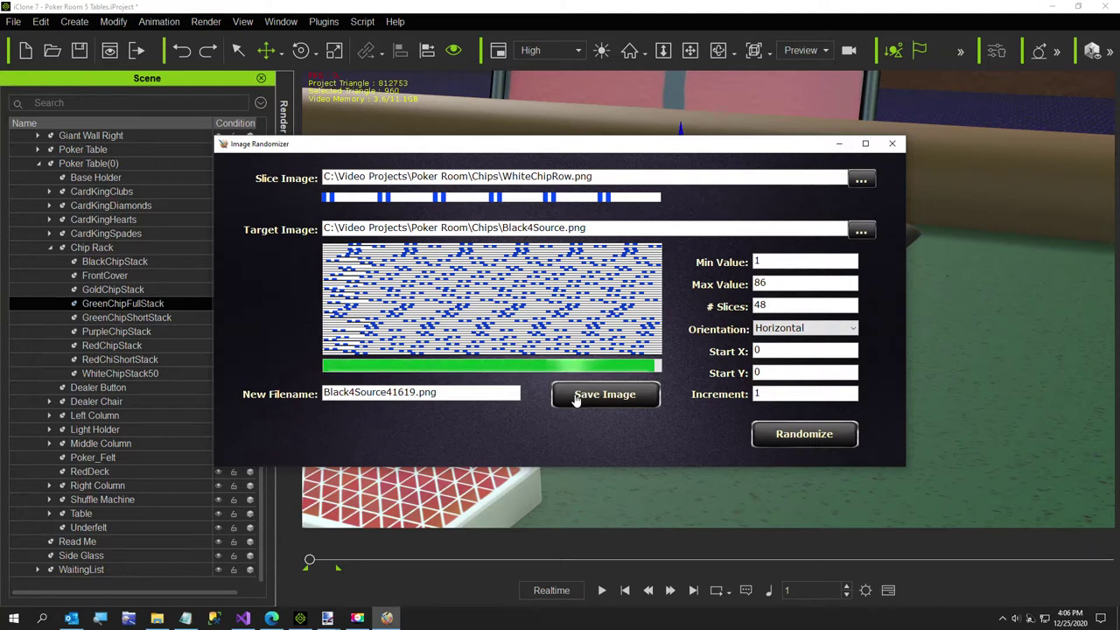
left_click(604, 394)
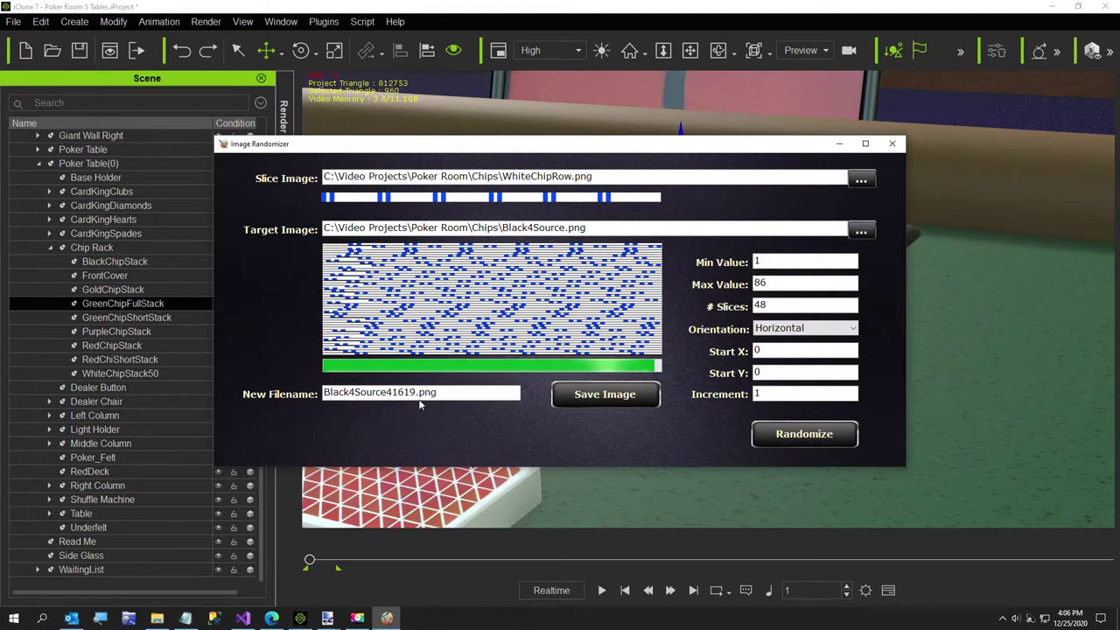
Open Black4Source41619.png from the Chips folder in paint.net and copy the entire image
left_click(157, 618)
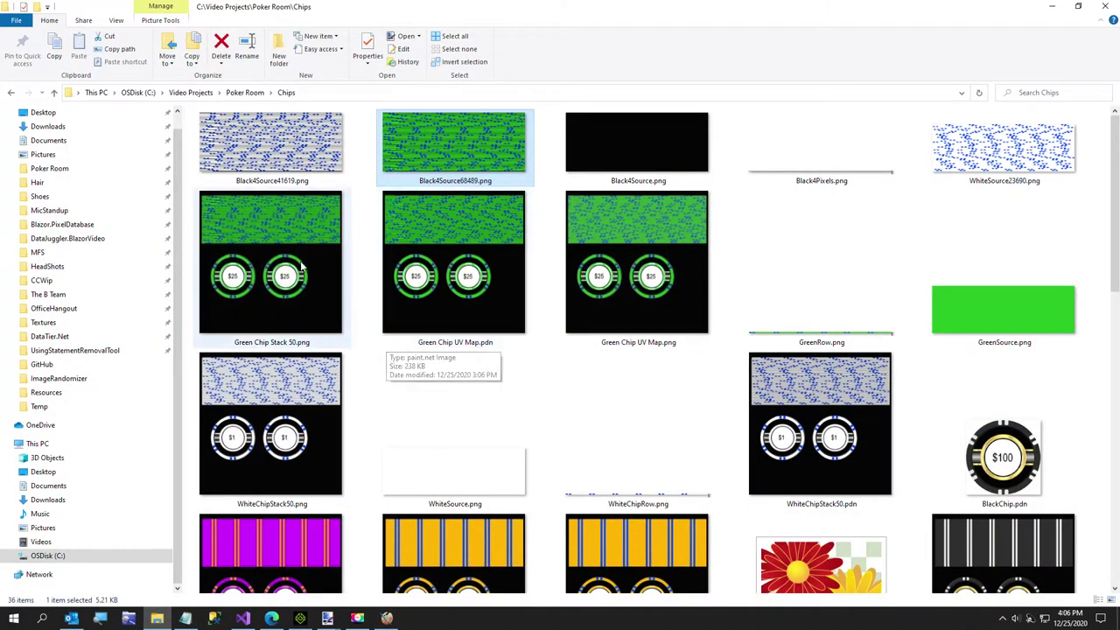
left_click(286, 157)
double_click(286, 157)
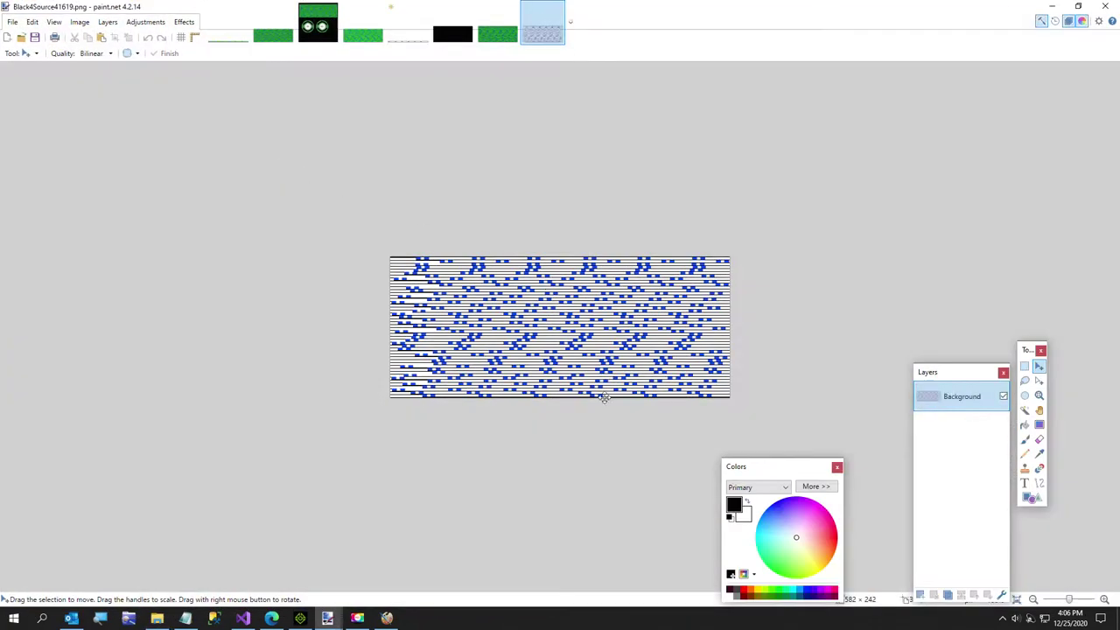
key("ctrl+a")
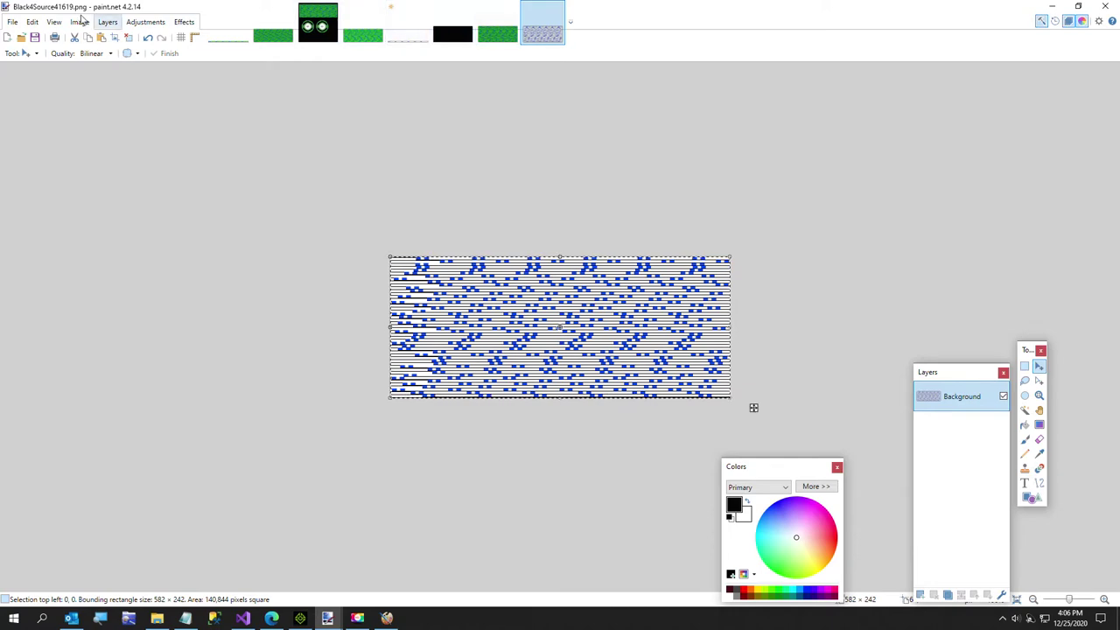
Open WhiteChipUV.pdn and add a new layer directly above the Background layer
left_click(19, 24)
left_click(27, 47)
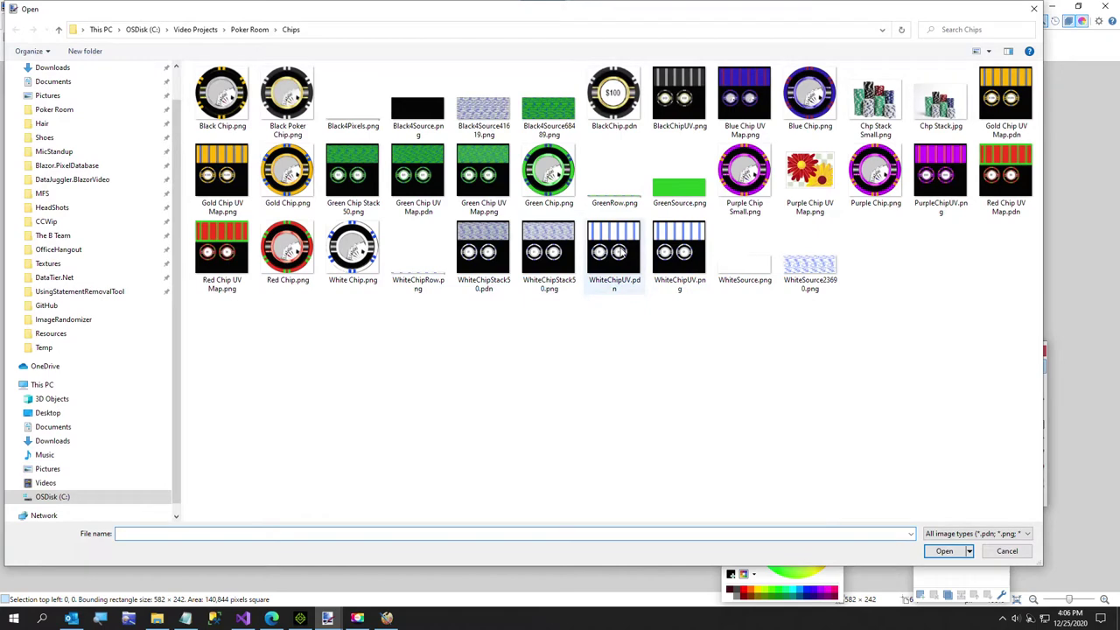
double_click(621, 251)
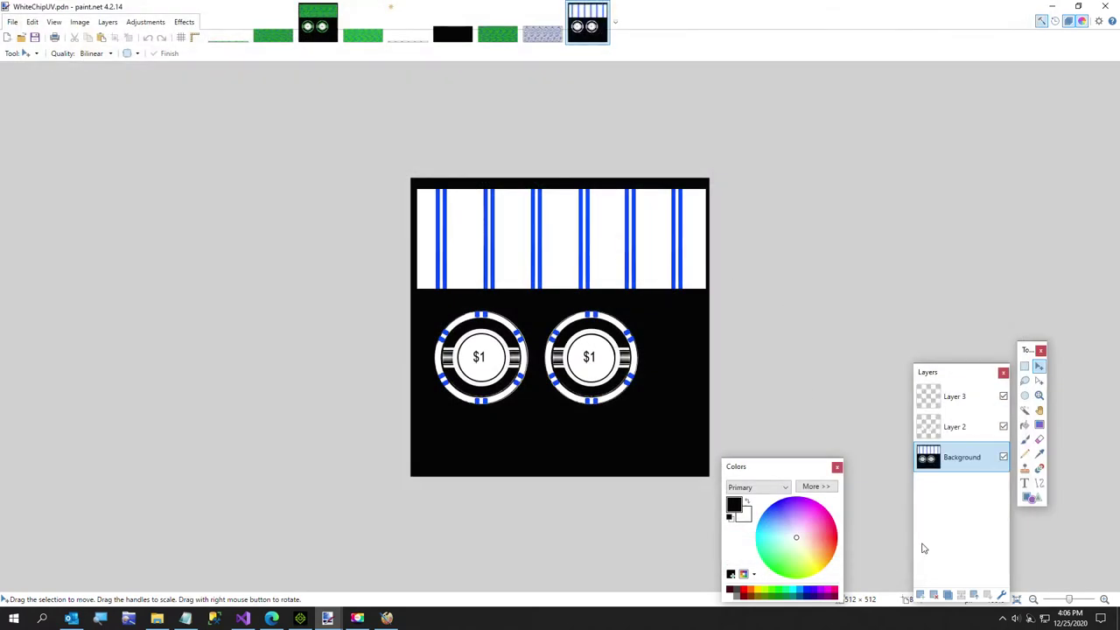
left_click(921, 596)
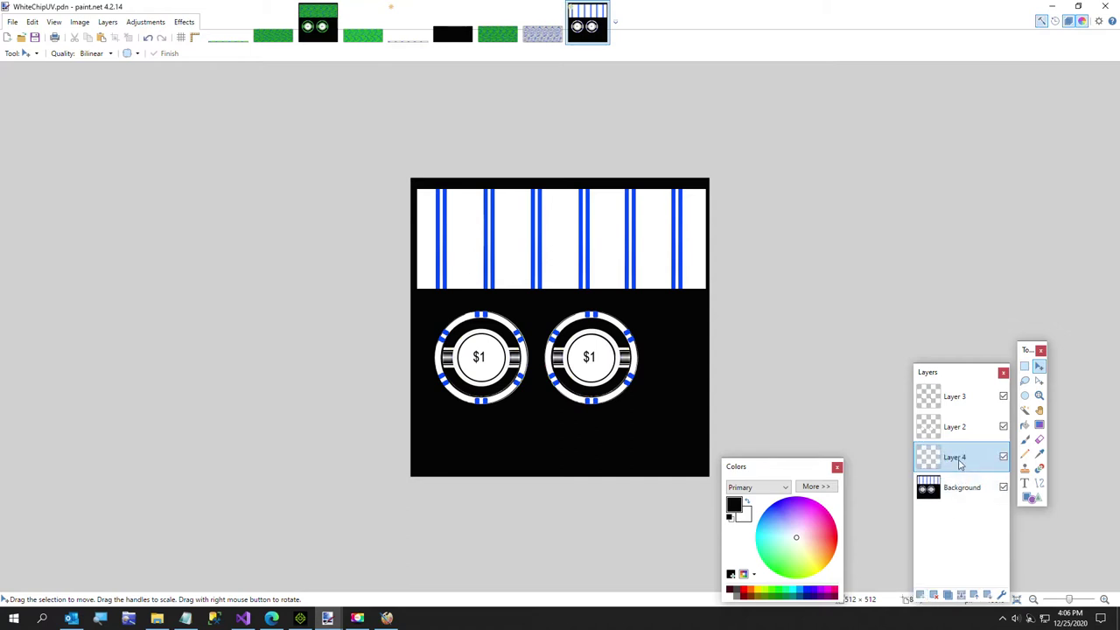
Cancel the oversized paste and resize the white chip image to 600 × 600 pixels
key("ctrl+v")
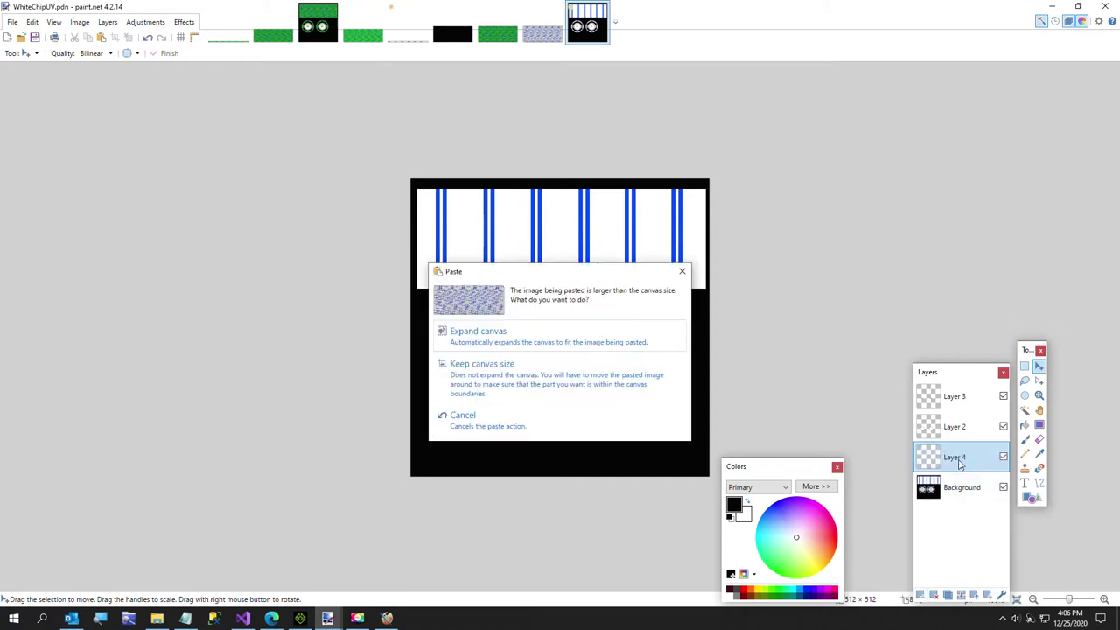
left_click(488, 421)
left_click(80, 22)
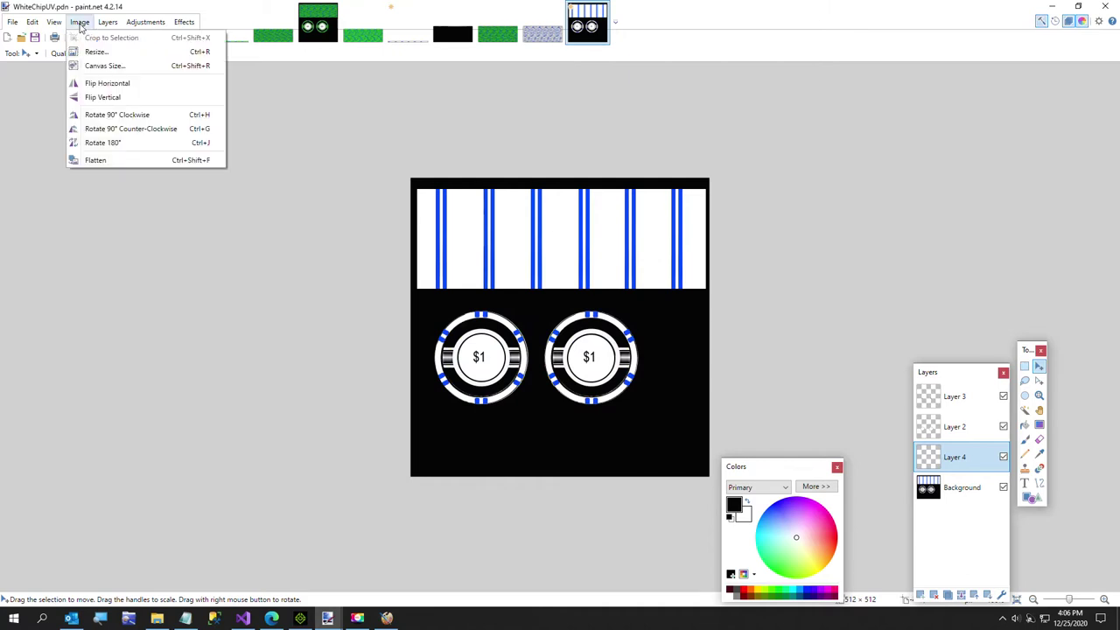
left_click(88, 54)
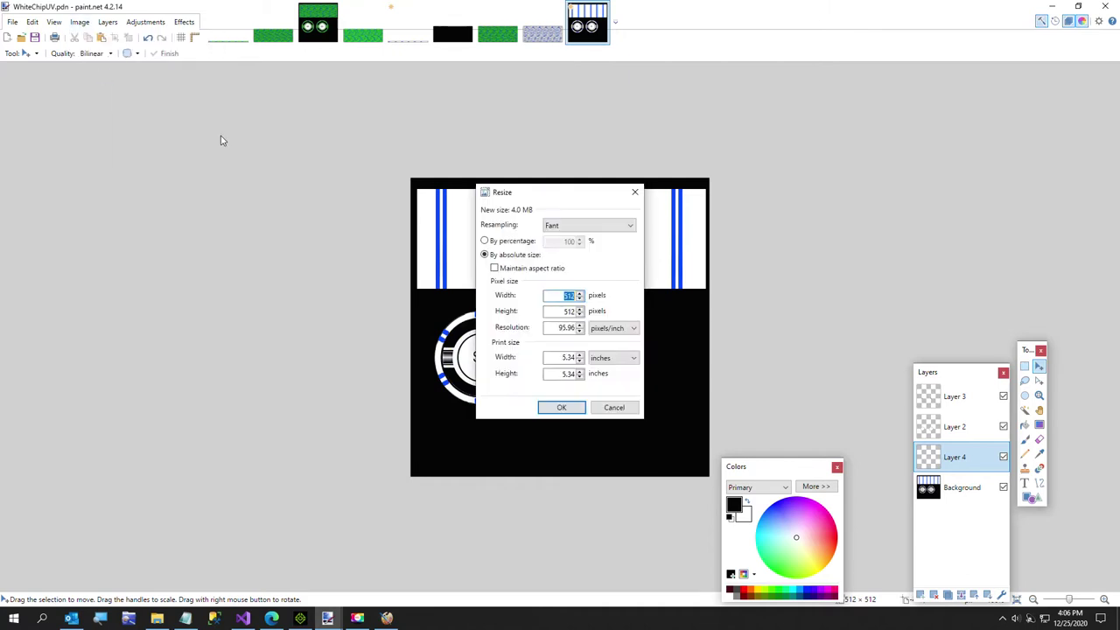
type("600")
key("Return")
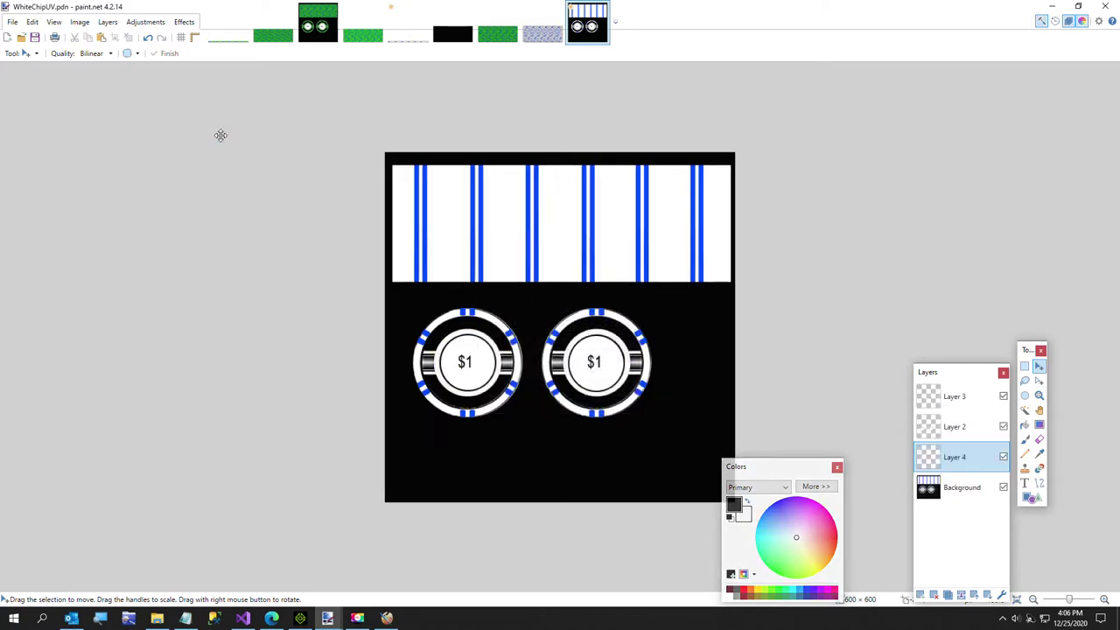
Paste the randomized pattern onto the new layer and fit it over the striped edge area at about 579 × 202 pixels
key("ctrl+v")
scroll(424, 232, "up", 3, "ctrl")
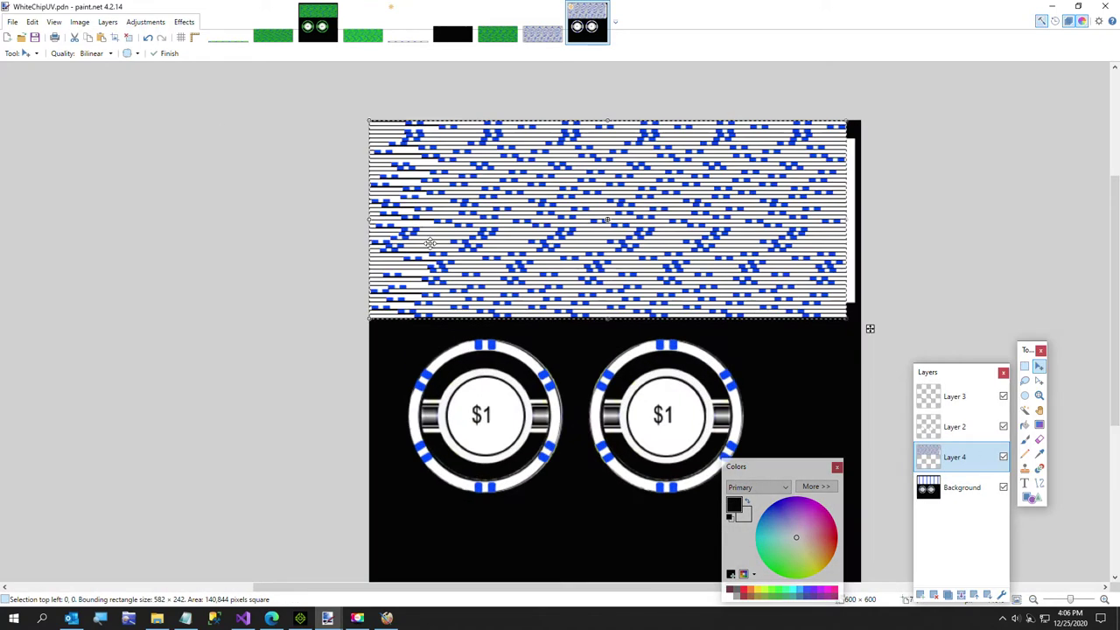
left_click_drag(463, 201, 477, 224)
left_click_drag(667, 359, 657, 323)
left_click_drag(966, 216, 963, 217)
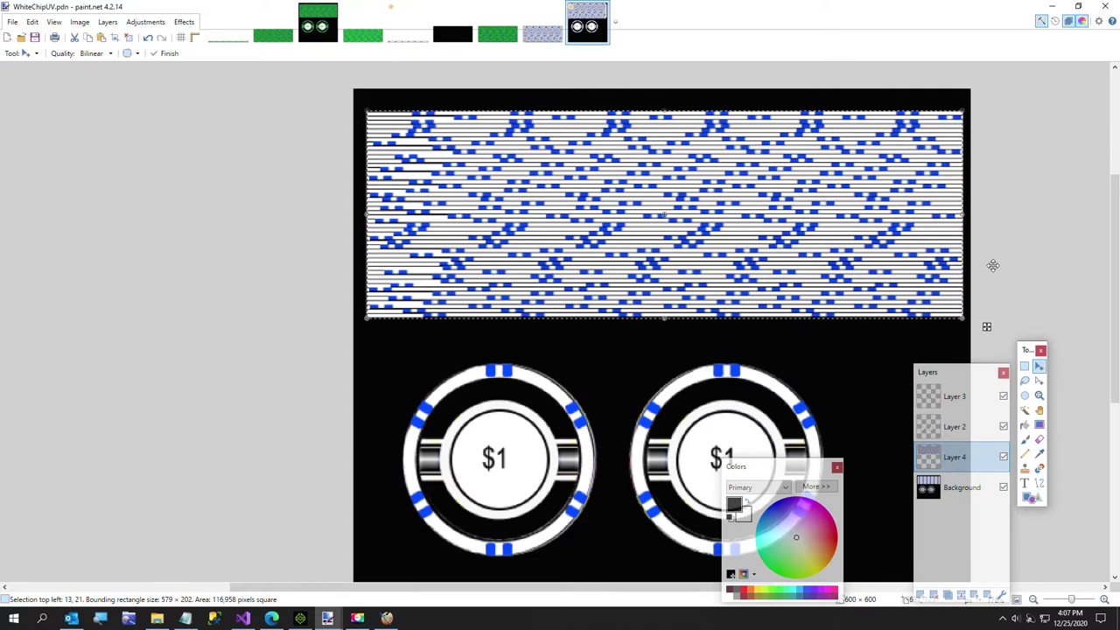
key("Return")
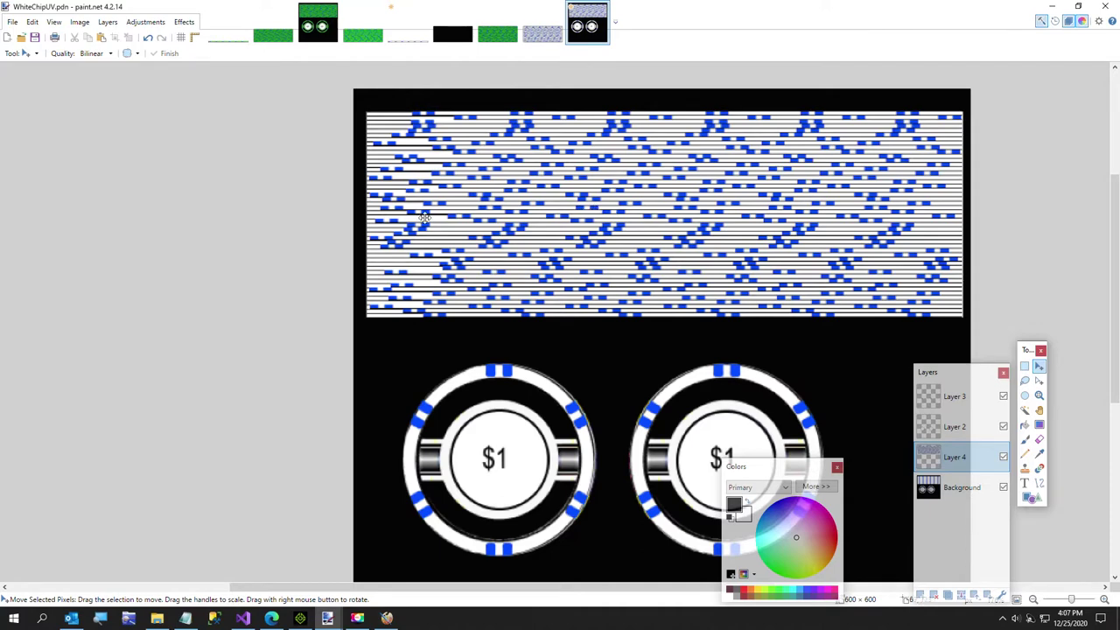
Save the composited white chip image as a flattened PNG in the Chips folder, replacing WhiteChipStack50.png
scroll(426, 244, "up", 1, "ctrl")
scroll(424, 219, "up", 1, "ctrl")
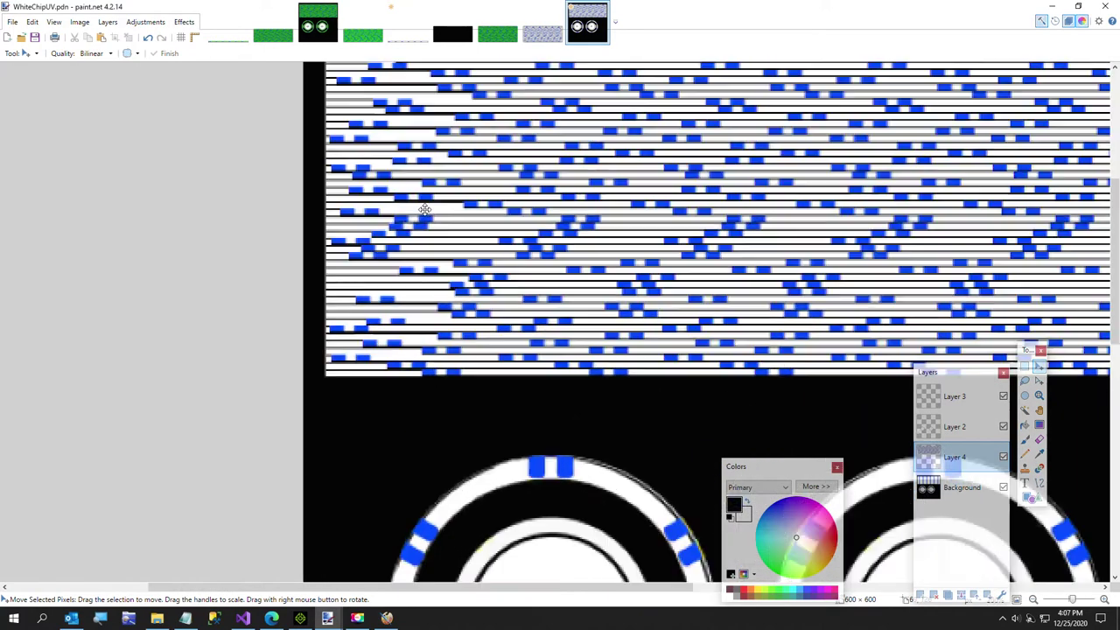
scroll(425, 219, "up", 1, "ctrl")
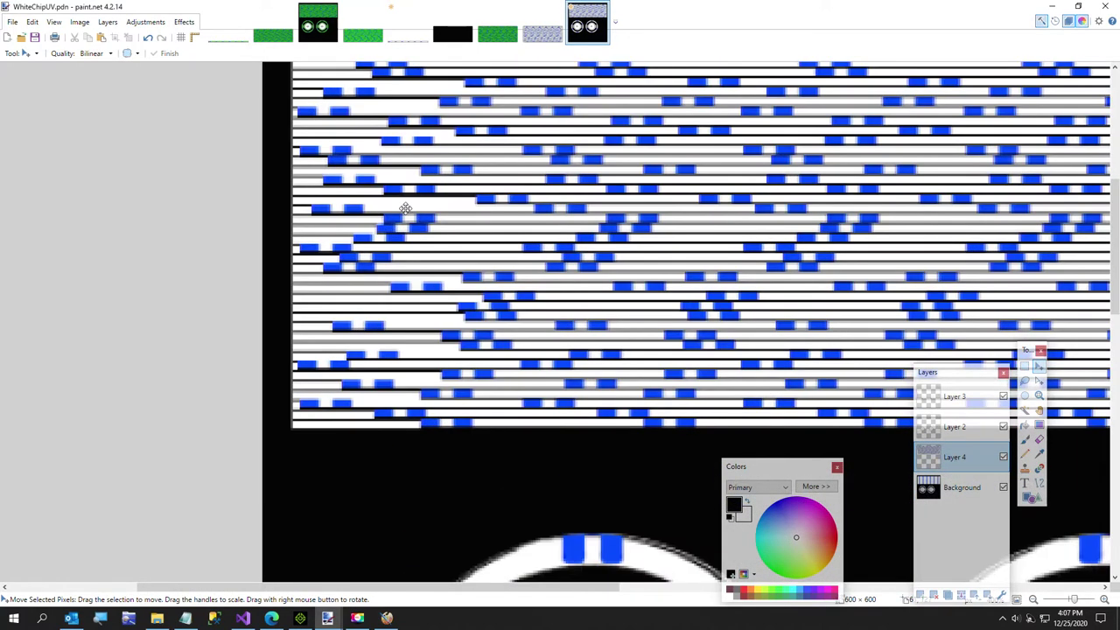
scroll(405, 208, "down", 5, "ctrl")
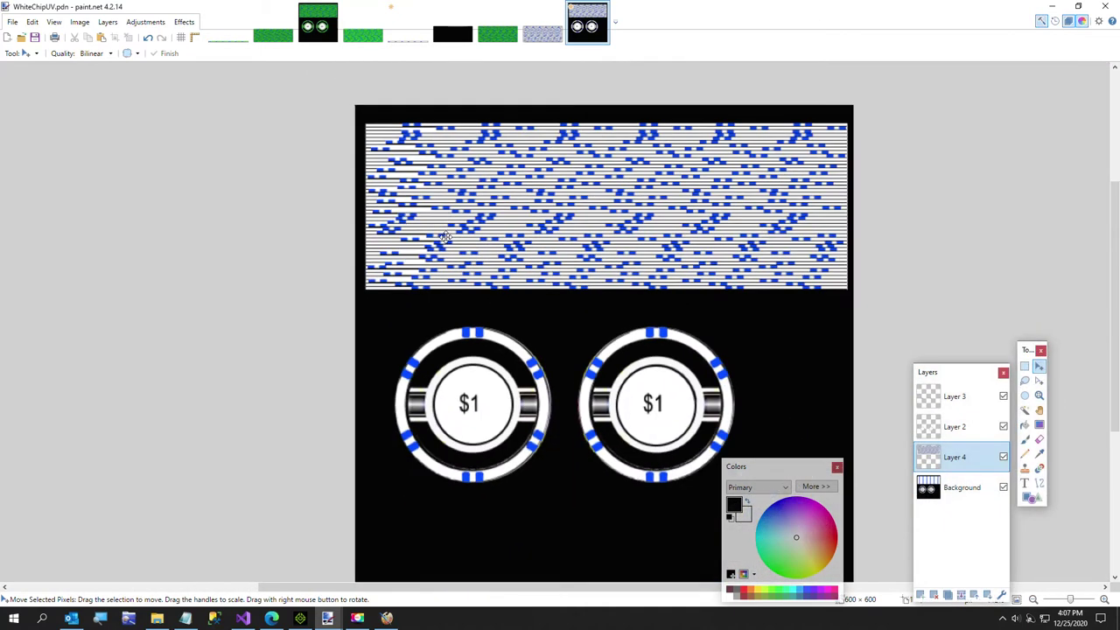
left_click(12, 22)
left_click(35, 111)
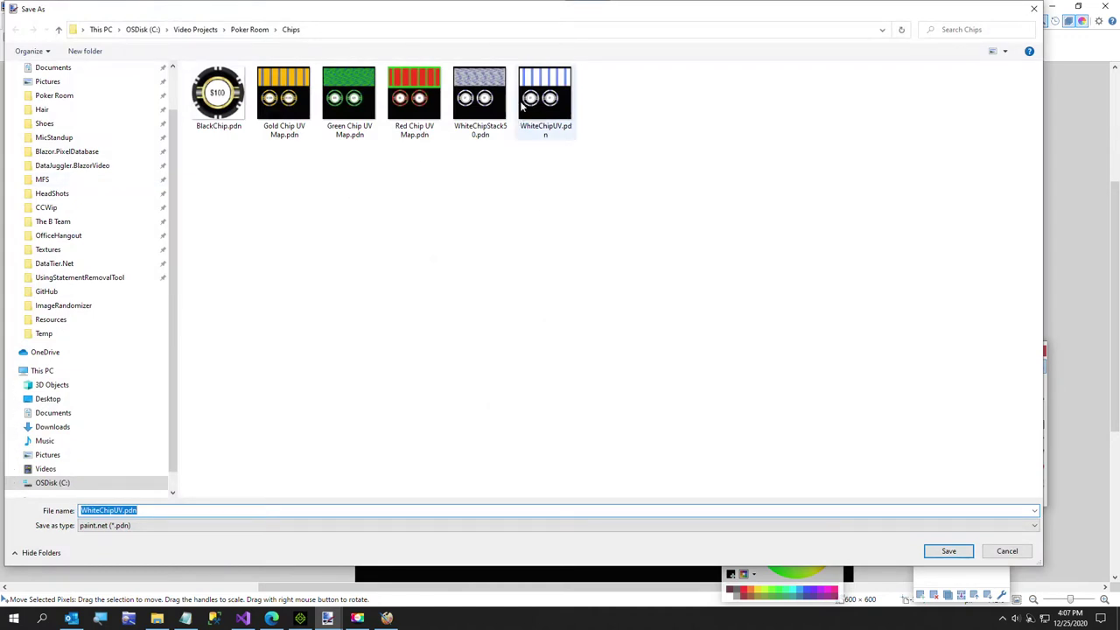
left_click(478, 110)
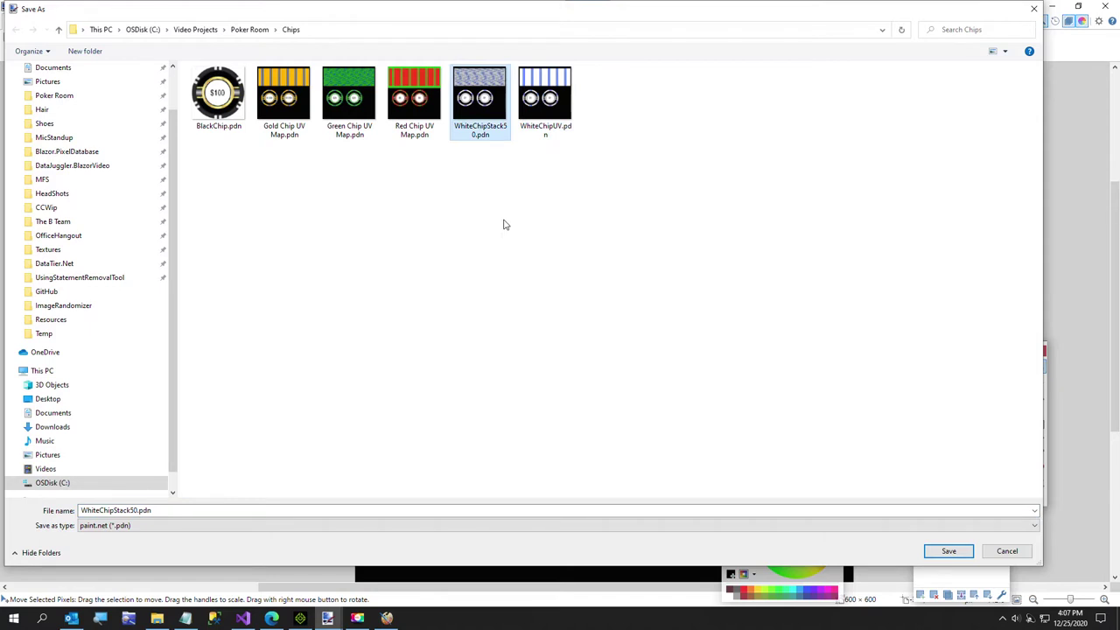
left_click(289, 525)
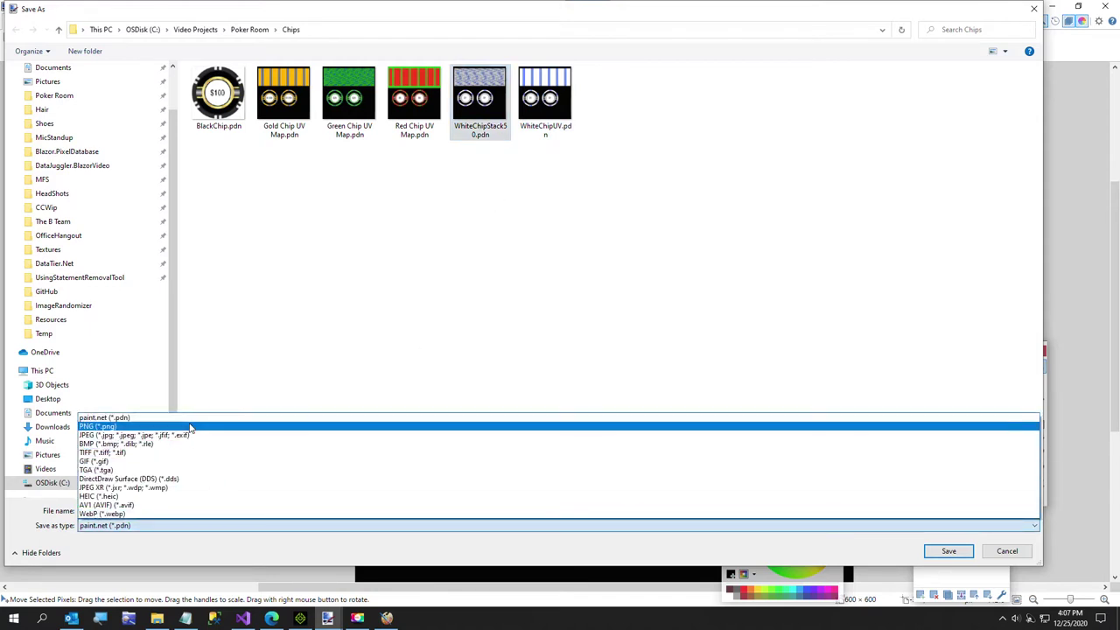
left_click(190, 428)
left_click(948, 552)
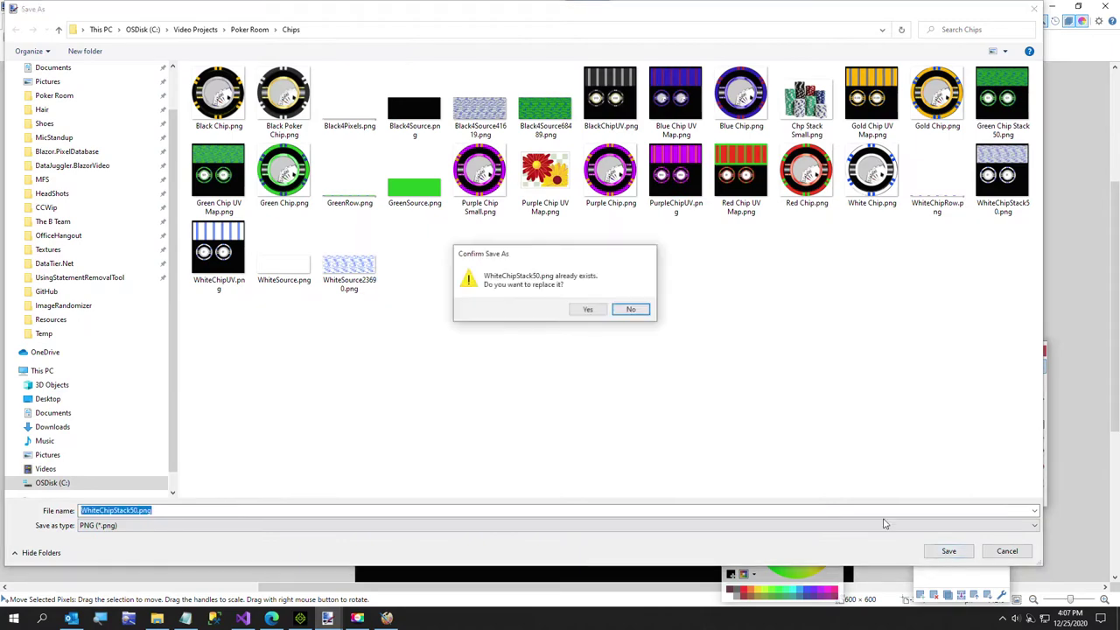
left_click(584, 311)
left_click(557, 398)
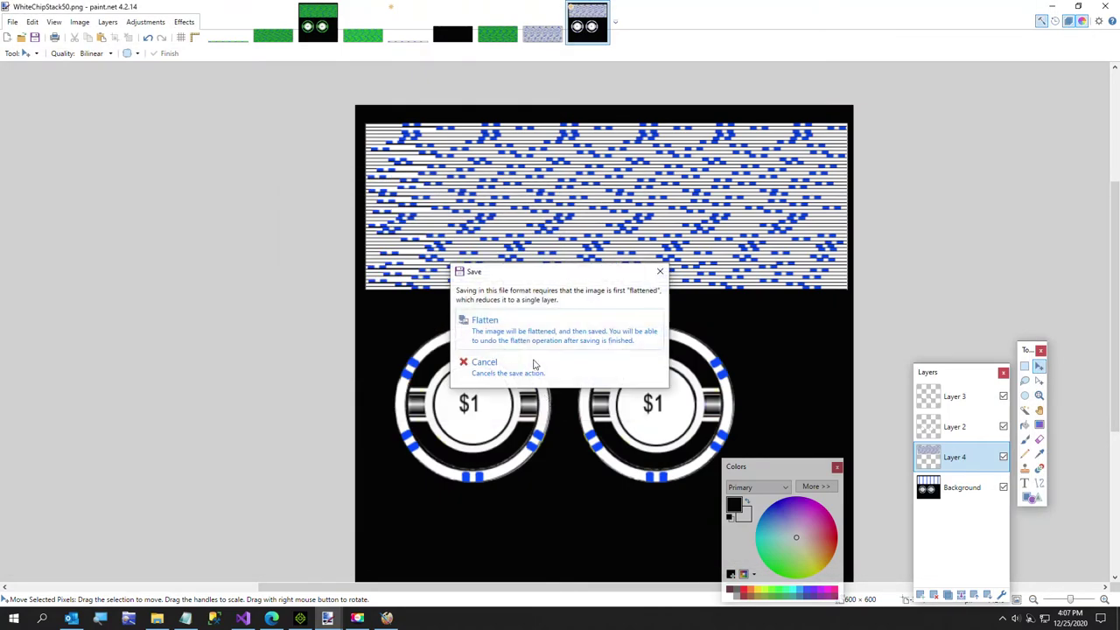
left_click(529, 371)
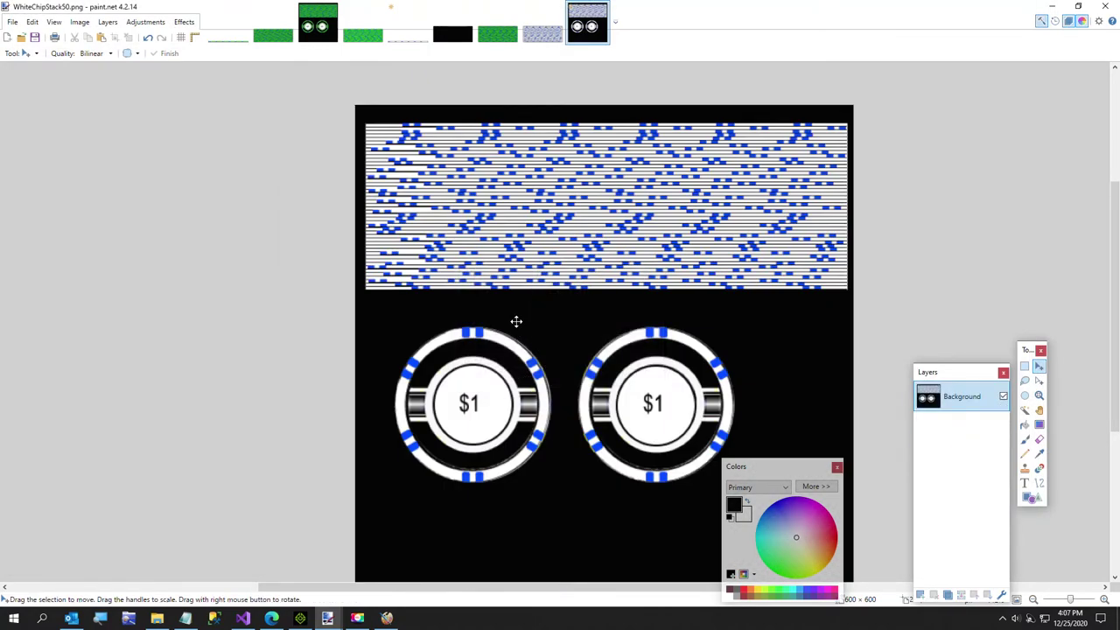
Switch to iClone and load WhiteChipStack50.png as the Base Color texture of the WhiteChipStack50 object in the Chip Rack
mouse_move(356, 618)
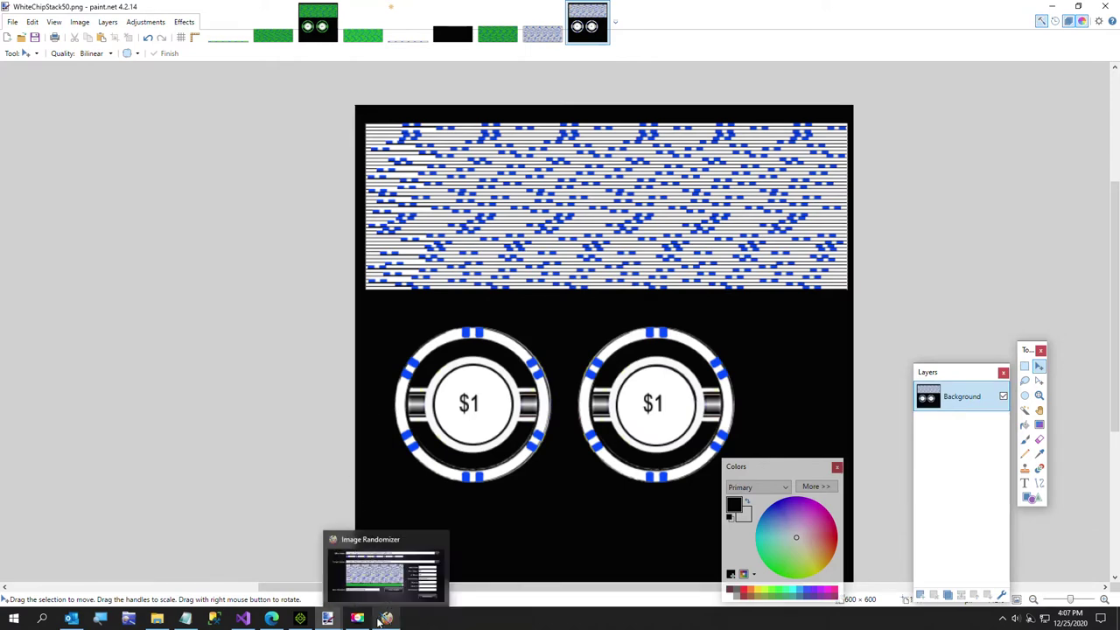
left_click(300, 619)
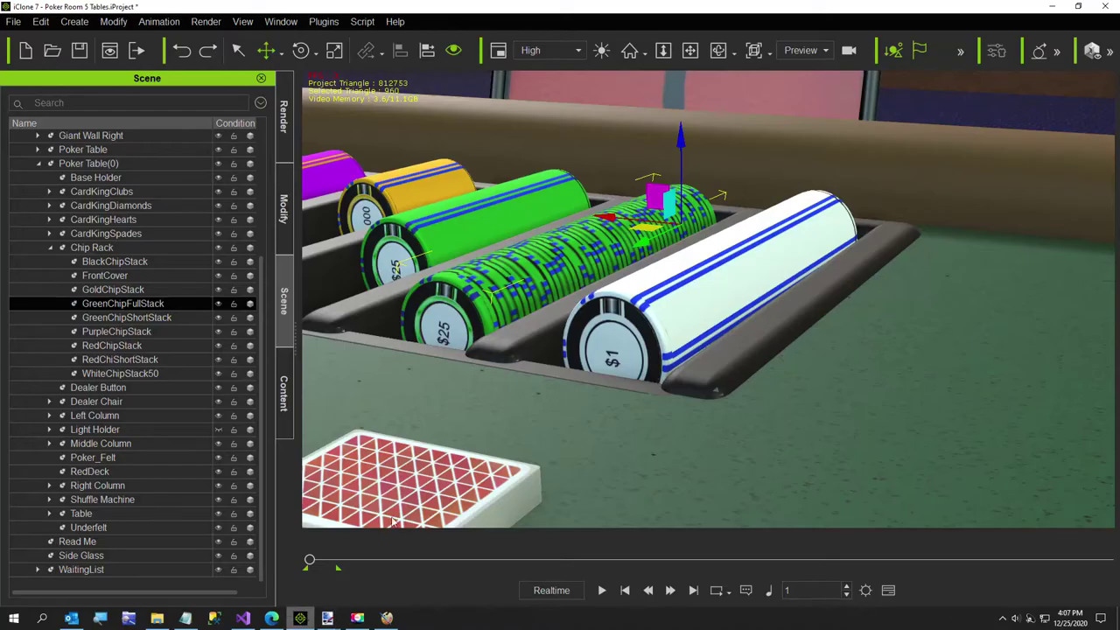
left_click(116, 250)
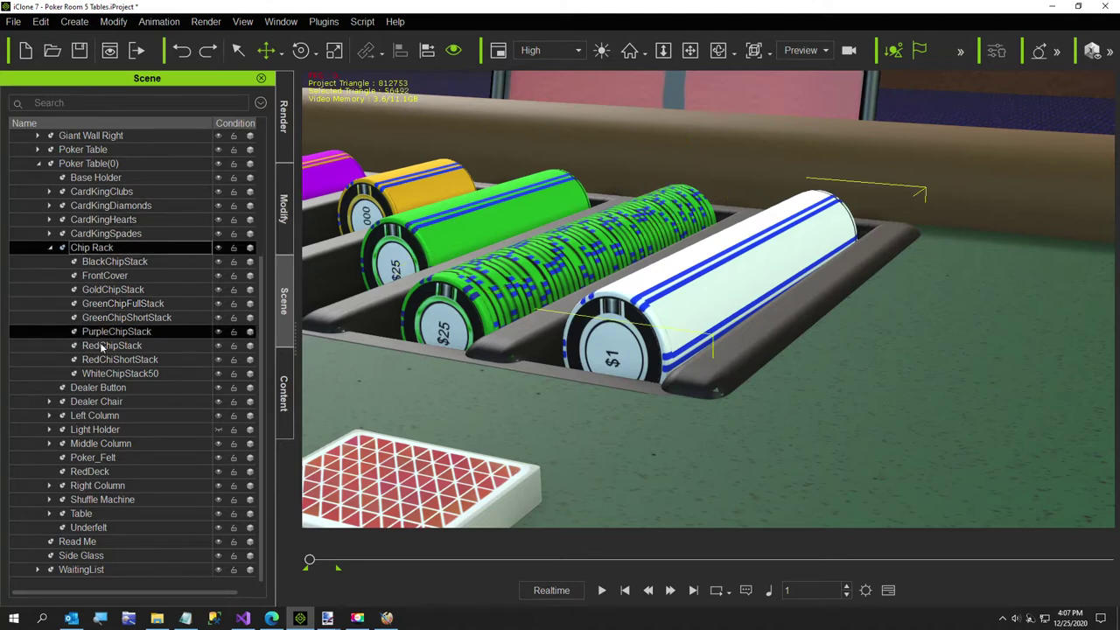
left_click(120, 376)
left_click(284, 231)
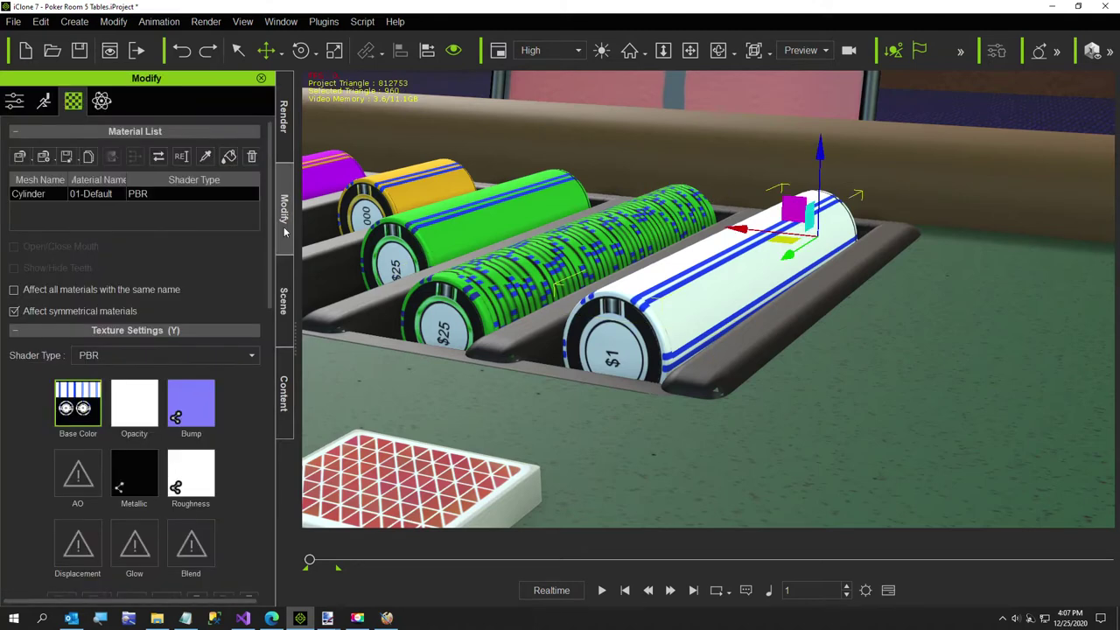
double_click(88, 402)
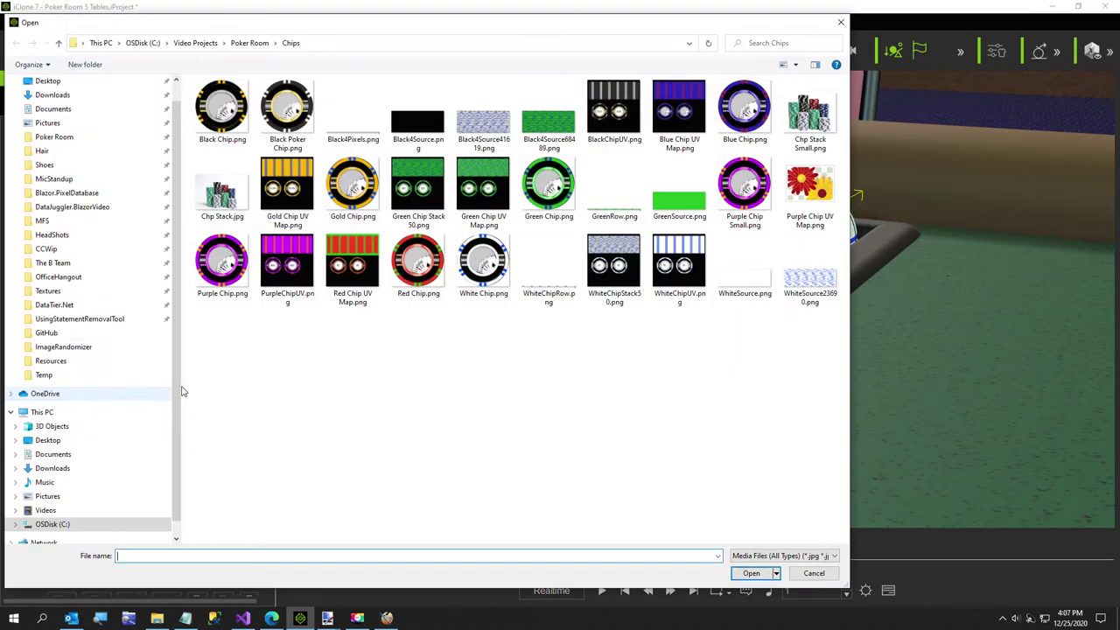
left_click(620, 271)
double_click(620, 271)
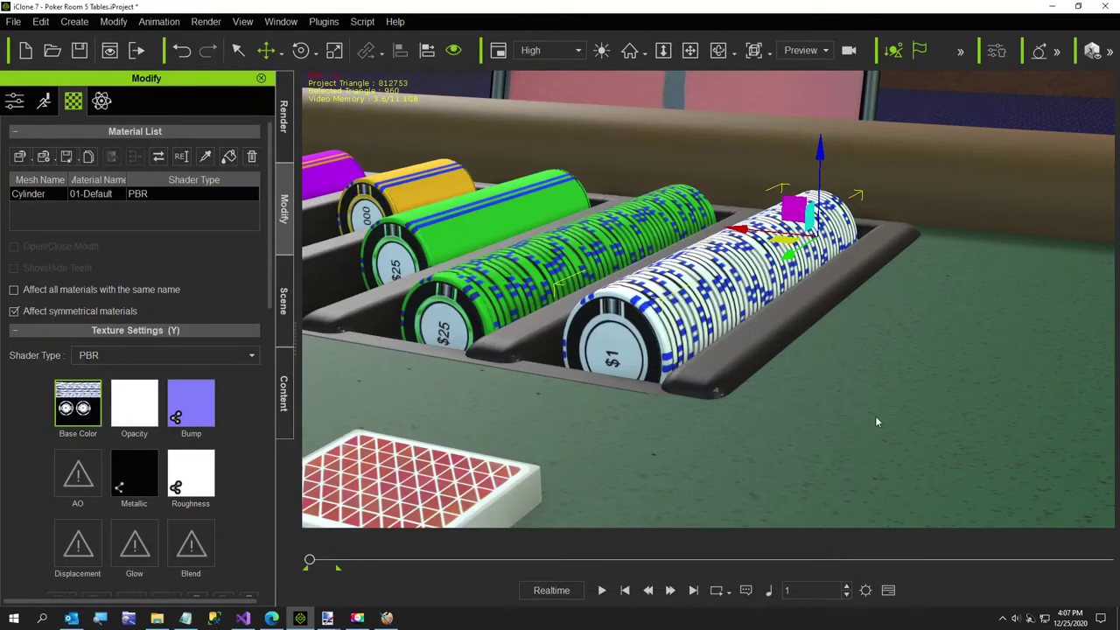
right_click_drag(952, 451, 628, 416)
scroll(711, 426, "up", 5)
scroll(707, 433, "down", 5)
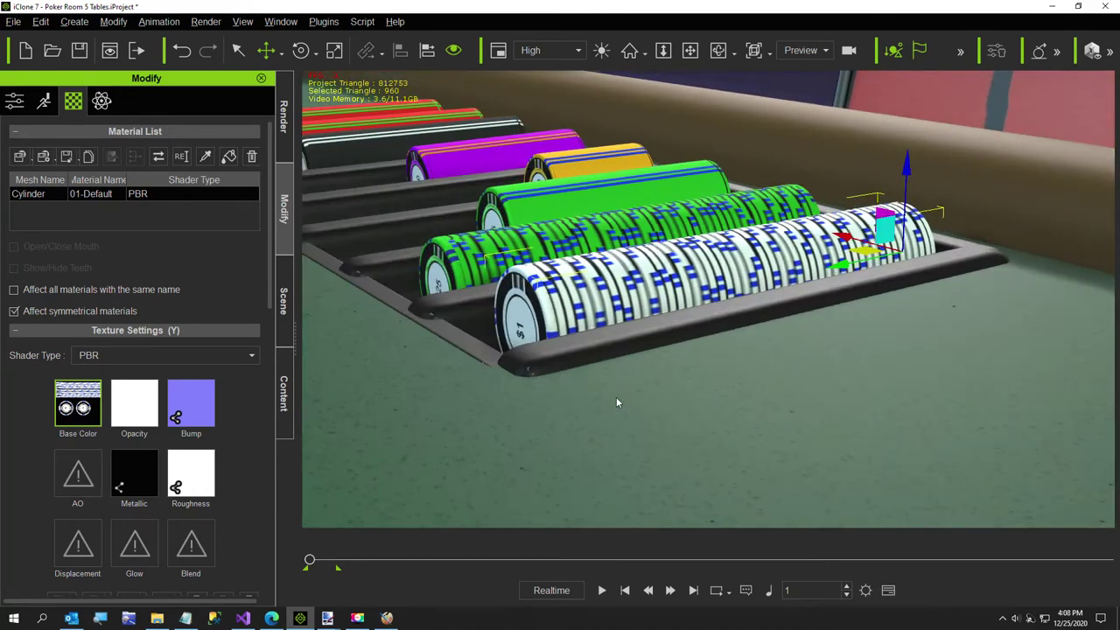
right_click_drag(616, 401, 767, 454)
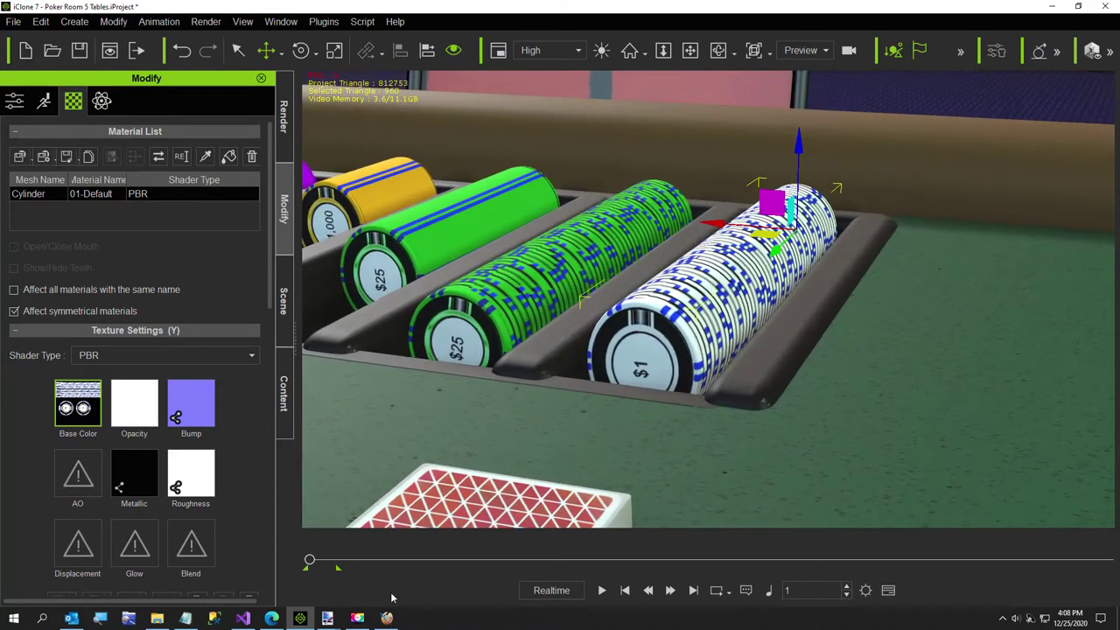
Switch to the Edge browser, go to pixeldatabase.net and load WhiteChipStack50.png from the Chips folder
left_click(272, 619)
left_click(1106, 7)
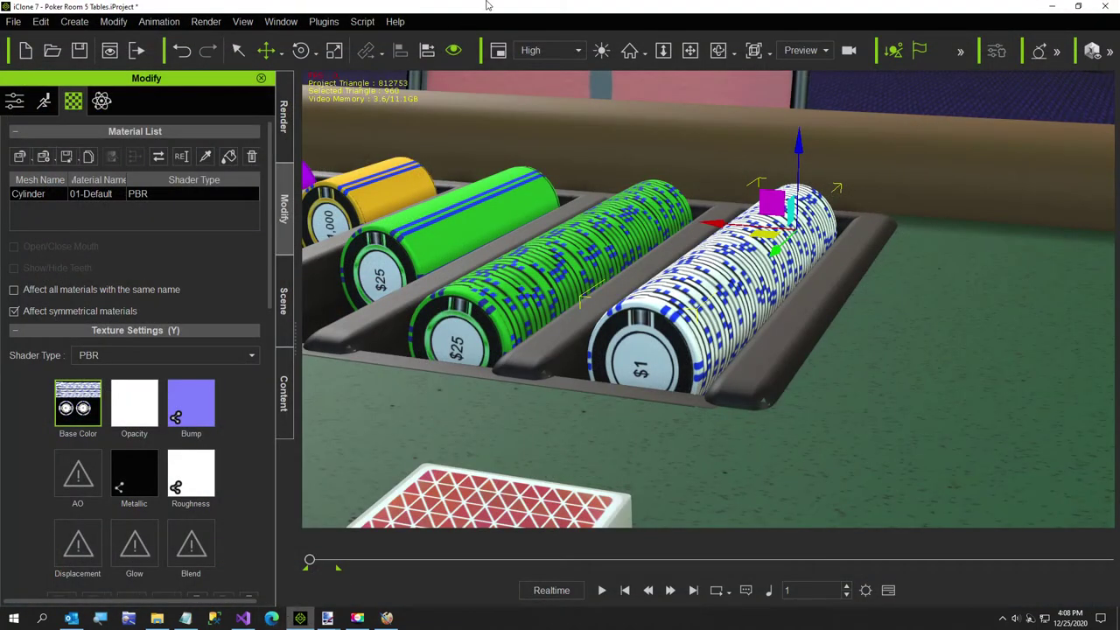
left_click(267, 621)
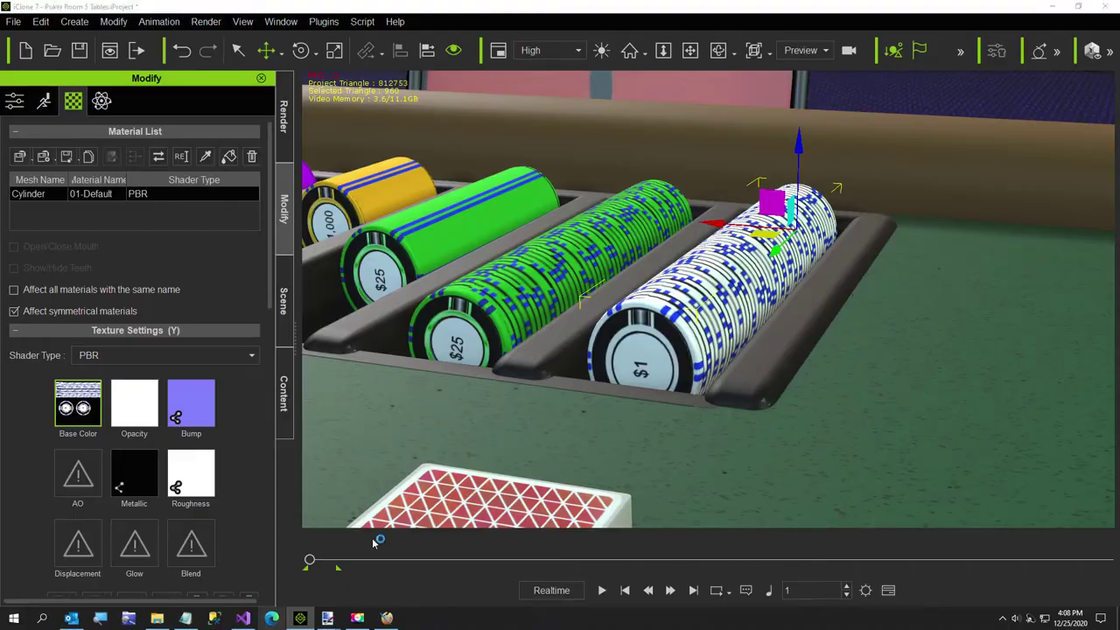
left_click(480, 29)
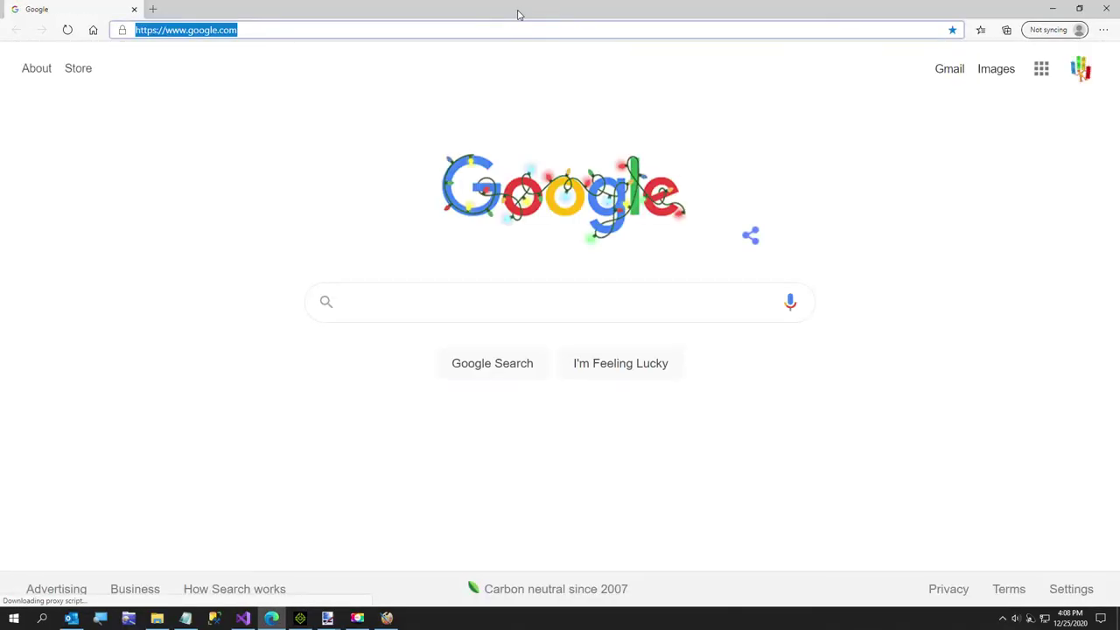
type("pixeldatabase.net")
key("Return")
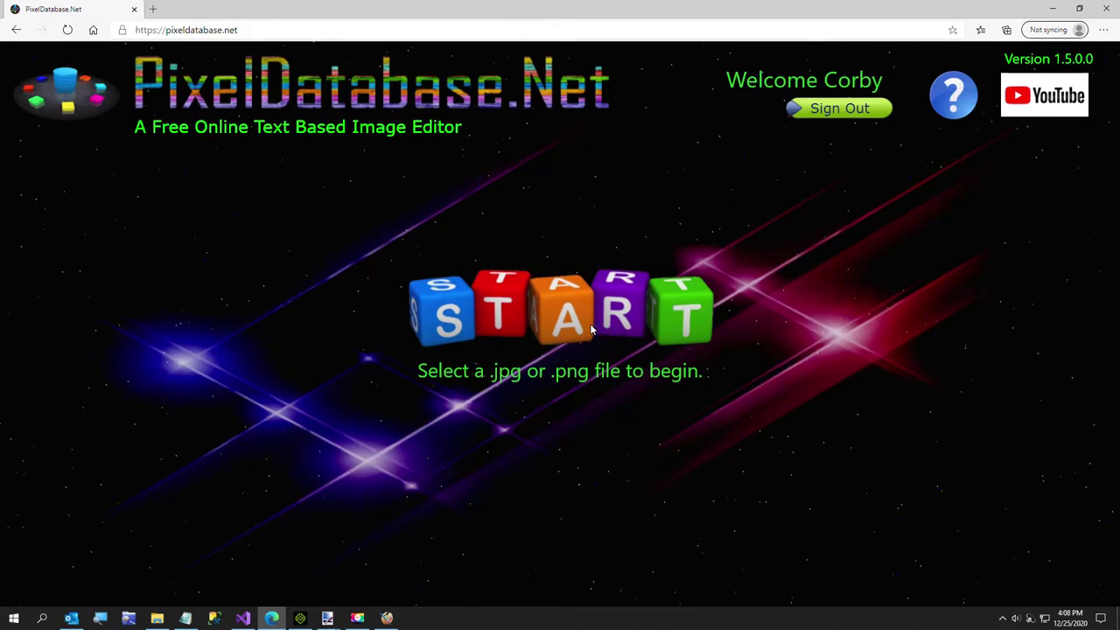
left_click(594, 326)
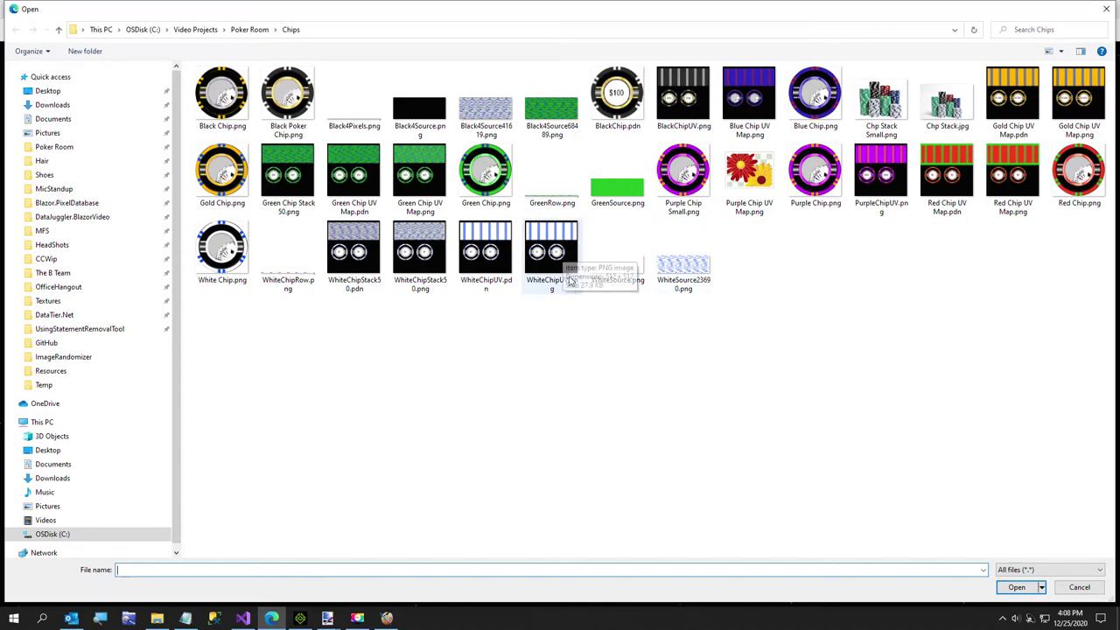
double_click(421, 253)
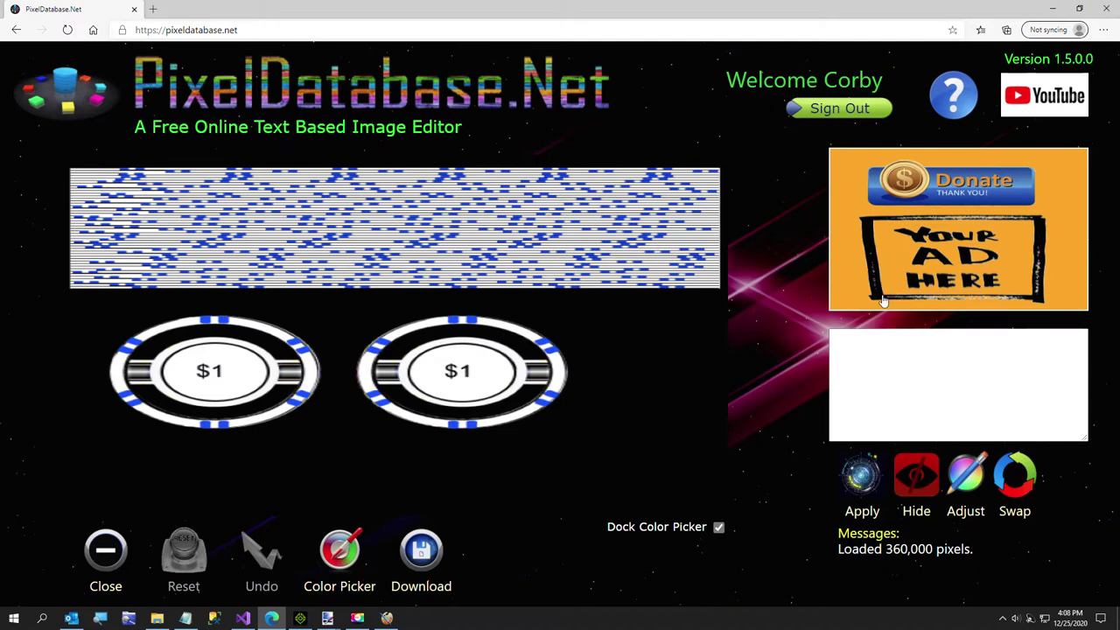
Turn on the Color Picker and sample pixels in the striped edge pattern and the black area just below it
left_click(899, 384)
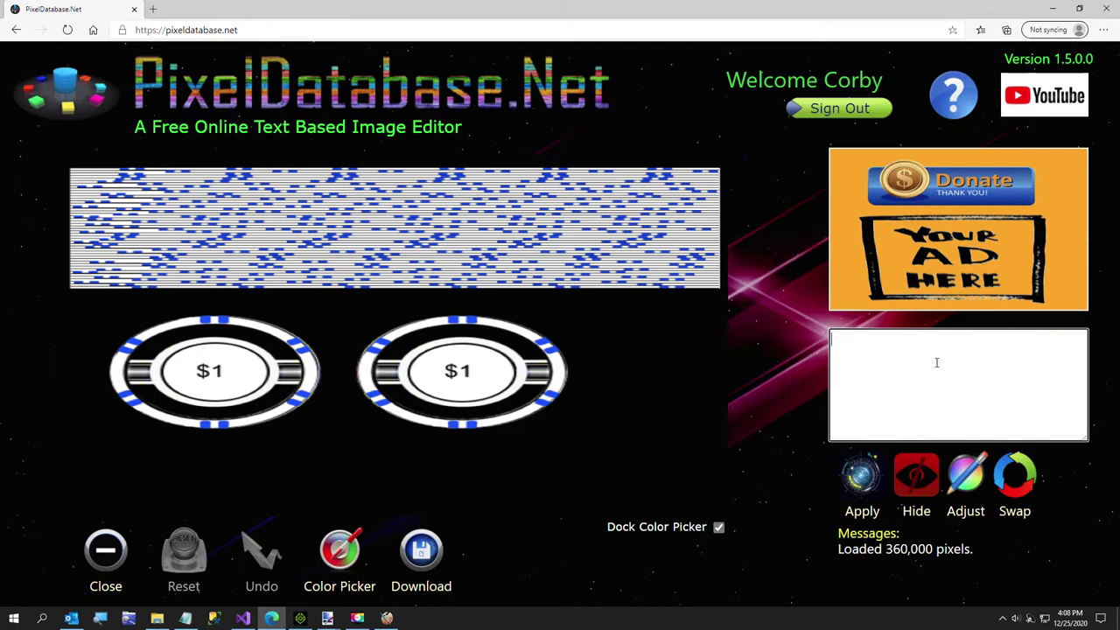
left_click(355, 543)
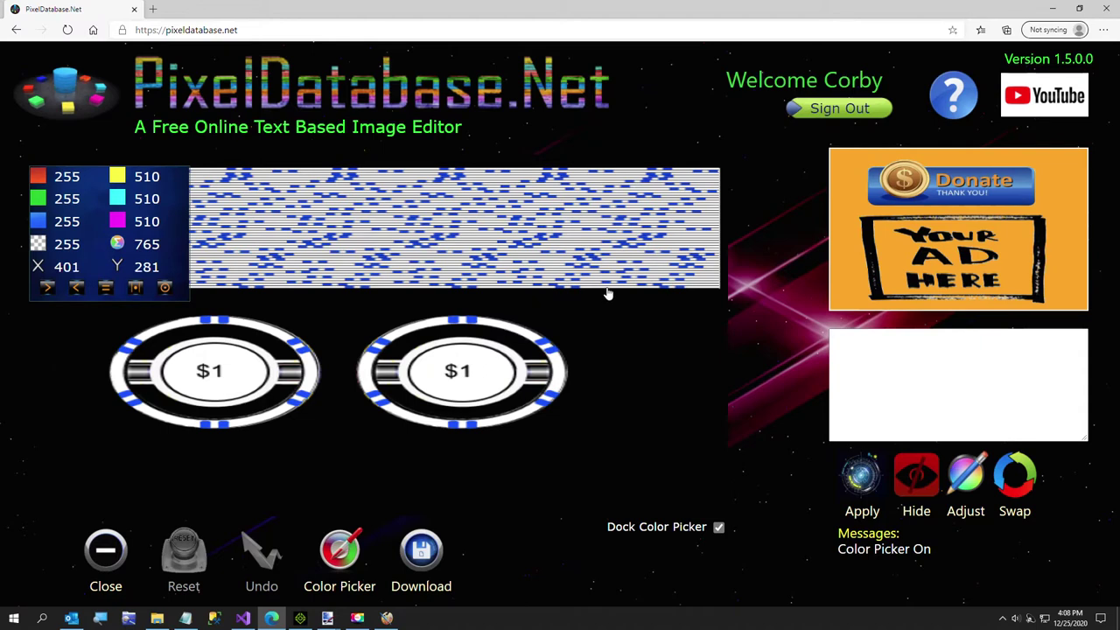
left_click(549, 267)
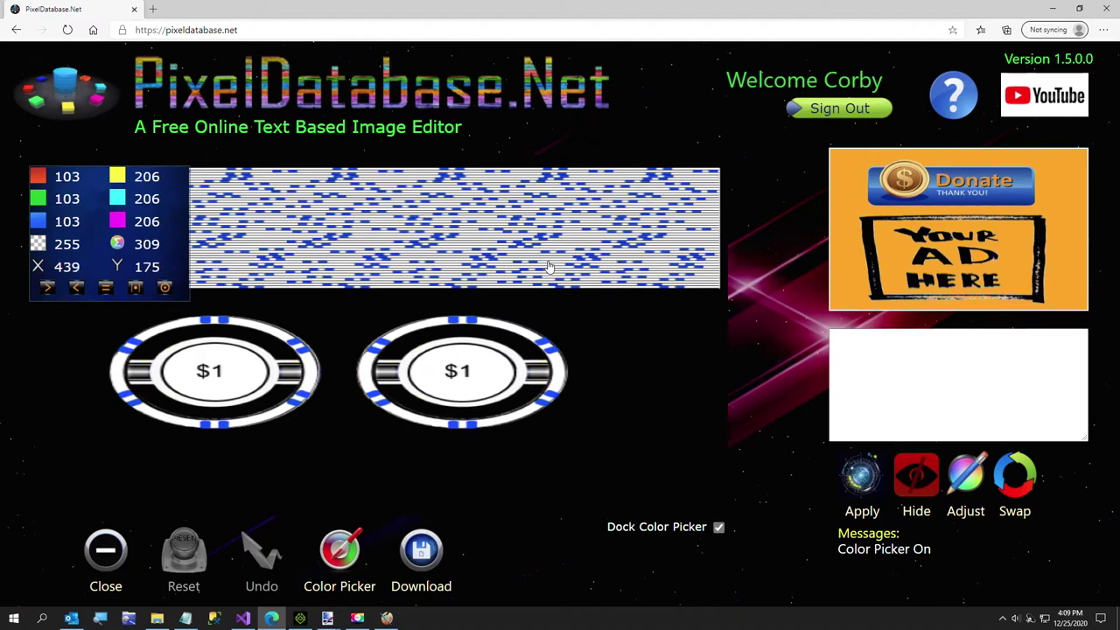
left_click(466, 309)
Write a pixel query with the lines "Update Pixels", "Set Adjust All -30" and "Where"
left_click(853, 361)
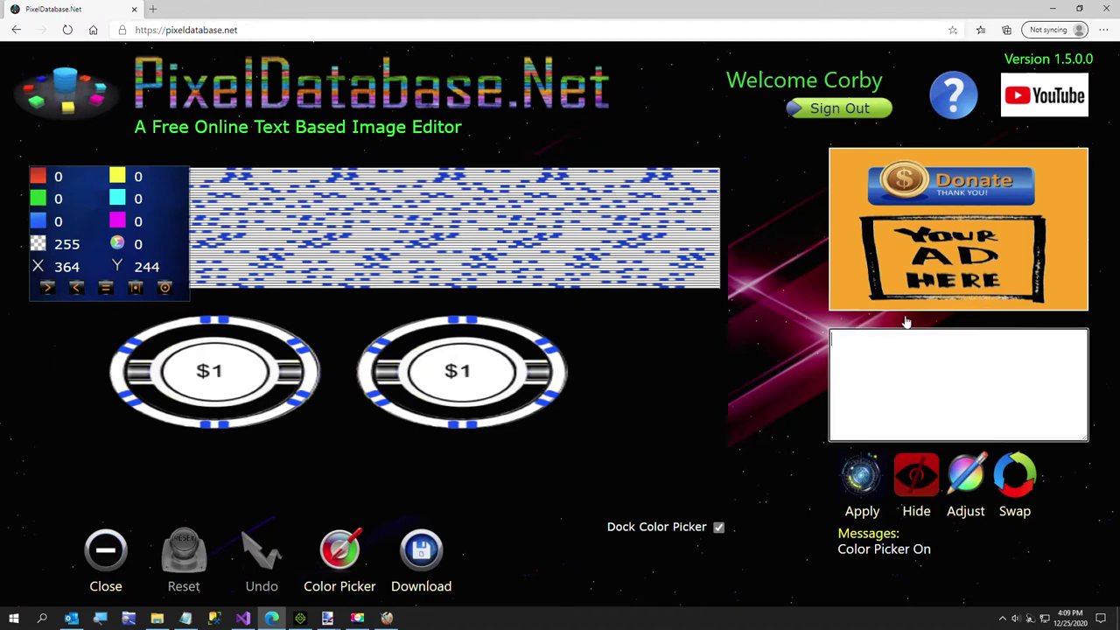
type("Updates")
key("Return")
type("Sel")
key("BackSpace")
key("BackSpace")
key("BackSpace")
key("BackSpace")
key("BackSpace")
type("Set Adjus")
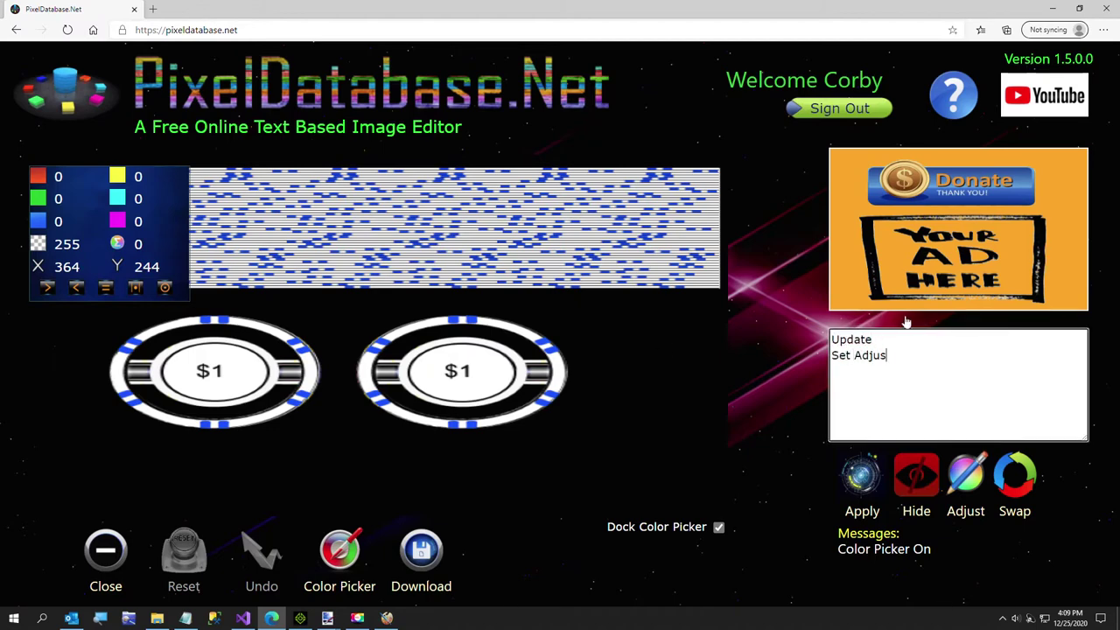
type("t [Color] [Value")
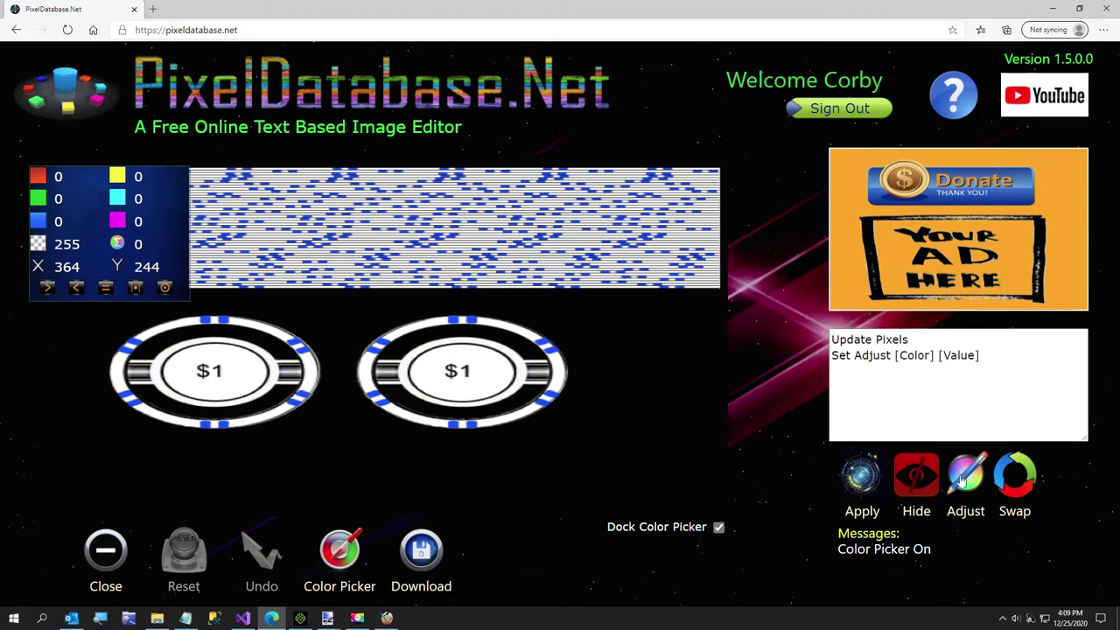
left_click_drag(854, 356, 977, 355)
left_click_drag(894, 355, 1008, 358)
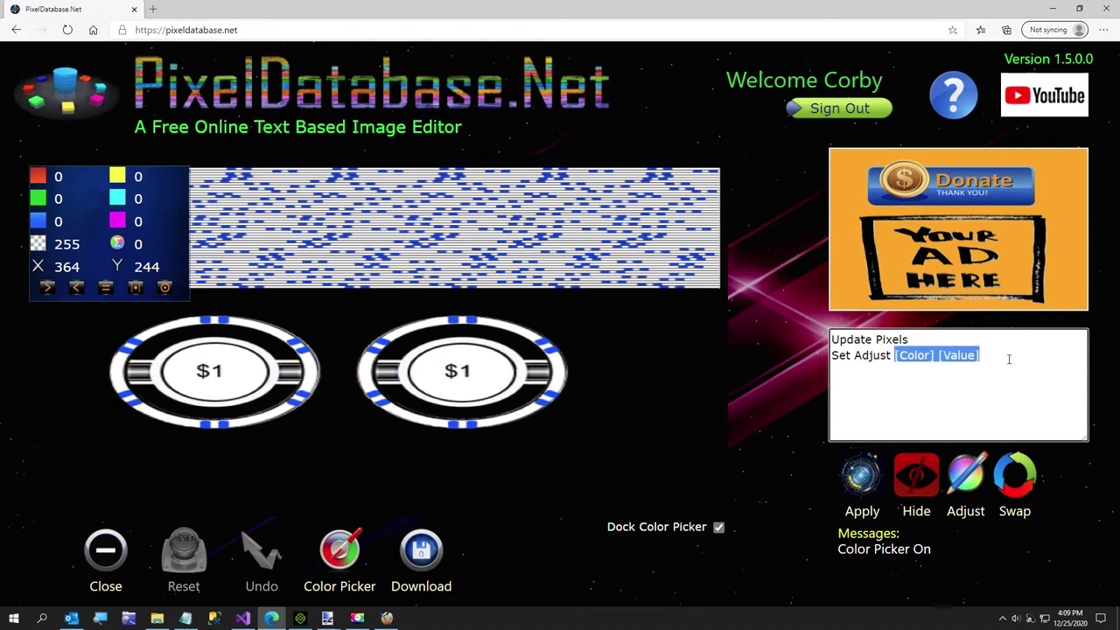
type("All")
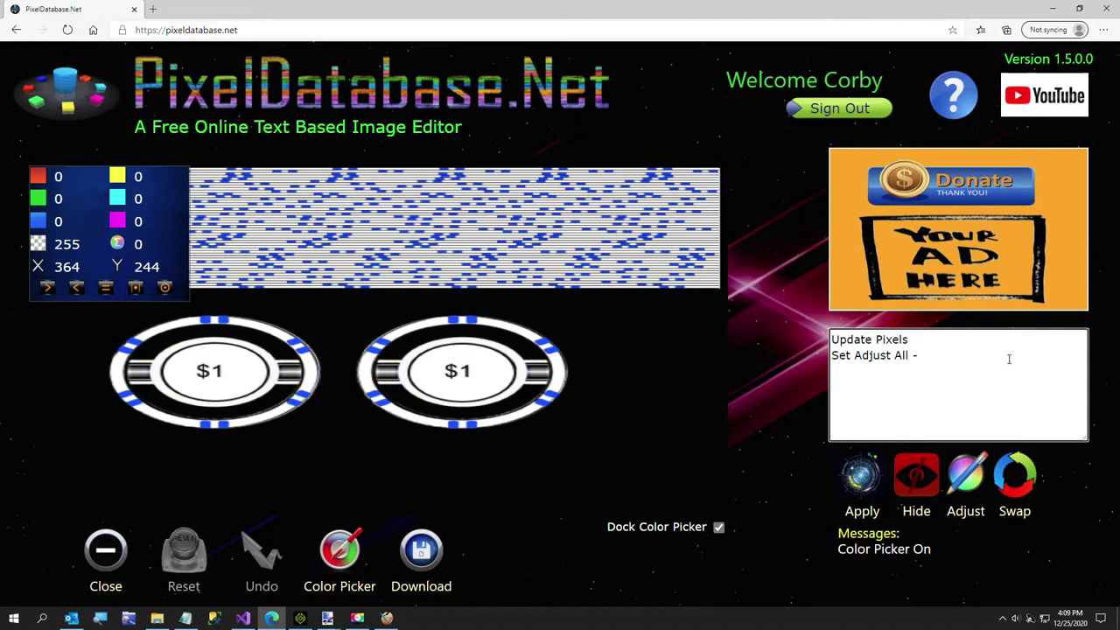
type("Where")
Sample the black gap below the striped area for its Y position and add the query conditions "Y > 242" and "Total > 590"
left_click(419, 308)
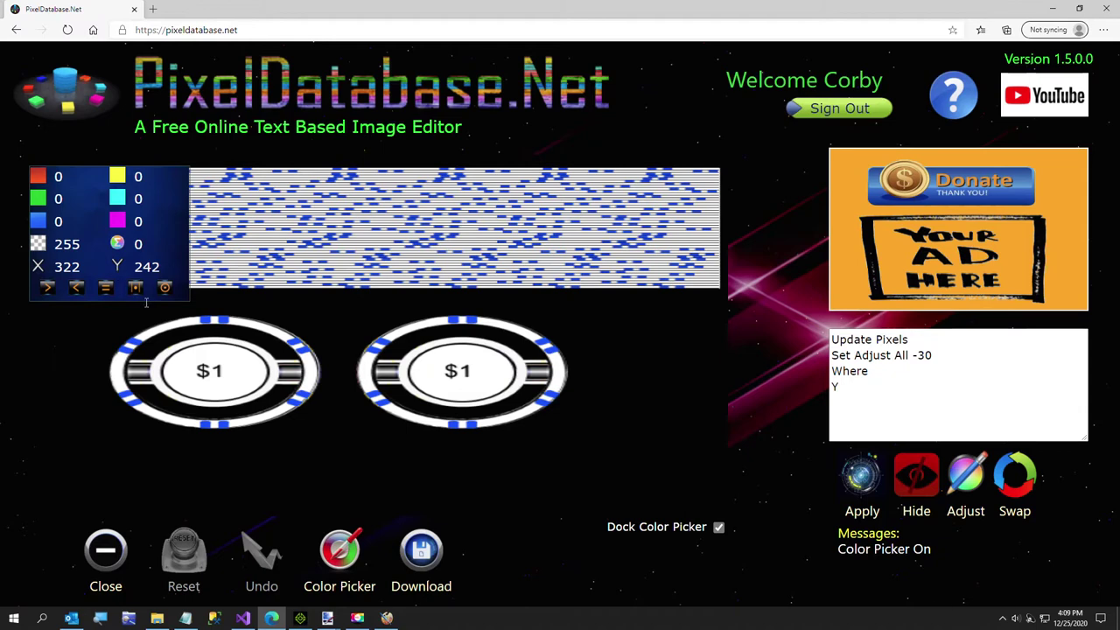
left_click(49, 287)
left_click(147, 267)
left_click(901, 385)
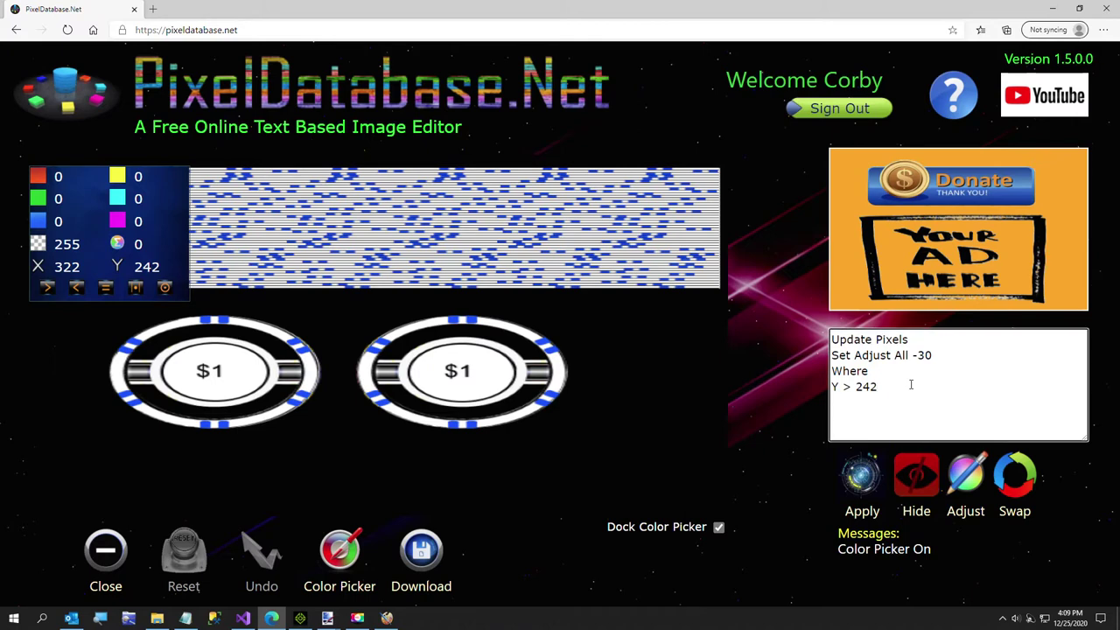
key("Return")
type("Total")
type("> 590")
Apply the pixel query and save the darkened image over WhiteChipStack50.png in the Chips folder
left_click(861, 477)
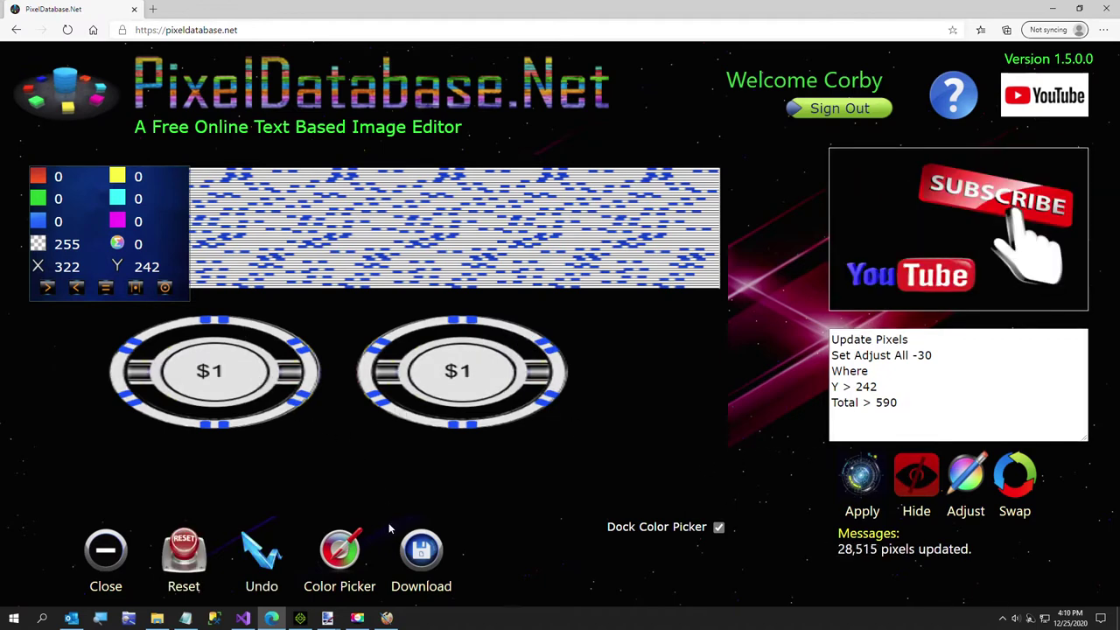
left_click(421, 549)
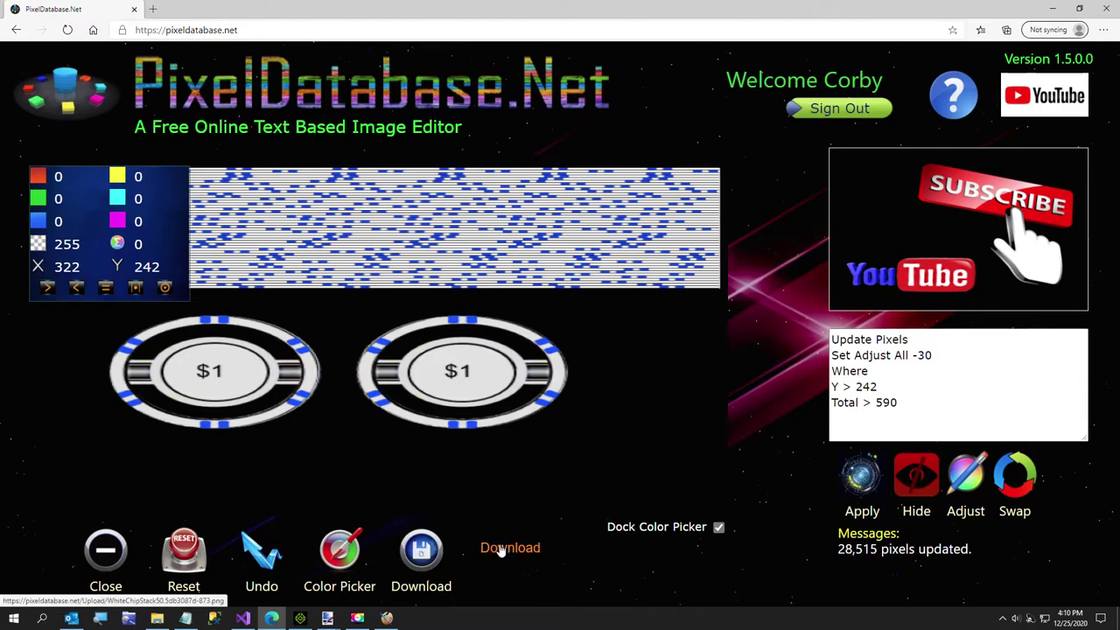
left_click(501, 549)
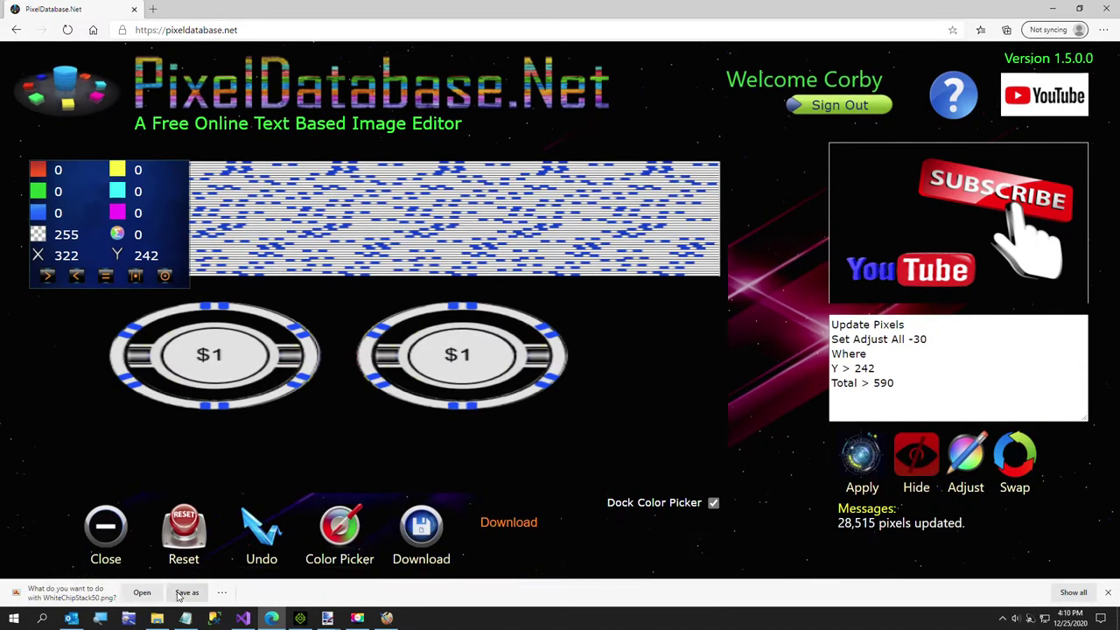
left_click(186, 593)
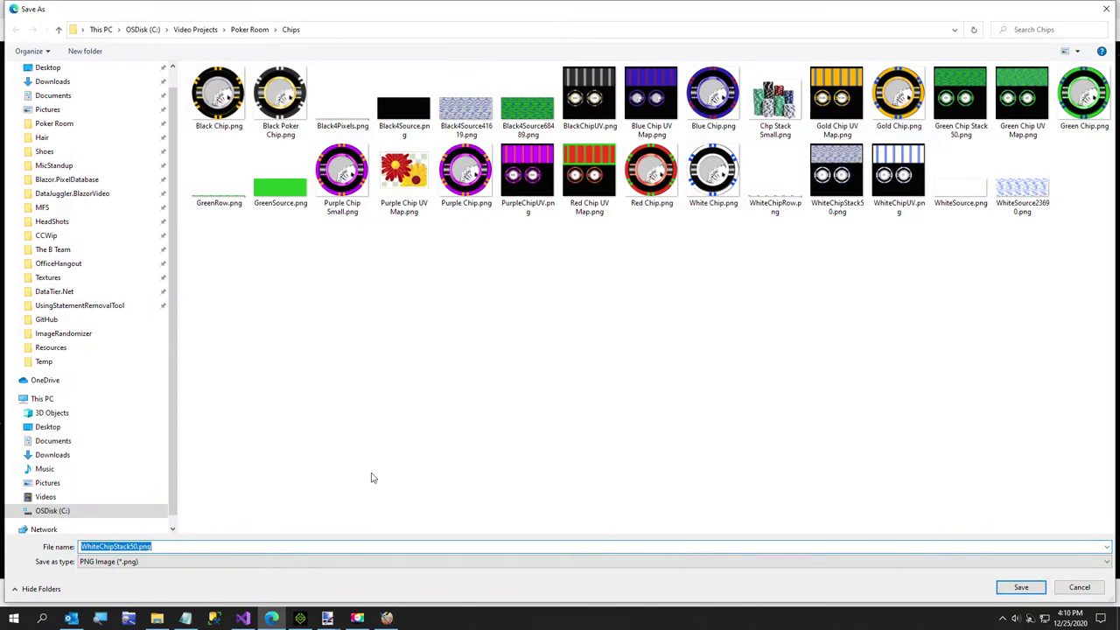
left_click(191, 550)
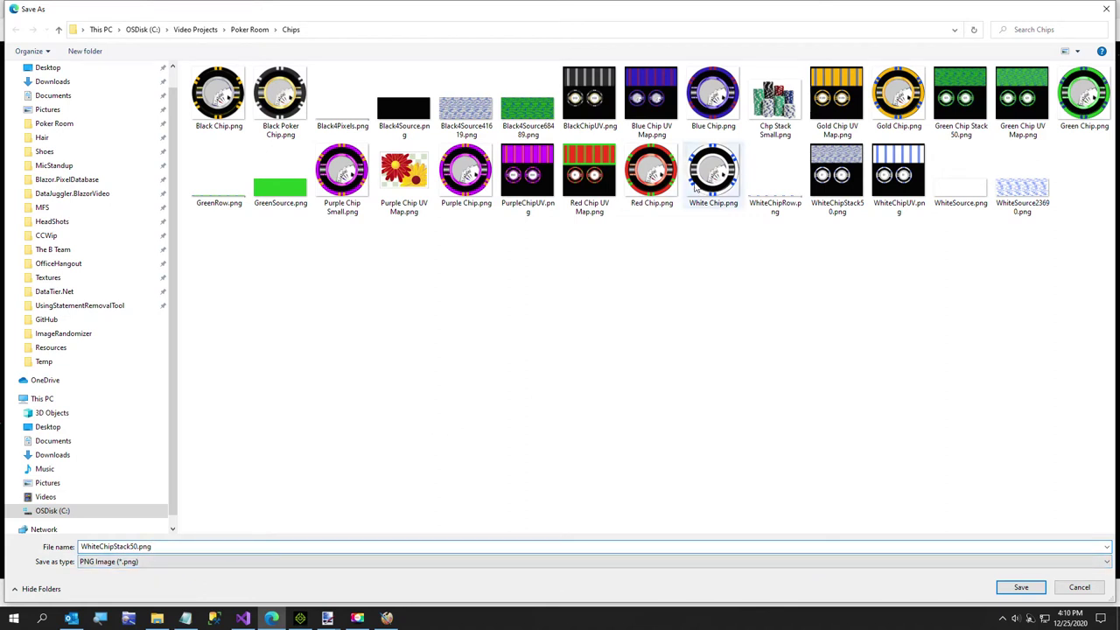
left_click(1021, 587)
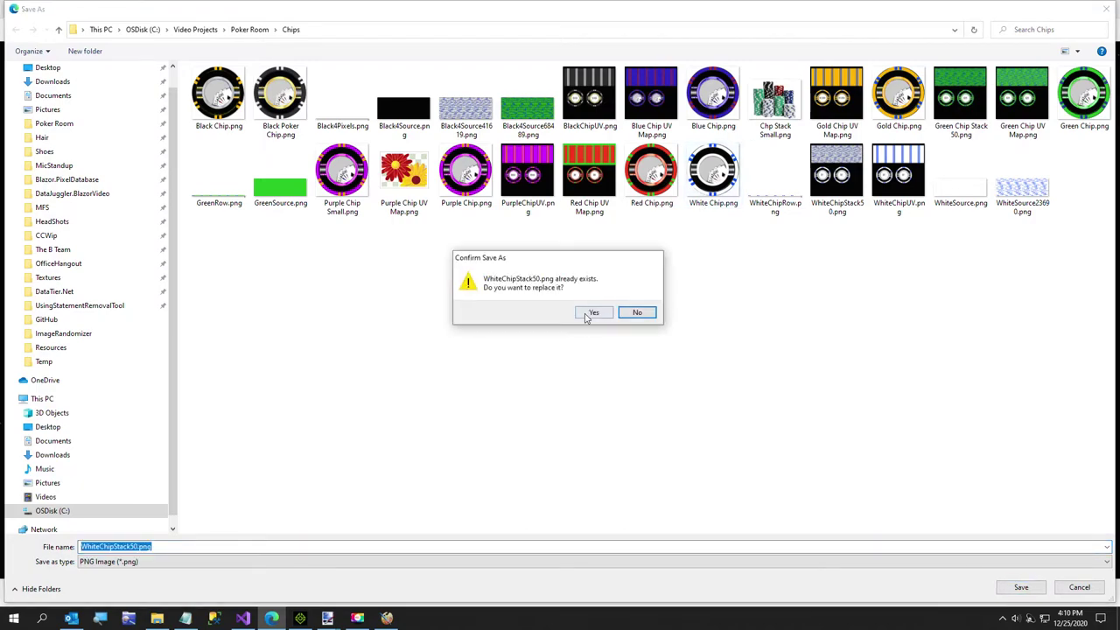
left_click(590, 314)
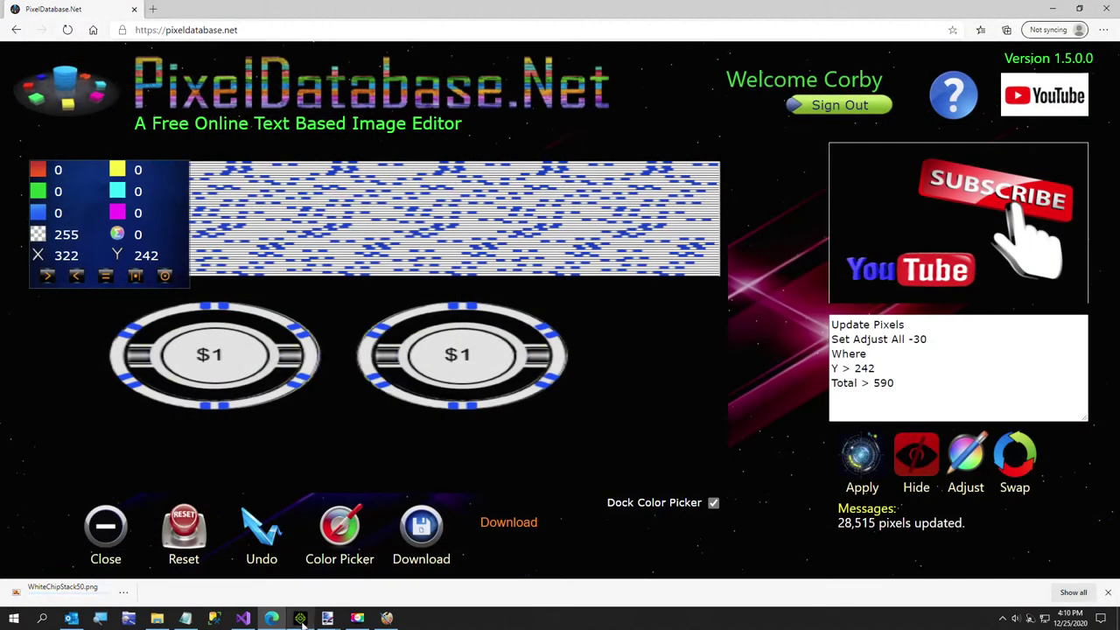
Switch to iClone and load WhiteChipStack50.png as the white chip stack's Base Color texture
left_click(300, 619)
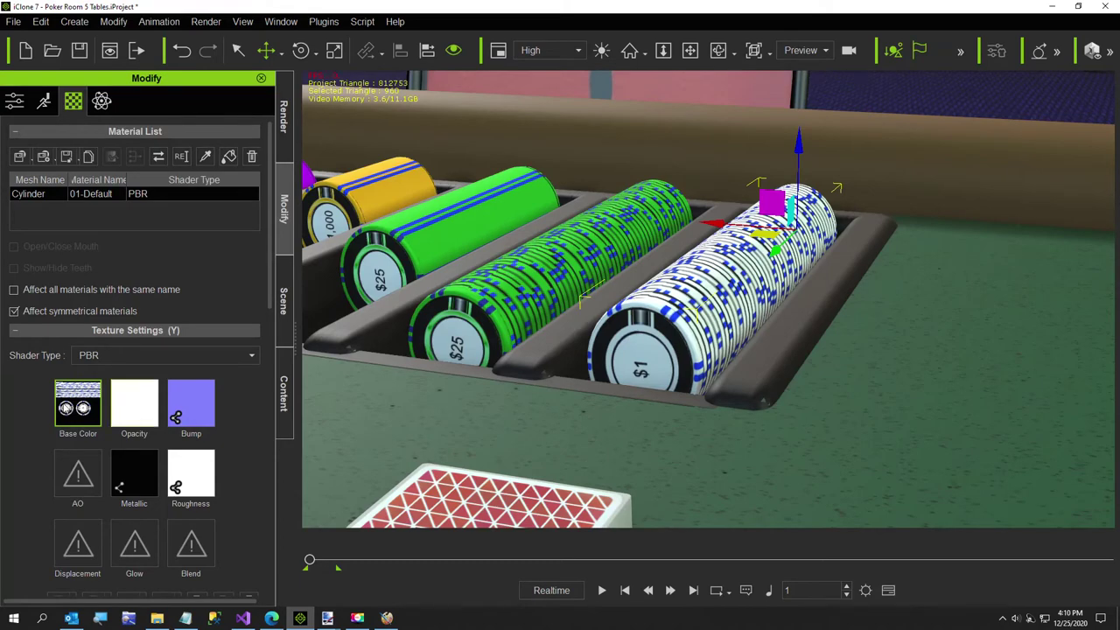
double_click(98, 404)
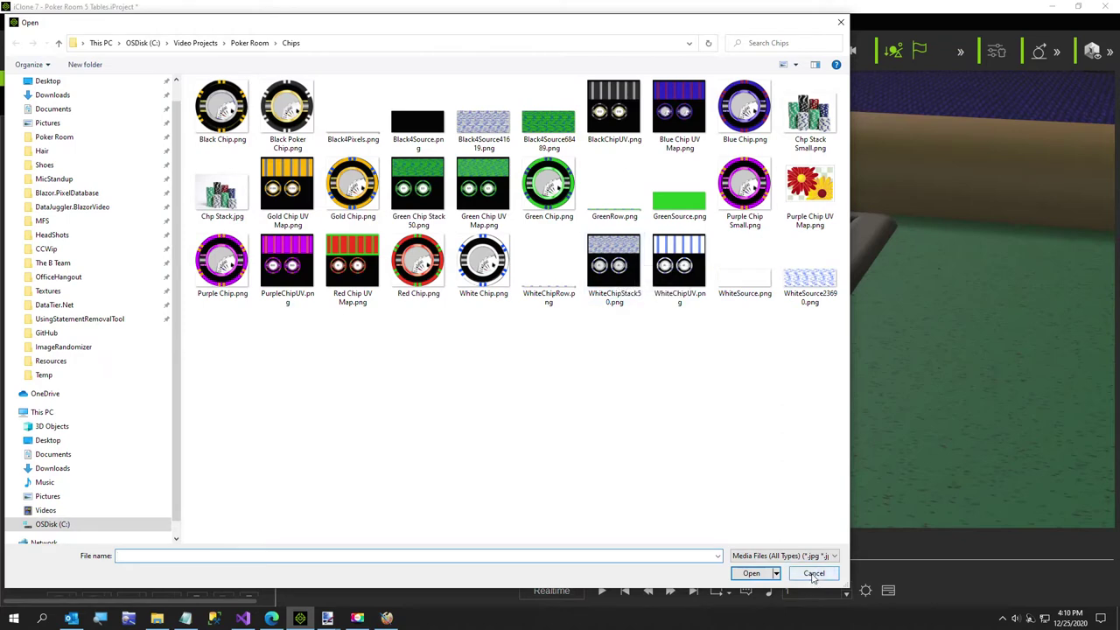
double_click(627, 277)
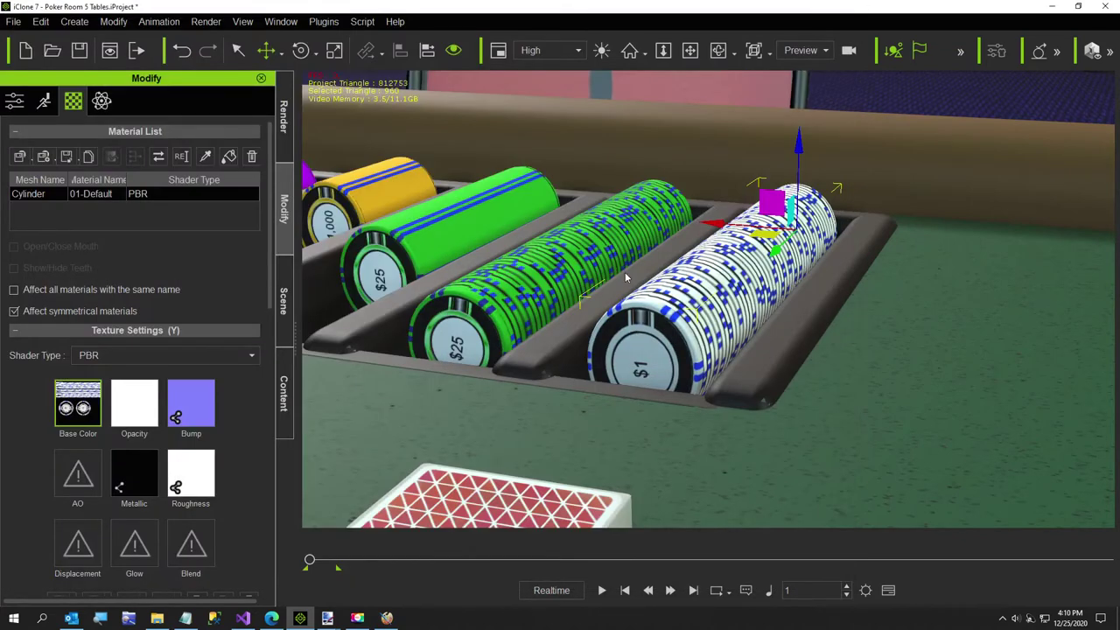
Rotate WhiteChipStack50 a quarter turn about its length so the $1 reads upright, and narrow the stack to fit its slot
right_click_drag(829, 385, 585, 404)
scroll(756, 453, "up", 8)
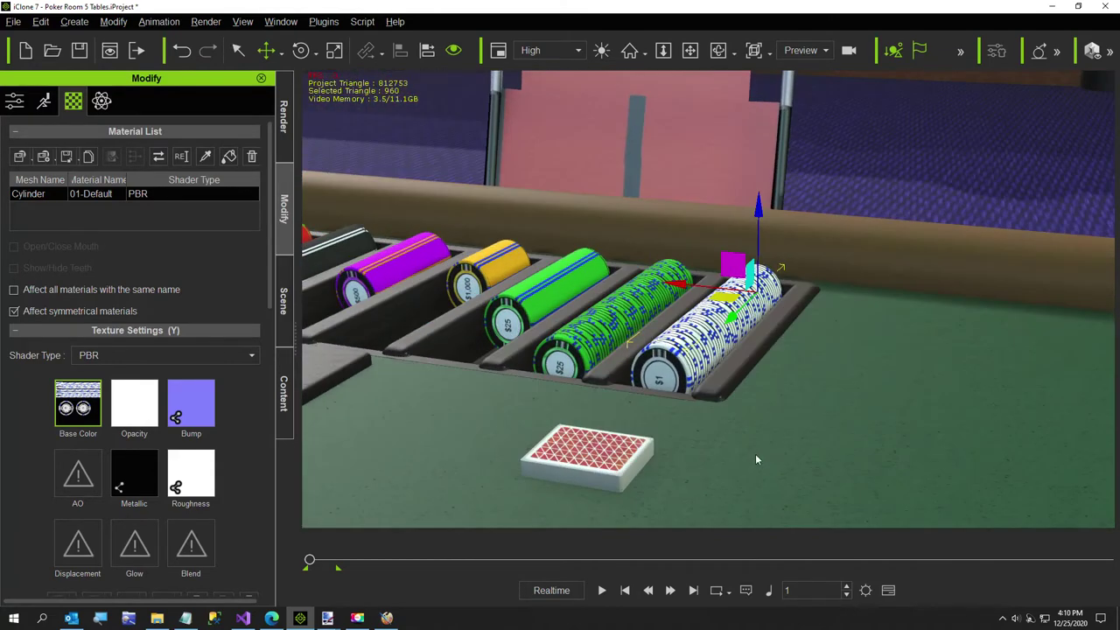
right_click_drag(759, 463, 532, 477)
right_click_drag(593, 496, 617, 422)
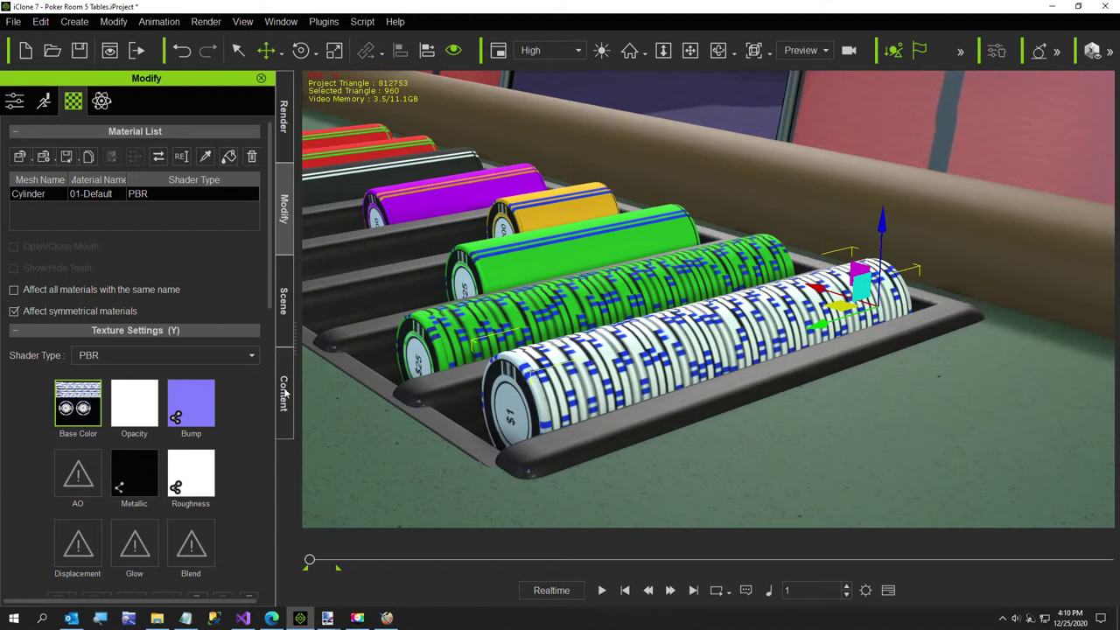
left_click(282, 300)
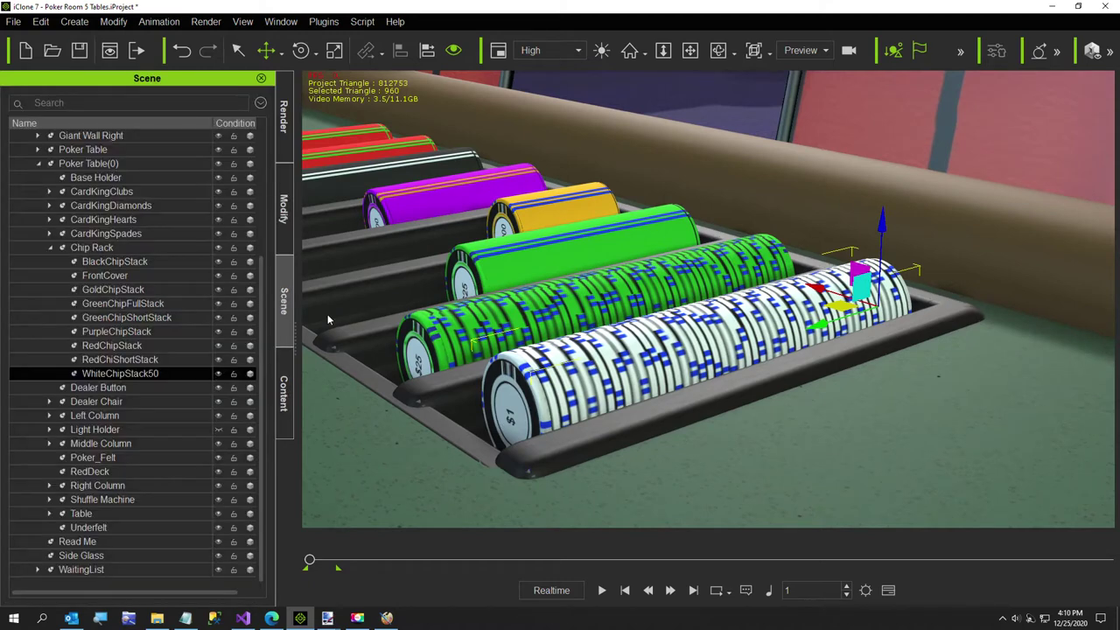
key("e")
right_click_drag(421, 483, 642, 515)
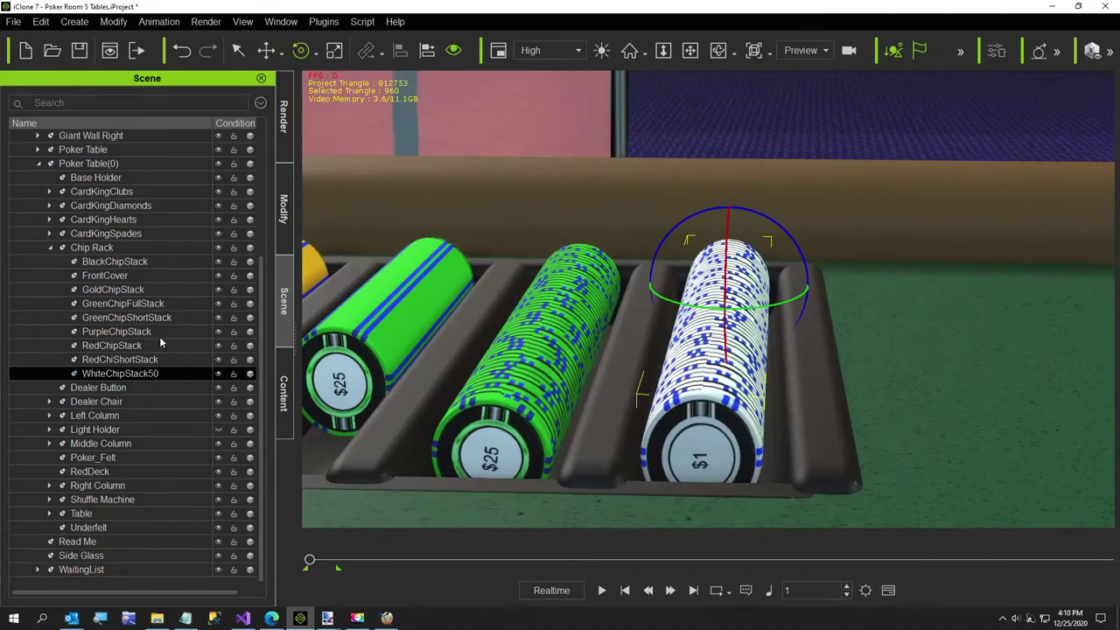
left_click_drag(766, 224, 797, 274)
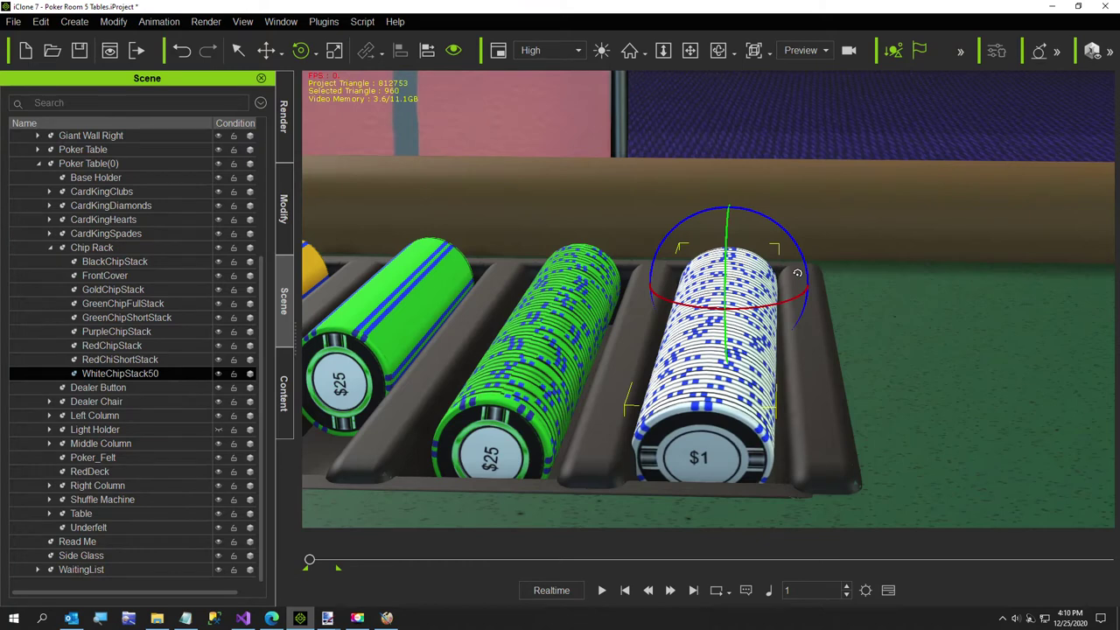
key("w")
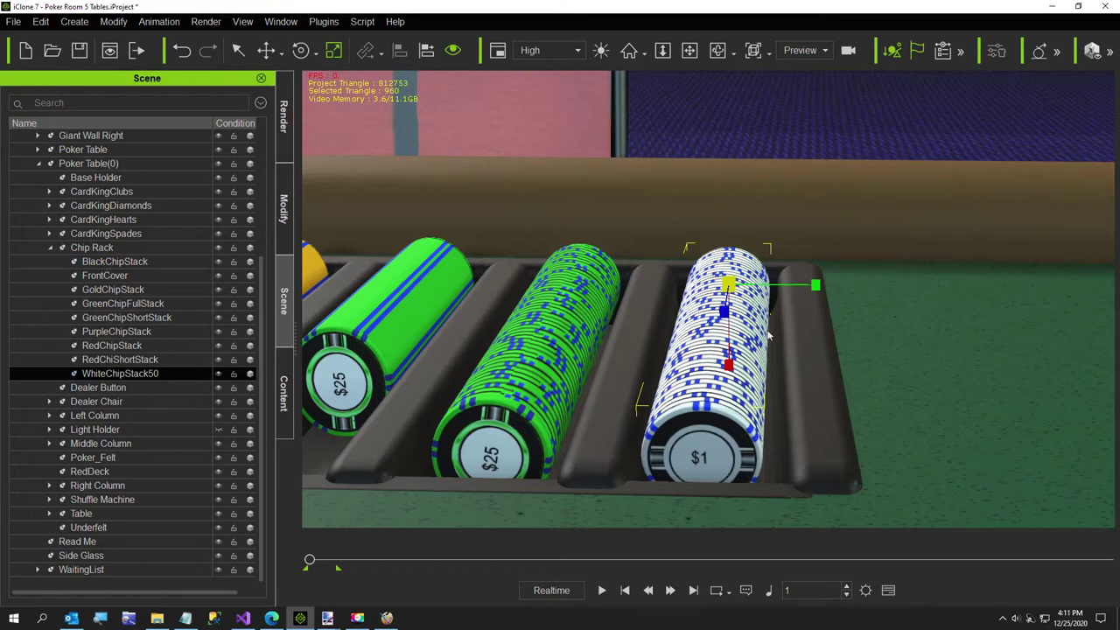
Fine-tune the white chip stack's rotation, turning its face slightly off upright and adjusting its angle in the rack slot
key("e")
left_click_drag(782, 230, 794, 270)
key("ctrl+z")
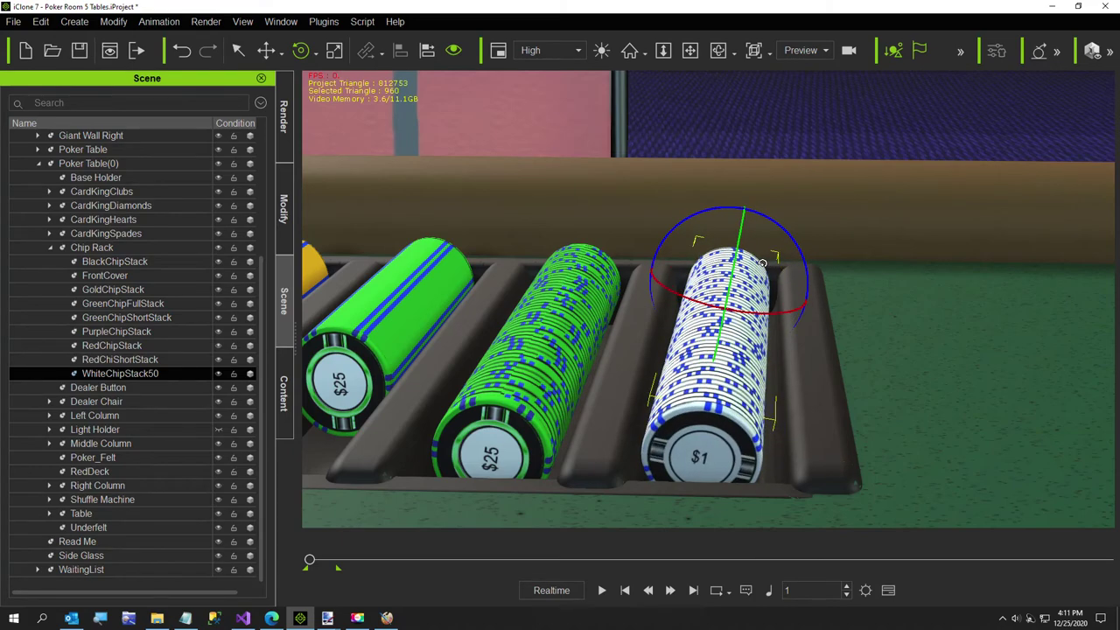
scroll(786, 348, "down", 10)
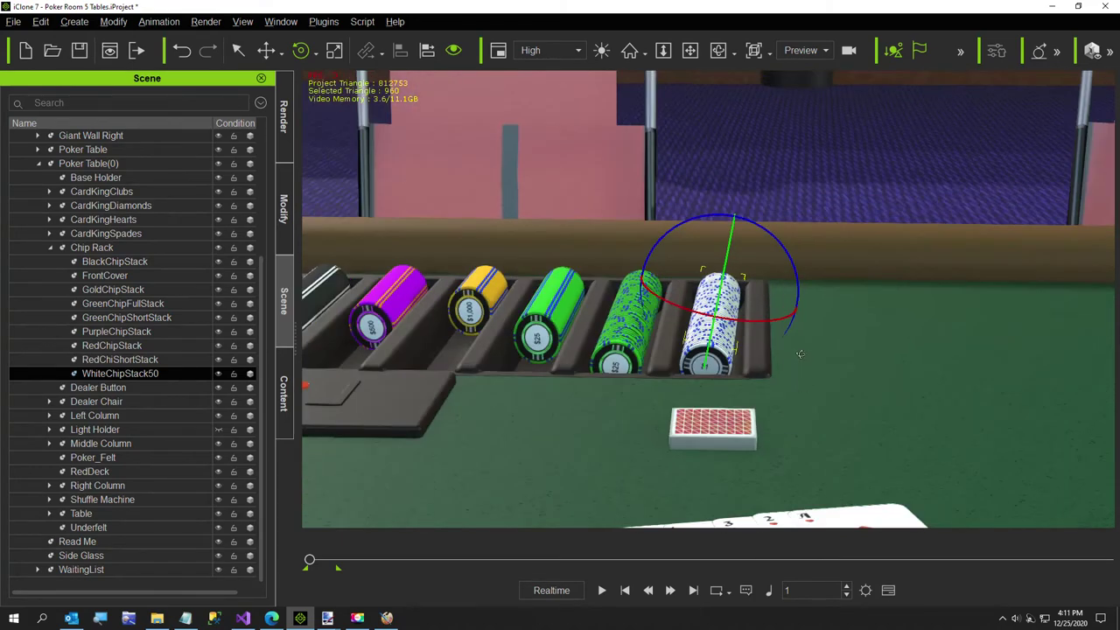
scroll(805, 332, "up", 3)
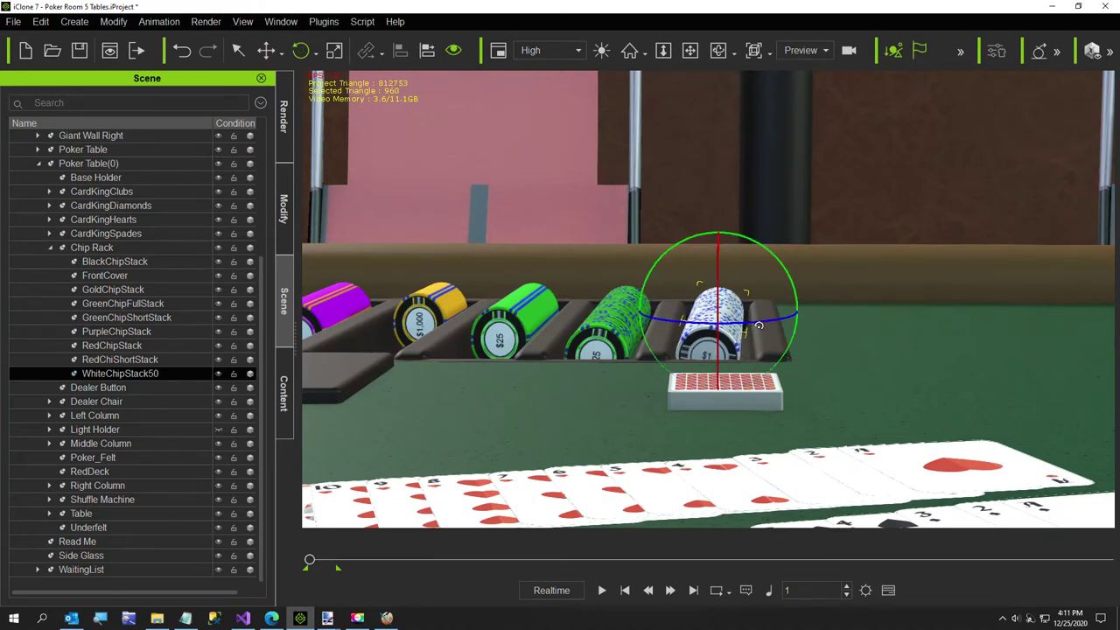
left_click_drag(758, 326, 760, 330)
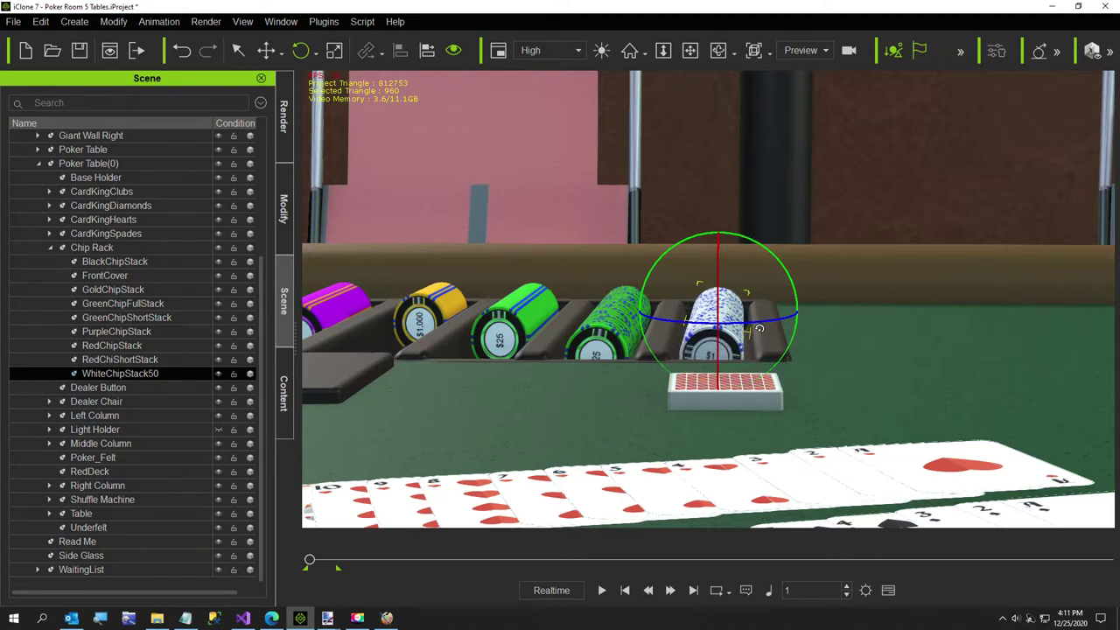
Reselect WhiteChipStack50 under Chip Rack and reframe the view on it
left_click(817, 354)
scroll(807, 375, "down", 2)
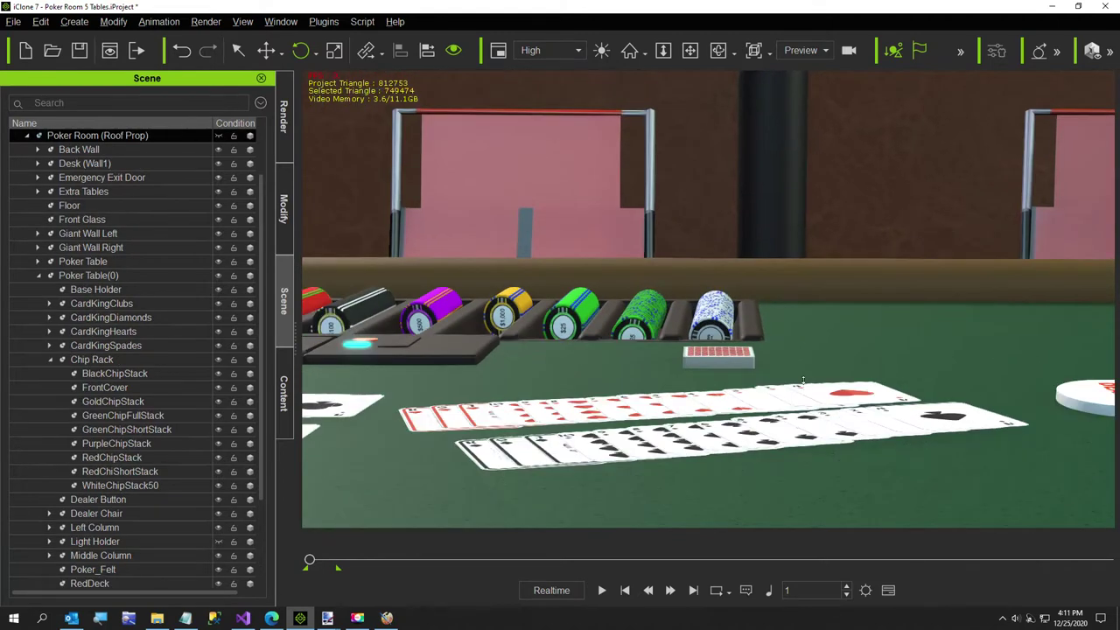
scroll(803, 379, "up", 5)
scroll(803, 385, "up", 2)
middle_click_drag(767, 426, 763, 417)
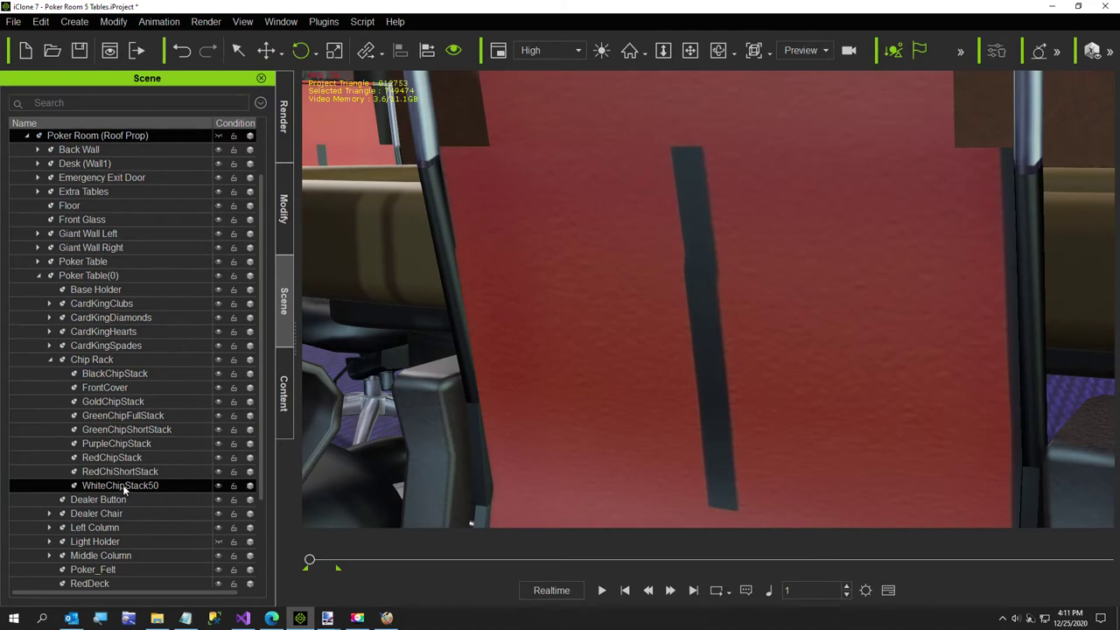
left_click(119, 481)
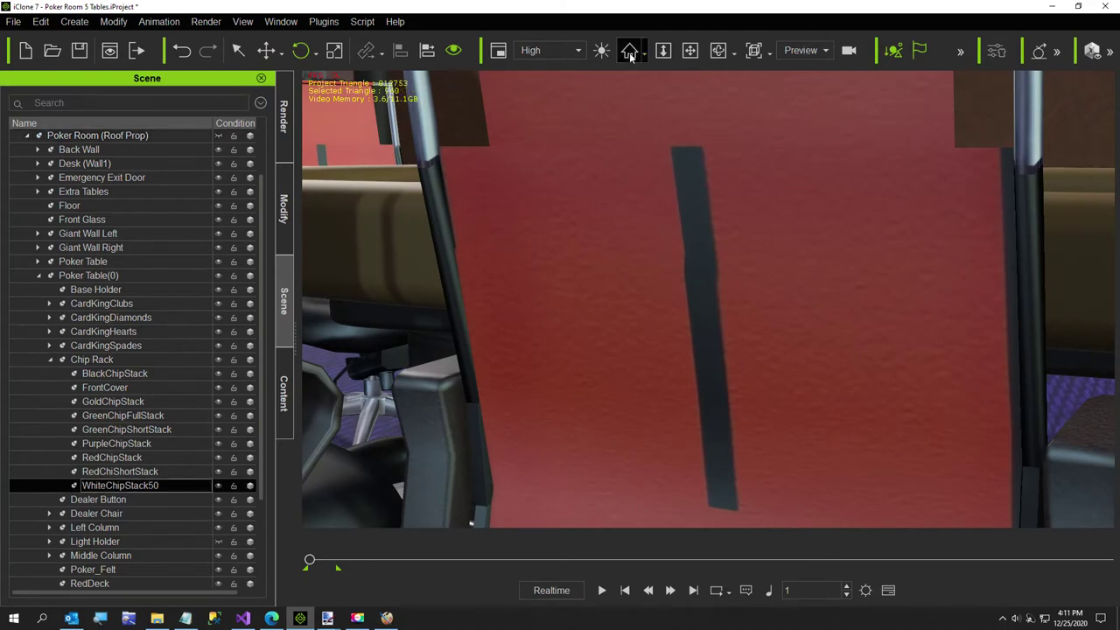
left_click(629, 50)
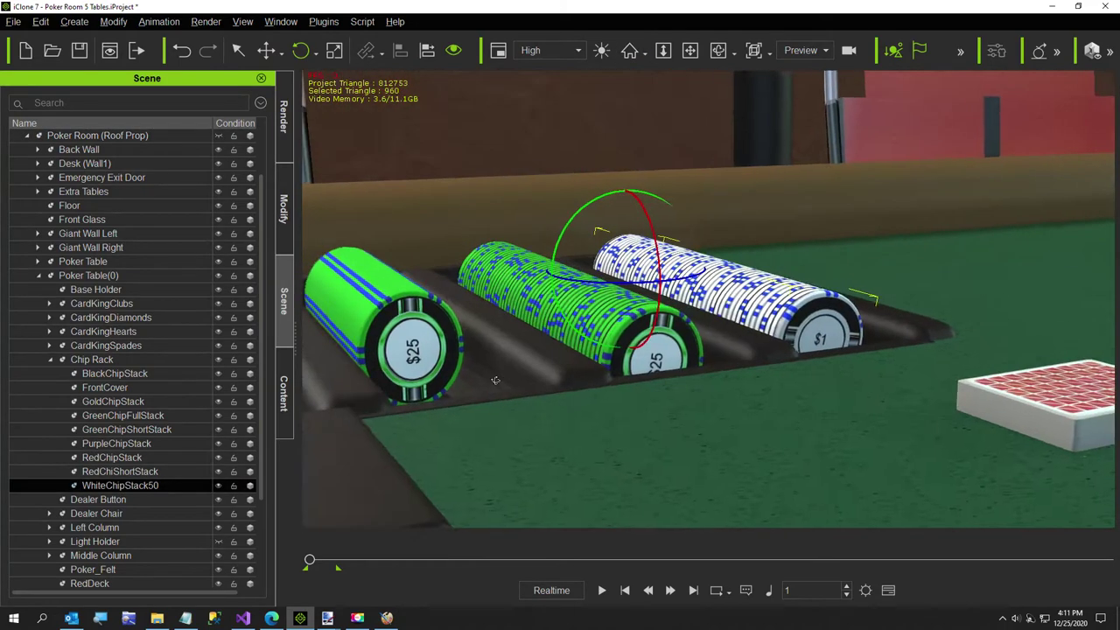
Examine the textured white and green chip stacks in the rack from several distances and angles, comparing them with the other stacks
scroll(586, 396, "down", 10)
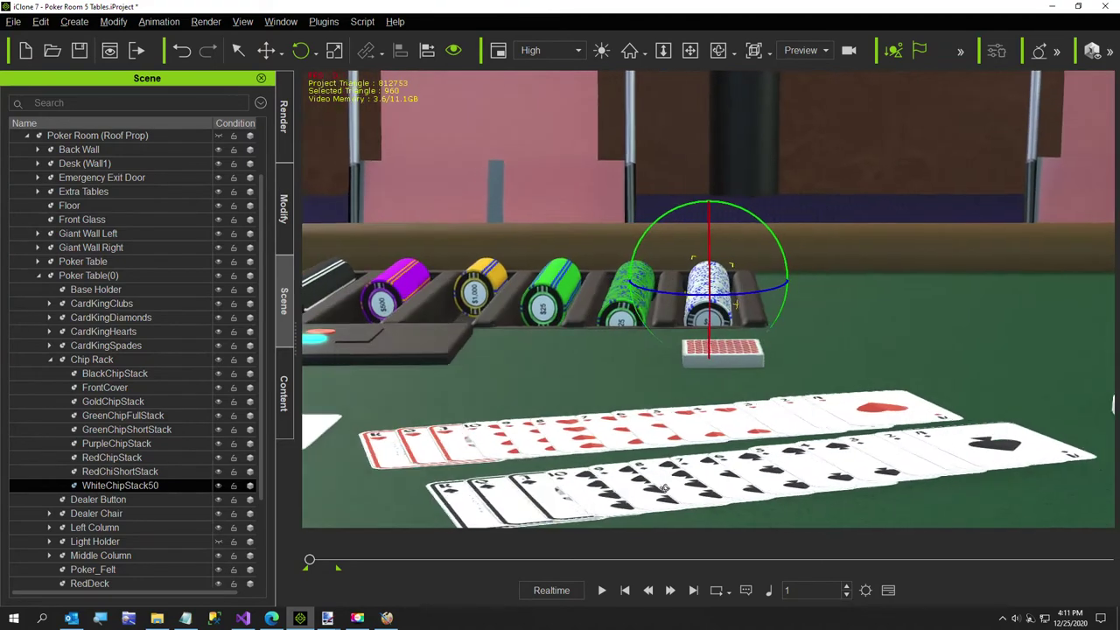
right_click_drag(672, 384, 652, 477)
scroll(650, 479, "up", 5)
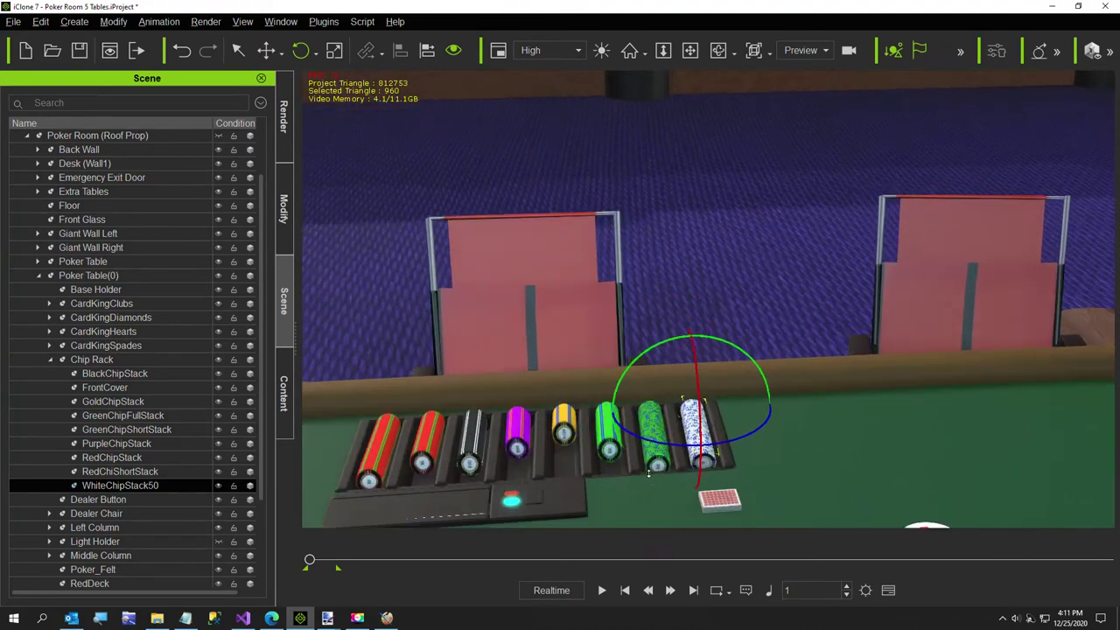
middle_click_drag(650, 479, 726, 322)
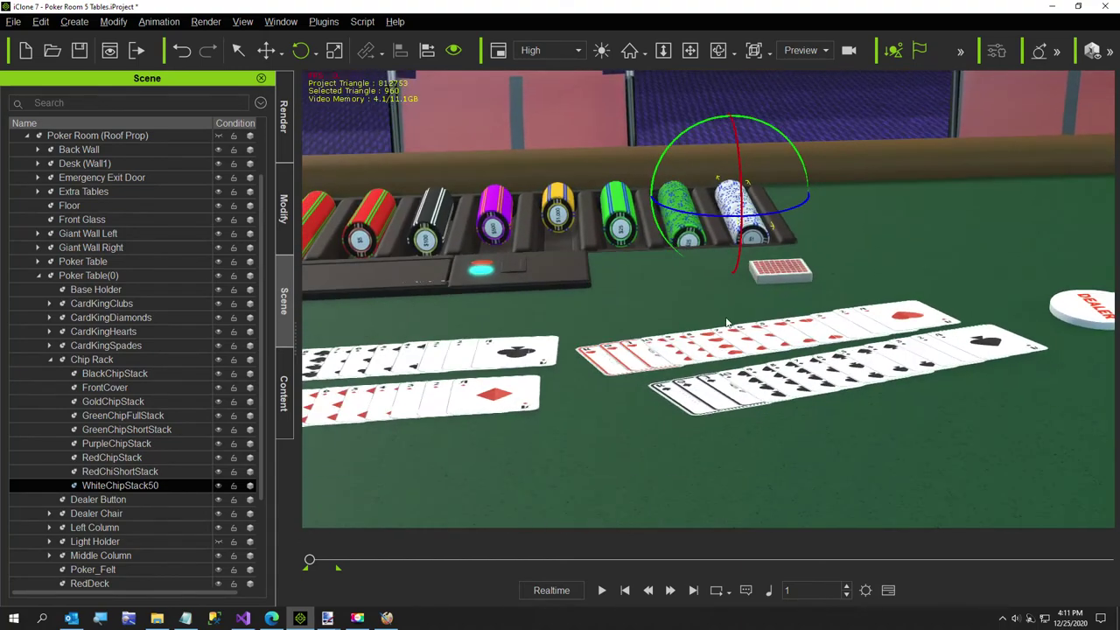
scroll(725, 322, "up", 5)
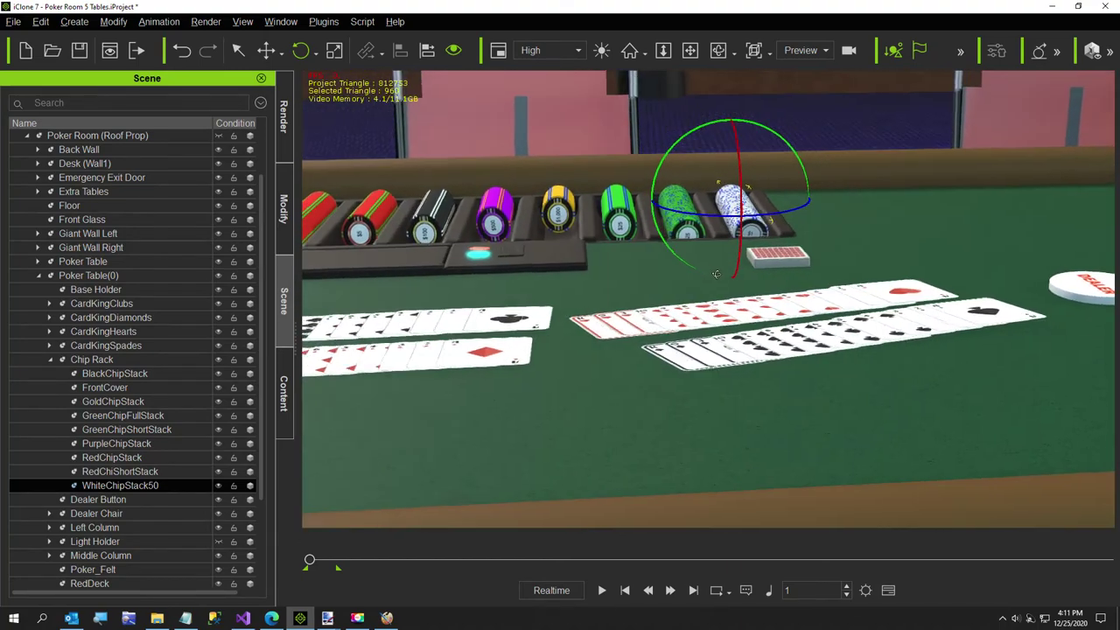
key("z")
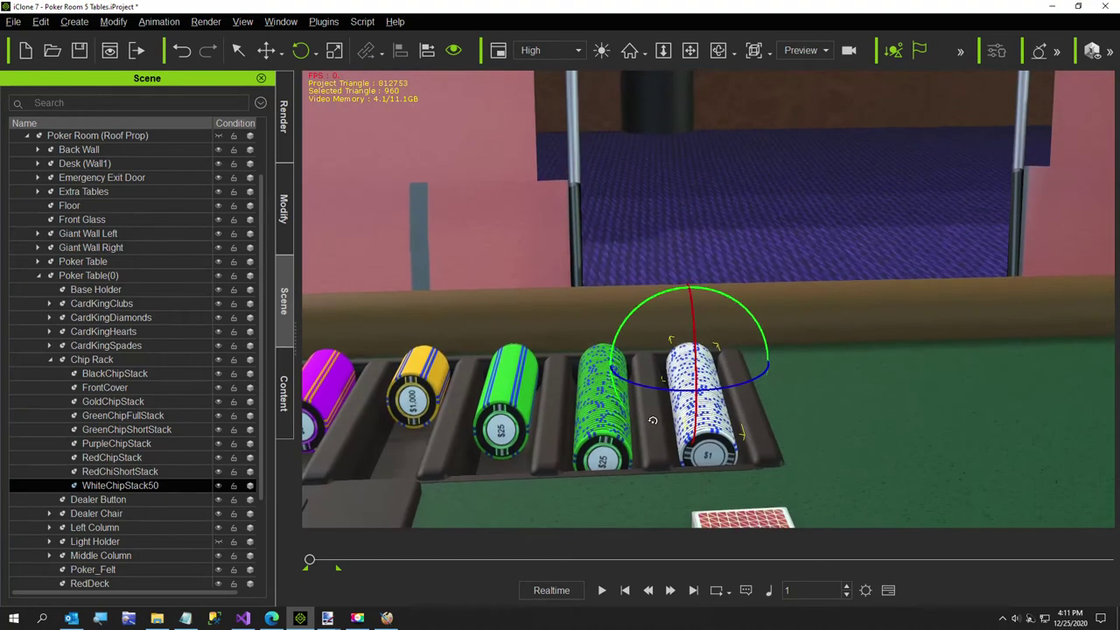
scroll(652, 395, "up", 2)
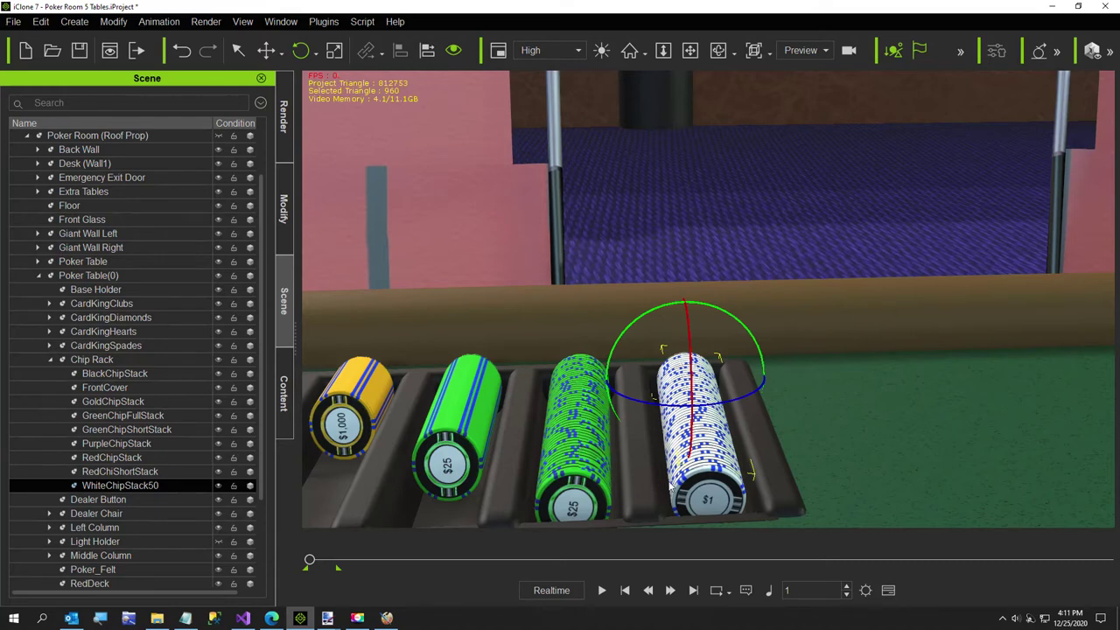
scroll(670, 483, "down", 5)
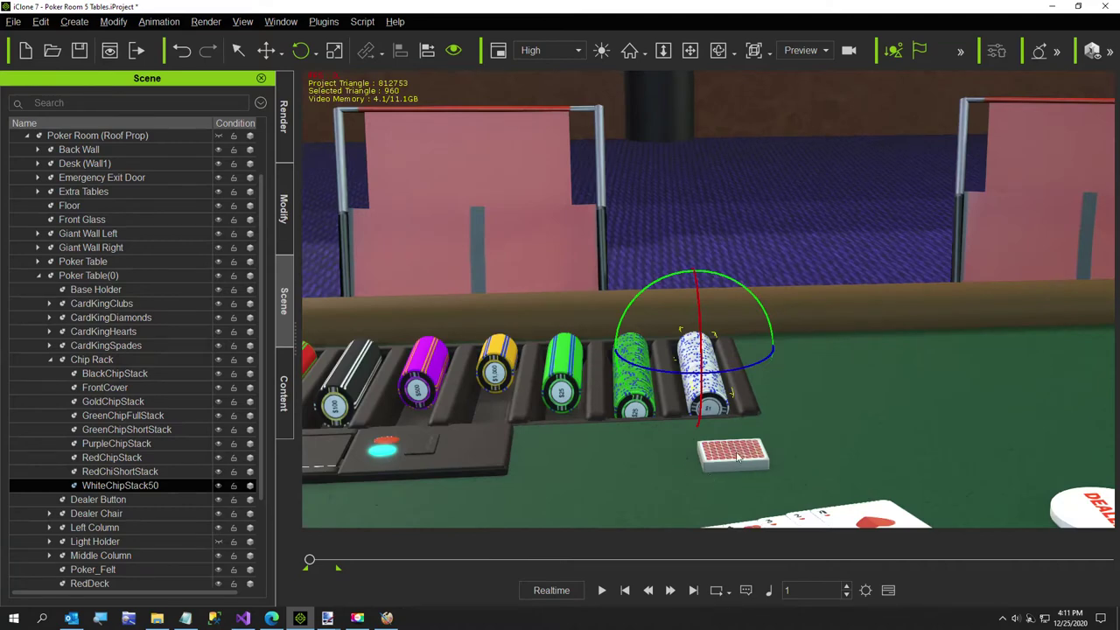
scroll(740, 458, "up", 6)
right_click_drag(732, 462, 707, 341)
scroll(708, 343, "up", 5)
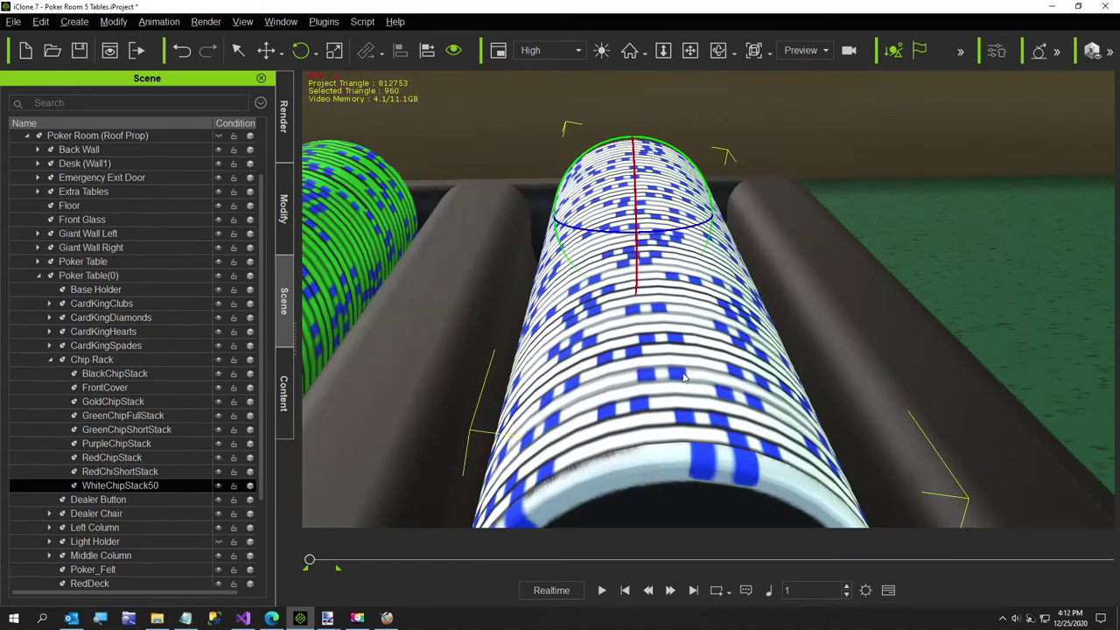
scroll(684, 376, "down", 5)
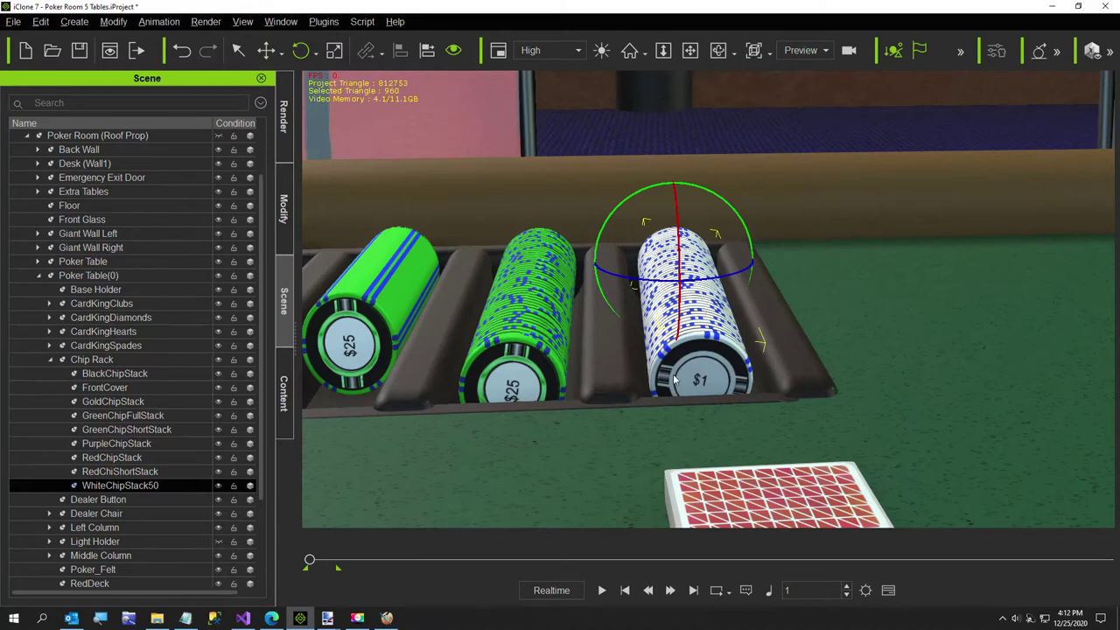
scroll(672, 372, "down", 3)
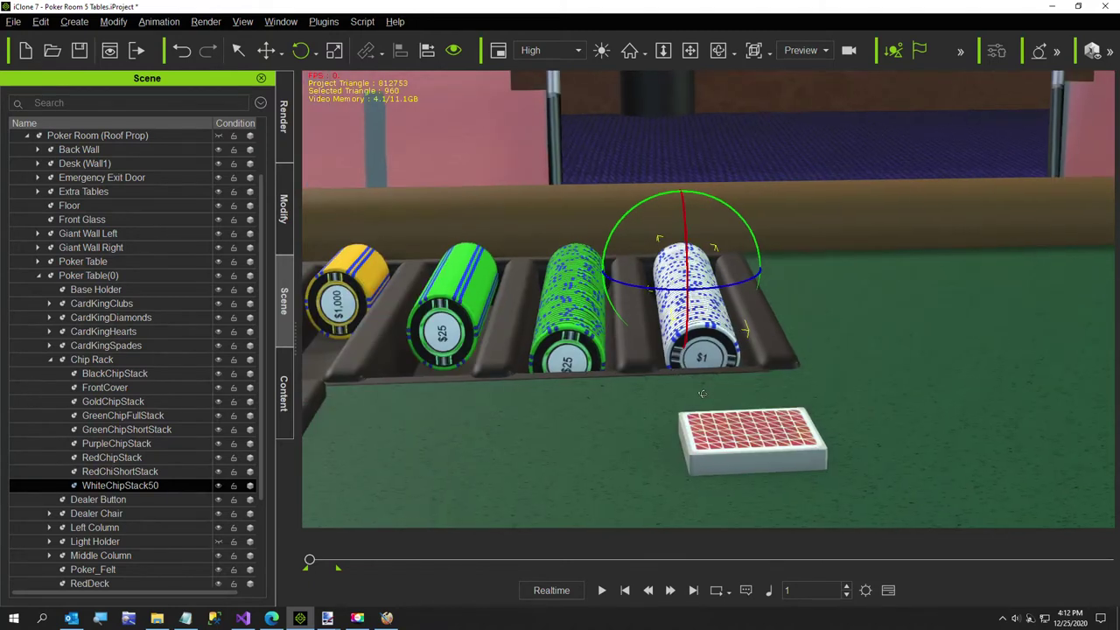
scroll(674, 406, "down", 1)
right_click_drag(673, 405, 596, 413)
right_click_drag(596, 415, 530, 385)
right_click_drag(520, 348, 679, 374)
middle_click_drag(679, 374, 616, 374)
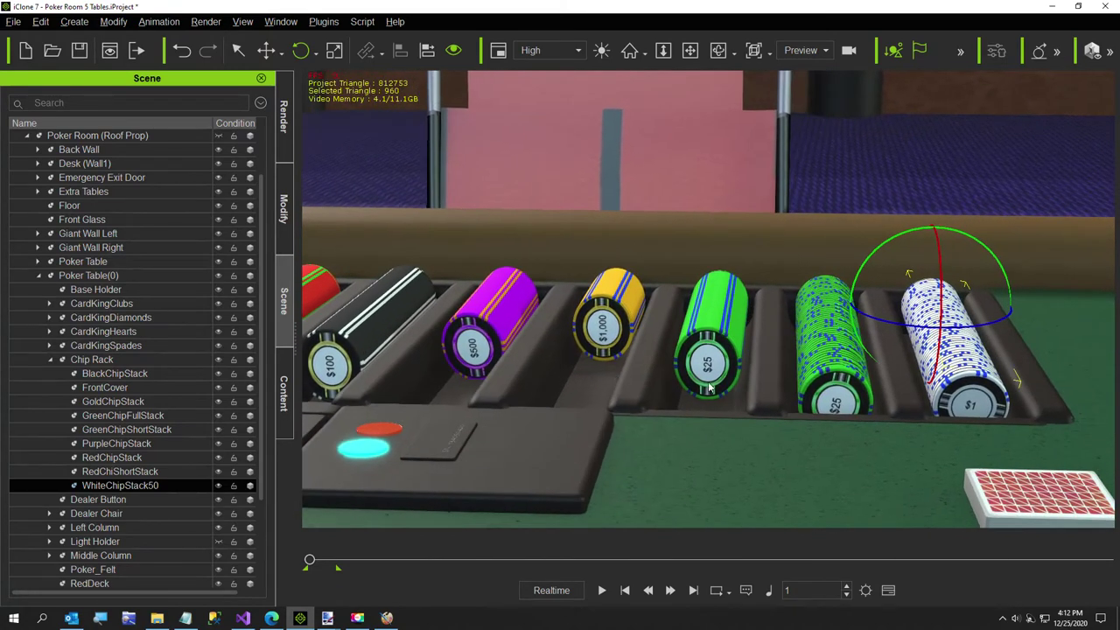
right_click_drag(711, 388, 592, 418)
right_click_drag(710, 381, 617, 359)
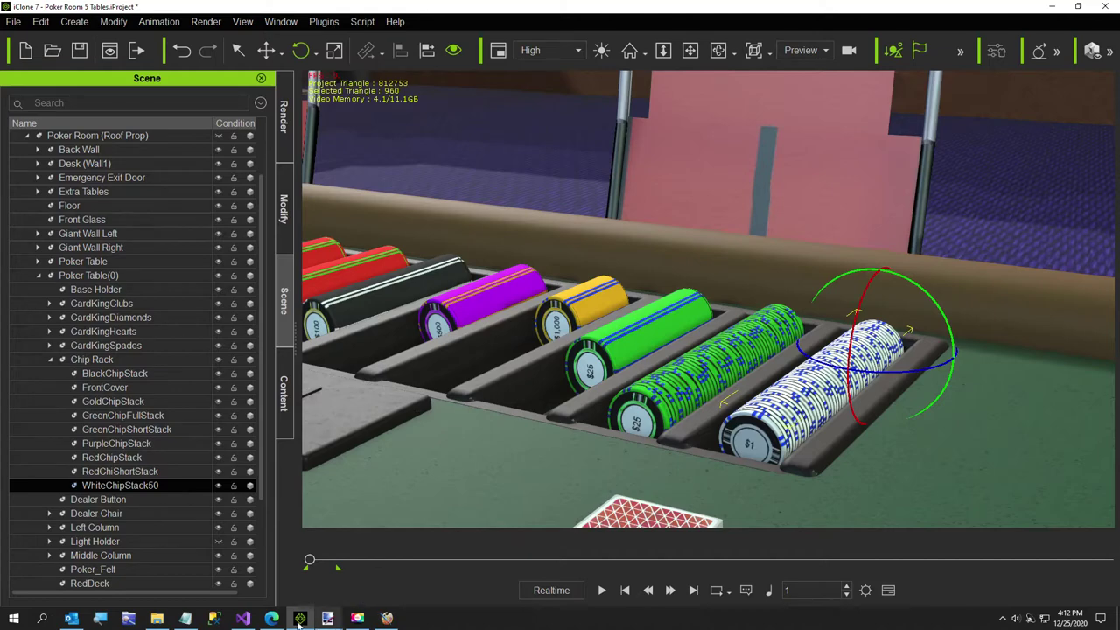
left_click(242, 619)
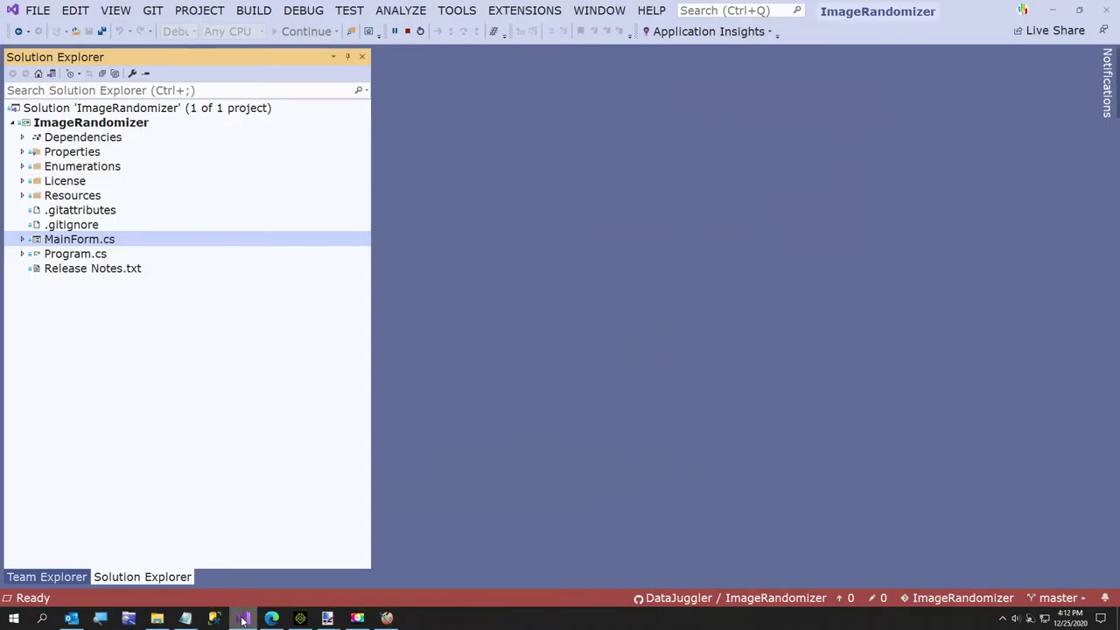
left_click(114, 137)
left_click(114, 123)
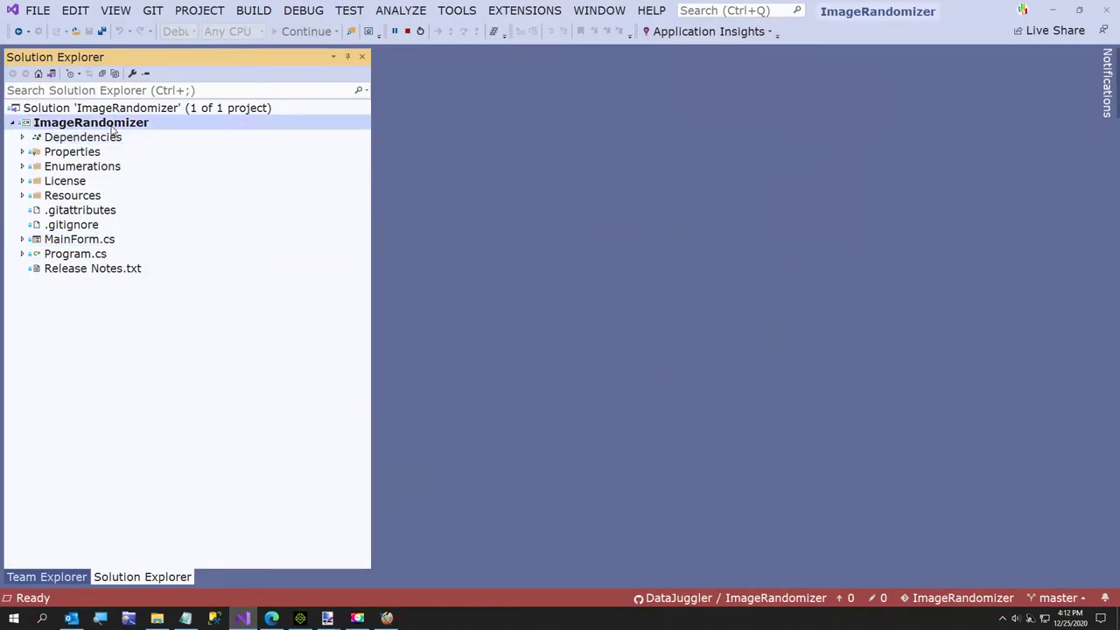
left_click(297, 12)
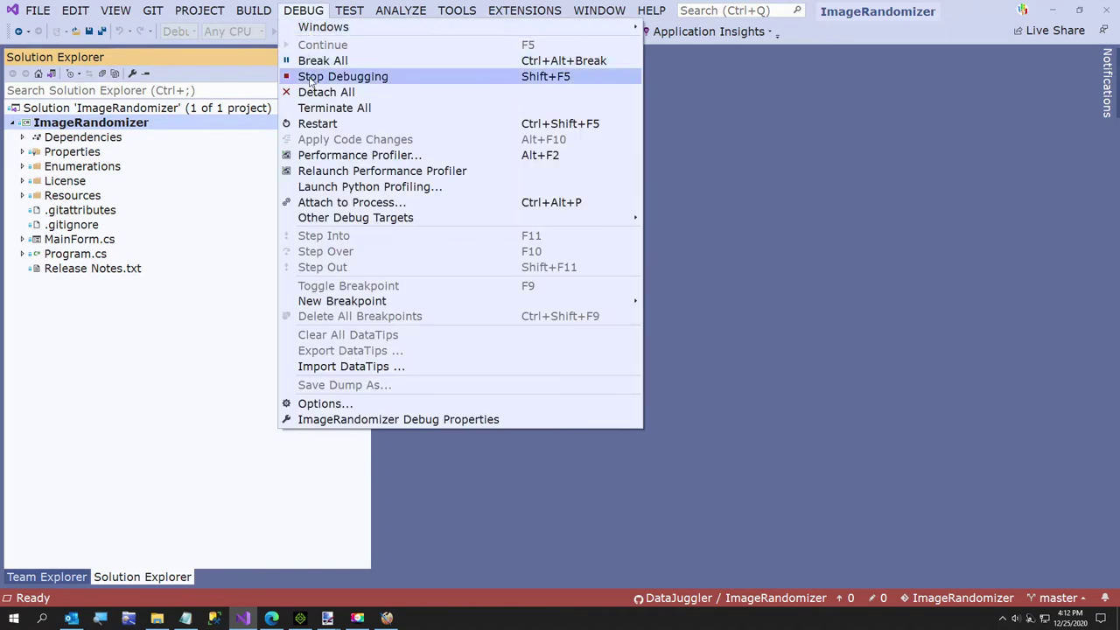
Switch to Image Randomizer and load GreenRow.png as the slice image and Black4Source.png as the target image from the Chips folder
left_click(388, 619)
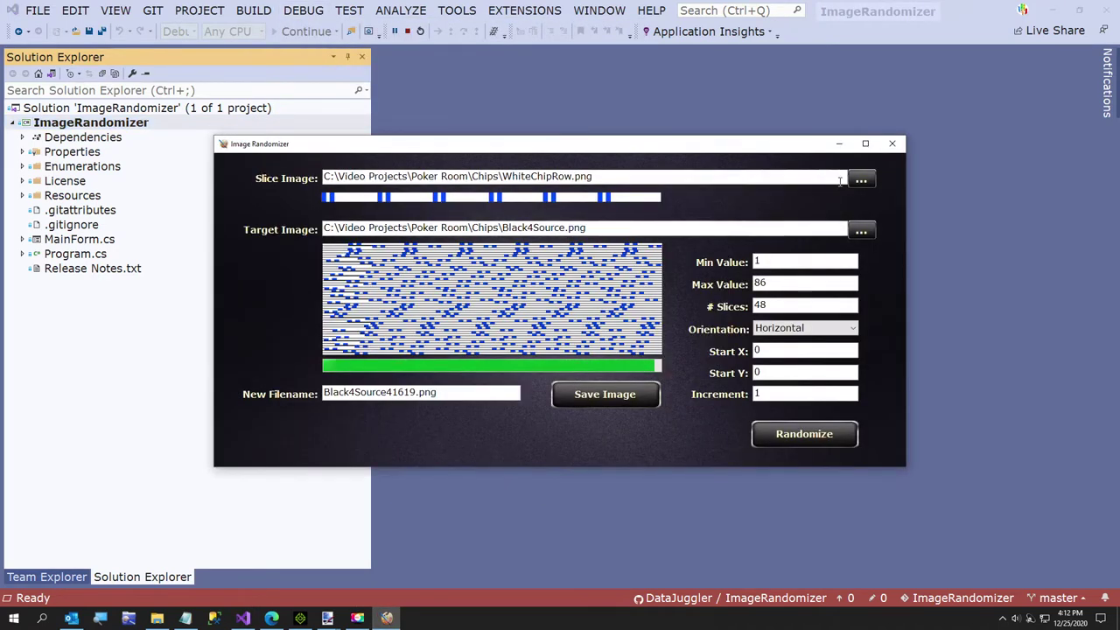
left_click(862, 181)
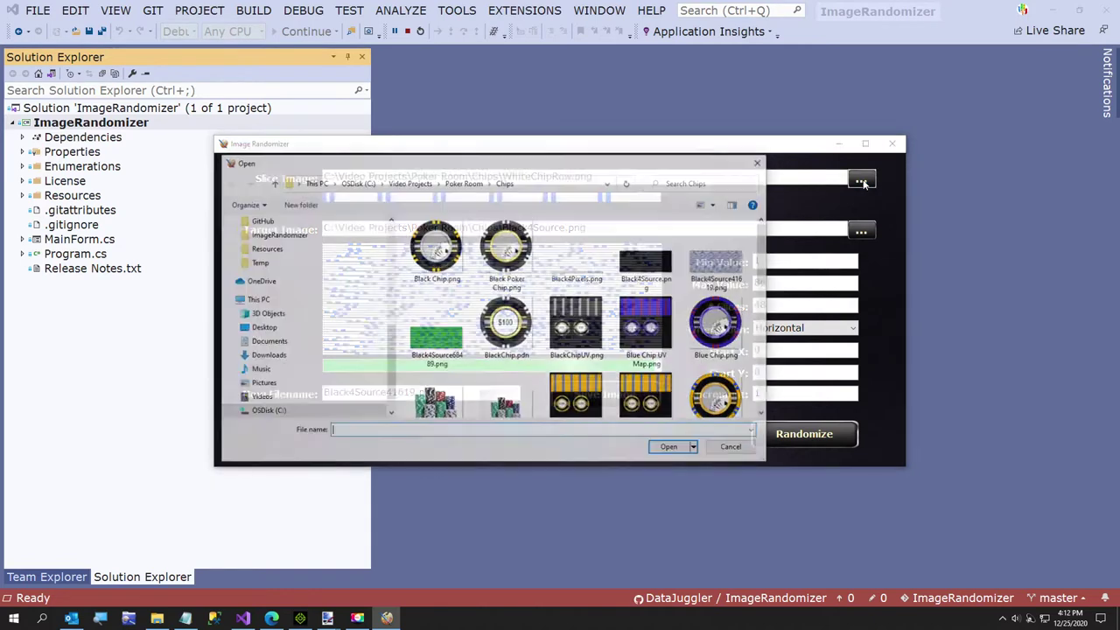
scroll(516, 328, "down", 1)
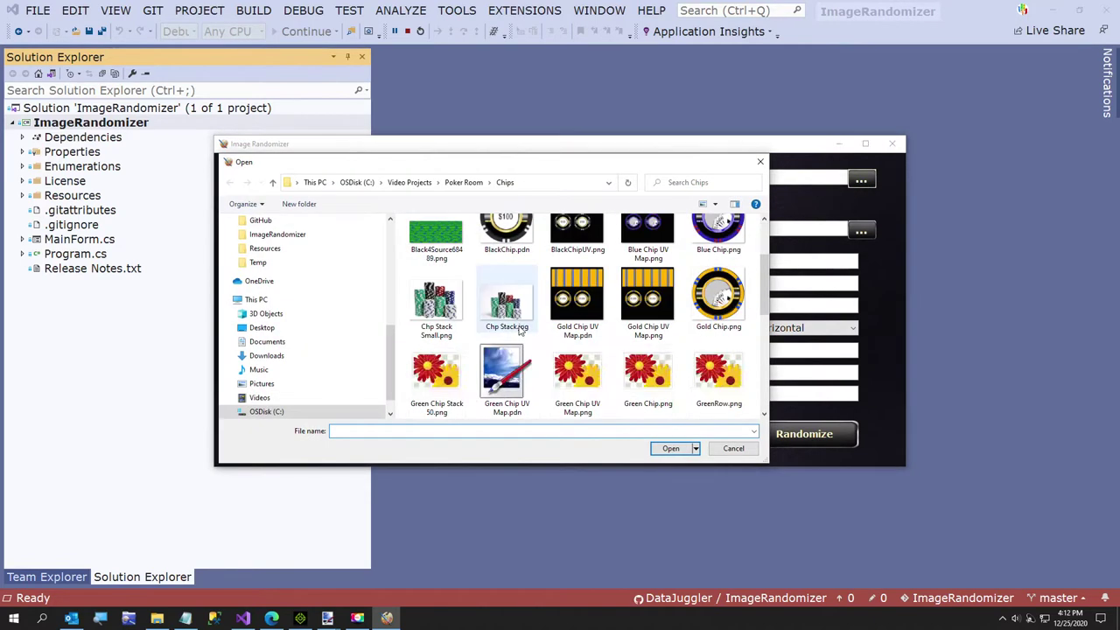
scroll(524, 333, "down", 1)
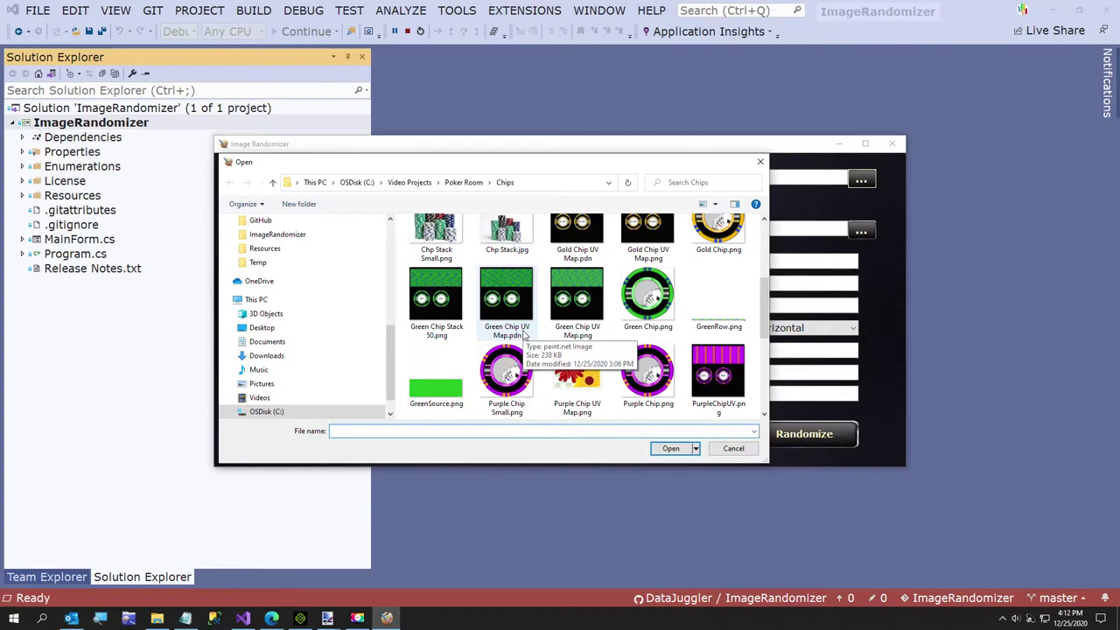
double_click(718, 302)
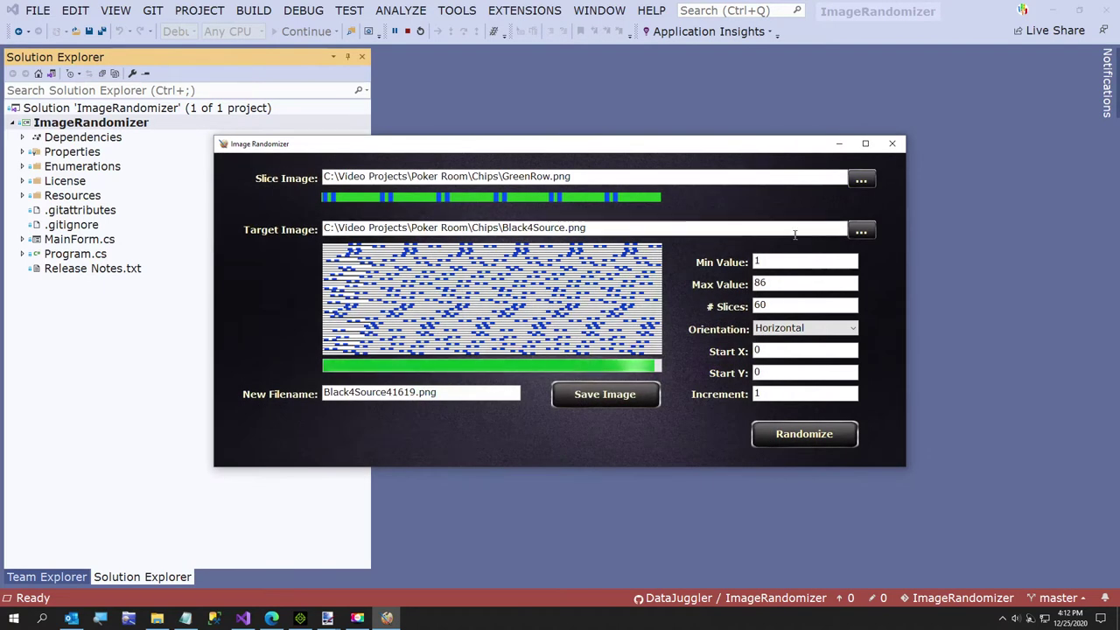
left_click(858, 233)
double_click(652, 263)
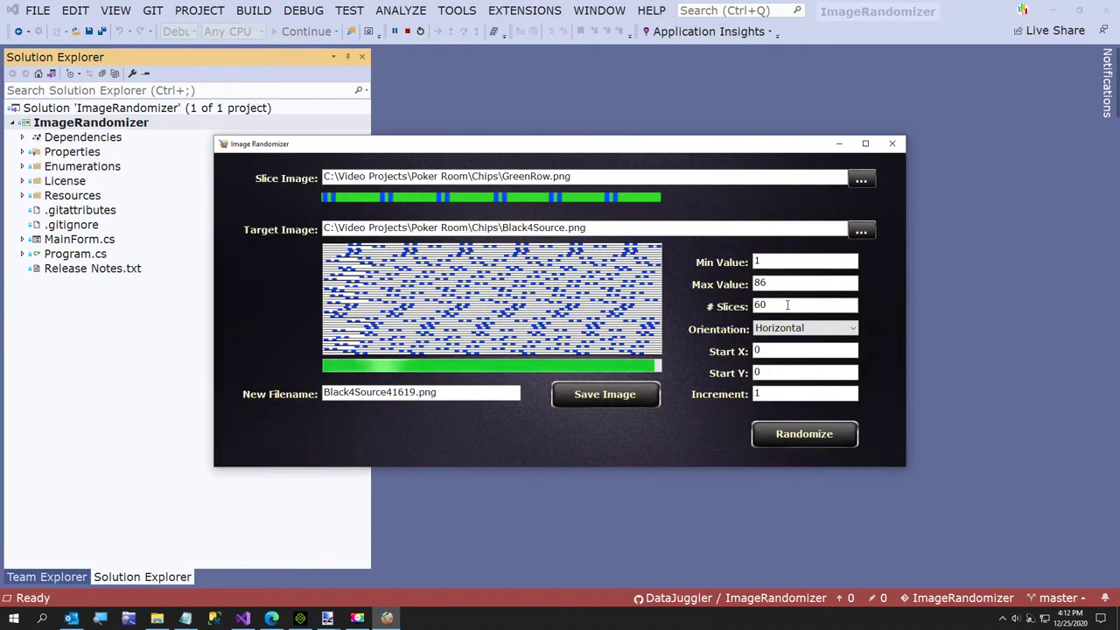
Check the green and white chip stacks in iClone's rack, and set the number of slices in Image Randomizer to 32
left_click(300, 619)
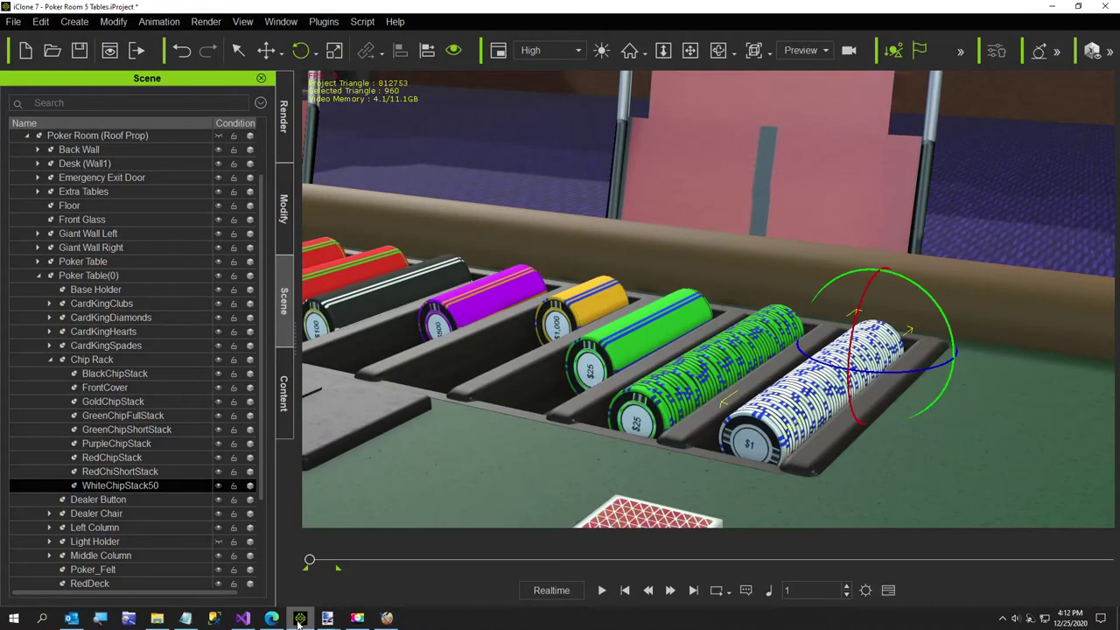
right_click_drag(610, 457, 488, 488)
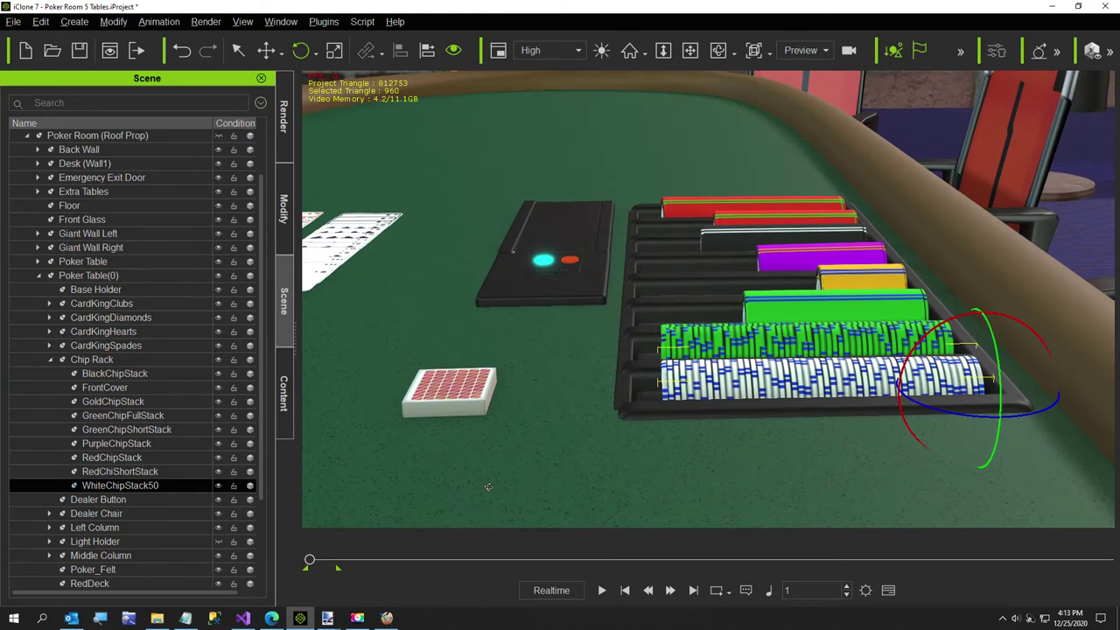
key("z")
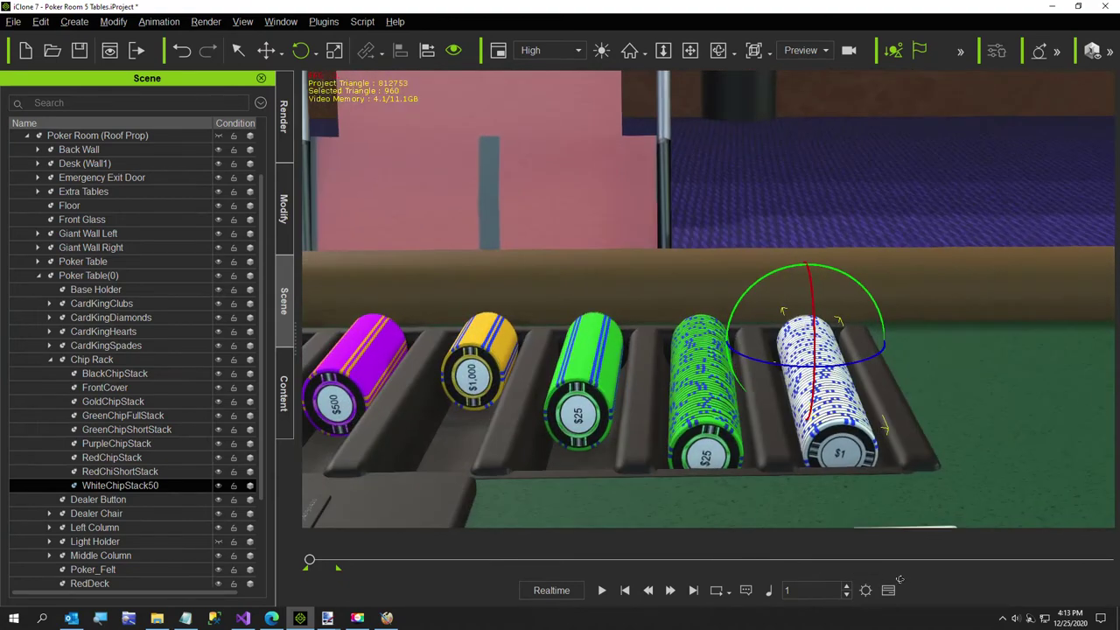
left_click(299, 618)
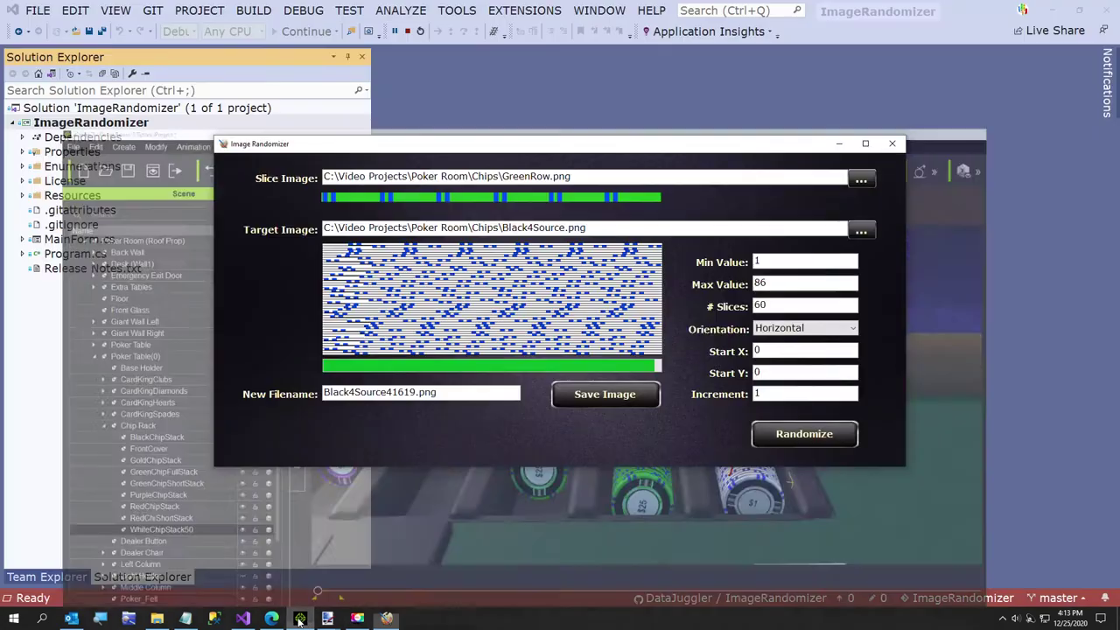
double_click(755, 305)
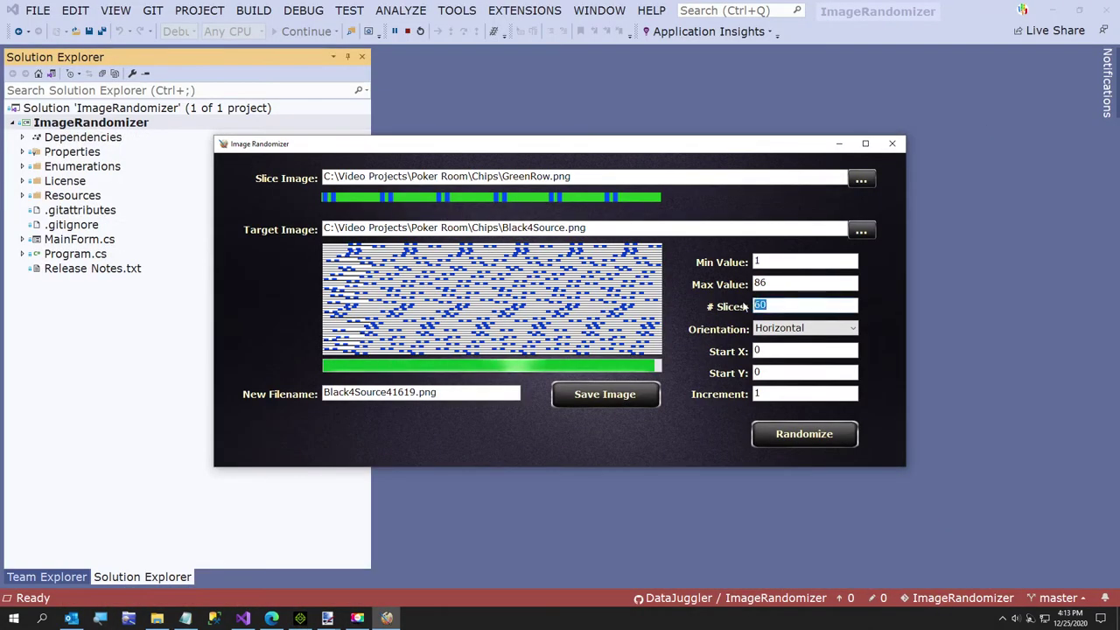
type("32")
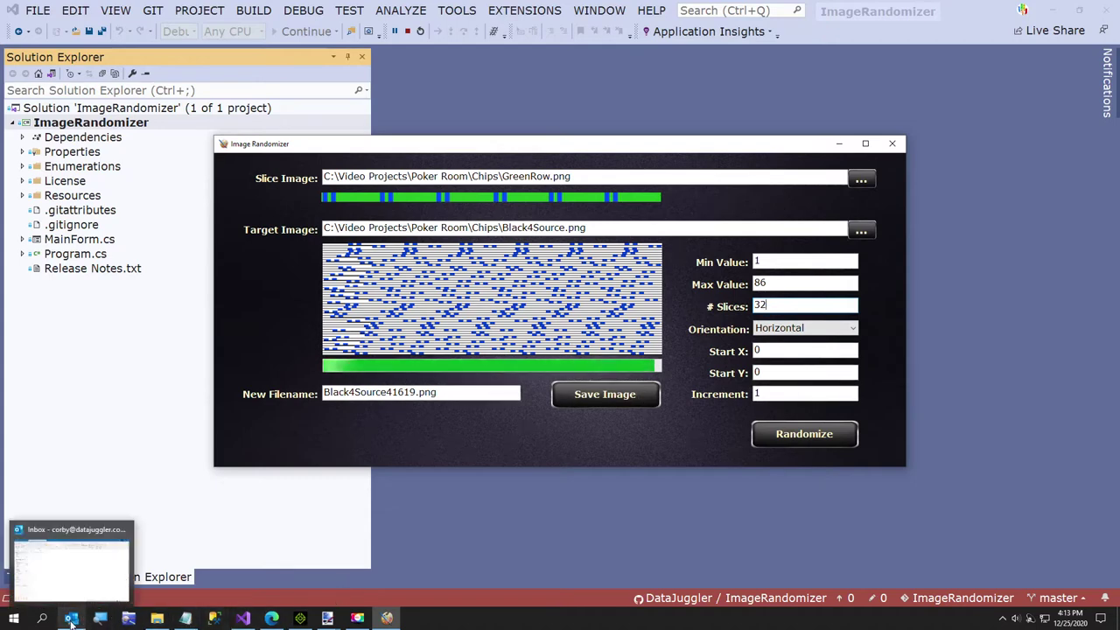
Open Black4Source.png from the Chips folder in paint.net and resize its height to 162 pixels, without maintaining the aspect ratio
left_click(155, 620)
left_click(633, 143)
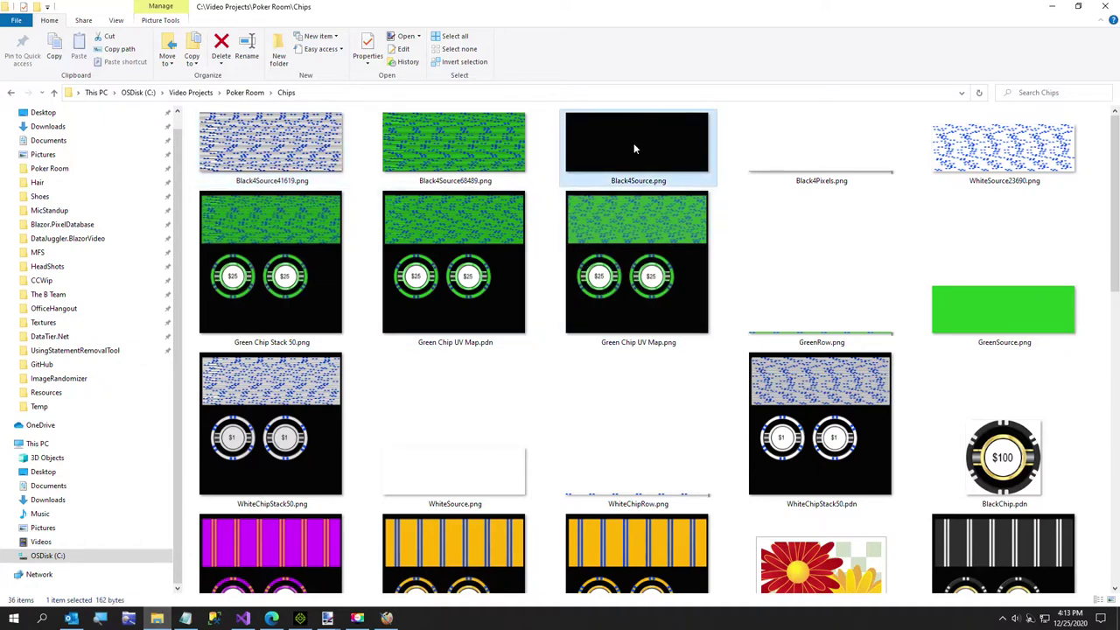
double_click(649, 150)
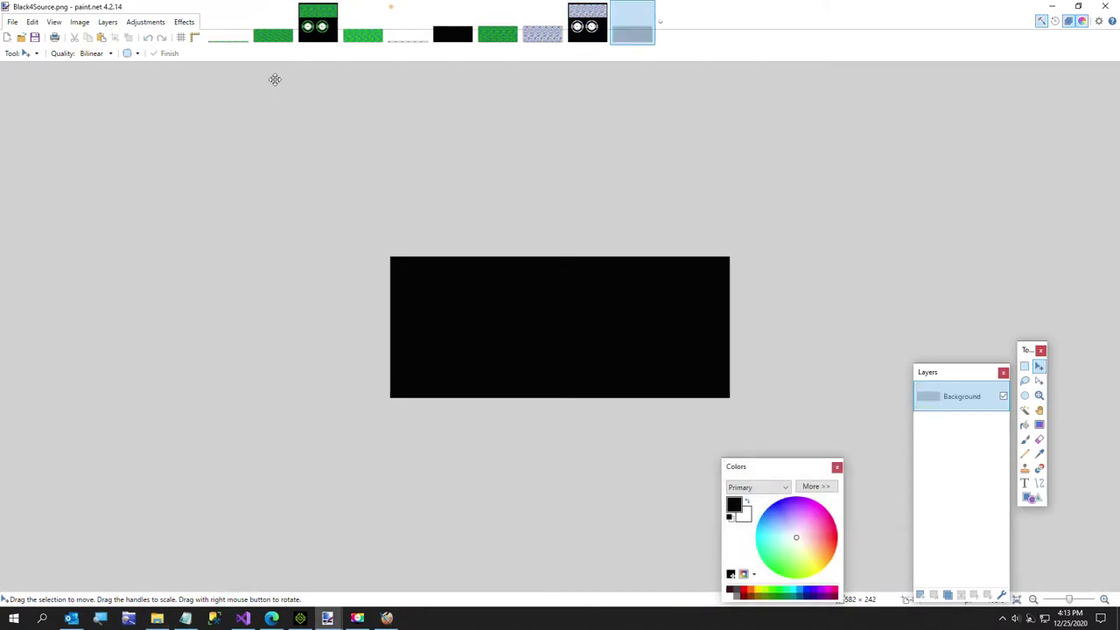
left_click(79, 21)
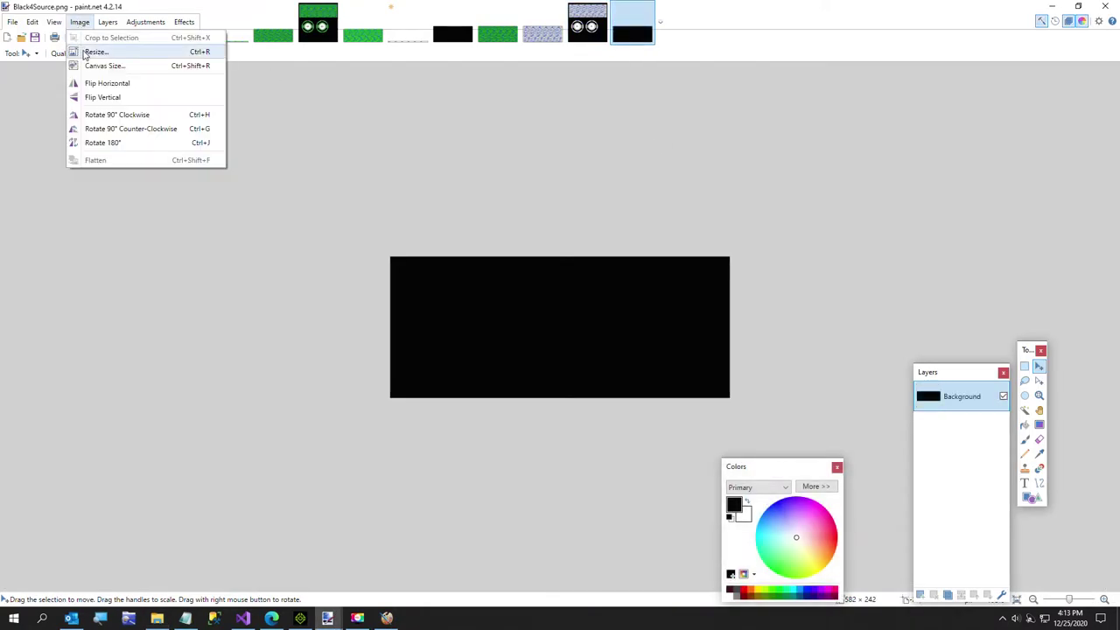
left_click(95, 51)
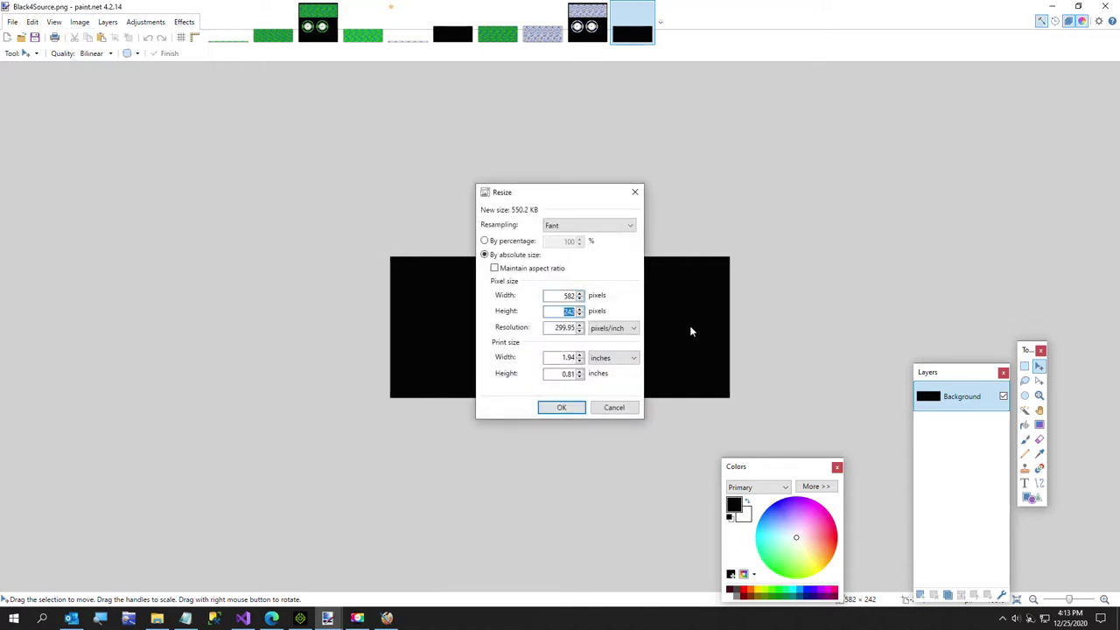
type("162")
left_click(562, 407)
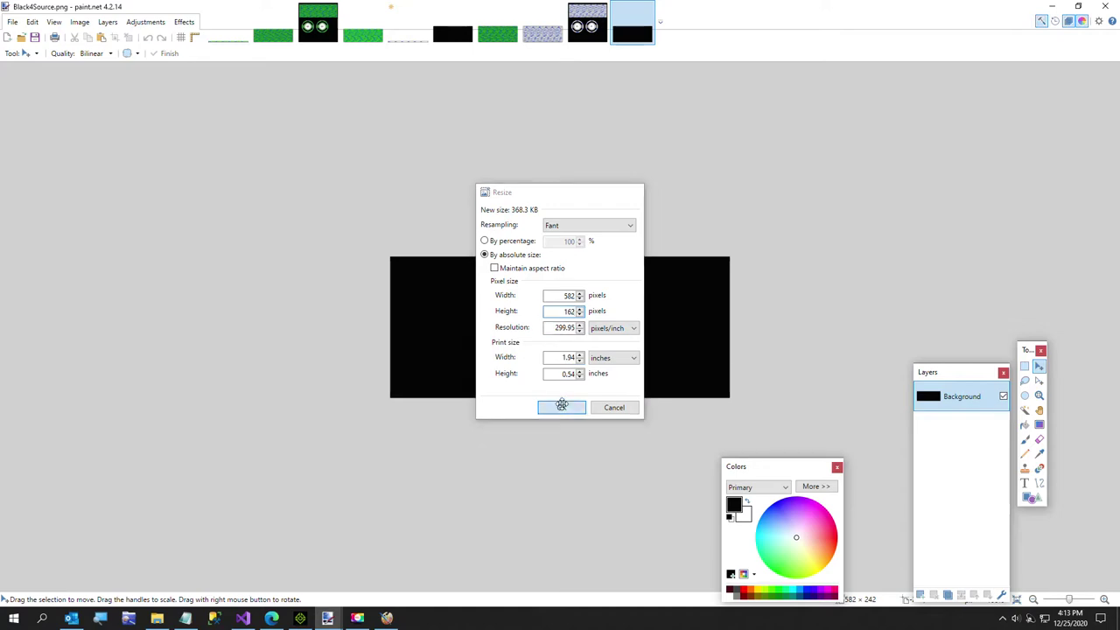
Save the resized black image as a new PNG named Black4Source32.png in the Chips folder, with the default save configuration
left_click(12, 22)
left_click(35, 112)
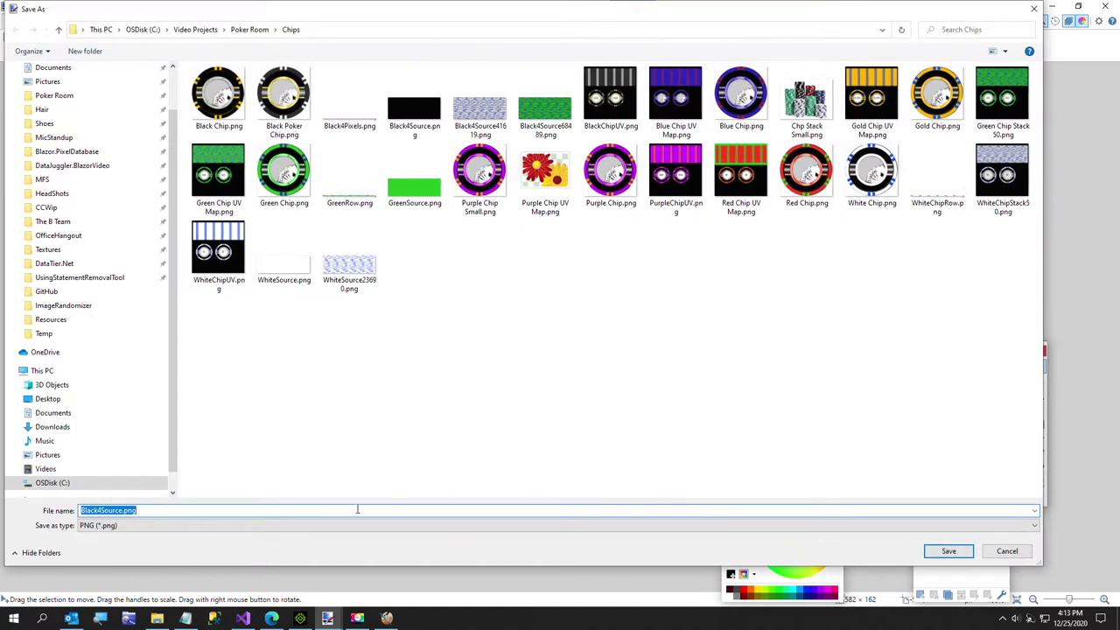
left_click(349, 510)
key("BackSpace")
key("BackSpace")
key("BackSpace")
key("BackSpace")
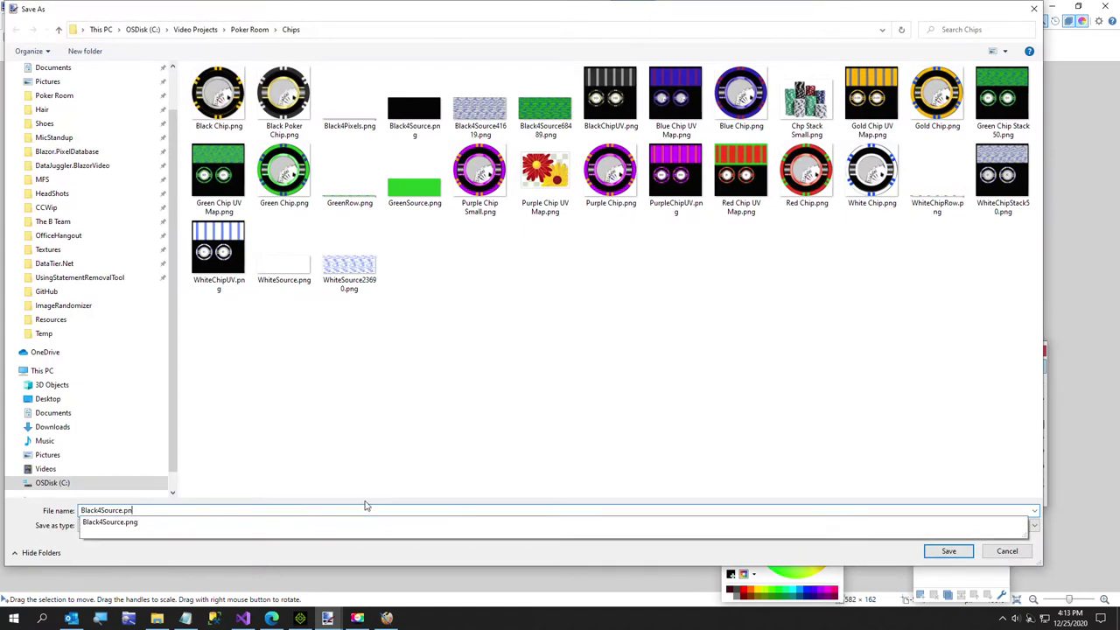
key("Return")
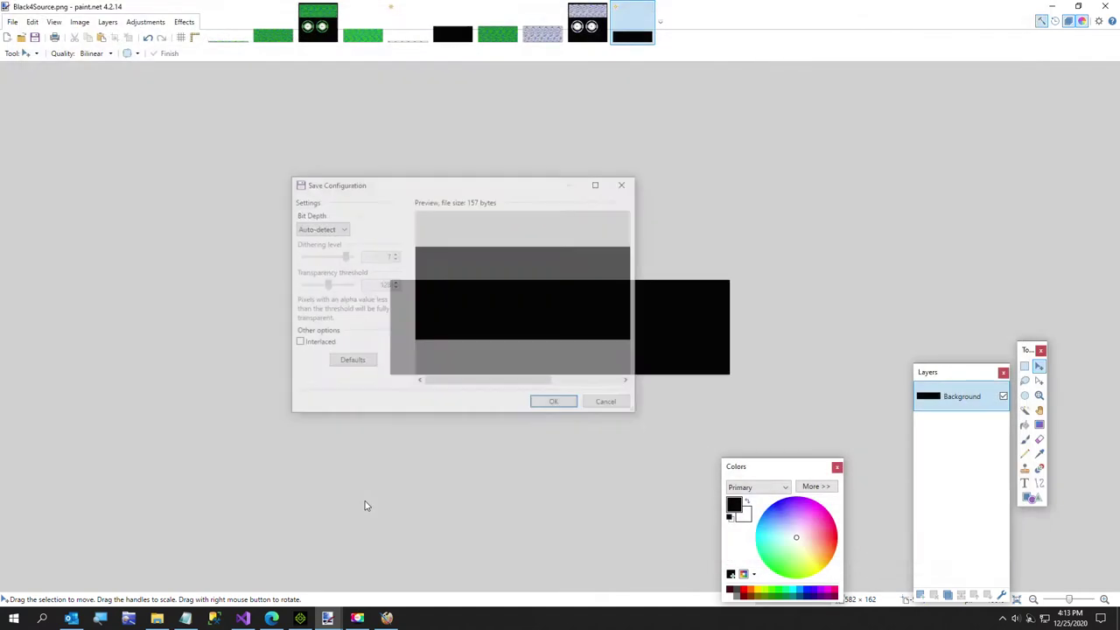
left_click(551, 404)
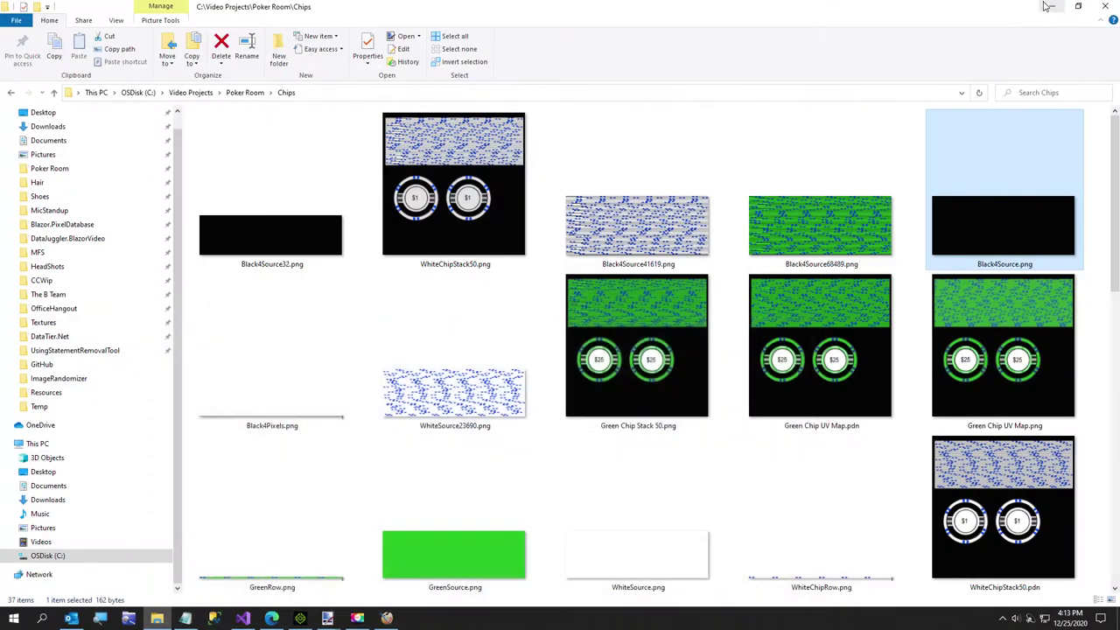
Switch back to Image Randomizer and load Black4Source32.png as the target image
left_click(1052, 6)
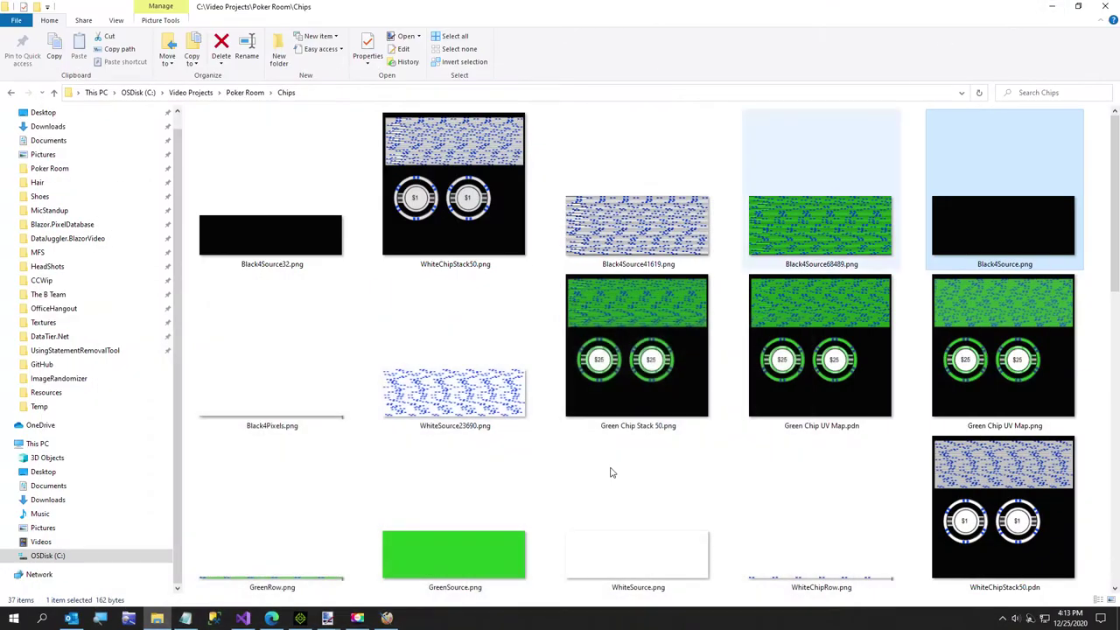
left_click(386, 618)
left_click(860, 230)
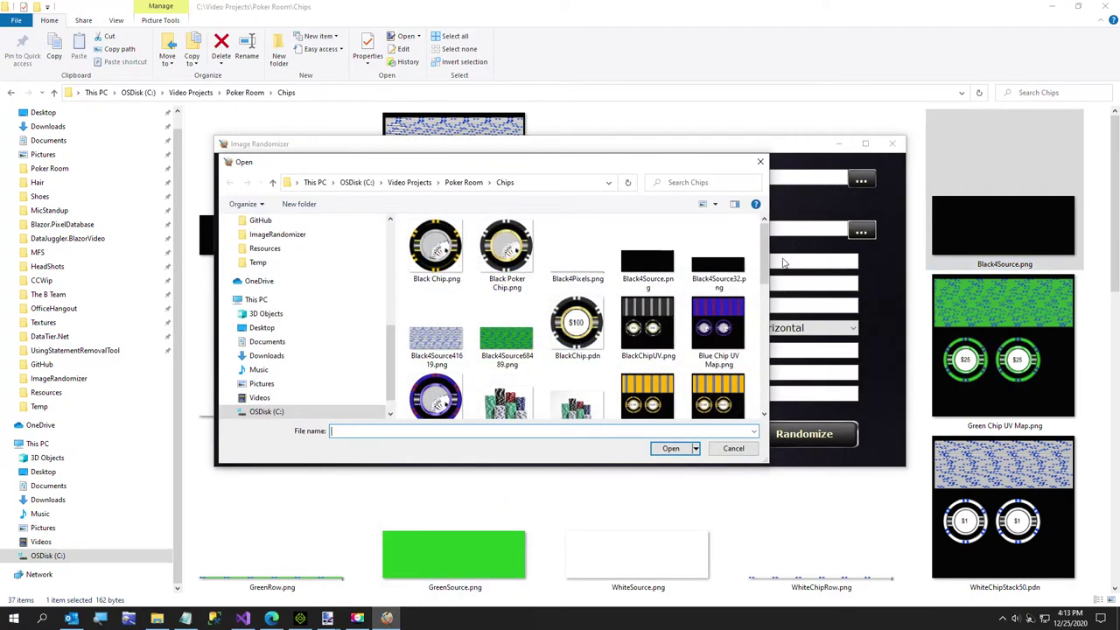
double_click(723, 271)
double_click(761, 306)
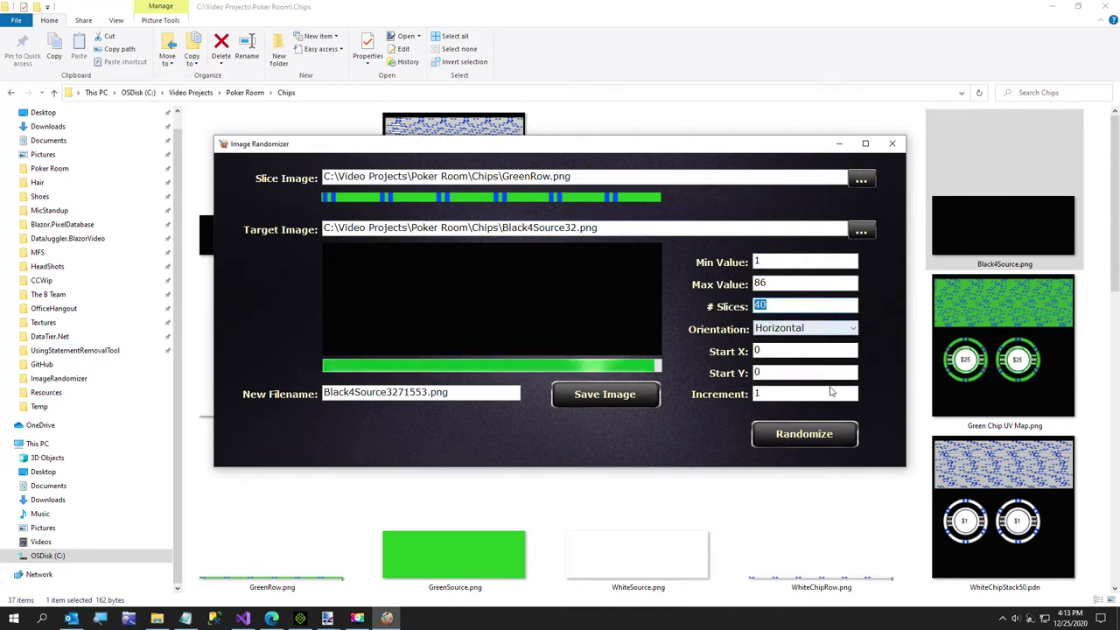
left_click(783, 393)
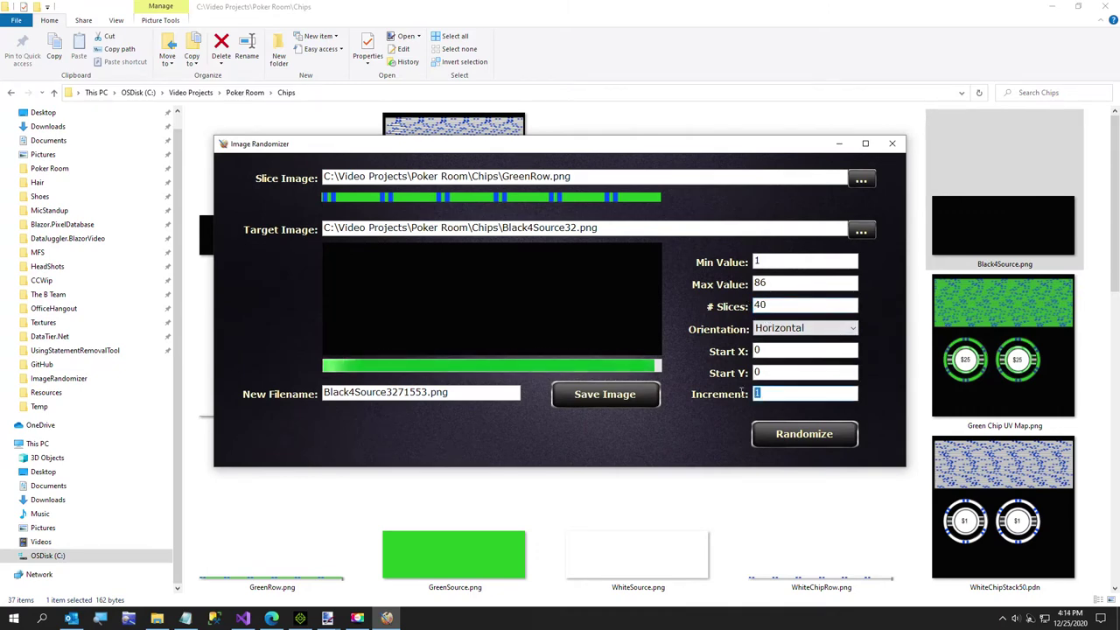
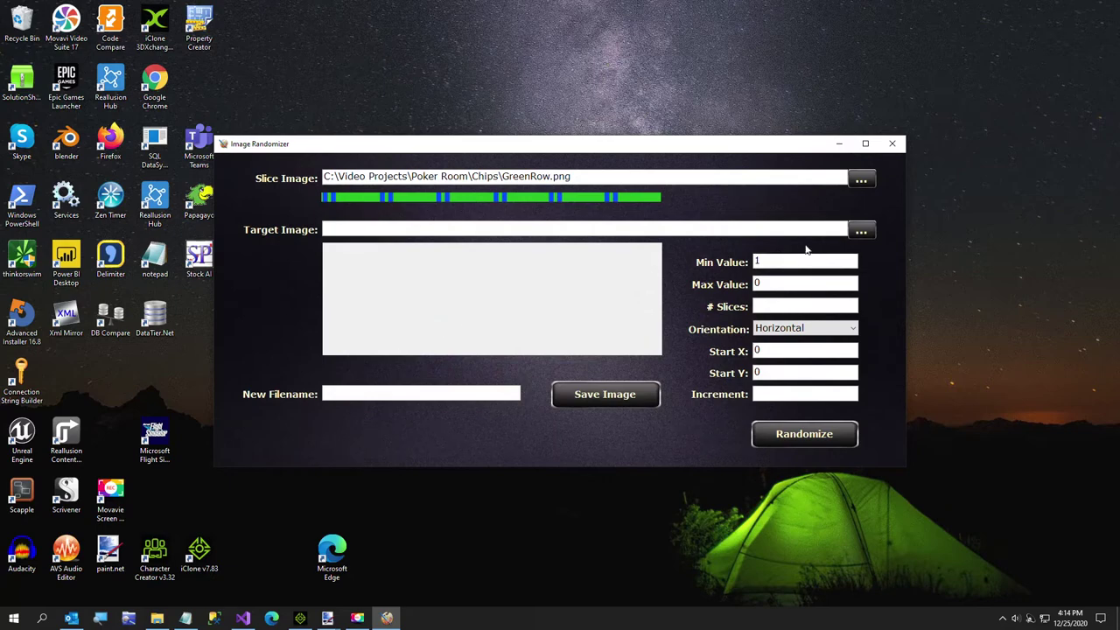
Load Black4Source32.png as the target image in Image Randomizer, and set the increment to 1, the slices to 32 and the max value to 86
left_click(862, 230)
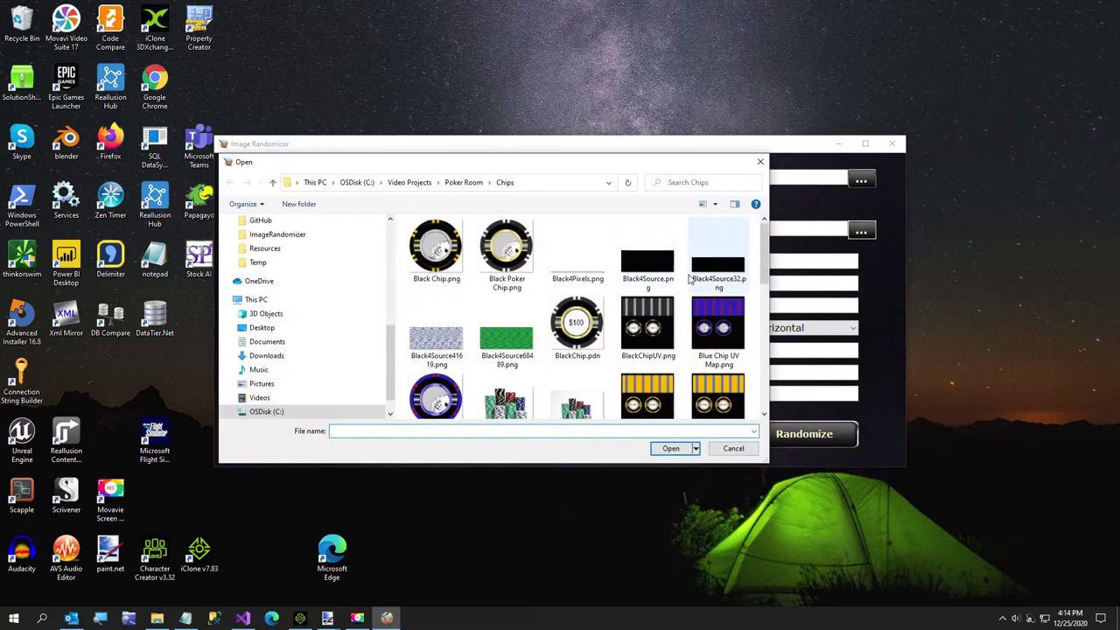
double_click(716, 271)
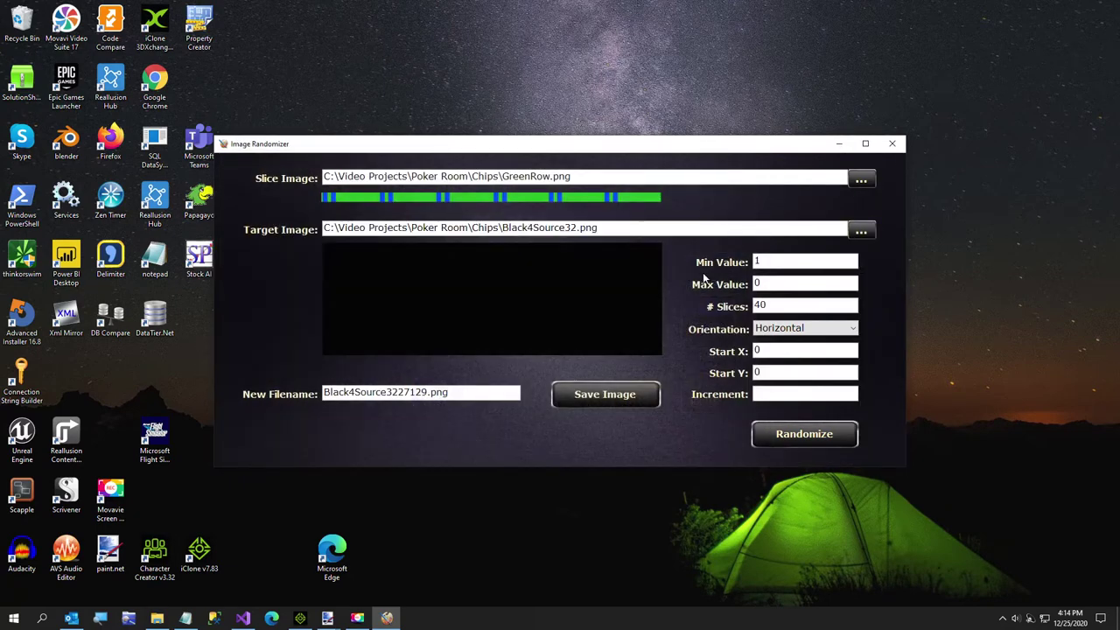
left_click(796, 394)
left_click_drag(774, 306, 734, 301)
left_click_drag(776, 284, 721, 276)
Randomize the green slices across the target image and save the generated image
left_click(785, 436)
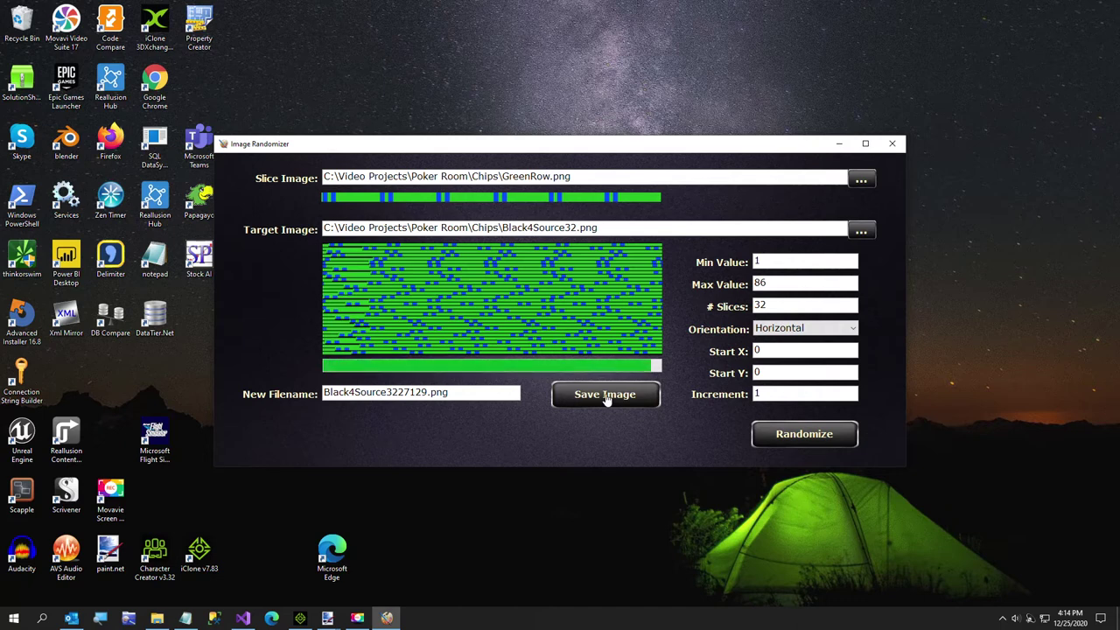
left_click(606, 396)
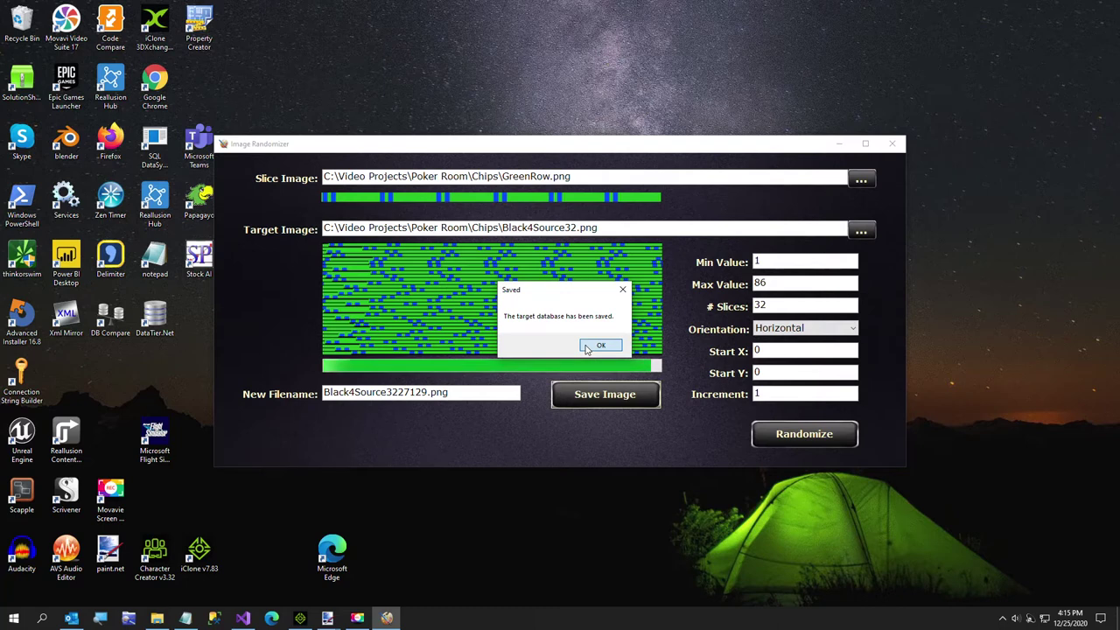
left_click(588, 347)
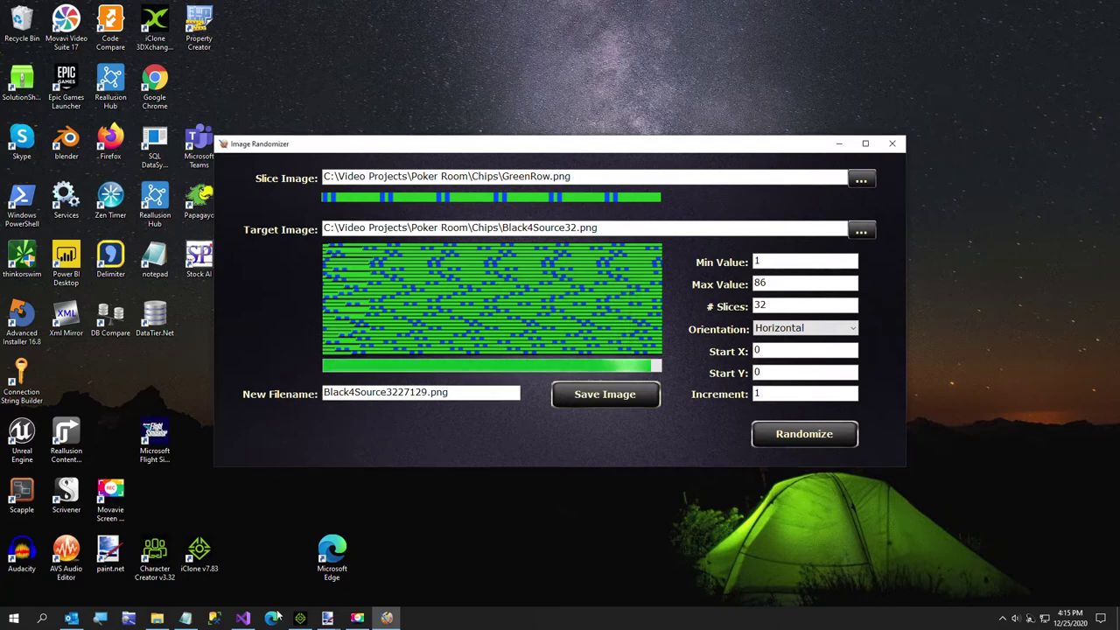
Open Black4Source3227129.png from the Chips folder in paint.net and copy the whole image into Green Chip Stack 50.png
mouse_move(159, 620)
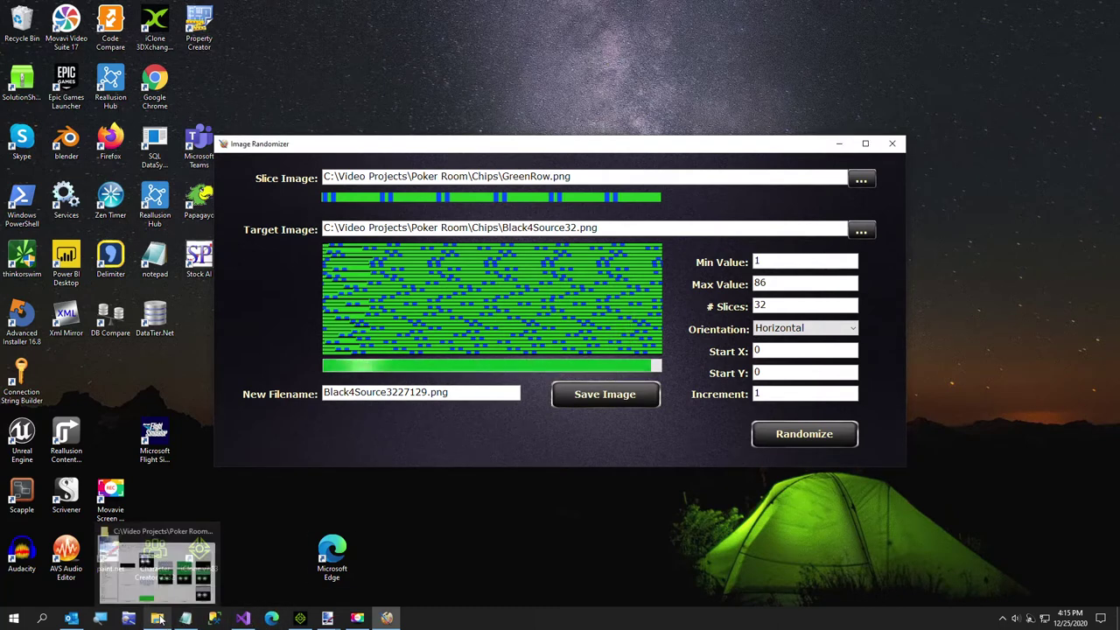
left_click(159, 620)
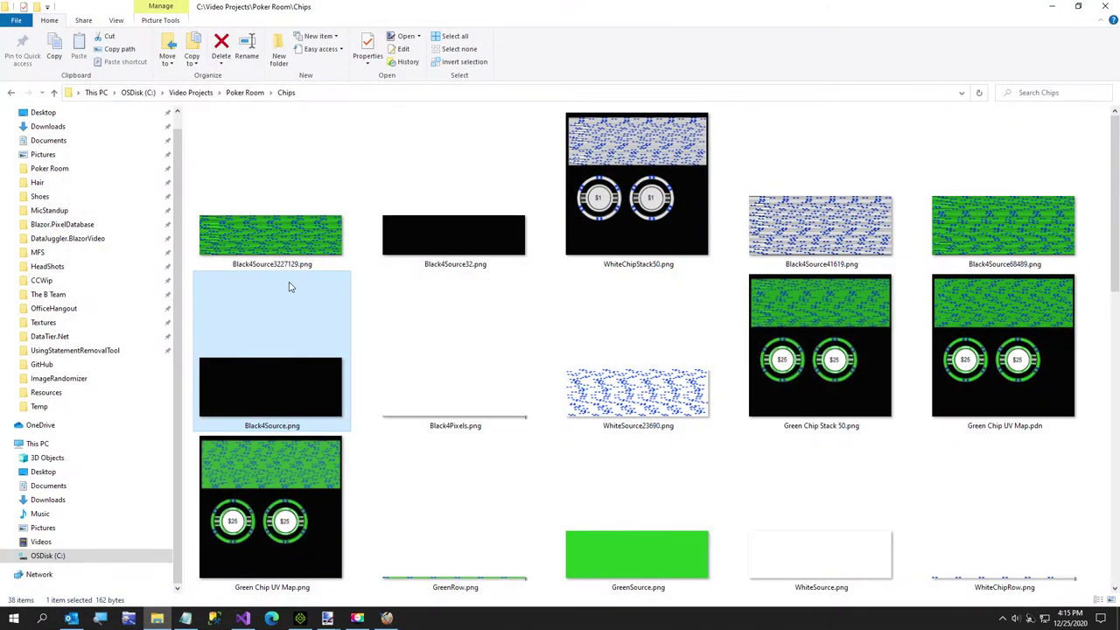
double_click(285, 243)
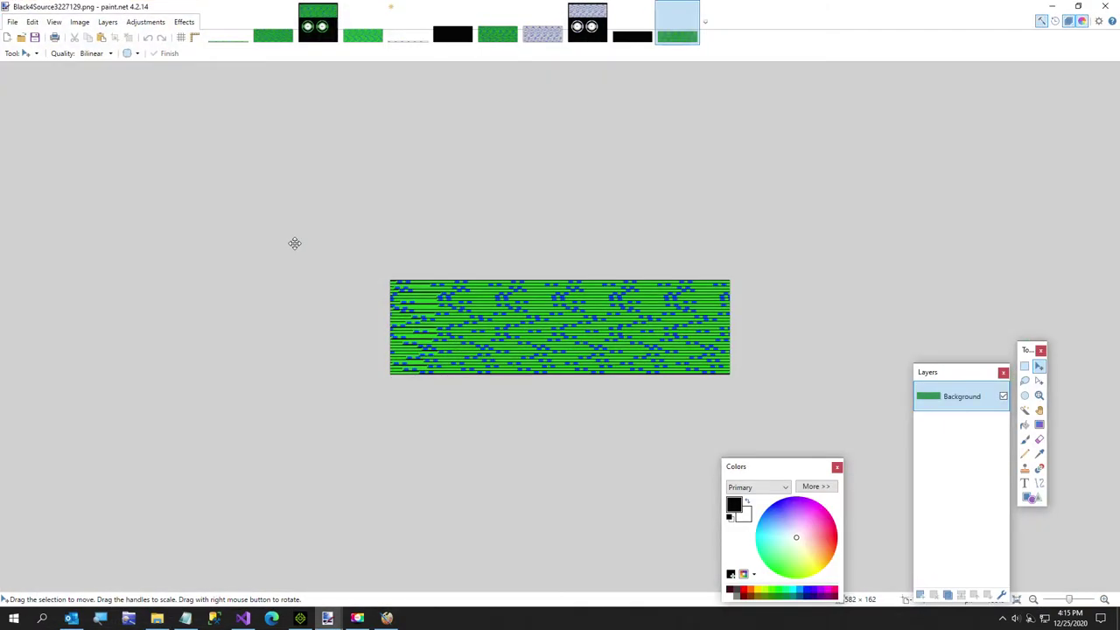
key("ctrl+a")
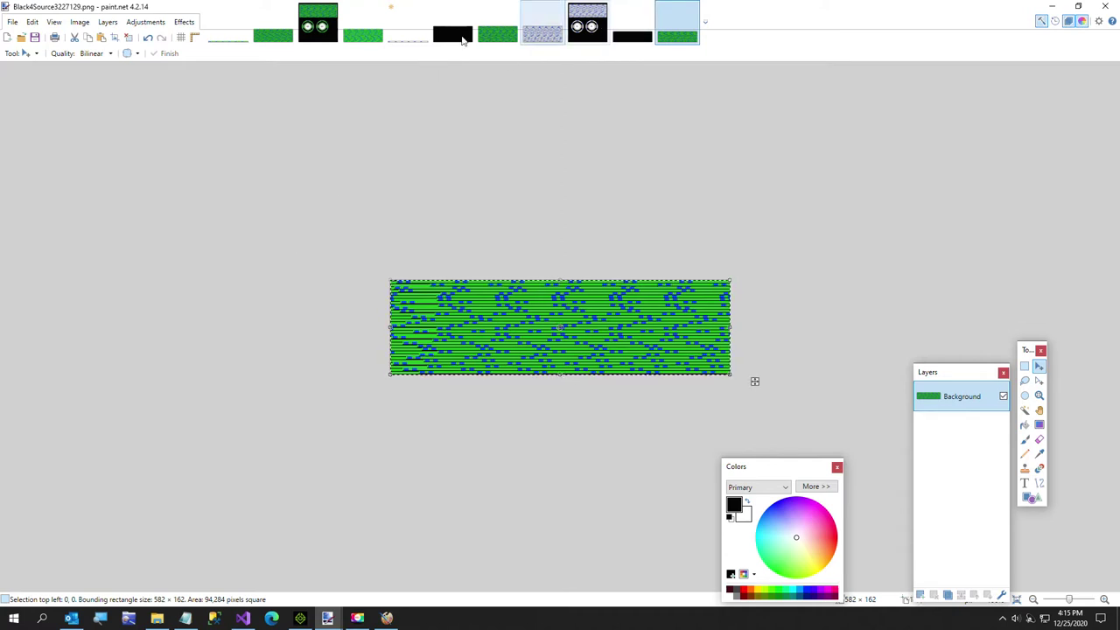
left_click(326, 35)
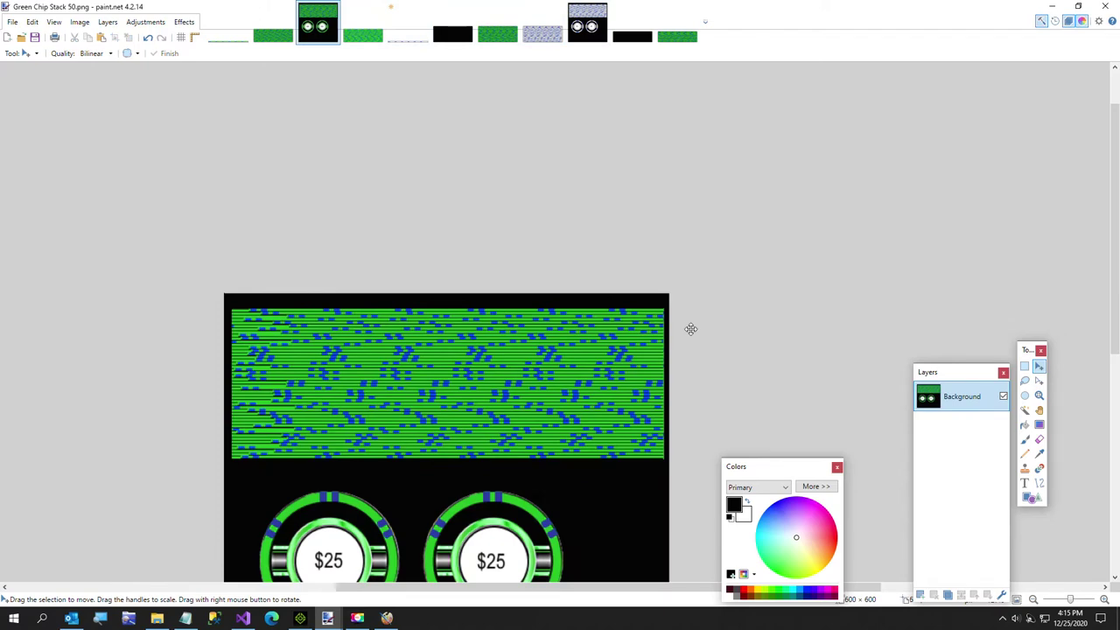
key("ctrl+v")
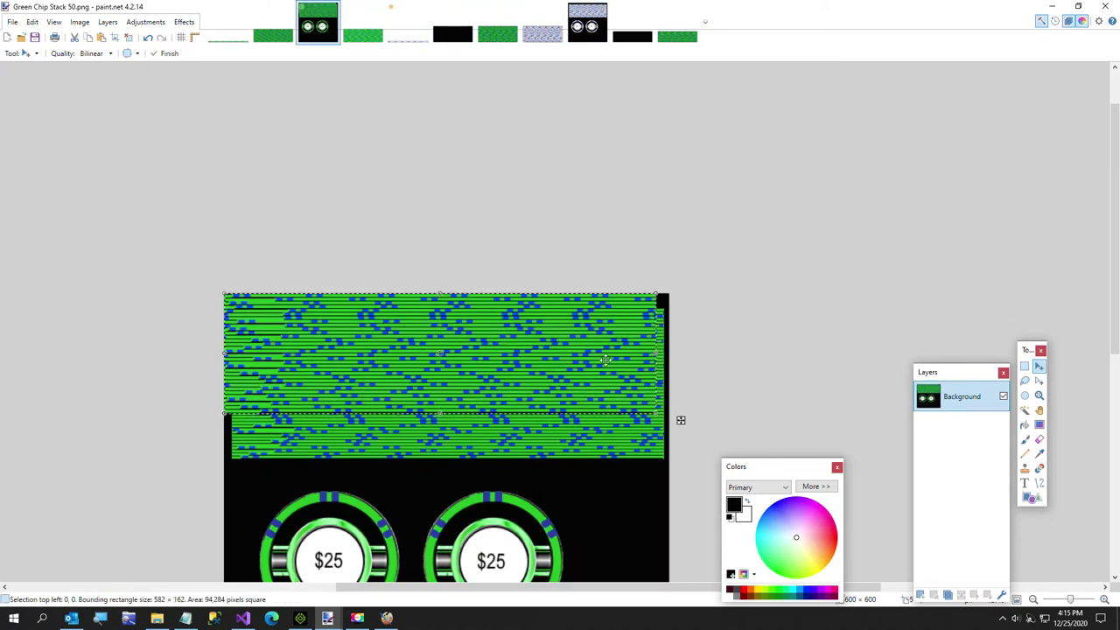
Position the pasted strip at about 9, 20, stretch it to about 582 × 203 pixels over the old edge texture, and deselect it
left_click_drag(571, 362, 576, 378)
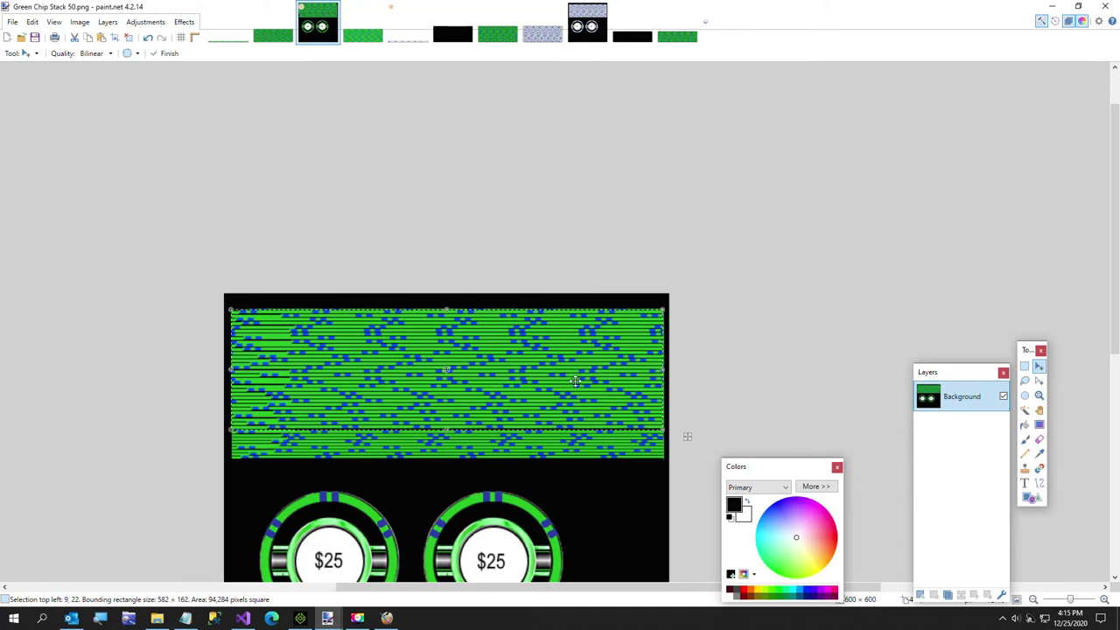
left_click_drag(448, 430, 439, 458)
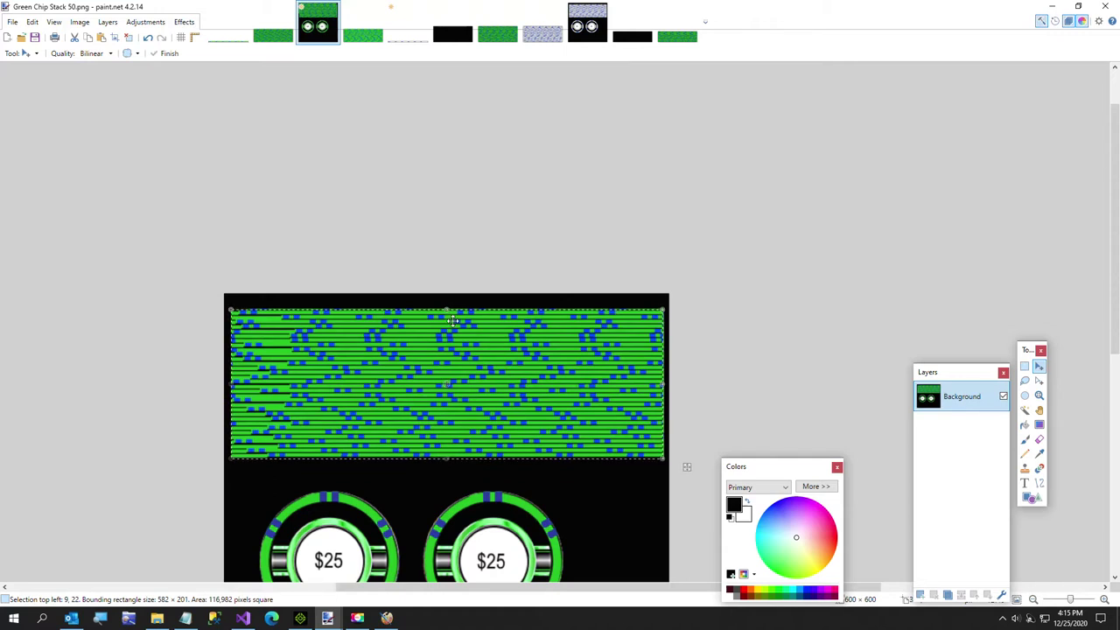
left_click_drag(448, 309, 448, 308)
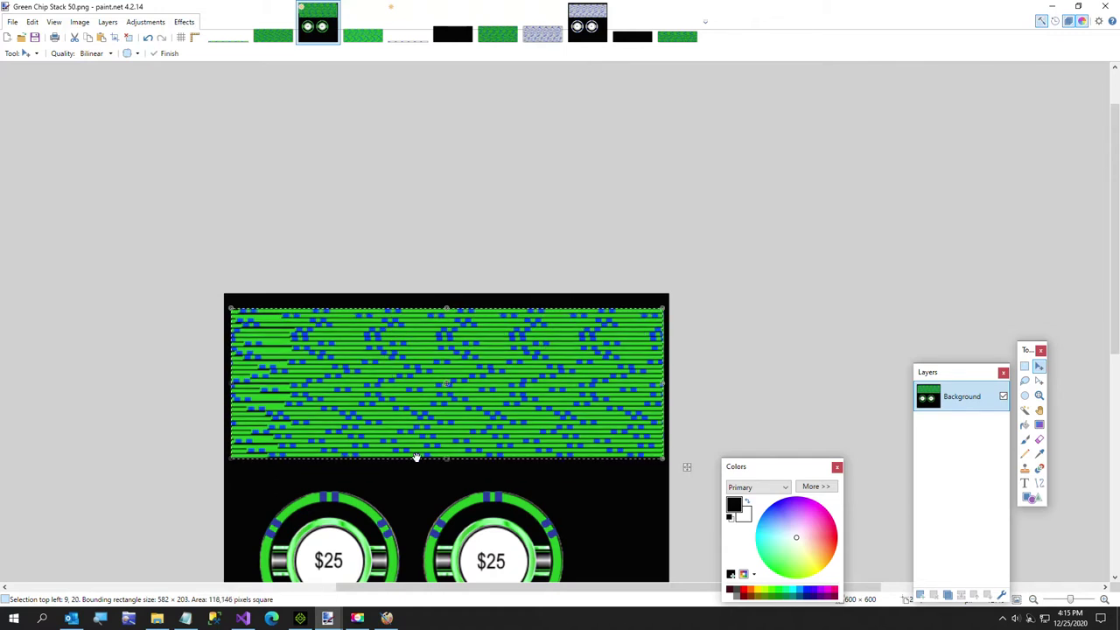
key("ctrl+d")
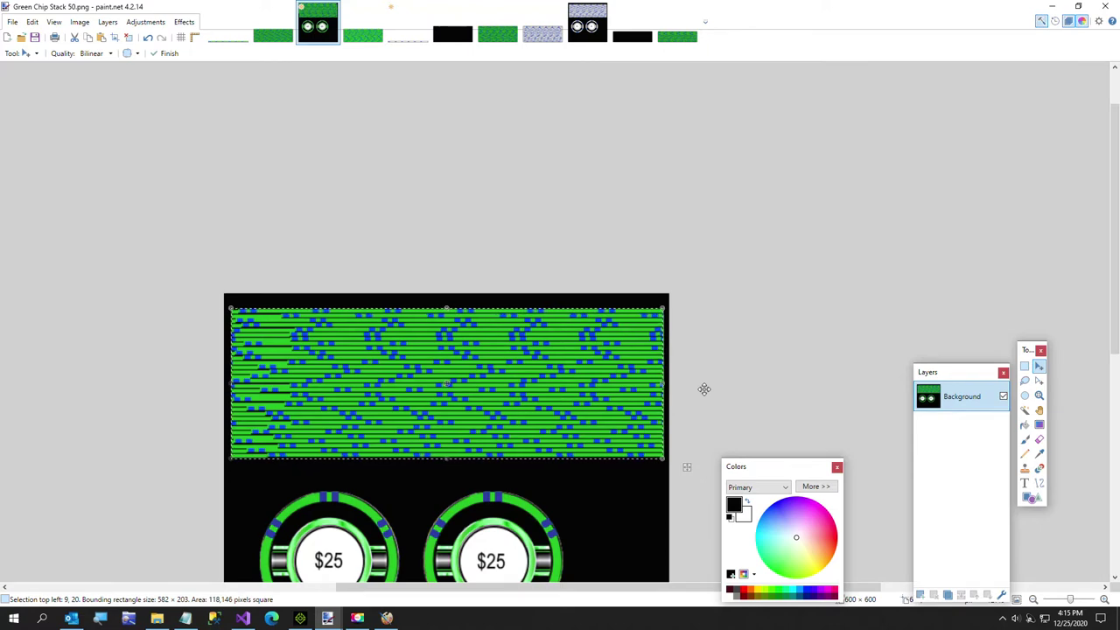
Save the edited chip texture as a new PNG named Green Chip Stack 32 in the Chips folder, with the default save configuration
left_click(12, 22)
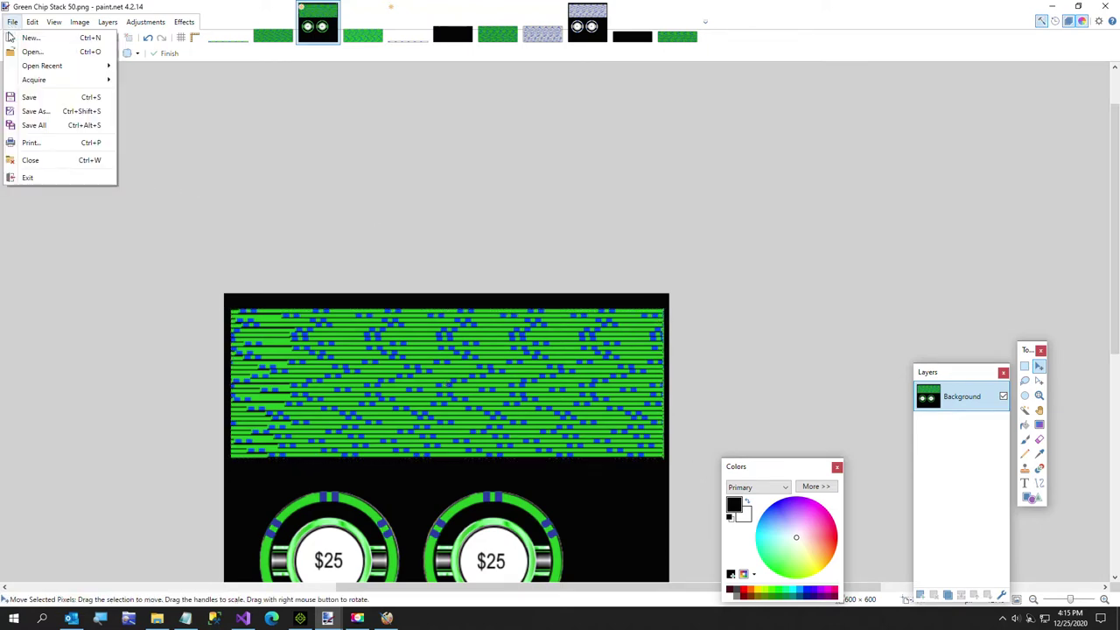
left_click(32, 112)
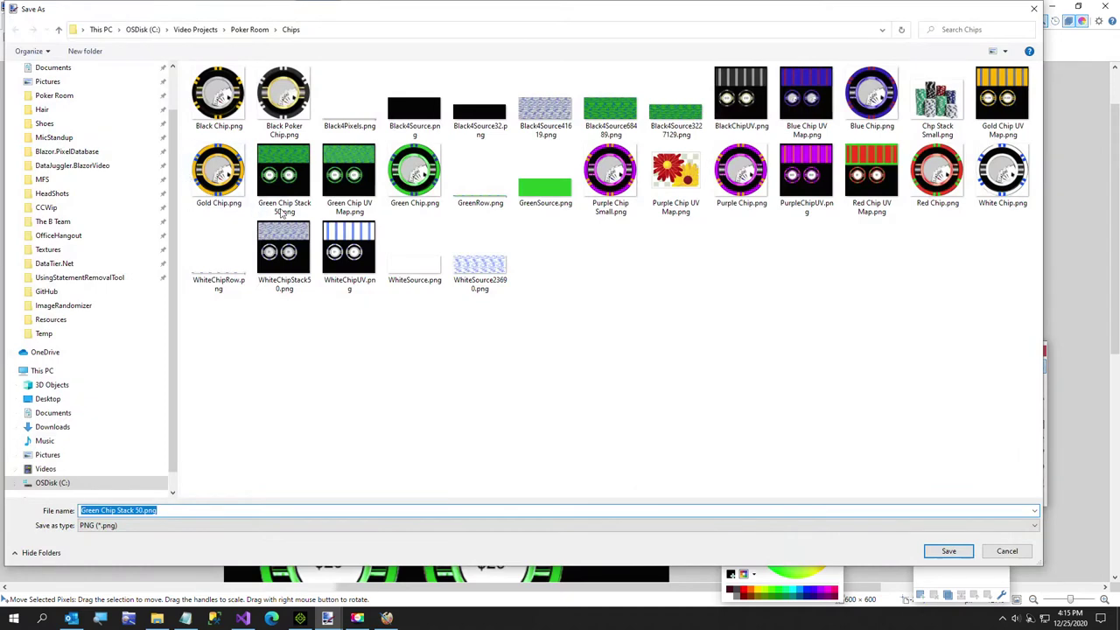
left_click(283, 179)
left_click(196, 510)
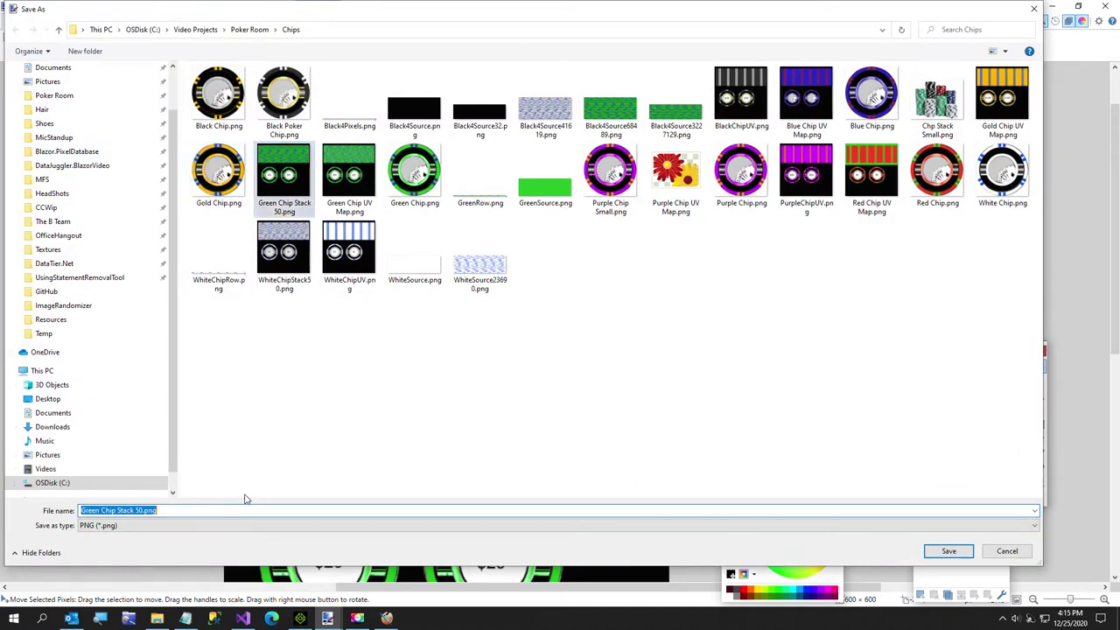
key("End")
key("BackSpace")
key("BackSpace")
key("BackSpace")
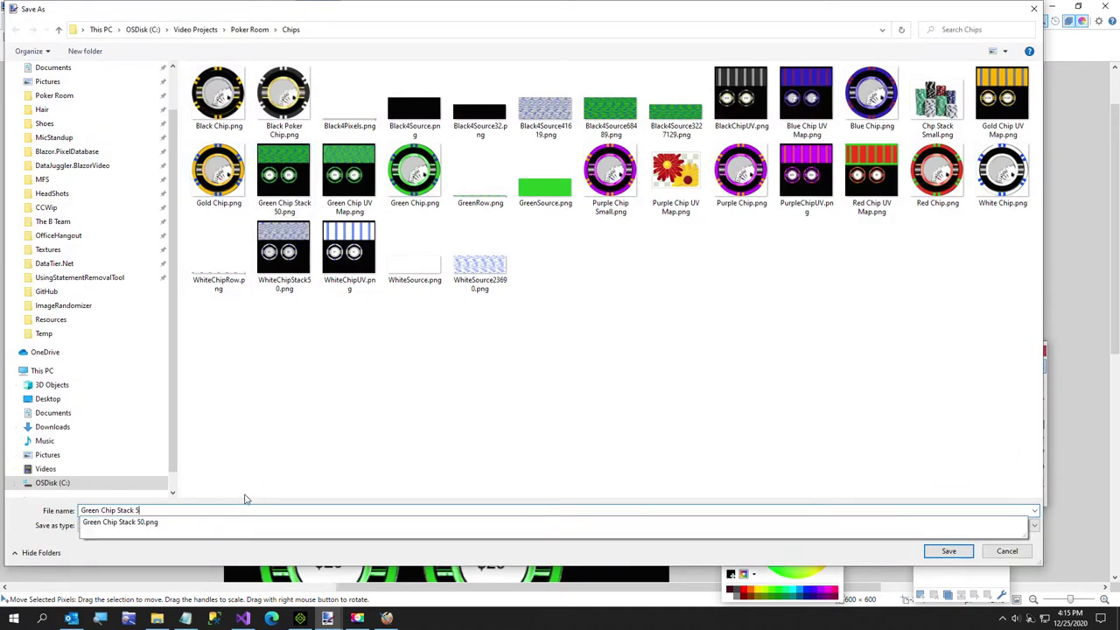
type("32")
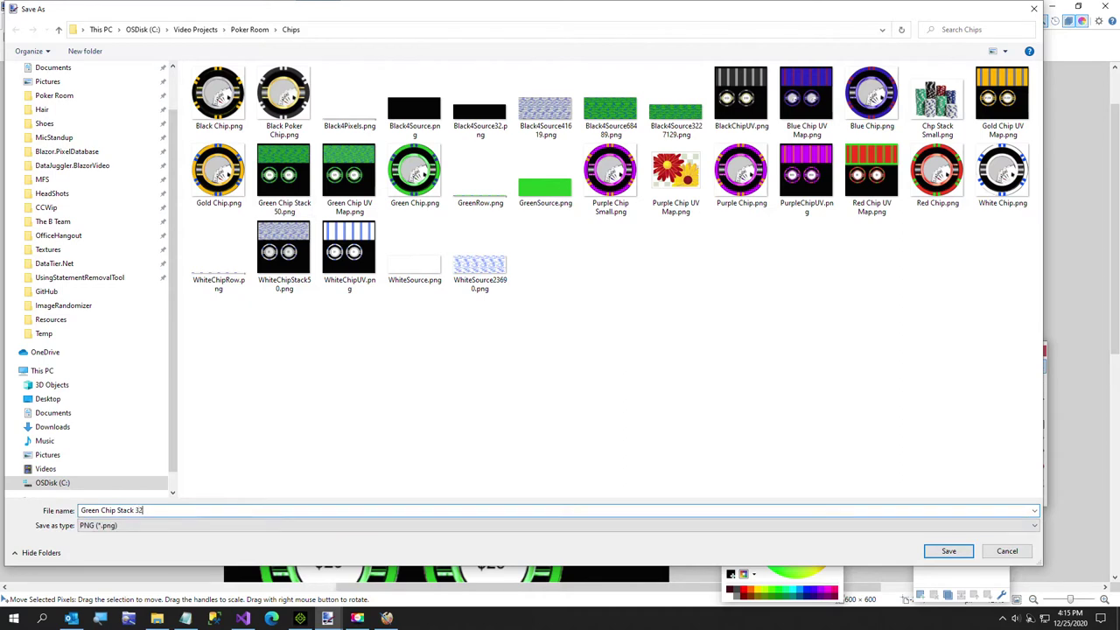
left_click(933, 558)
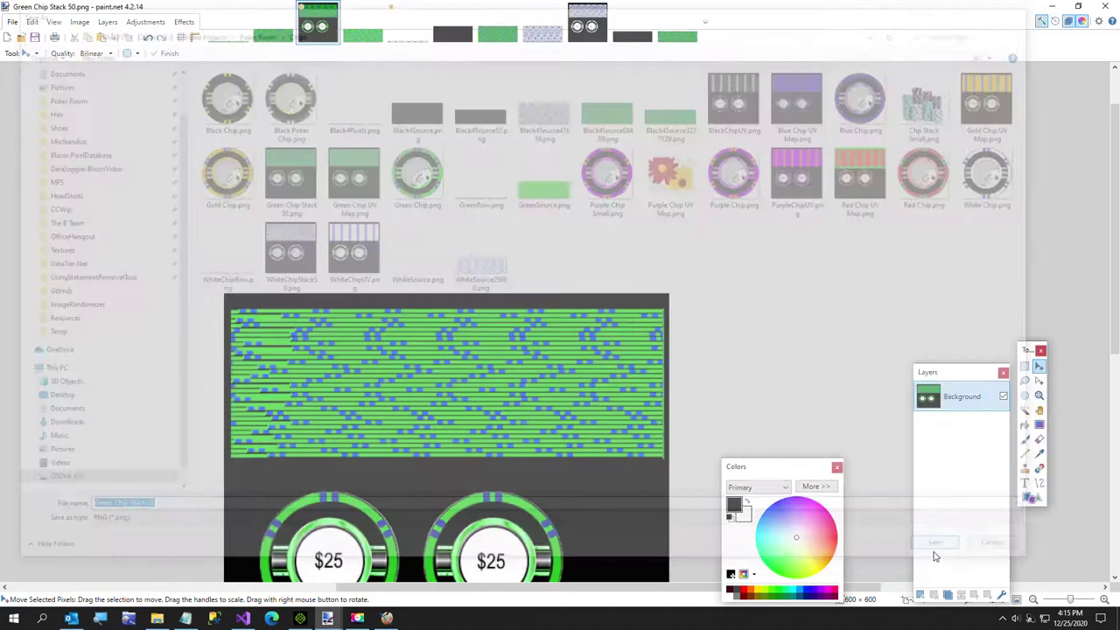
left_click(546, 400)
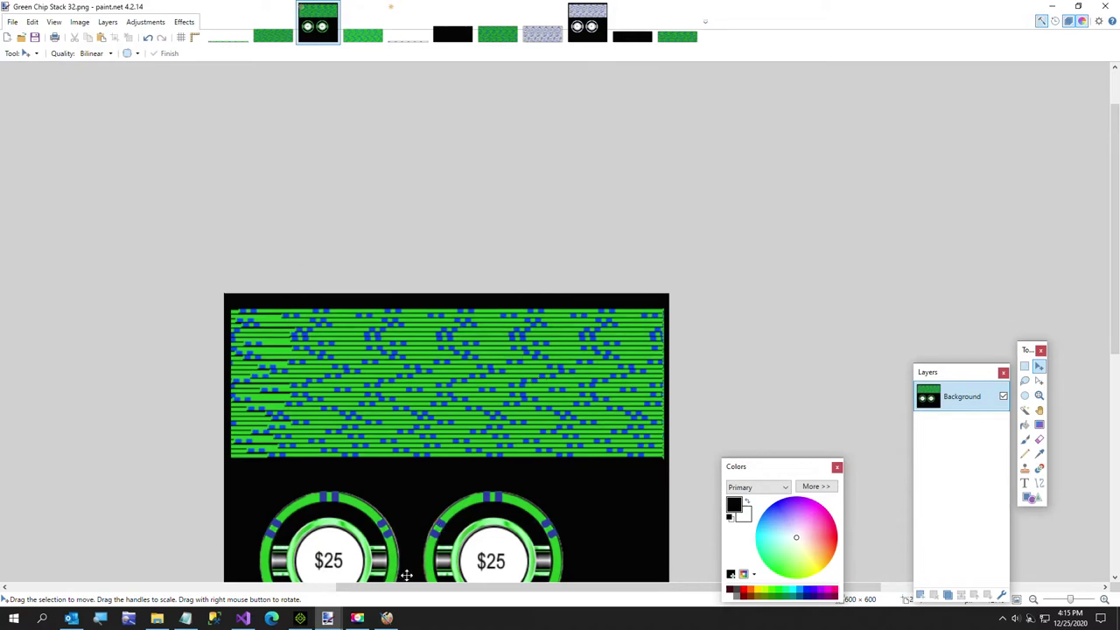
Switch to iClone and apply Green Chip Stack 32.png as a unique base color texture to GreenChipShortStack
left_click(300, 618)
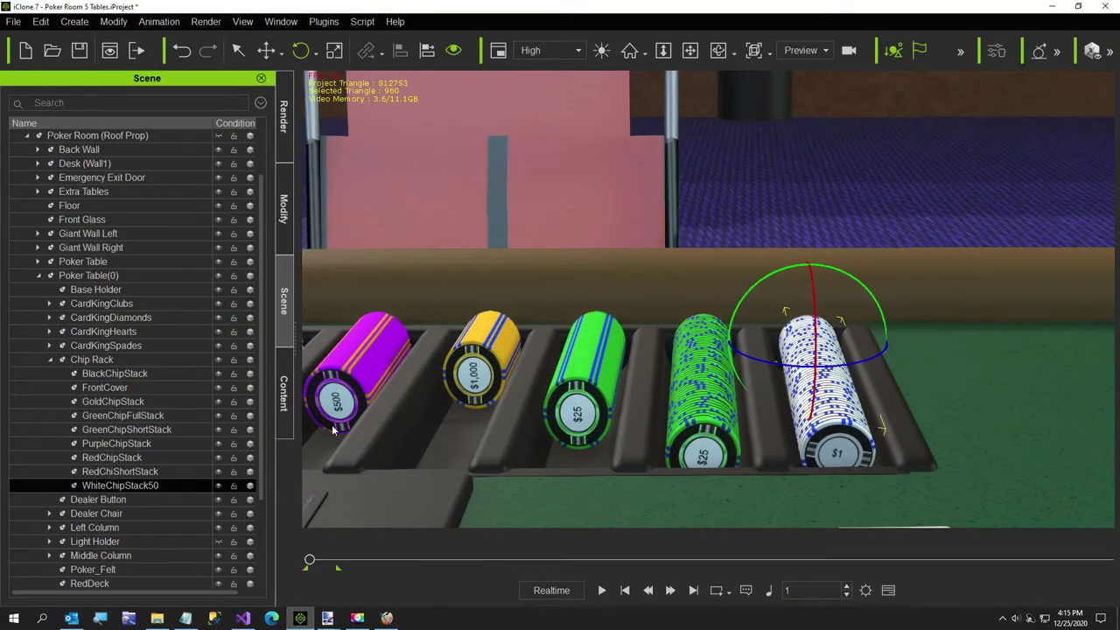
left_click(123, 429)
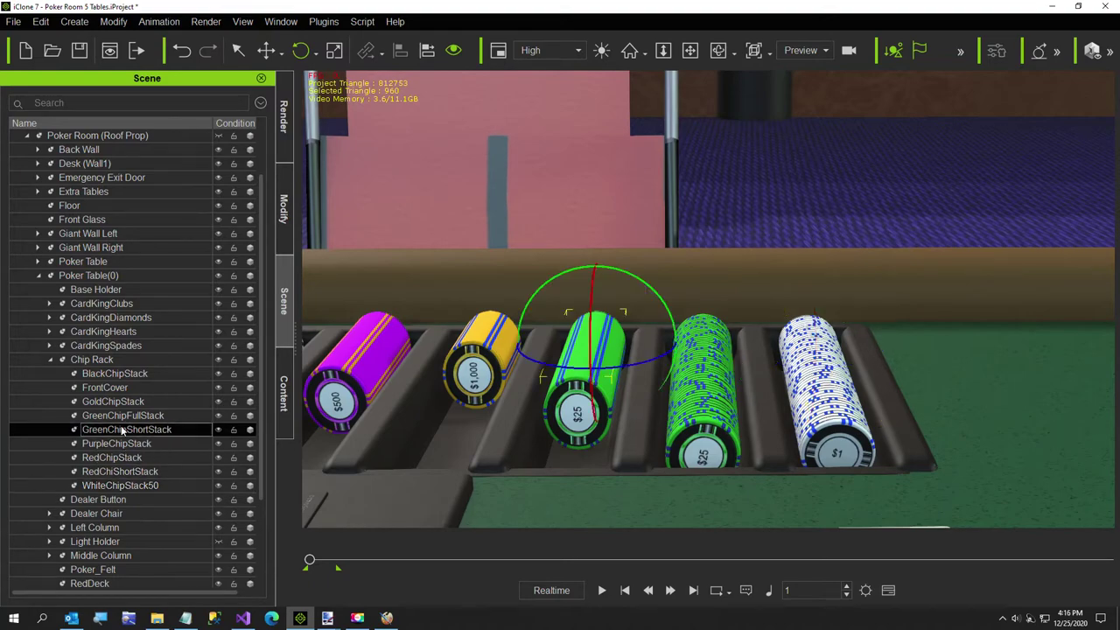
left_click(284, 209)
double_click(94, 391)
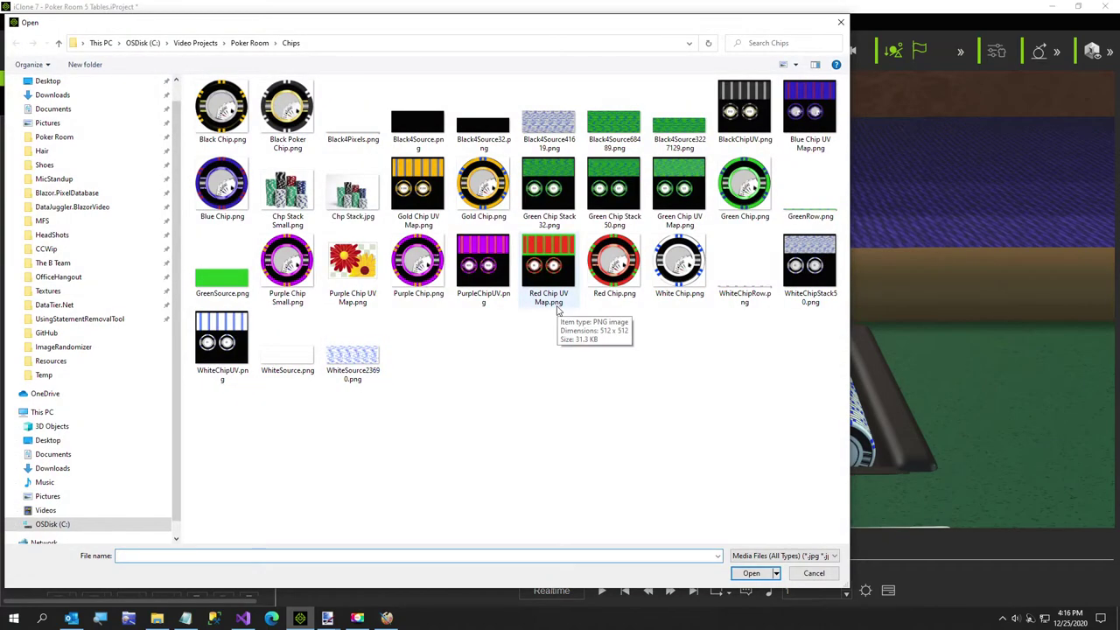
double_click(549, 186)
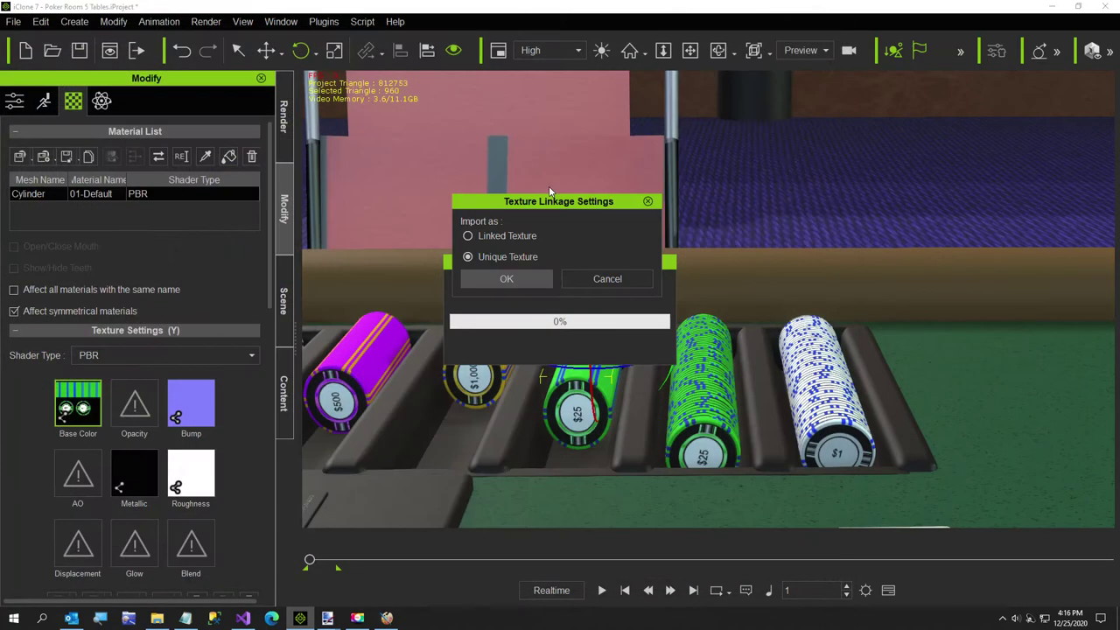
left_click(500, 279)
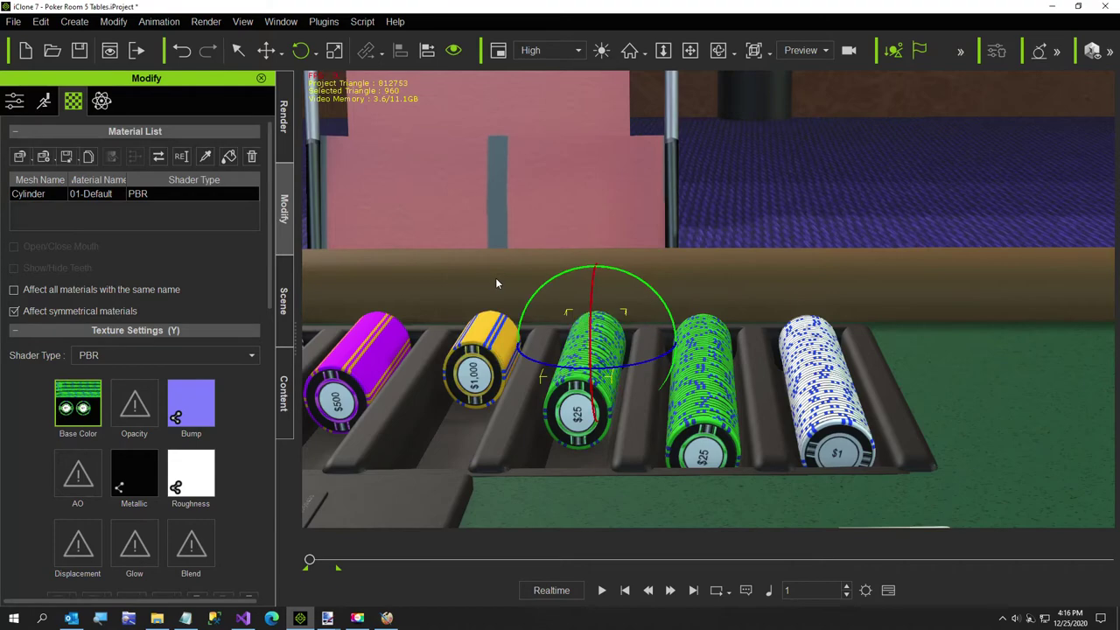
Rotate the short green stack about its long axis and scale it slightly narrower across its width
right_click_drag(742, 461, 770, 520)
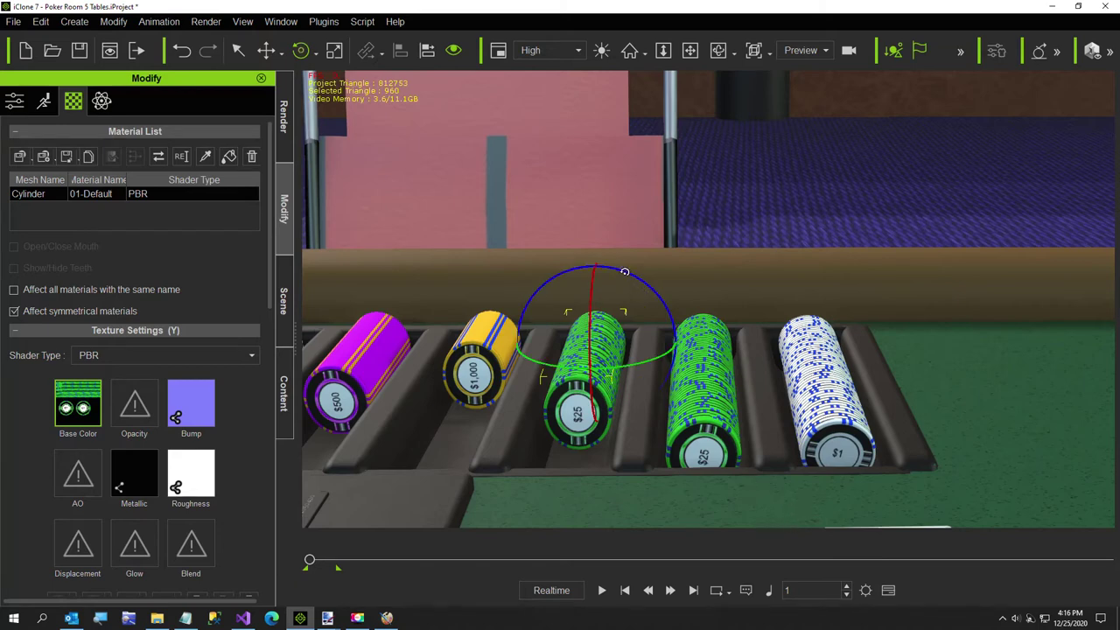
left_click_drag(625, 271, 637, 331)
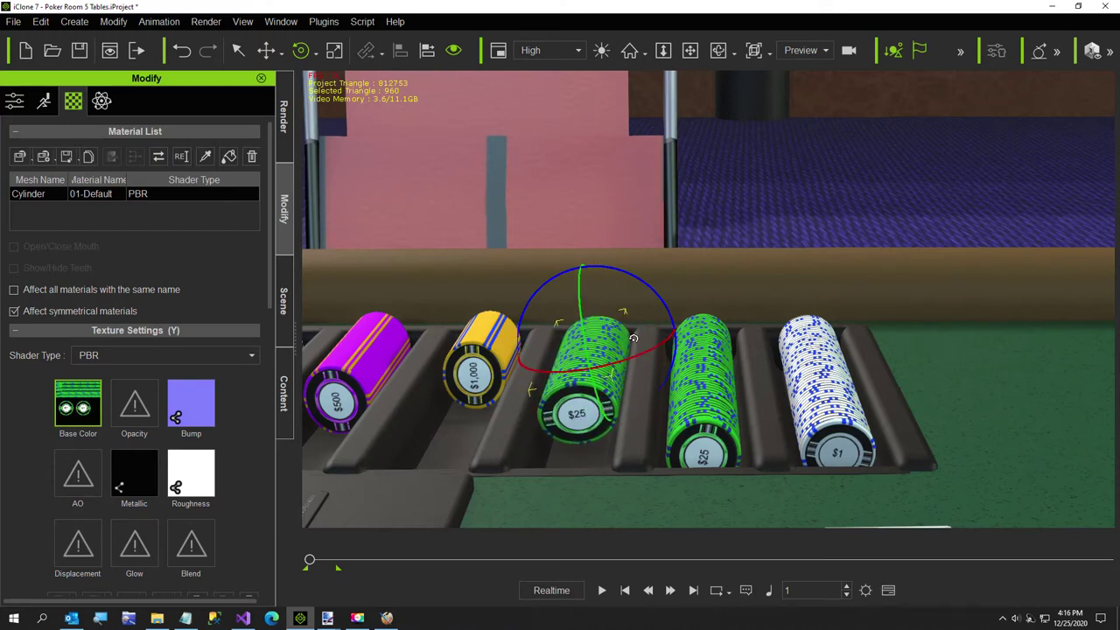
key("r")
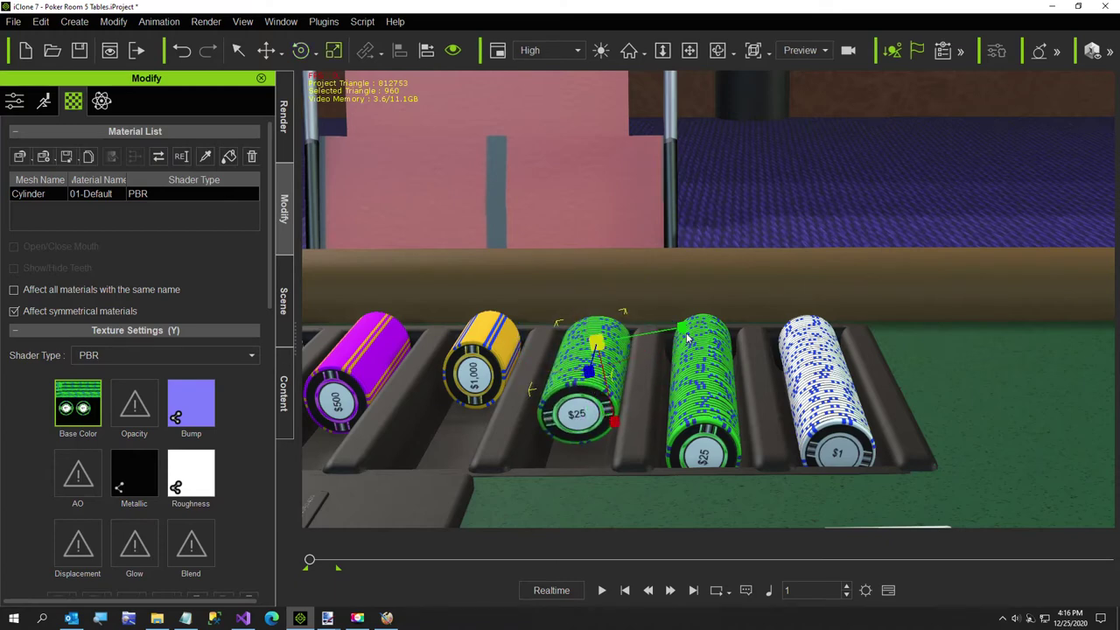
left_click_drag(682, 327, 674, 335)
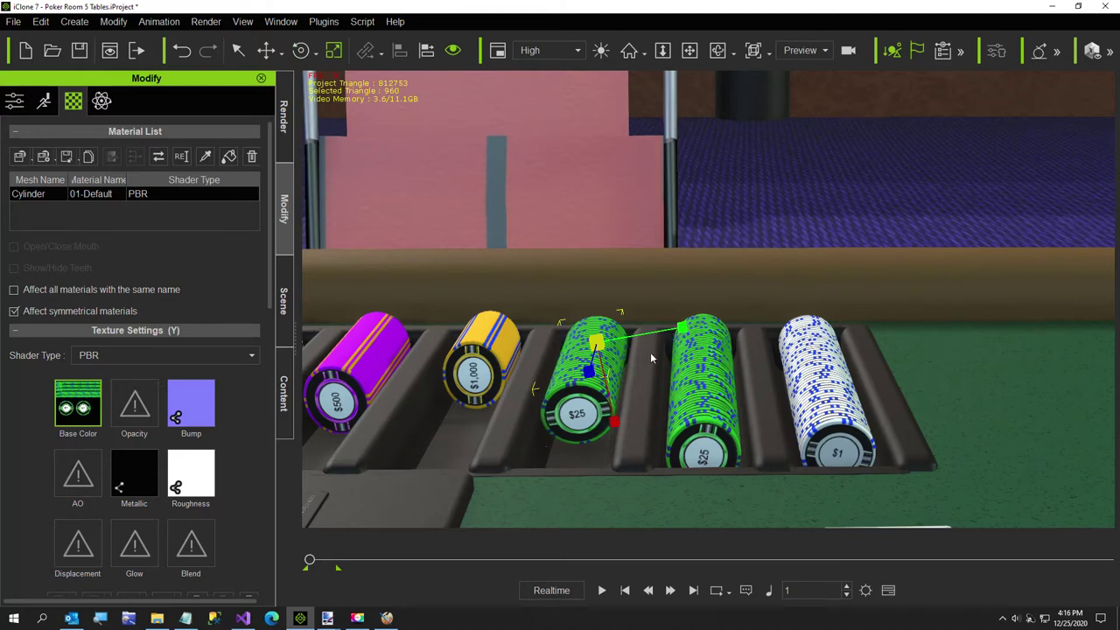
Rotate the short green stack further about its long axis, turning its $25 face nearly upside down
key("e")
left_click_drag(644, 294, 682, 336)
key("w")
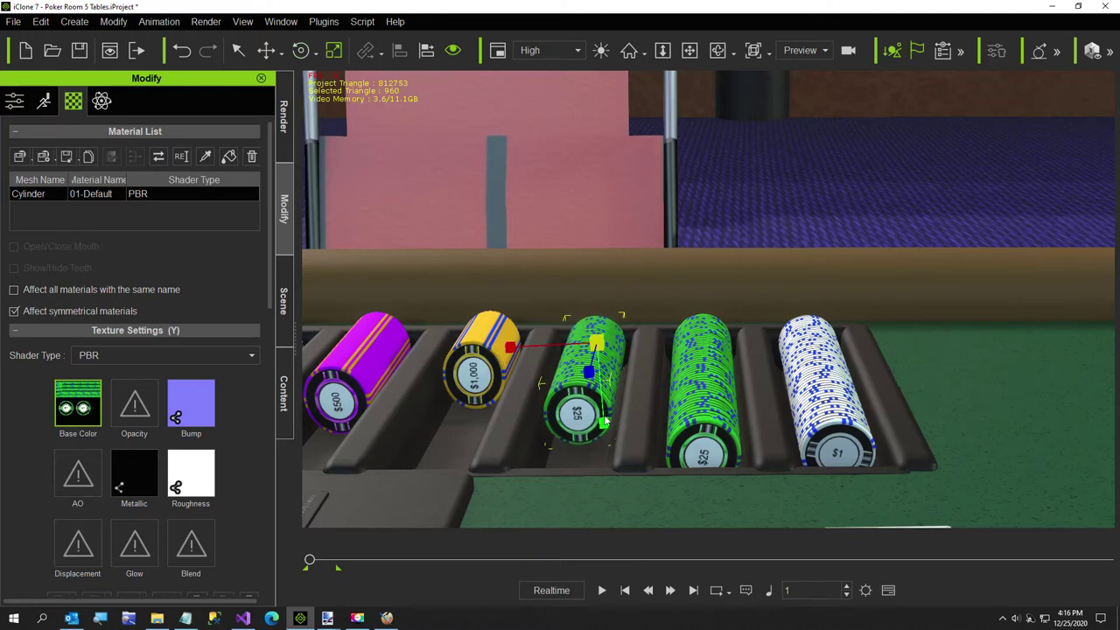
key("e")
left_click_drag(635, 282, 670, 316)
Lower the short green stack into its rack slot and fine-tune its height from a low viewing angle
key("w")
left_click_drag(595, 257, 596, 262)
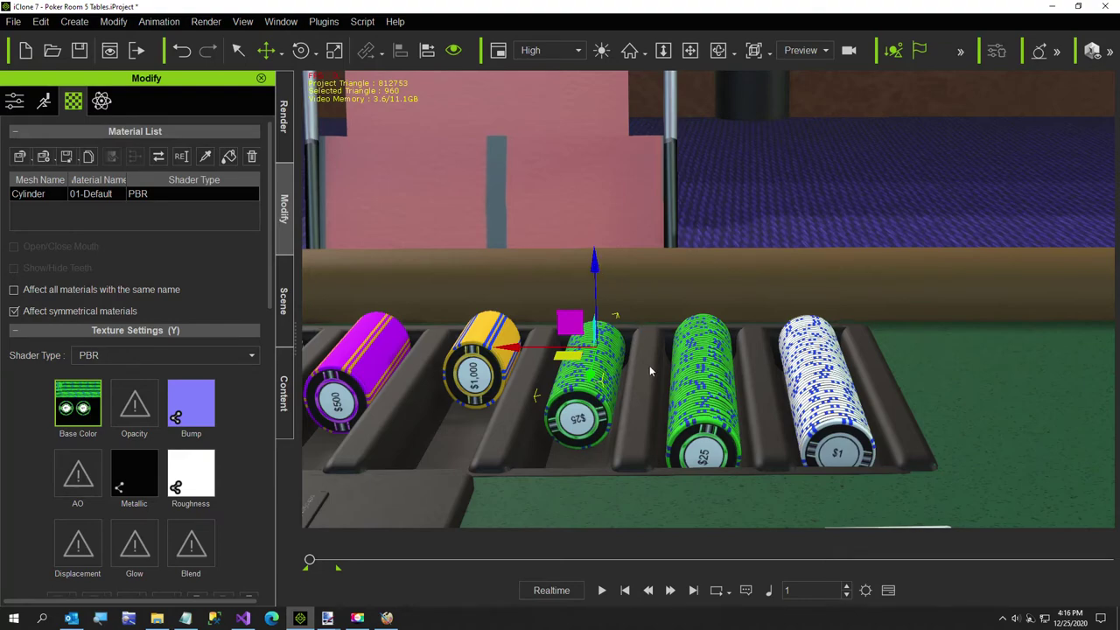
scroll(653, 385, "down", 3)
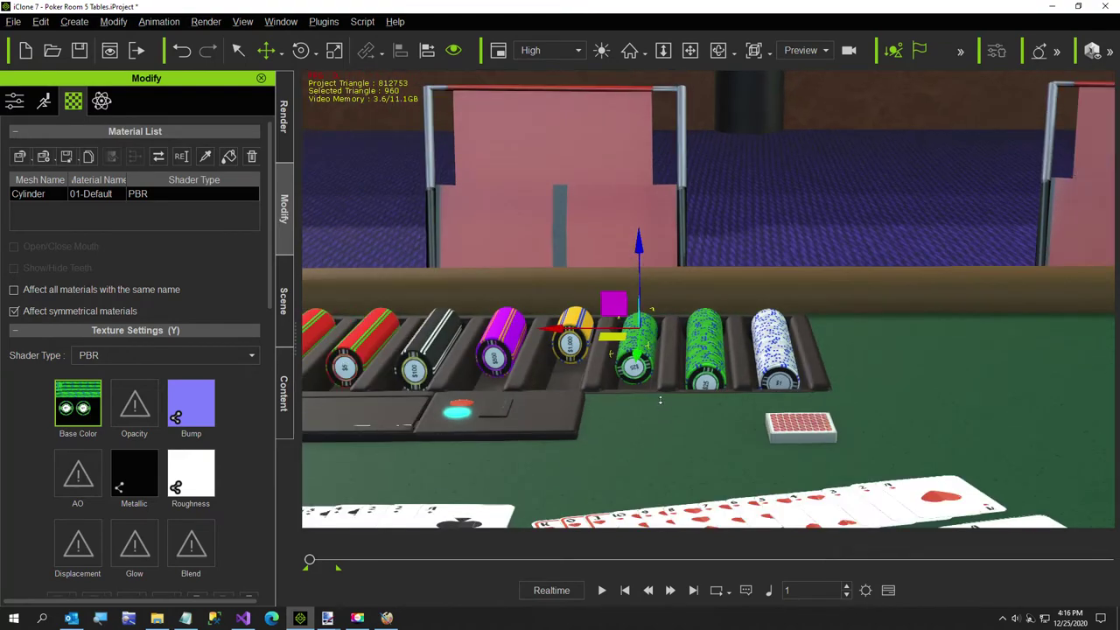
scroll(660, 400, "up", 3)
right_click_drag(714, 404, 658, 336)
left_click_drag(588, 277, 591, 277)
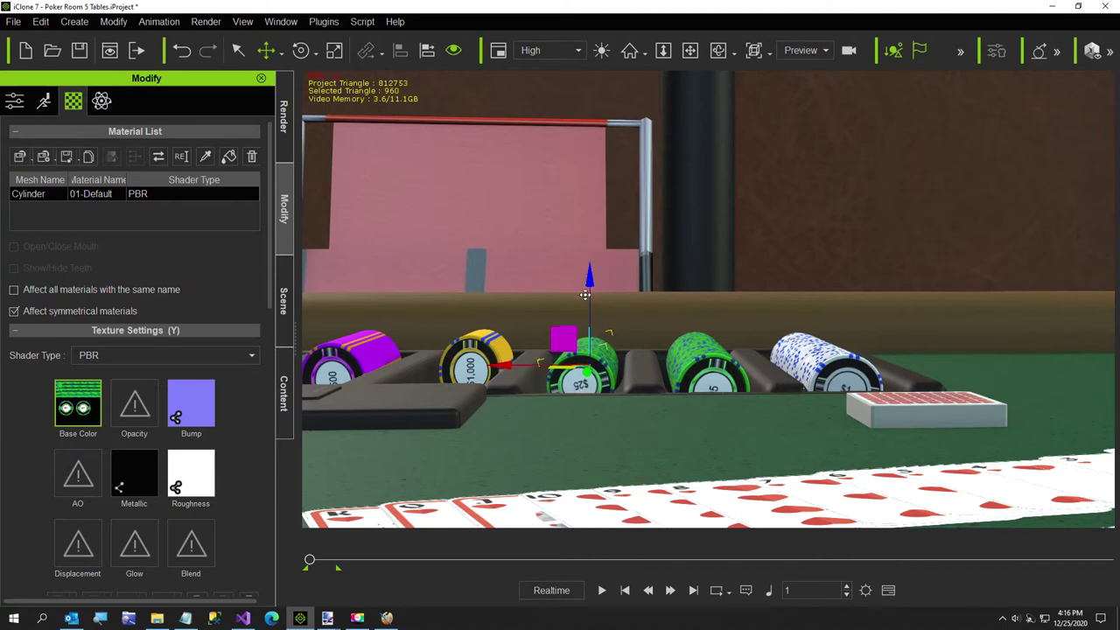
Move the short green stack sideways between the full green and white stacks and slide it lengthwise to line up with them
left_click_drag(509, 363, 651, 395)
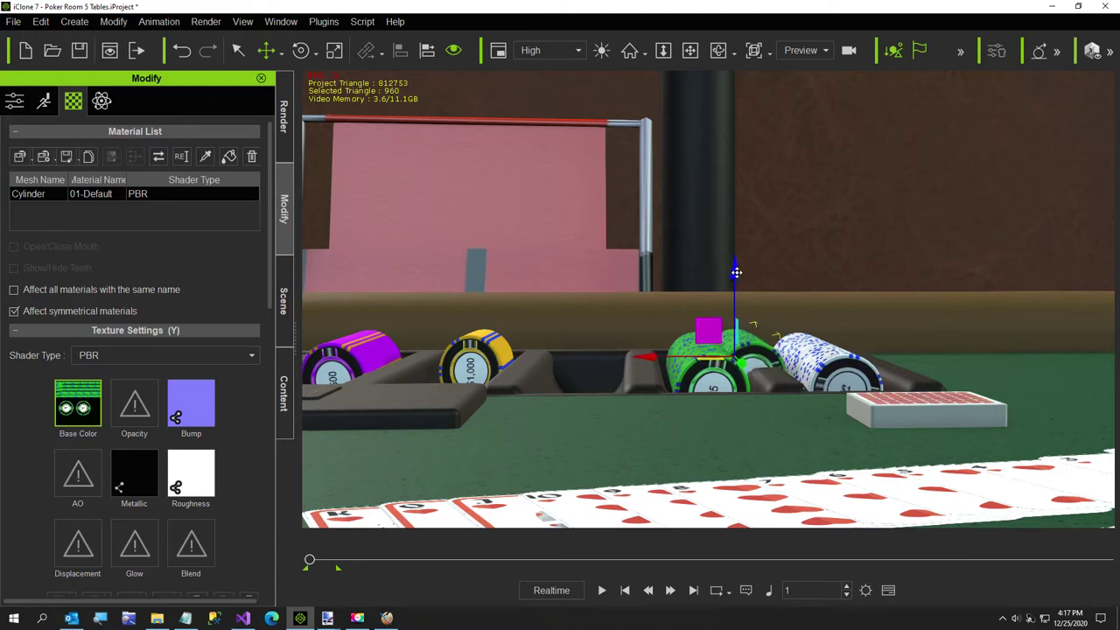
right_click_drag(726, 418, 735, 485)
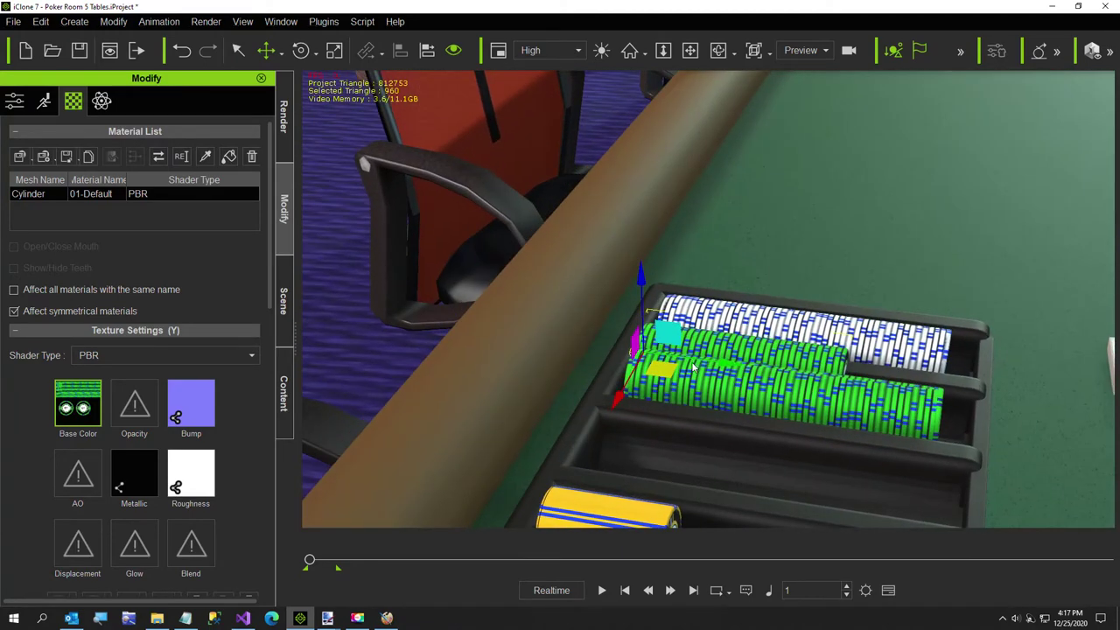
right_click_drag(739, 363, 733, 392)
left_click_drag(735, 363, 735, 392)
right_click_drag(751, 417, 652, 356)
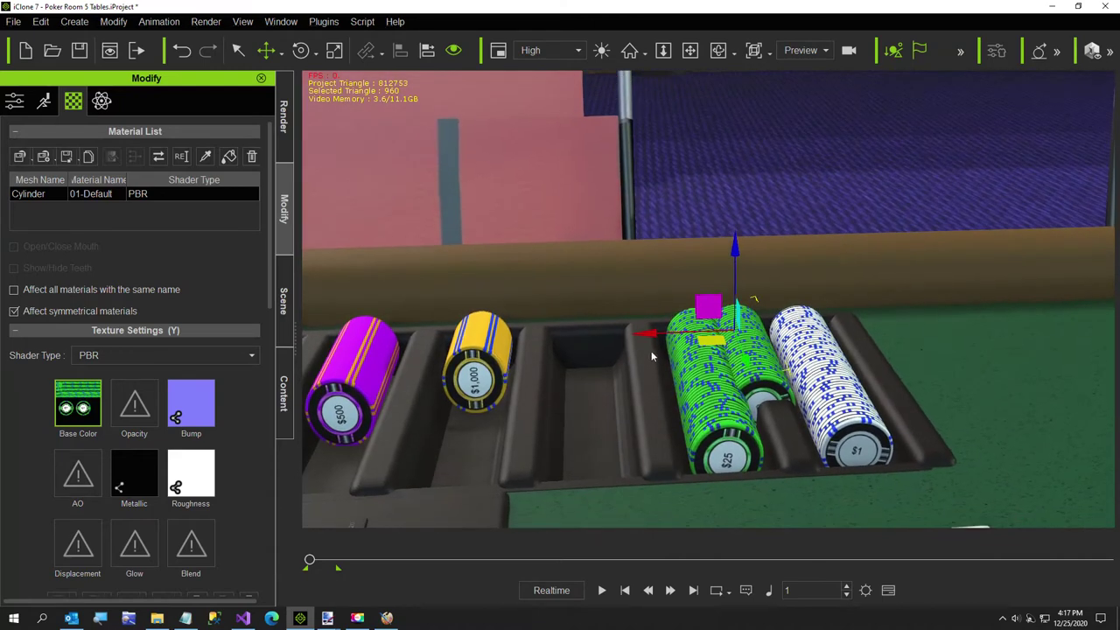
Move the short green stack back into the slot between the gold and full green stacks, centring it and adjusting its height
left_click_drag(644, 335, 495, 350)
right_click_drag(625, 490, 617, 397)
left_click_drag(503, 361, 505, 362)
left_click_drag(589, 275, 586, 278)
scroll(616, 451, "up", 2)
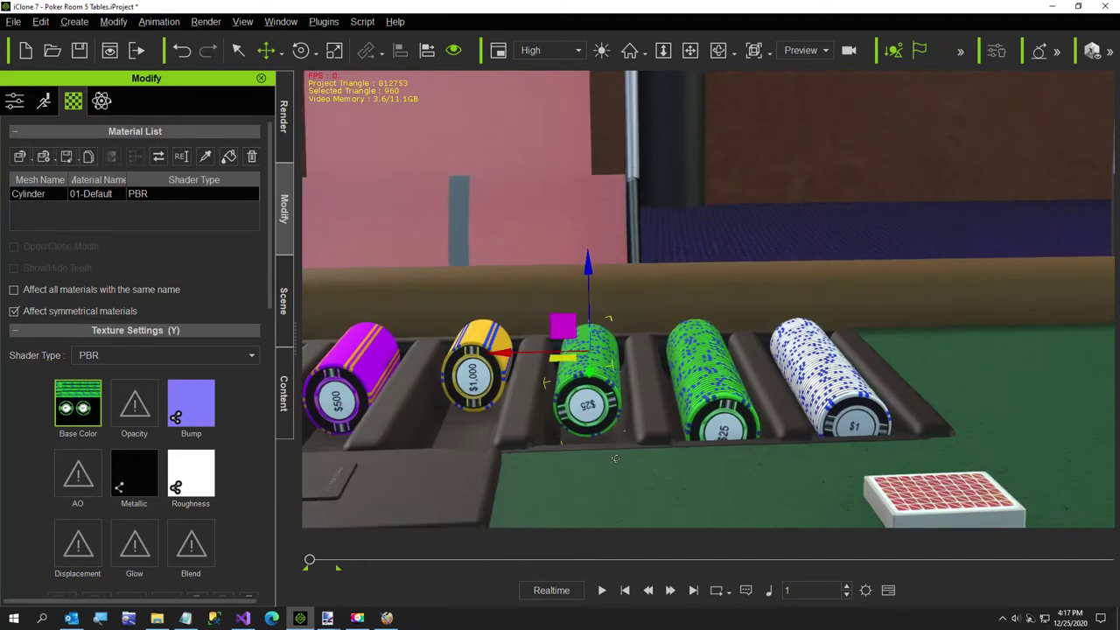
right_click_drag(615, 457, 599, 284)
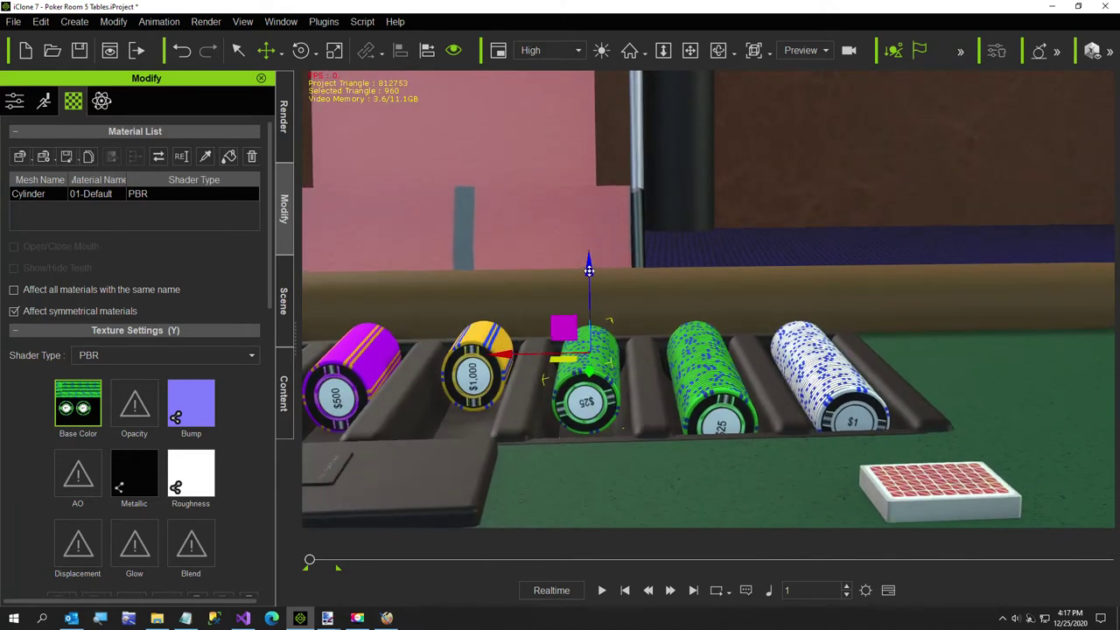
Lower the short green stack slightly in its slot and open the transform values of GreenChipShortStack
left_click_drag(589, 272, 588, 274)
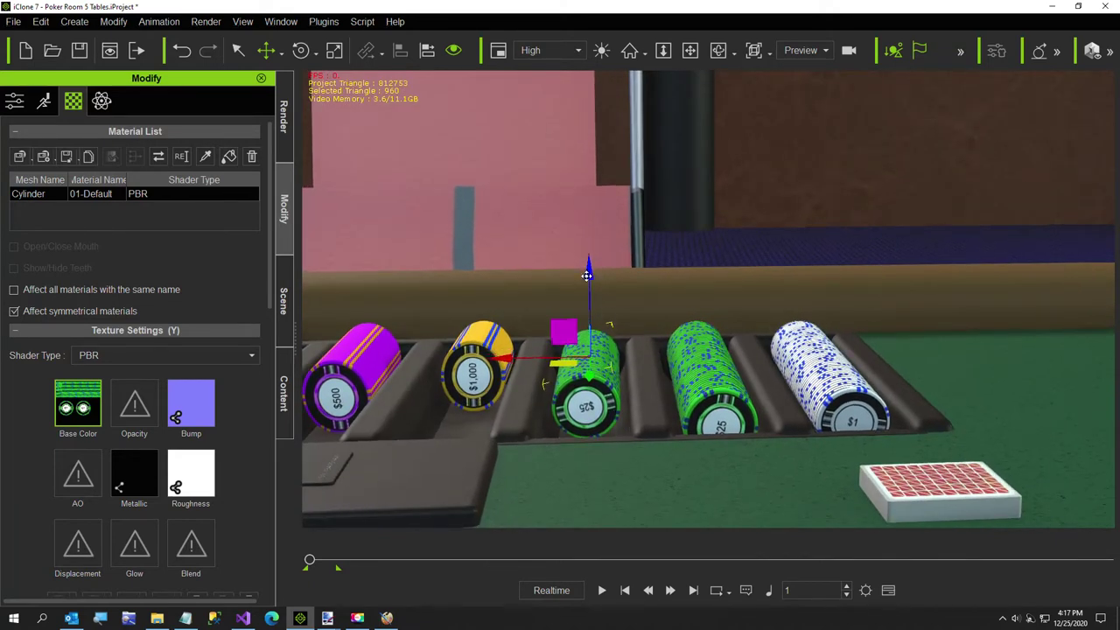
left_click(283, 300)
left_click(125, 432)
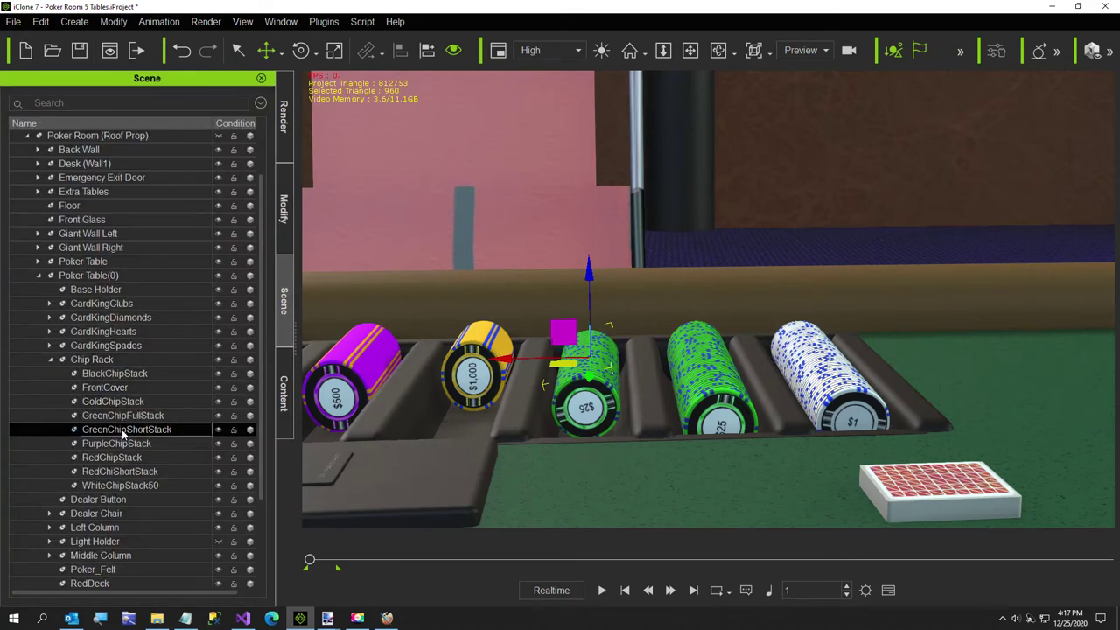
left_click(283, 210)
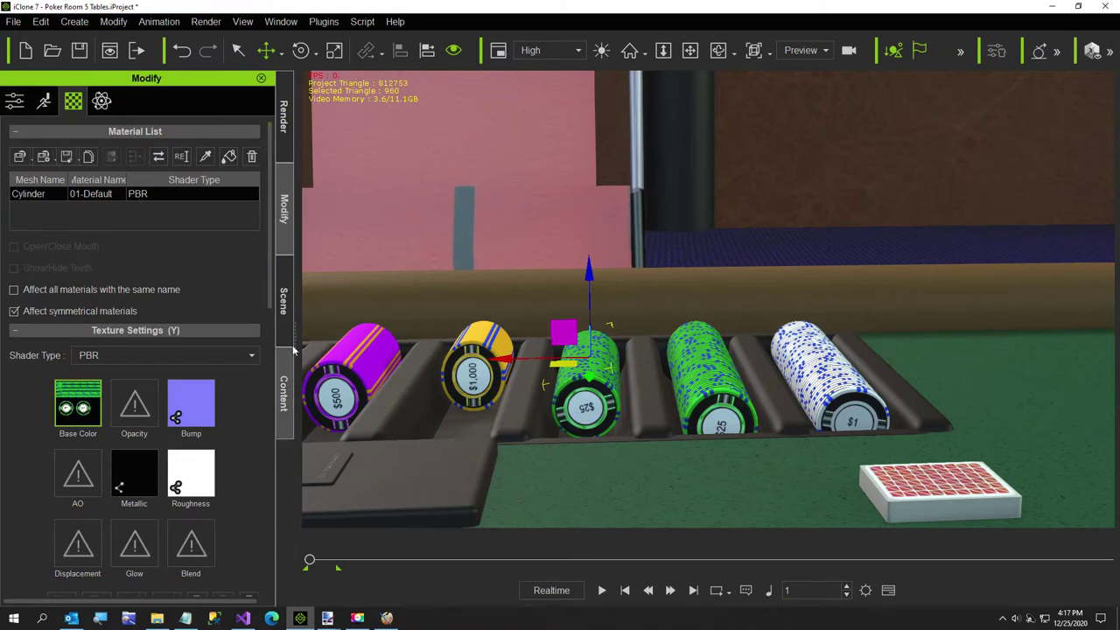
left_click(15, 103)
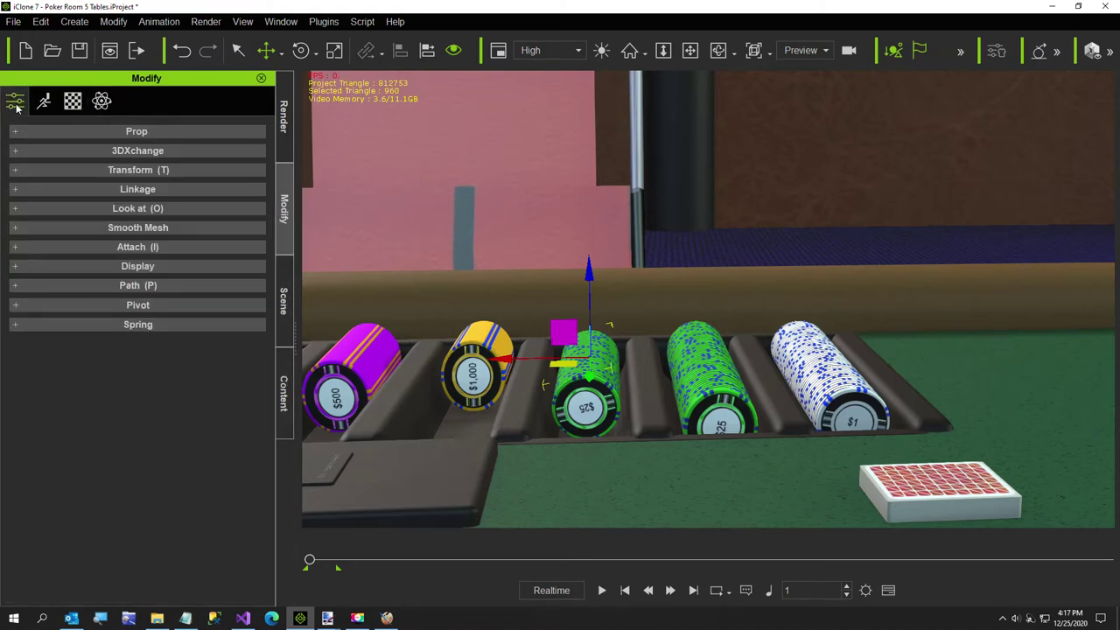
left_click(70, 171)
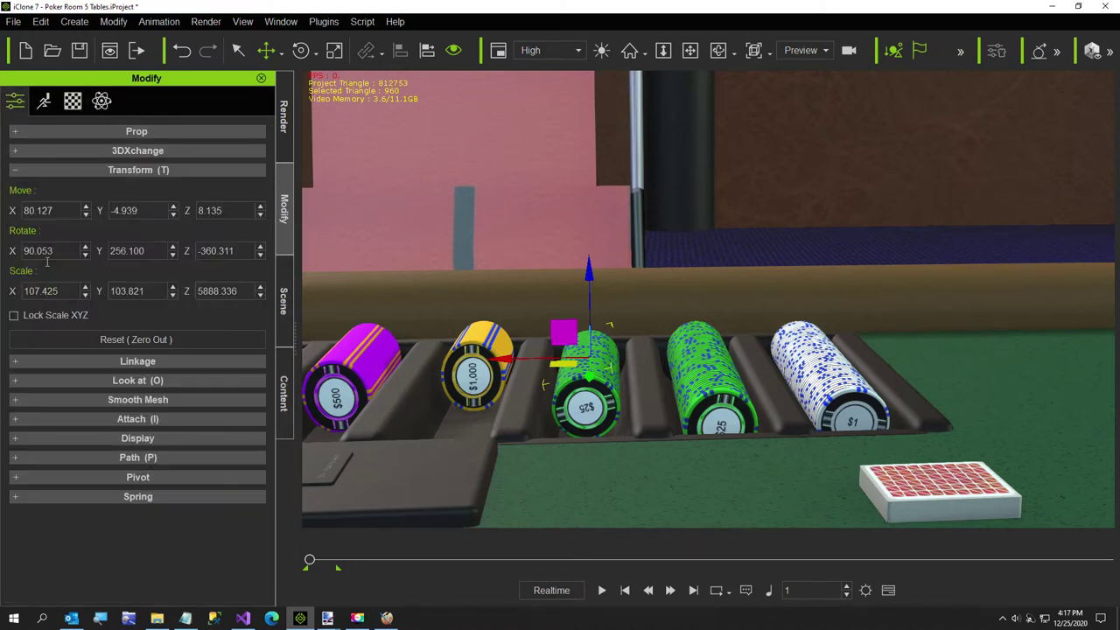
Lock the short green stack's XYZ scale together and set its X scale to 112
left_click(14, 317)
double_click(63, 290)
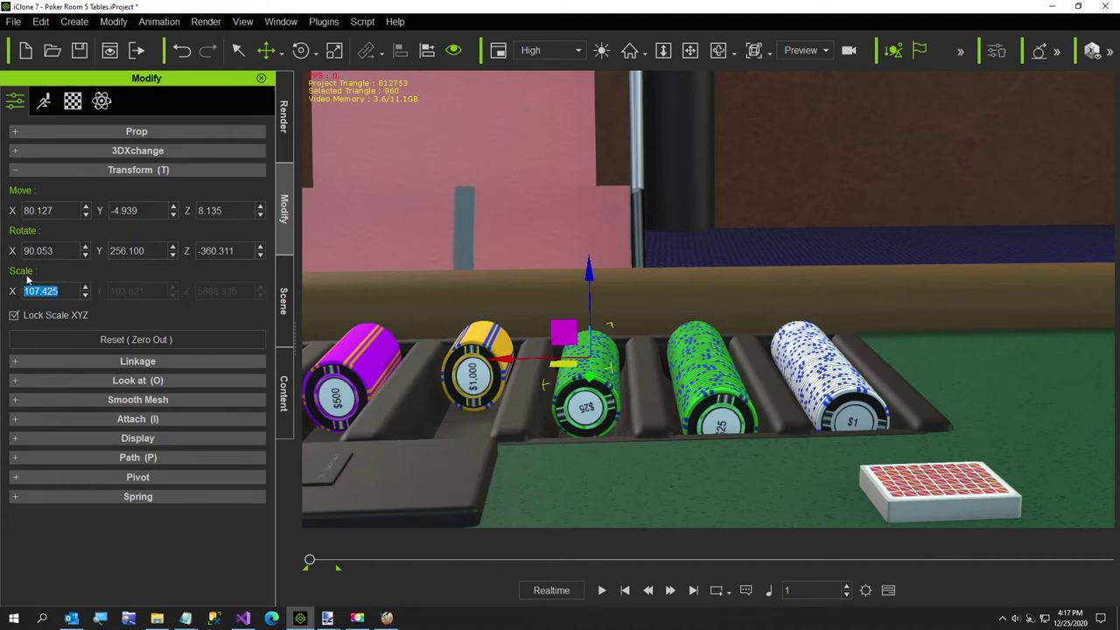
type("112")
key("Return")
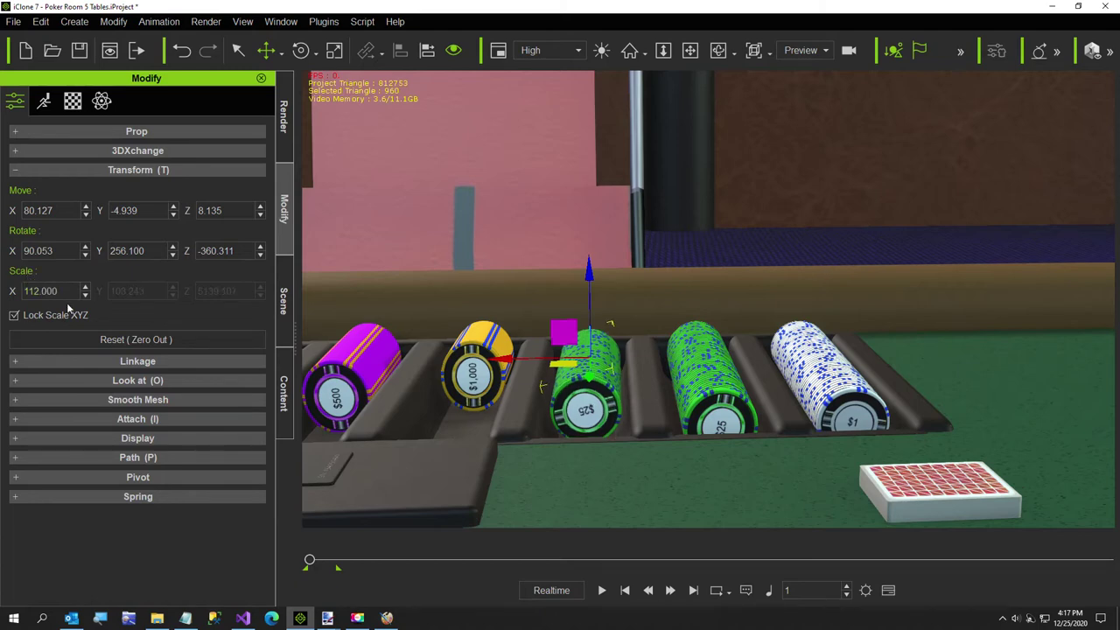
Try larger locked scale values of 150 and 133 on the short green stack
left_click_drag(59, 292, 3, 297)
type("150")
key("Return")
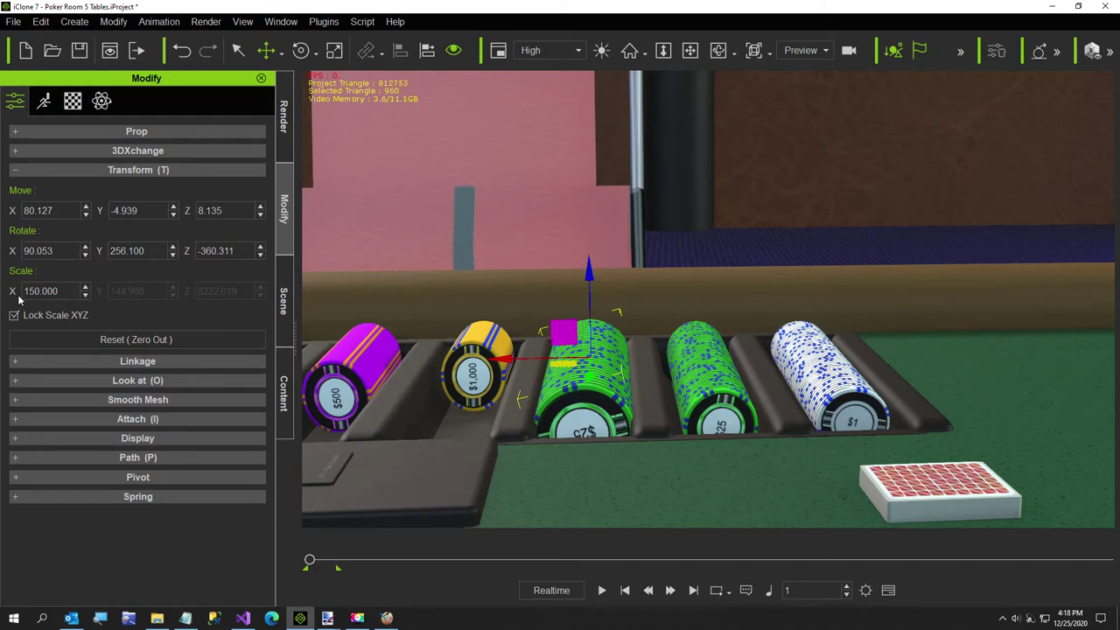
left_click_drag(60, 292, 3, 290)
type("133")
key("Return")
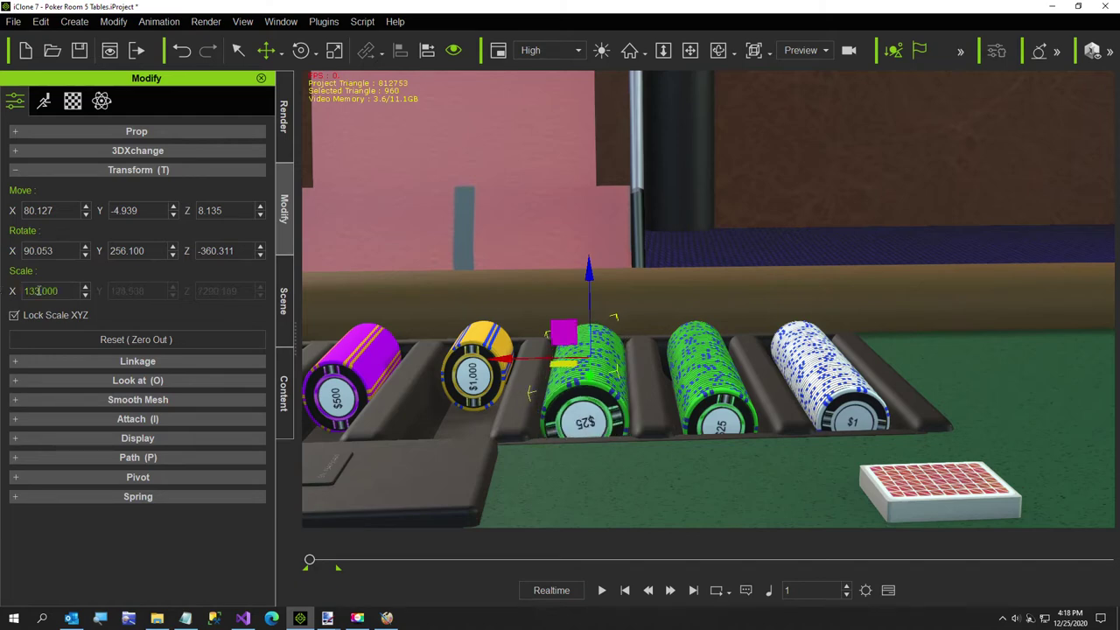
Set the short green stack's locked scale to 116 and check its fit from a low angle
left_click_drag(57, 292, 4, 297)
type("116")
key("Return")
right_click_drag(468, 300, 552, 441)
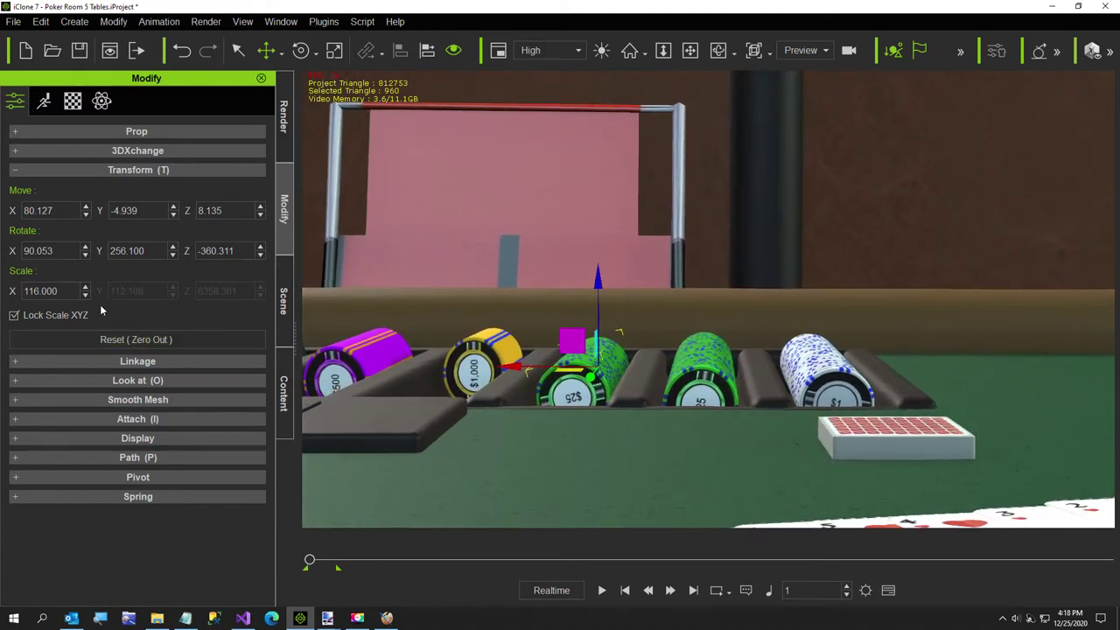
Try a locked scale of 108 on the short green stack, comparing it from a low angle, and return it to 116
left_click_drag(63, 291, 21, 291)
type("108")
key("Return")
right_click_drag(677, 371, 663, 354)
double_click(41, 290)
type("11")
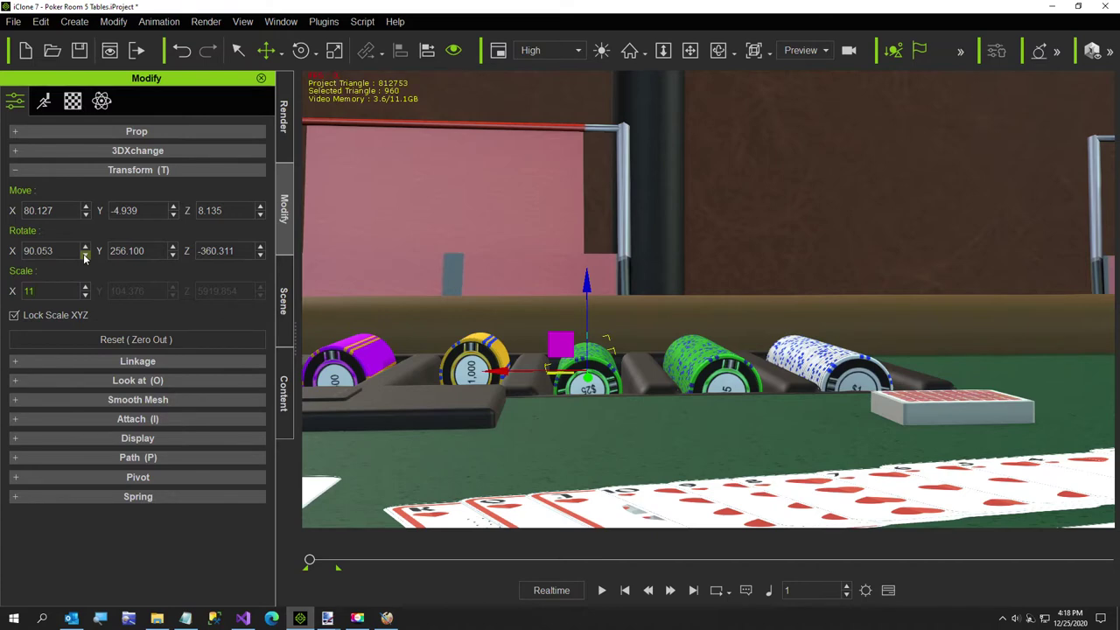
type("6")
key("Return")
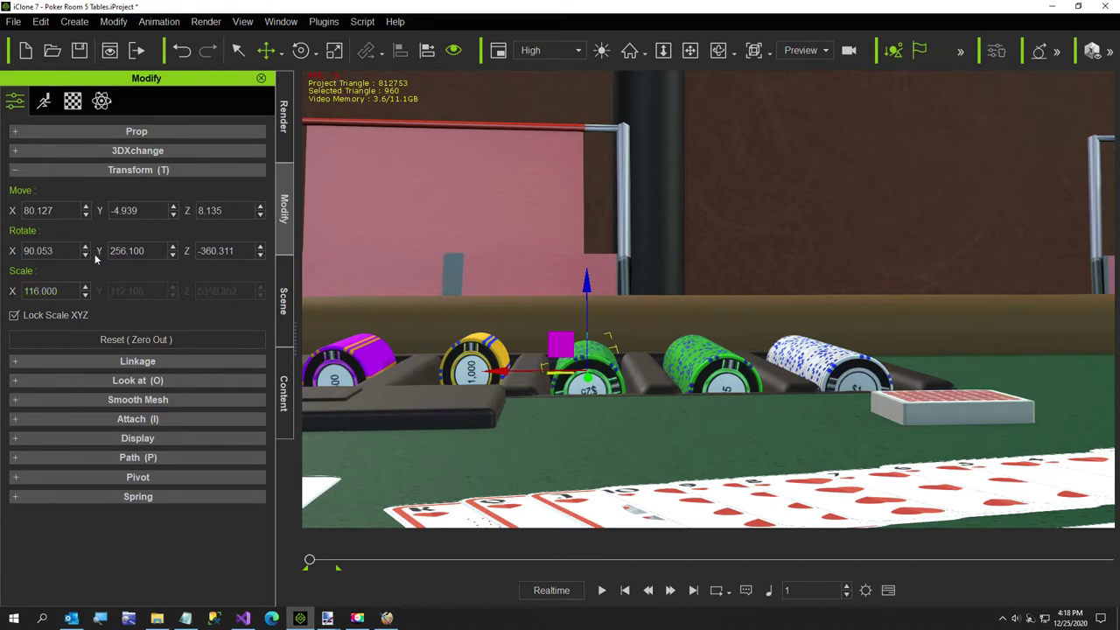
Shorten the short green stack along its length to a Z scale of about 5723, comparing its chip thickness with the neighbouring stacks
right_click_drag(673, 414, 604, 481)
key("r")
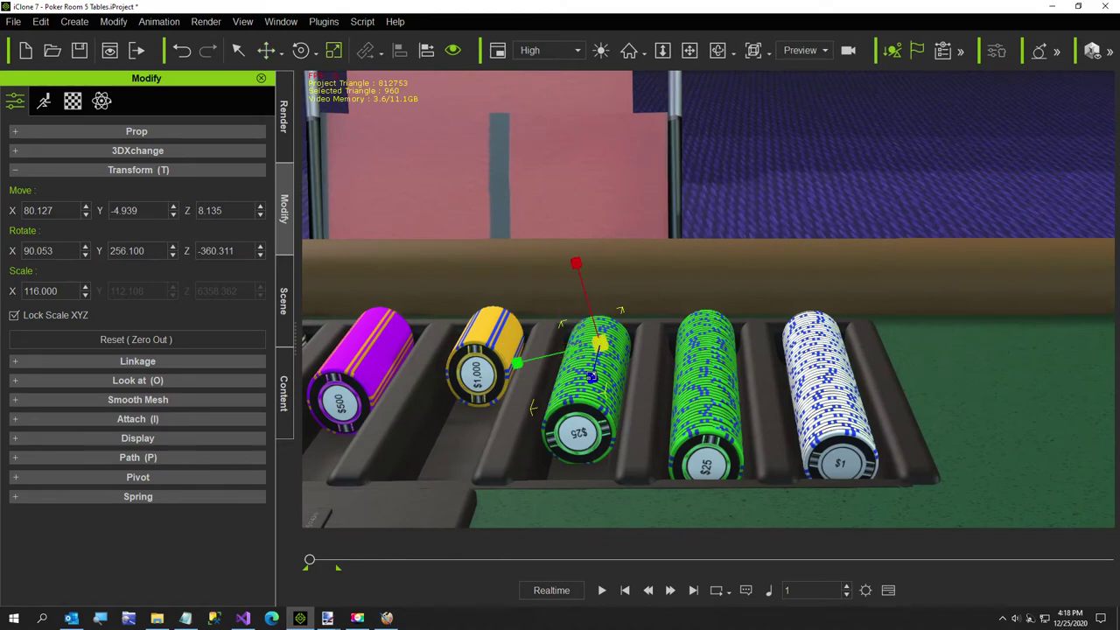
left_click_drag(592, 376, 593, 365)
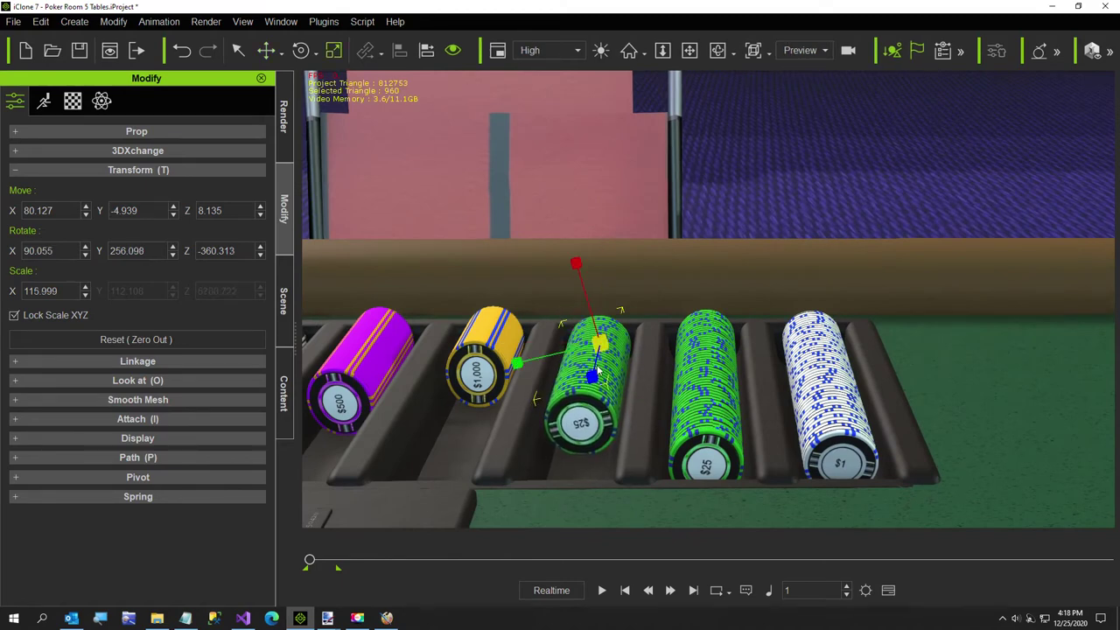
right_click_drag(851, 466, 468, 492)
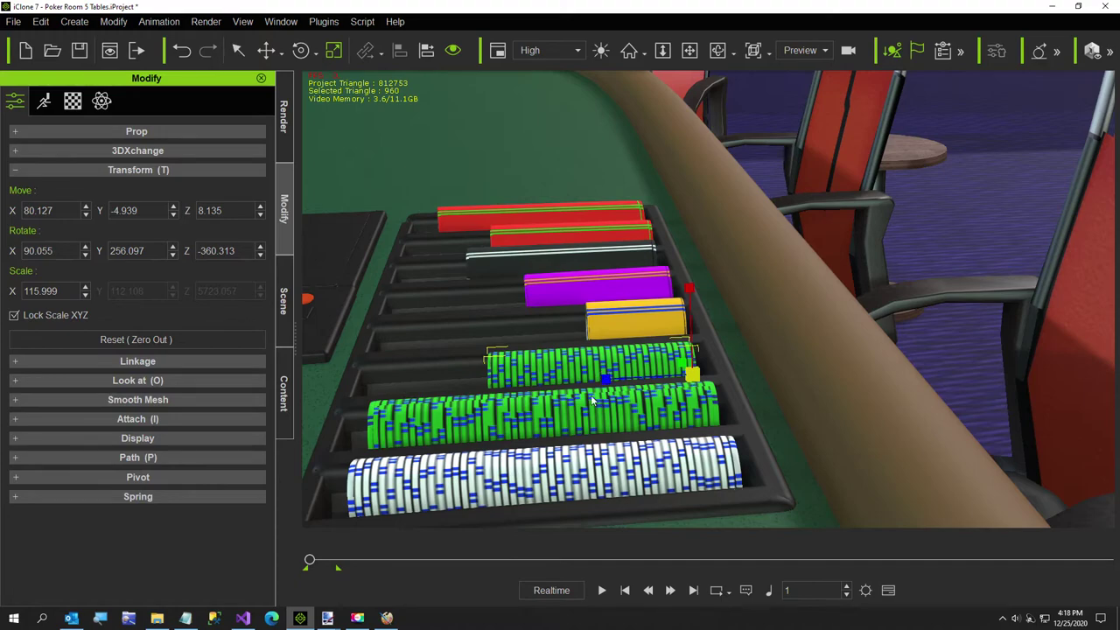
right_click_drag(690, 476, 654, 471)
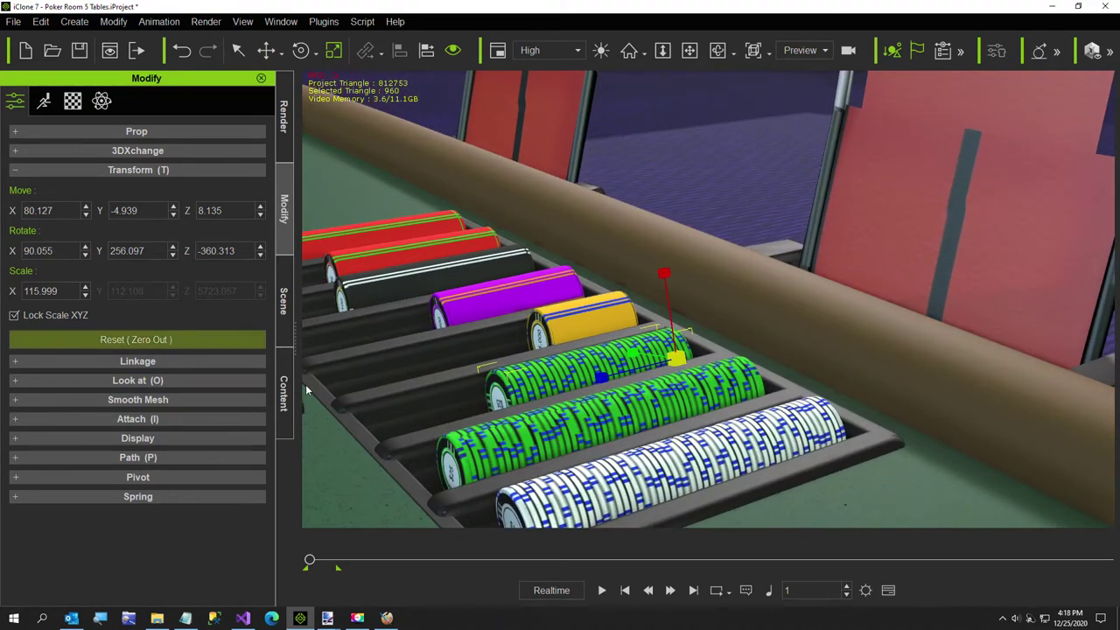
right_click_drag(413, 451, 430, 468)
scroll(643, 472, "down", 3)
scroll(634, 434, "up", 4)
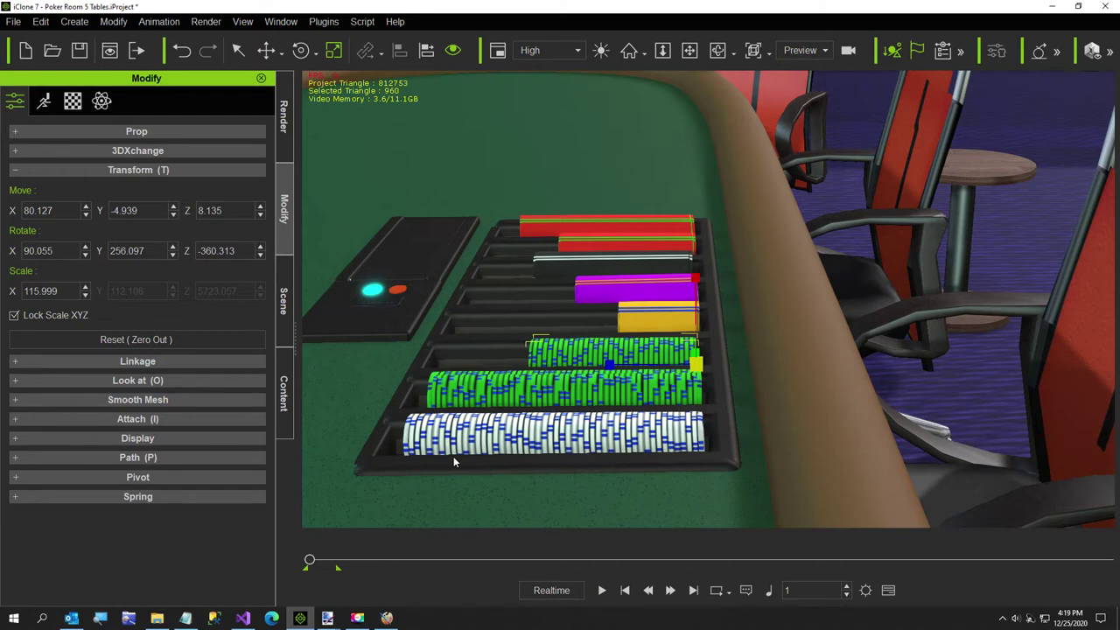
Switch to Image Randomizer and randomize the 32-slice GreenRow.png pattern on Black4Source32.png several times
left_click(298, 618)
left_click(298, 618)
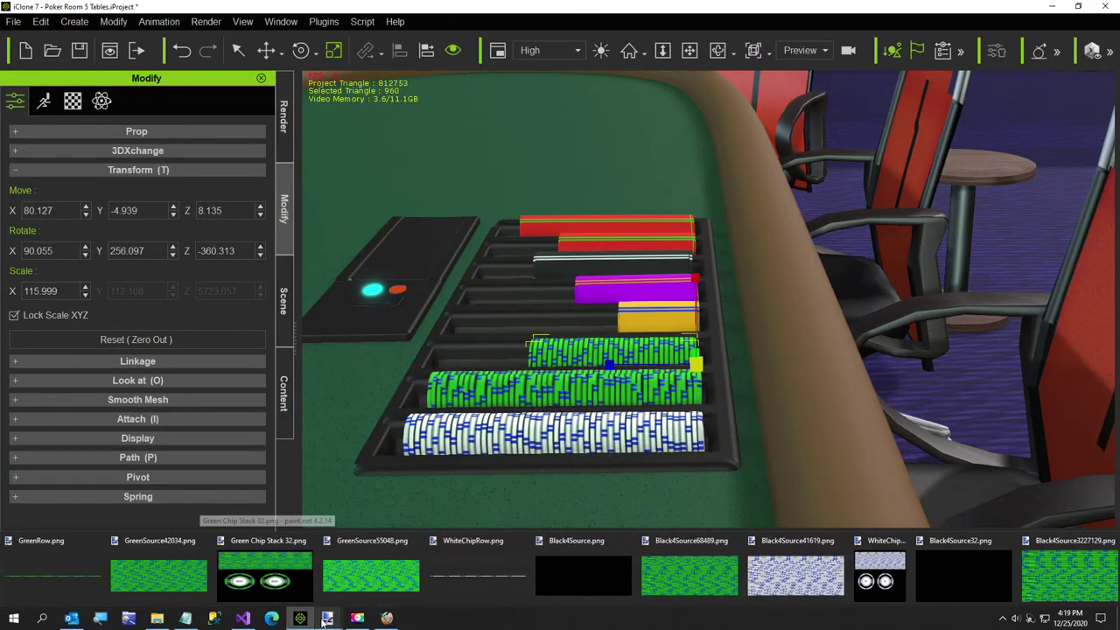
left_click(357, 618)
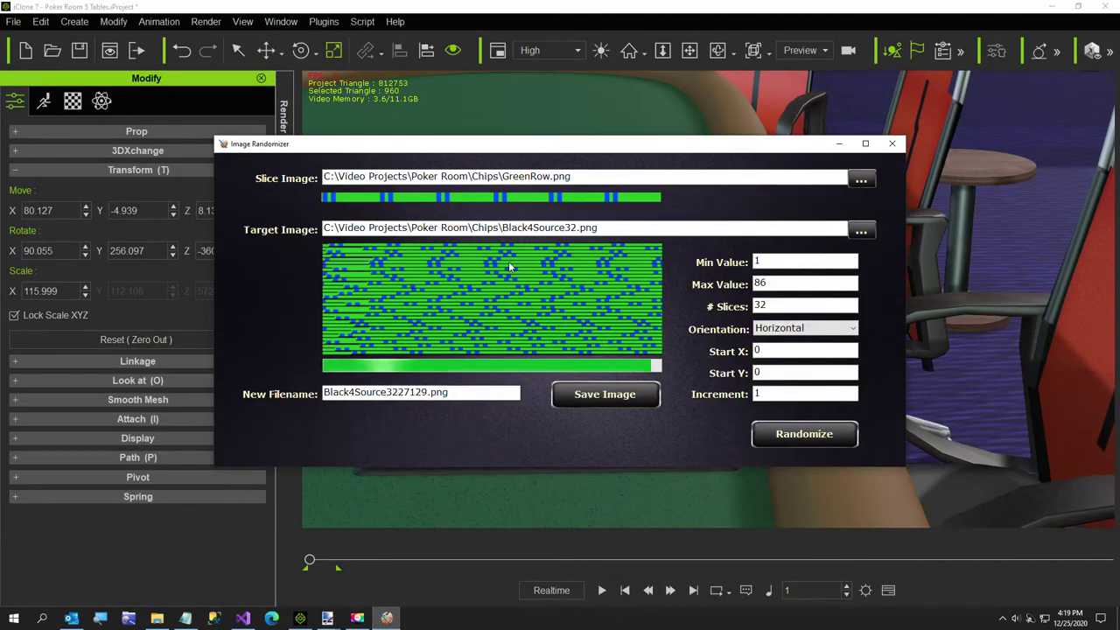
left_click(791, 433)
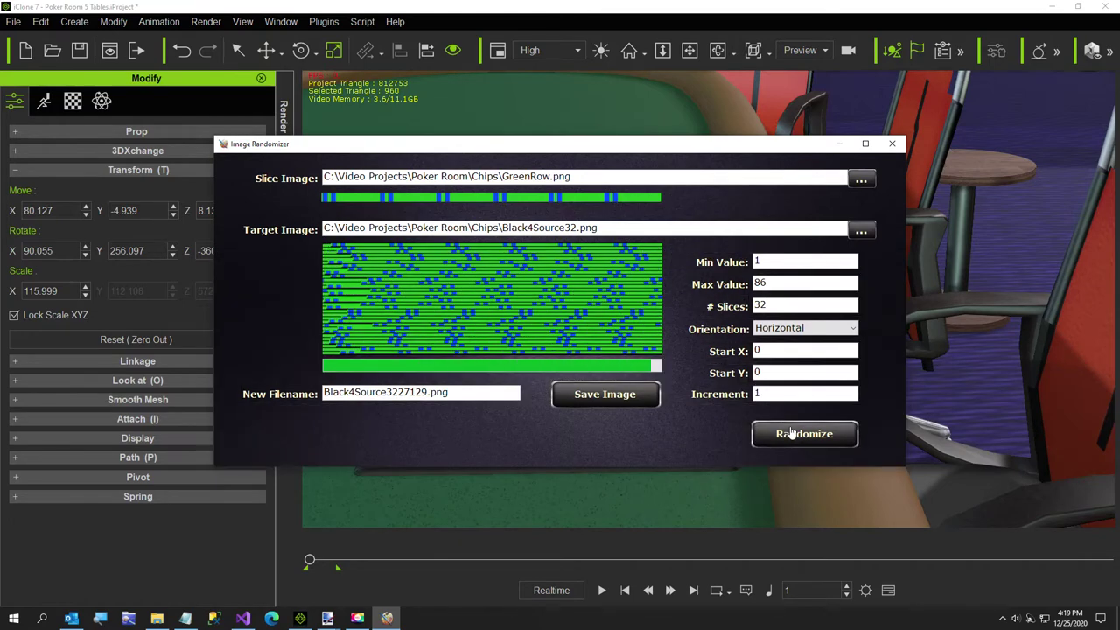
left_click(792, 433)
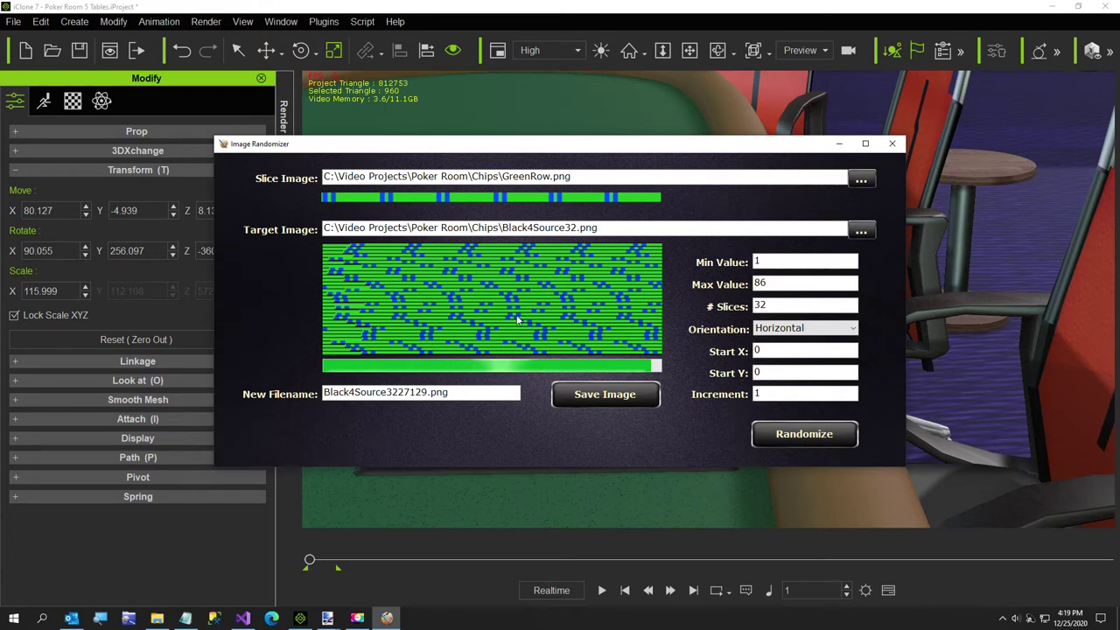
left_click(792, 439)
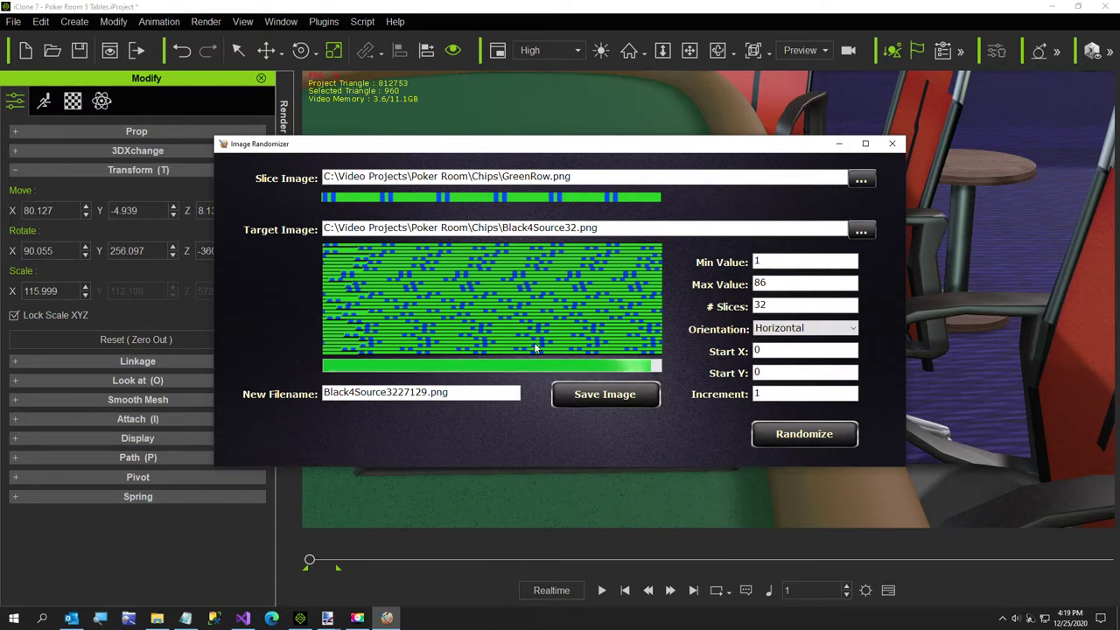
left_click(801, 435)
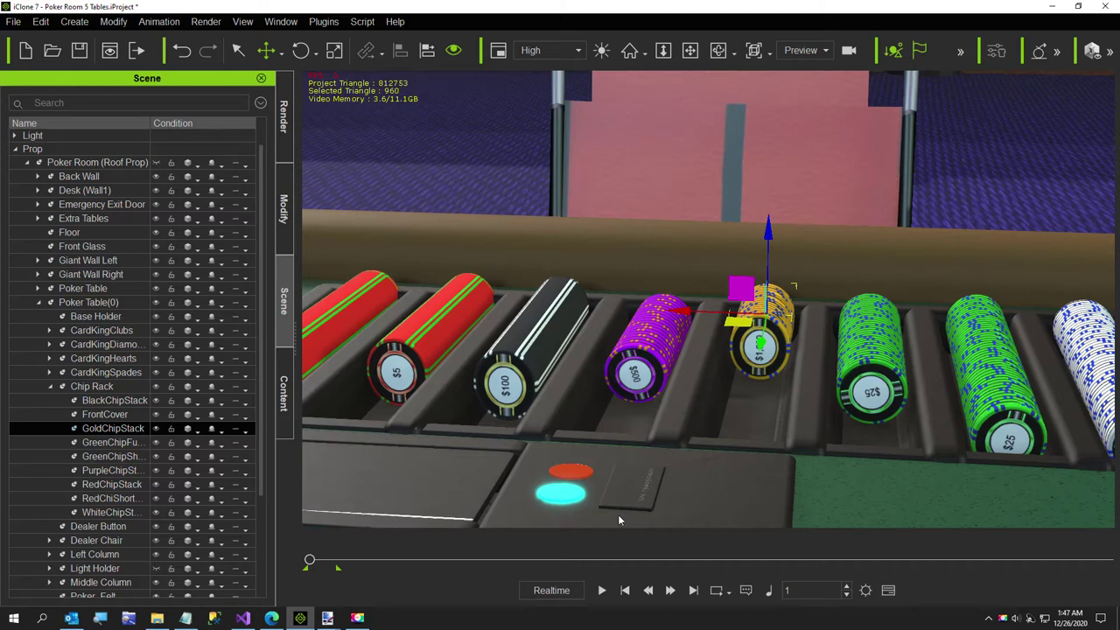
Examine the textured purple, gold, green and white stacks in iClone's rack from the front and the side
right_click(735, 455)
left_click(562, 409)
middle_click_drag(698, 424, 535, 425)
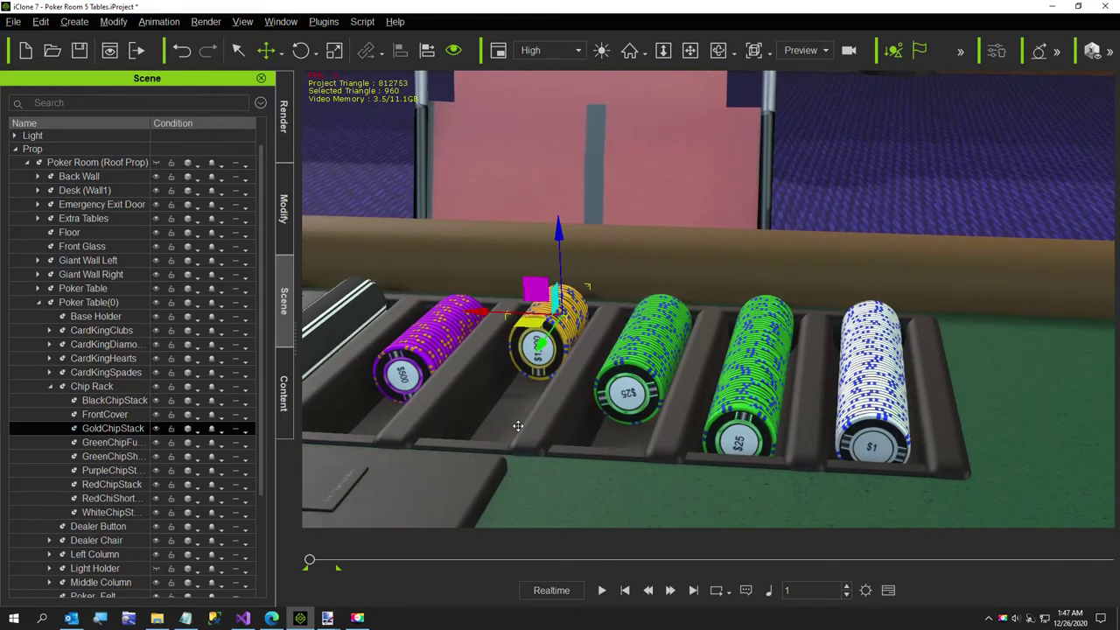
right_click_drag(520, 430, 321, 484)
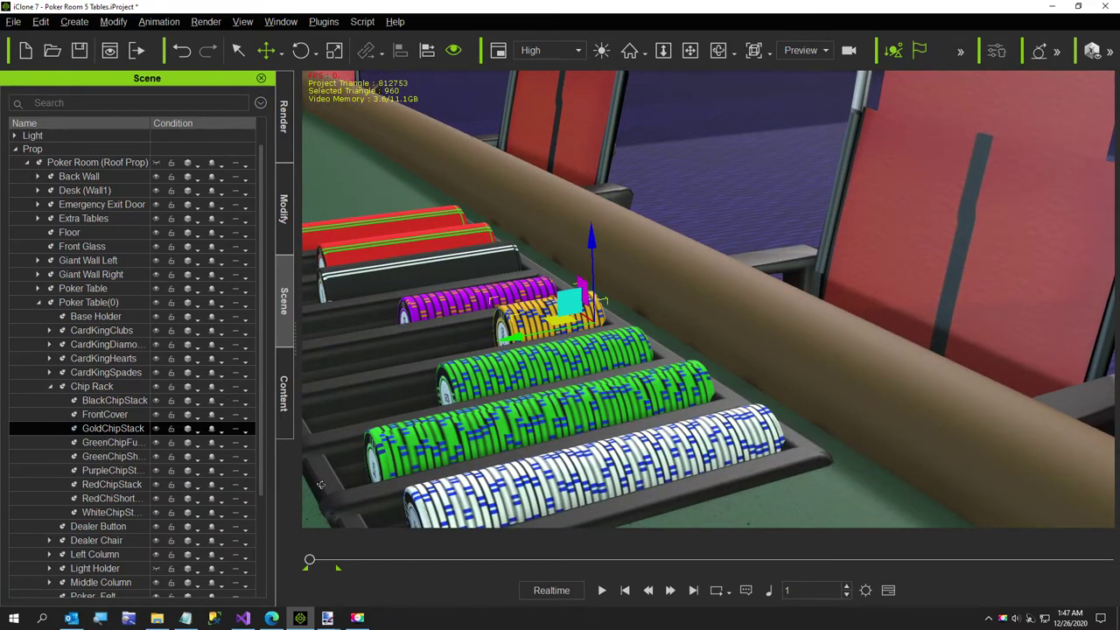
scroll(392, 441, "up", 4)
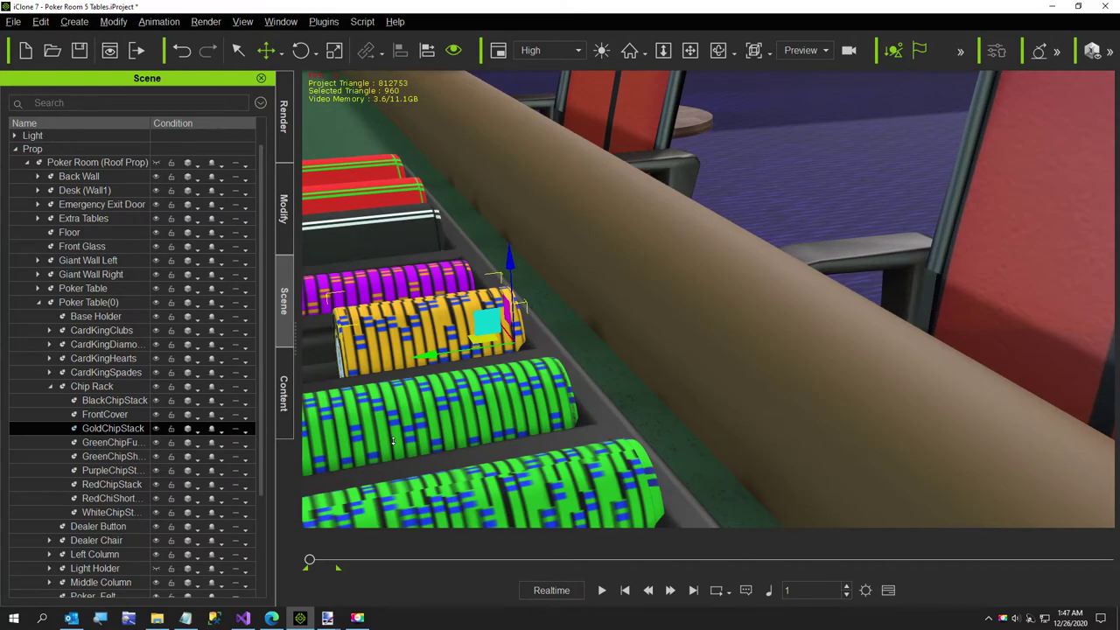
middle_click_drag(531, 408, 651, 483)
right_click_drag(651, 483, 529, 469)
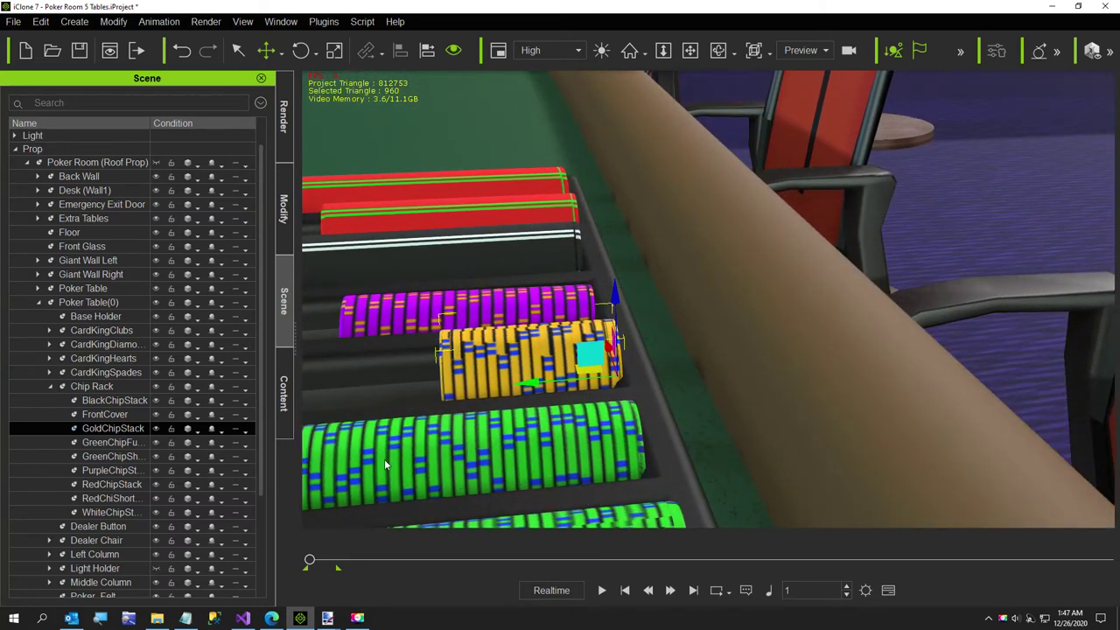
right_click_drag(385, 463, 344, 461)
Select the short green stack and slide it slightly along its slot, away from the padded table rail
left_click(110, 471)
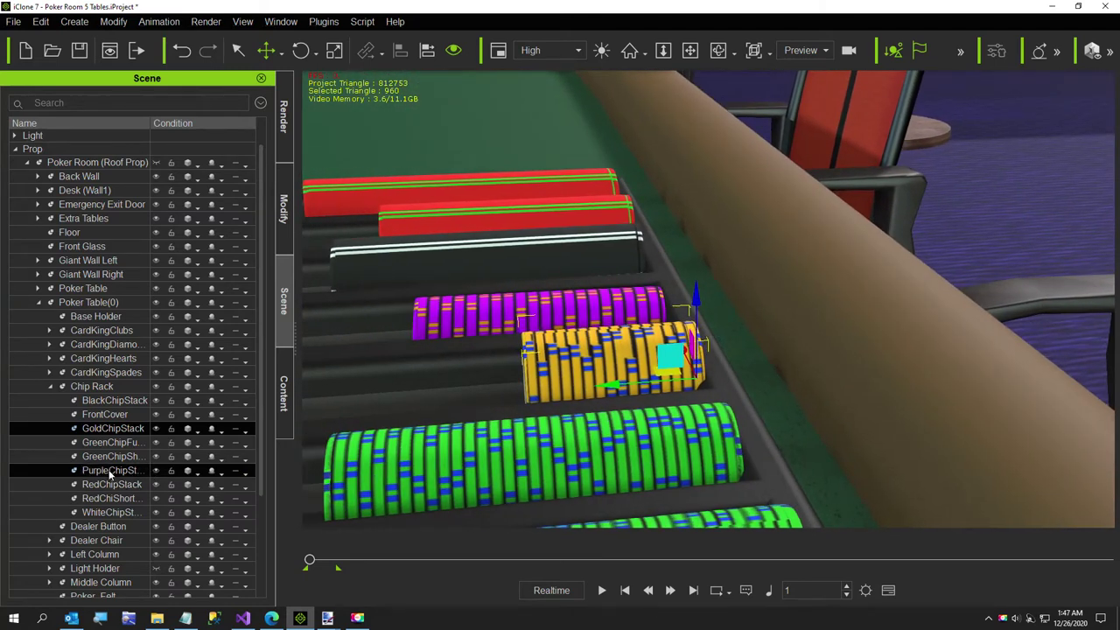
left_click(111, 455)
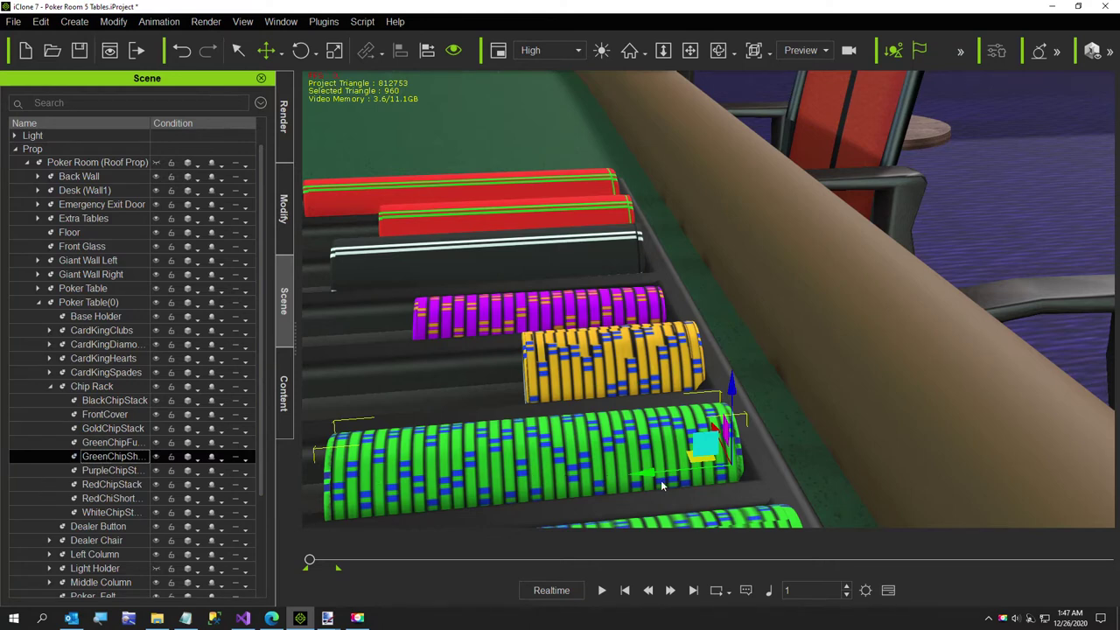
left_click_drag(661, 479, 641, 474)
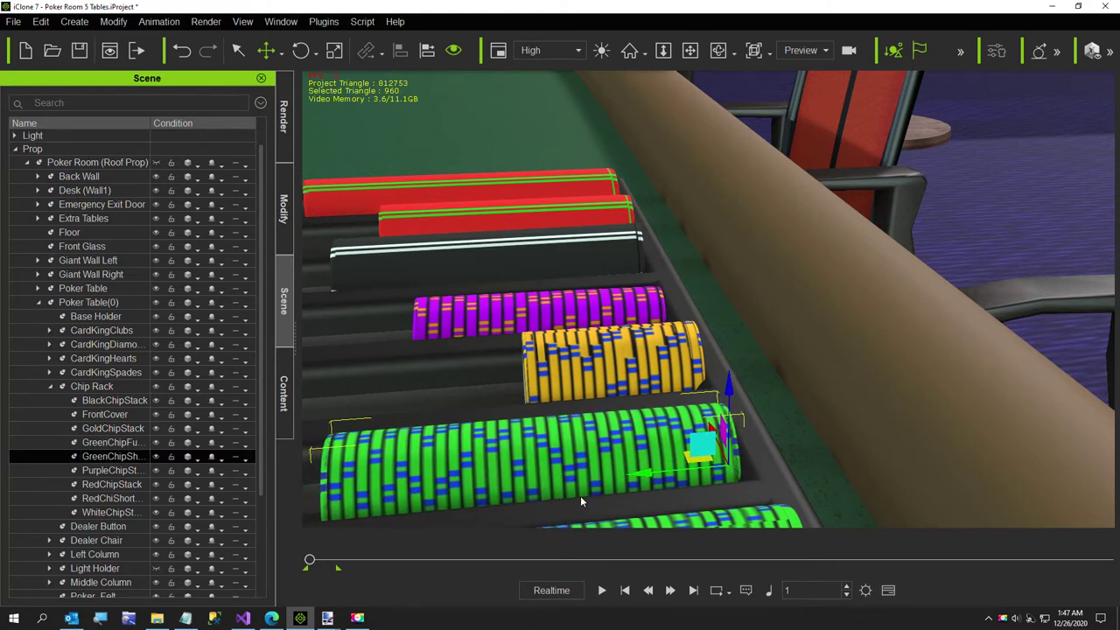
Select the gold chip stack and slide it slightly along its slot, away from the padded table rail
mouse_move(639, 487)
right_mouse_down()
mouse_move(605, 505)
mouse_move(578, 495)
mouse_move(595, 483)
mouse_move(655, 483)
right_mouse_up()
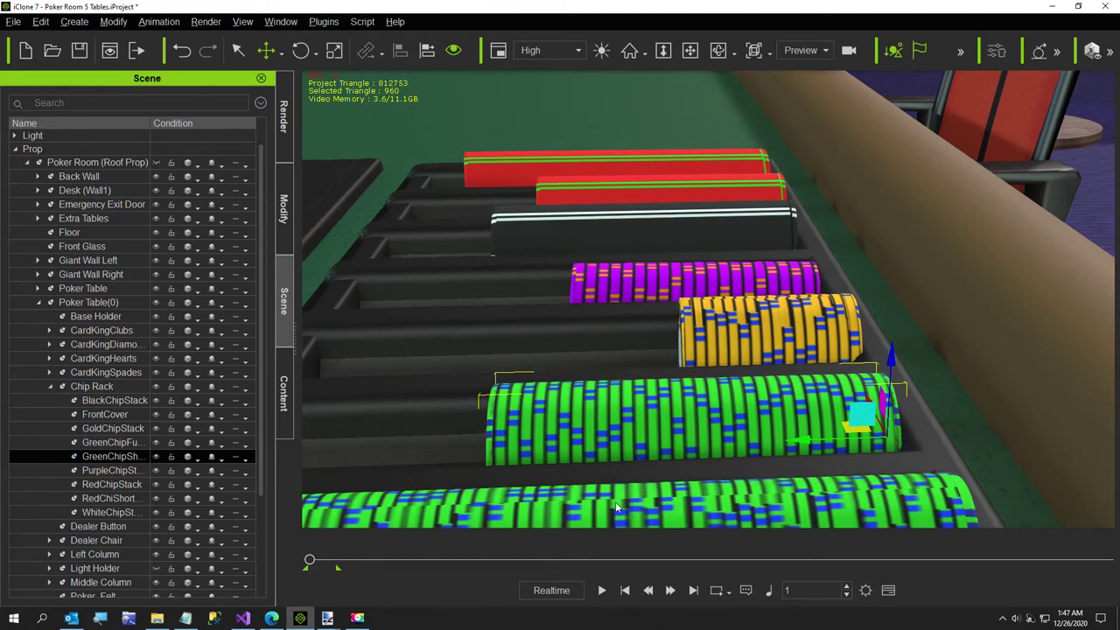
right_click_drag(607, 508, 725, 507)
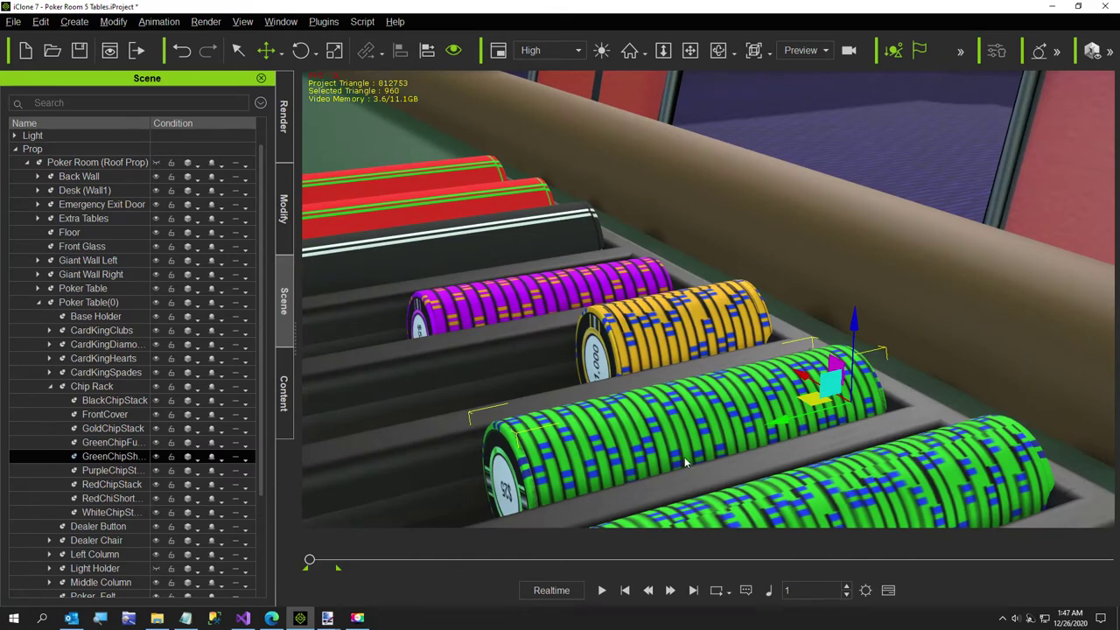
right_click_drag(683, 464, 636, 504)
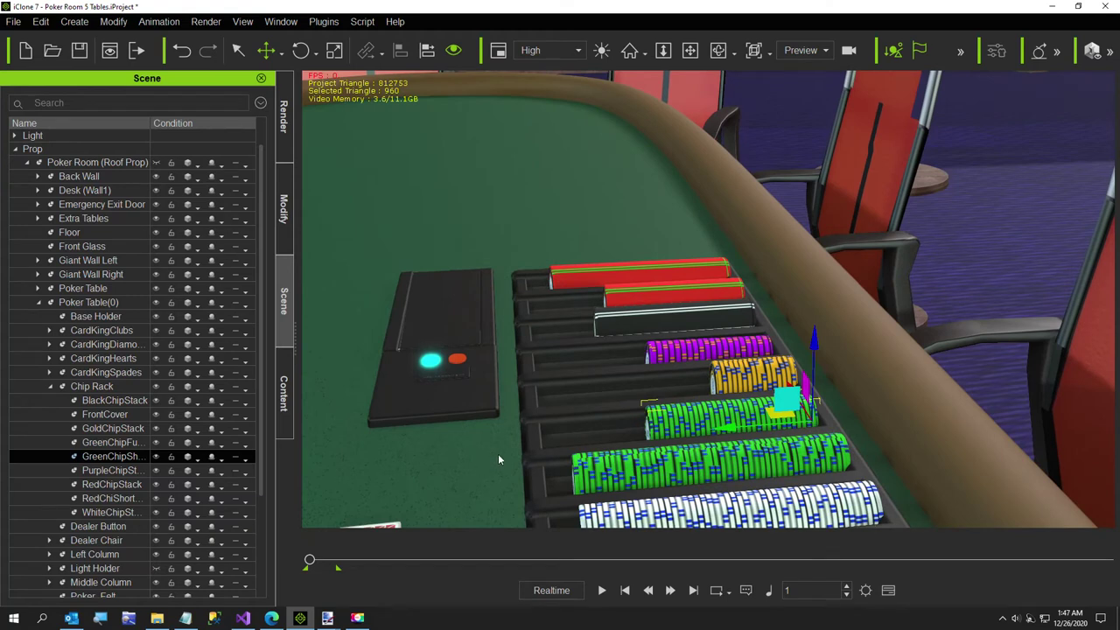
left_click(130, 431)
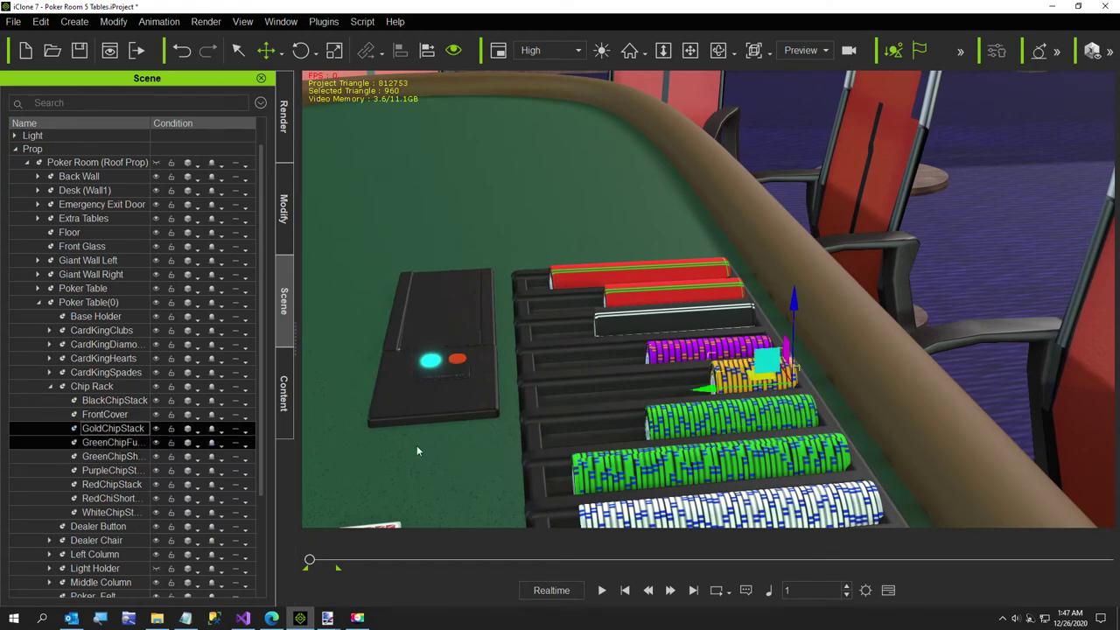
left_click_drag(706, 391, 705, 392)
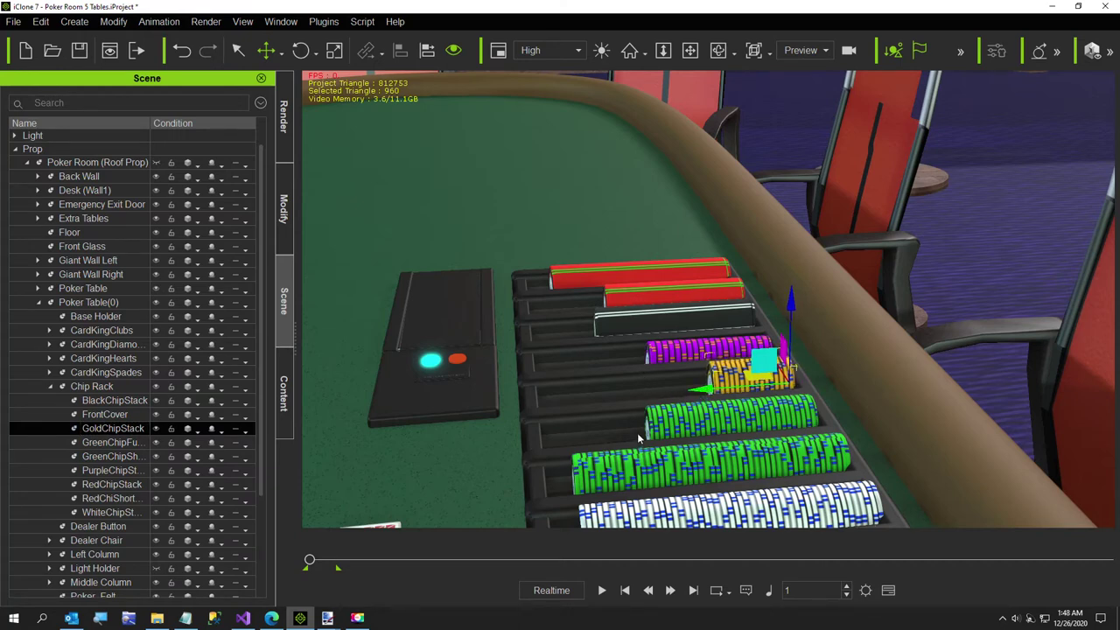
Switch to the Chips folder in File Explorer and open Black4Source.png in paint.net
right_click_drag(630, 434, 945, 491)
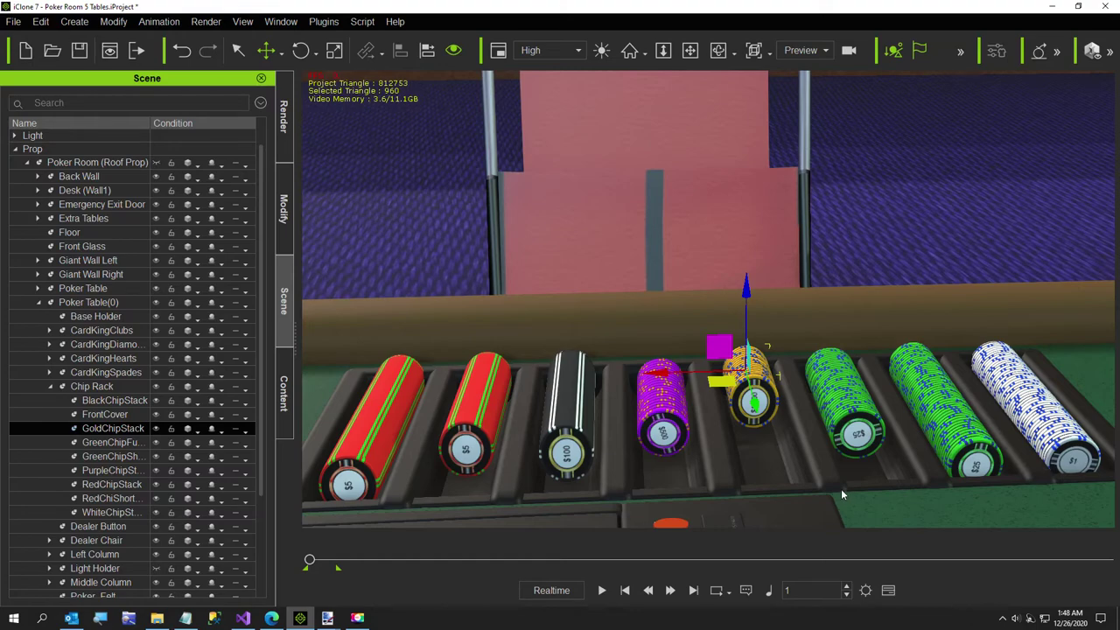
right_click_drag(800, 476, 447, 510)
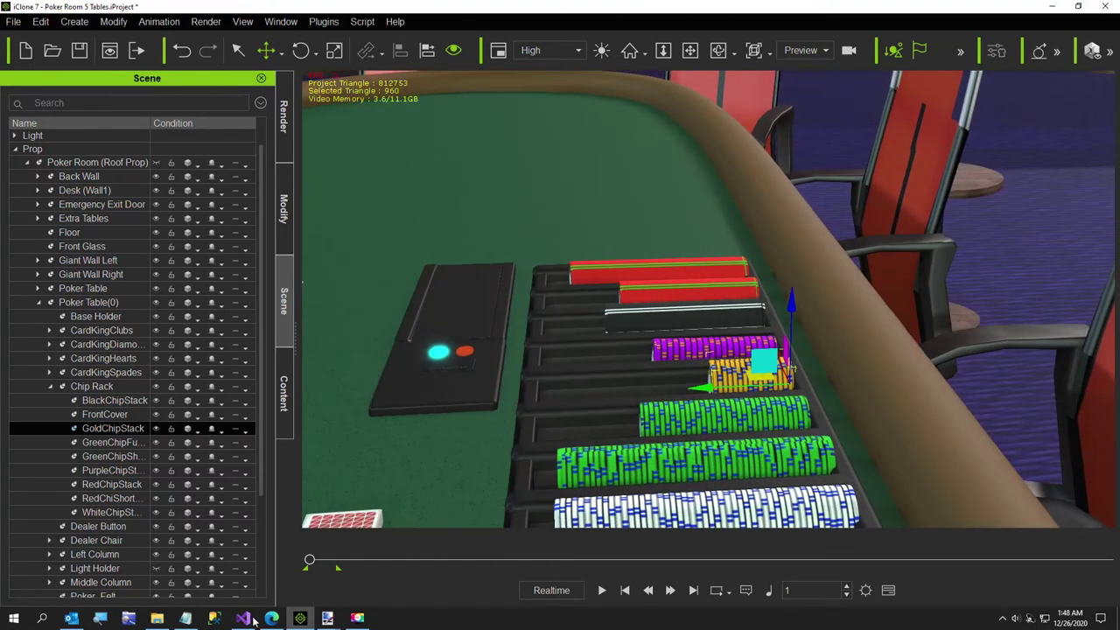
left_click(162, 619)
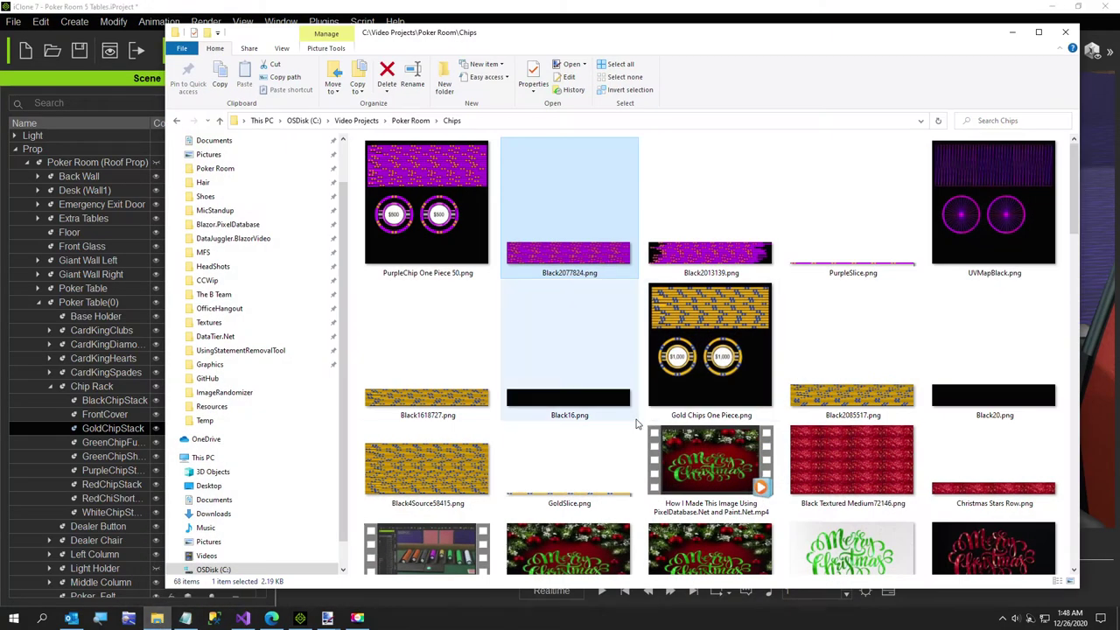
scroll(653, 436, "down", 15)
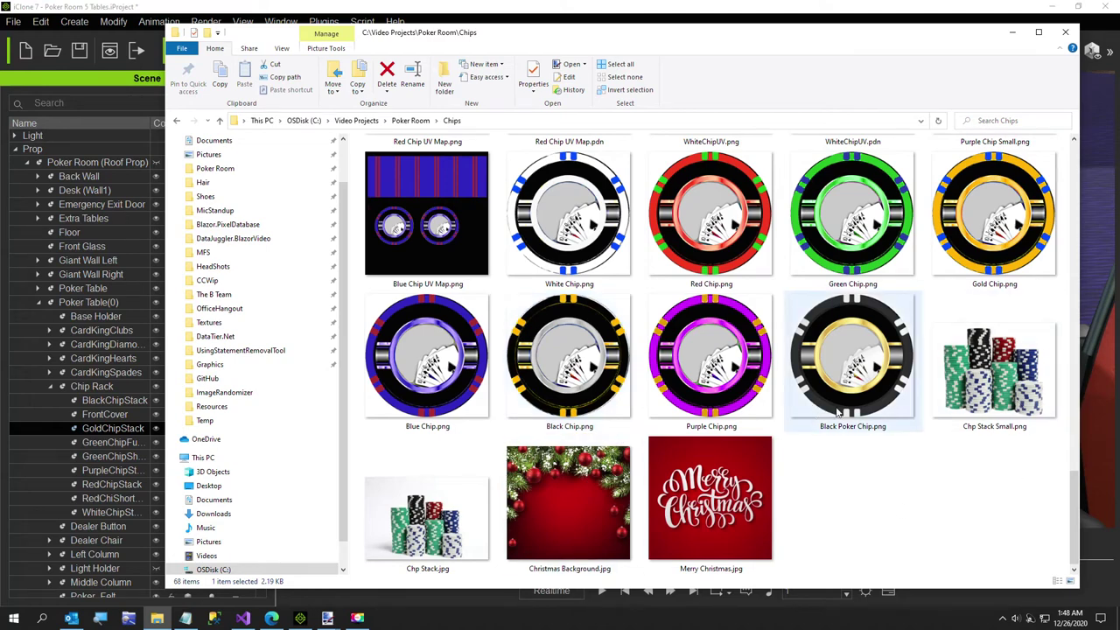
scroll(838, 411, "up", 3)
scroll(834, 416, "down", 3)
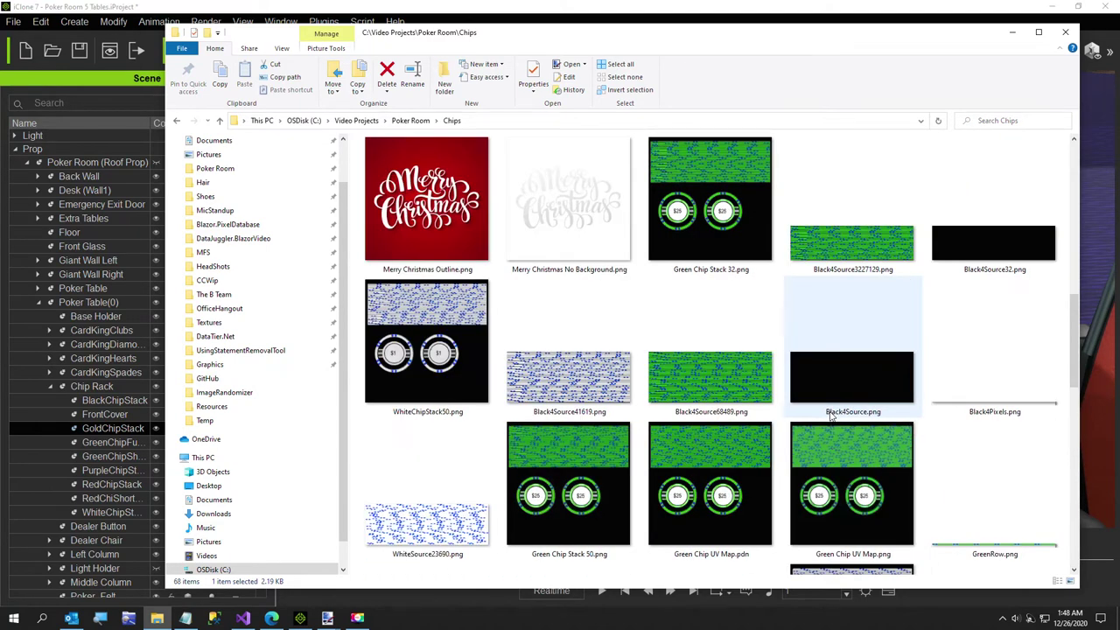
scroll(827, 418, "up", 5)
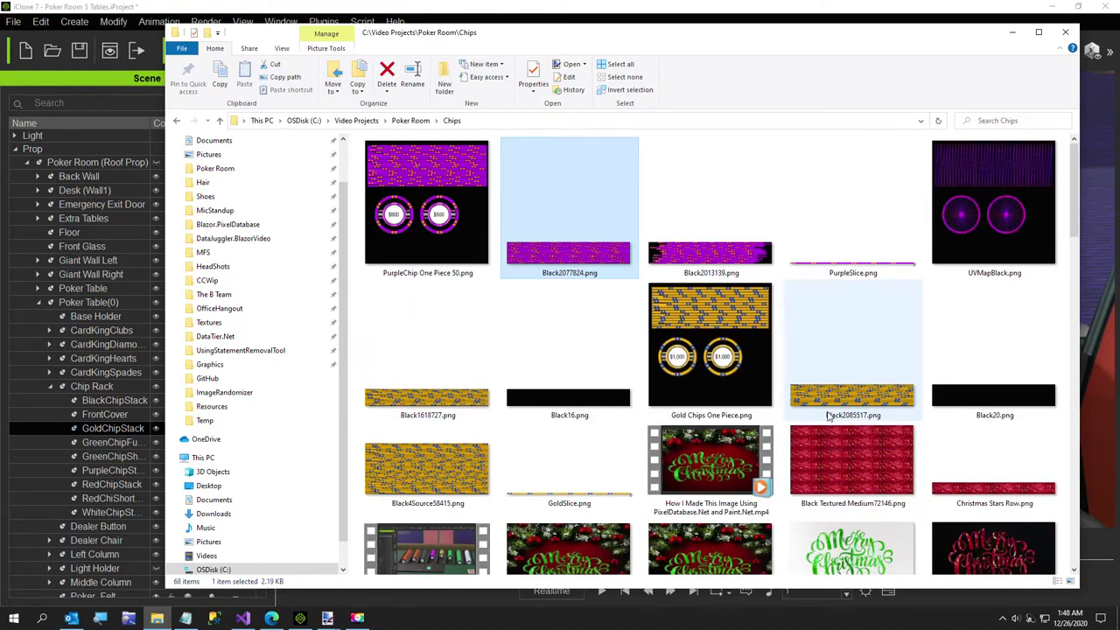
scroll(564, 425, "down", 5)
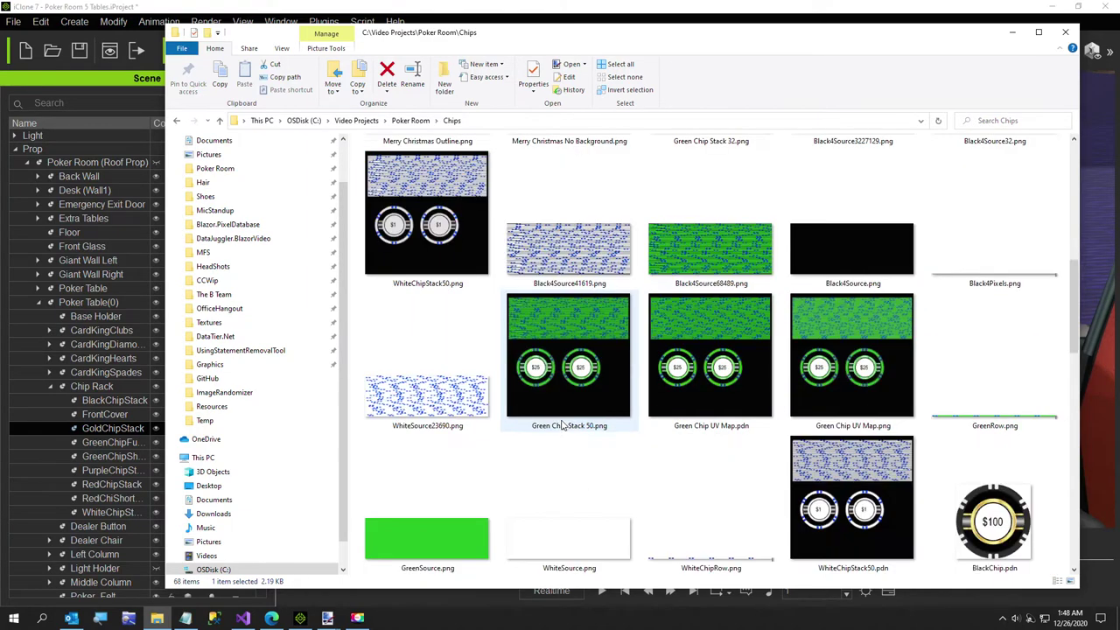
scroll(564, 425, "down", 8)
scroll(565, 424, "up", 8)
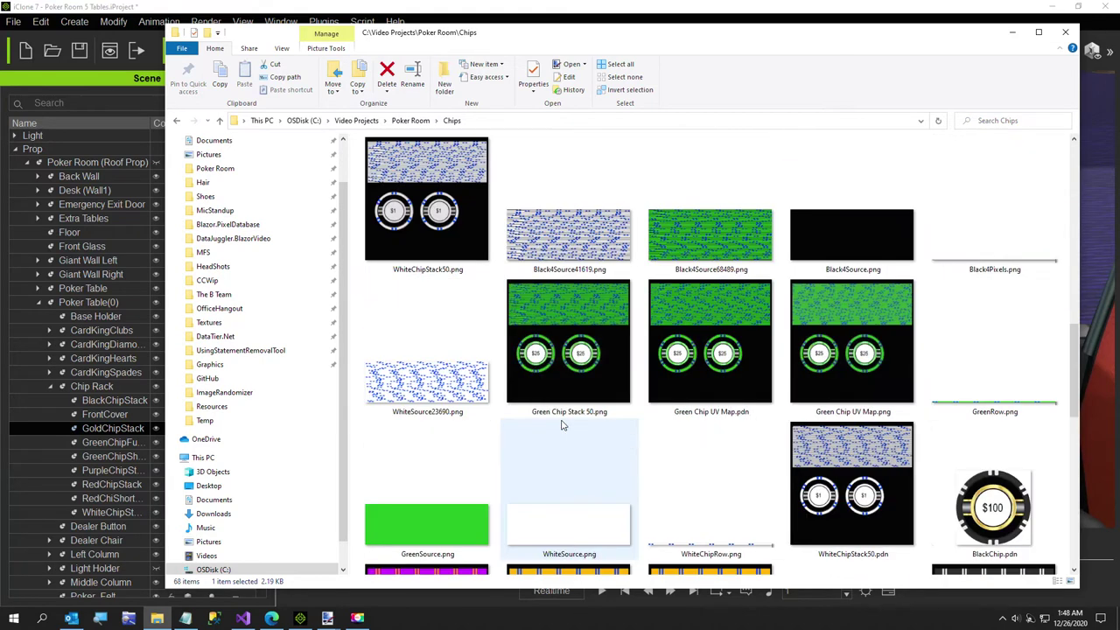
left_click(853, 241)
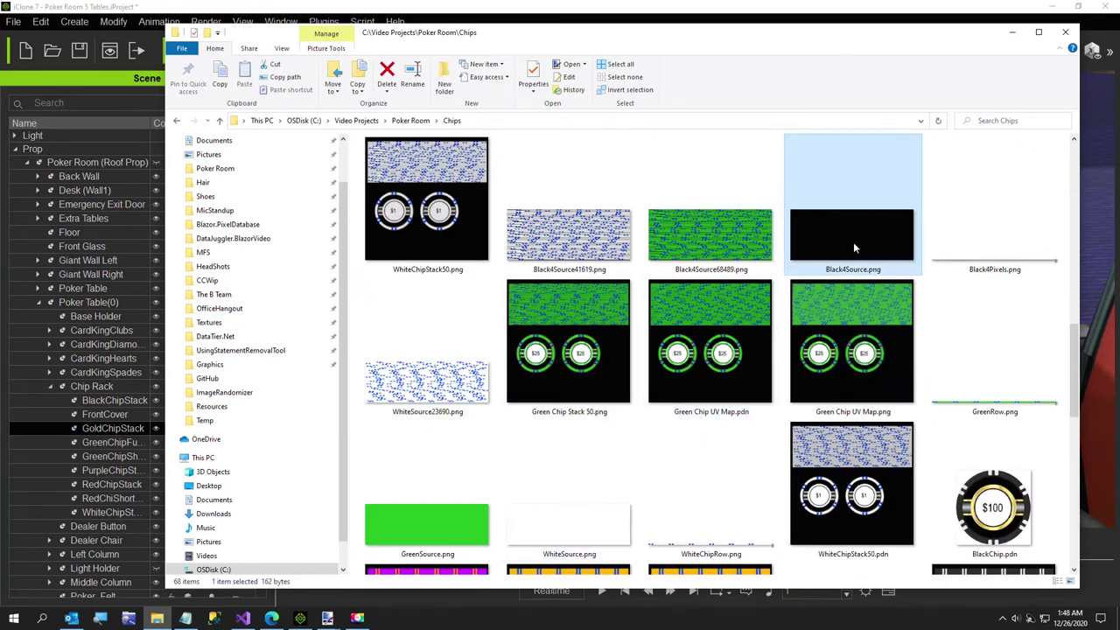
double_click(854, 247)
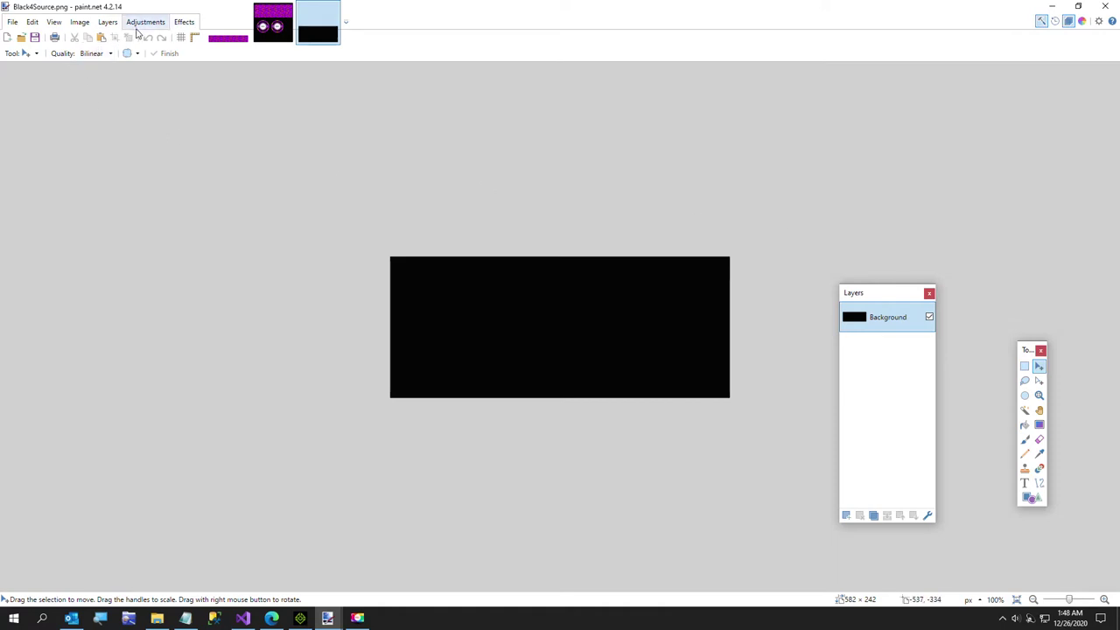
Resize the black source image to a height of 192 pixels, keeping the width at 582 pixels
left_click(80, 22)
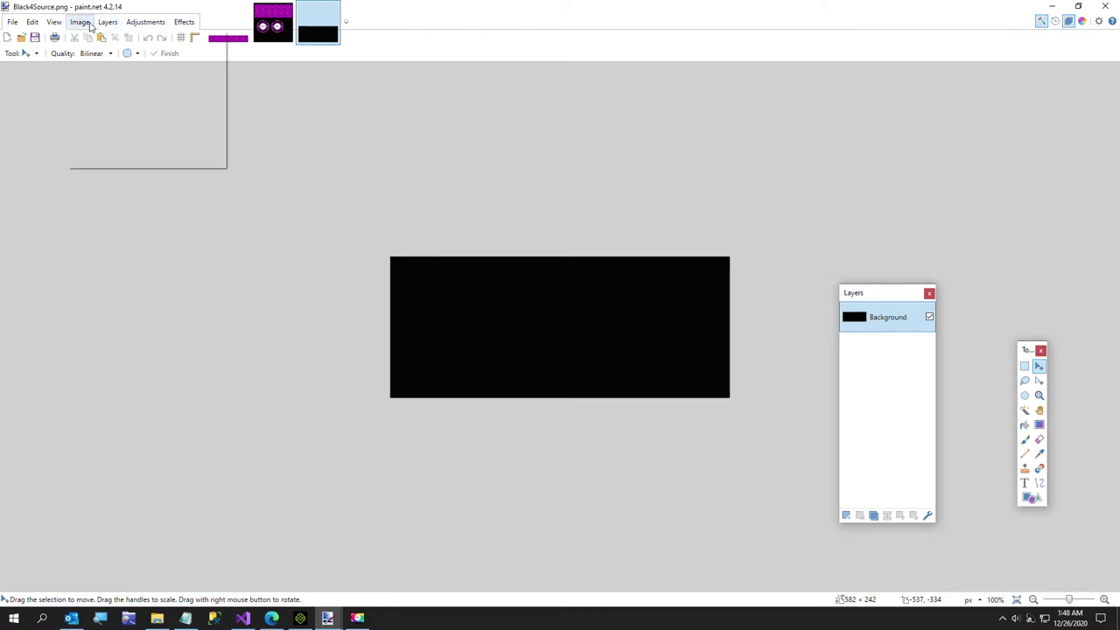
left_click(93, 50)
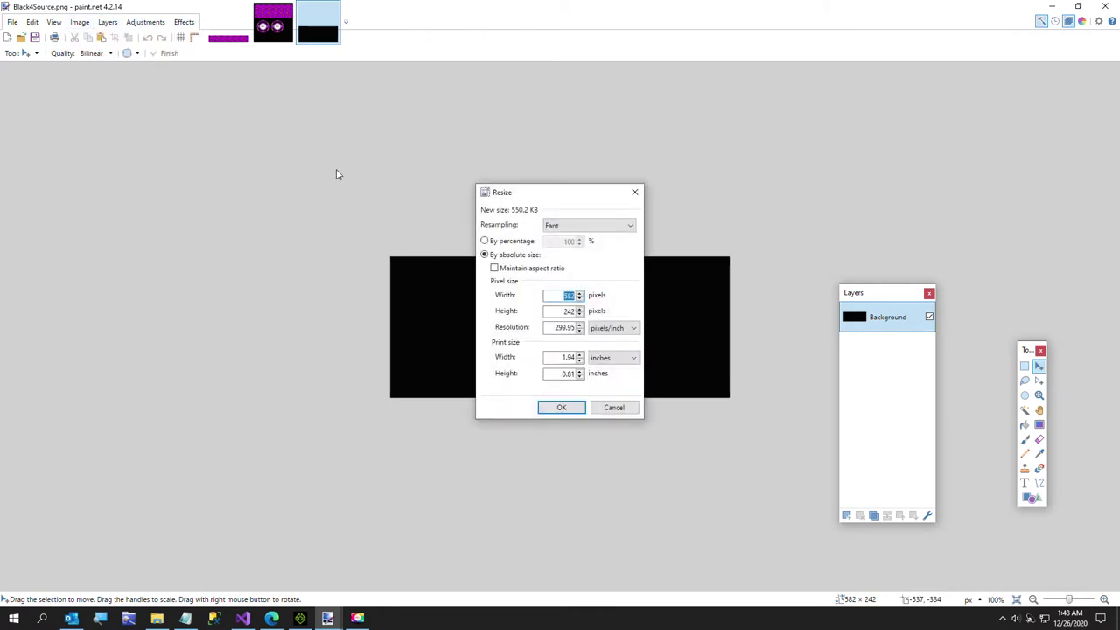
type("9")
left_click(560, 407)
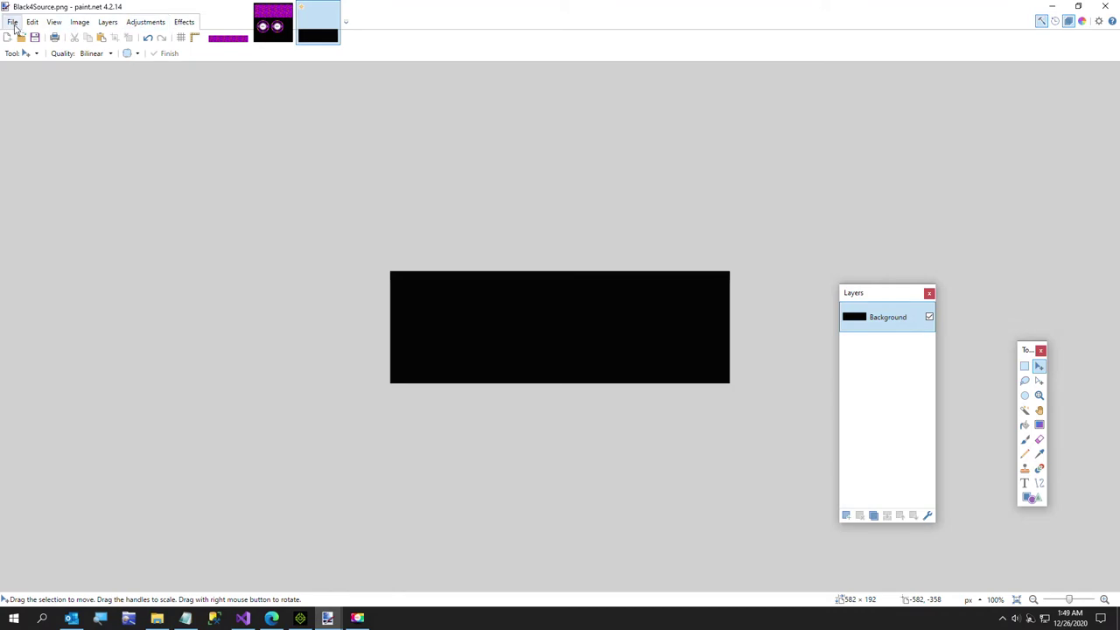
Save the resized black image as a separate PNG named BlaclSource.192 in the Chips folder with the default save settings
left_click(13, 22)
left_click(35, 110)
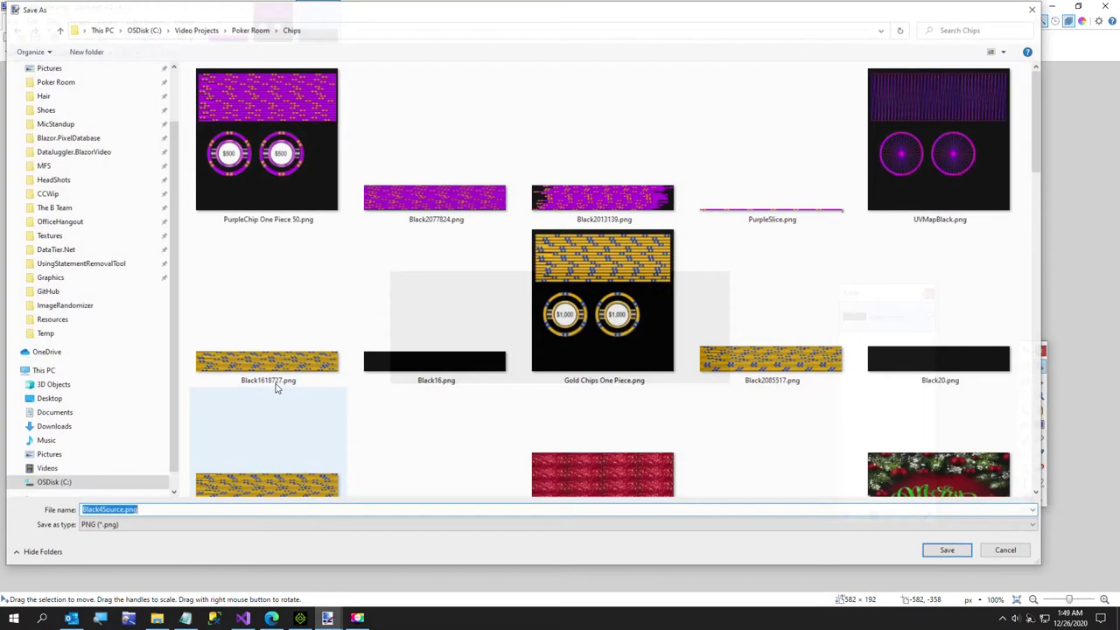
left_click(170, 509)
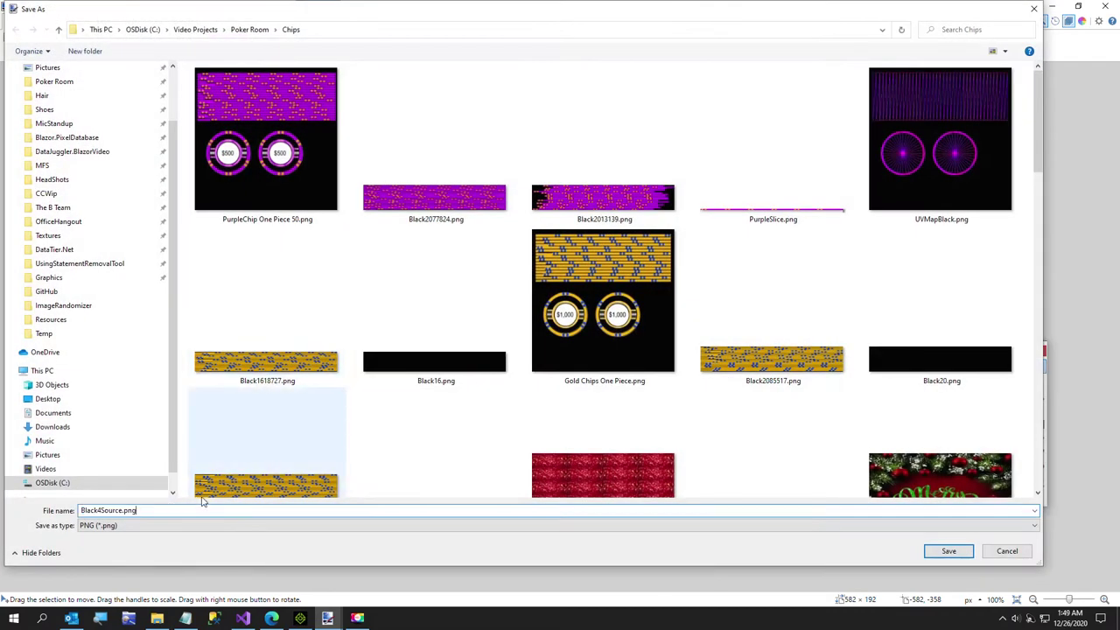
key("BackSpace")
key("BackSpace")
key("BackSpace")
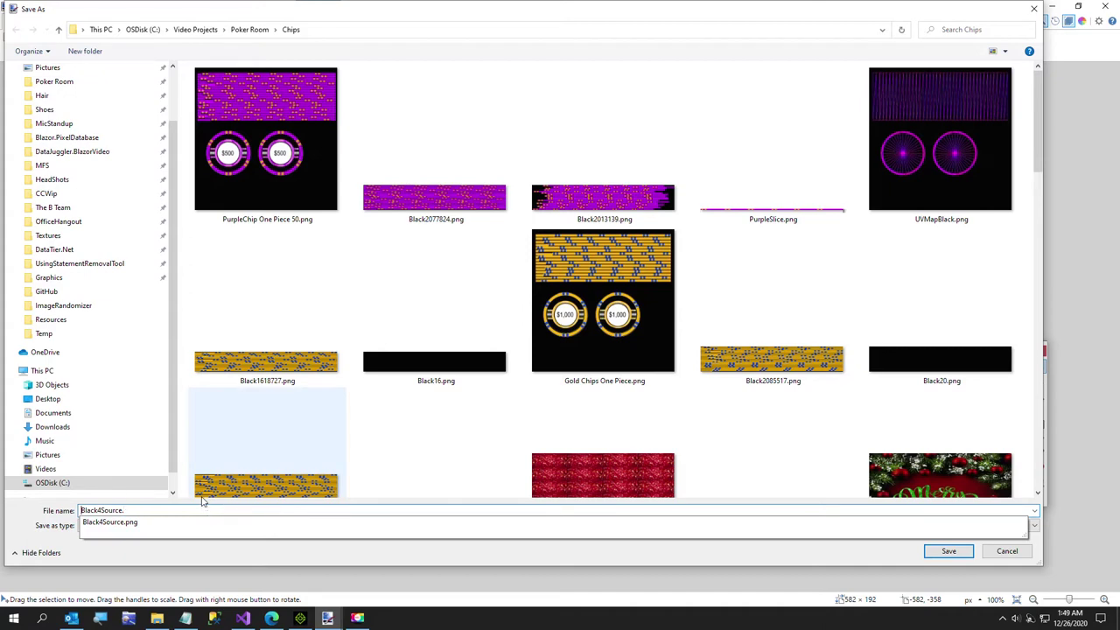
key("Home")
key("Delete")
key("Delete")
key("Delete")
key("Delete")
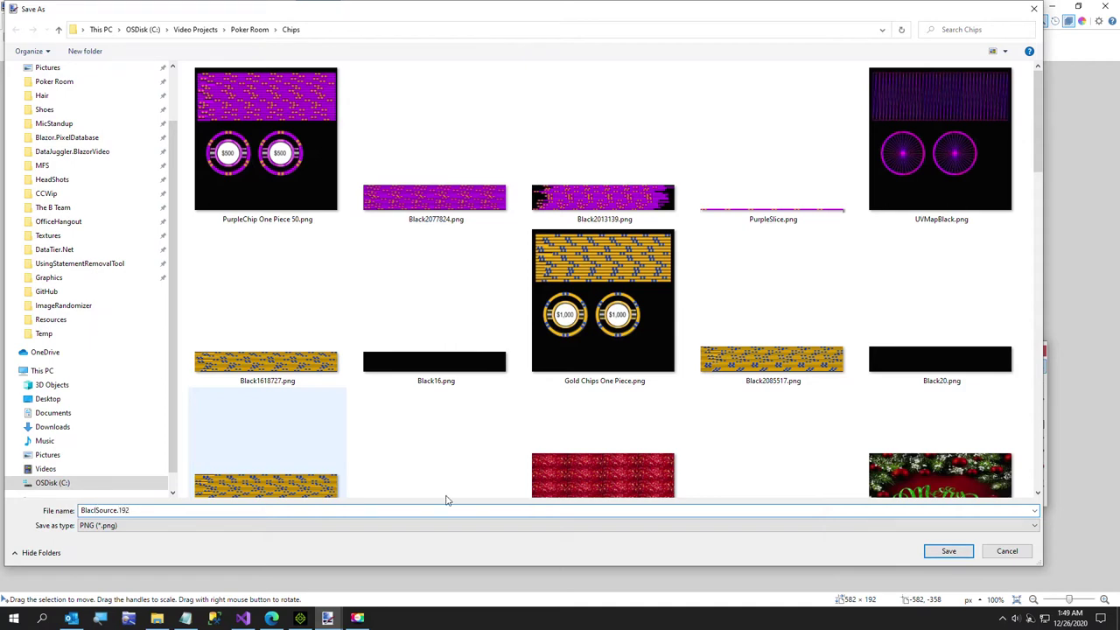
left_click(949, 552)
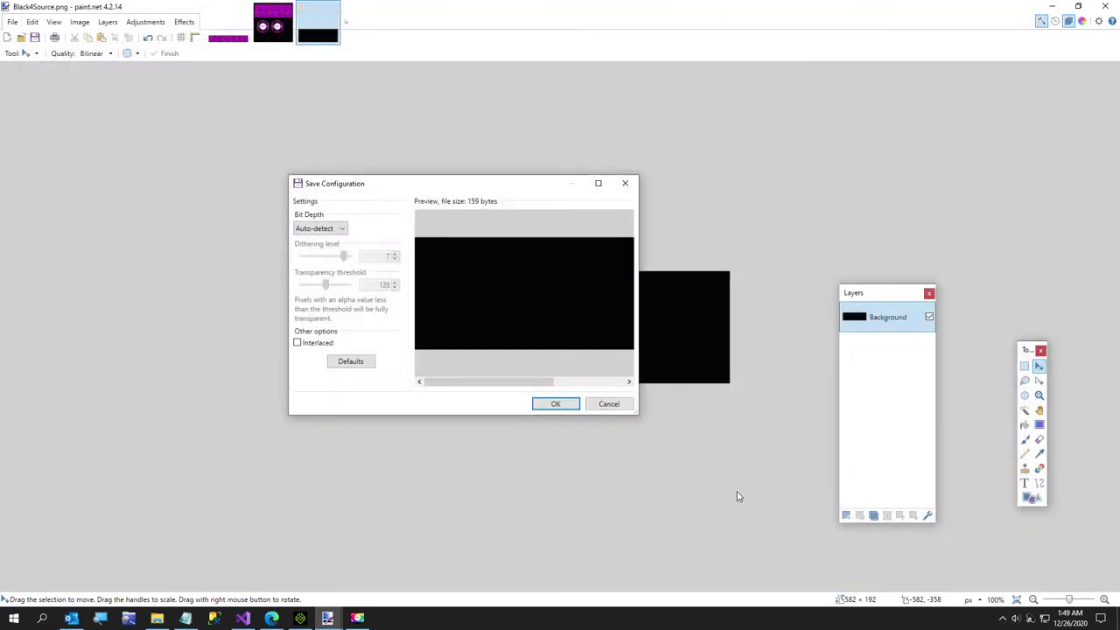
left_click(555, 404)
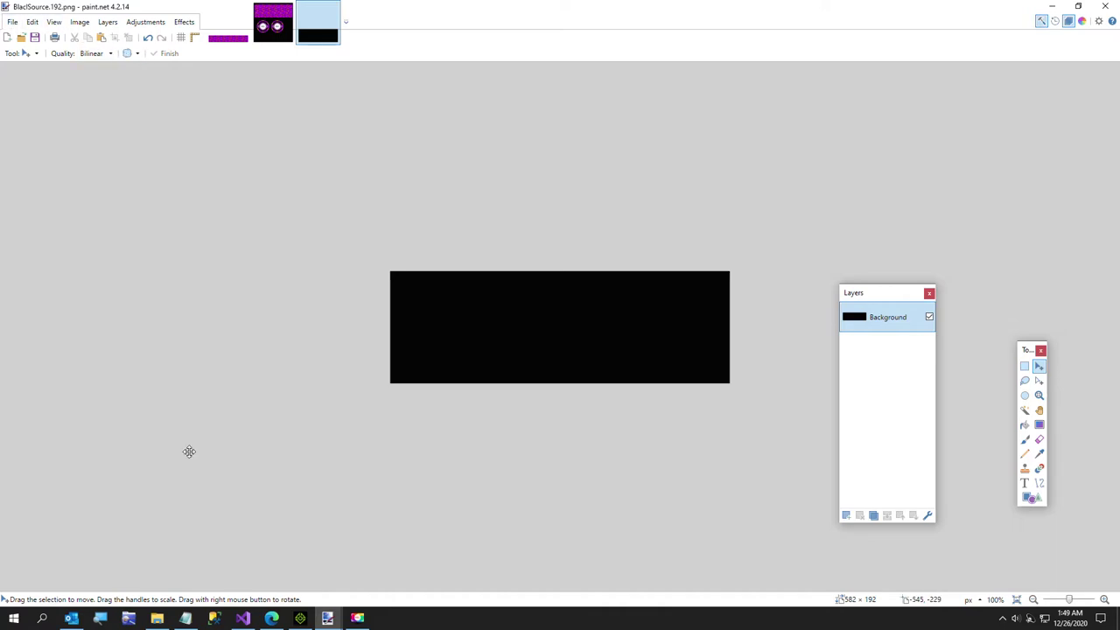
Return to the Chips folder and open BlackChipUV.png in paint.net
left_click(297, 619)
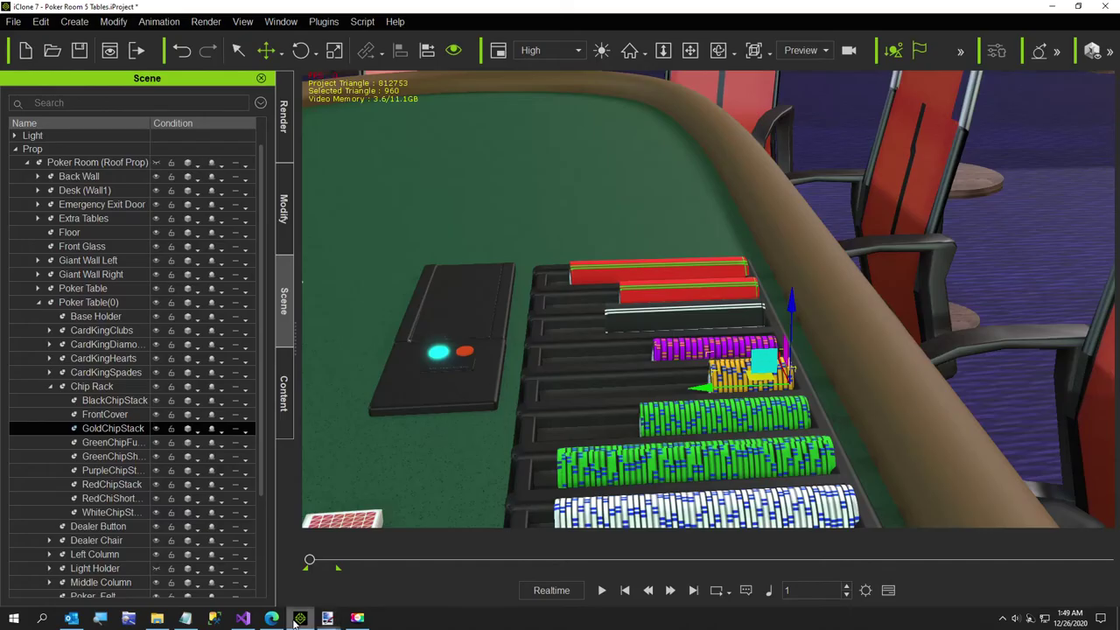
left_click(156, 619)
scroll(568, 365, "down", 3)
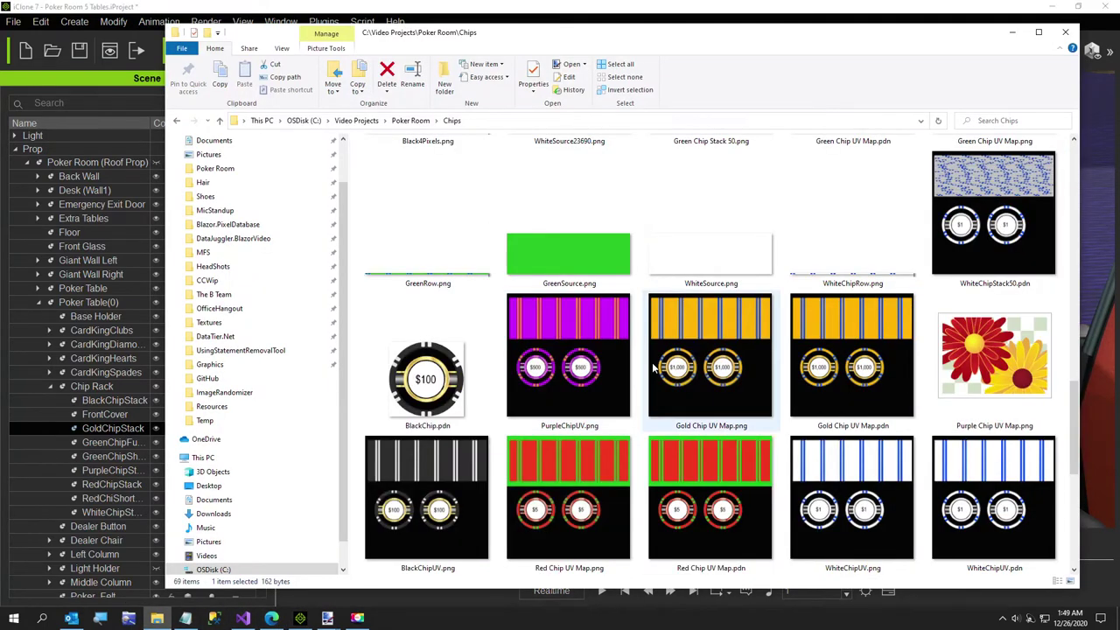
double_click(435, 477)
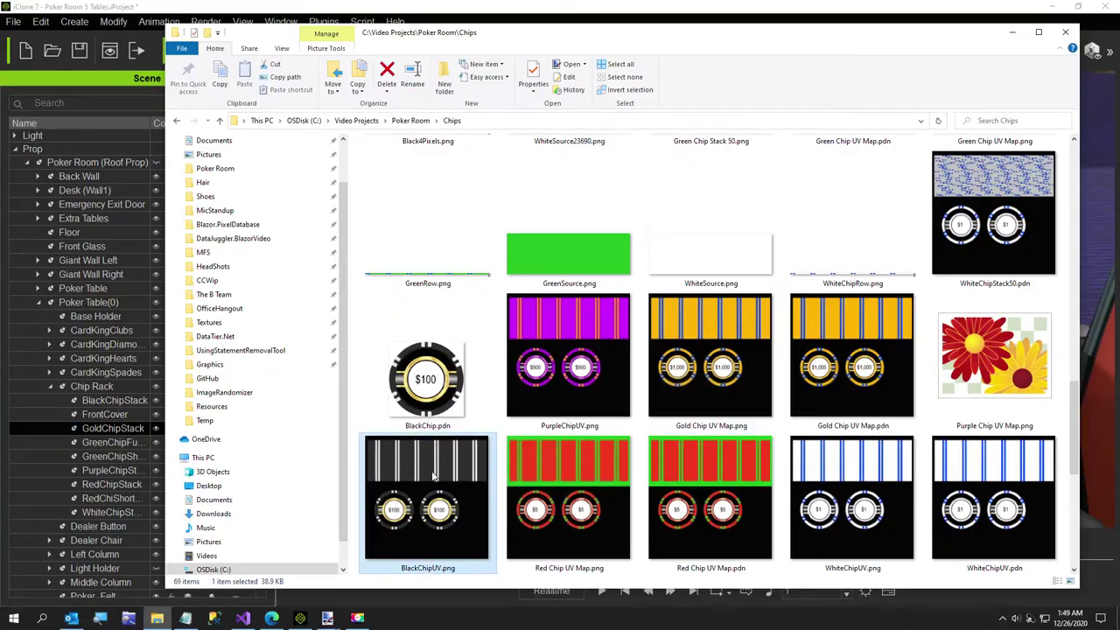
Select a strip 493 × 2 pixels along the upper edge of the gray-and-white striped band, starting at its corner at 13, 19
left_click(1024, 365)
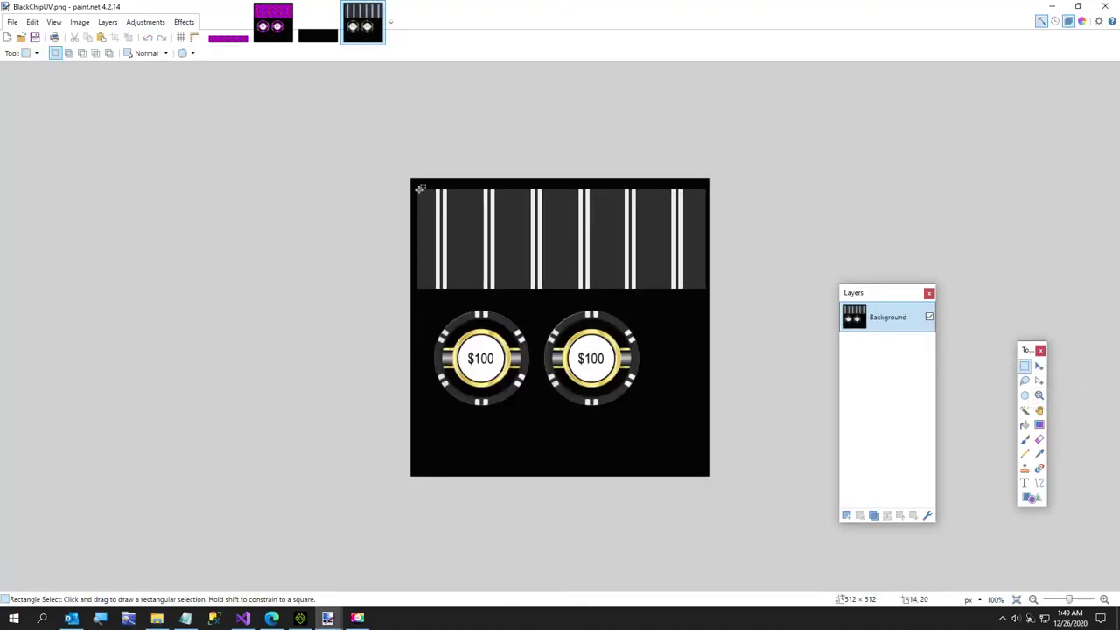
left_click_drag(419, 190, 707, 191)
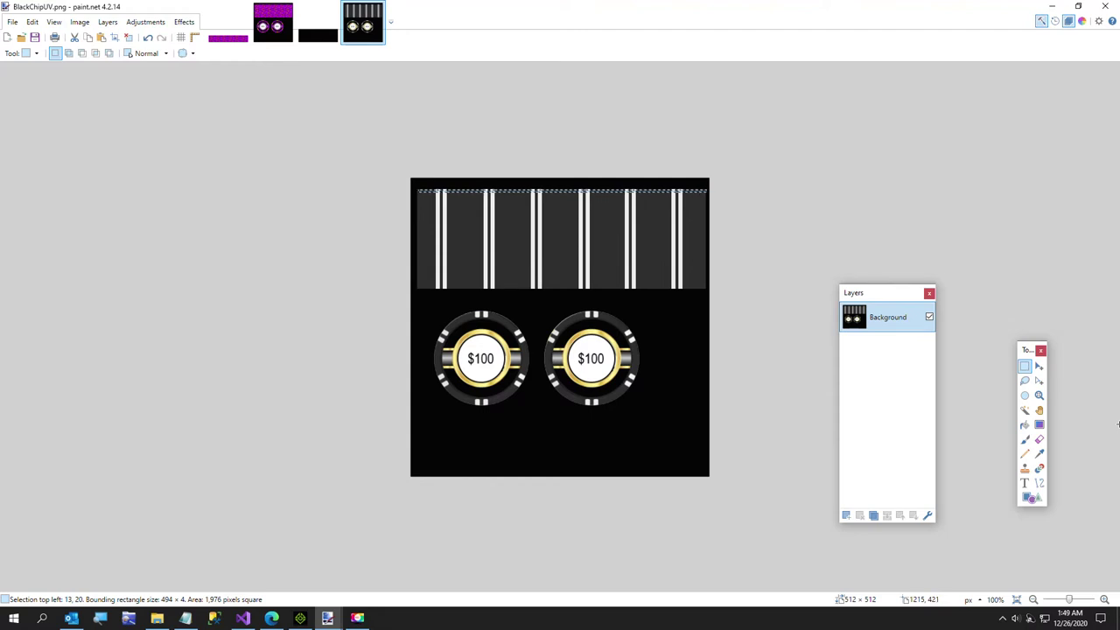
left_click(1039, 380)
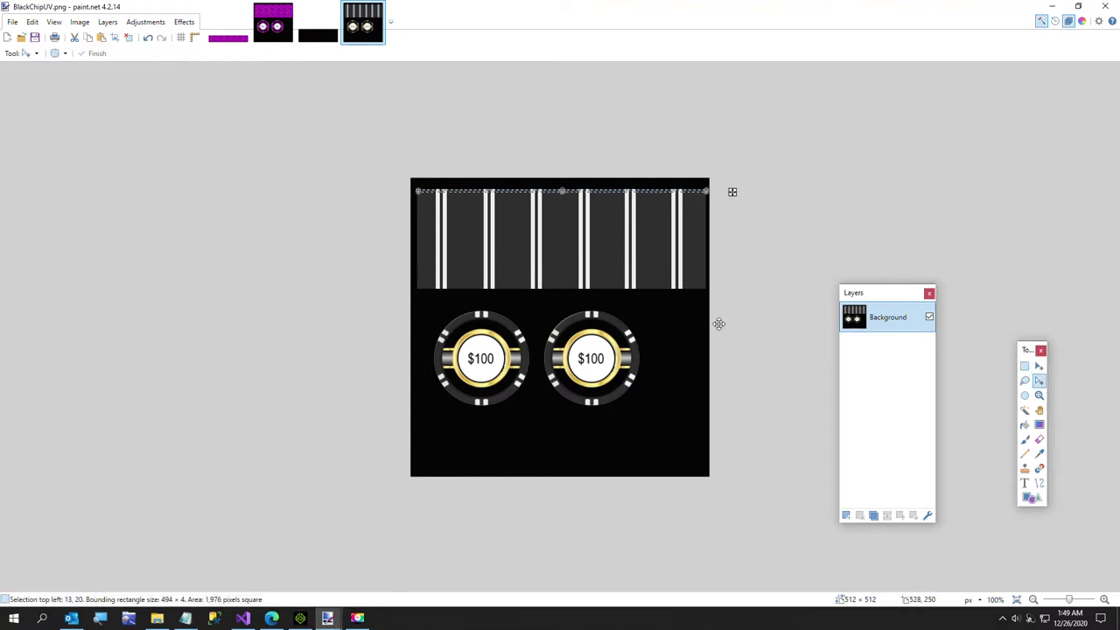
scroll(726, 323, "up", 3, "ctrl")
scroll(583, 313, "up", 3)
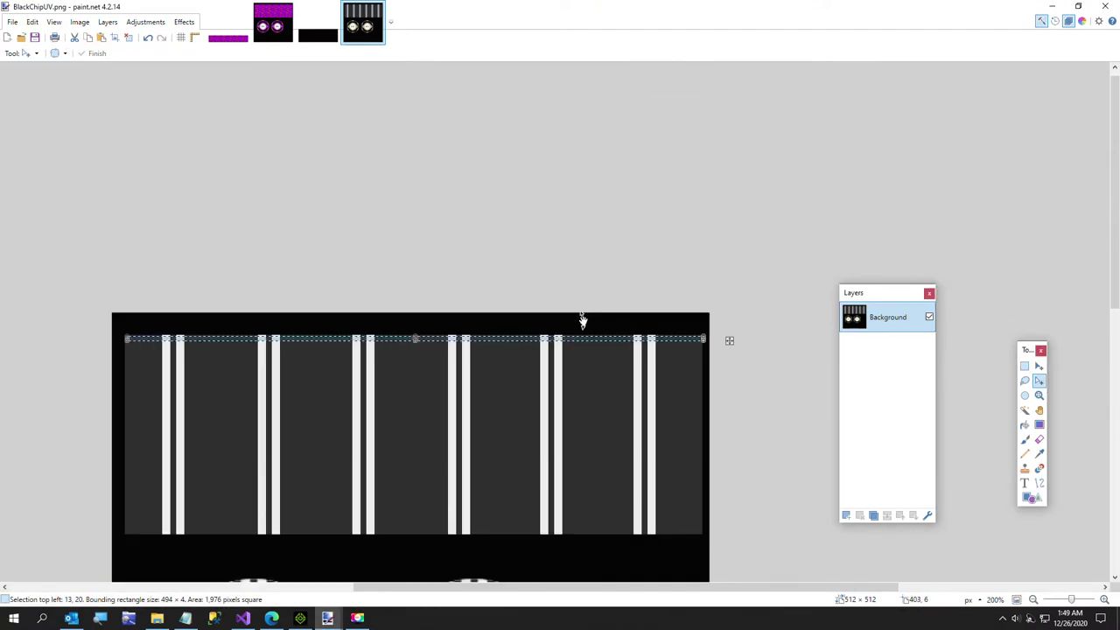
scroll(697, 344, "up", 3, "ctrl")
scroll(697, 347, "up", 2)
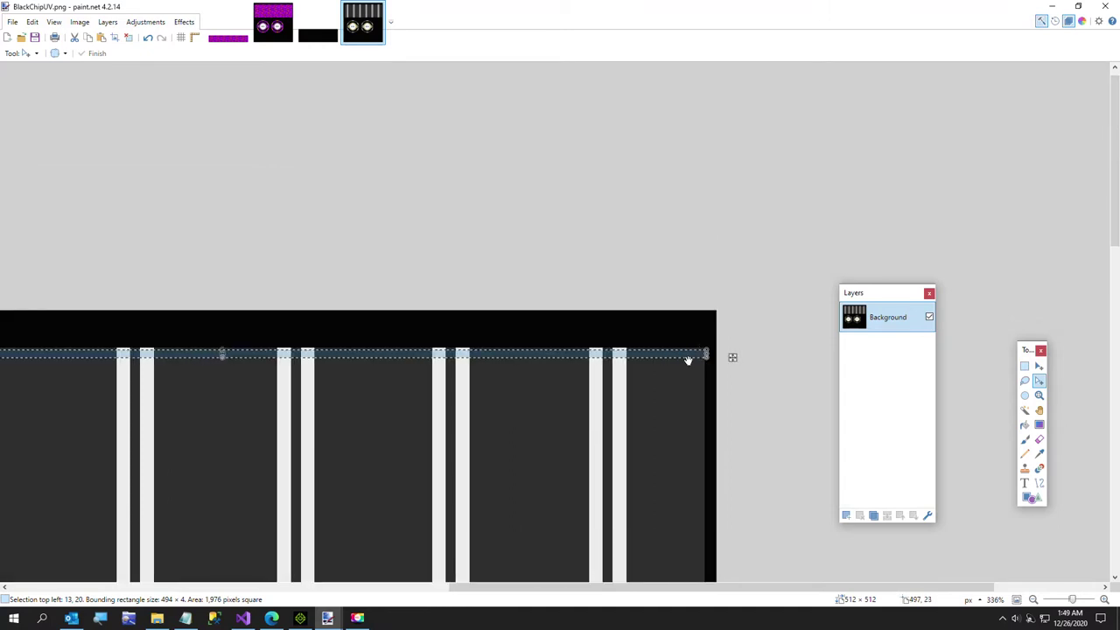
scroll(678, 376, "up", 4, "ctrl")
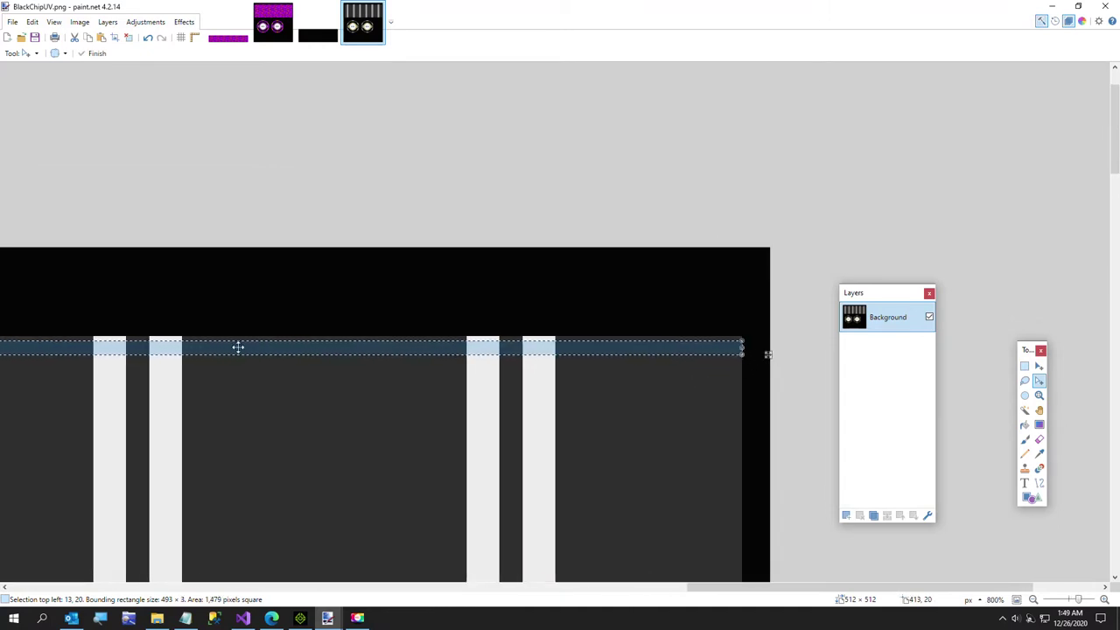
left_click_drag(737, 589, 452, 588)
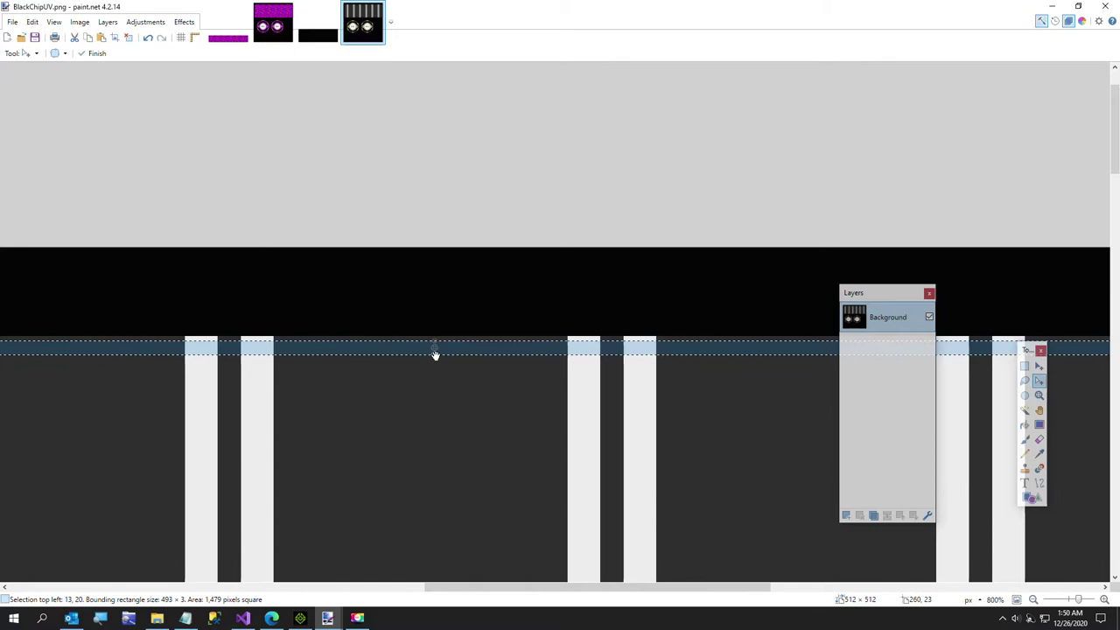
left_click_drag(434, 347, 438, 338)
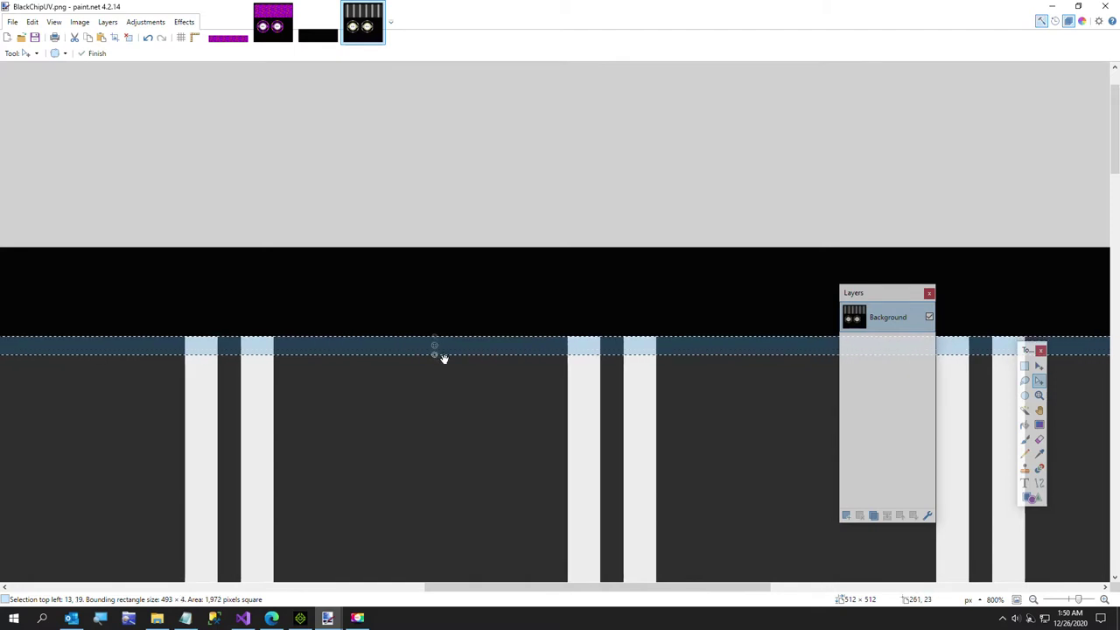
left_click_drag(435, 355, 437, 343)
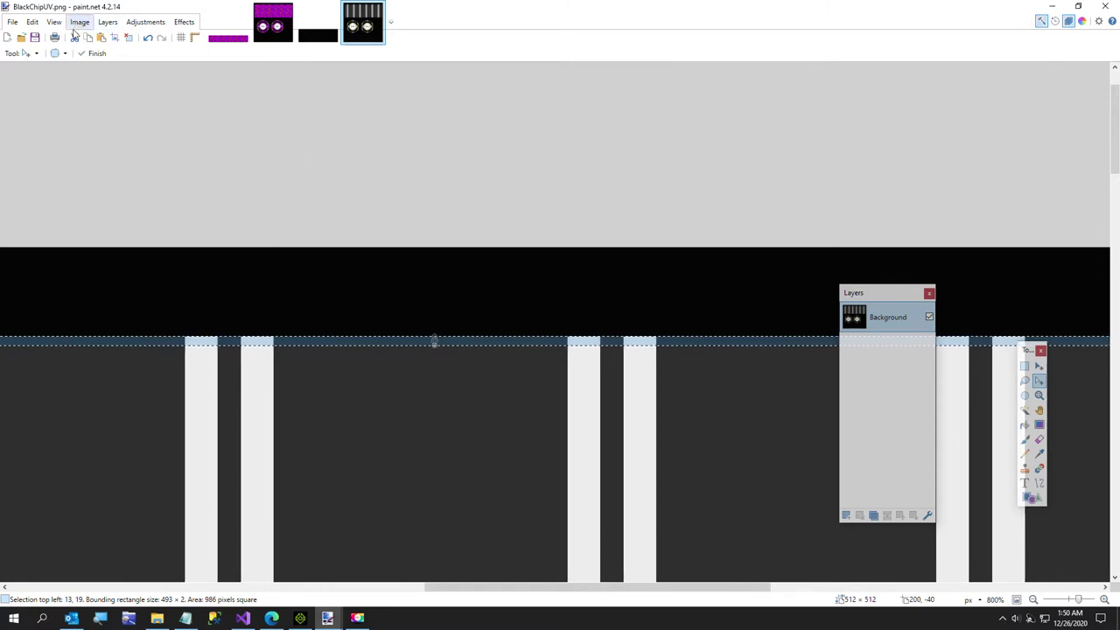
left_click(13, 21)
left_click(24, 36)
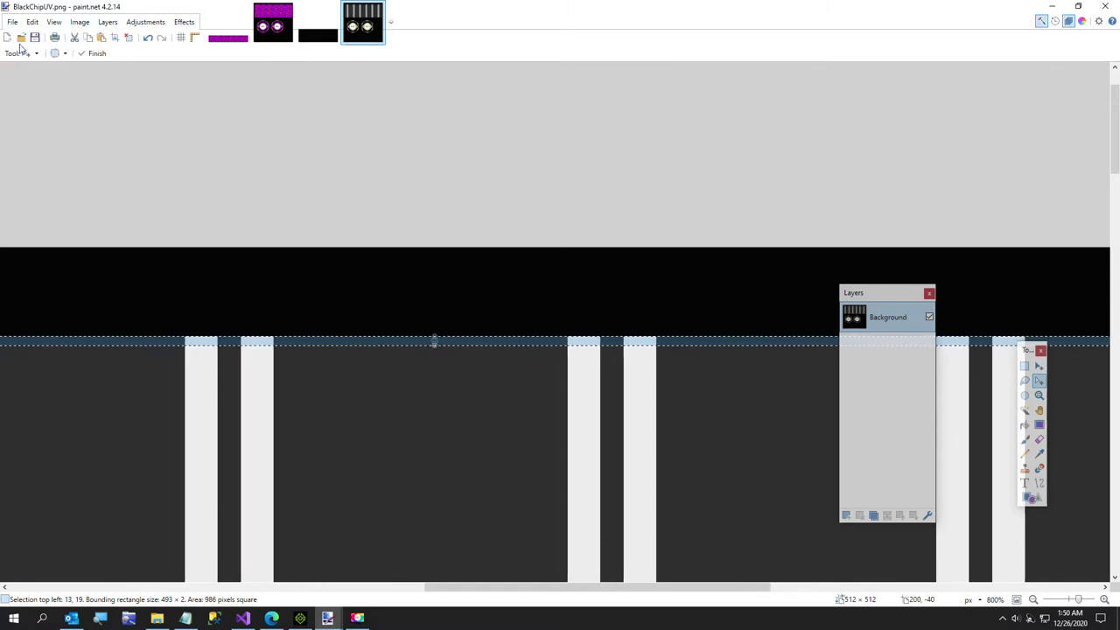
left_click(606, 379)
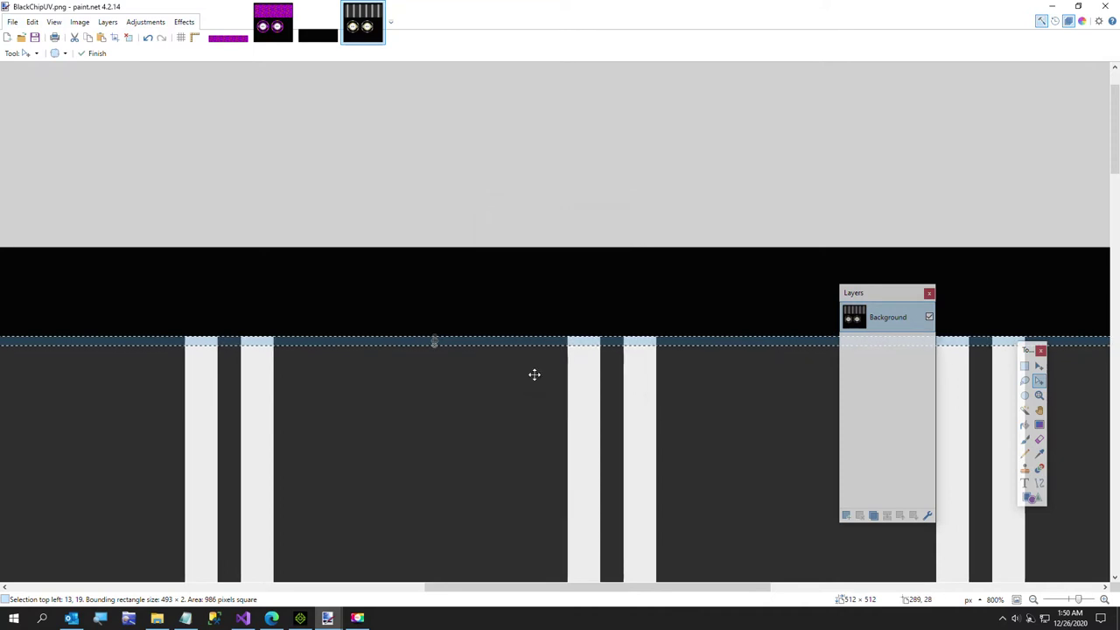
Extend the selected strip downward to 493 × 4 pixels and crop the image to the selection
left_click_drag(432, 345, 431, 352)
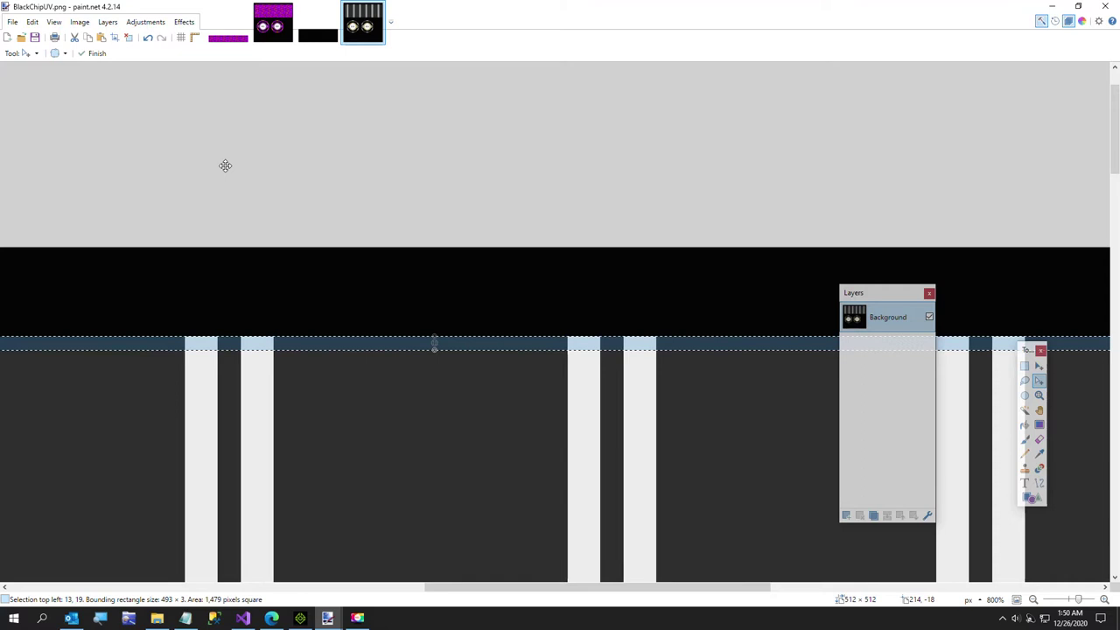
left_click(12, 22)
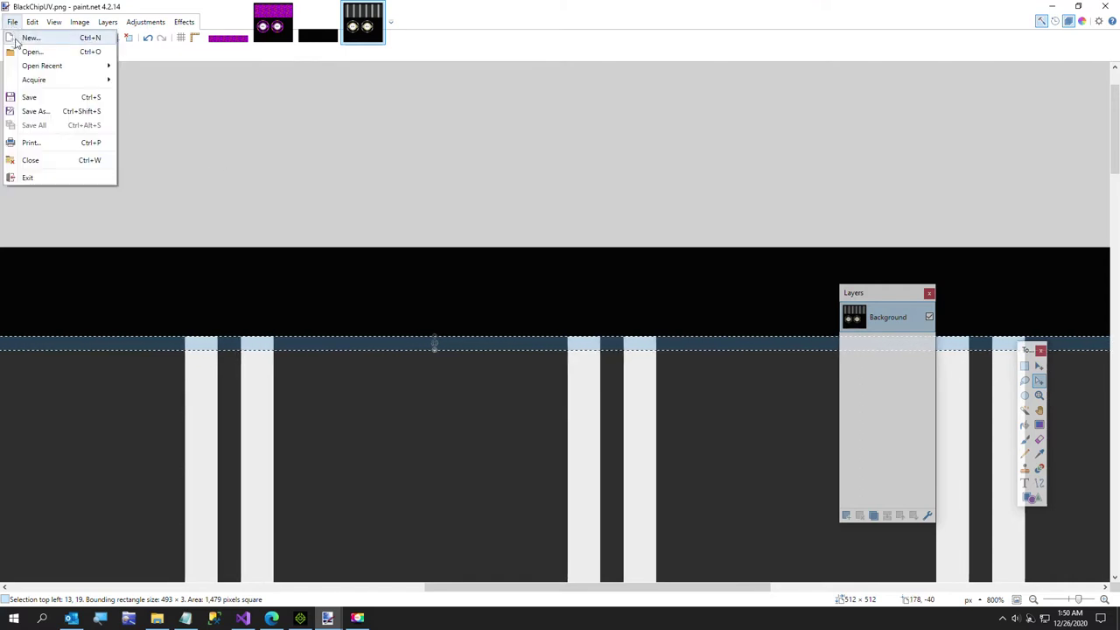
left_click(26, 36)
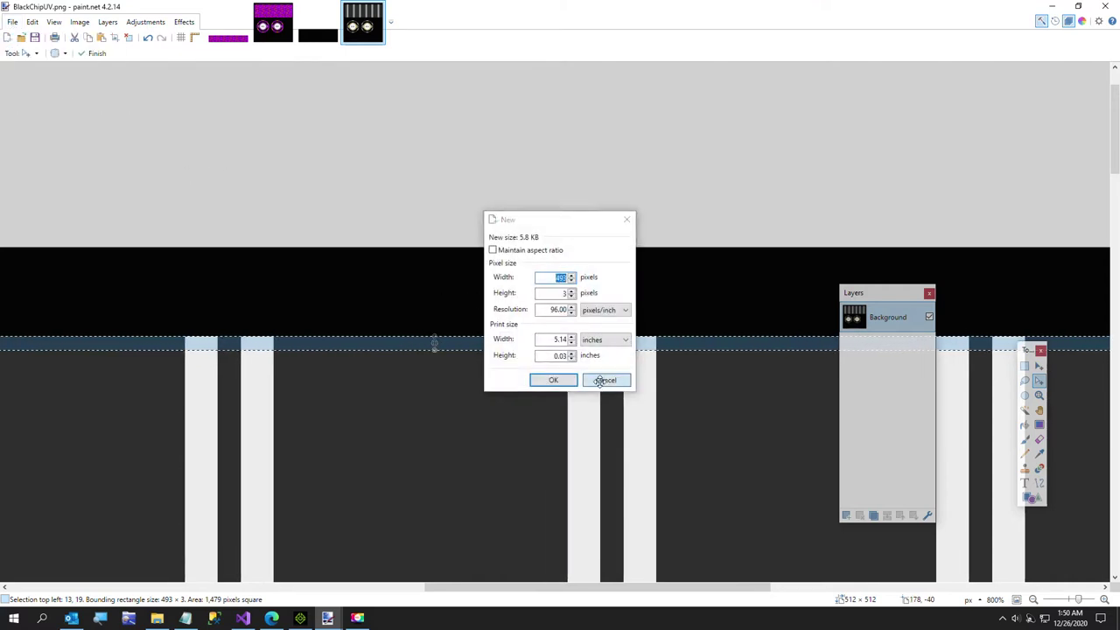
key("Escape")
left_click_drag(435, 341, 430, 358)
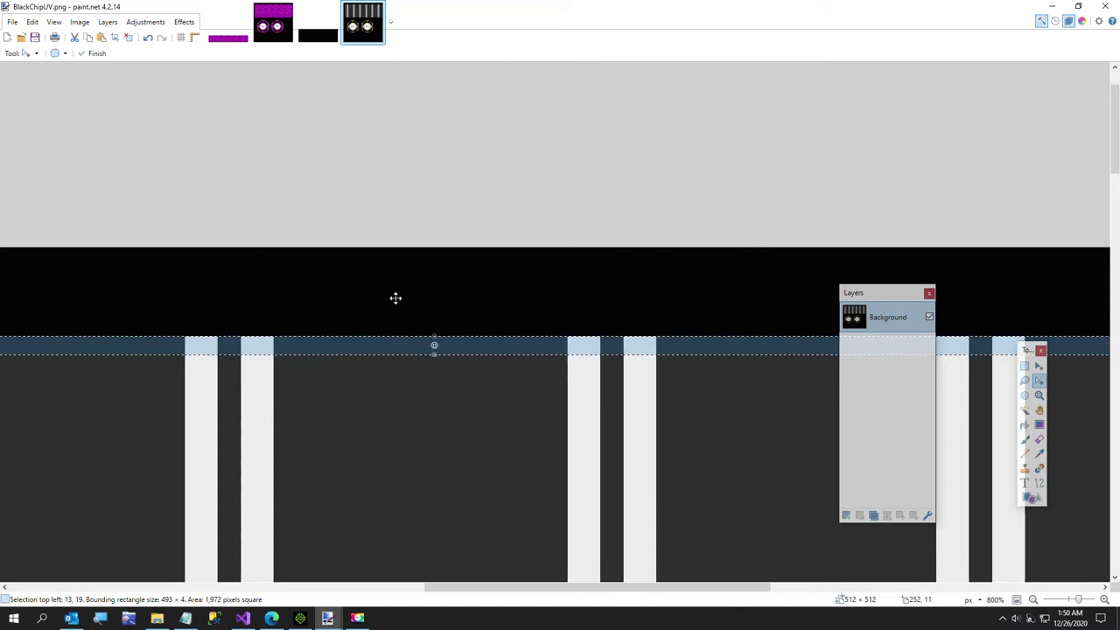
left_click(80, 22)
left_click(87, 37)
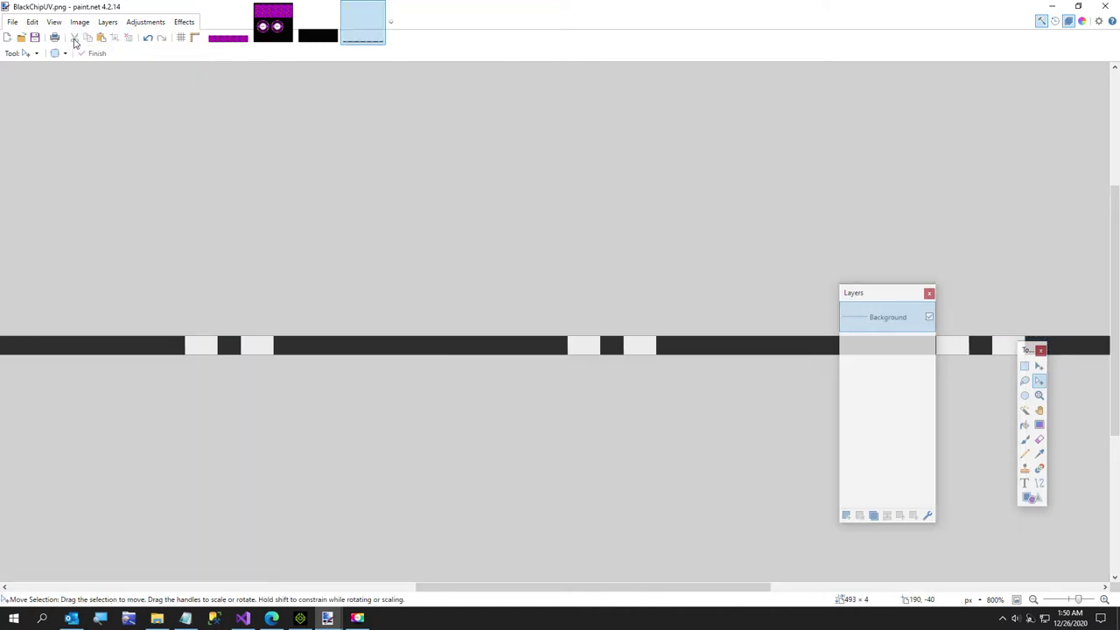
Select the entire cropped strip and check its pixel dimensions in the new-image settings without creating an image
key("ctrl+a")
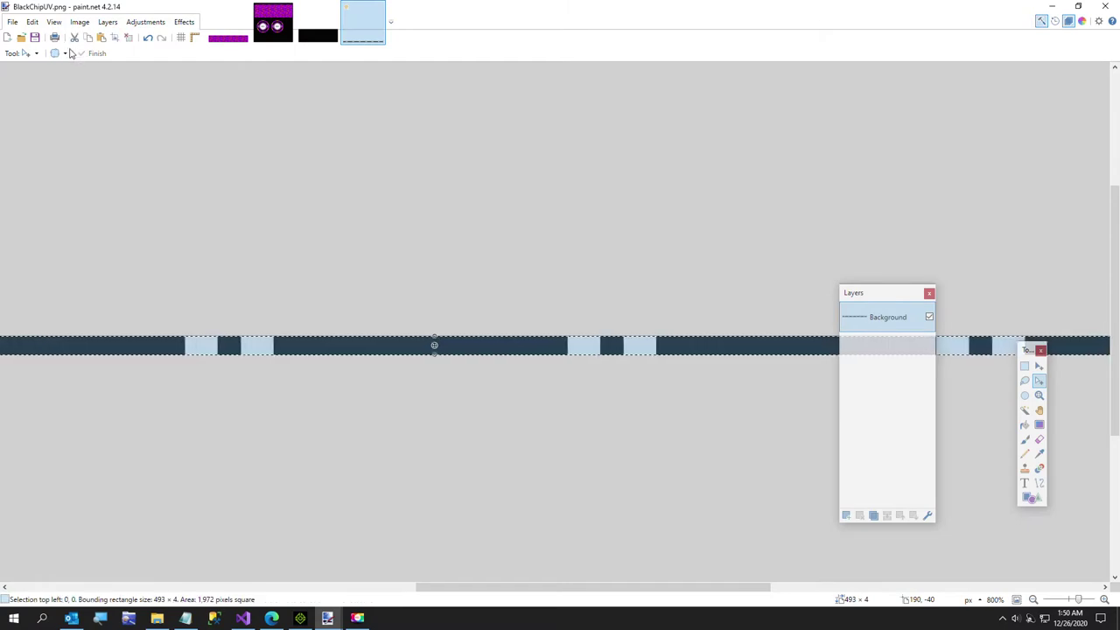
left_click(11, 22)
left_click(18, 38)
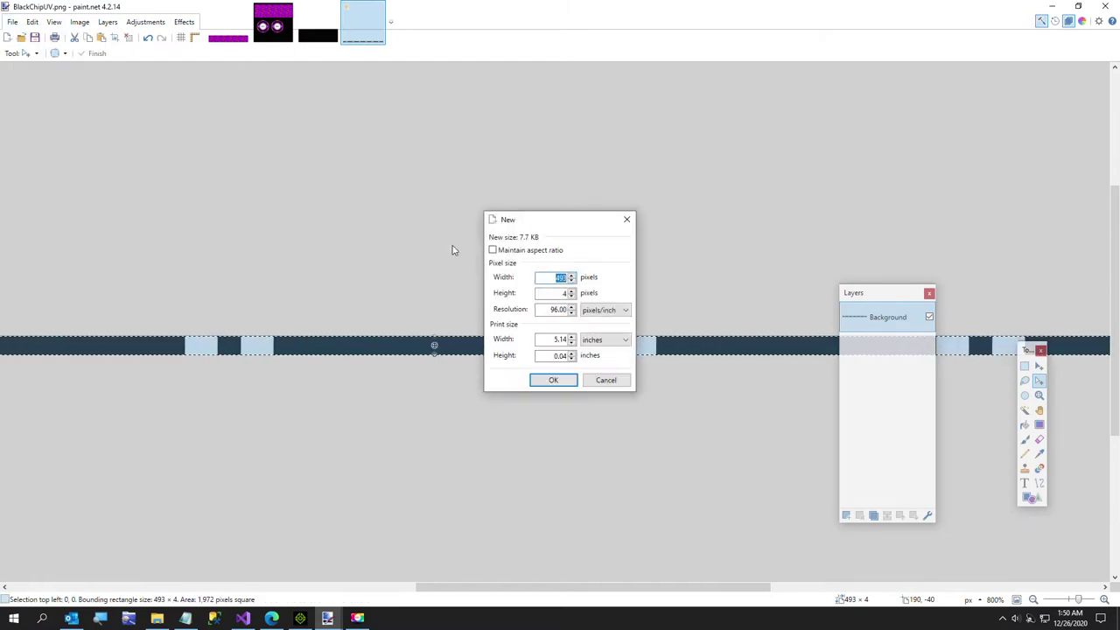
left_click(606, 379)
scroll(634, 396, "down", 6, "ctrl")
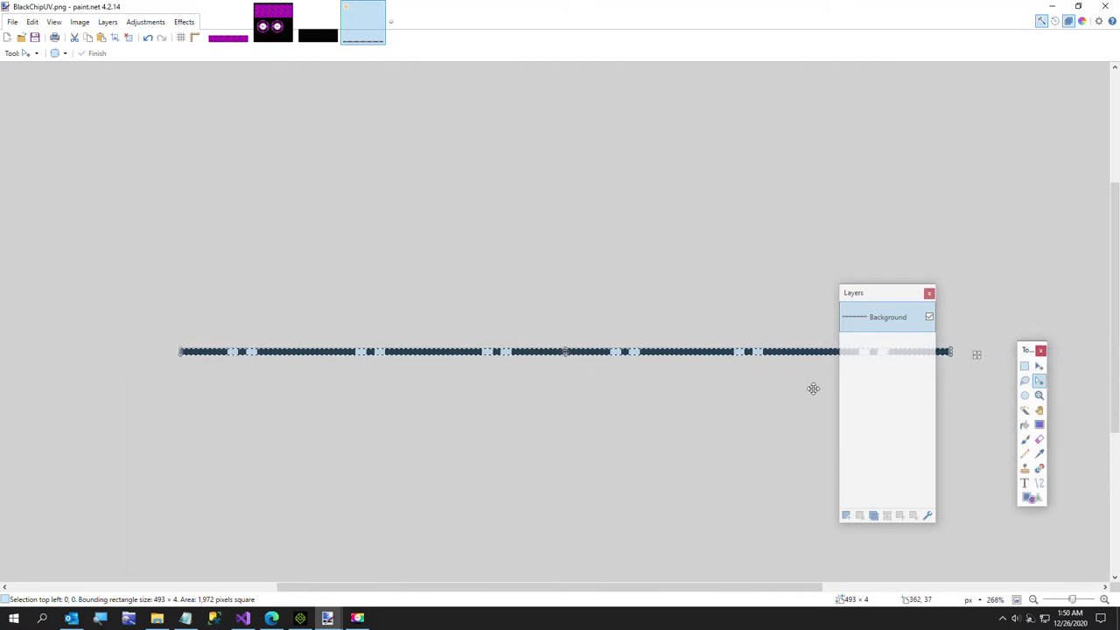
Clear the selection on the strip and move the Layers window away from it
left_click(1025, 366)
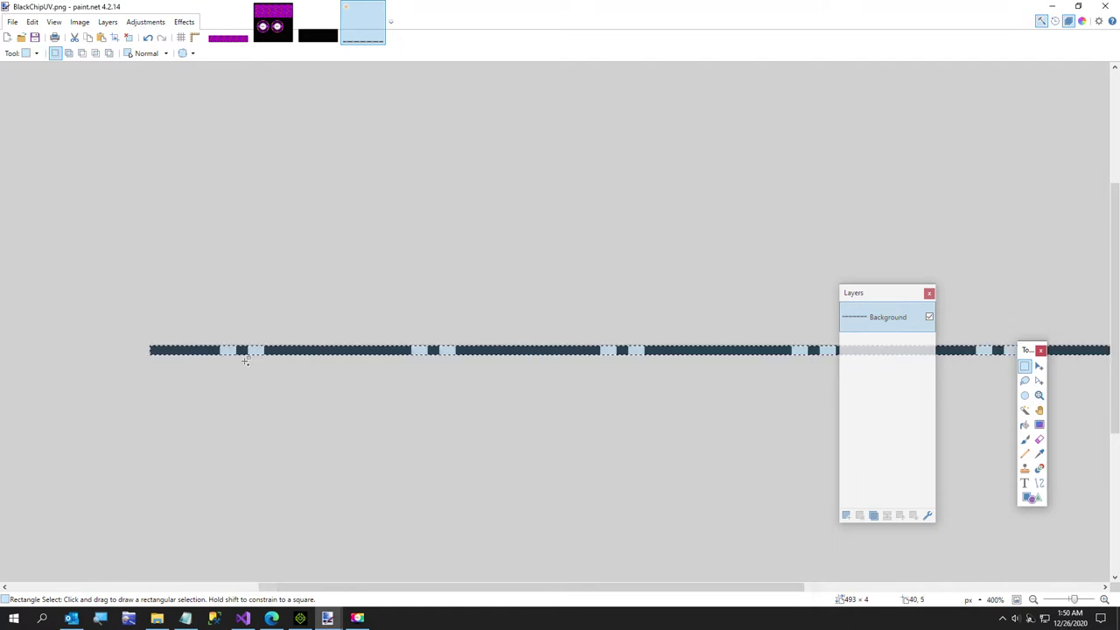
left_click_drag(880, 305, 729, 487)
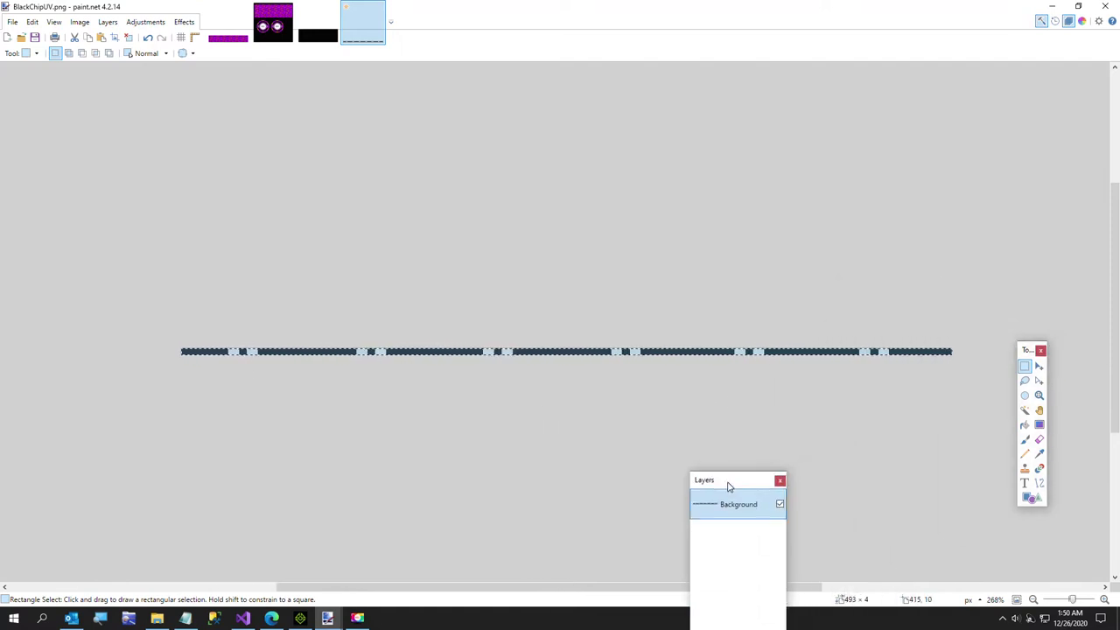
key("ctrl+d")
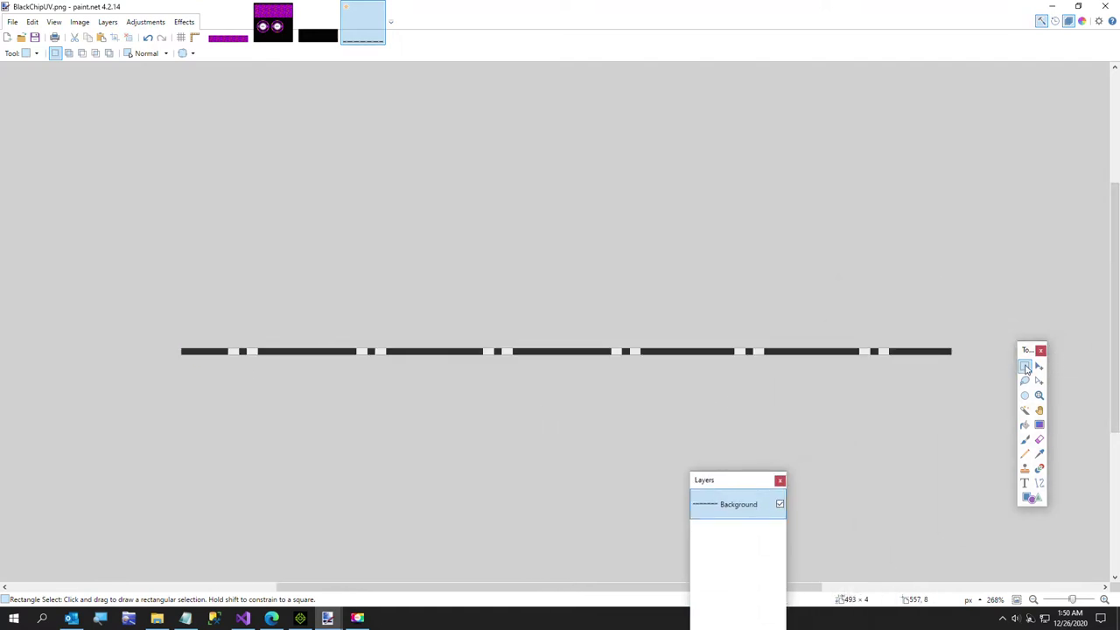
Select the strip from 30 px to its right end, shift those pixels left to start at 1 px, and deselect
left_click_drag(232, 354, 1053, 432)
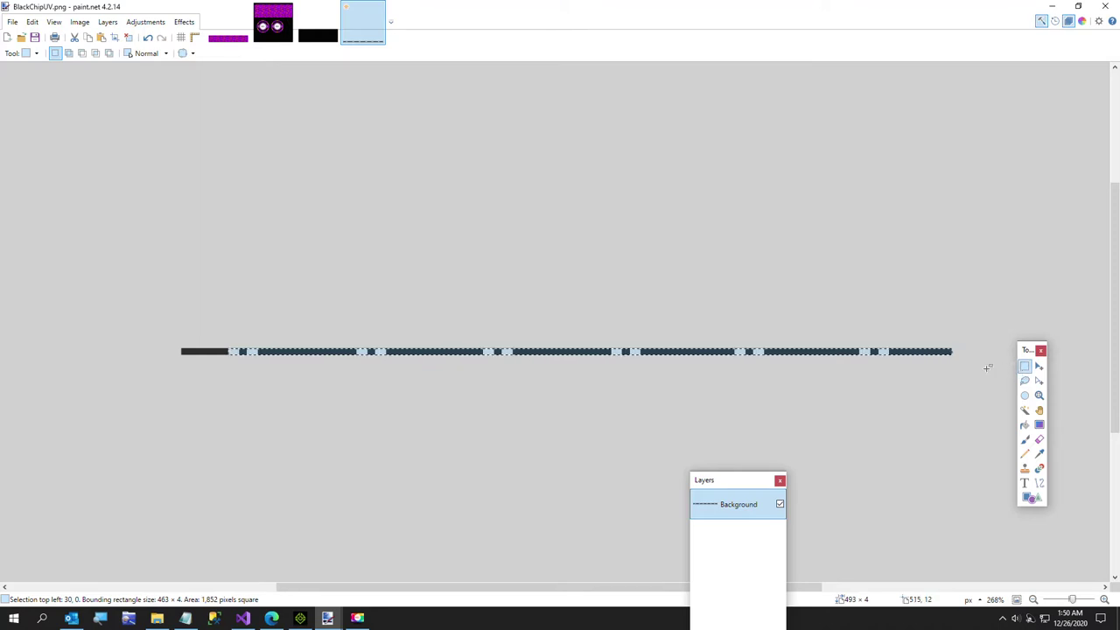
left_click(1039, 365)
key("Left")
key("Left")
key("Left")
key("Left")
key("Left")
key("Left")
key("Left")
key("Left")
key("Left")
key("Left")
key("Left")
key("Left")
key("Left")
key("Left")
key("Left")
key("Left")
key("Left")
key("Left")
key("Left")
key("Left")
key("Left")
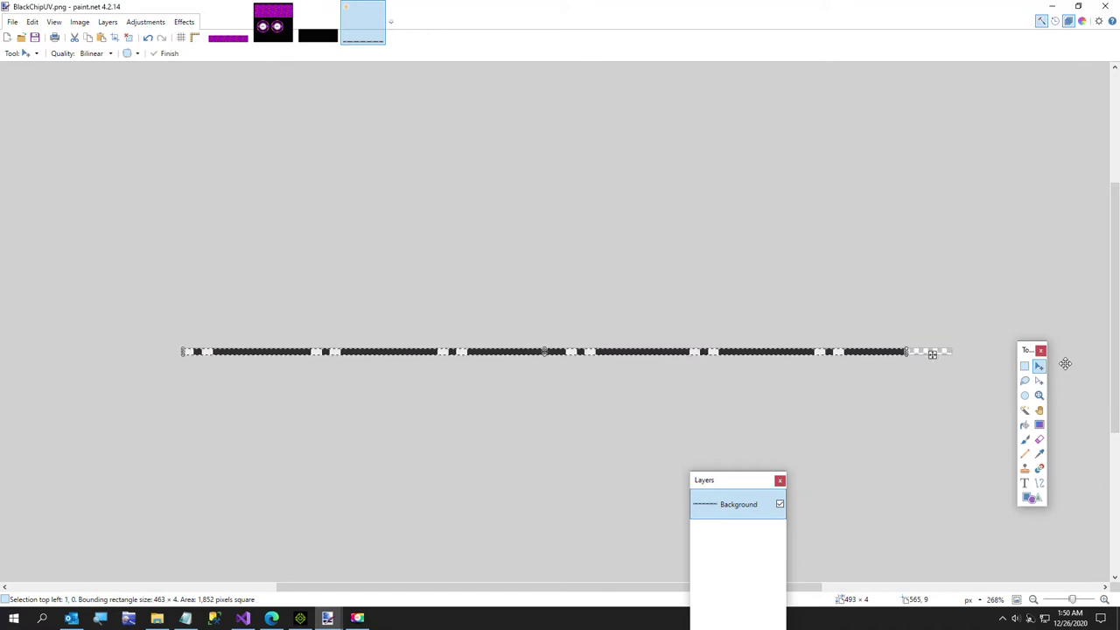
key("ctrl+d")
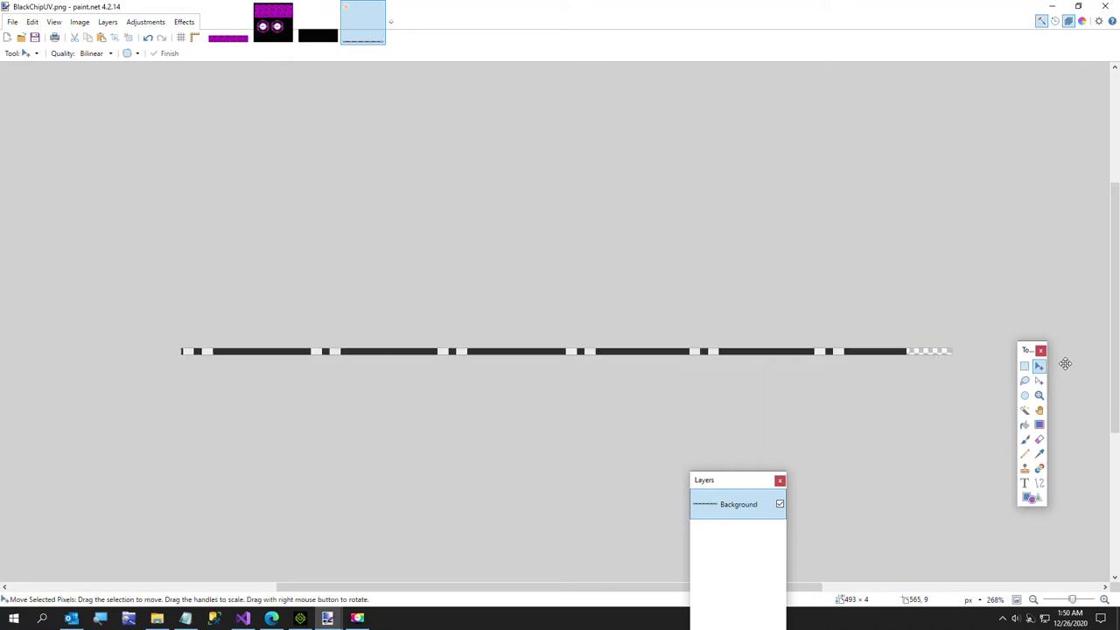
Fill the transparent gap at the strip's right end with a dark section about 27 px wide, nudged flush with the edge
left_click(1024, 366)
left_click_drag(855, 336, 888, 380)
key("ctrl+d")
key("m")
key("Right")
key("Right")
key("Right")
key("Right")
key("Right")
key("Right")
key("Right")
key("Right")
key("Right")
key("Right")
key("Right")
key("Right")
key("Right")
key("Right")
key("Right")
key("Right")
key("Right")
key("Right")
key("Right")
key("Right")
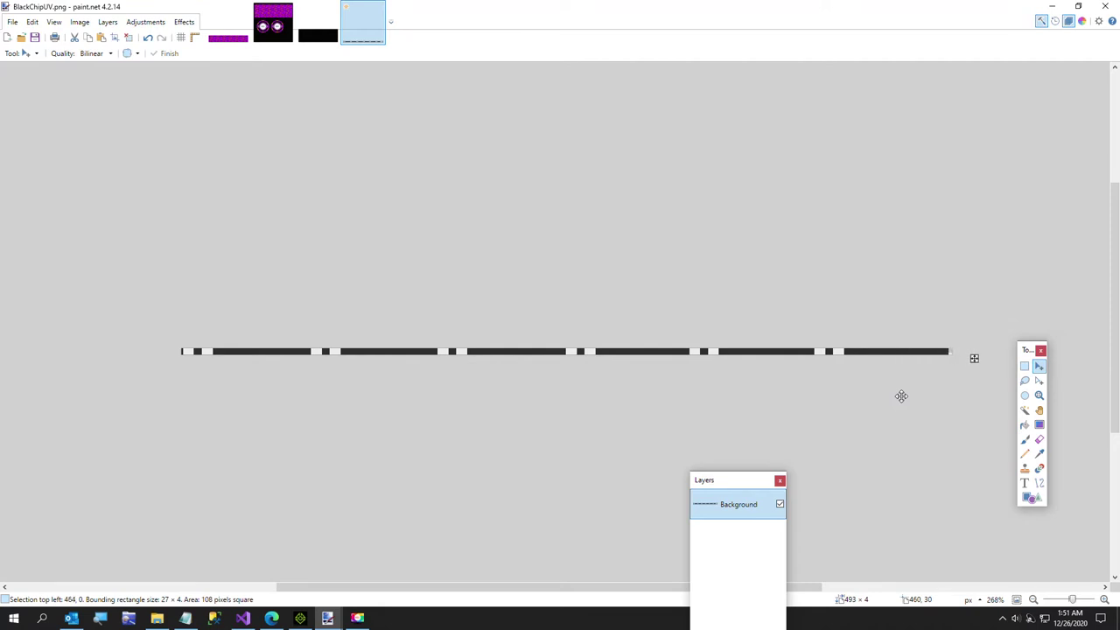
key("Left")
key("Left")
key("Left")
key("Left")
key("Left")
key("Left")
key("Left")
key("Left")
key("Left")
key("Left")
key("Left")
key("Left")
key("Left")
key("Left")
key("Left")
key("Left")
key("Left")
key("Left")
key("Left")
key("Left")
key("Right")
key("Right")
key("ctrl+d")
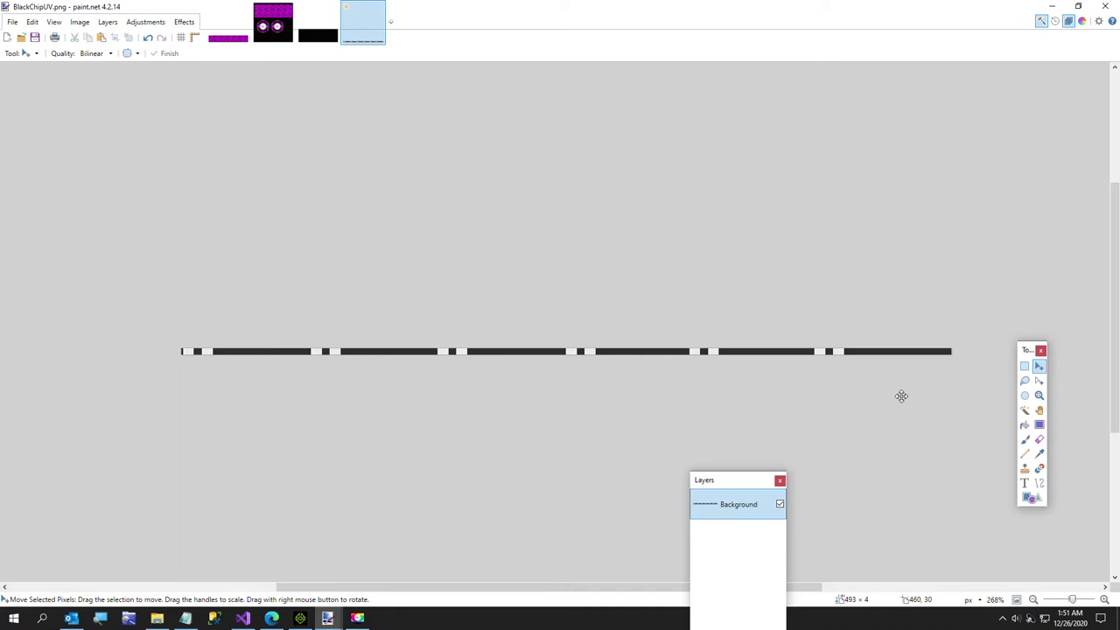
Save the edited strip as a new PNG named Black Slice in the Chips folder
left_click(12, 22)
left_click(35, 110)
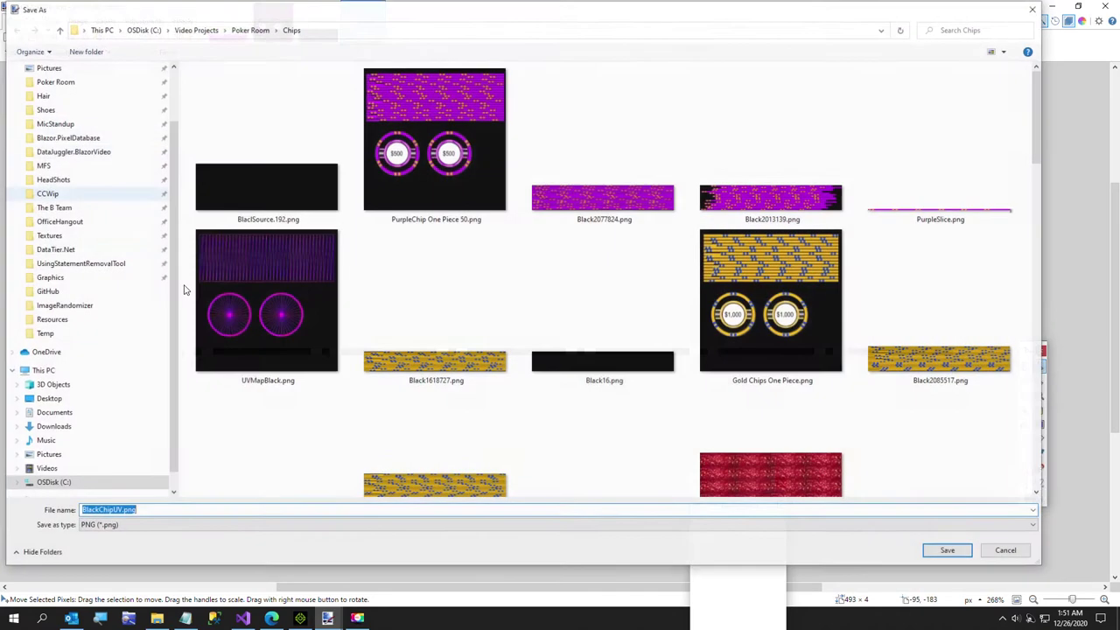
type("Bl")
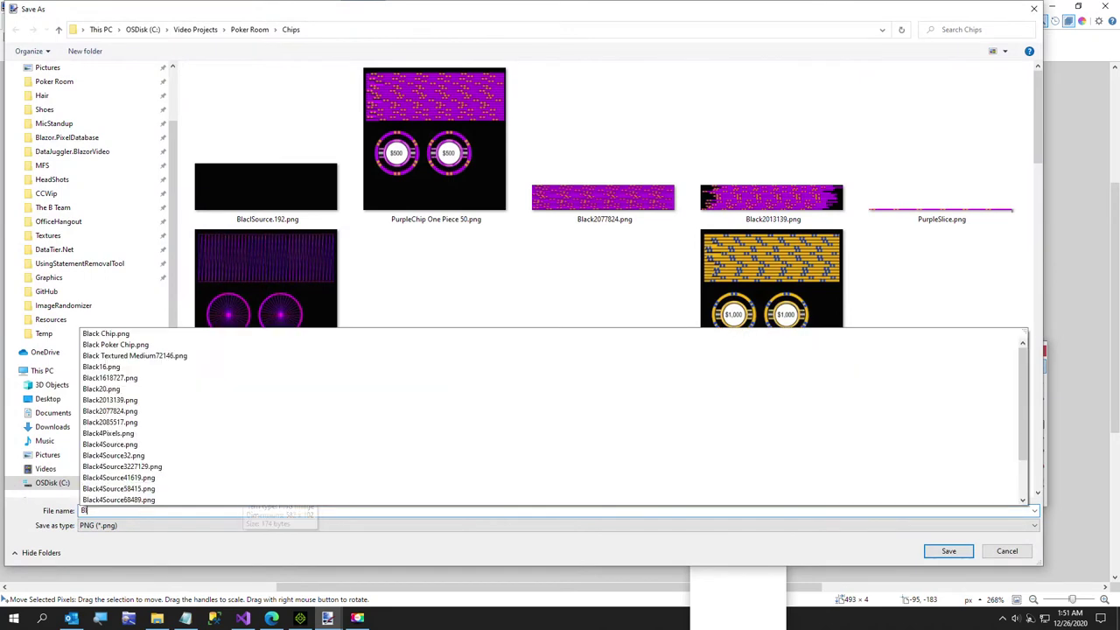
type("ack Slice")
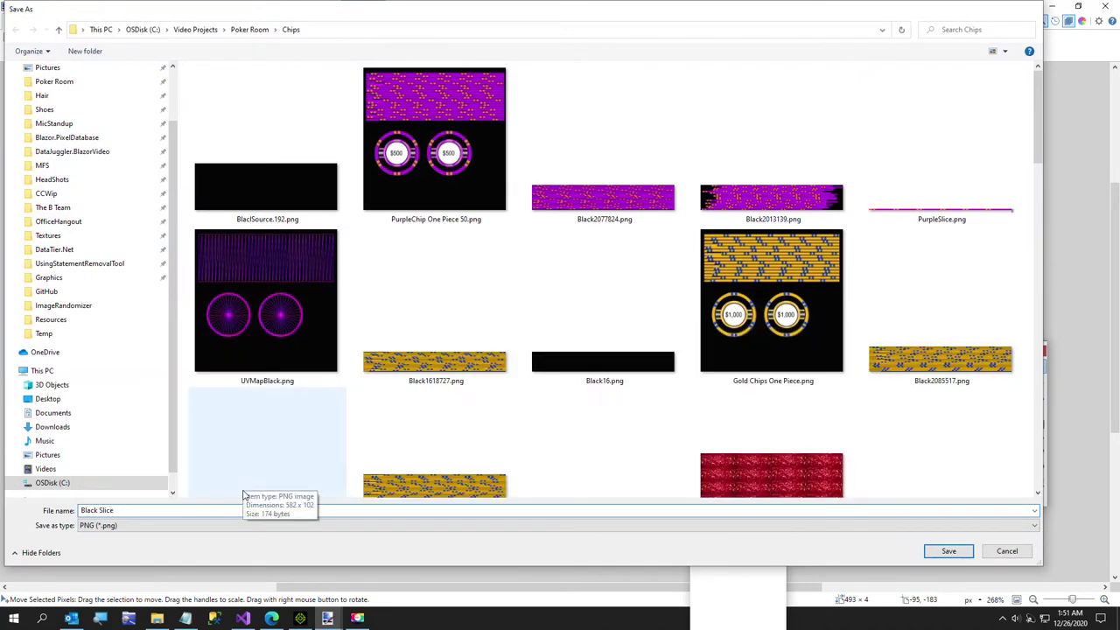
key("Return")
key("Return")
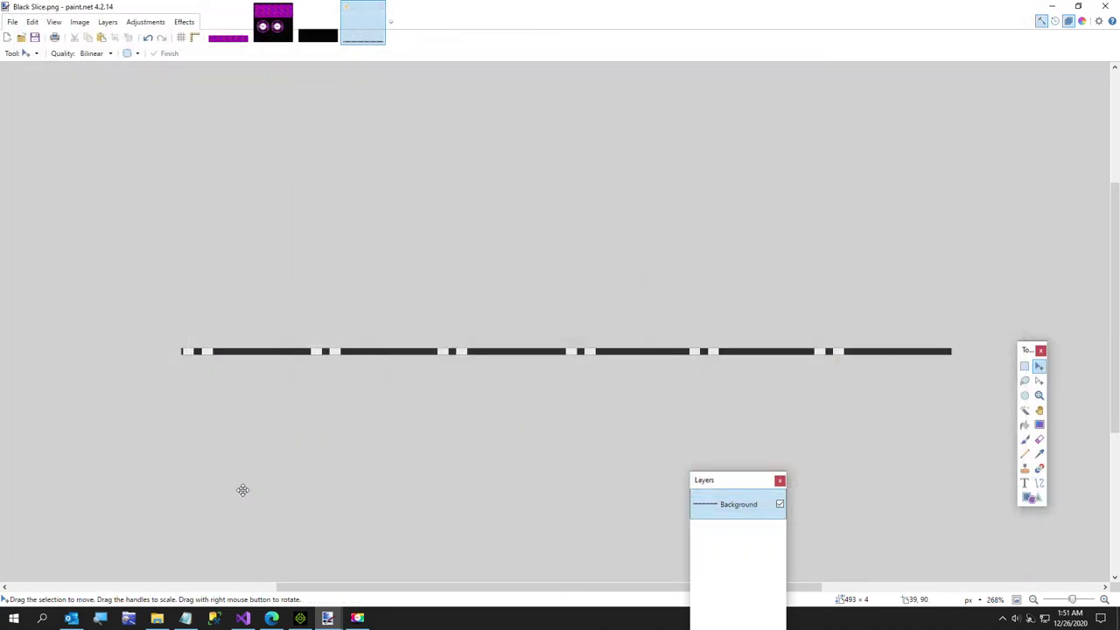
Switch to Visual Studio, run the ImageRandomizer project, and minimize the windows behind its form
left_click(244, 620)
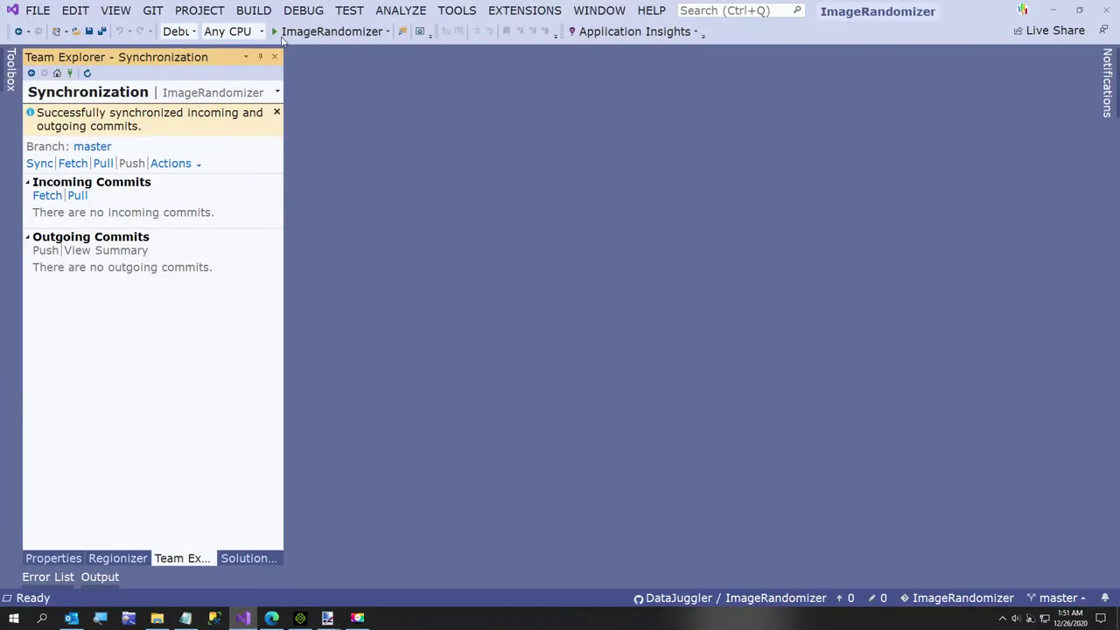
left_click(303, 10)
left_click(345, 43)
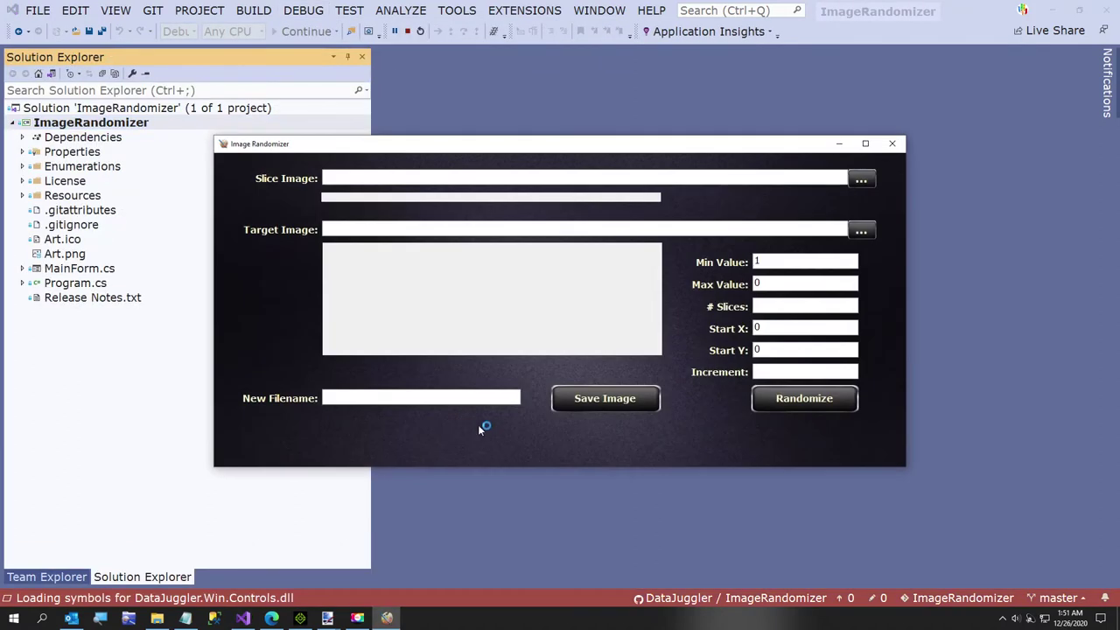
left_click(1051, 11)
left_click(1051, 8)
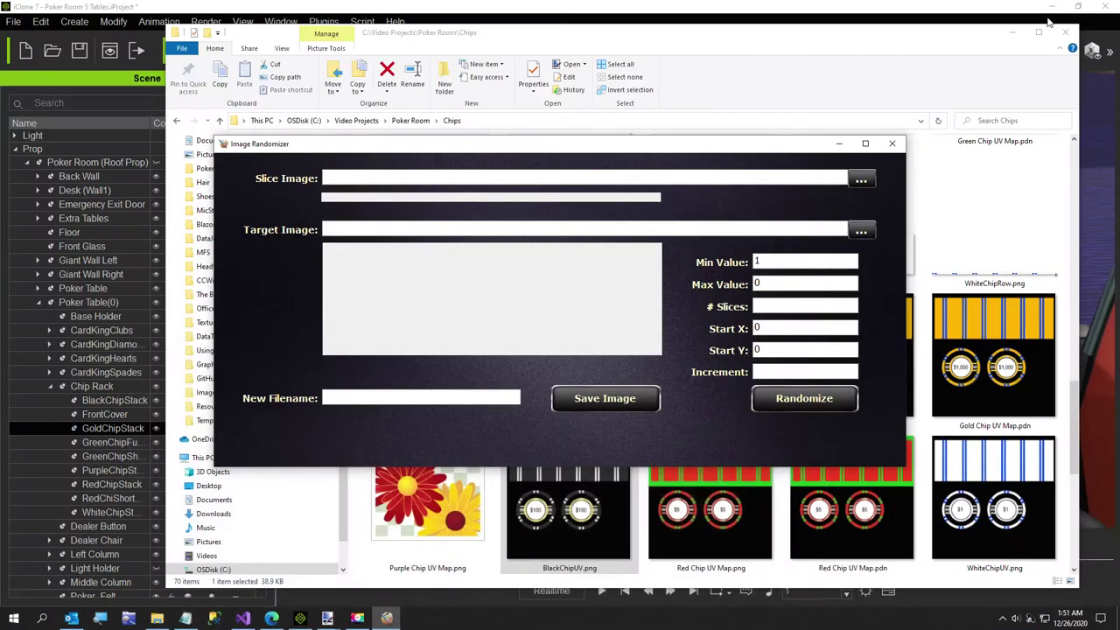
left_click(1015, 33)
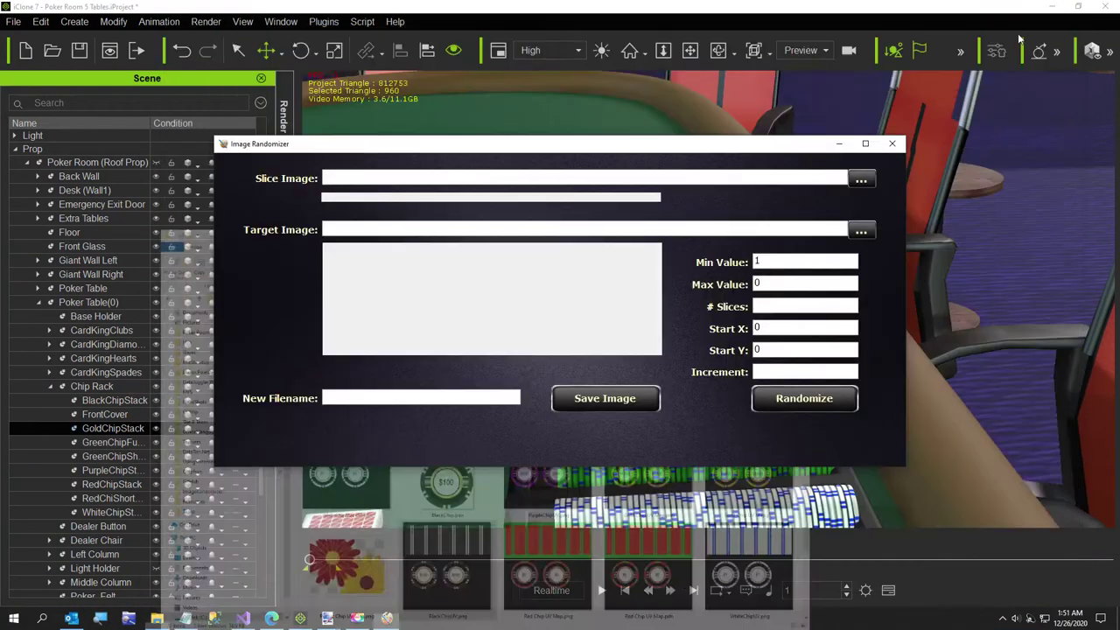
left_click(1053, 8)
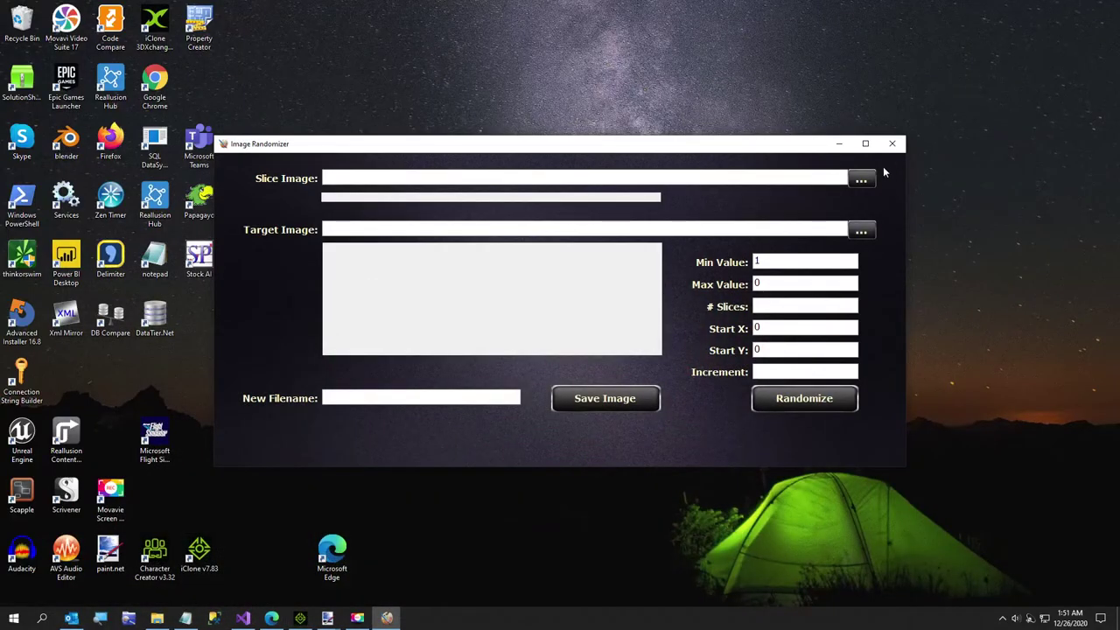
Load Black Slice.png as the slice image and BlaclSource.192.png as the target image
left_click(863, 178)
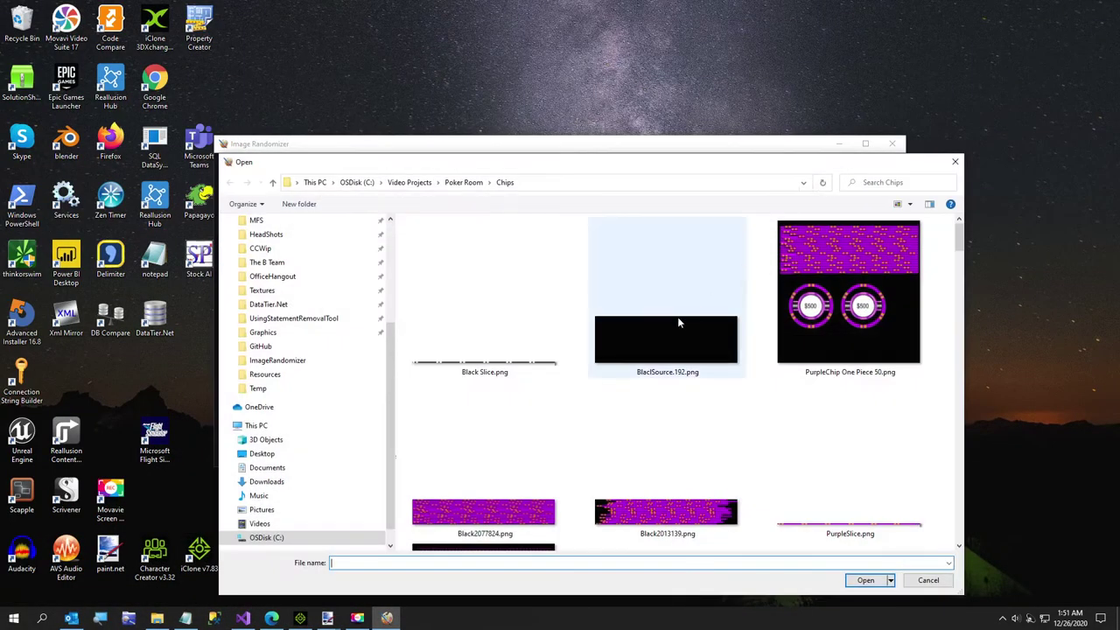
double_click(498, 370)
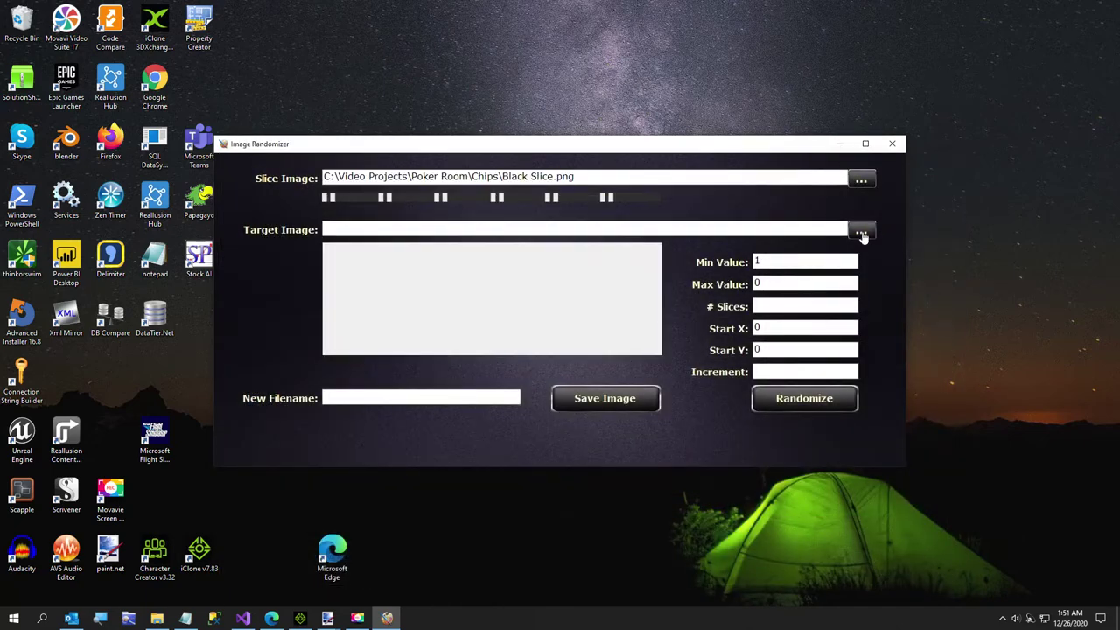
left_click(862, 234)
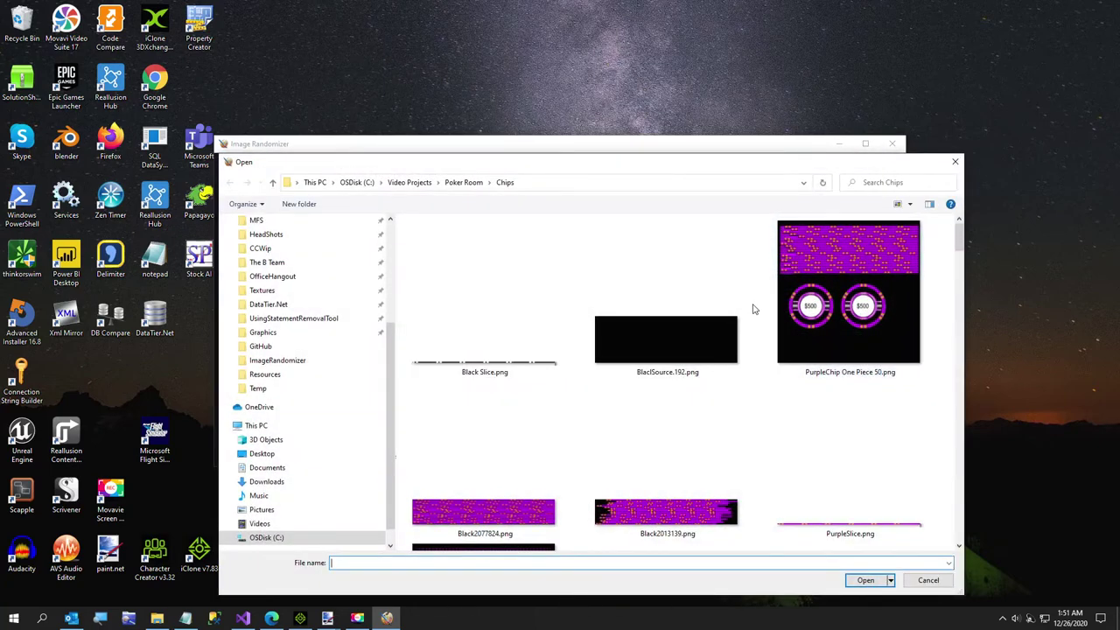
double_click(678, 350)
Randomize with Max Value 86, 38 slices and Increment 1, and close Image Randomizer without saving the image
key("Tab")
key("shift+Tab")
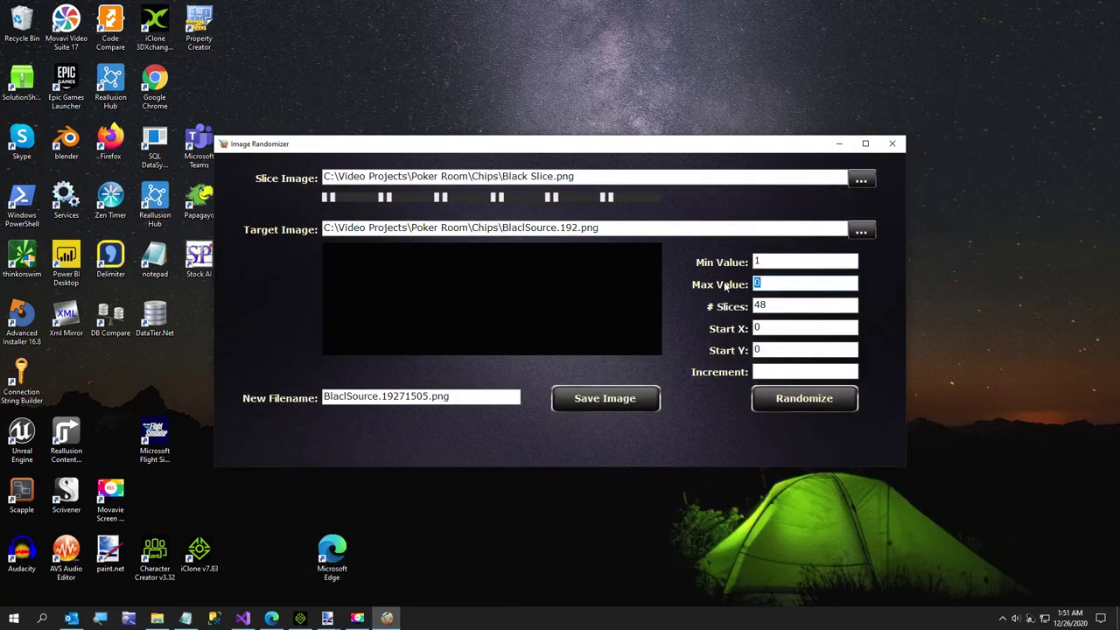
key("Tab")
left_click(823, 372)
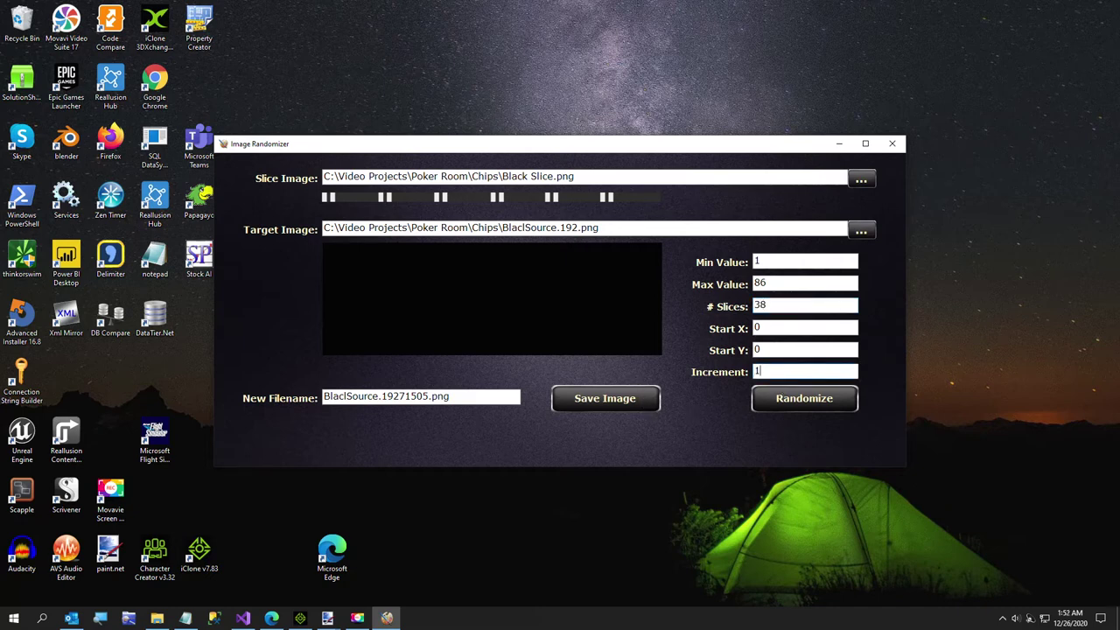
left_click(796, 400)
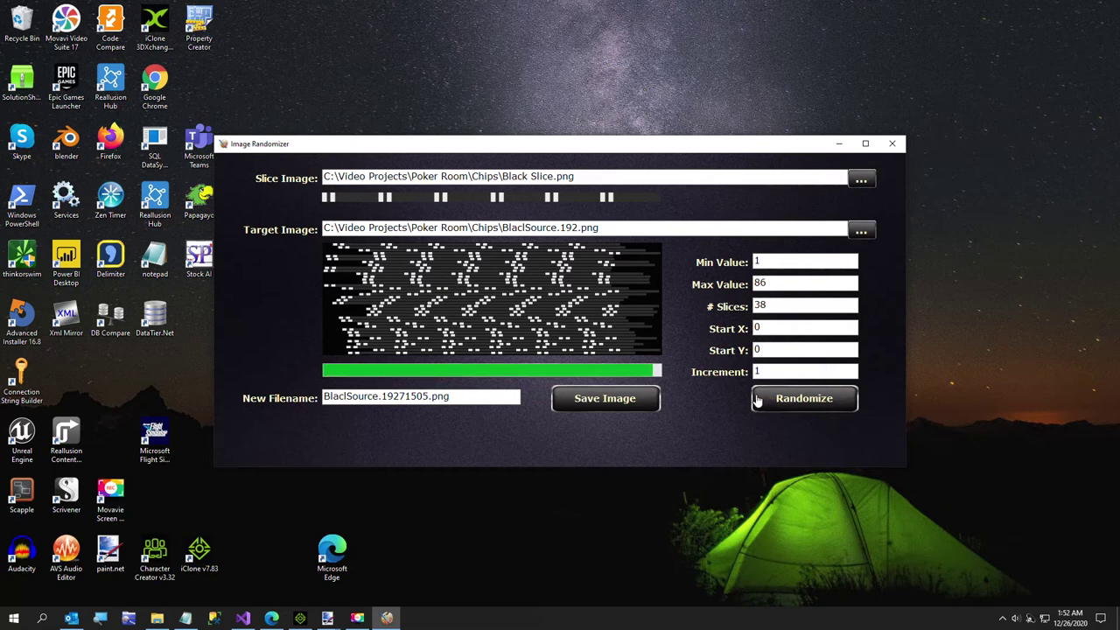
left_click(892, 143)
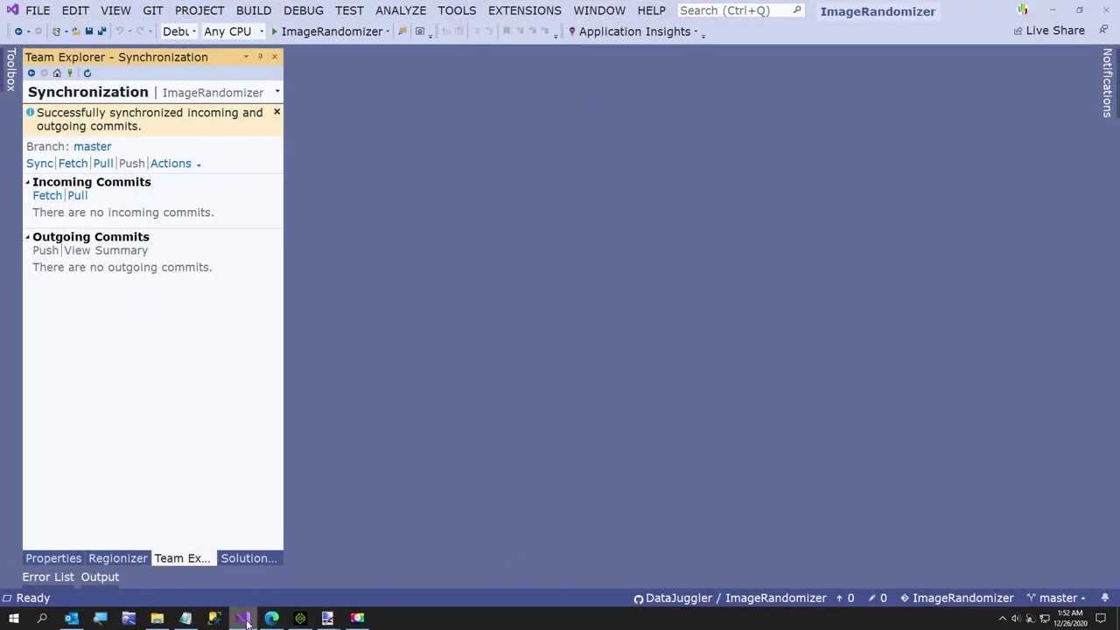
Switch to paint.net and check the pixel size of BlaclSource.192.png in the Resize dialog without changing it
mouse_move(327, 618)
left_click(405, 572)
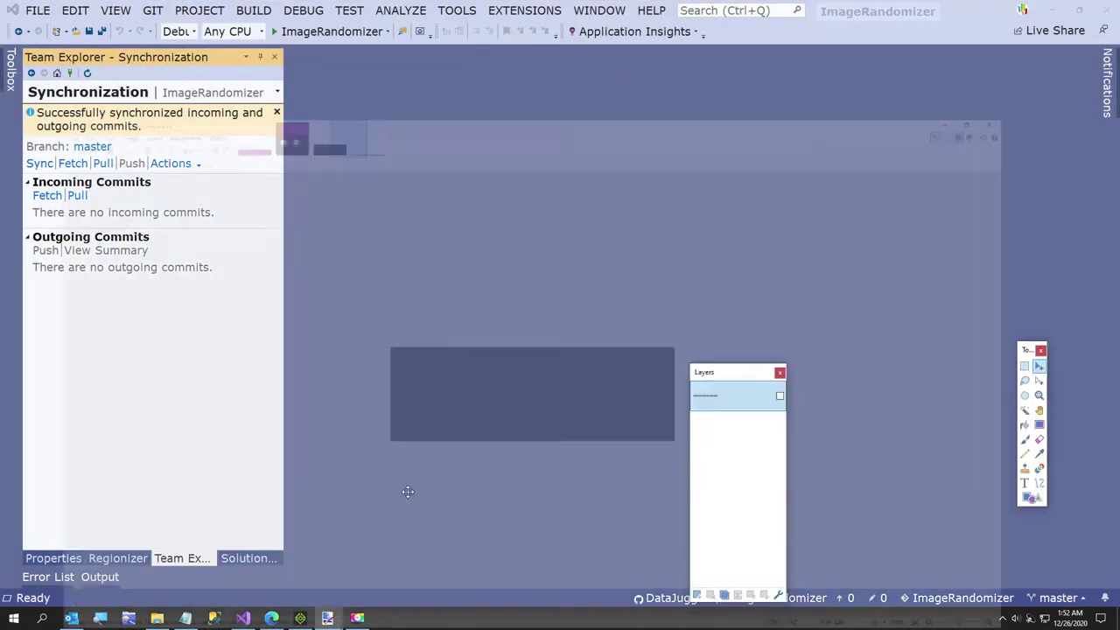
left_click(79, 21)
left_click(94, 50)
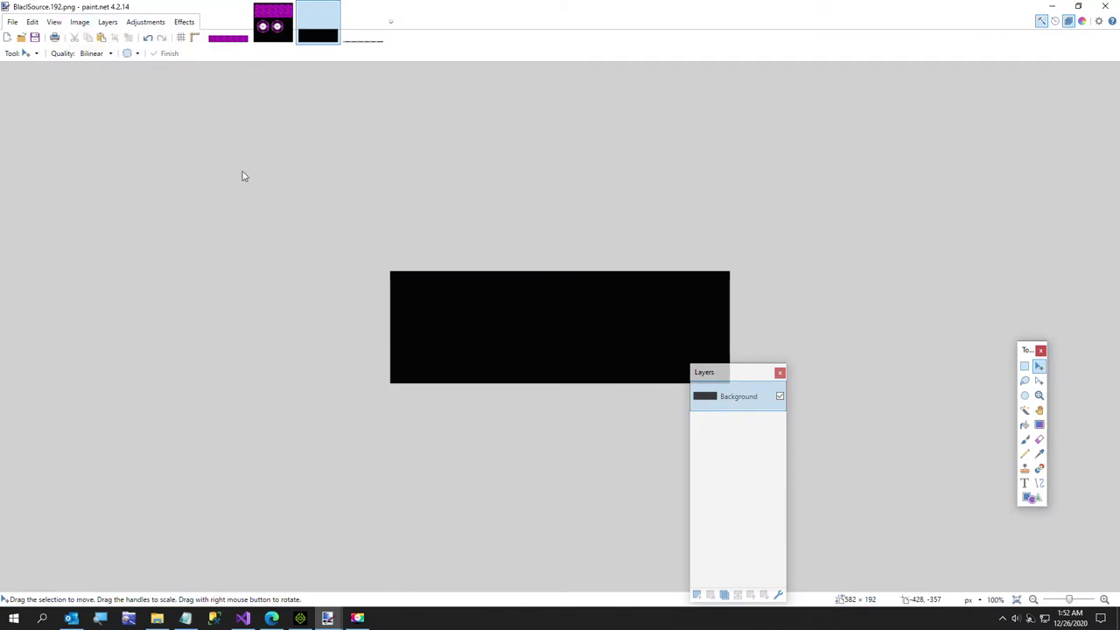
left_click(563, 312)
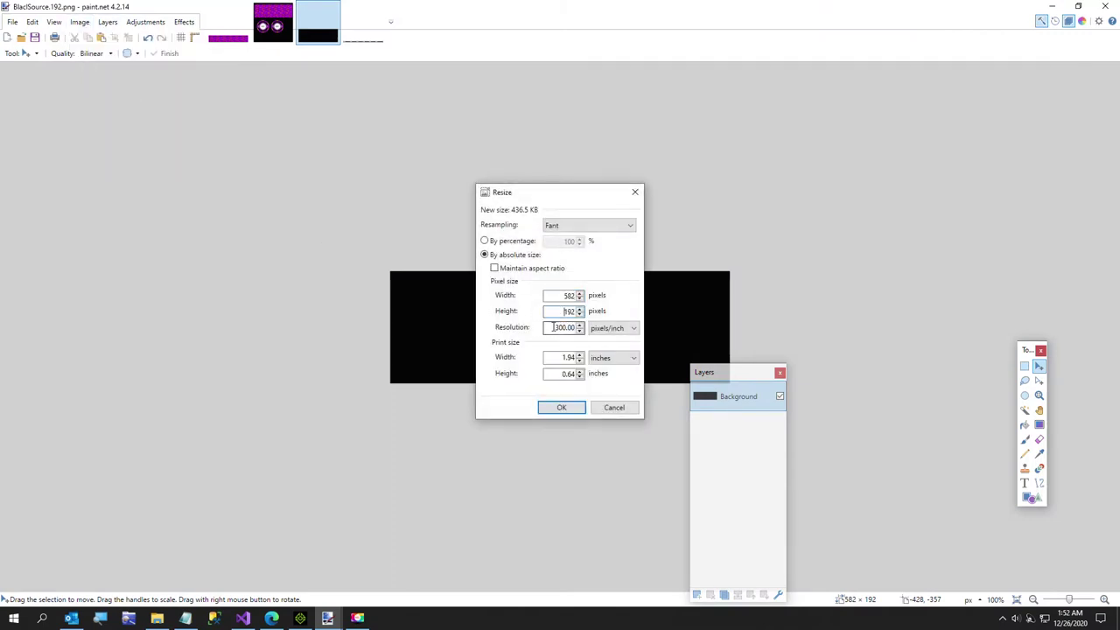
left_click(602, 408)
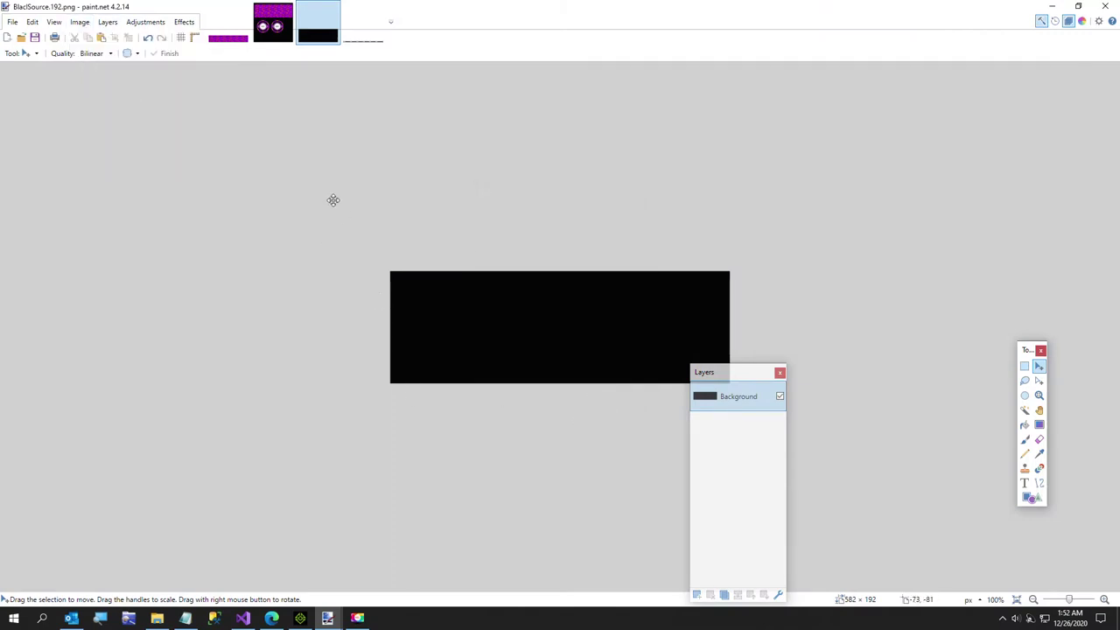
Resize the Black Slice.png image to a width of 582 pixels, keeping its height at 4 pixels
left_click(363, 38)
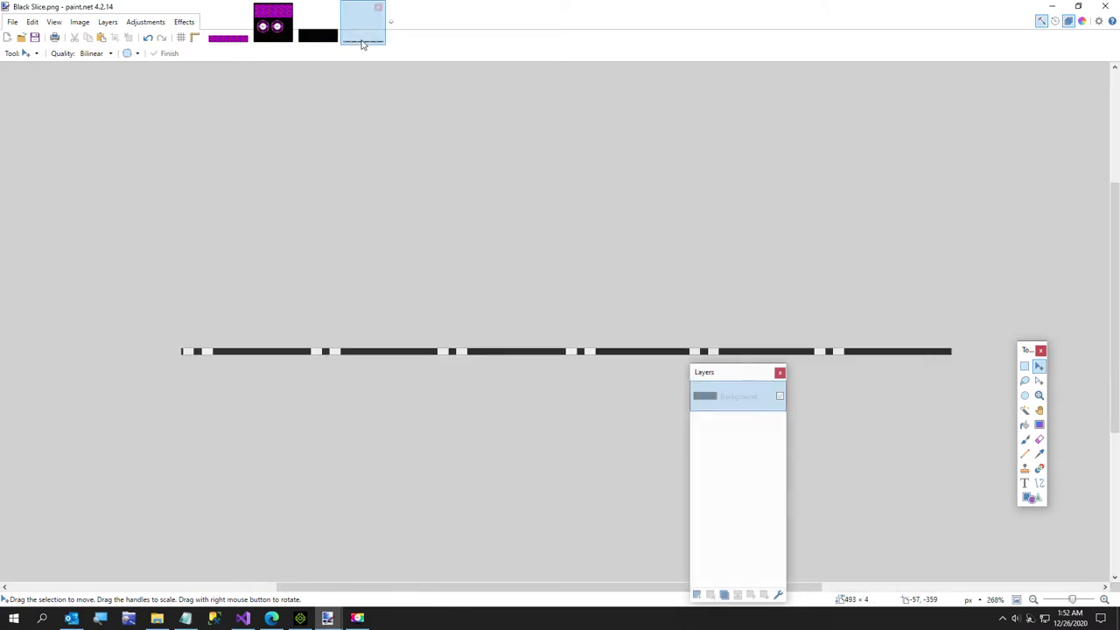
left_click(79, 22)
left_click(88, 50)
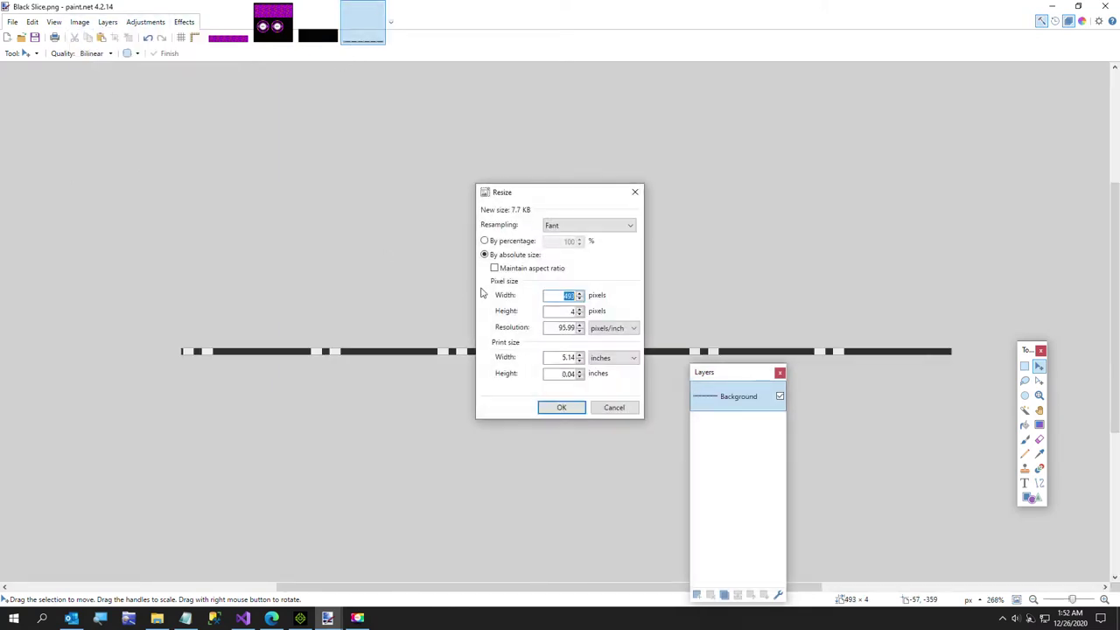
left_click(559, 312)
left_click_drag(554, 296, 611, 295)
type("582")
left_click_drag(562, 327, 620, 333)
left_click(563, 408)
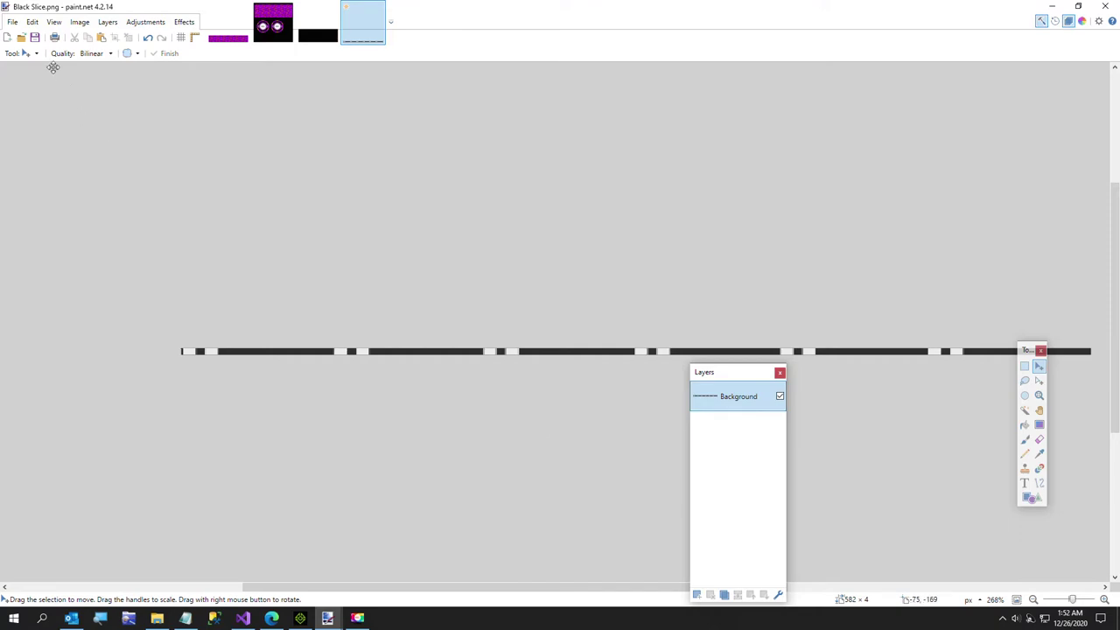
Save the resized slice as Black Slice.png in the Chips folder, replacing the existing file, and close paint.net
left_click(13, 22)
left_click(35, 111)
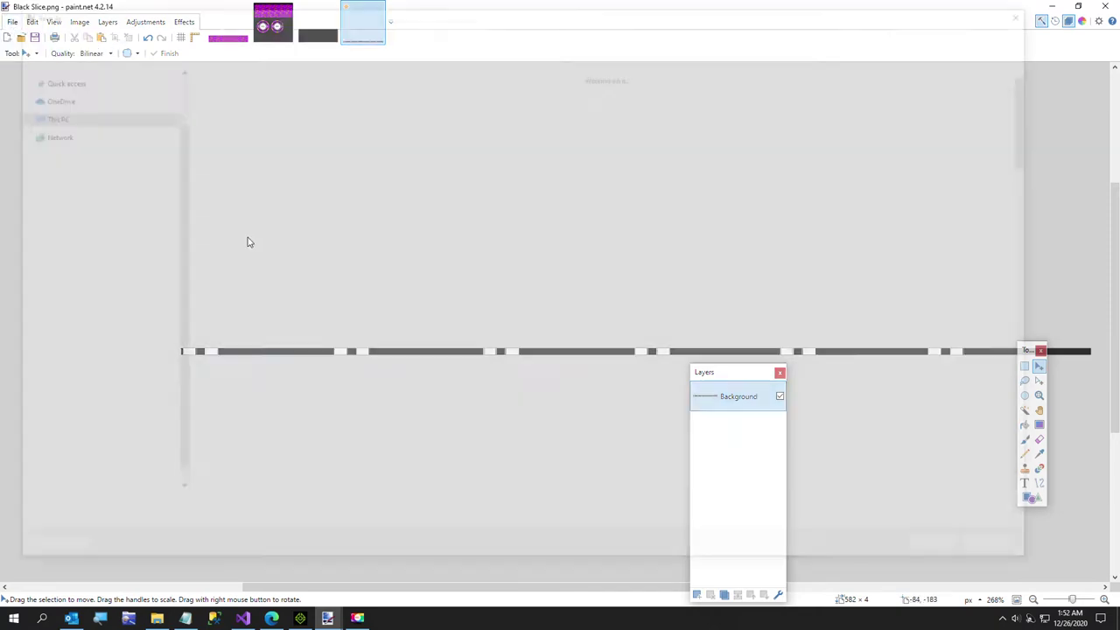
left_click(184, 512)
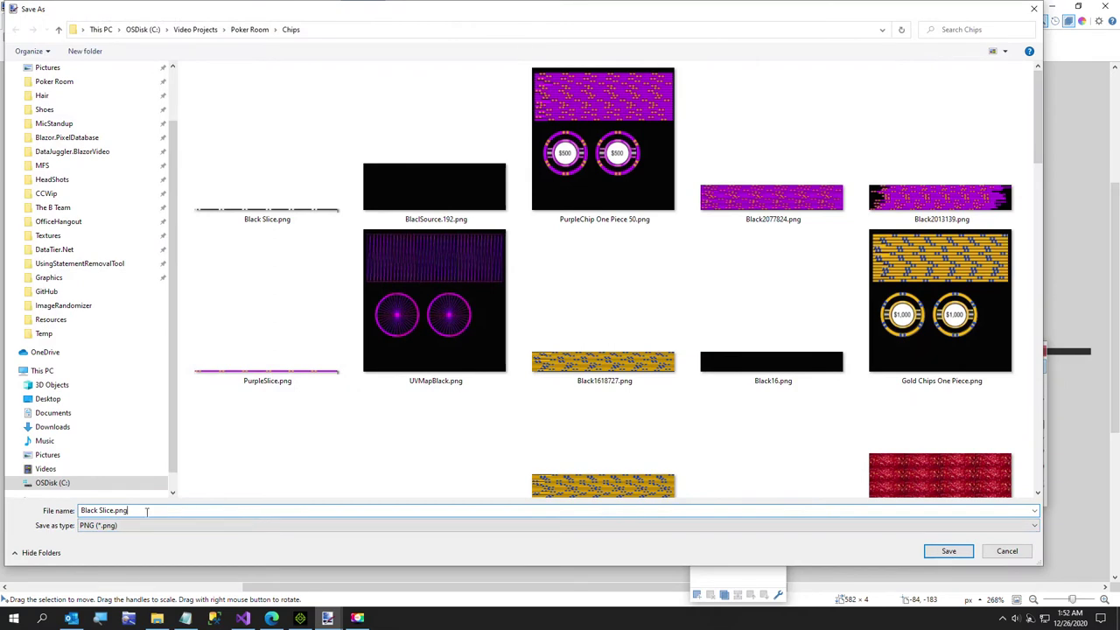
left_click(947, 552)
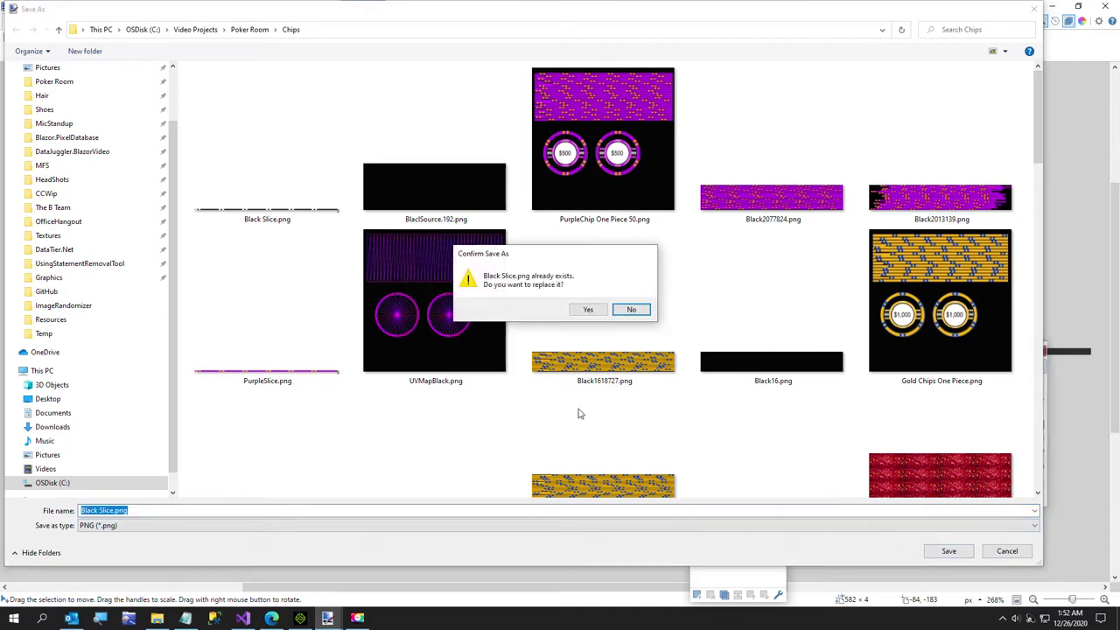
left_click(585, 311)
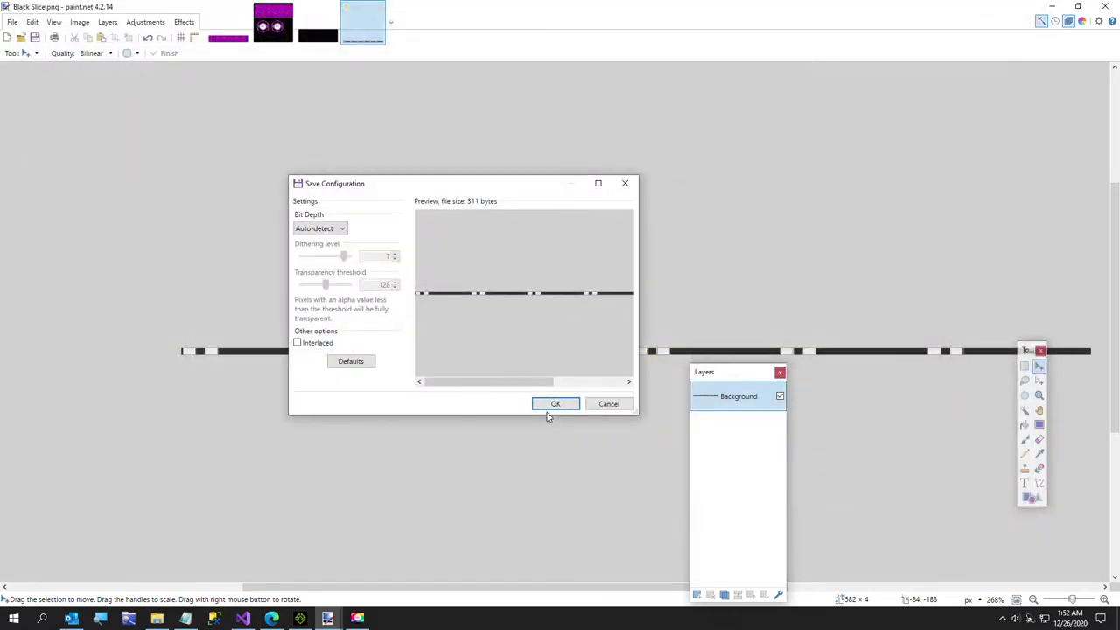
left_click(550, 402)
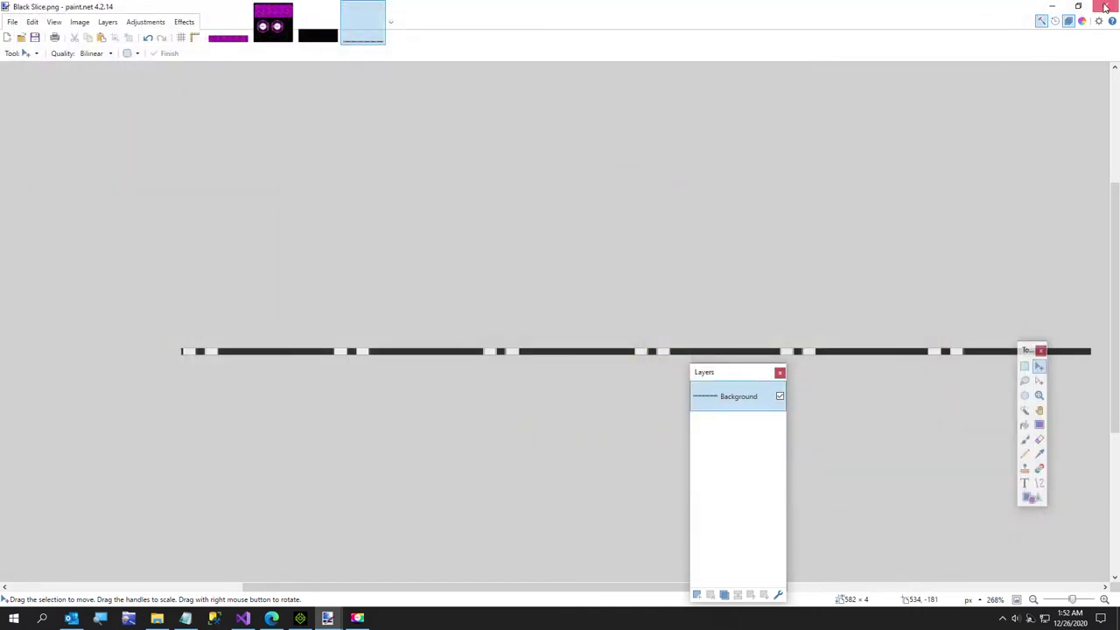
left_click(1104, 6)
left_click(303, 10)
left_click(302, 44)
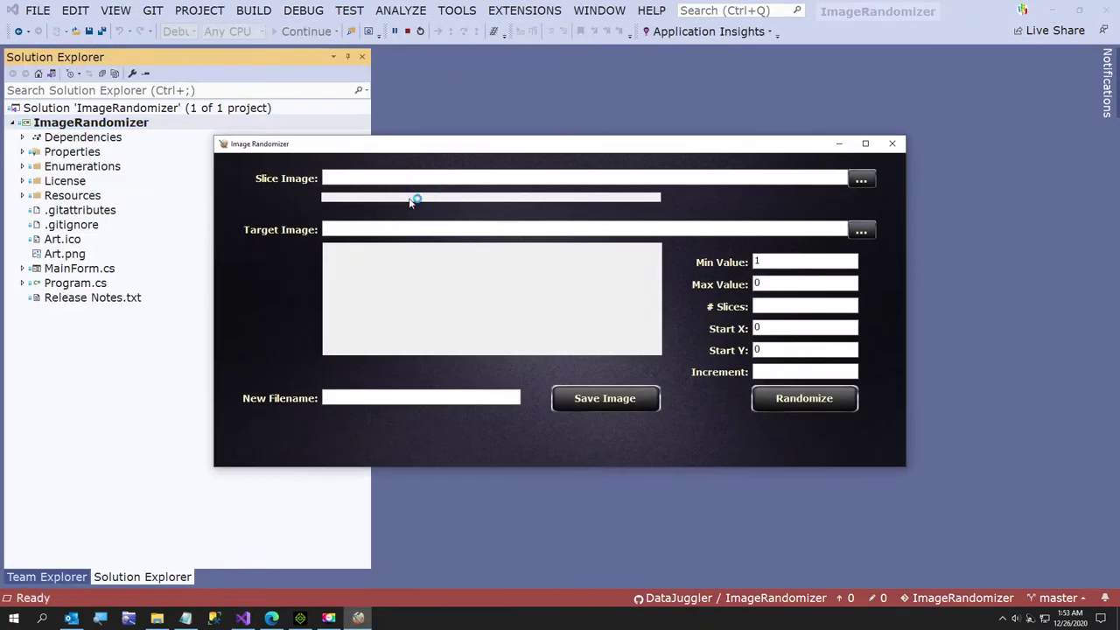
left_click(861, 180)
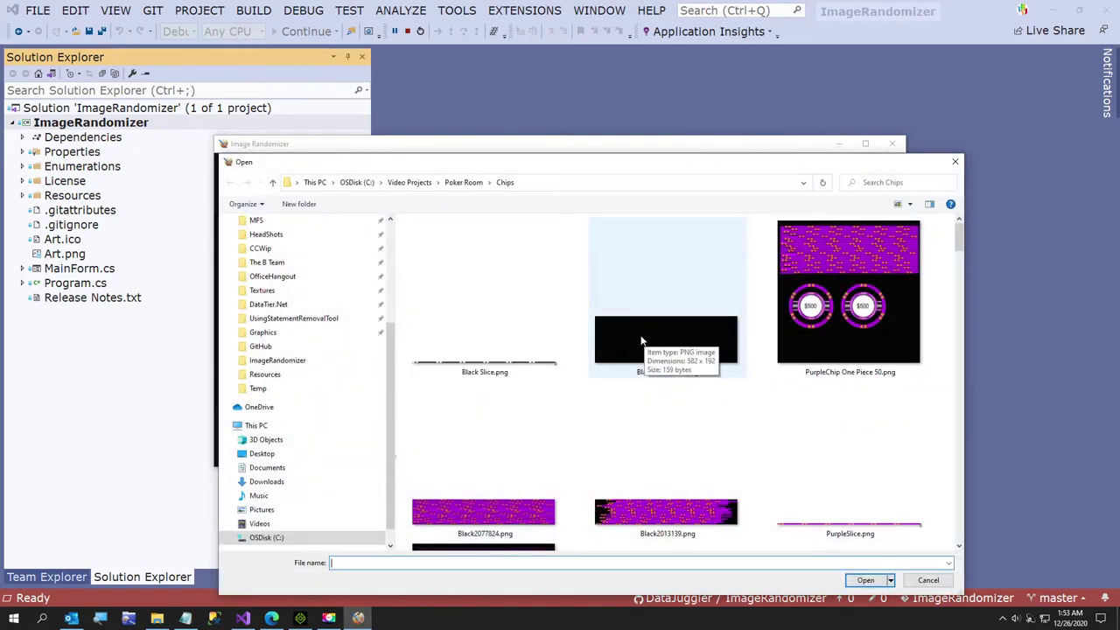
double_click(477, 366)
left_click(861, 231)
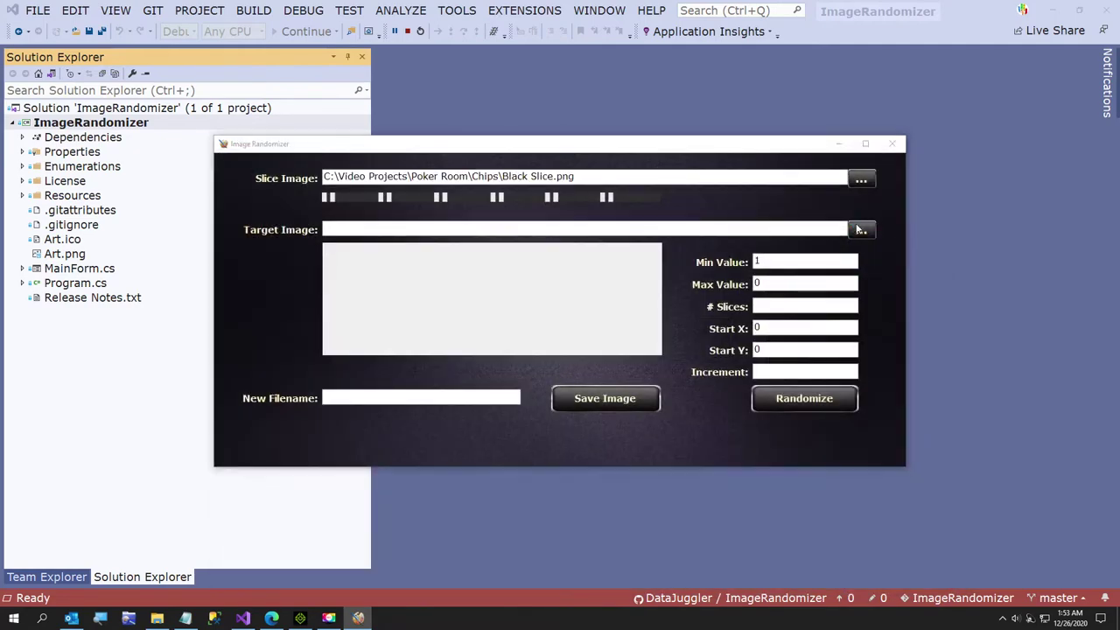
double_click(601, 327)
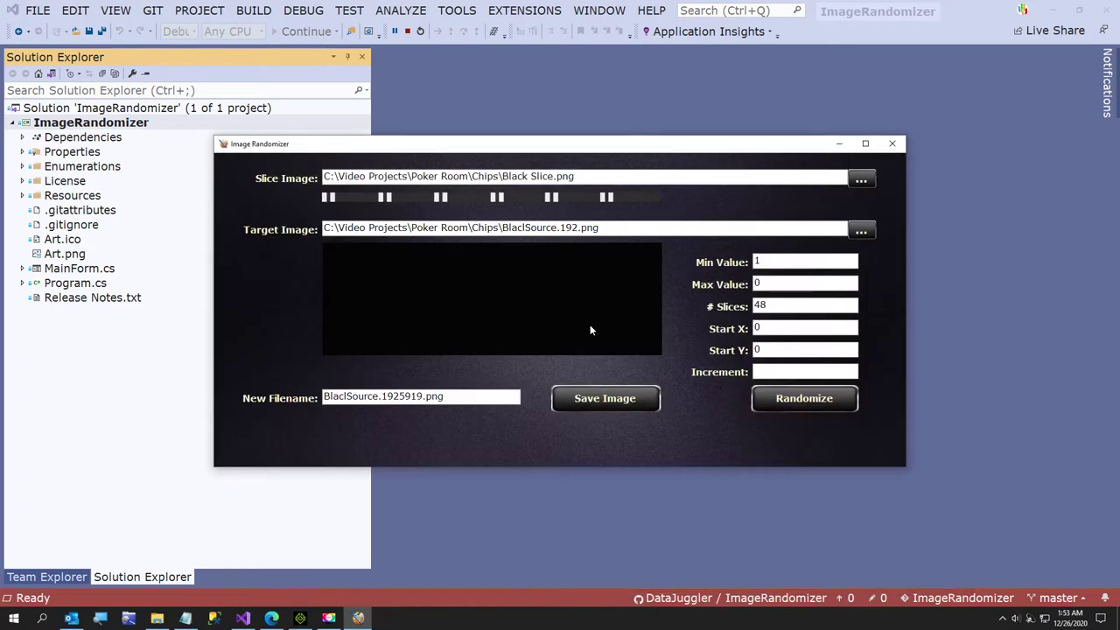
left_click(795, 283)
key("Tab")
left_click(892, 143)
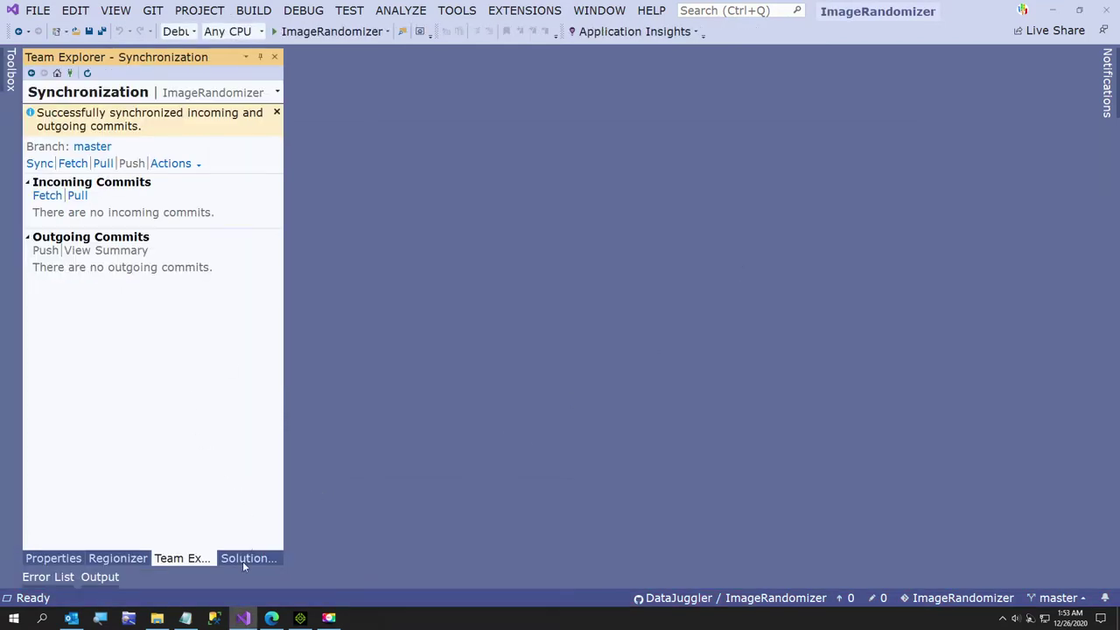
Check the saved Black Slice.png file in the Chips folder in File Explorer, and close the folder window
left_click(156, 617)
left_click(551, 245)
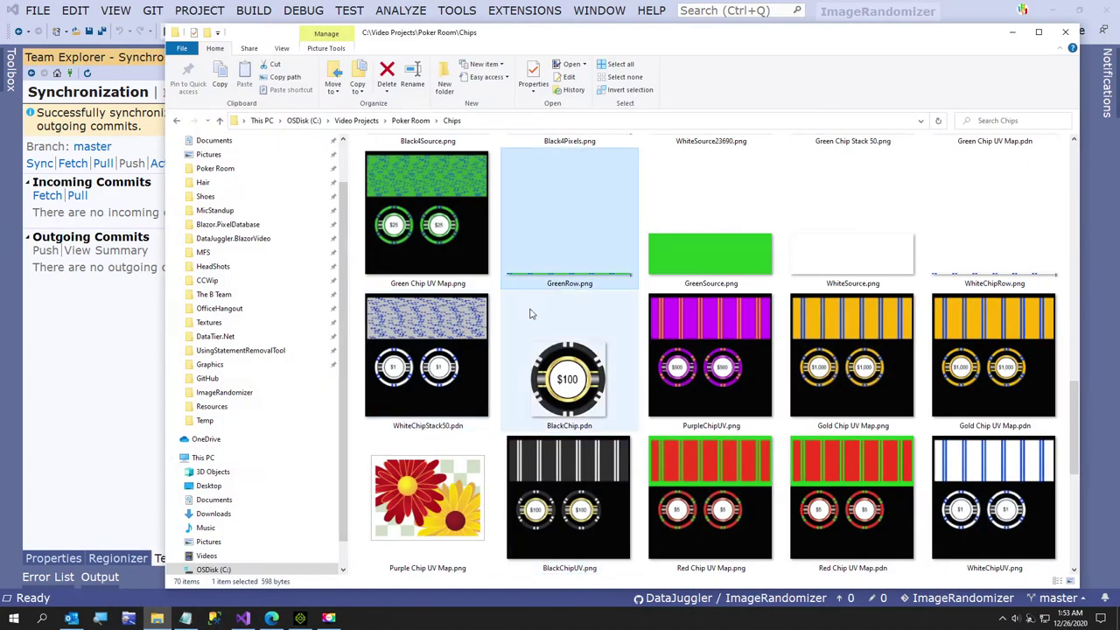
scroll(530, 319, "up", 10)
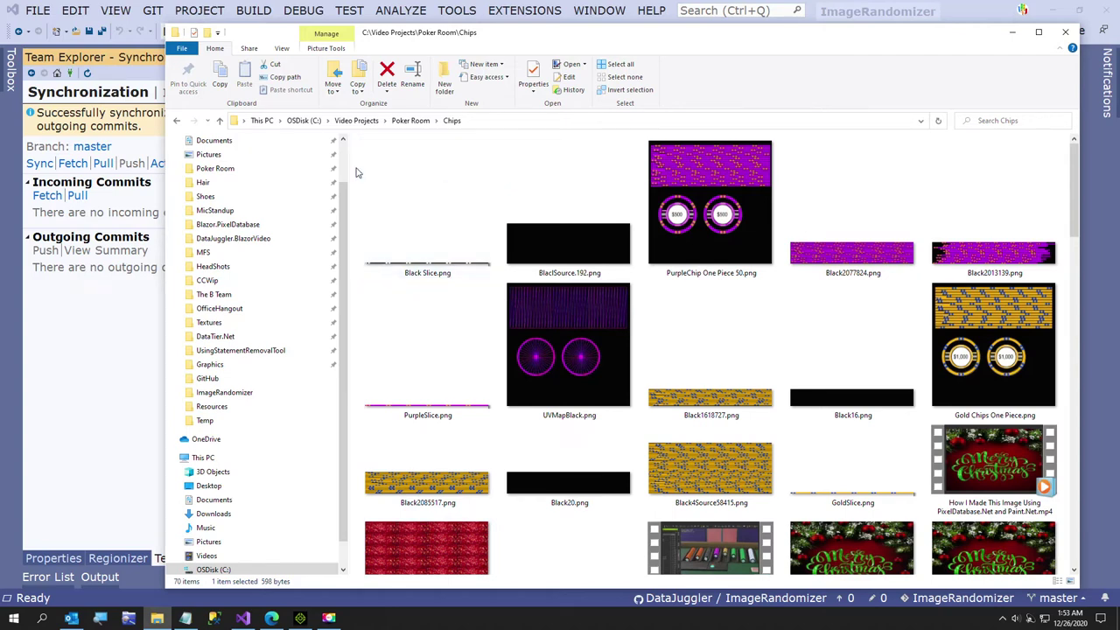
left_click(437, 271)
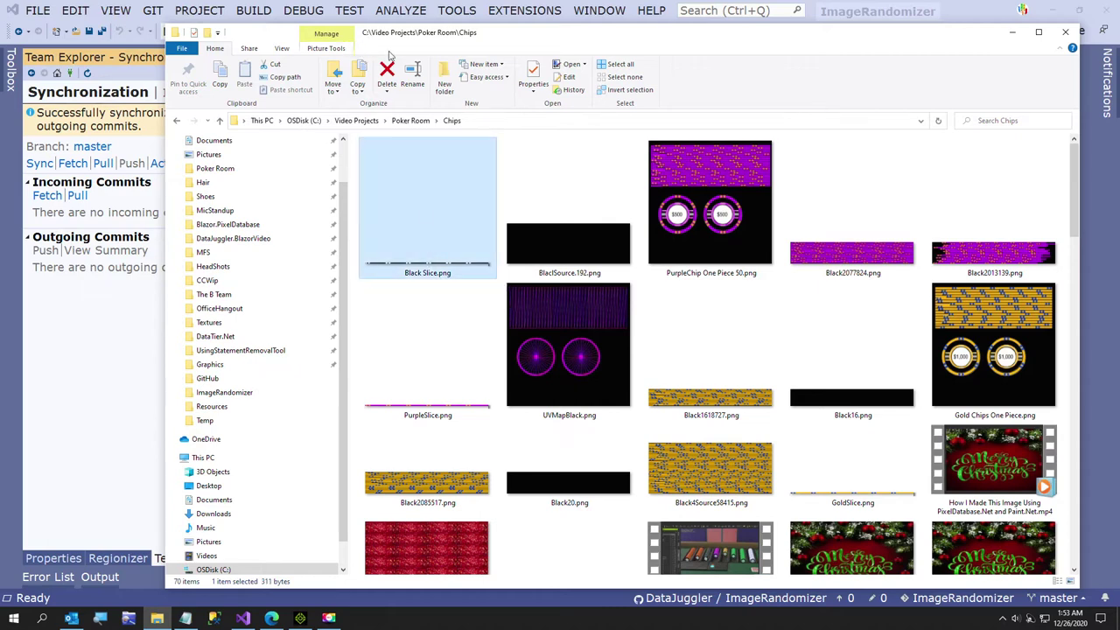
left_click(1065, 33)
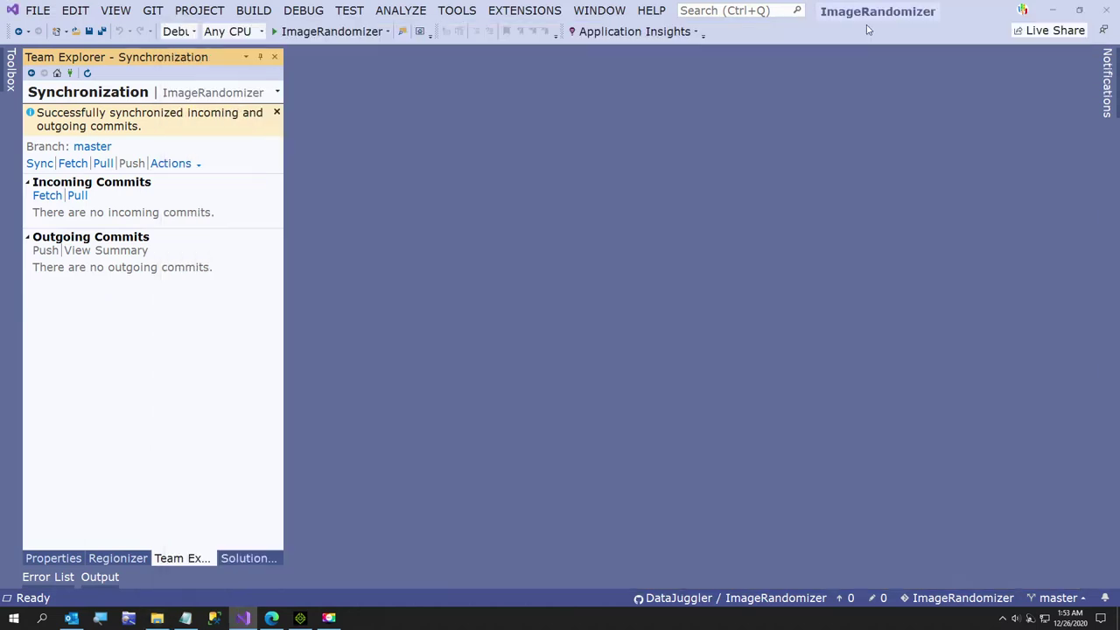
Run ImageRandomizer from Visual Studio and load Black Slice.png as the slice image and BlaclSource.192.png as the target image
left_click(298, 11)
left_click(306, 45)
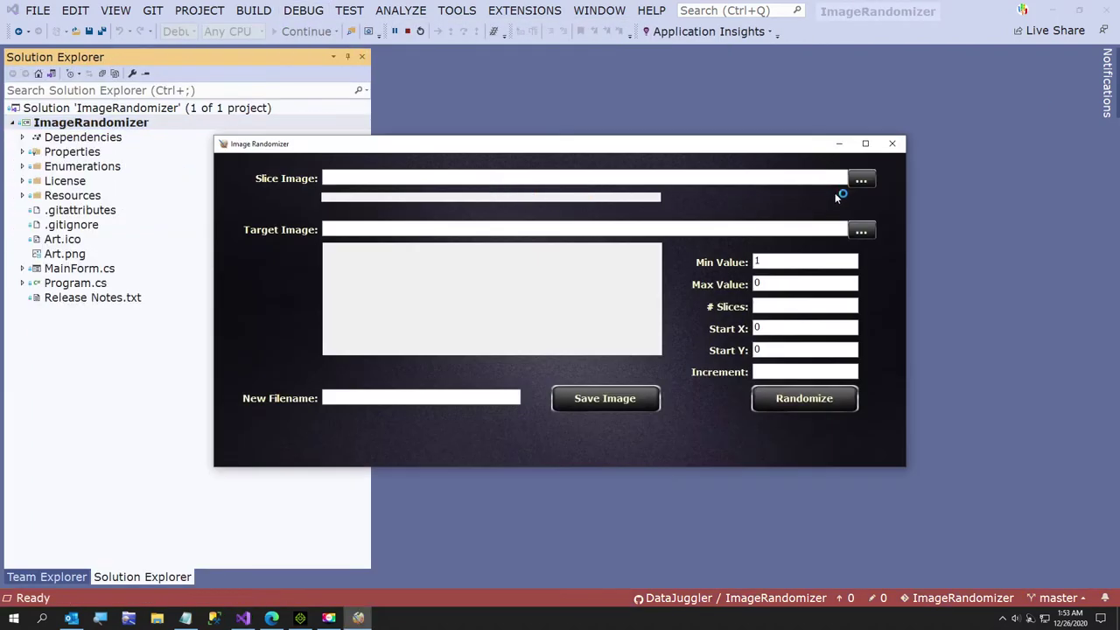
left_click(861, 180)
double_click(512, 277)
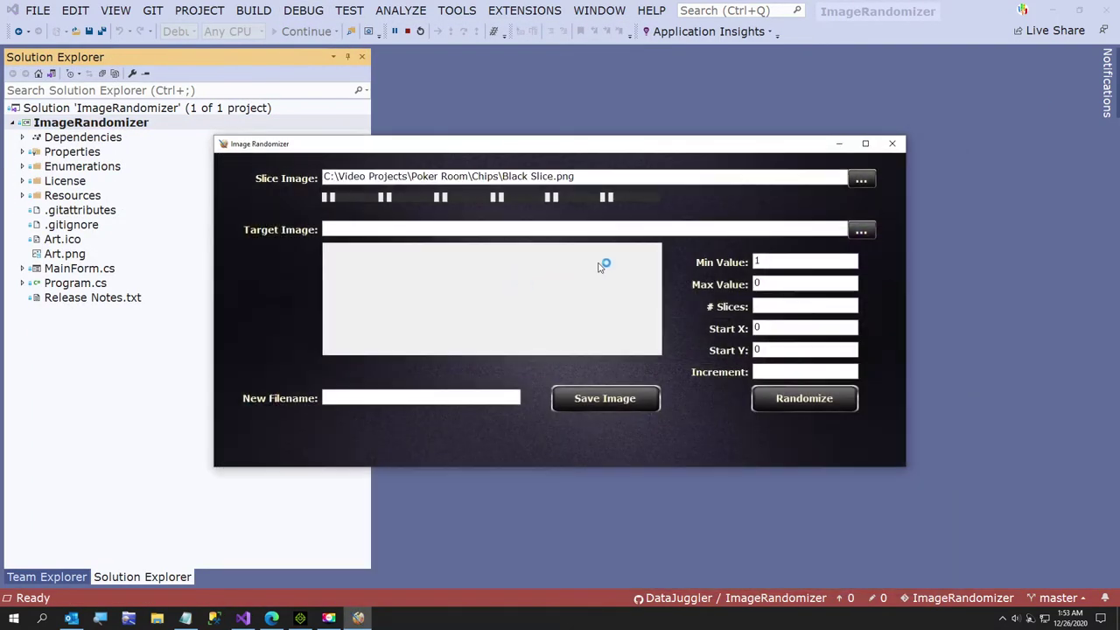
left_click(862, 230)
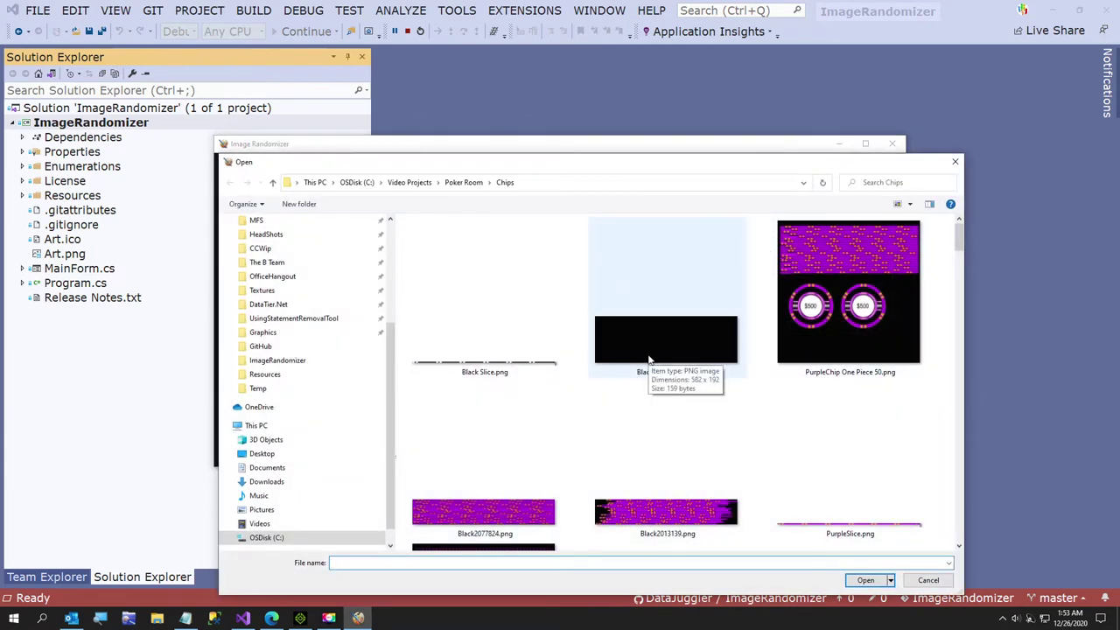
left_click(328, 619)
left_click(328, 619)
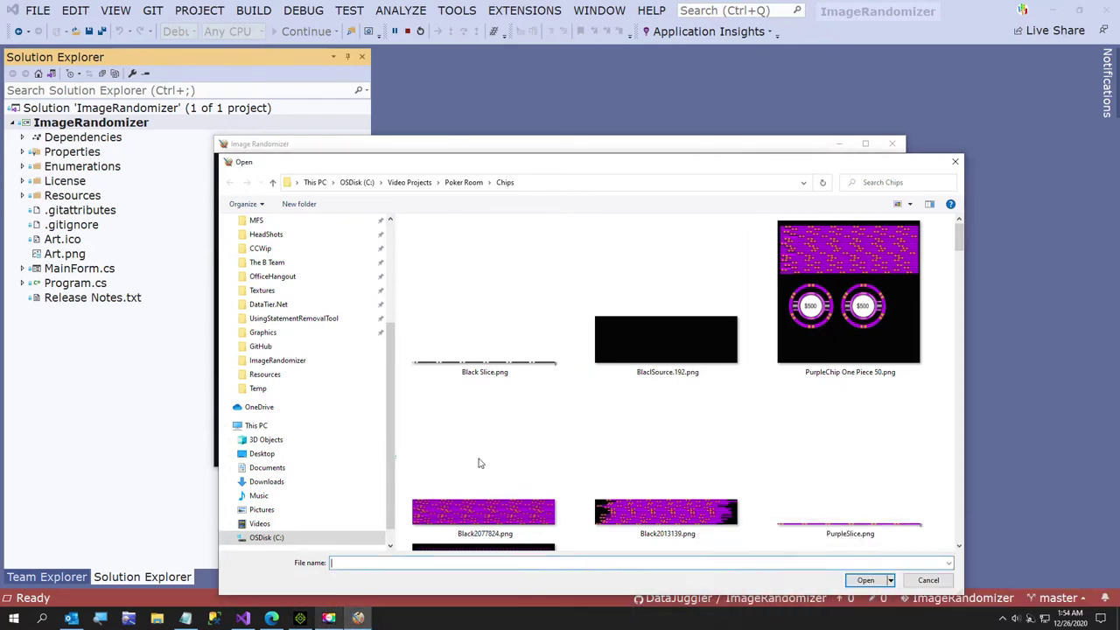
double_click(624, 361)
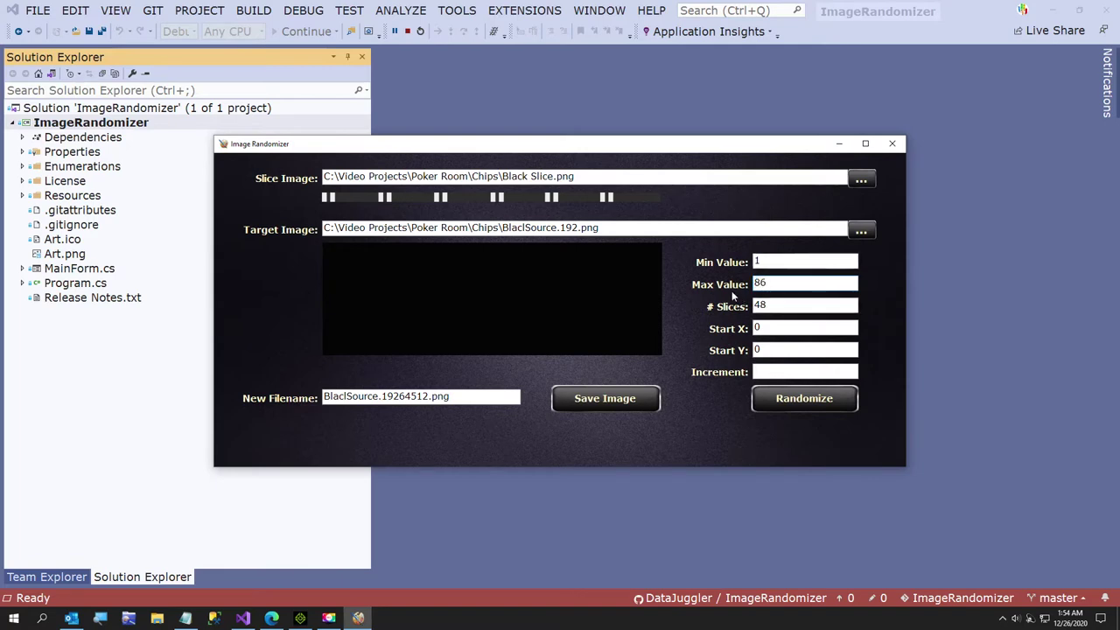
Randomize the target image with Max Value 86, 38 slices and Increment 1, and save the resulting image
left_click(561, 228)
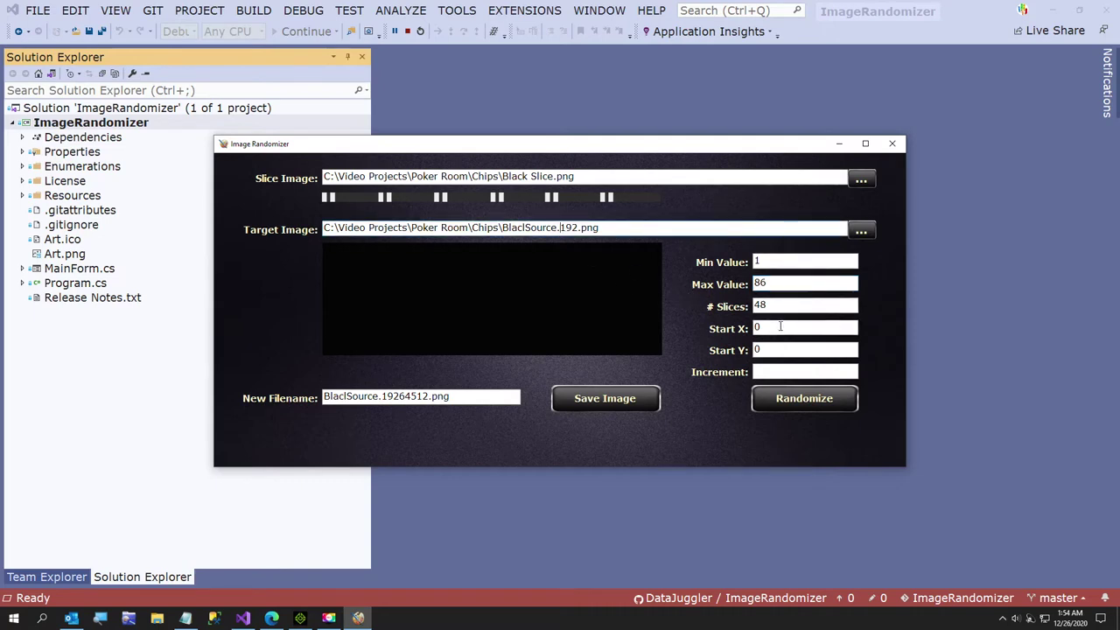
left_click_drag(774, 305, 710, 306)
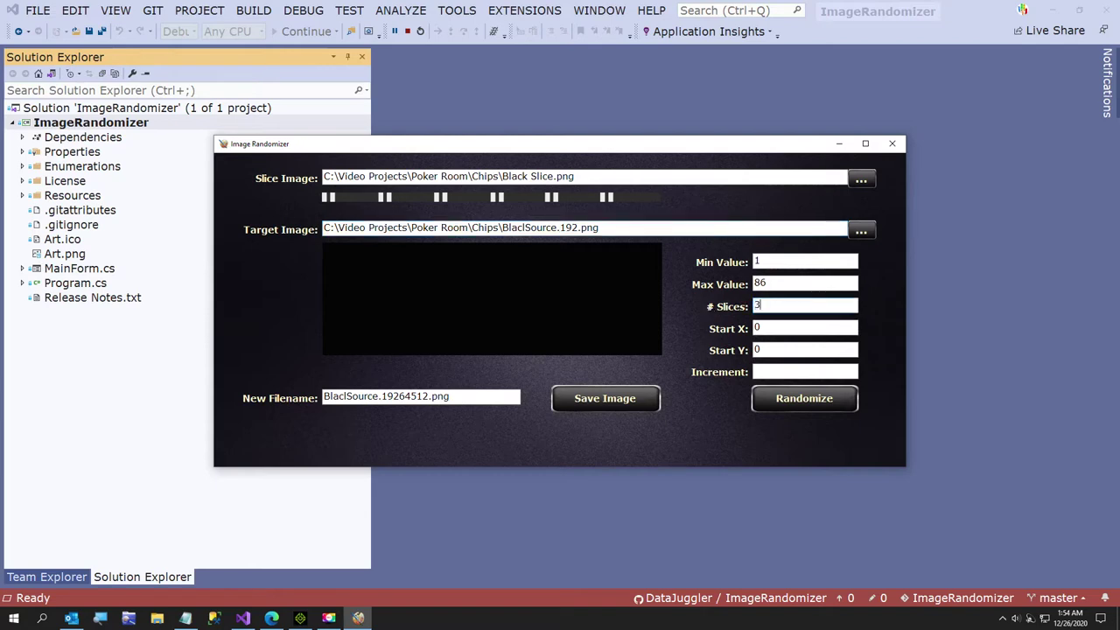
left_click(775, 372)
left_click(772, 401)
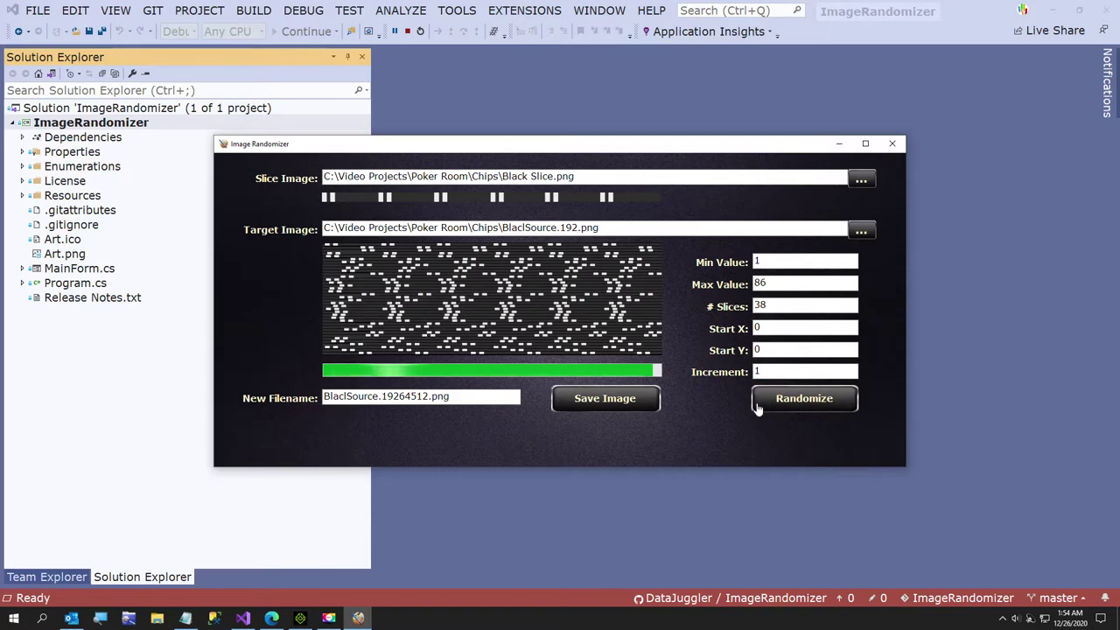
left_click(619, 412)
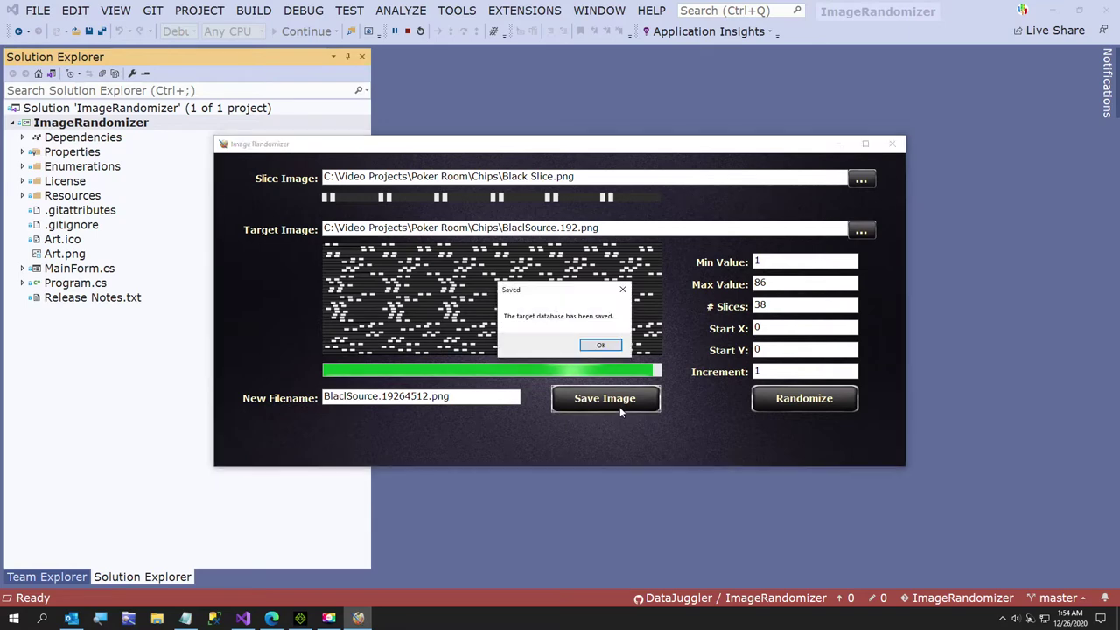
left_click(591, 346)
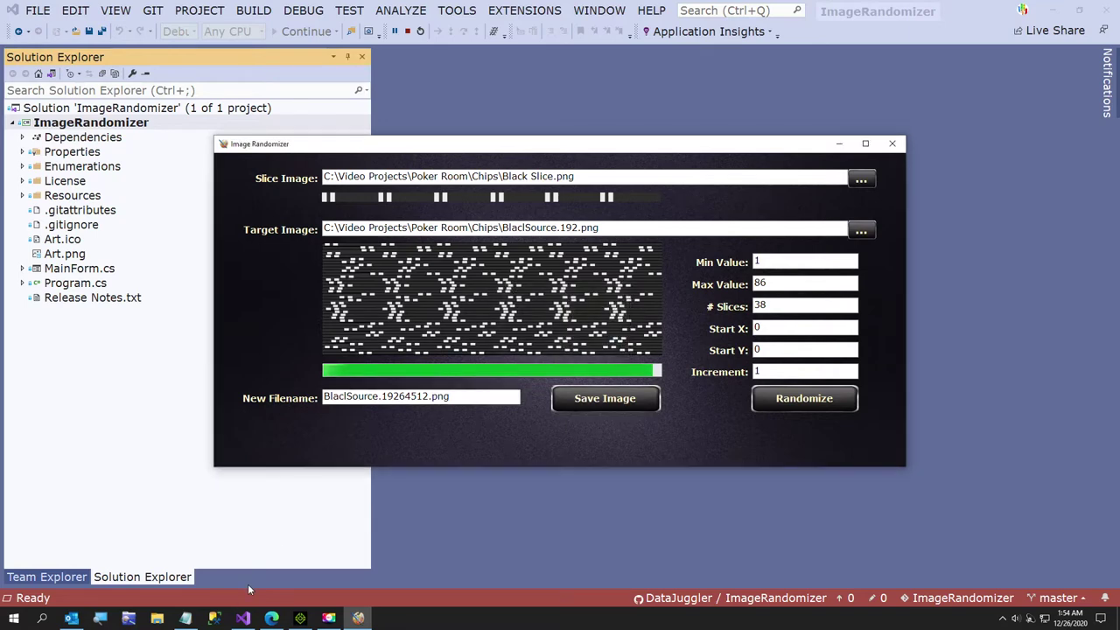
Open BlaclSource.19264512.png from the Poker Room Chips folder in paint.net and select the whole image
left_click(157, 618)
left_click(215, 219)
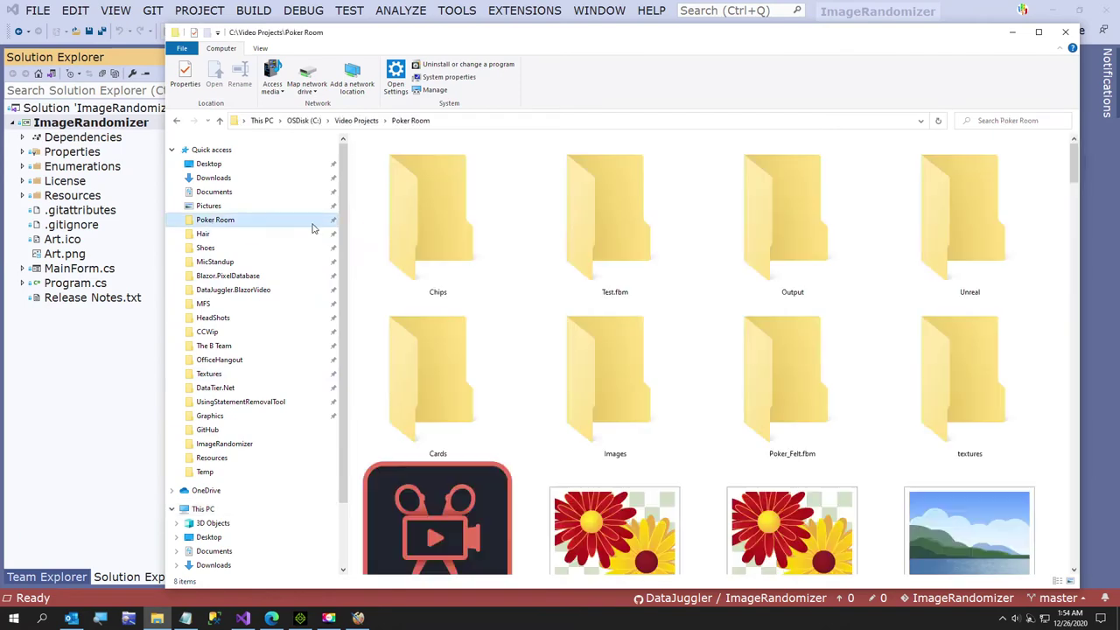
double_click(420, 213)
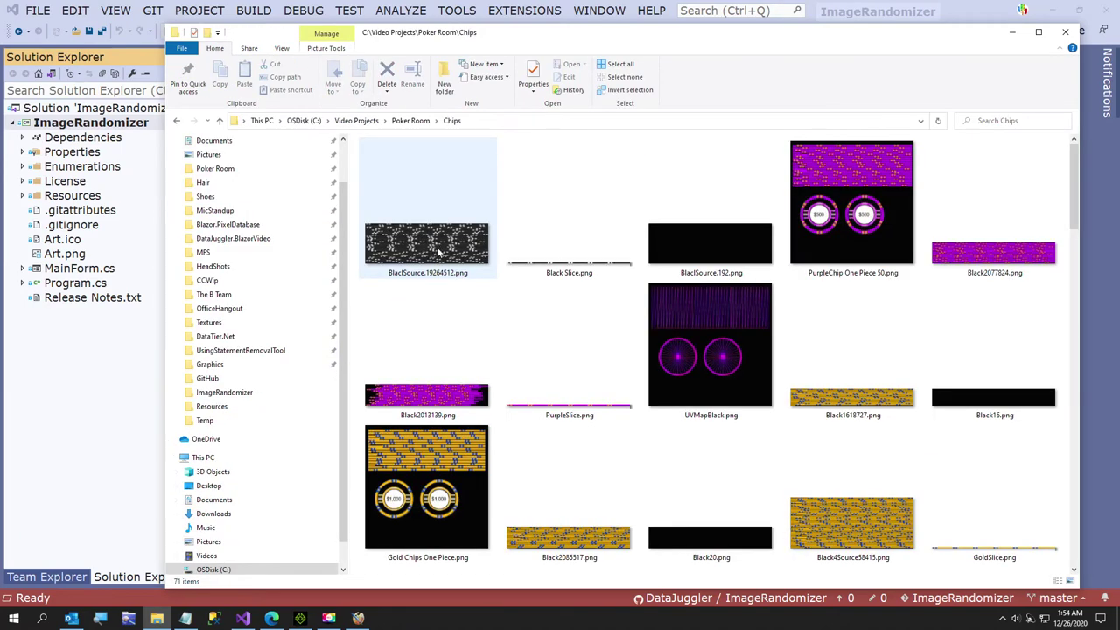
left_click(440, 251)
double_click(439, 252)
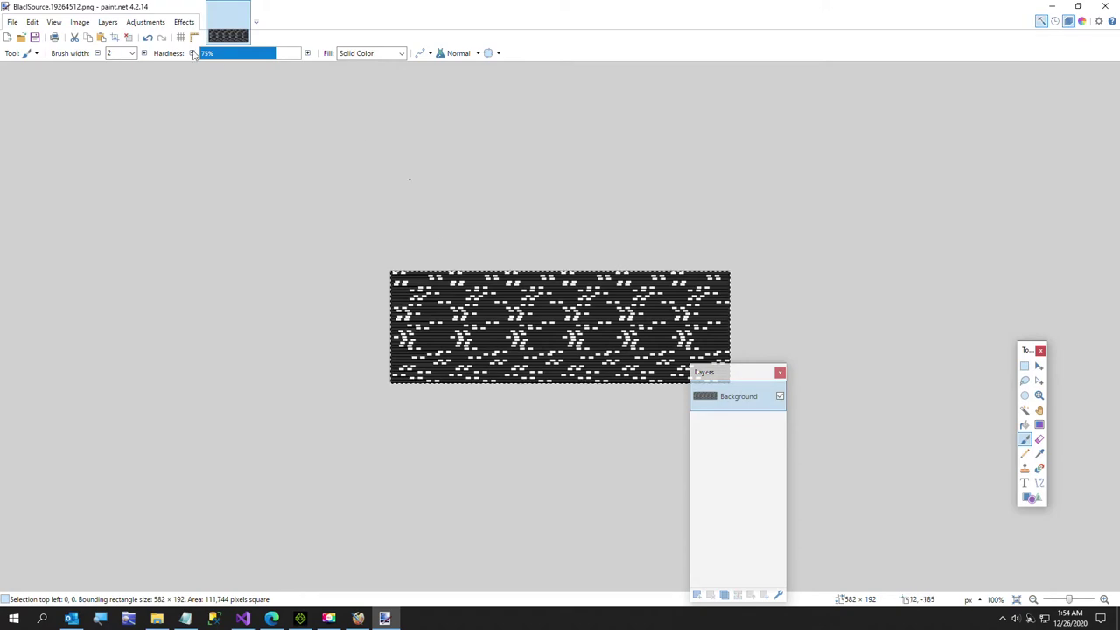
Open BlackChipUV.png from the Chips folder alongside the randomized texture
left_click(12, 23)
left_click(32, 51)
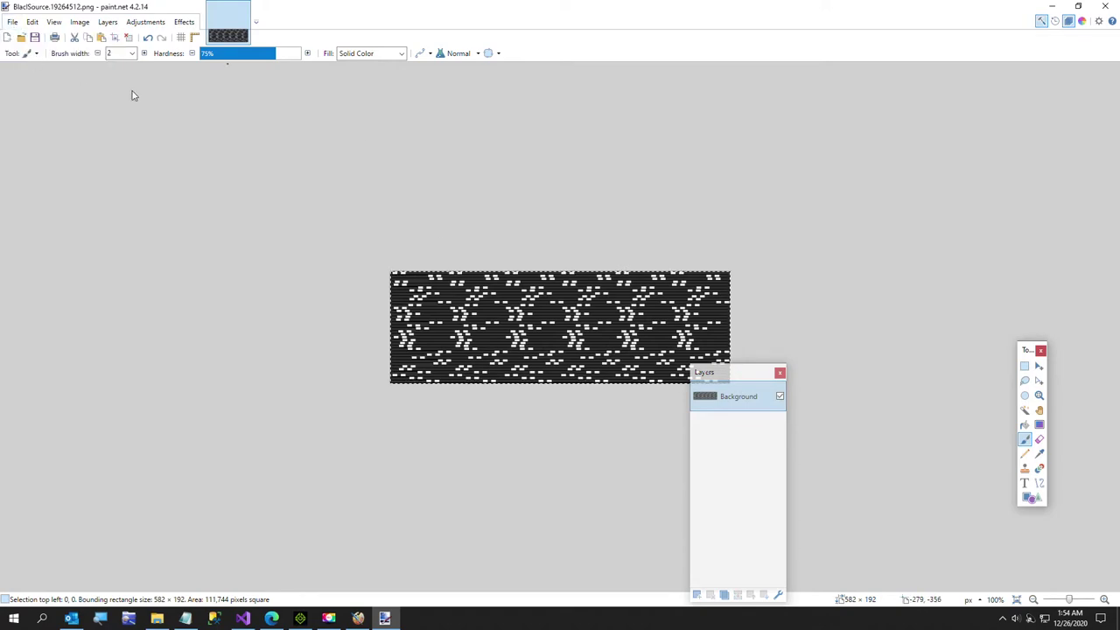
scroll(560, 230, "down", 10)
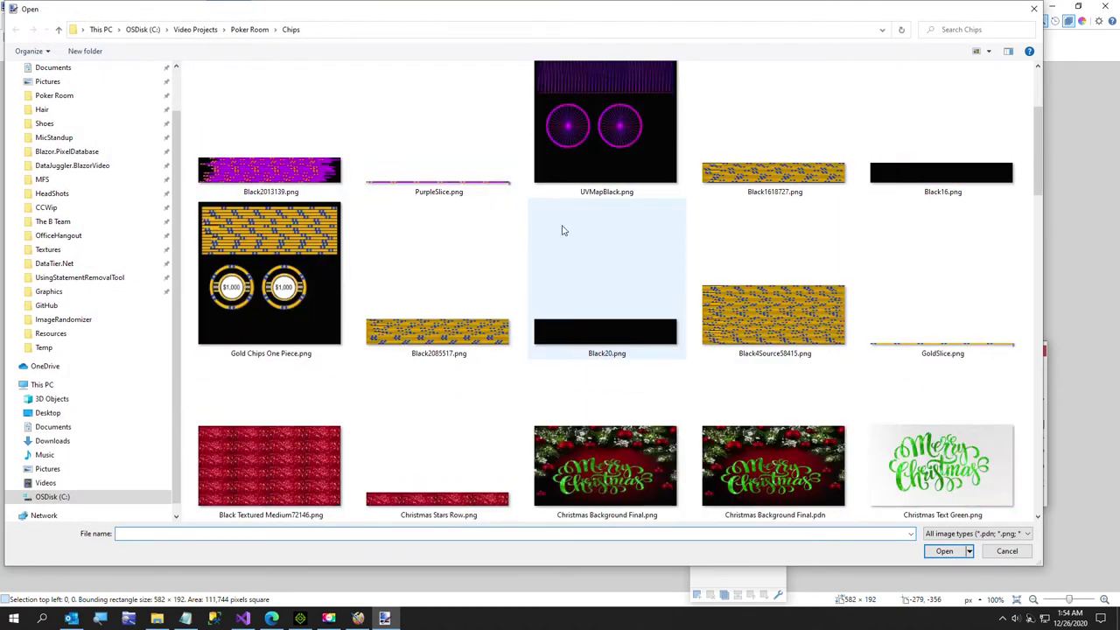
scroll(613, 280, "down", 4)
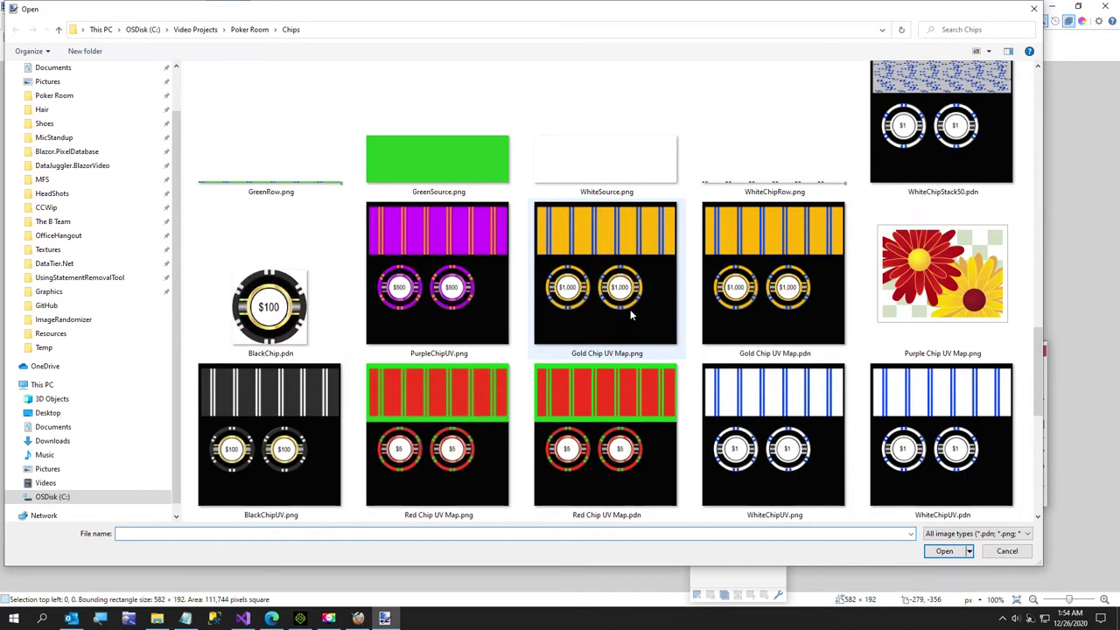
scroll(630, 309, "down", 4)
scroll(262, 286, "up", 2)
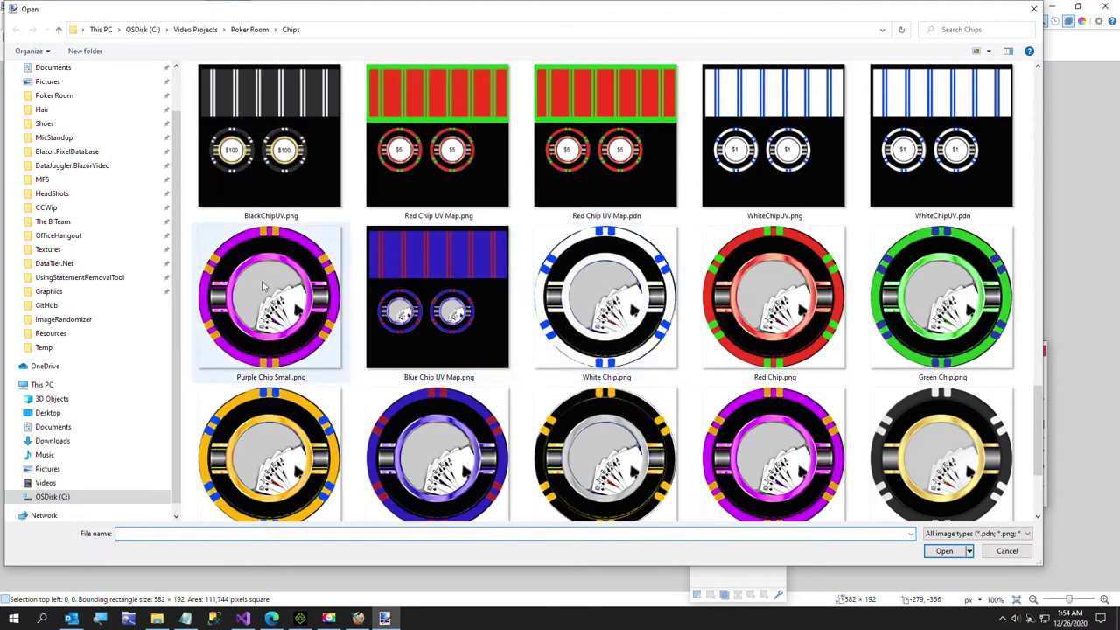
double_click(256, 182)
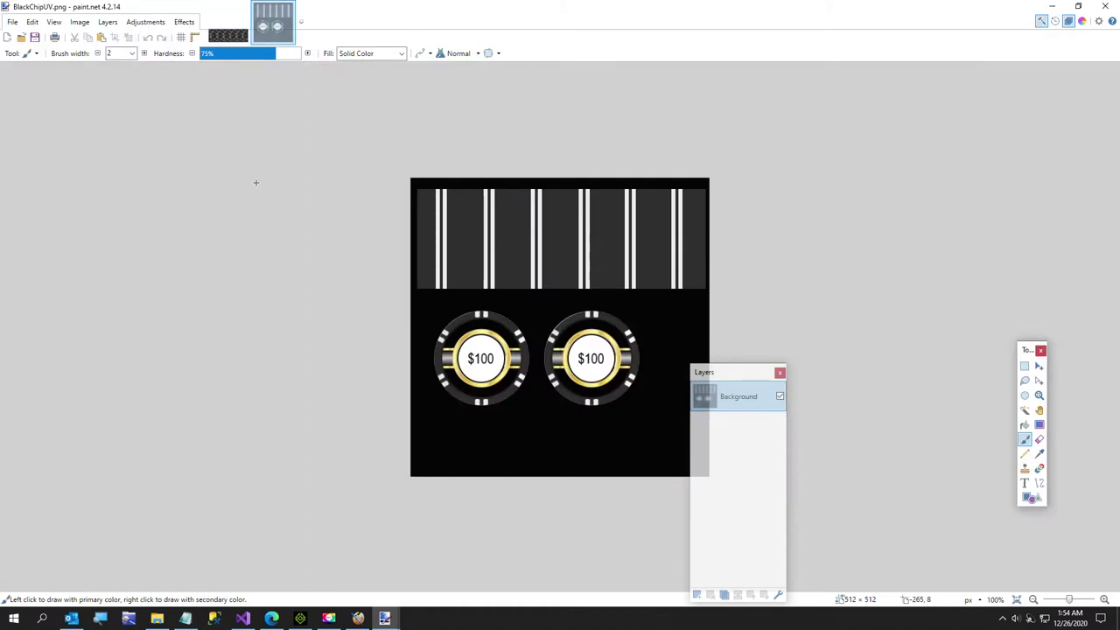
Resize the BlackChipUV.png image to 600 by 600 pixels
left_click(80, 22)
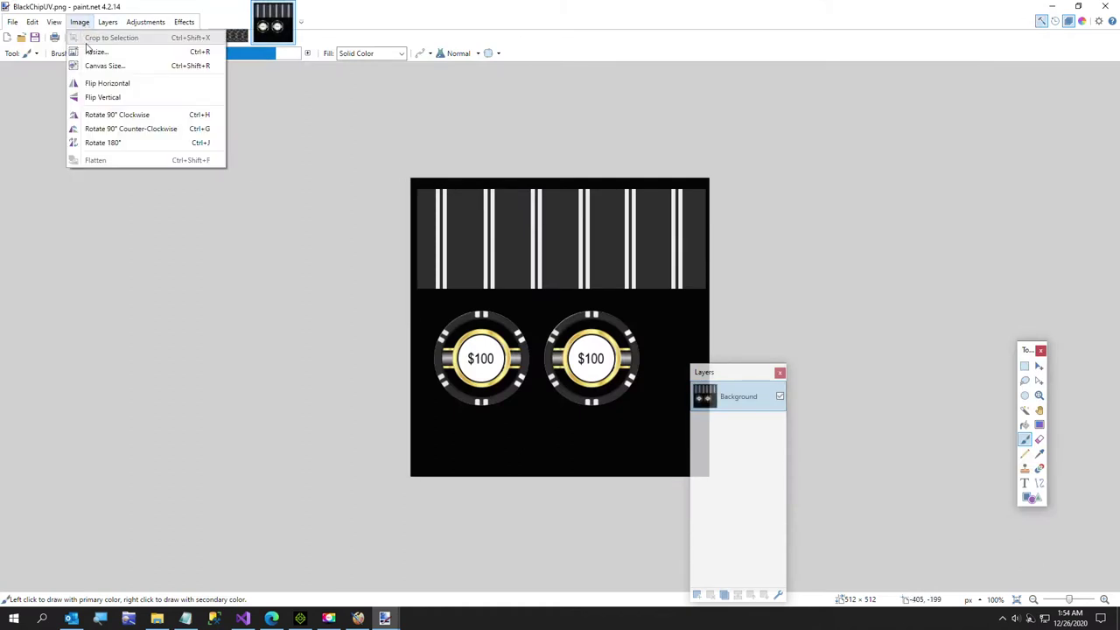
left_click(95, 52)
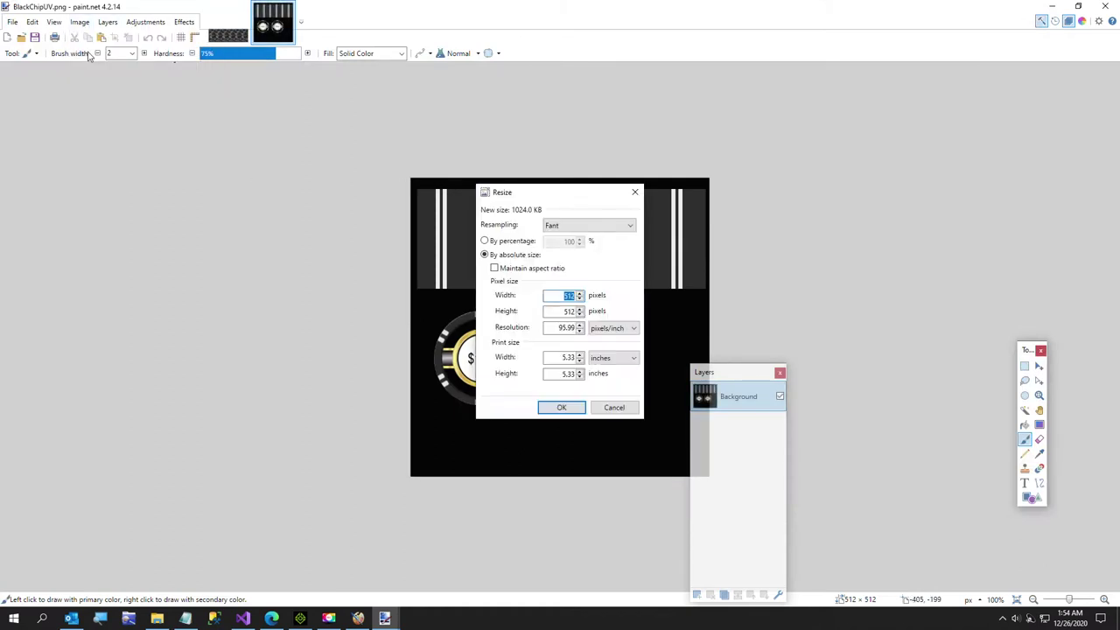
type("600")
key("Tab")
type("600")
key("Return")
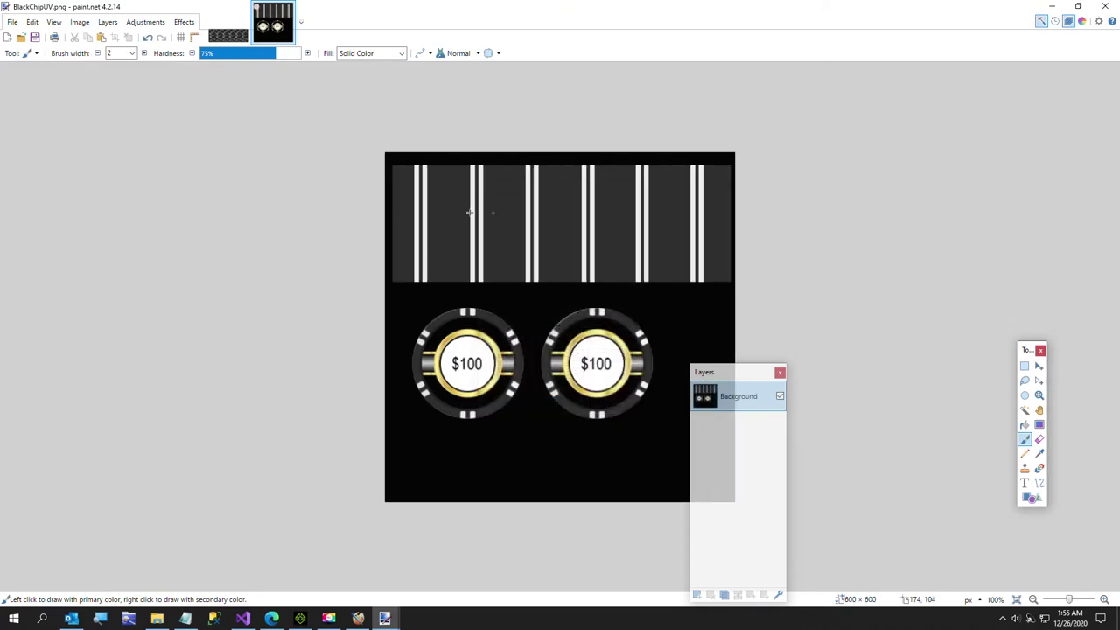
Paste the randomized chip texture over the striped band of the black chip UV map
key("ctrl+v")
key("Return")
left_click_drag(505, 241, 504, 241)
scroll(504, 241, "up", 5, "ctrl")
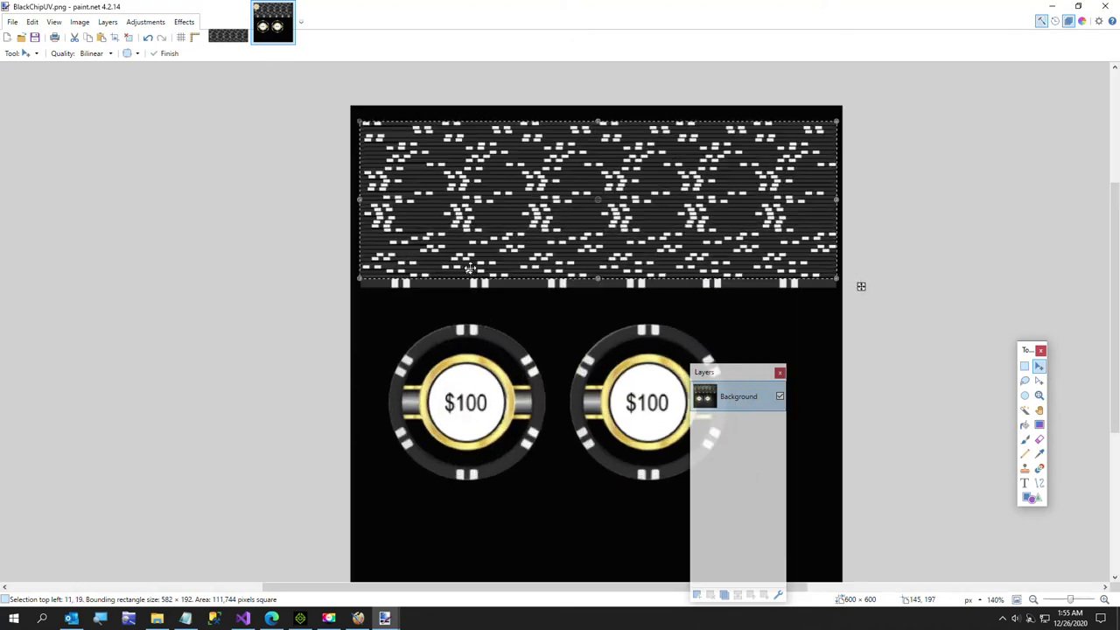
scroll(424, 280, "up", 3)
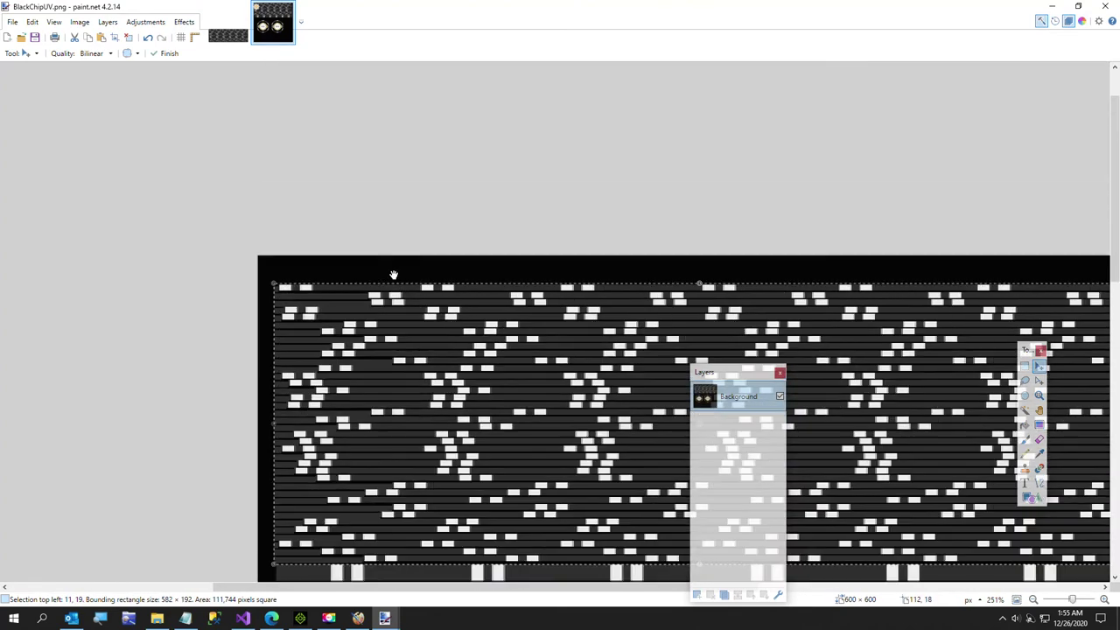
Move the pasted texture to line up with the striped band, with its top-left corner at 12, 24
key("Right")
key("Right")
key("Right")
key("Down")
key("Down")
key("Down")
key("Down")
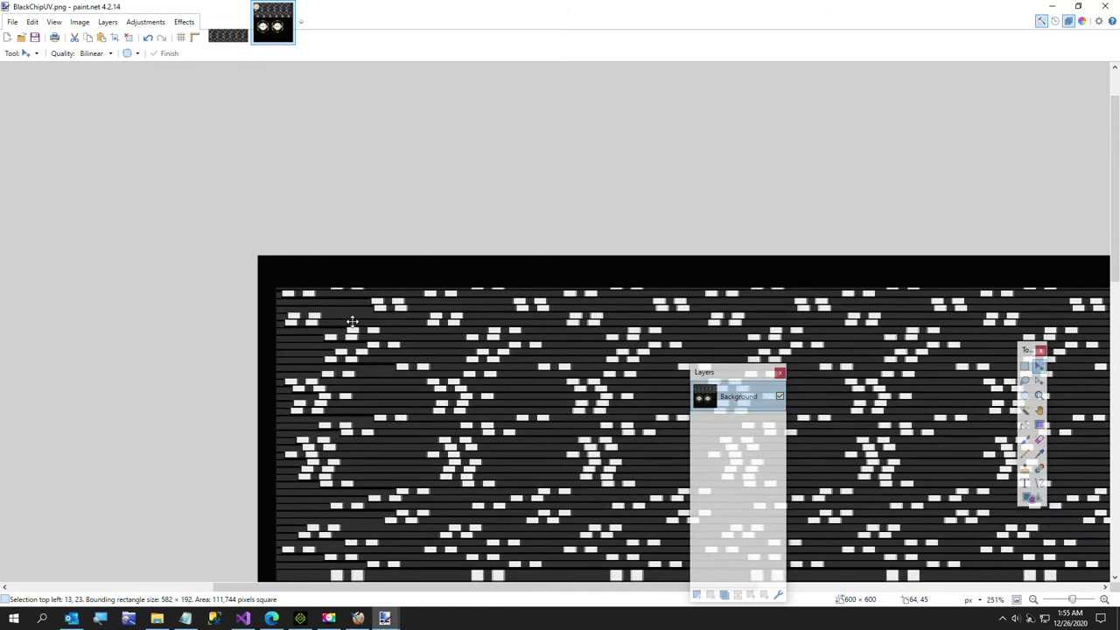
left_click_drag(353, 322, 350, 322)
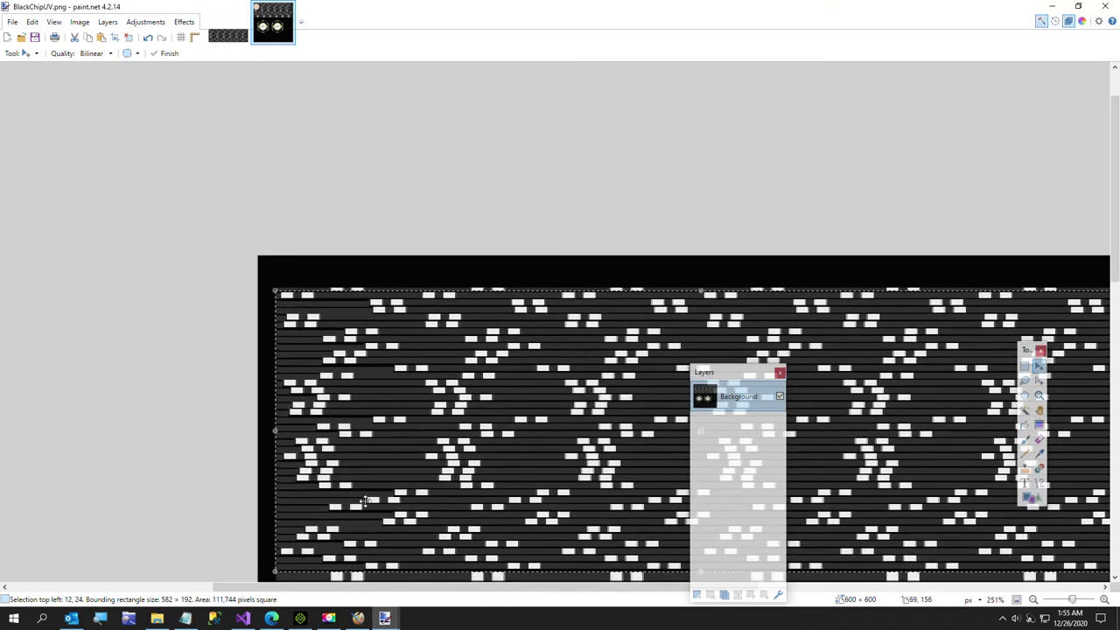
Stretch the pasted texture's upper and lower edges to cover the whole striped band, and deselect it
left_click_drag(408, 588, 517, 599)
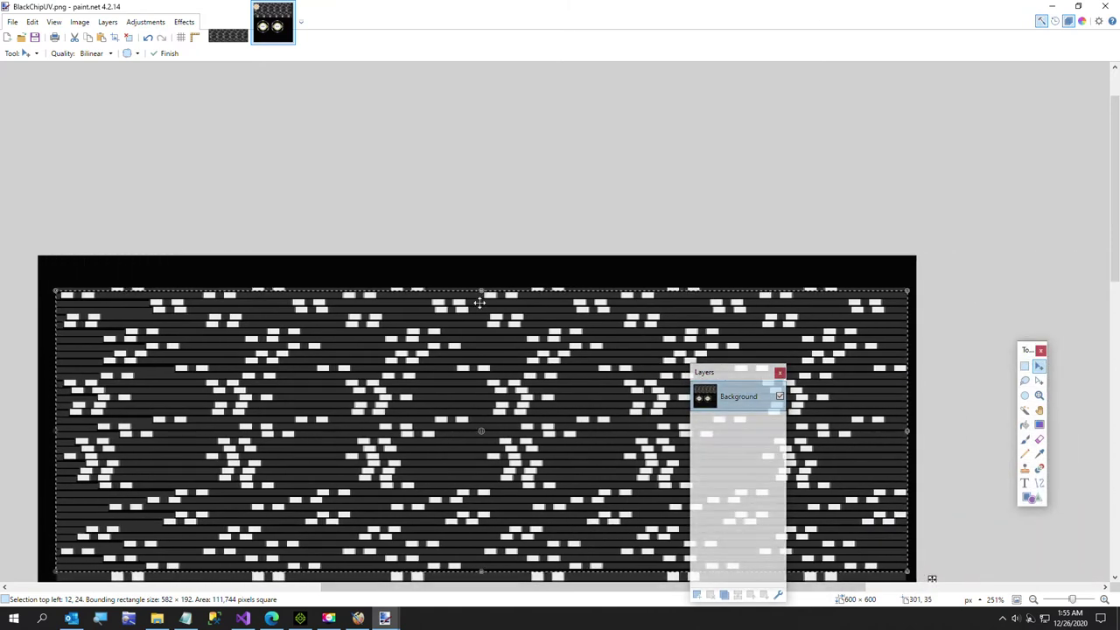
left_click_drag(481, 293, 482, 289)
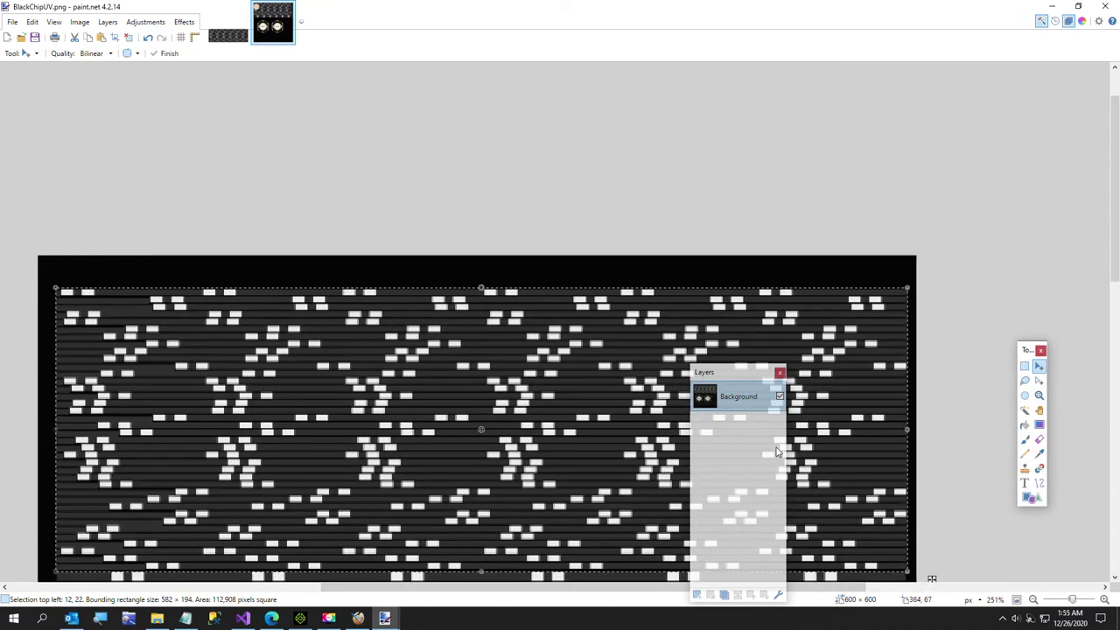
scroll(962, 448, "down", 3)
left_click_drag(480, 434, 464, 442)
key("ctrl+d")
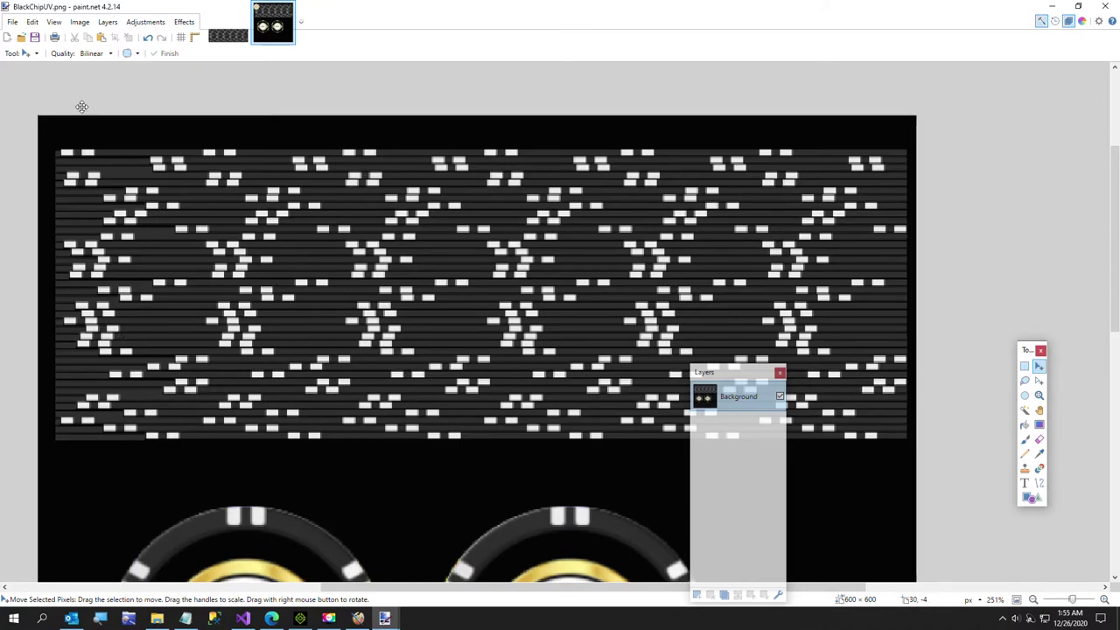
Save a copy of the image as "BlackChip One Piece 40.png" in the Chips folder with the default PNG settings
left_click(12, 22)
left_click(35, 111)
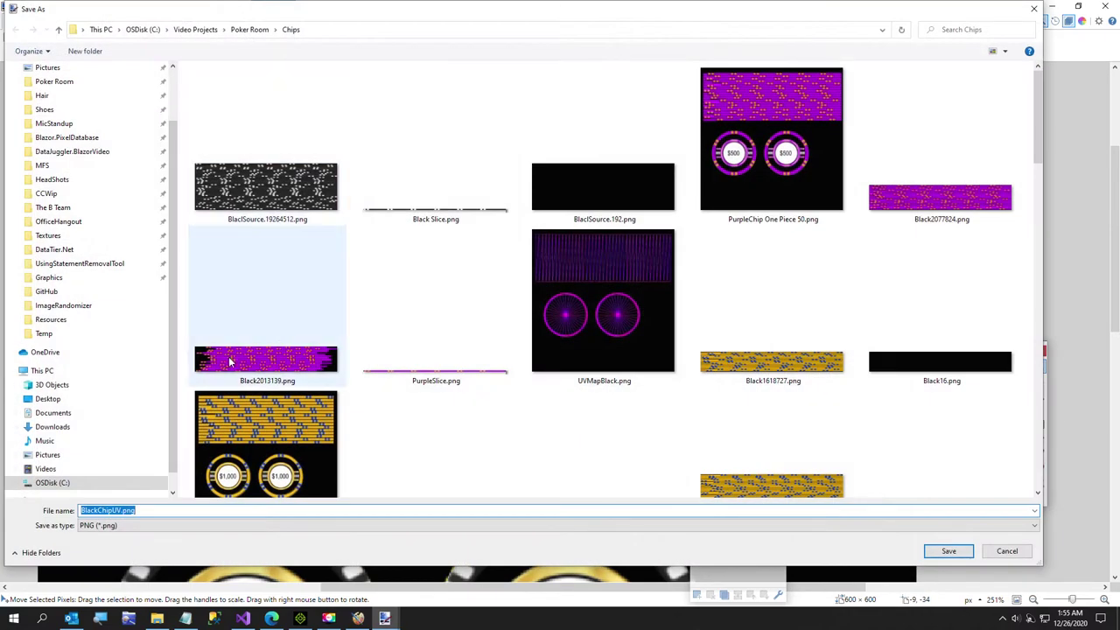
left_click(158, 510)
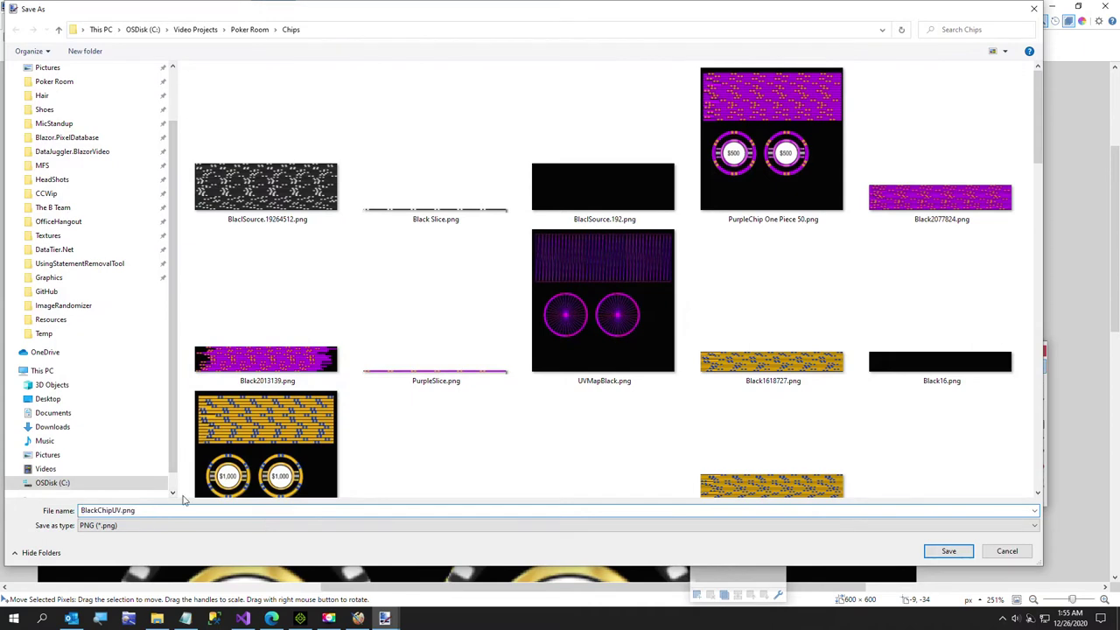
key("BackSpace")
key("BackSpace")
key("BackSpace")
key("BackSpace")
key("BackSpace")
key("BackSpace")
type("One Piece 40")
left_click(945, 551)
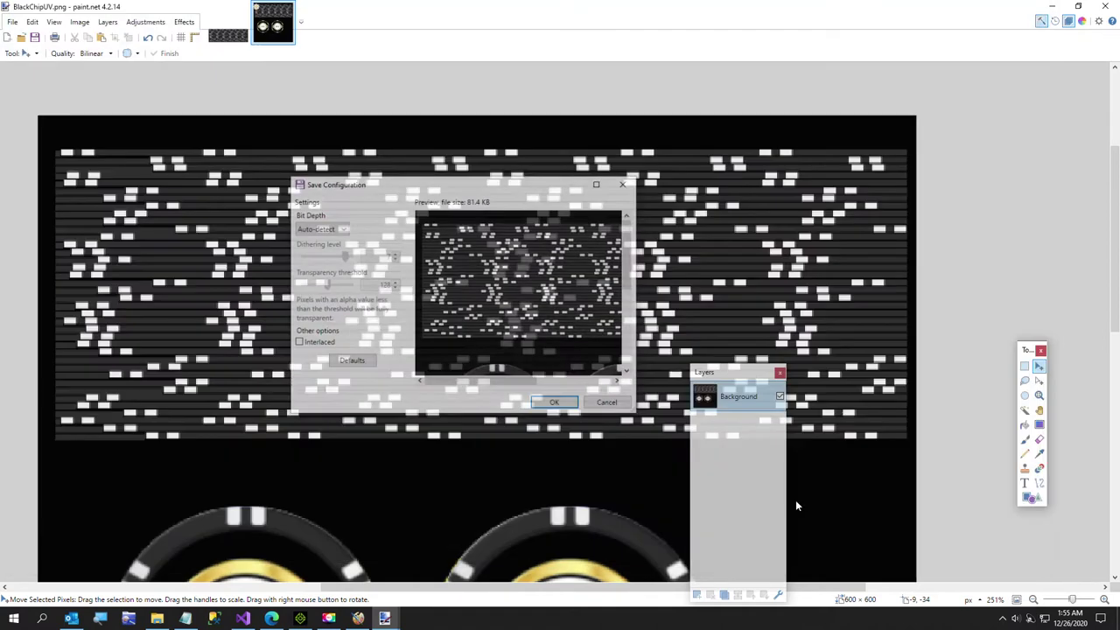
left_click(551, 403)
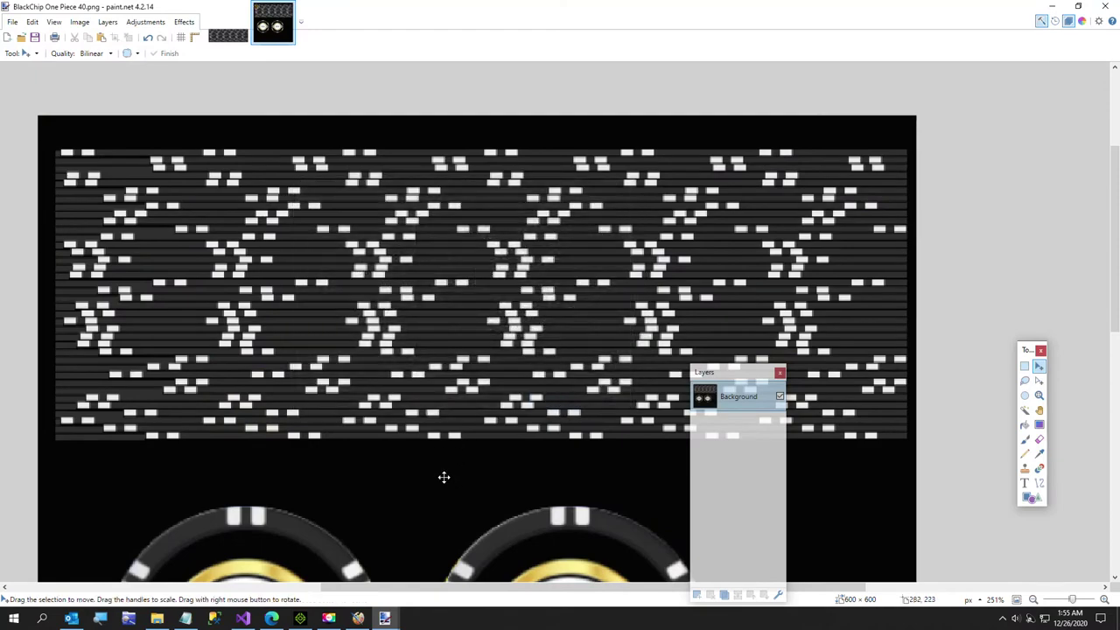
Switch to iClone, select BlackChipStack in the Chip Rack and frame it in the view
left_click(300, 620)
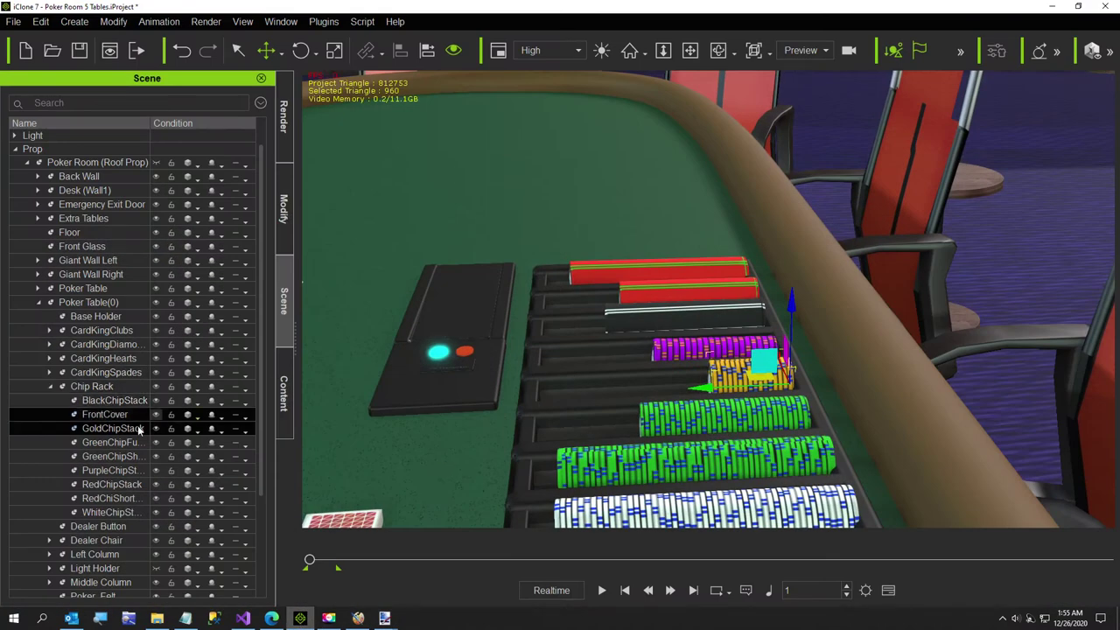
left_click(98, 402, "ctrl")
left_click(98, 402)
key("f")
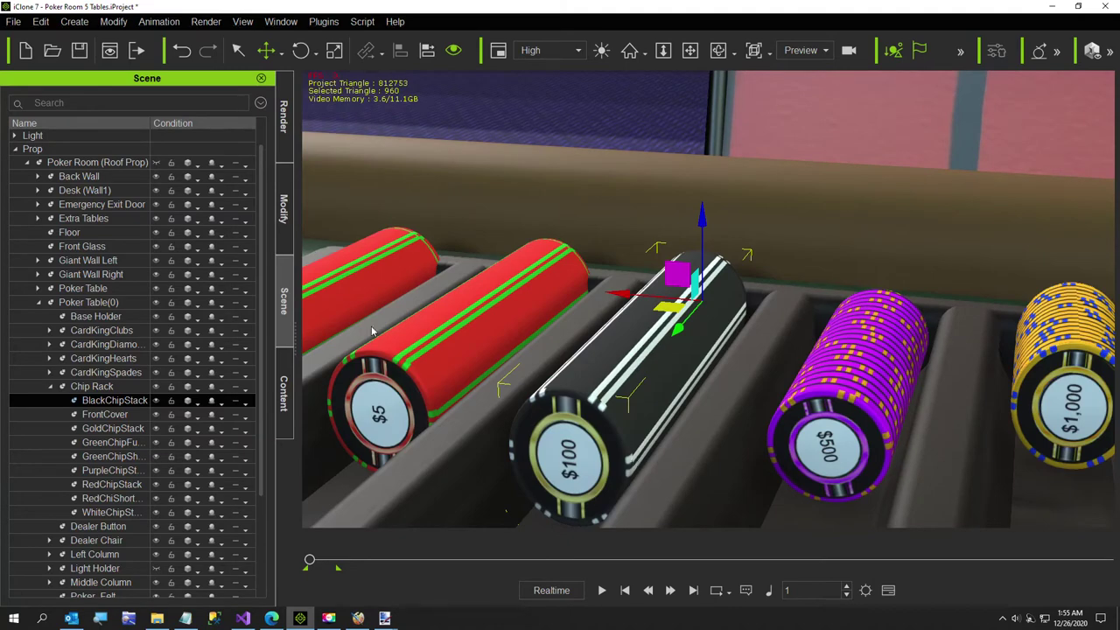
Load BlackChip One Piece 40.png as the black chip stack's Base Color map, imported as a unique texture
left_click(284, 208)
double_click(78, 263)
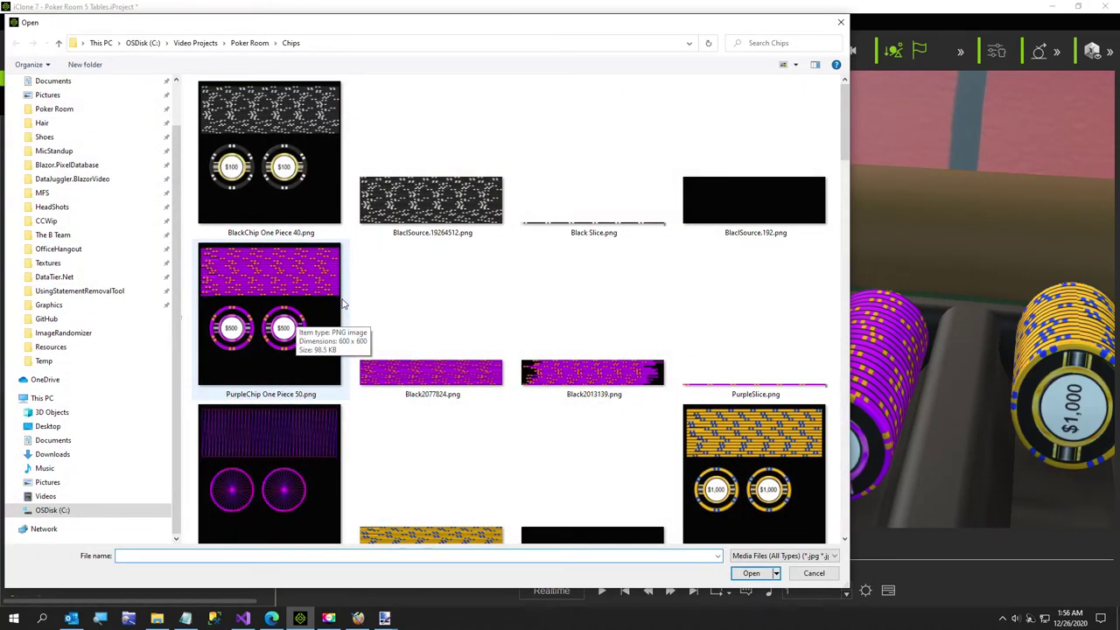
double_click(283, 169)
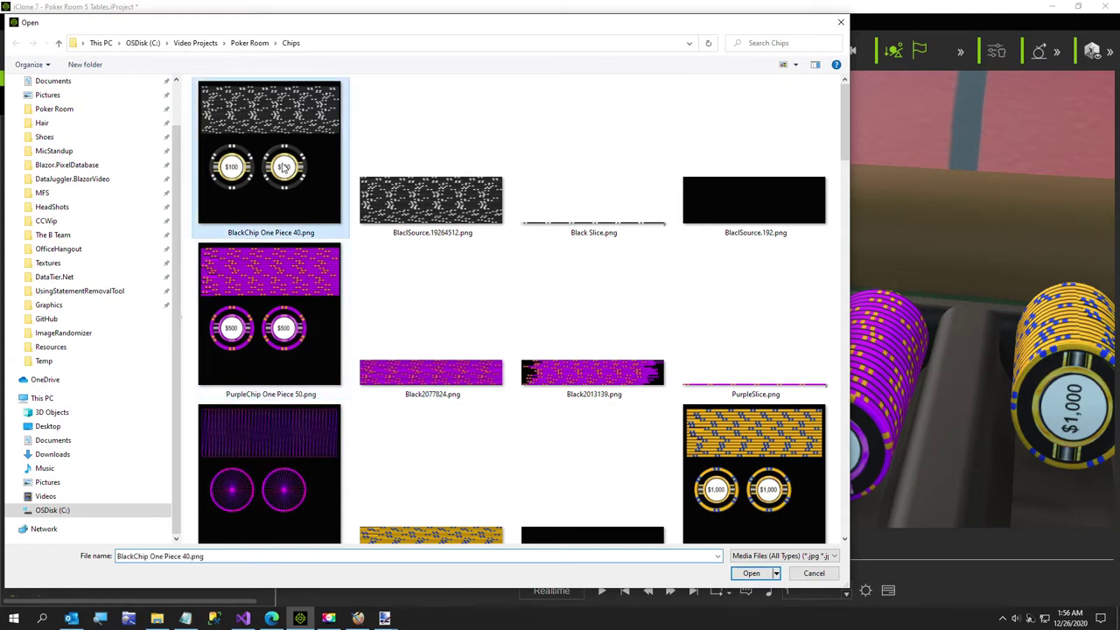
left_click(505, 280)
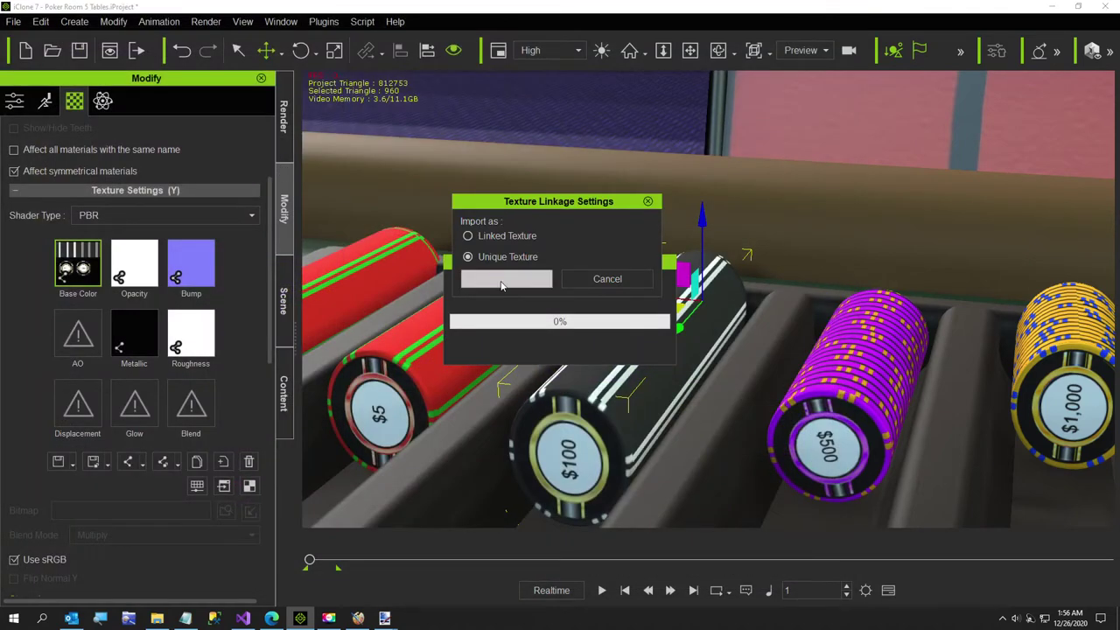
Rotate the black chip stack about its long axis so the $100 label on its end turns upside down
mouse_move(788, 434)
right_mouse_down()
mouse_move(475, 498)
mouse_move(848, 509)
mouse_move(758, 508)
mouse_move(528, 436)
mouse_move(612, 442)
mouse_move(756, 495)
right_mouse_up()
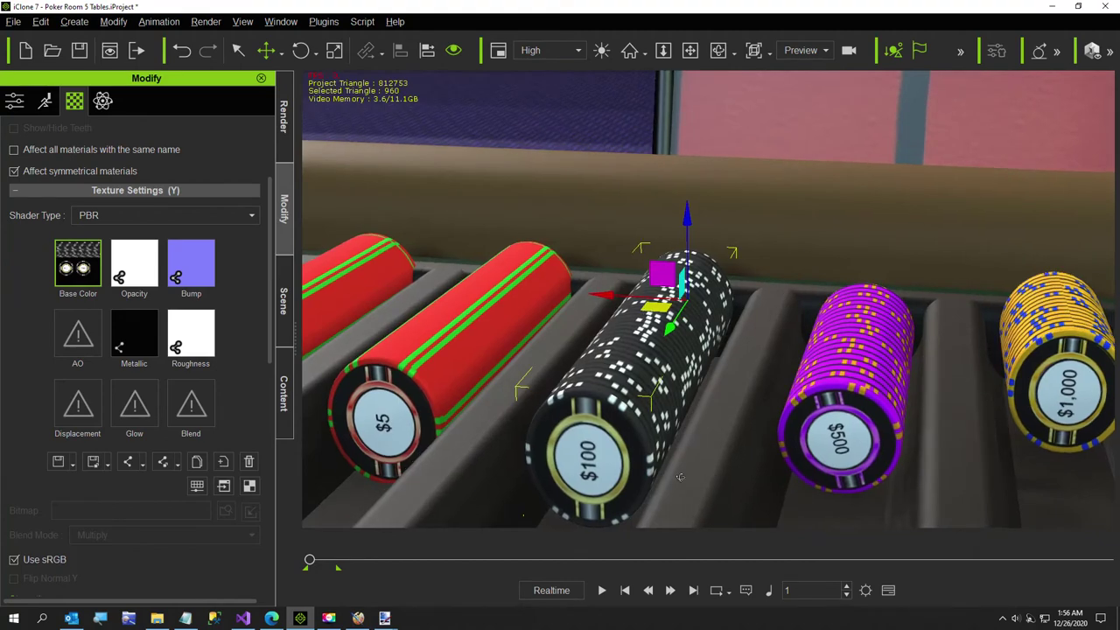
right_click_drag(753, 503, 749, 482)
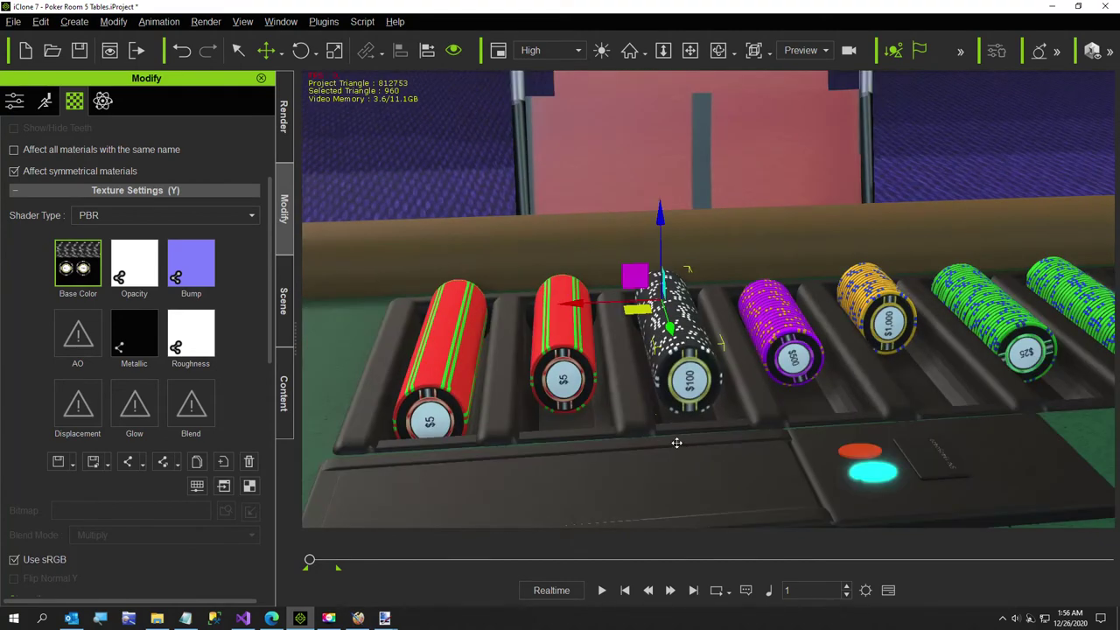
scroll(670, 437, "up", 5)
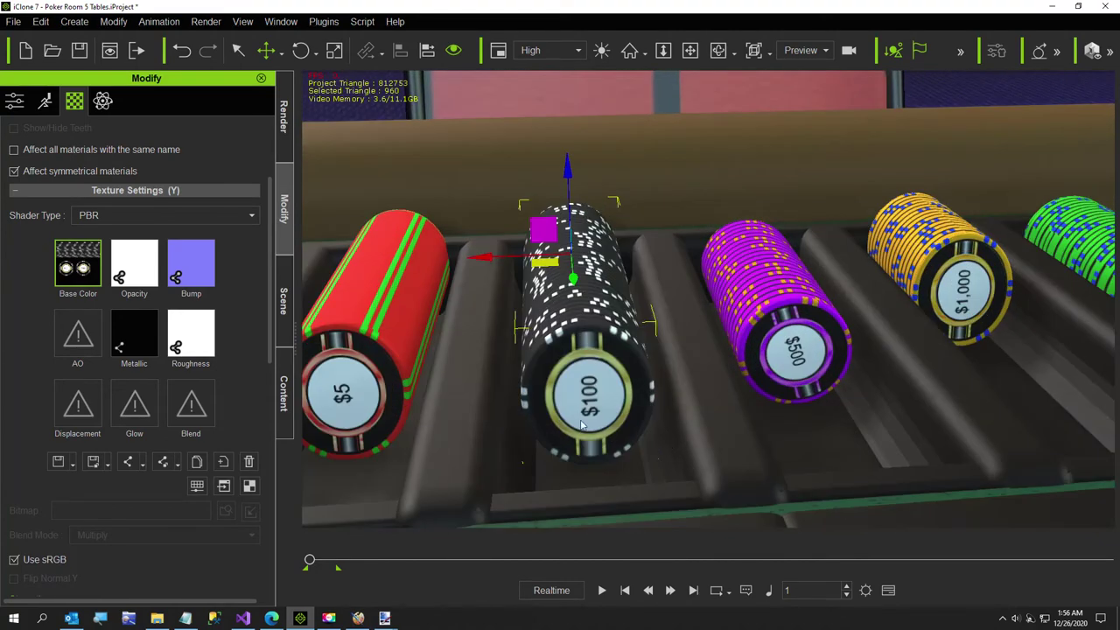
key("e")
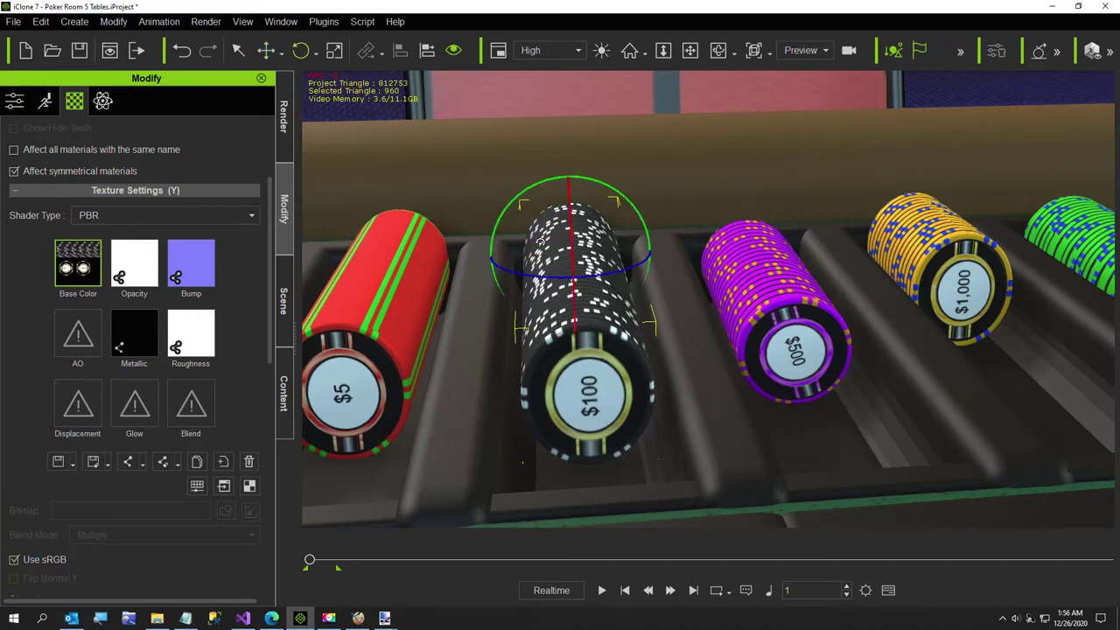
left_click(286, 302)
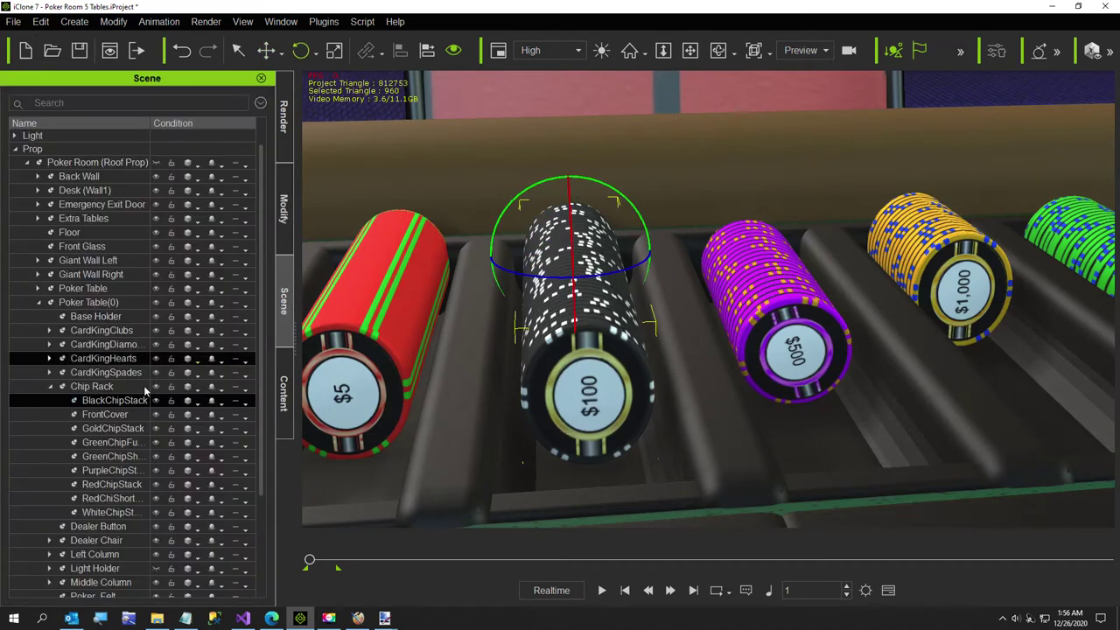
left_click_drag(521, 209, 476, 236)
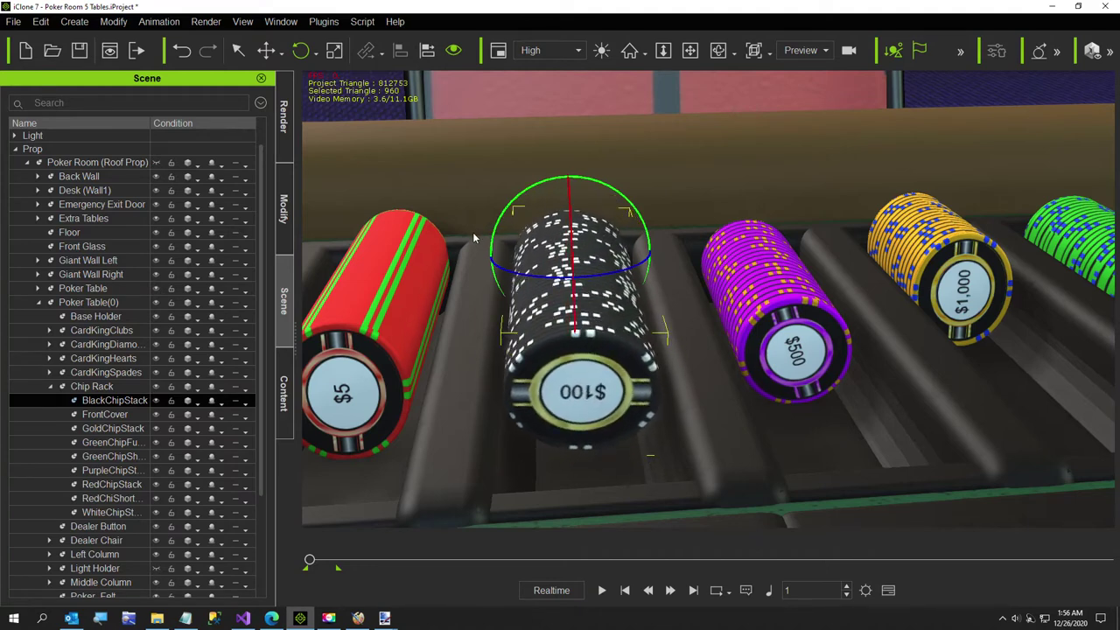
Scale the black chip stack slightly narrower across its width, and rotate it so the $100 label sits at an angle
key("w")
left_click_drag(483, 252, 503, 260)
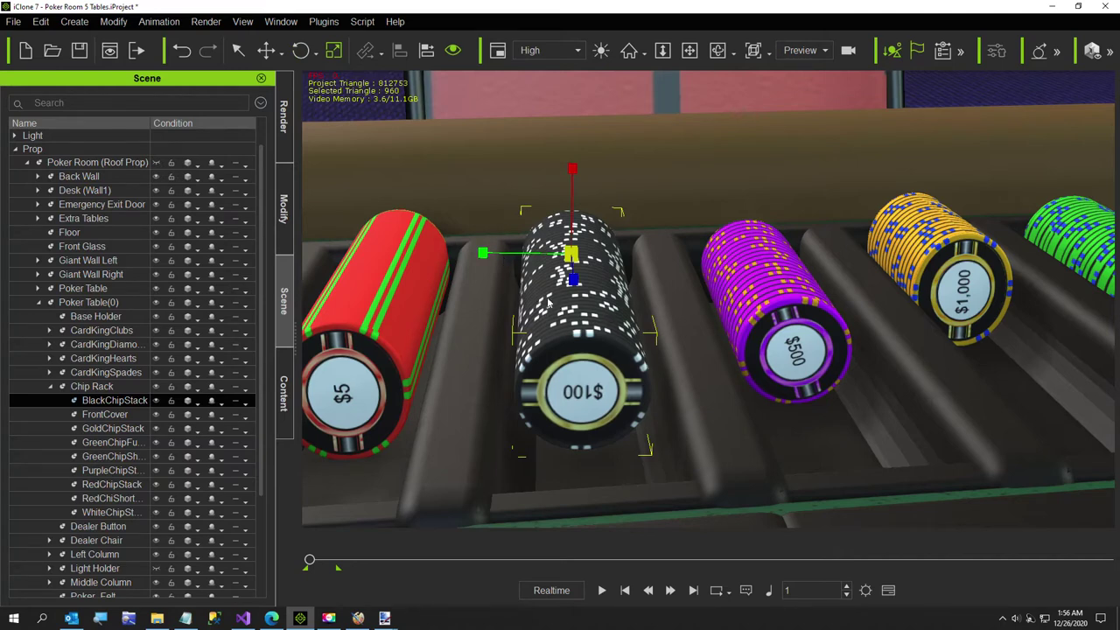
key("e")
left_click_drag(591, 198, 419, 238)
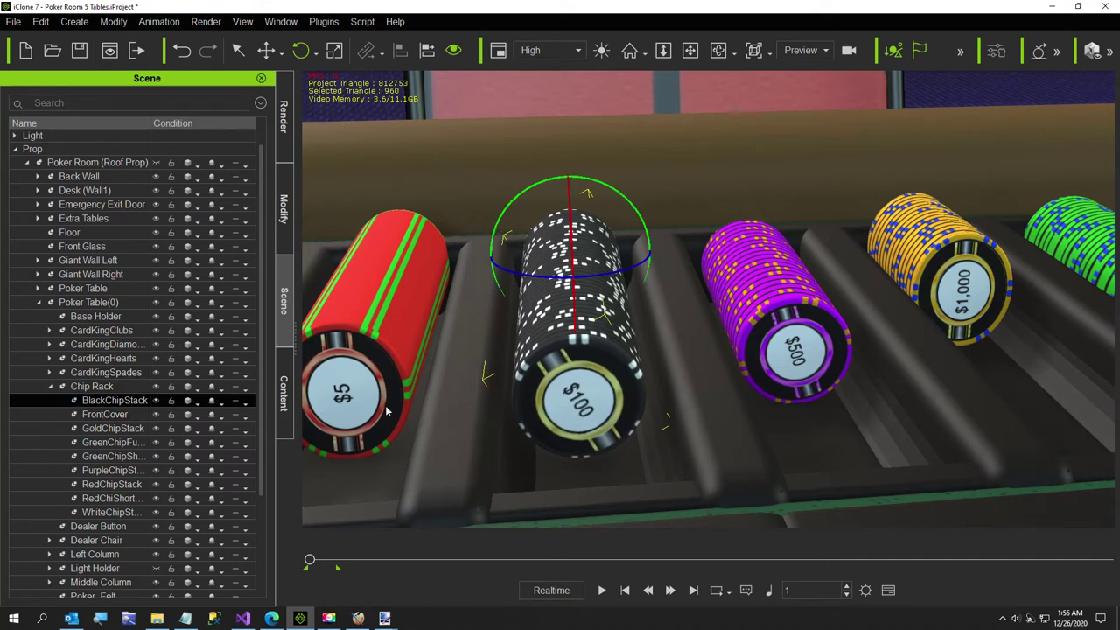
Open Red Chip UV Map.png from the Poker Room Chips folder in paint.net
middle_click_drag(441, 387, 588, 393)
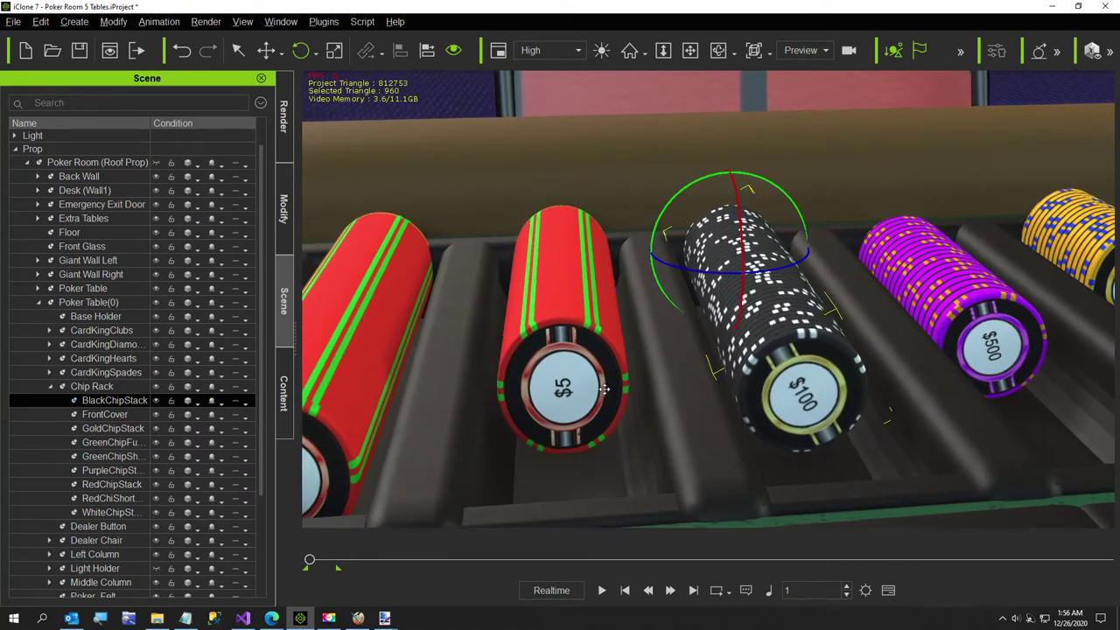
scroll(690, 389, "up", 3)
right_click_drag(734, 430, 627, 405)
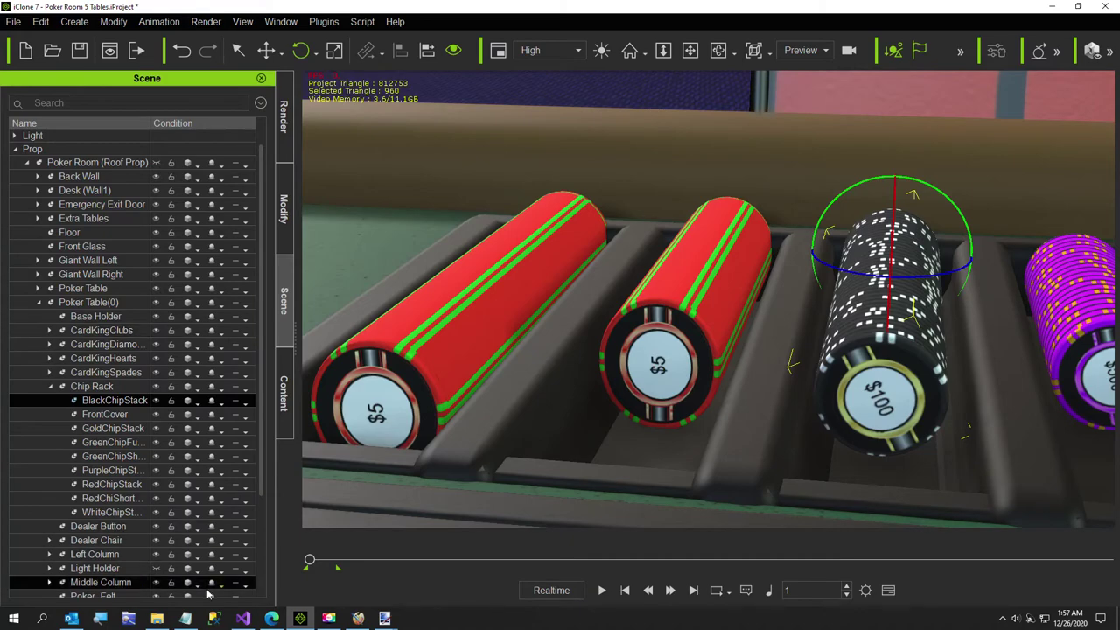
left_click(158, 618)
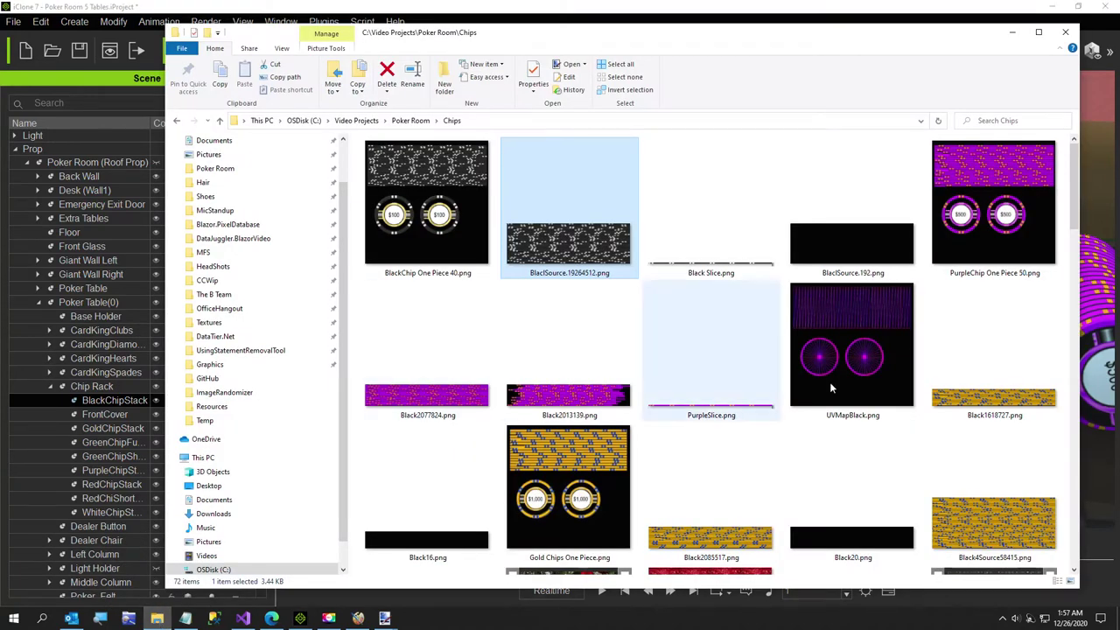
scroll(828, 385, "down", 5)
scroll(828, 393, "down", 3)
scroll(826, 385, "down", 5)
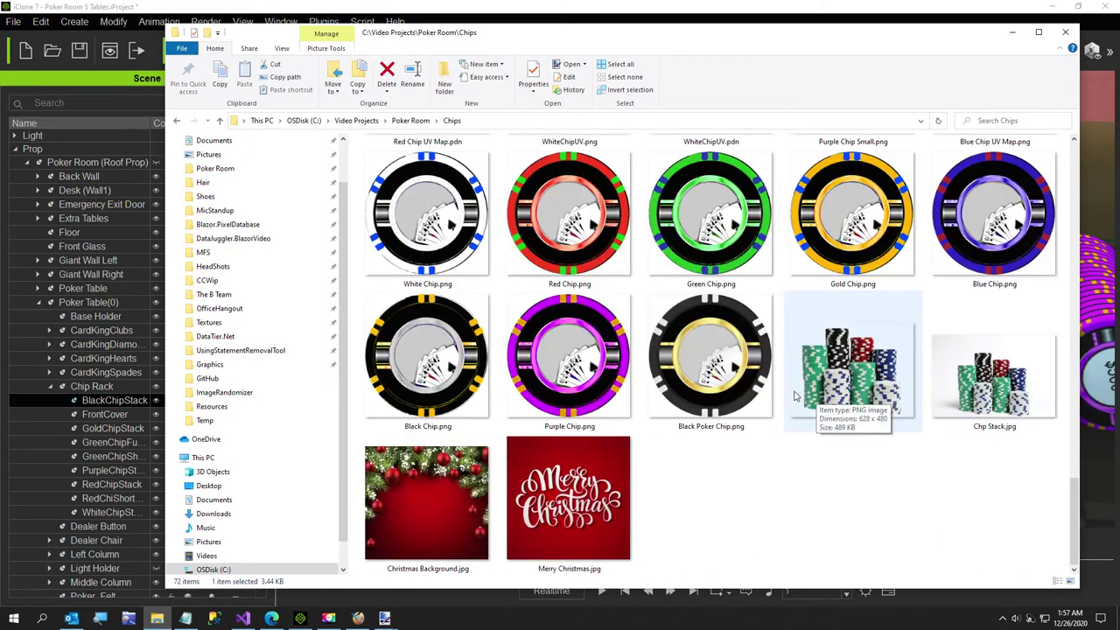
scroll(792, 394, "up", 5)
scroll(777, 395, "up", 3)
scroll(775, 394, "down", 3)
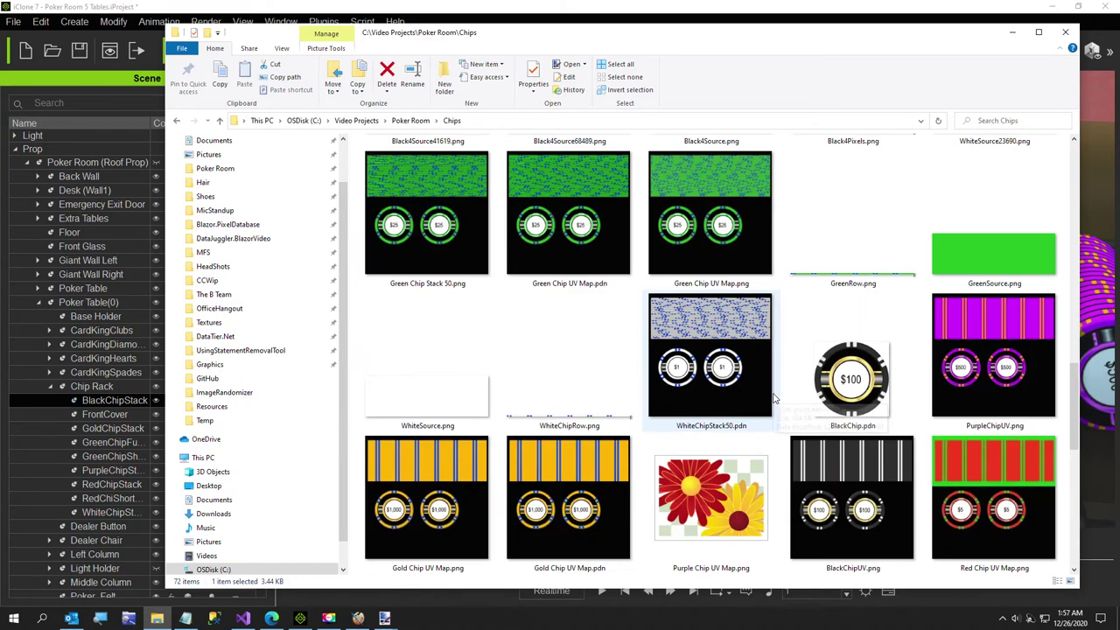
double_click(986, 461)
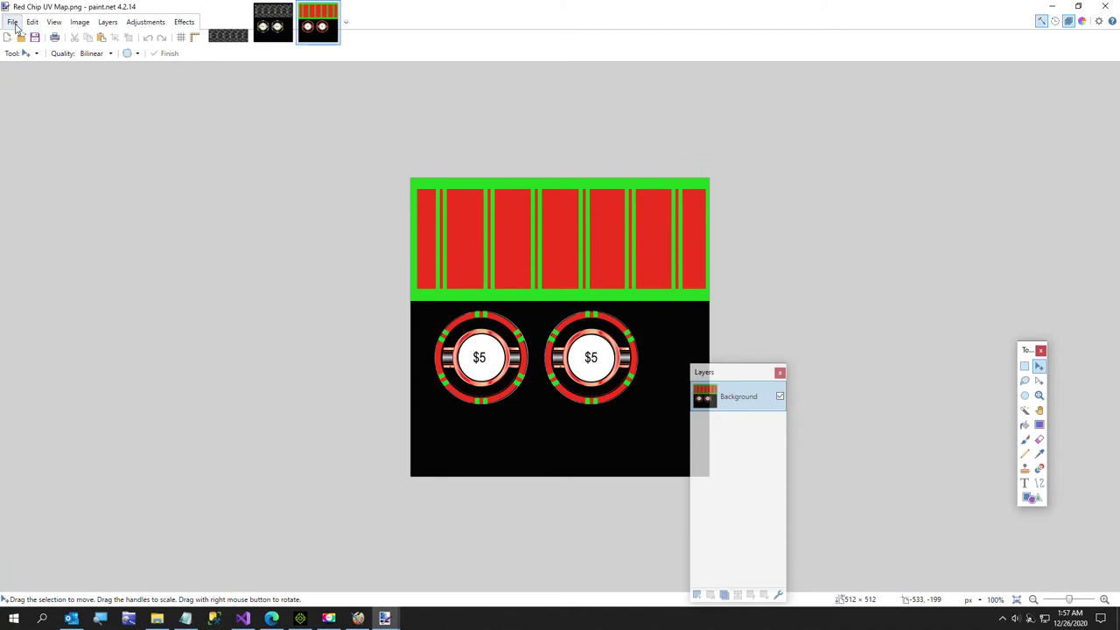
Select a thin strip along the upper edge of the red striped band, 496 px wide and about 7 px tall
left_click(1025, 365)
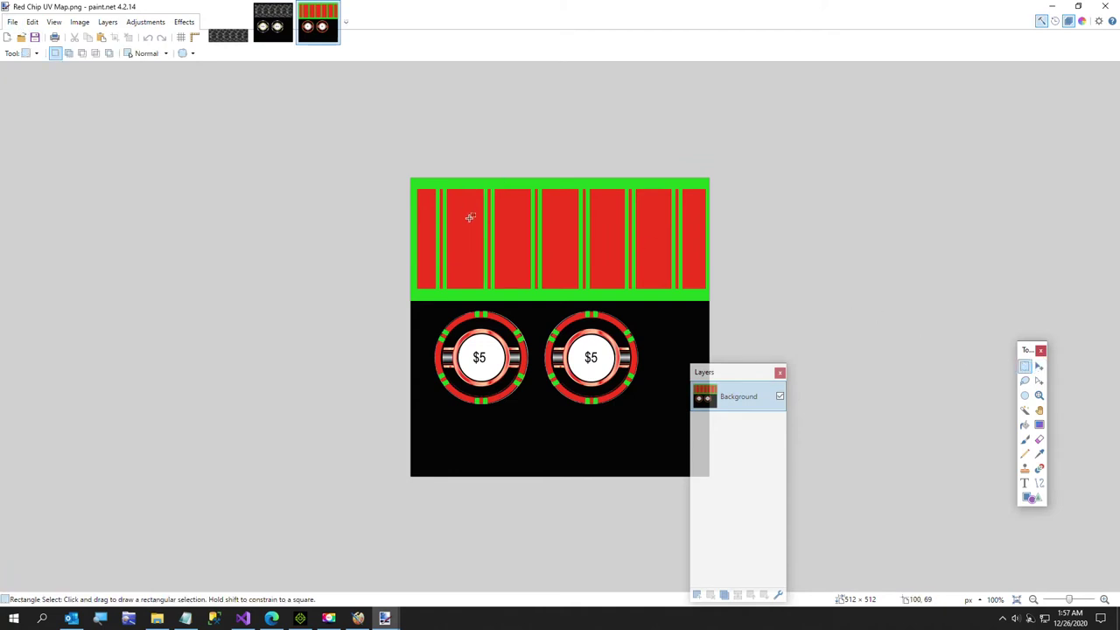
scroll(478, 232, "up", 5, "ctrl")
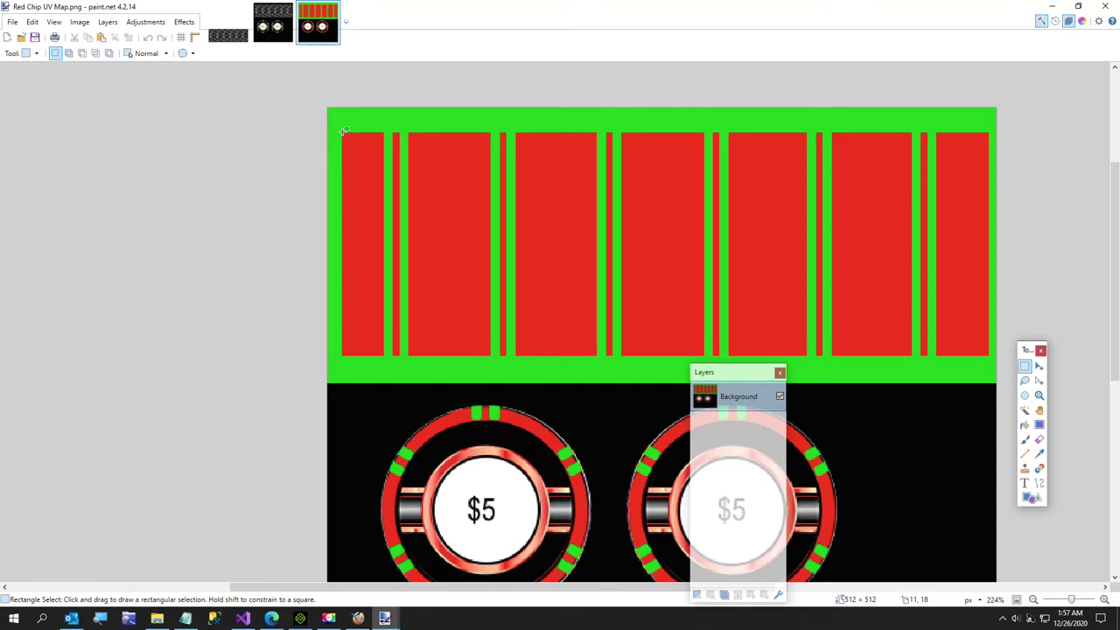
left_click_drag(343, 130, 989, 140)
scroll(965, 155, "up", 3, "ctrl")
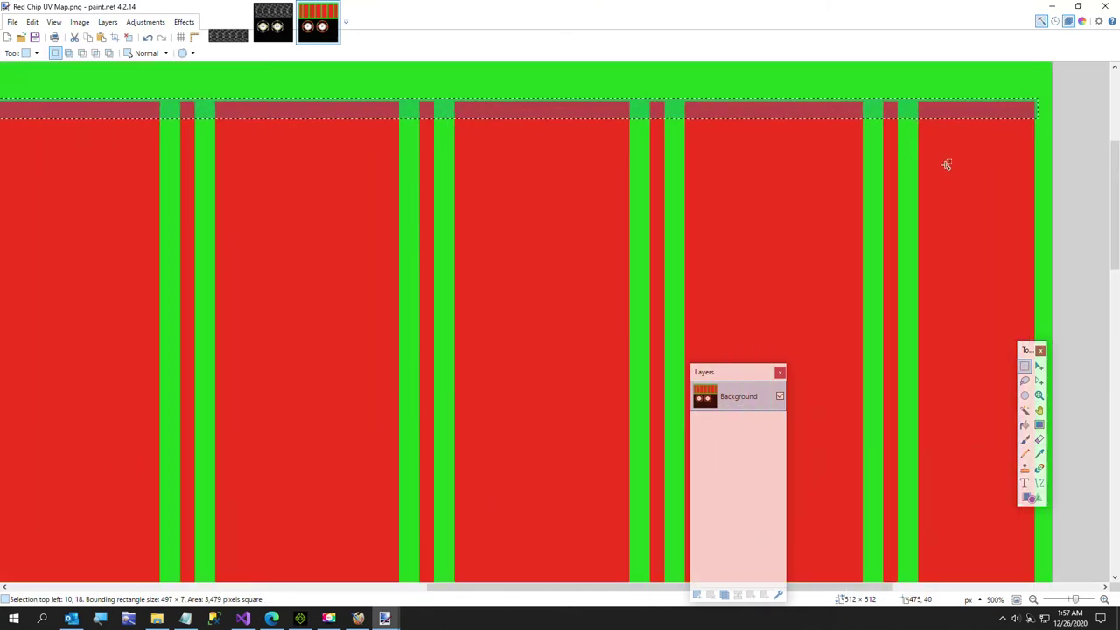
scroll(961, 229, "up", 3)
left_click(1039, 380)
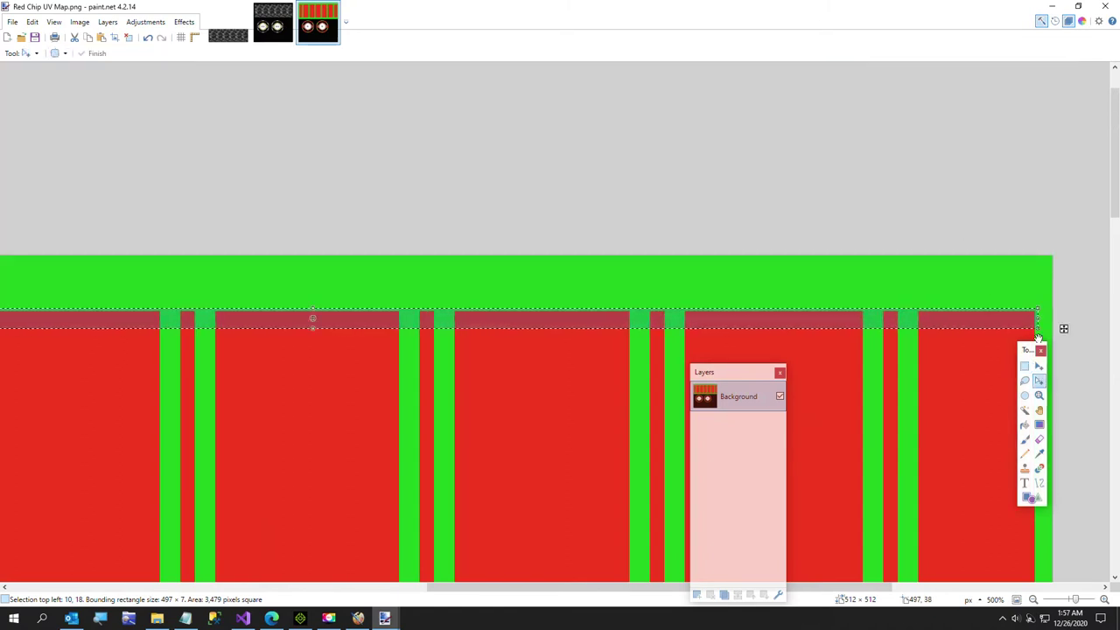
left_click_drag(1037, 322, 1035, 322)
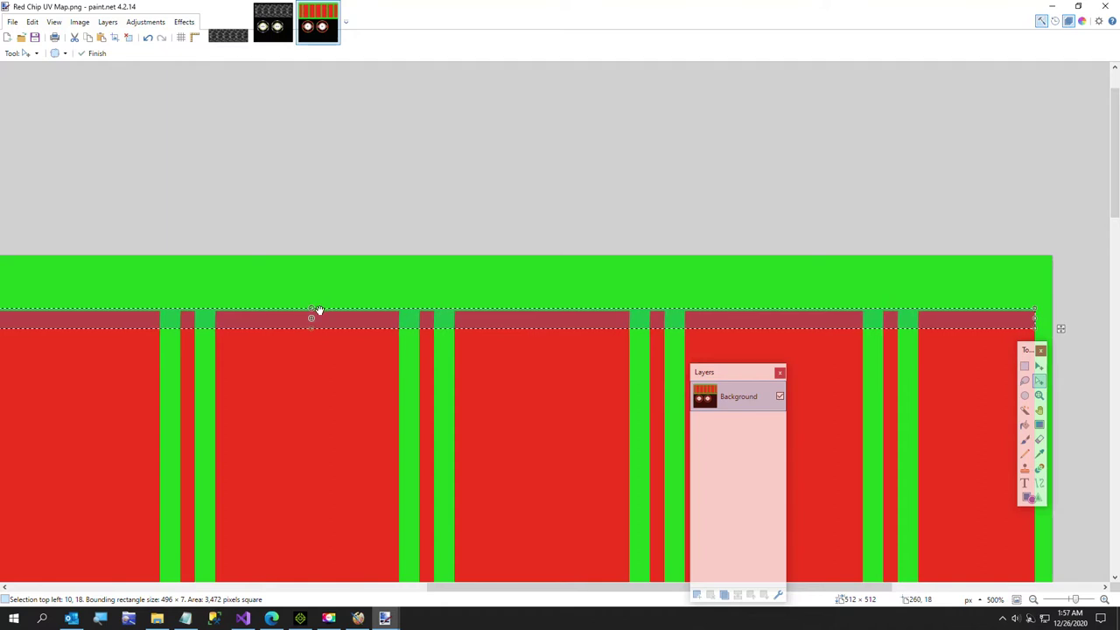
Shrink the strip selection to 4 px tall so it excludes the green border, and crop the image to it
scroll(312, 312, "up", 3, "ctrl")
left_click_drag(311, 313, 308, 332)
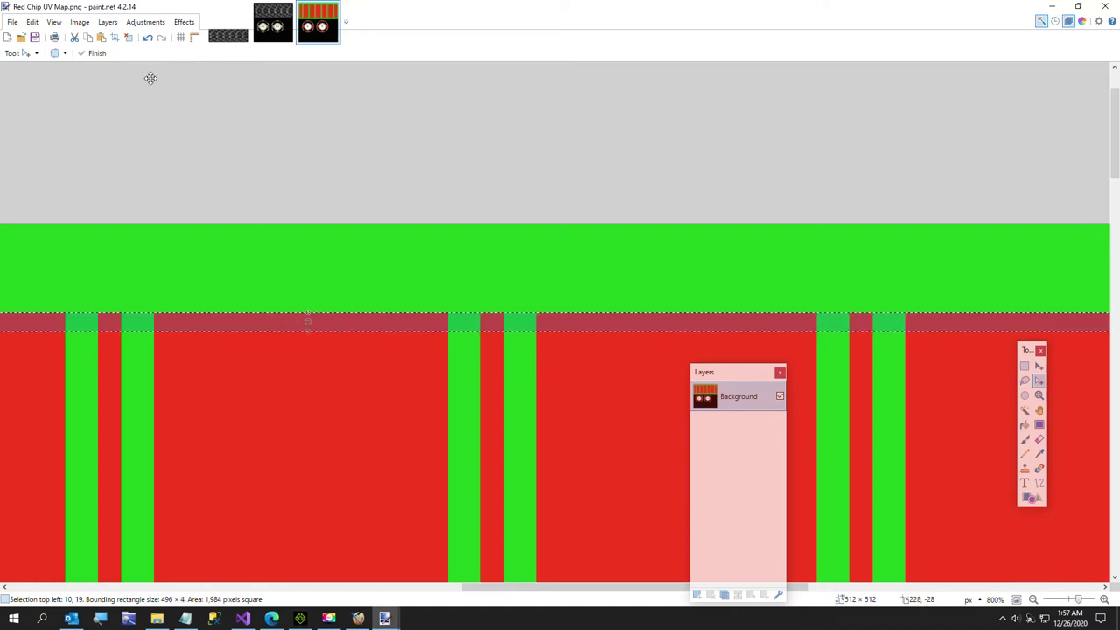
left_click(106, 22)
left_click(98, 38)
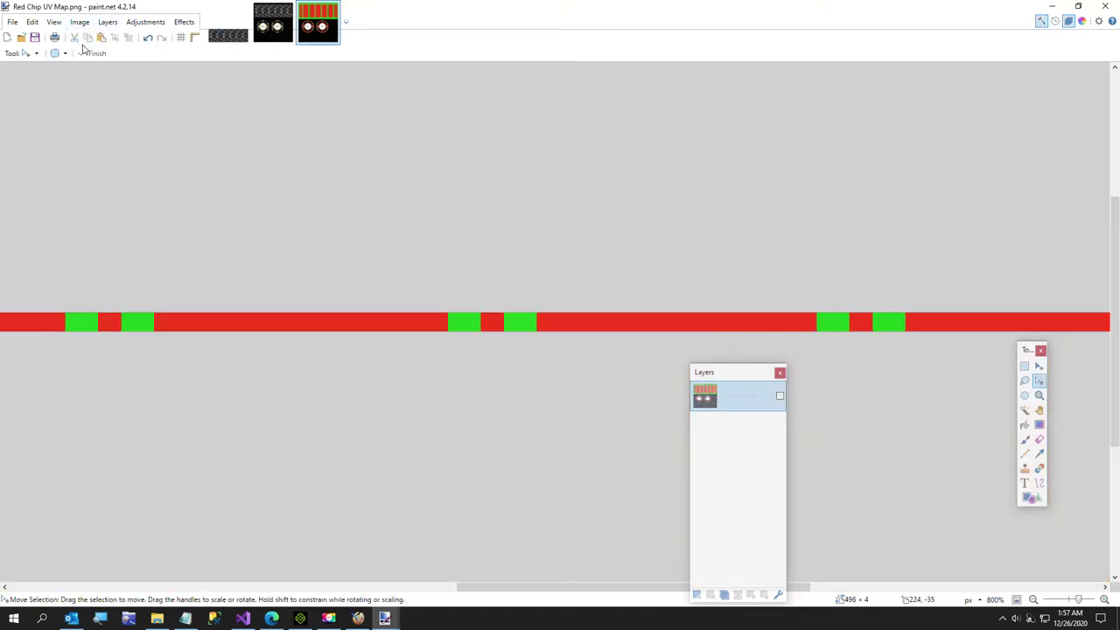
scroll(158, 131, "down", 6, "ctrl")
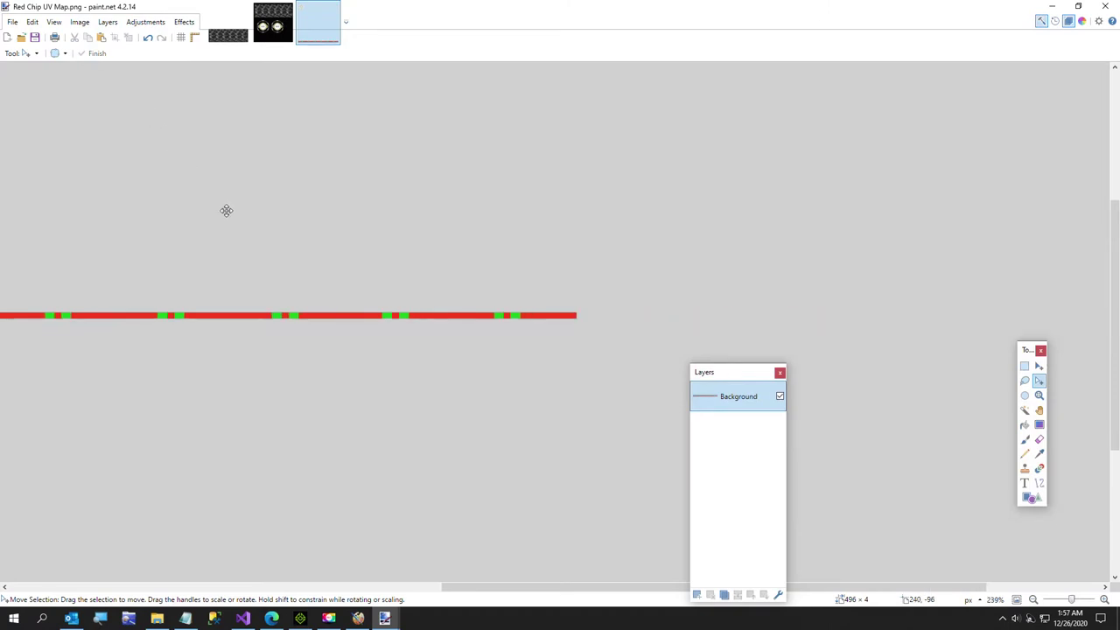
left_click_drag(498, 593, 370, 535)
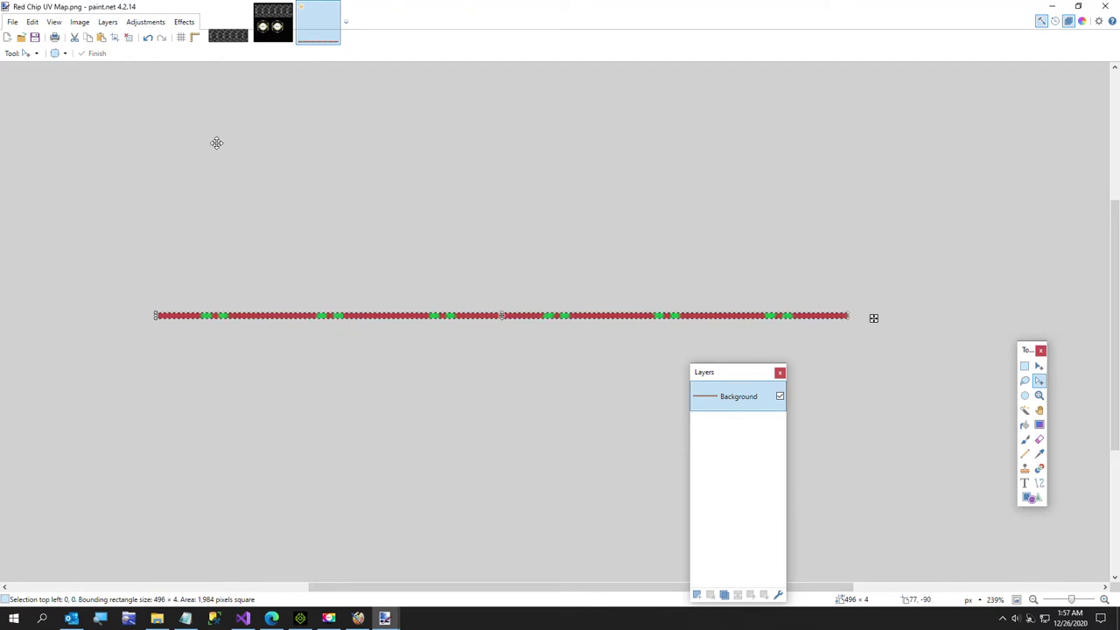
left_click(12, 22)
left_click(26, 36)
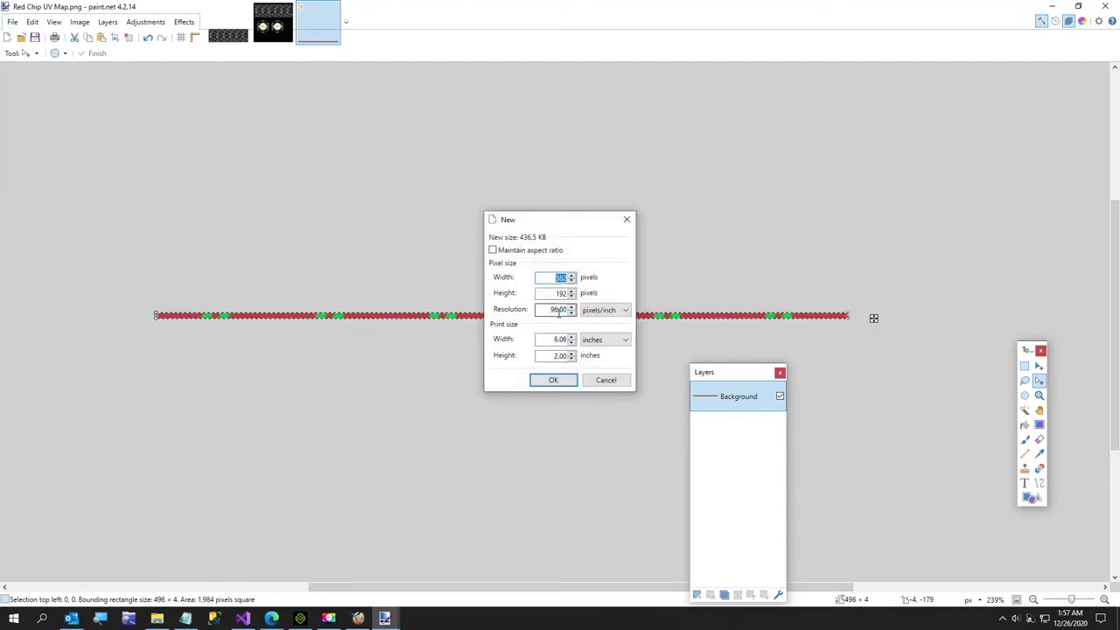
left_click(604, 380)
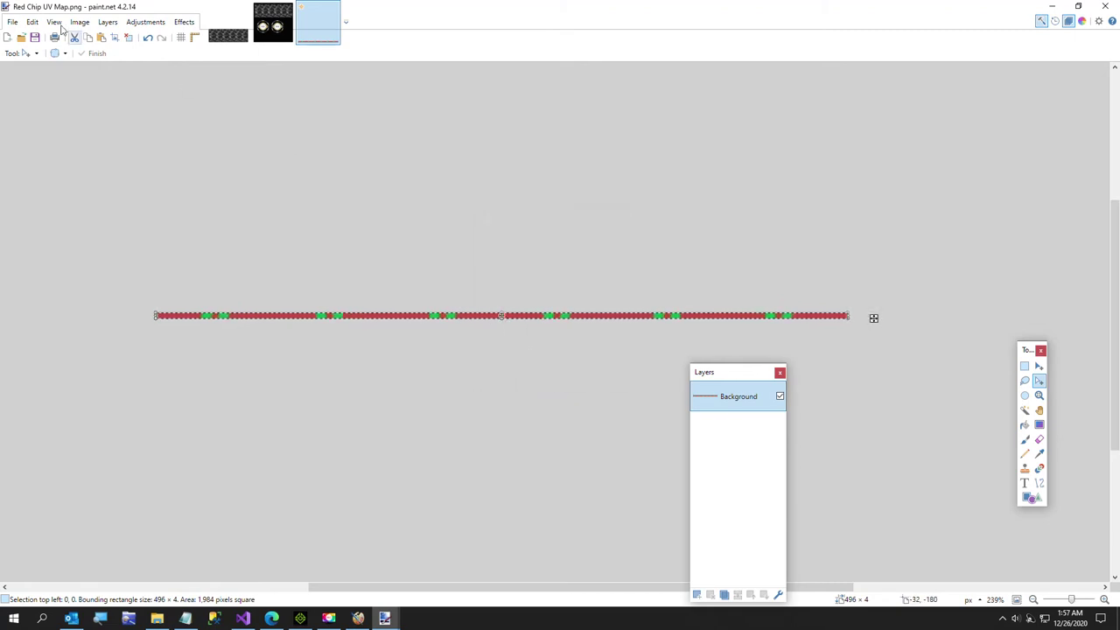
left_click(12, 22)
left_click(19, 39)
left_click(600, 381)
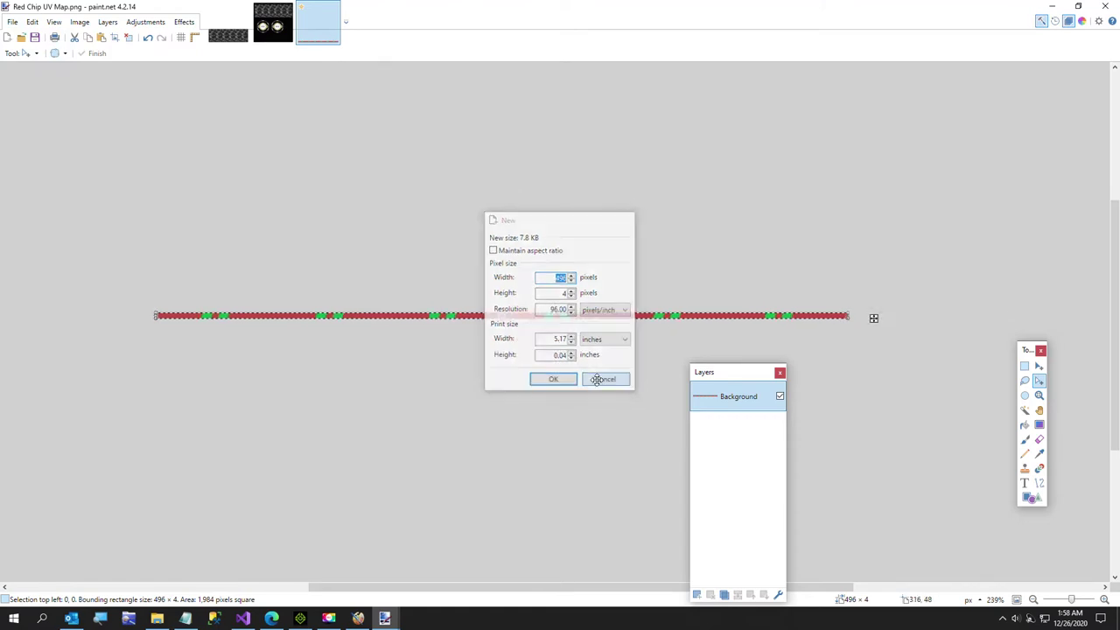
key("ctrl+d")
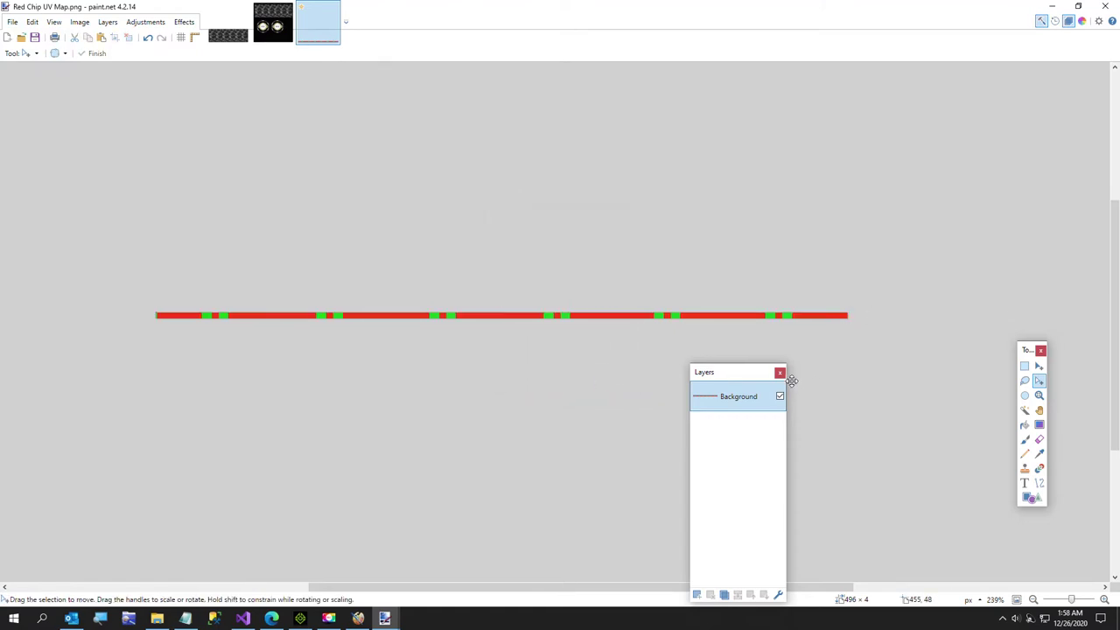
Select the strip from its first green mark to the far right end, and shift those pixels left almost to the strip's start
left_click(1024, 366)
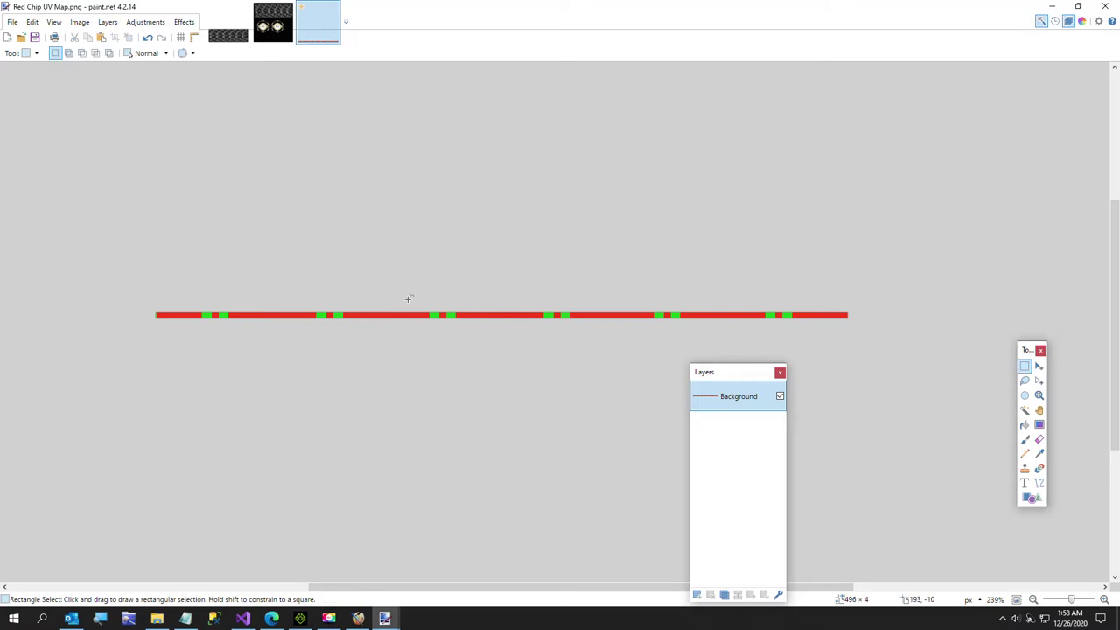
left_click_drag(200, 307, 853, 356)
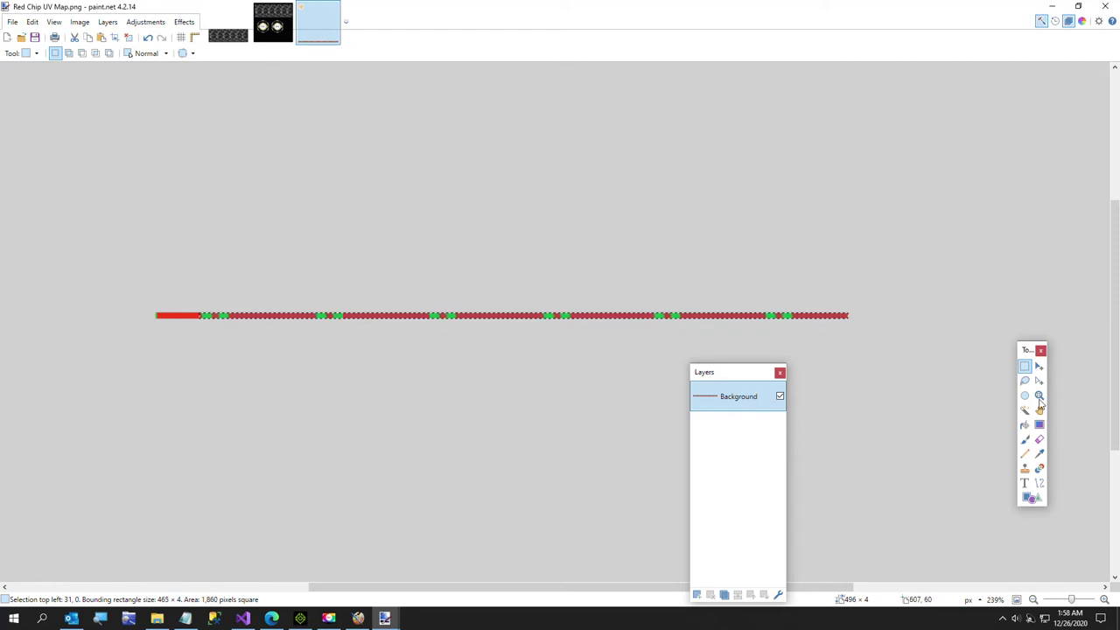
left_click(1040, 366)
key("Left")
key("Left")
key("Left")
key("Left")
key("Left")
key("Left")
key("Left")
key("Left")
key("Left")
key("Left")
key("Left")
key("Left")
key("Left")
key("Left")
key("Left")
key("Left")
key("Left")
key("Left")
key("Left")
key("Left")
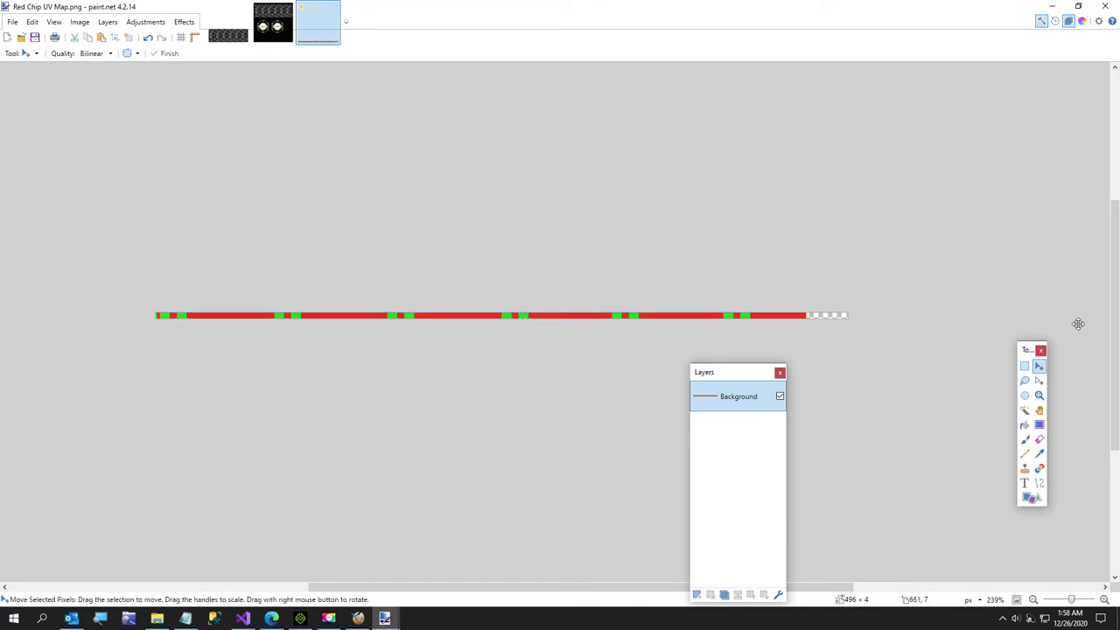
Stretch the plain red section after the last green mark to fill the transparent gap at the strip's right end, and deselect
left_click(1026, 367)
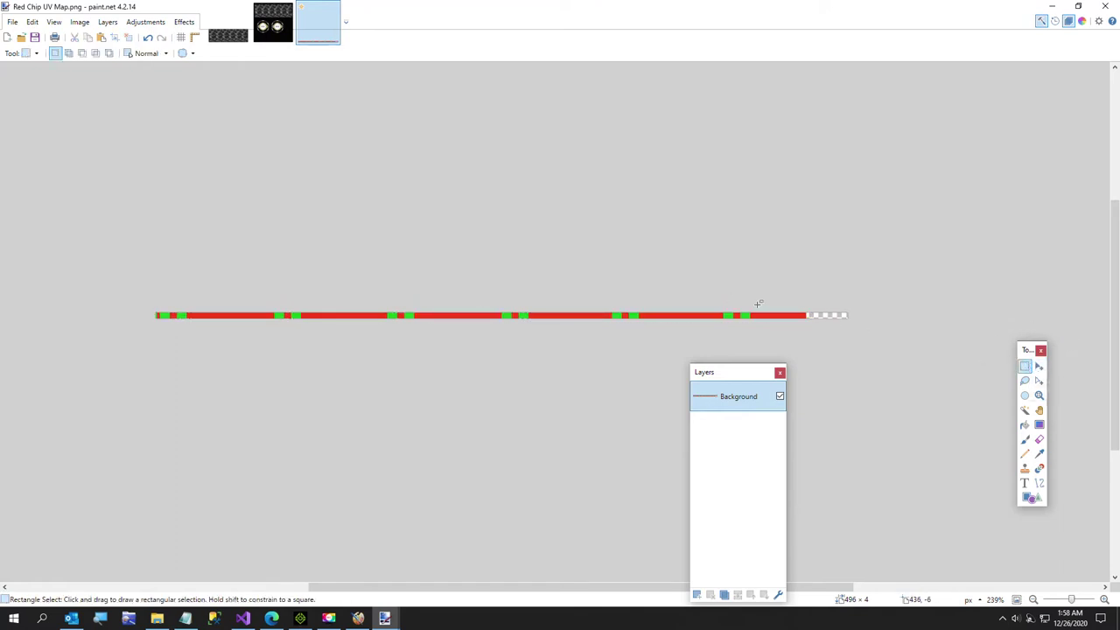
left_click_drag(754, 308, 792, 333)
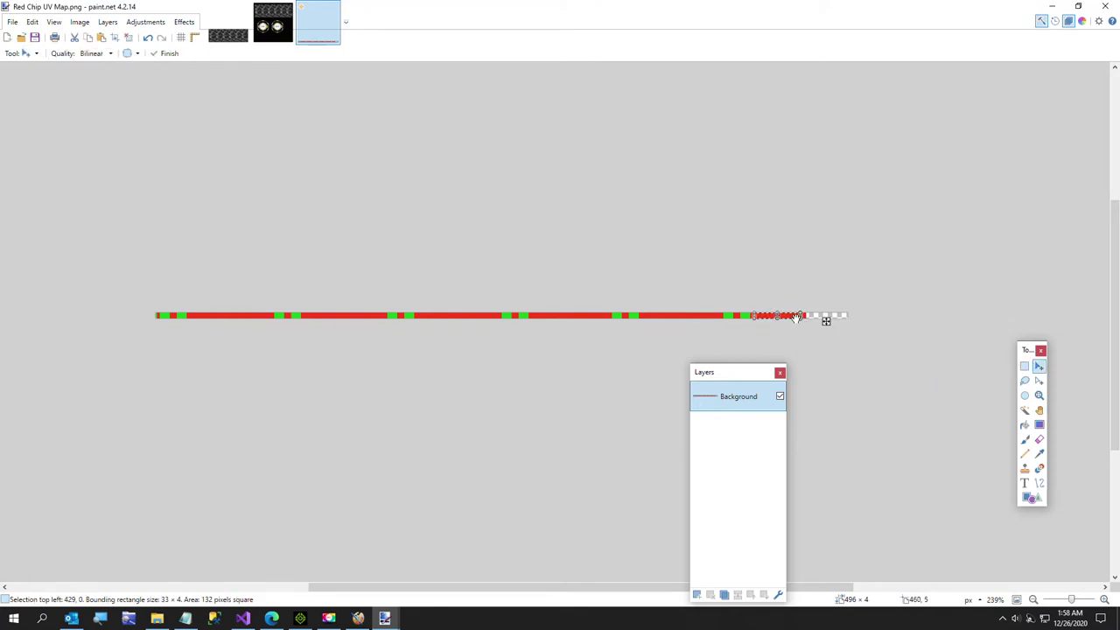
left_click_drag(797, 316, 845, 322)
key("ctrl+d")
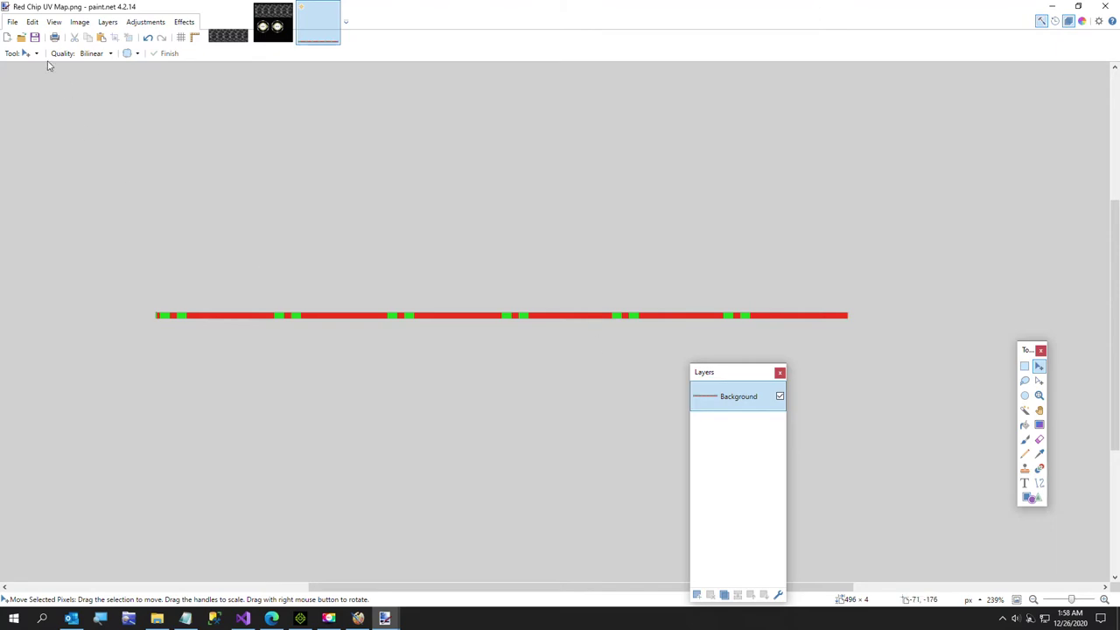
Save the strip as a PNG named RedSlice in the Poker Room Chips folder, accepting the save settings
left_click(13, 22)
left_click(26, 113)
type("RedSlice")
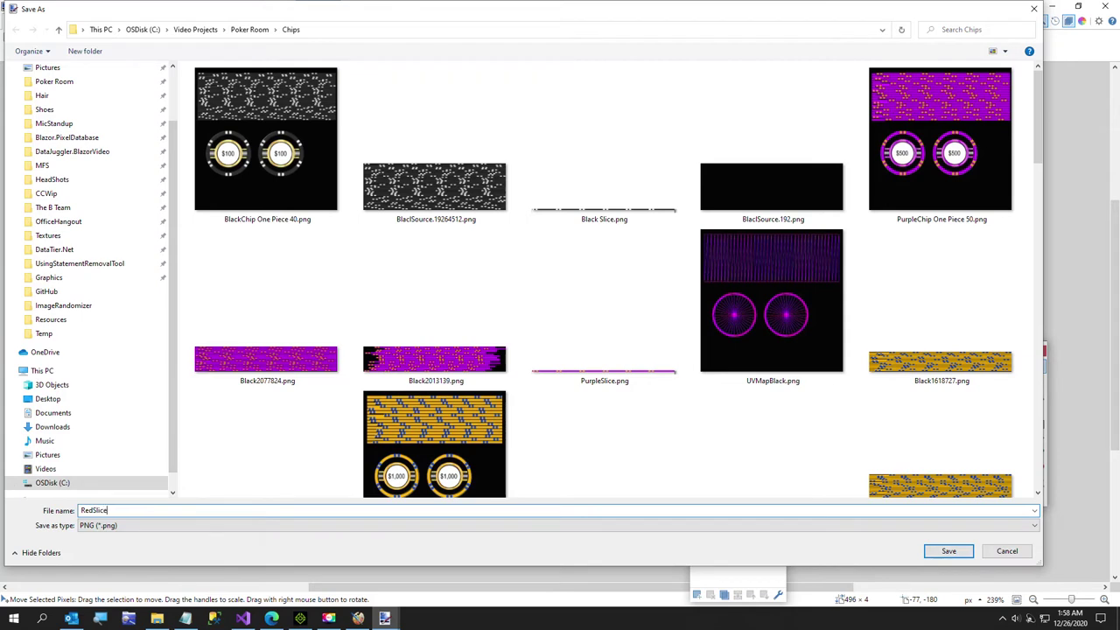
left_click(950, 551)
left_click(555, 404)
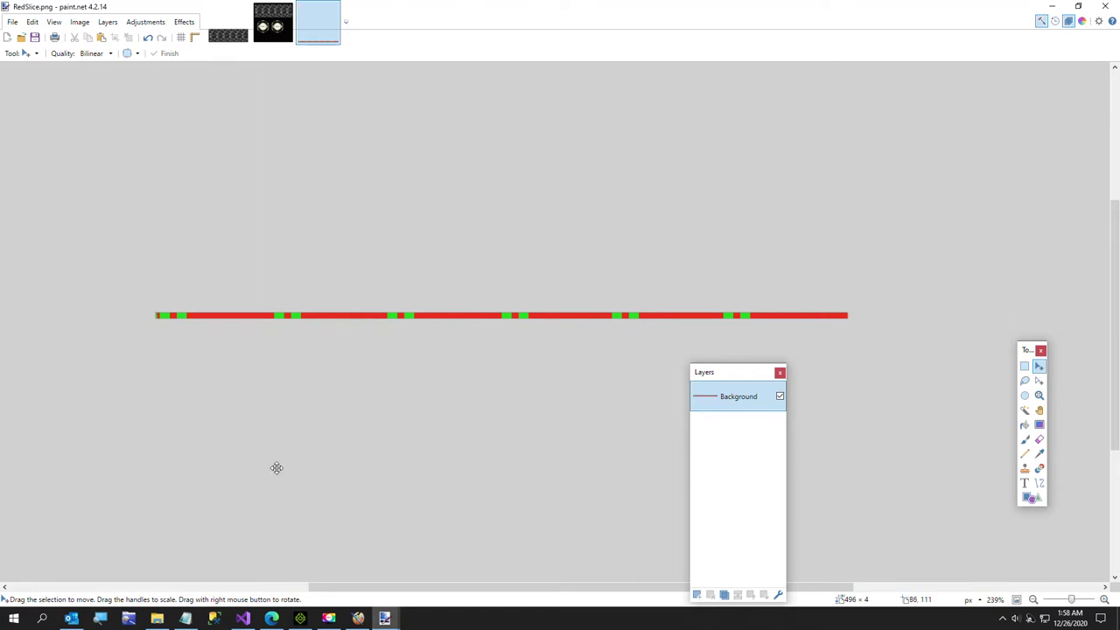
Switch to Image Randomizer and load RedSlice.png as the slice image
left_click(328, 618)
left_click(329, 618)
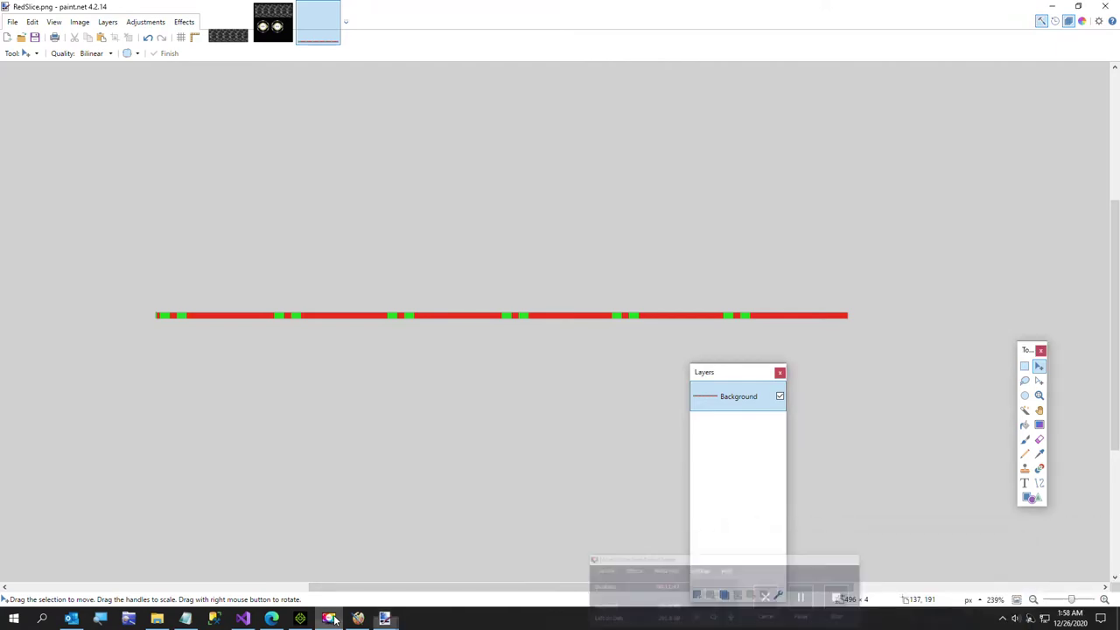
left_click(300, 617)
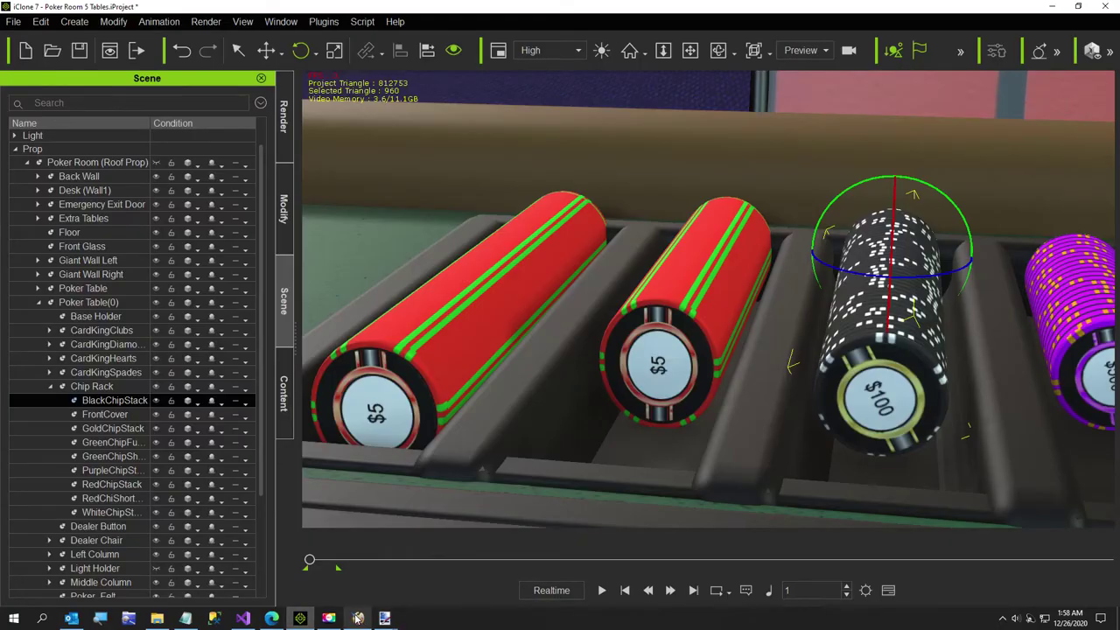
mouse_move(358, 618)
left_click(385, 618)
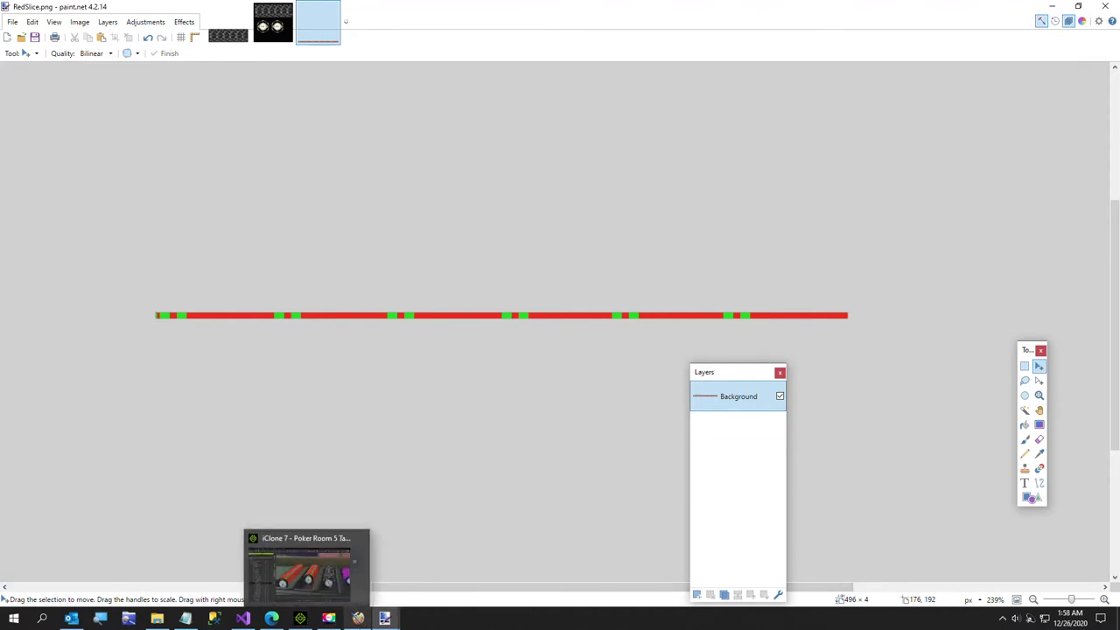
left_click(358, 618)
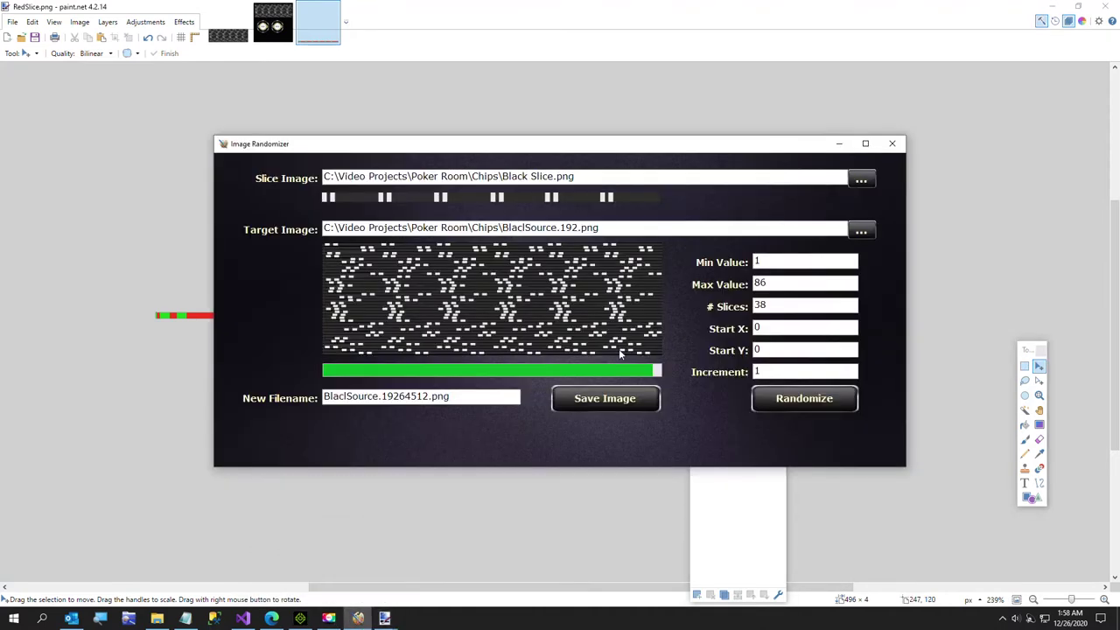
left_click(859, 177)
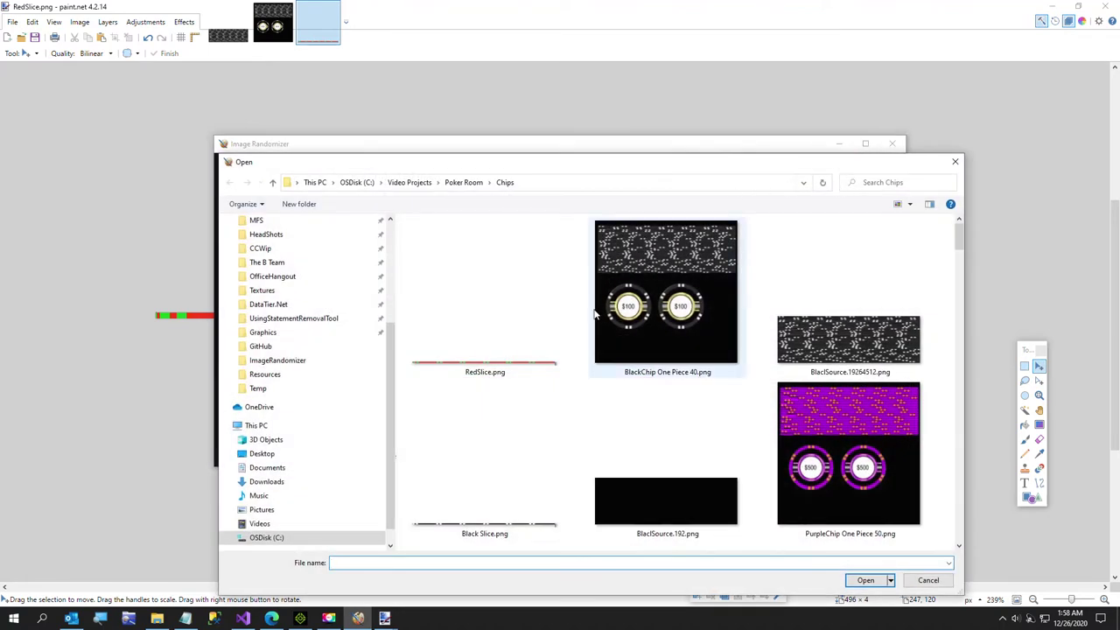
double_click(491, 362)
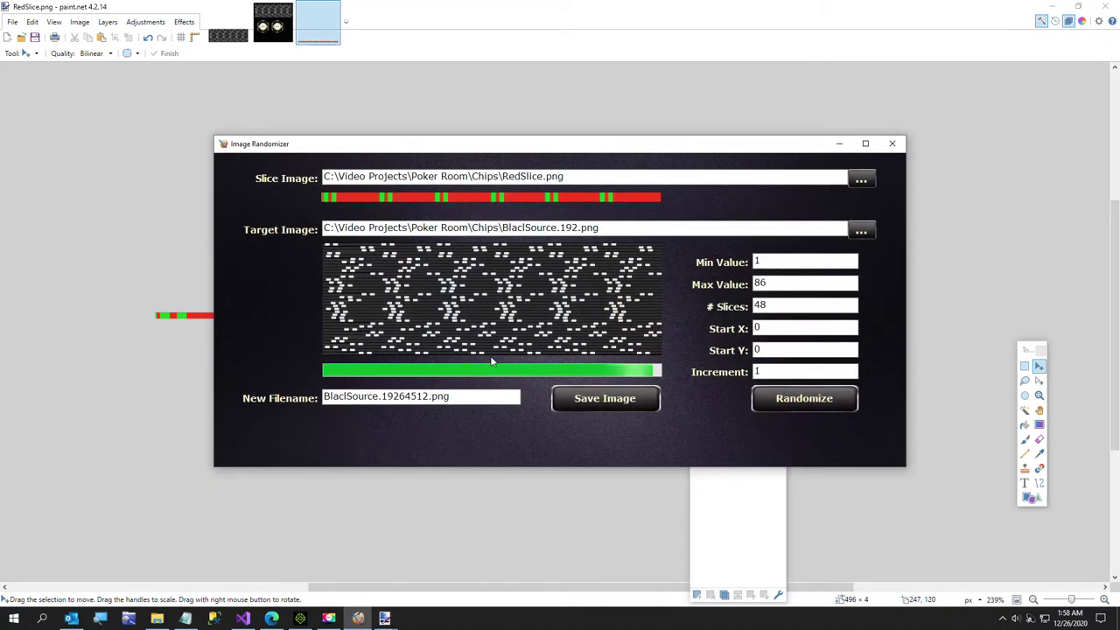
Browse the Chips folder for a target image, and list its files in Details view sorted by name
left_click(859, 229)
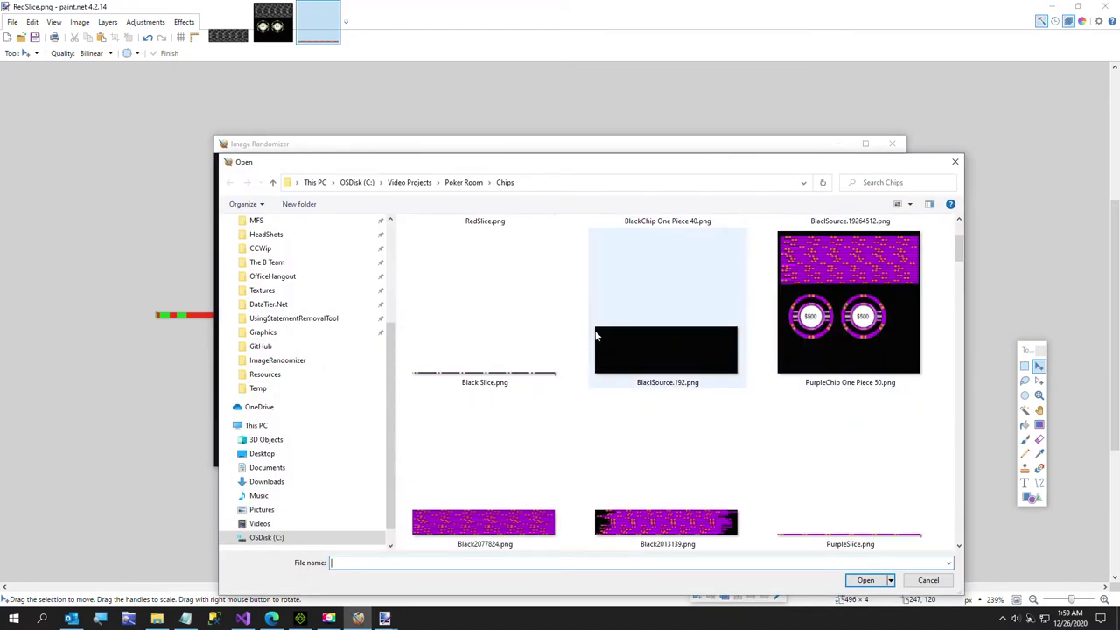
scroll(576, 341, "down", 2)
scroll(574, 343, "up", 2)
scroll(573, 343, "down", 2)
scroll(573, 343, "up", 2)
scroll(573, 343, "down", 2)
scroll(572, 343, "up", 2)
scroll(572, 343, "down", 6)
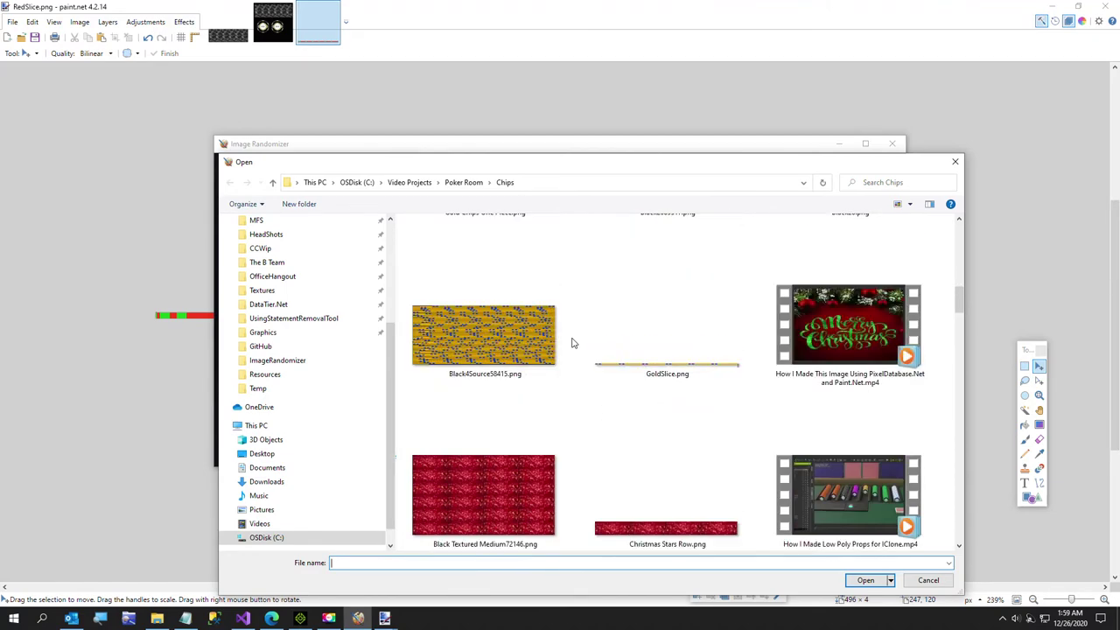
scroll(573, 343, "up", 2)
scroll(925, 379, "up", 4)
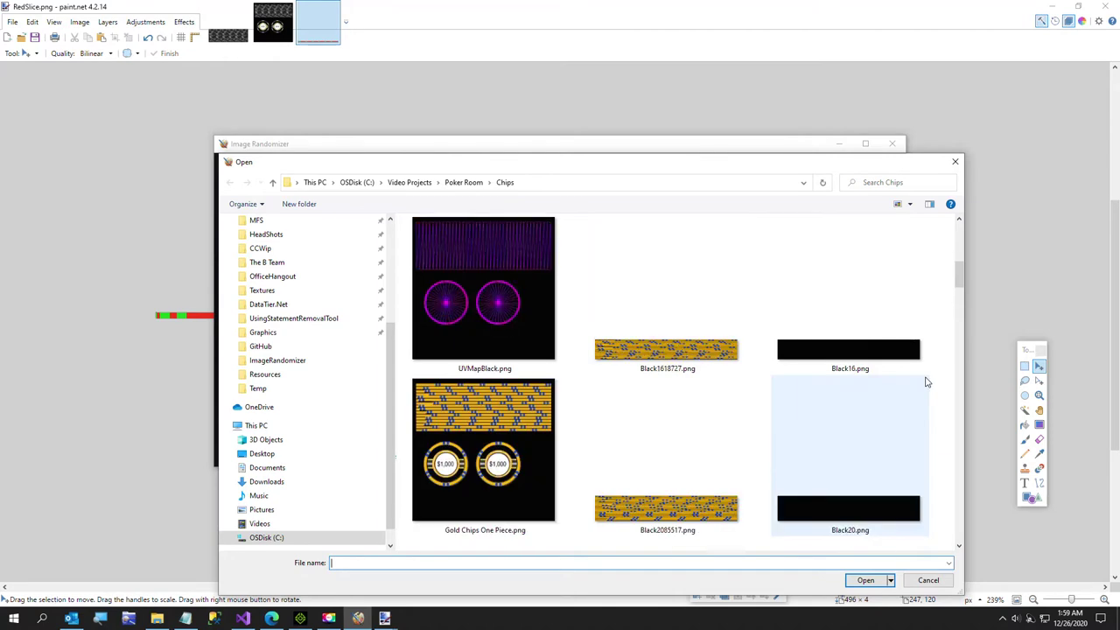
right_click(945, 353)
mouse_move(954, 357)
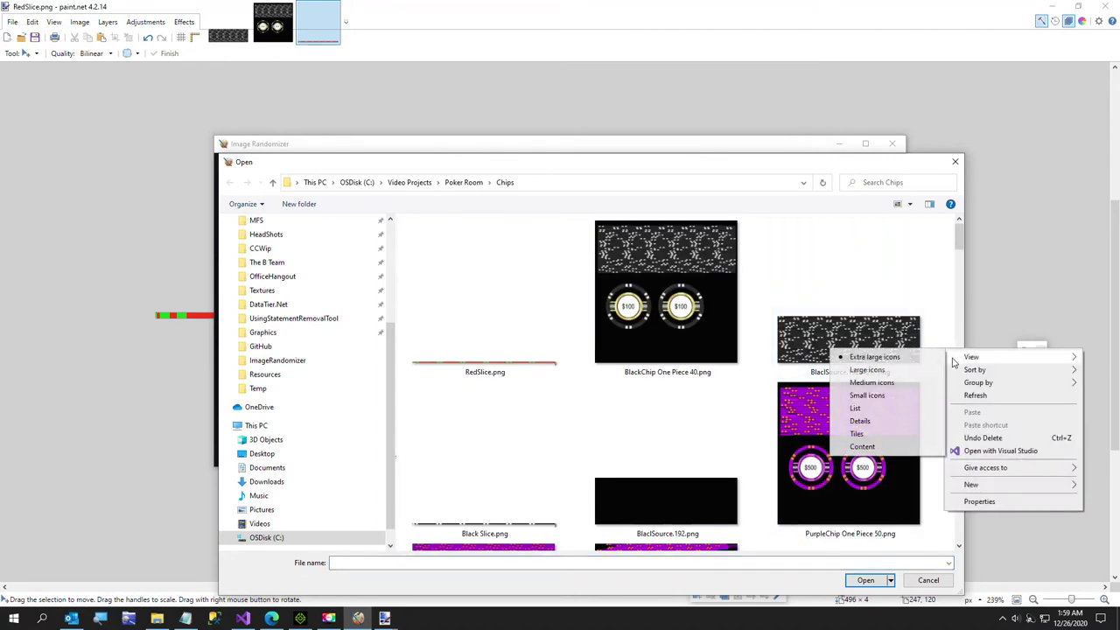
left_click(861, 421)
left_click(445, 222)
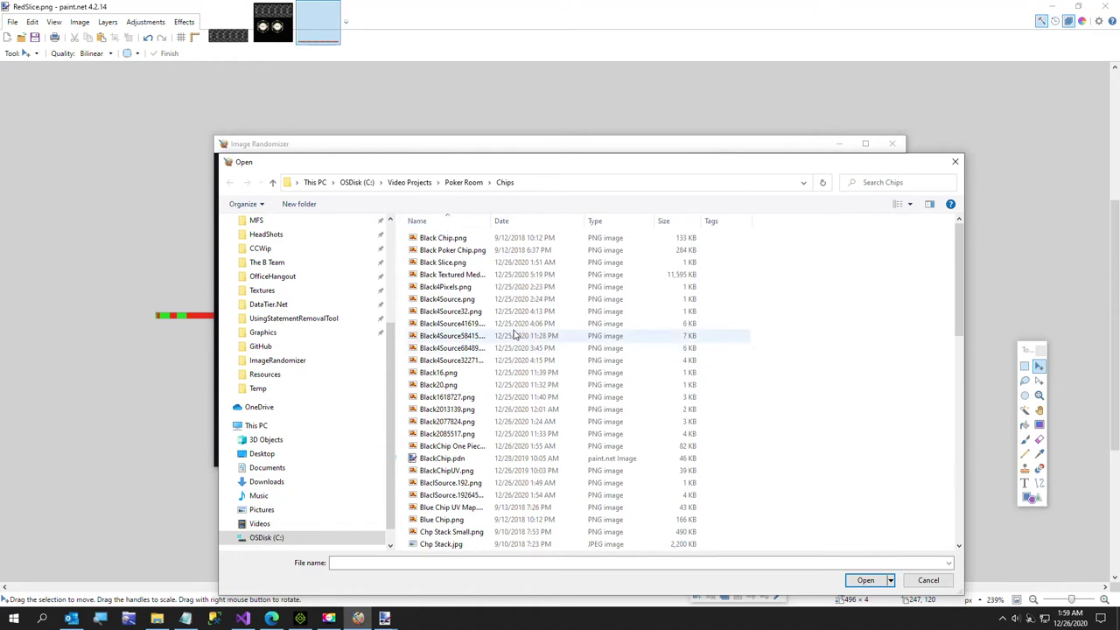
Show the files as extra large icons again, and load Black4Source.png as the target image
right_click(801, 336)
mouse_move(883, 344)
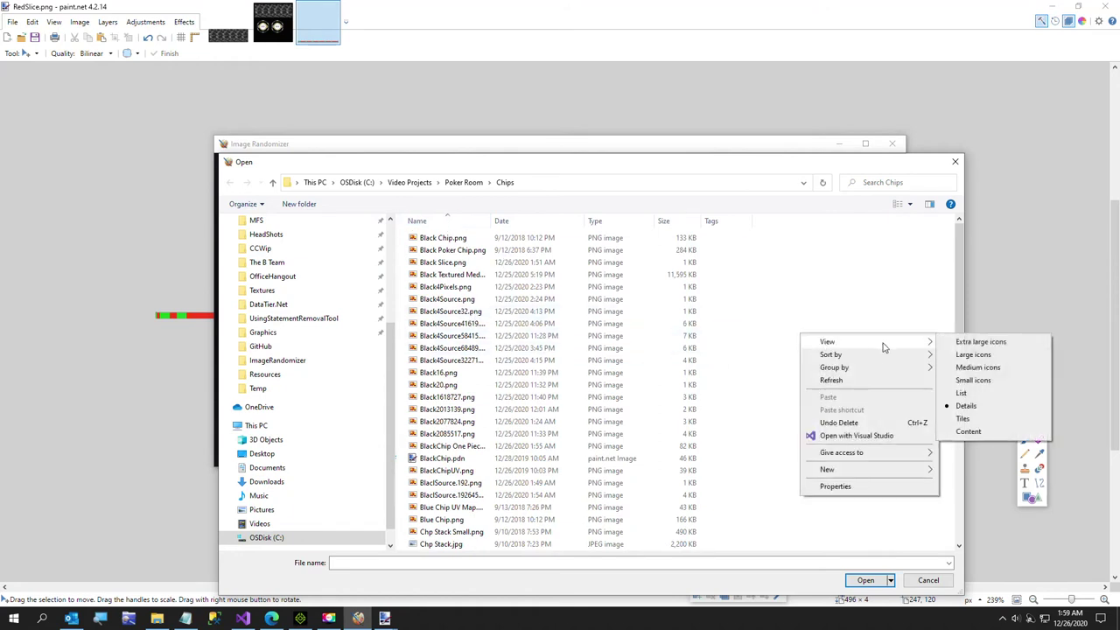
left_click(958, 343)
scroll(540, 412, "down", 2)
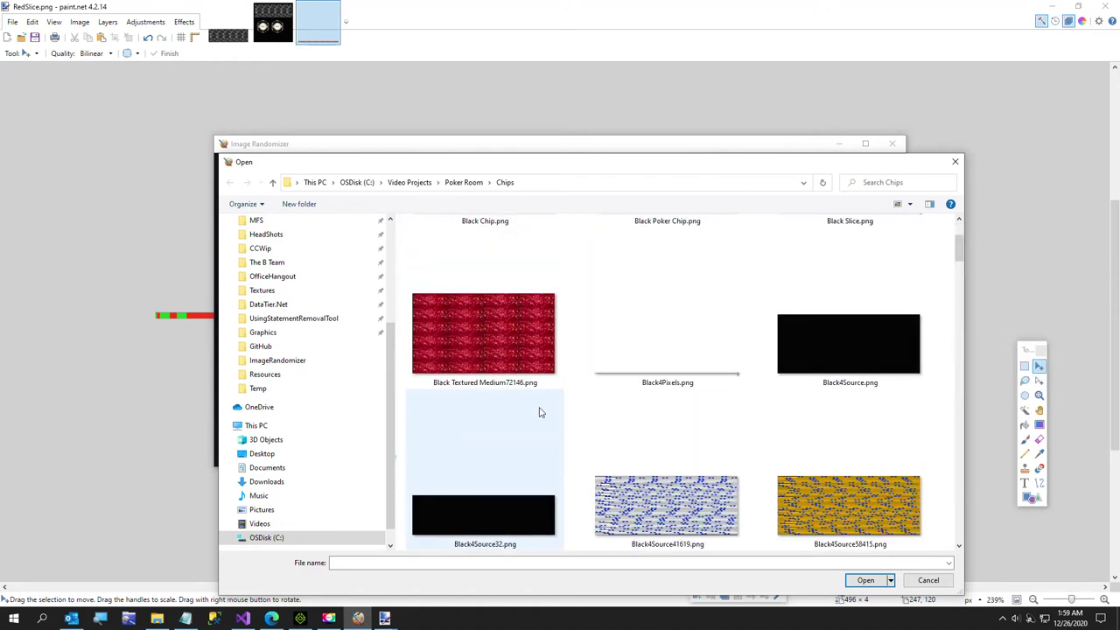
double_click(806, 350)
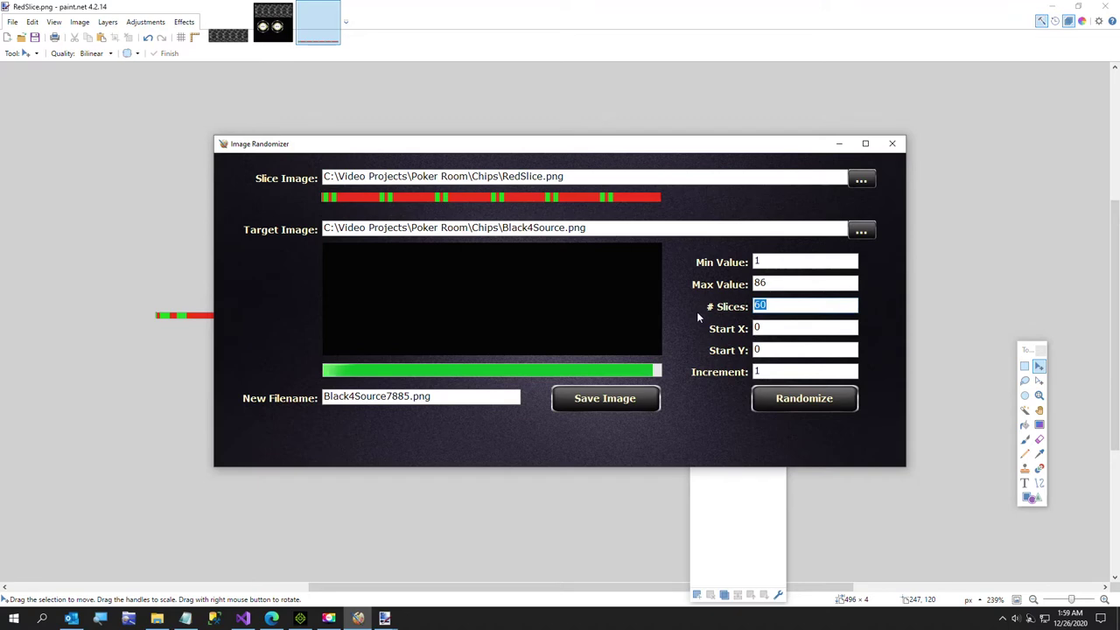
Try randomizing the target image with 48 slices and an increment of 1, and close Image Randomizer without saving
type("48")
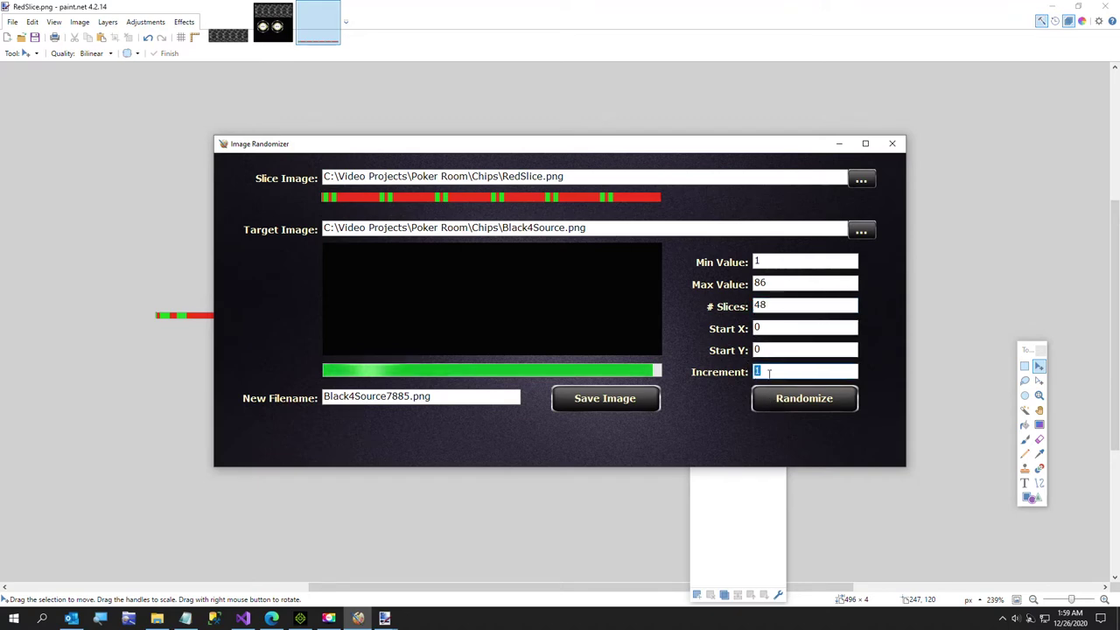
left_click(782, 403)
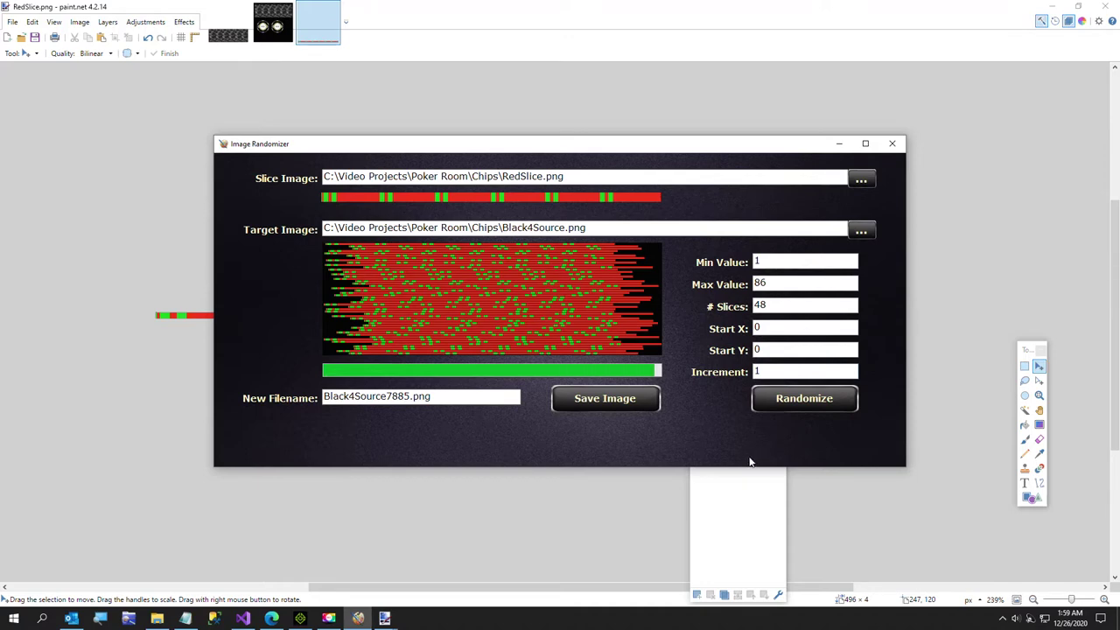
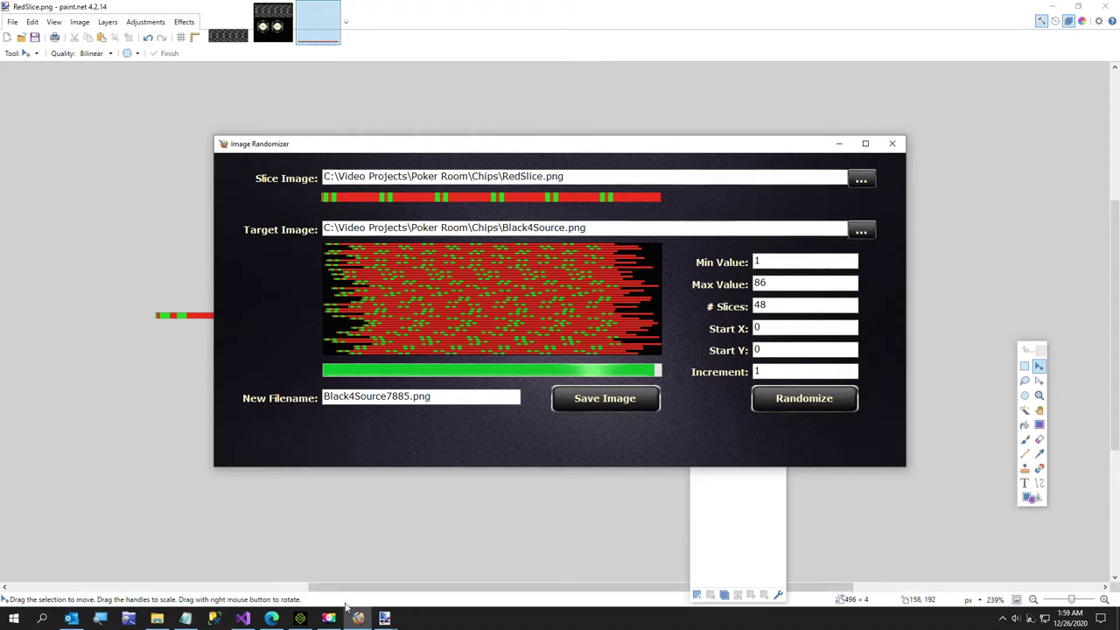
left_click(892, 143)
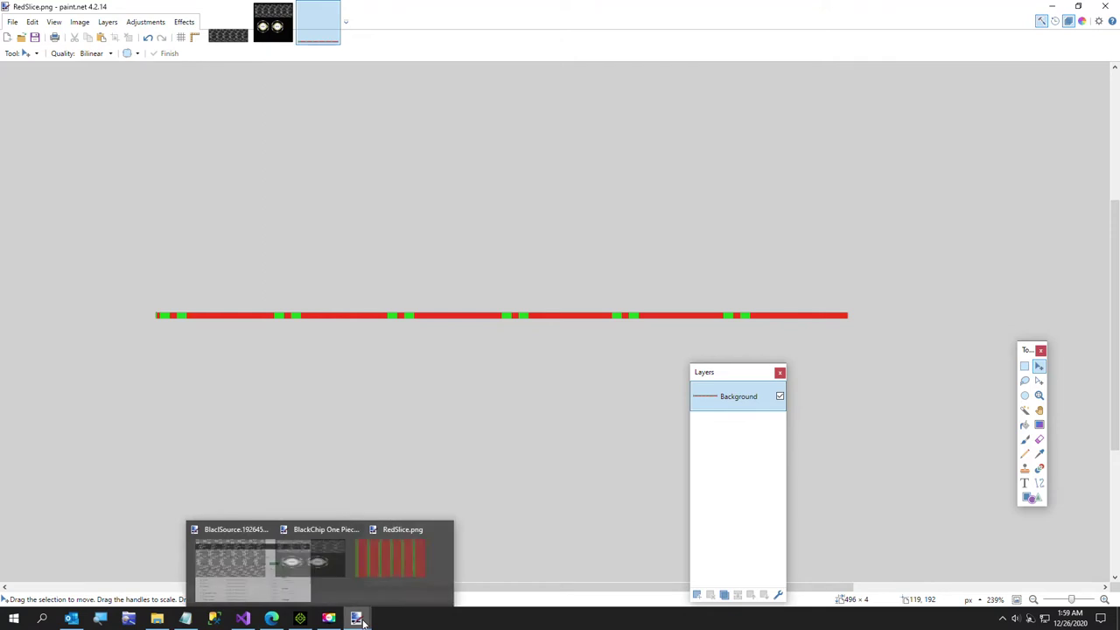
Resize the RedSlice.png strip to 582 pixels wide and 4 pixels high without keeping the aspect ratio, and save it
left_click(13, 22)
left_click(374, 225)
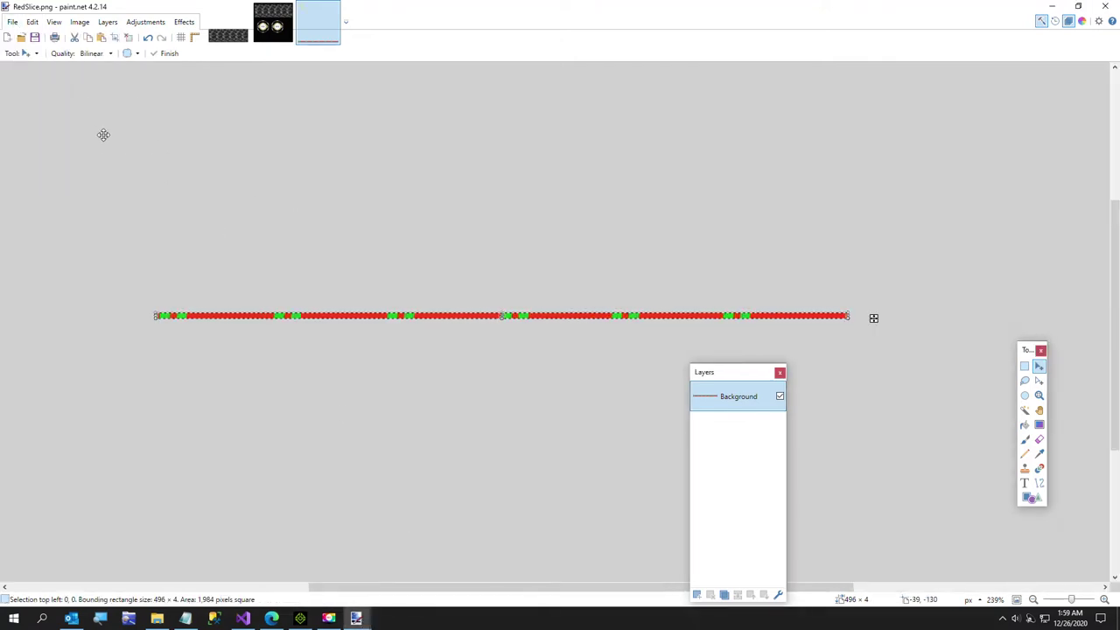
left_click(79, 22)
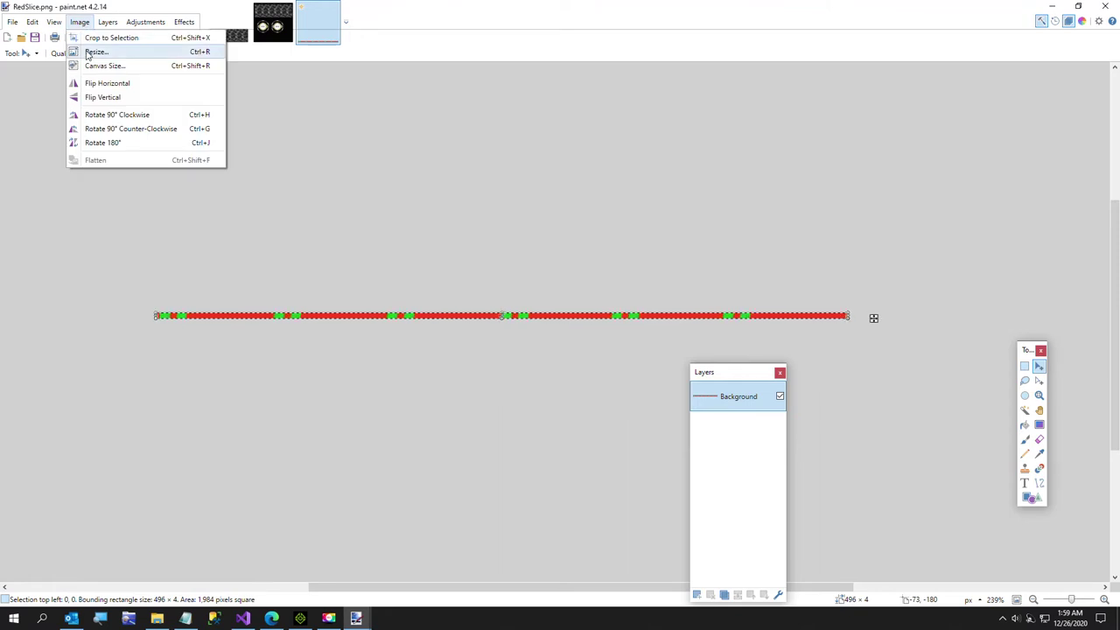
left_click(87, 52)
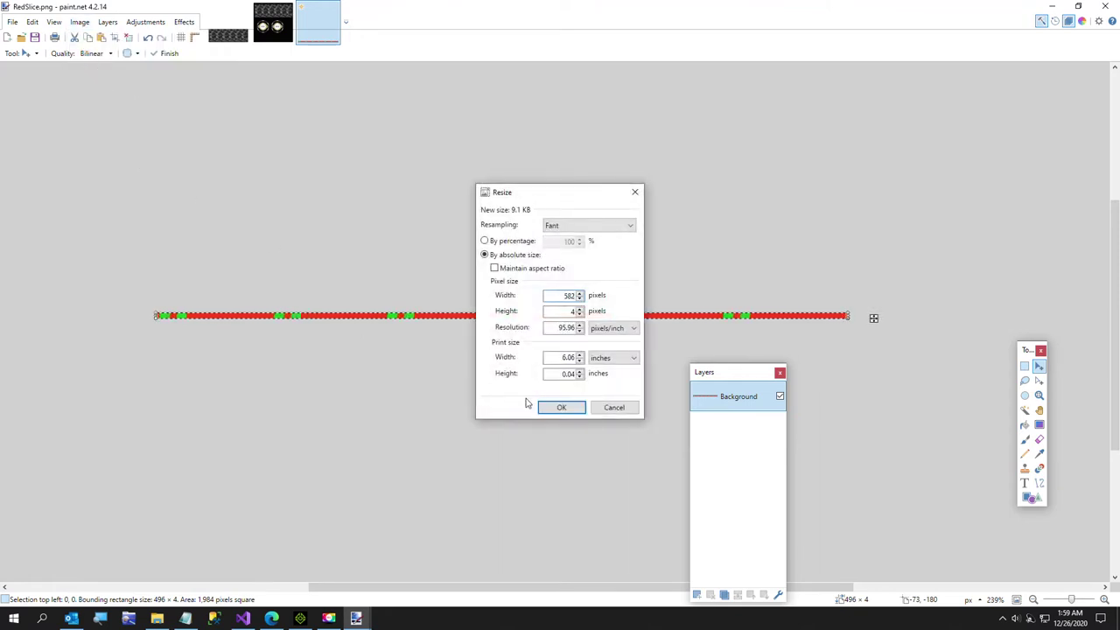
key("Return")
left_click(14, 21)
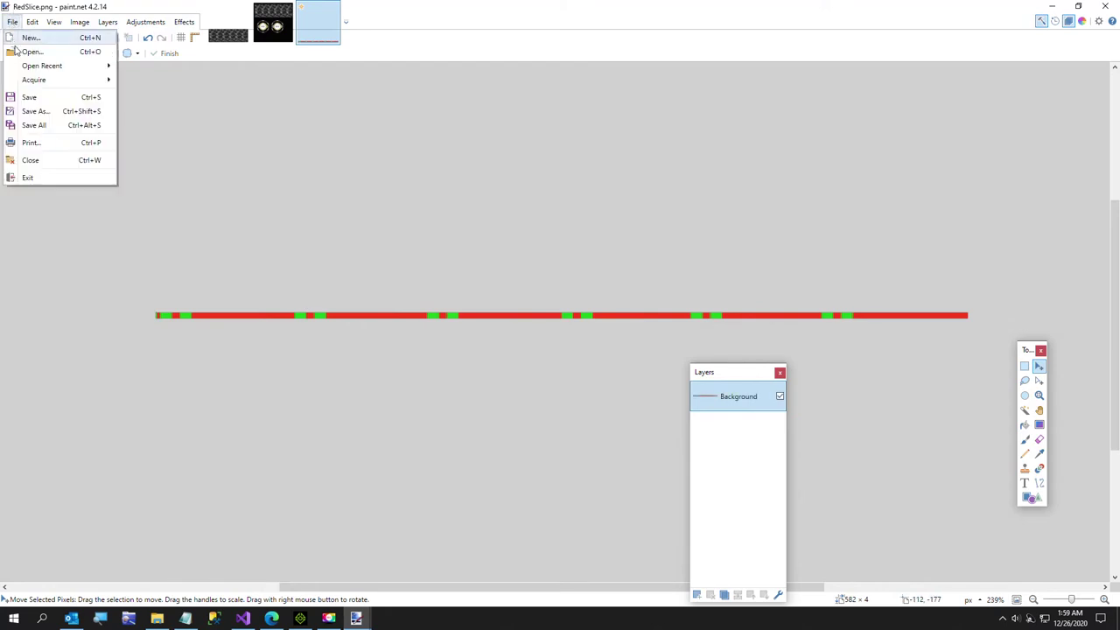
left_click(35, 97)
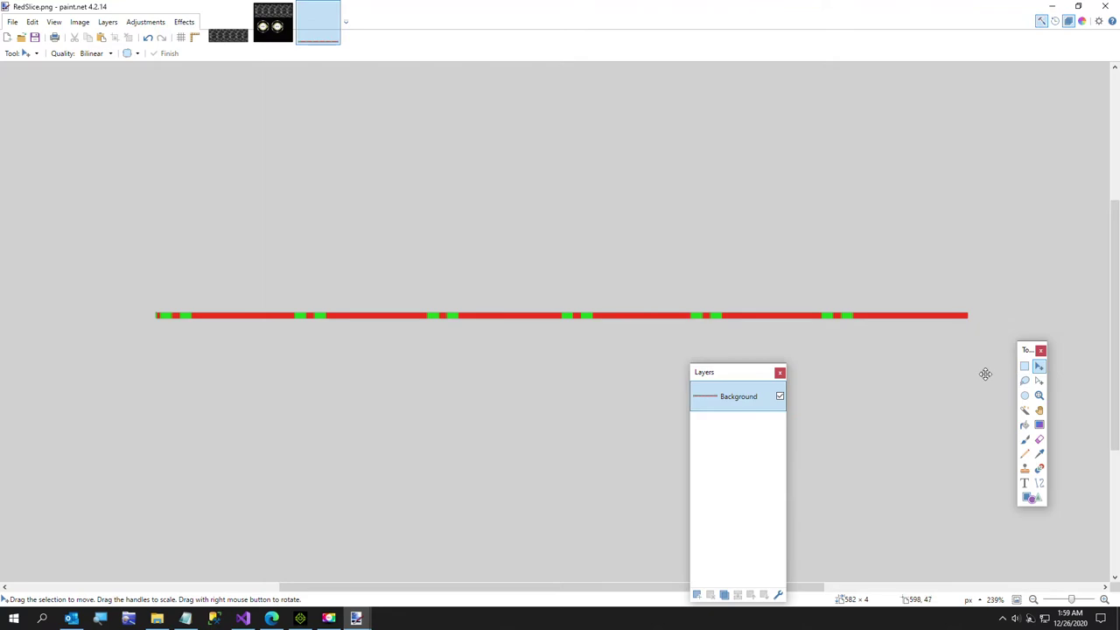
scroll(985, 375, "up", 3, "ctrl")
scroll(952, 387, "down", 1, "ctrl")
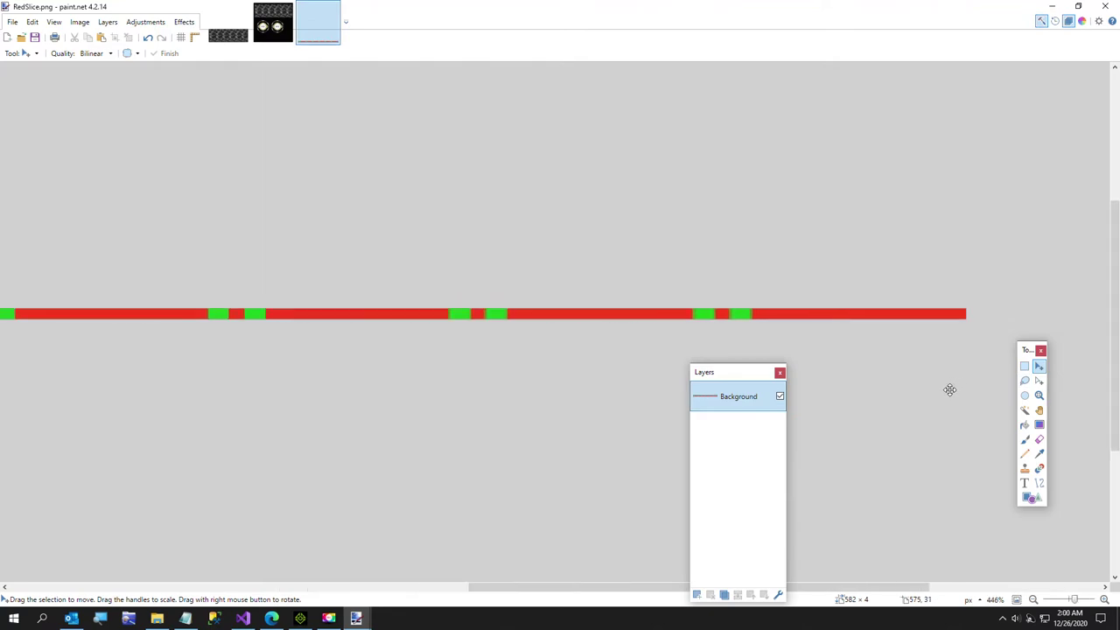
Switch to Visual Studio, closing the File Explorer window, and start debugging the ImageRandomizer project
left_click(1055, 7)
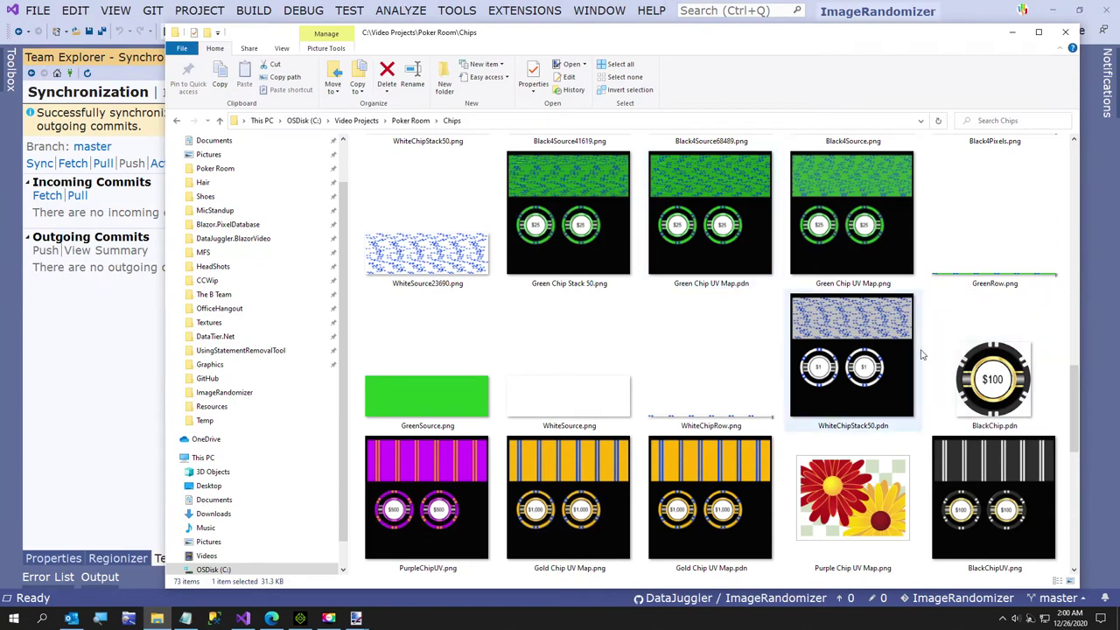
left_click(1065, 32)
left_click(298, 11)
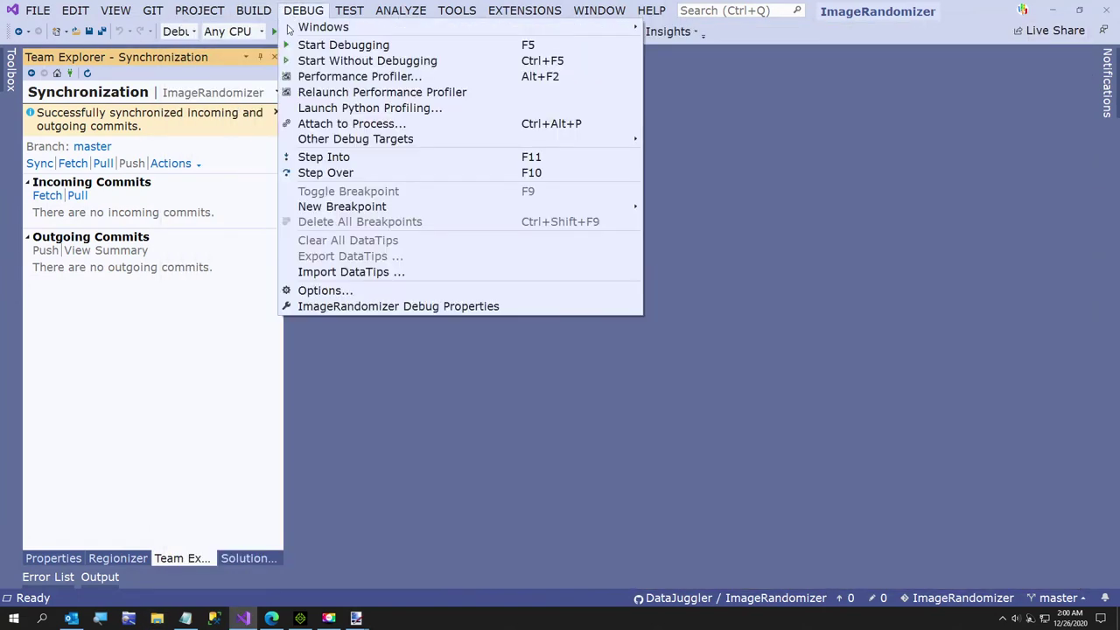
left_click(341, 45)
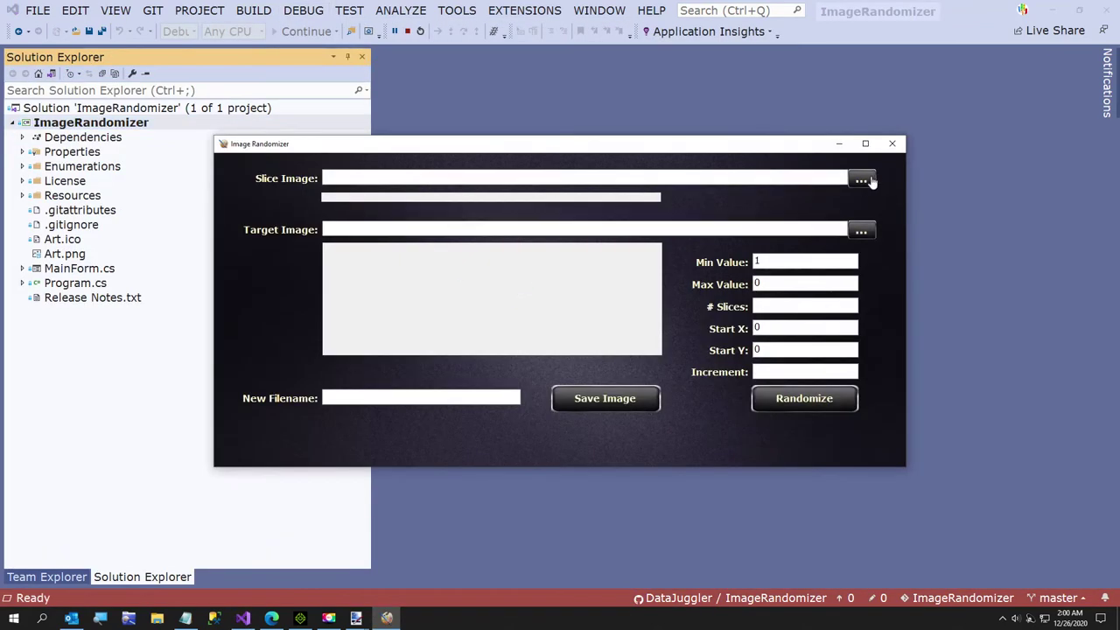
Load RedSlice.png as the slice image and Black4Source.png as the target image from the Chips folder
left_click(862, 180)
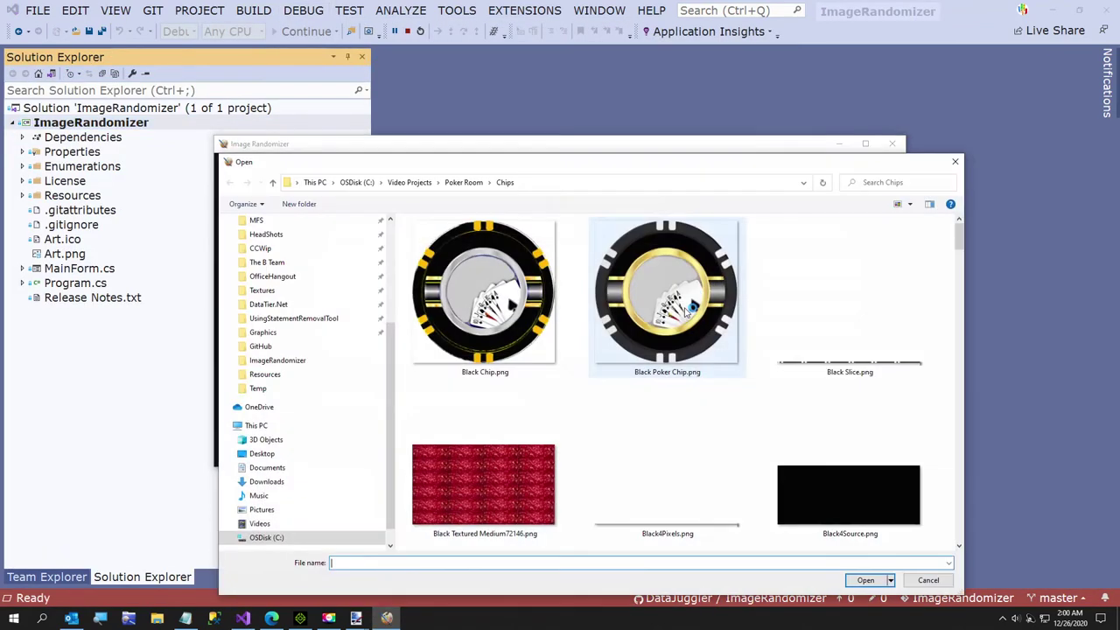
scroll(685, 317, "down", 1)
scroll(685, 318, "down", 8)
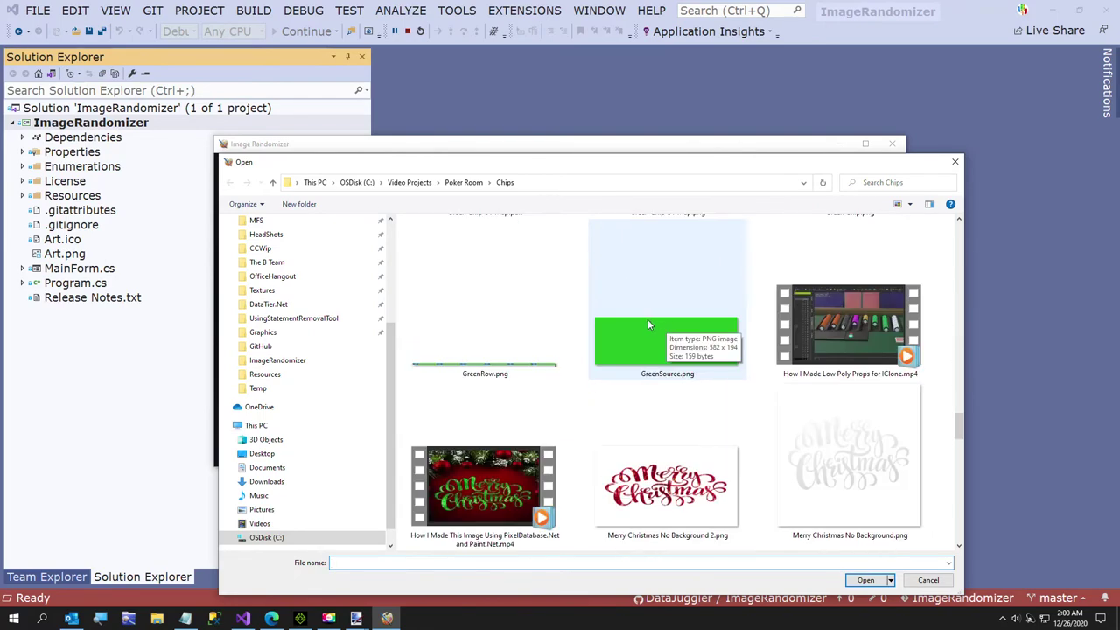
scroll(648, 320, "up", 1)
scroll(638, 330, "down", 4)
scroll(633, 336, "up", 1)
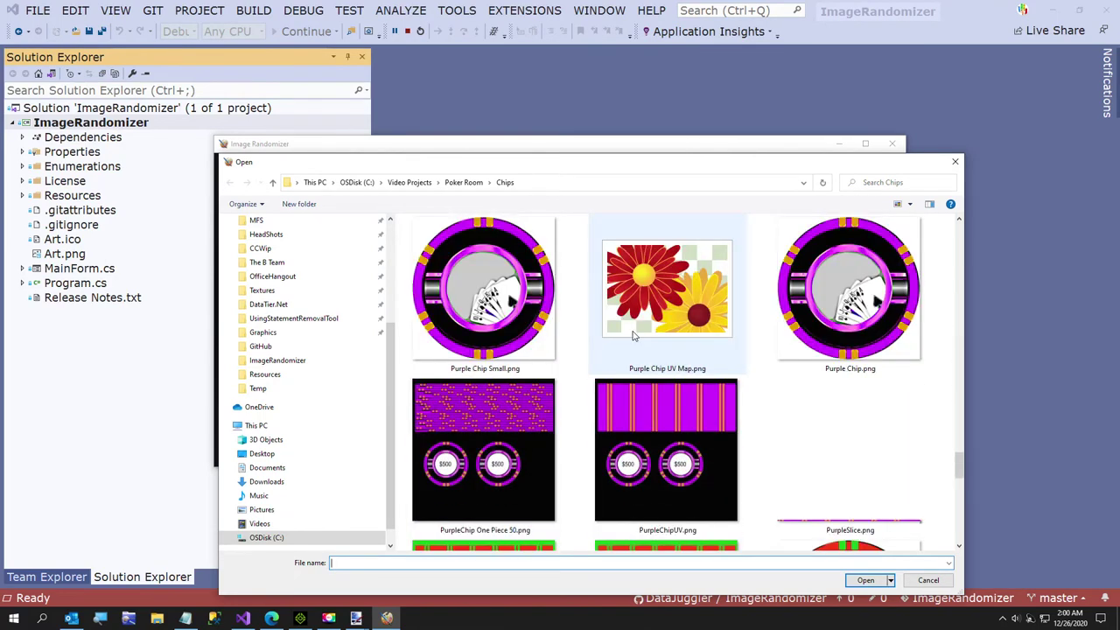
scroll(634, 336, "down", 2)
double_click(514, 439)
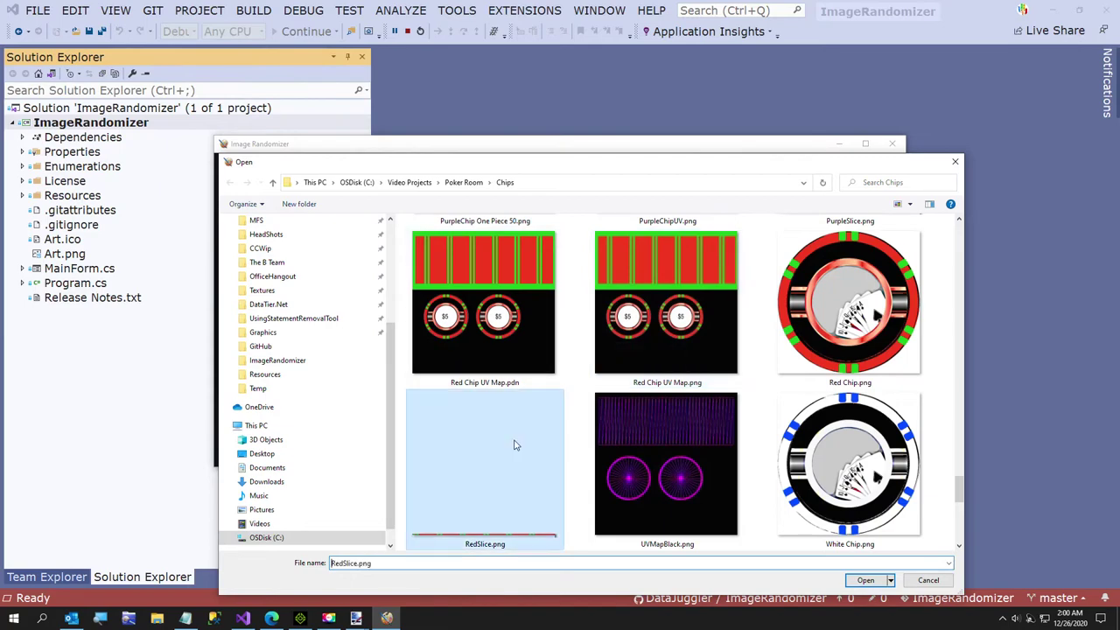
left_click(861, 231)
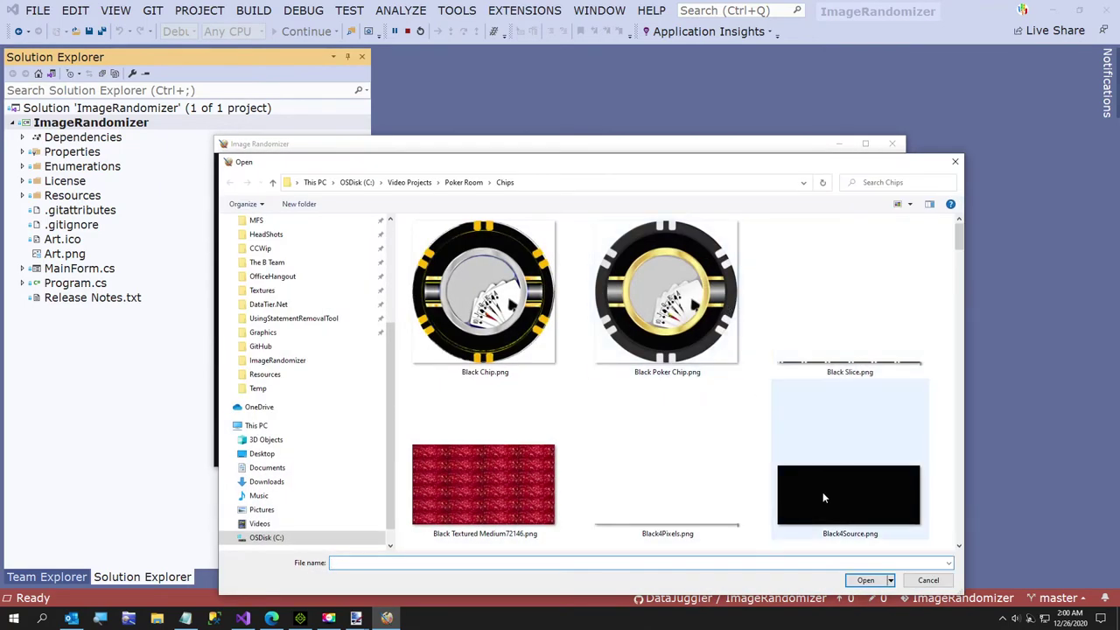
double_click(822, 492)
Randomize the target several times with a maximum value of 86, 48 slices and an increment of 1, and save the image
left_click(760, 284)
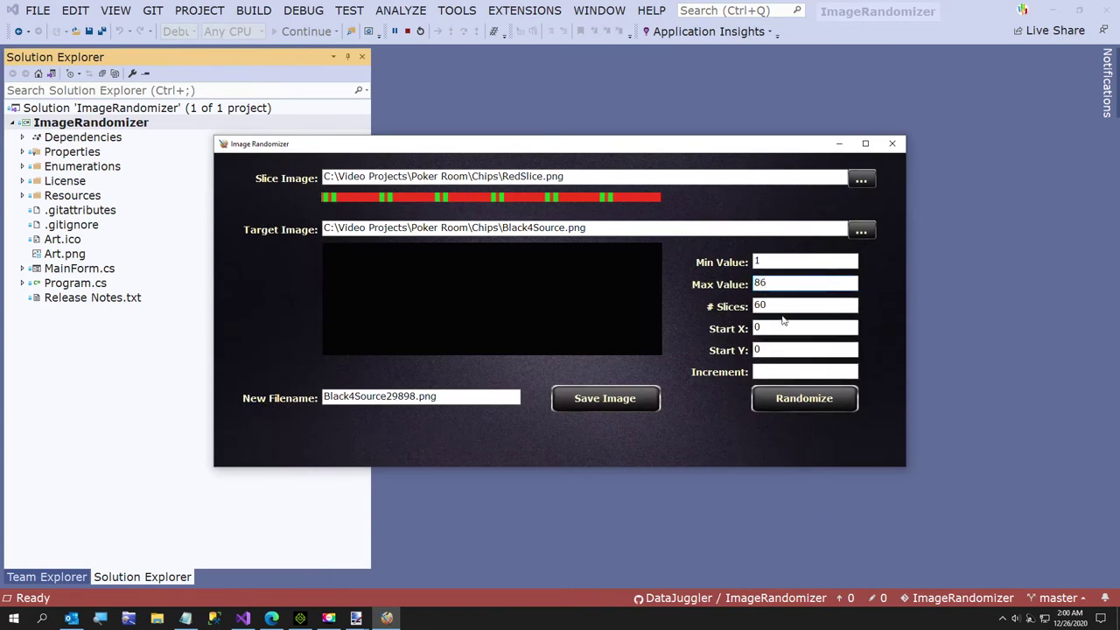
type("48")
left_click(793, 402)
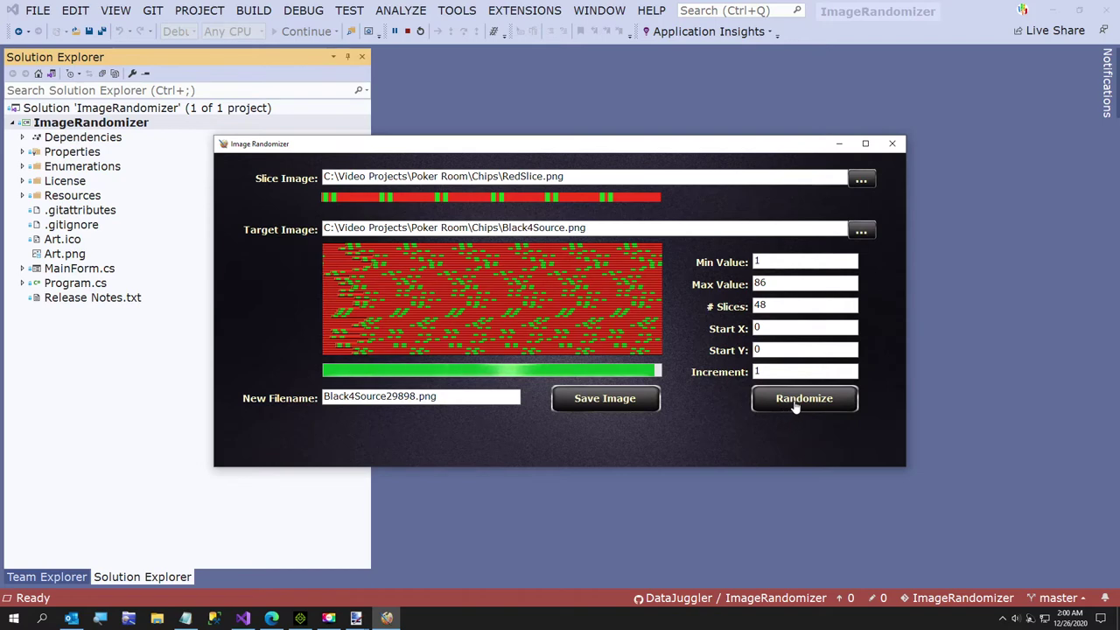
left_click(794, 407)
left_click(794, 407)
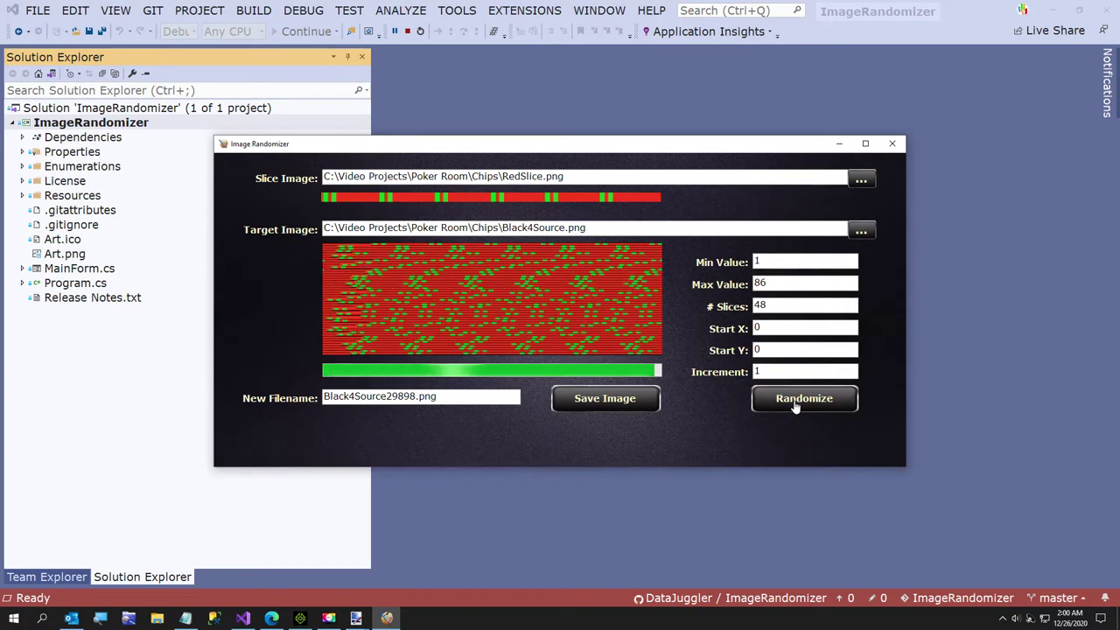
left_click(795, 407)
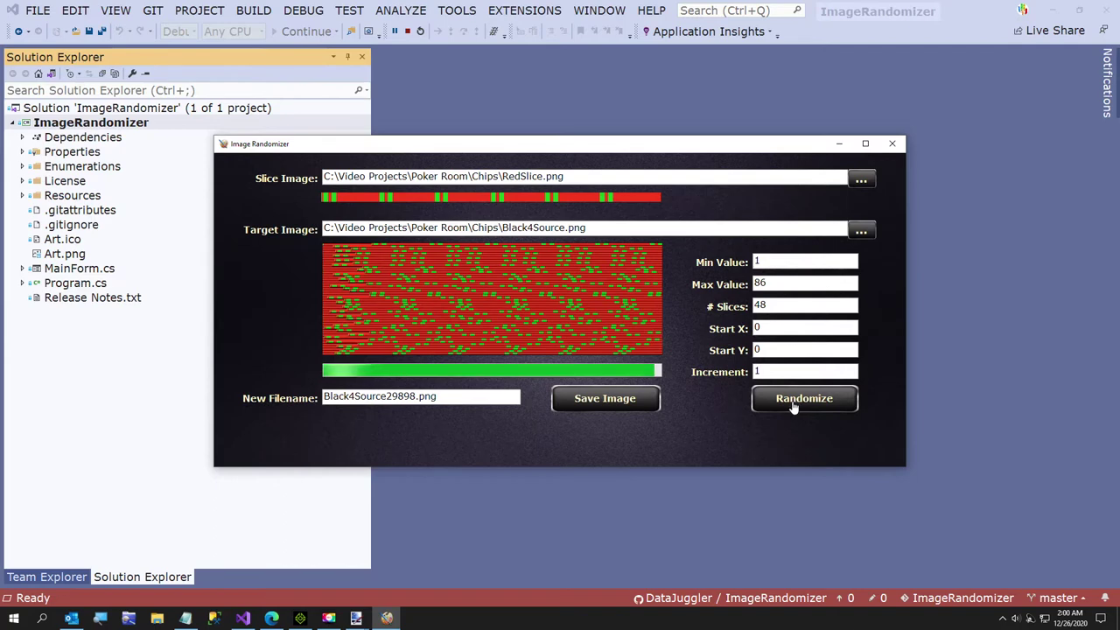
left_click(794, 407)
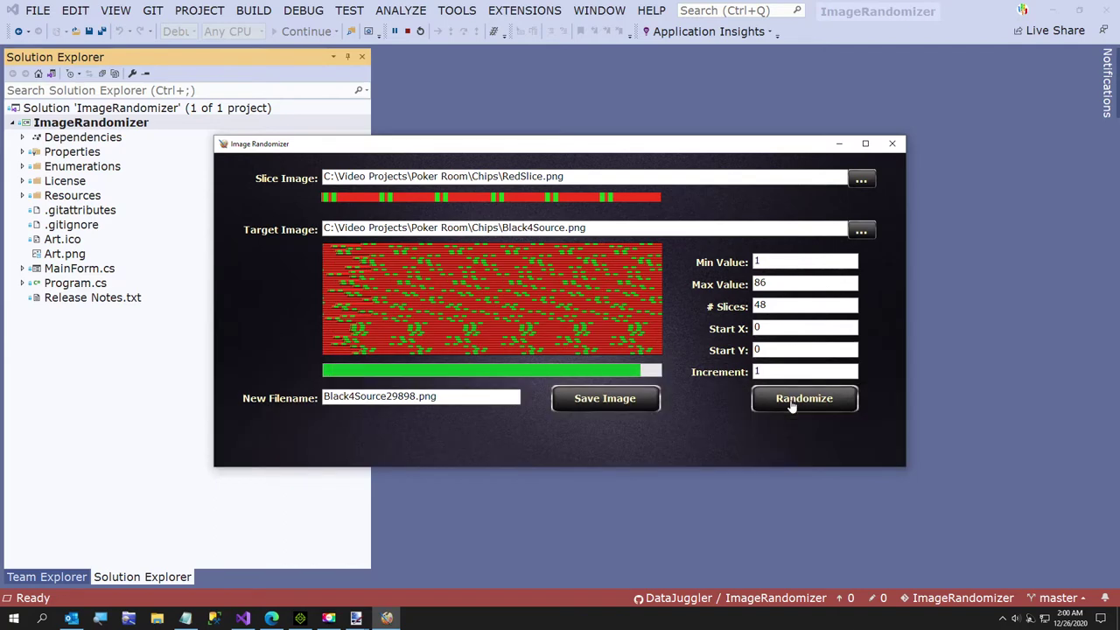
left_click(623, 398)
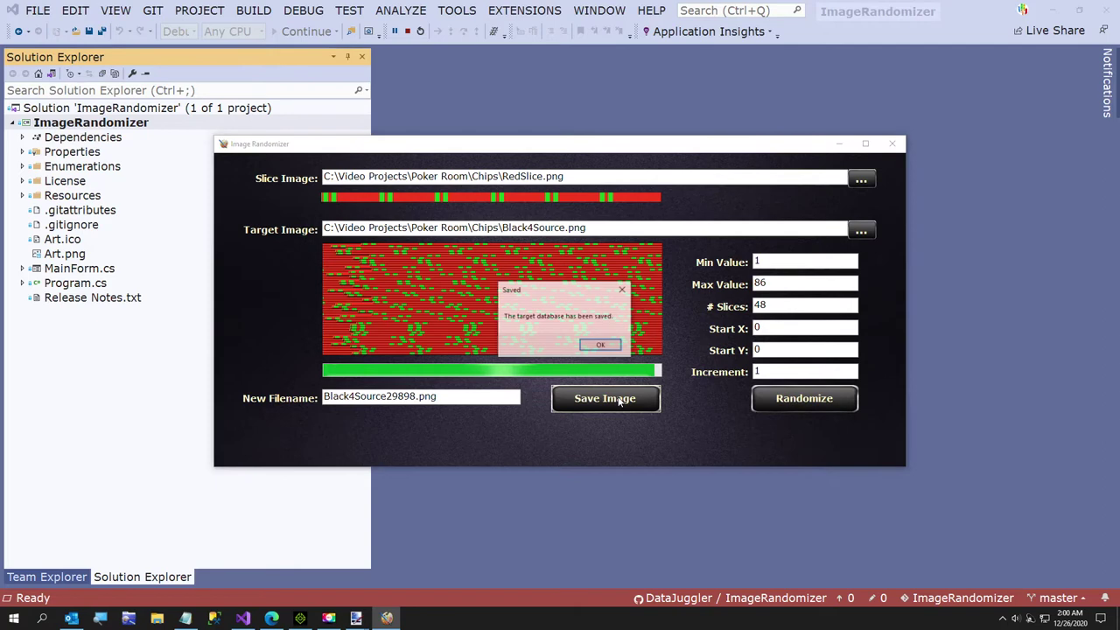
left_click(599, 347)
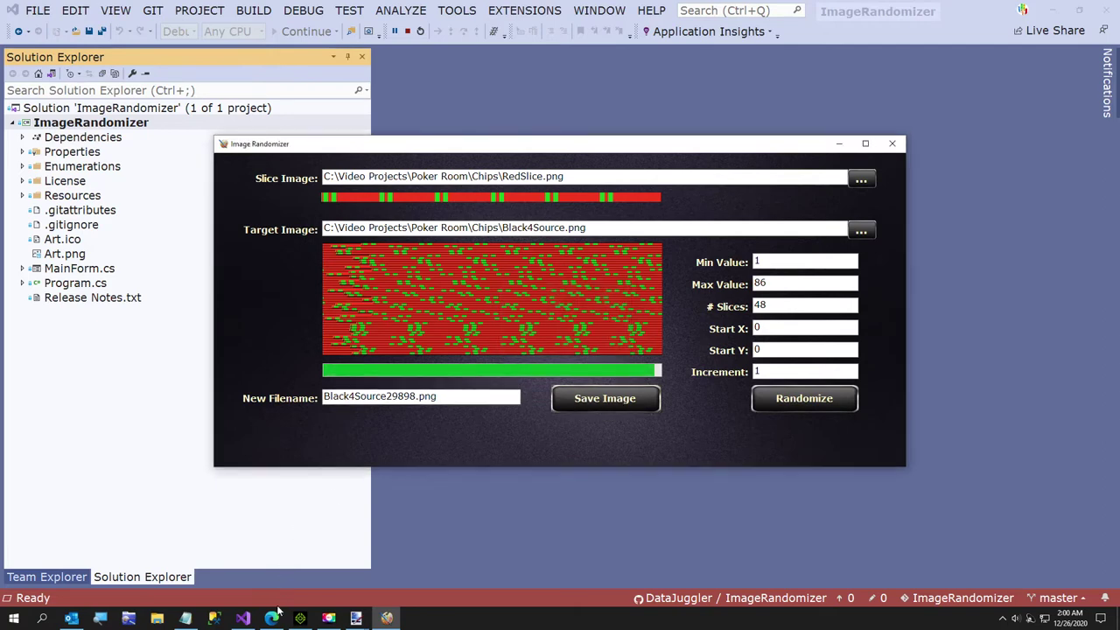
Open Black4Source29898.png from the Poker Room Chips folder in paint.net and select the entire image
left_click(157, 618)
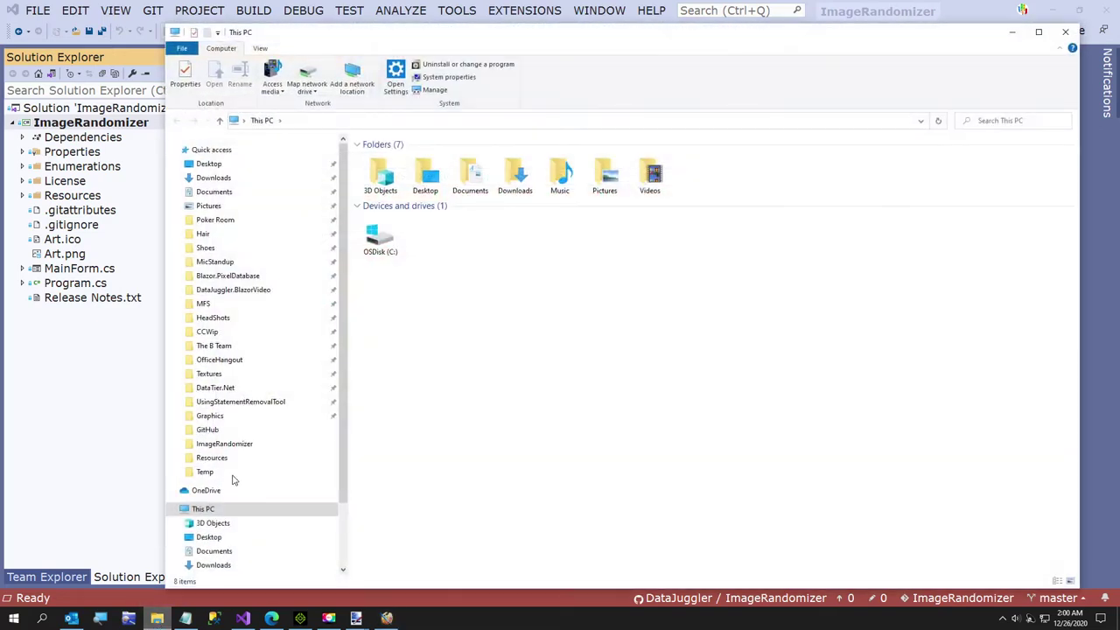
left_click(217, 220)
double_click(429, 210)
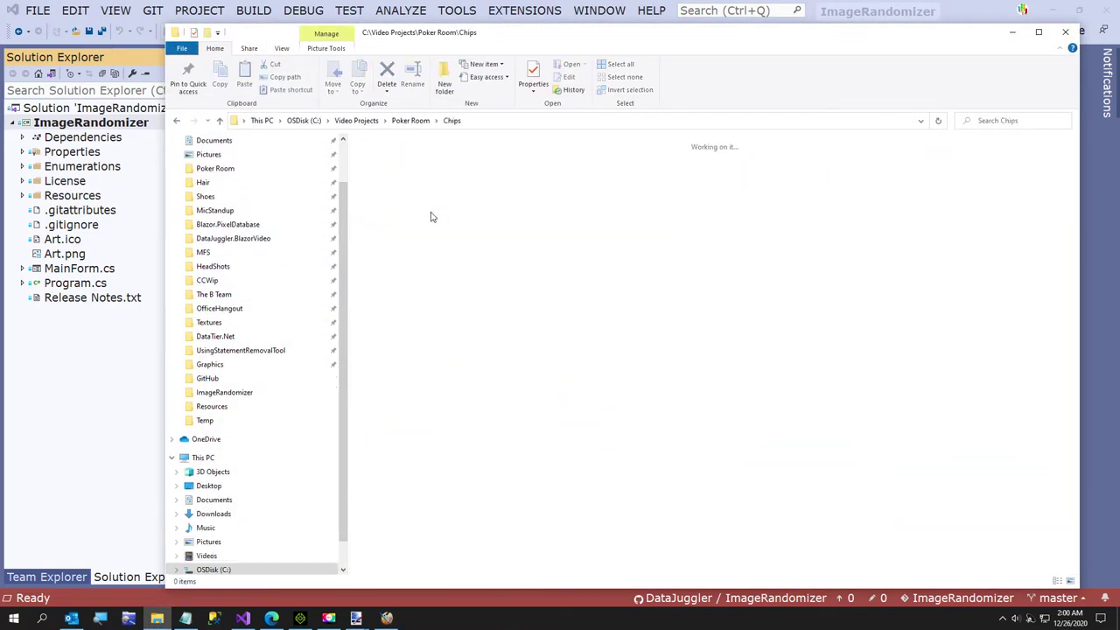
double_click(440, 257)
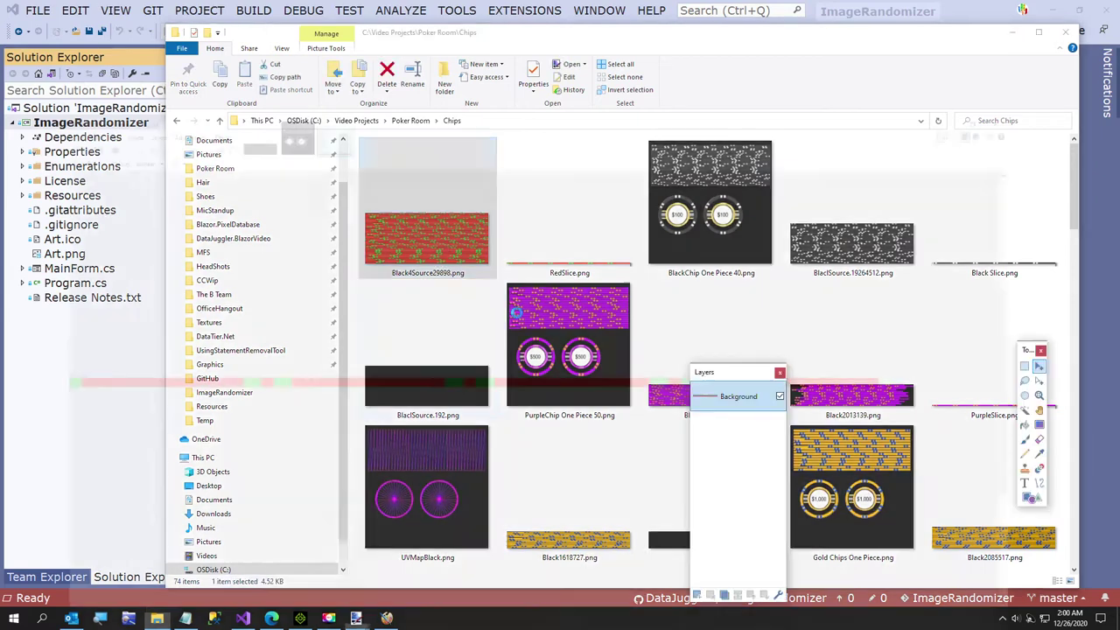
key("ctrl+a")
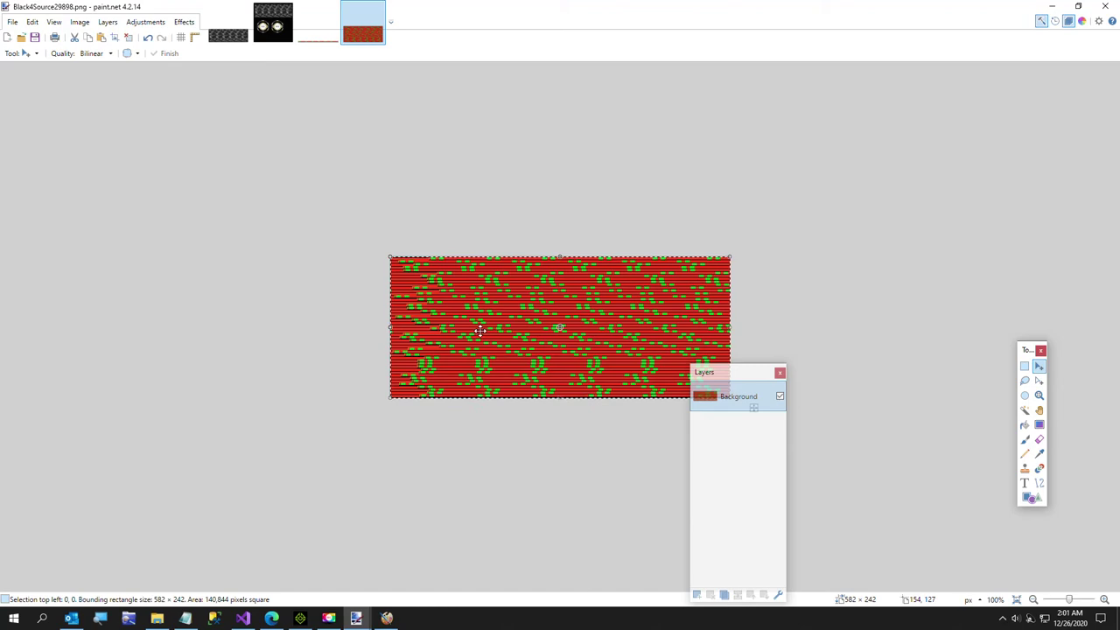
Open Red Chip UV Map.png from the Chips folder
left_click(13, 22)
left_click(21, 51)
scroll(577, 245, "down", 5)
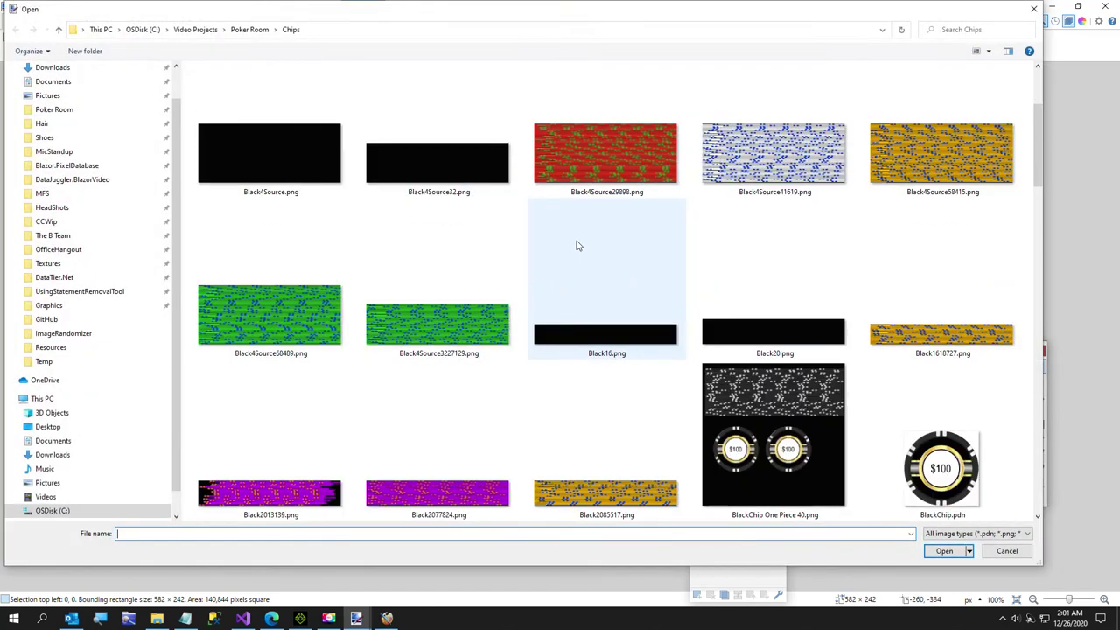
scroll(585, 248, "down", 10)
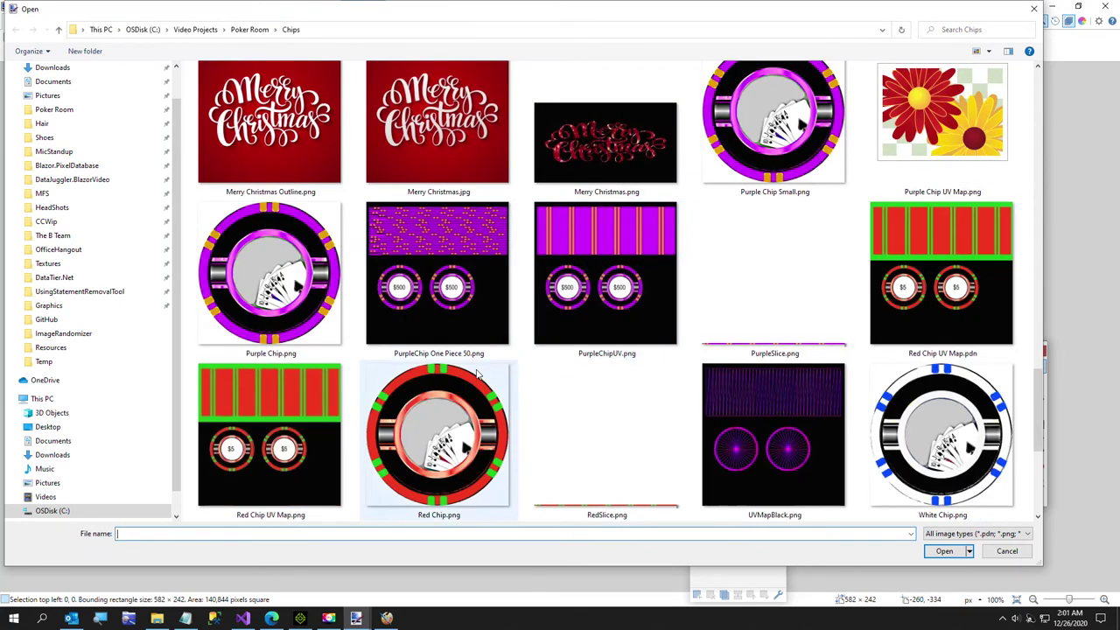
double_click(296, 429)
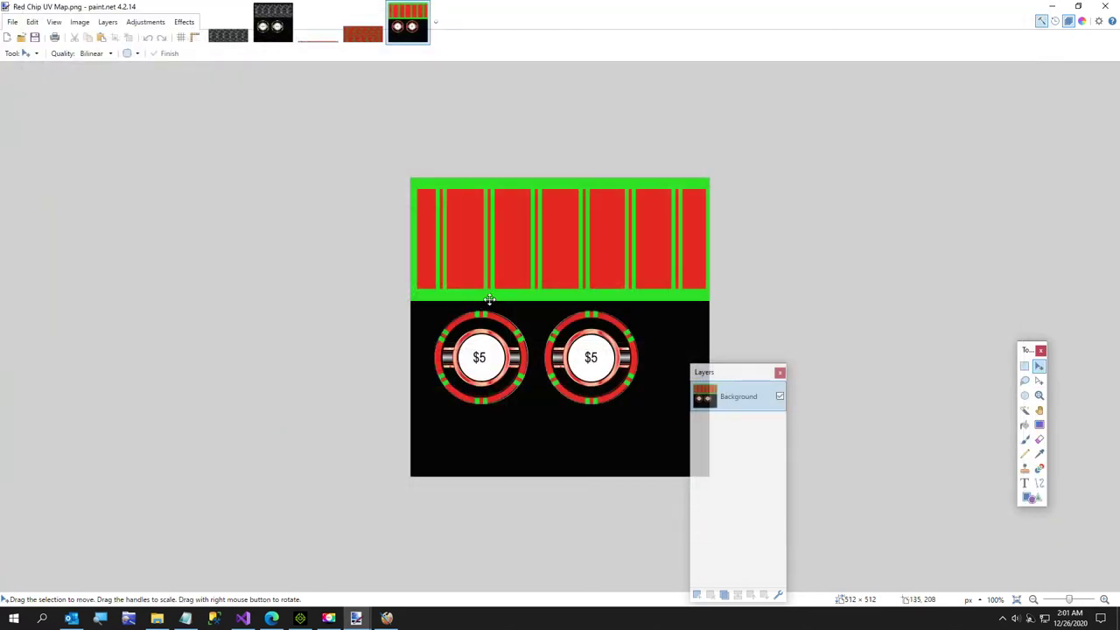
Resize the red chip UV map to 600 × 600 pixels
left_click(80, 22)
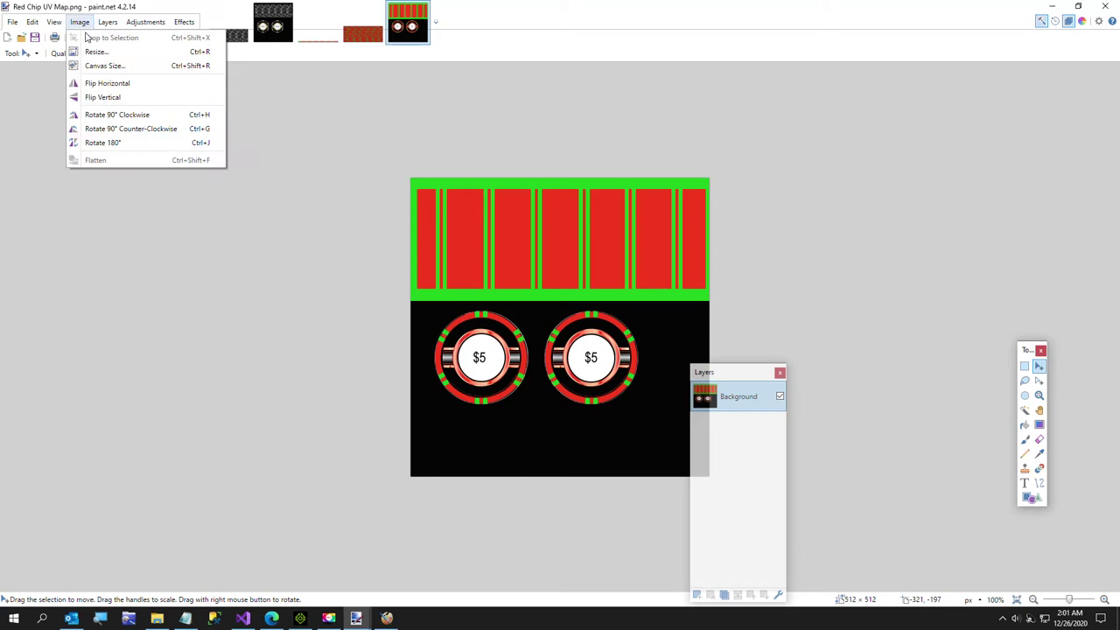
left_click(131, 47)
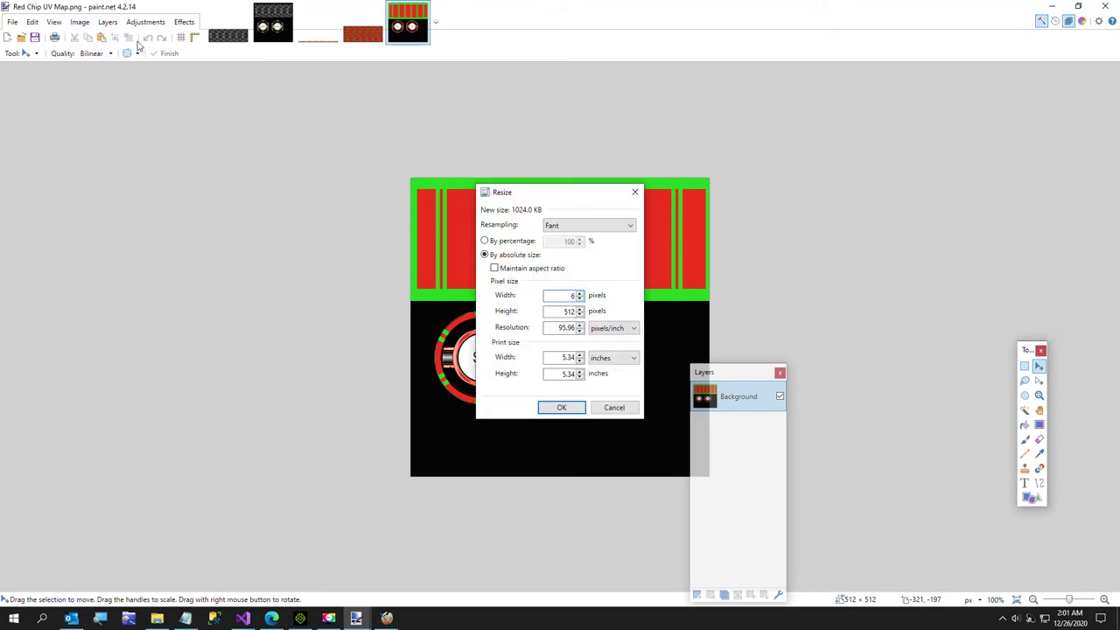
key("Return")
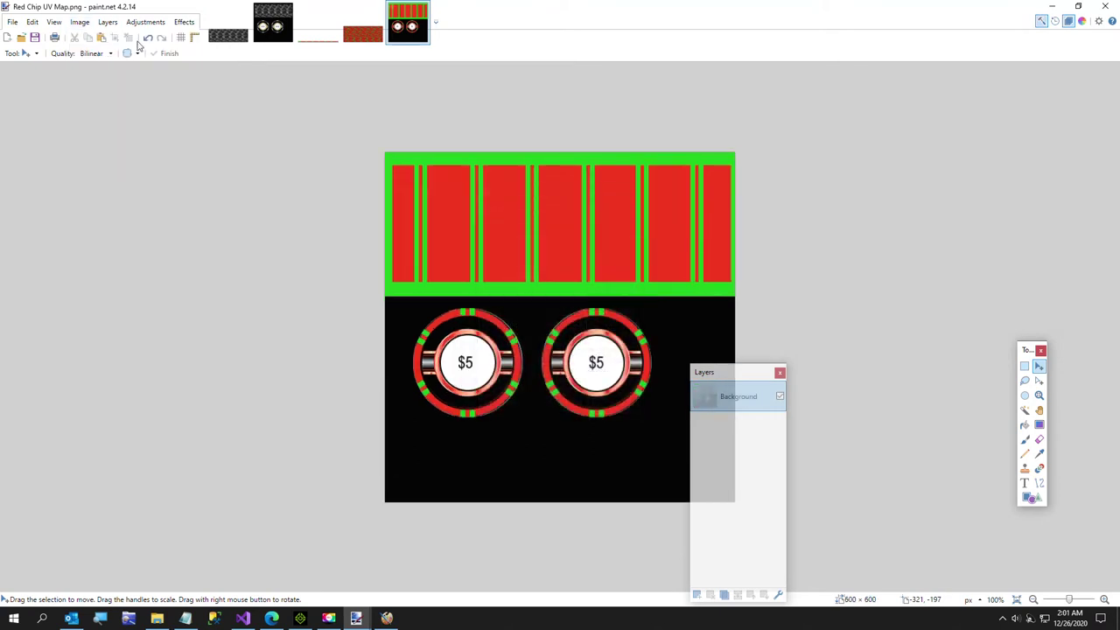
Paste the randomized red stack onto the UV map and scale it to 474 × 202 pixels, with its corner at 12, 22
key("ctrl+v")
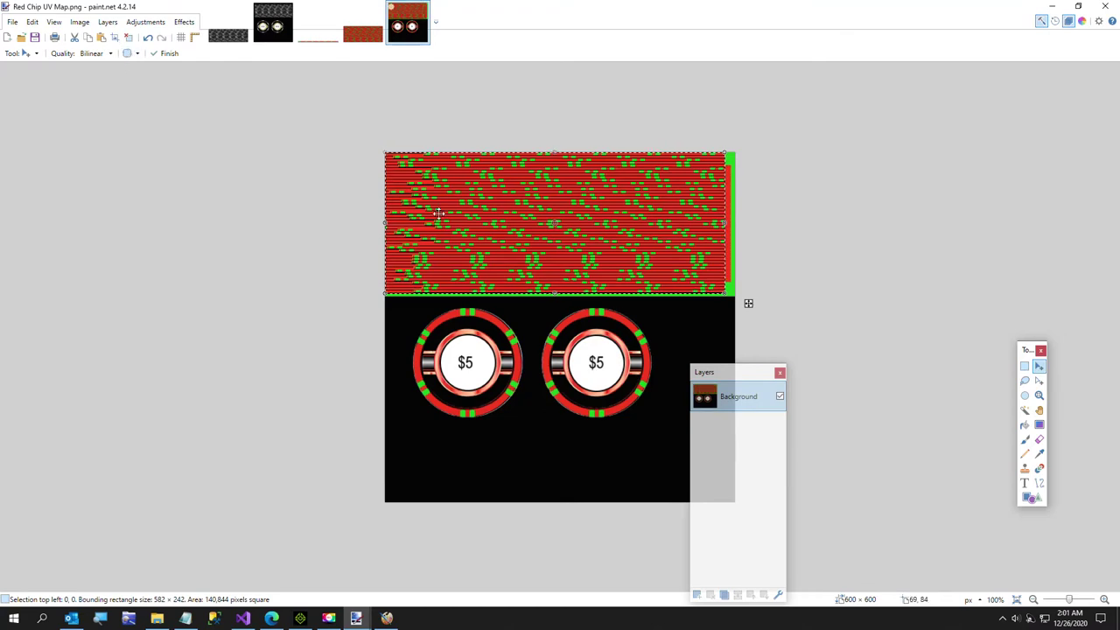
scroll(455, 246, "up", 4, "ctrl")
scroll(450, 256, "down", 2, "ctrl")
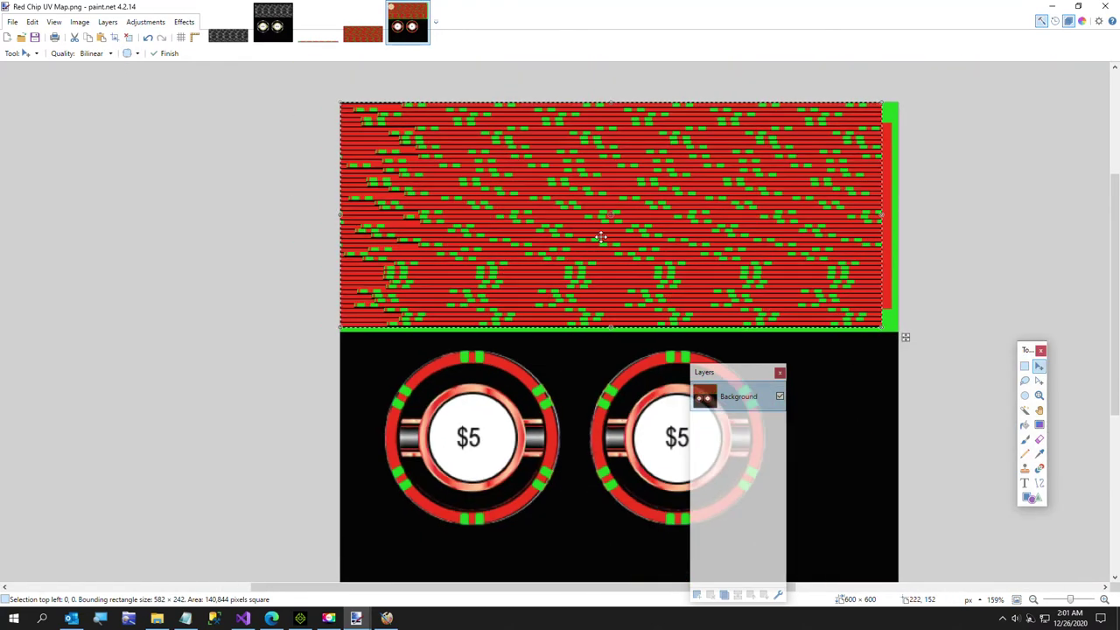
left_click_drag(878, 215, 781, 215)
left_click_drag(560, 102, 560, 140)
mouse_move(529, 155)
left_mouse_down()
mouse_move(541, 171)
mouse_move(535, 150)
left_mouse_up()
scroll(535, 149, "up", 4, "ctrl")
left_click_drag(353, 150, 354, 148)
key("Return")
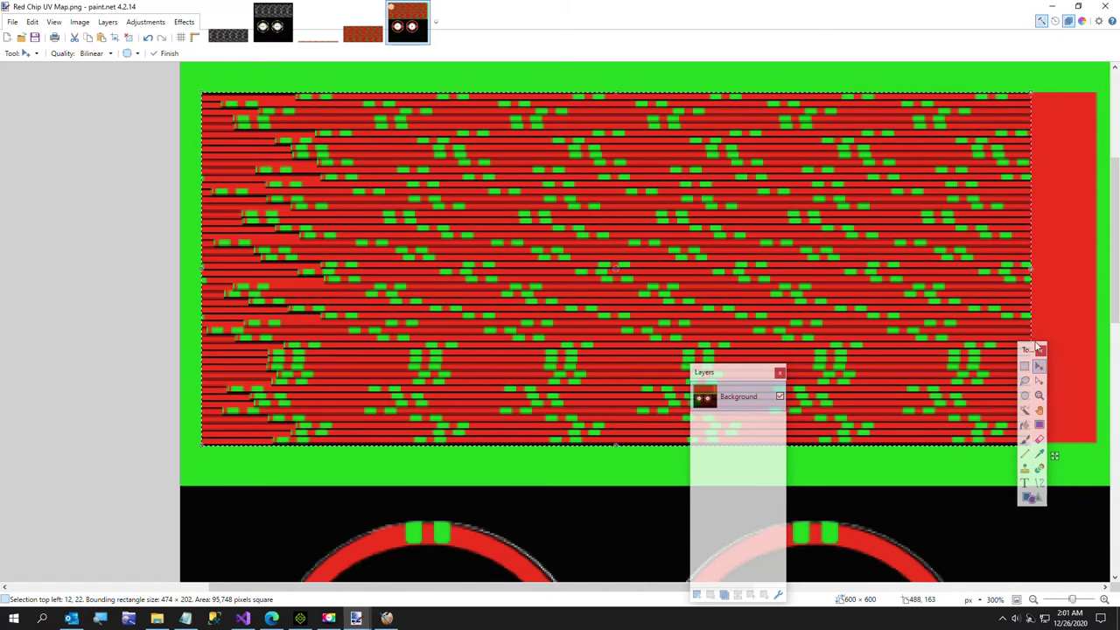
Widen the pasted stack pattern to about 511 × 202 pixels and deselect it
left_click_drag(1029, 350, 1020, 410)
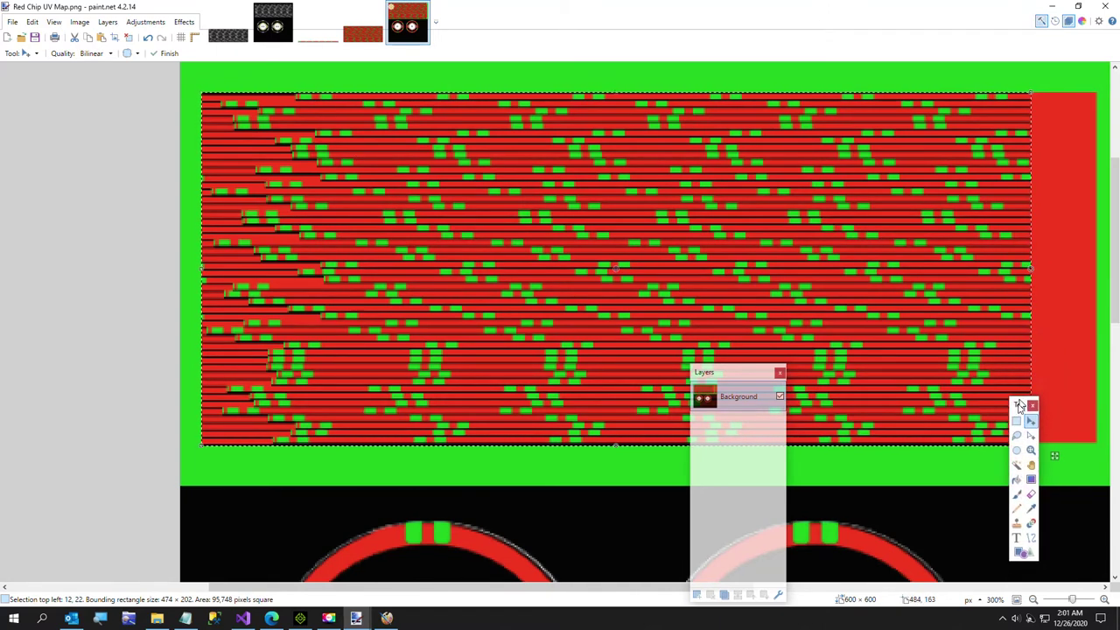
left_click_drag(1030, 269, 1098, 270)
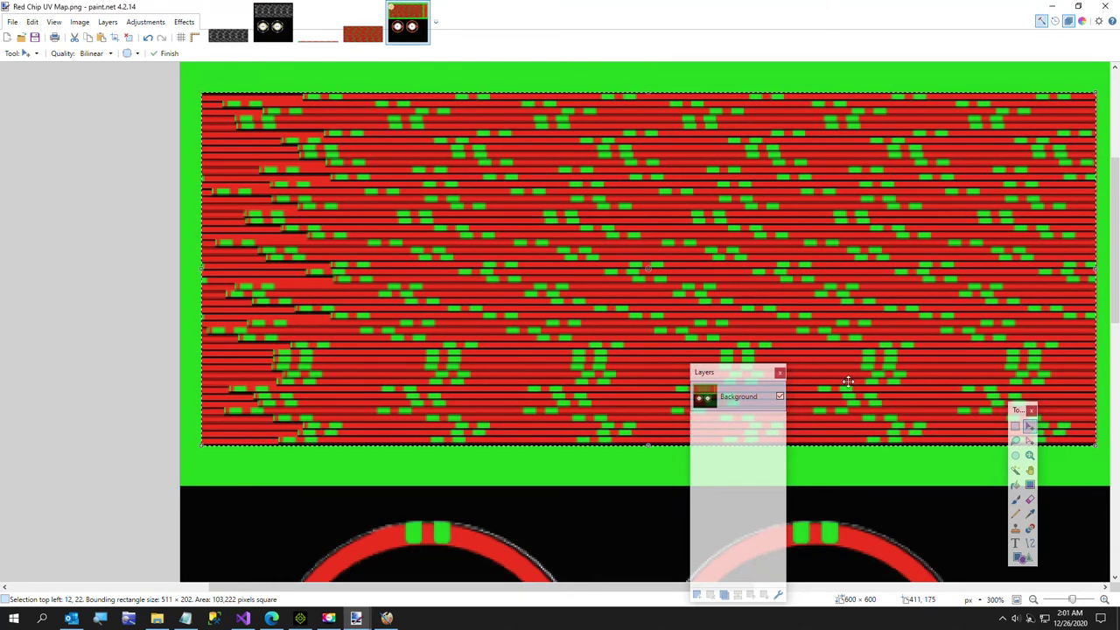
left_click_drag(650, 445, 650, 443)
key("ctrl+d")
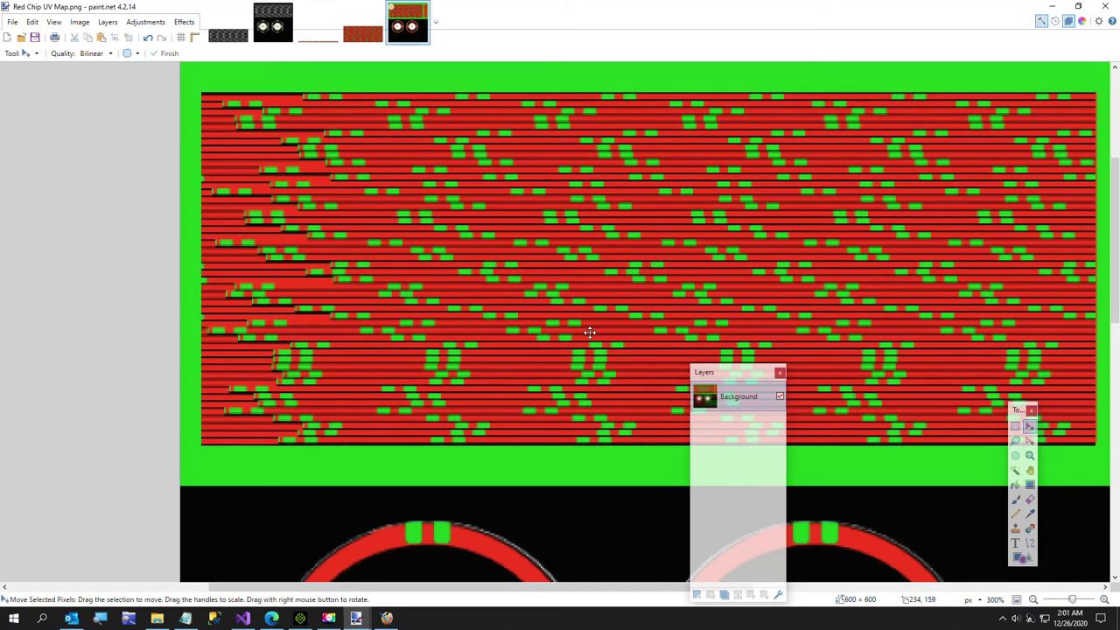
Reselect the stack pattern to stretch it to the red area's far edge, and fill the surrounding green border with black at 50% tolerance
scroll(315, 231, "down", 3, "ctrl")
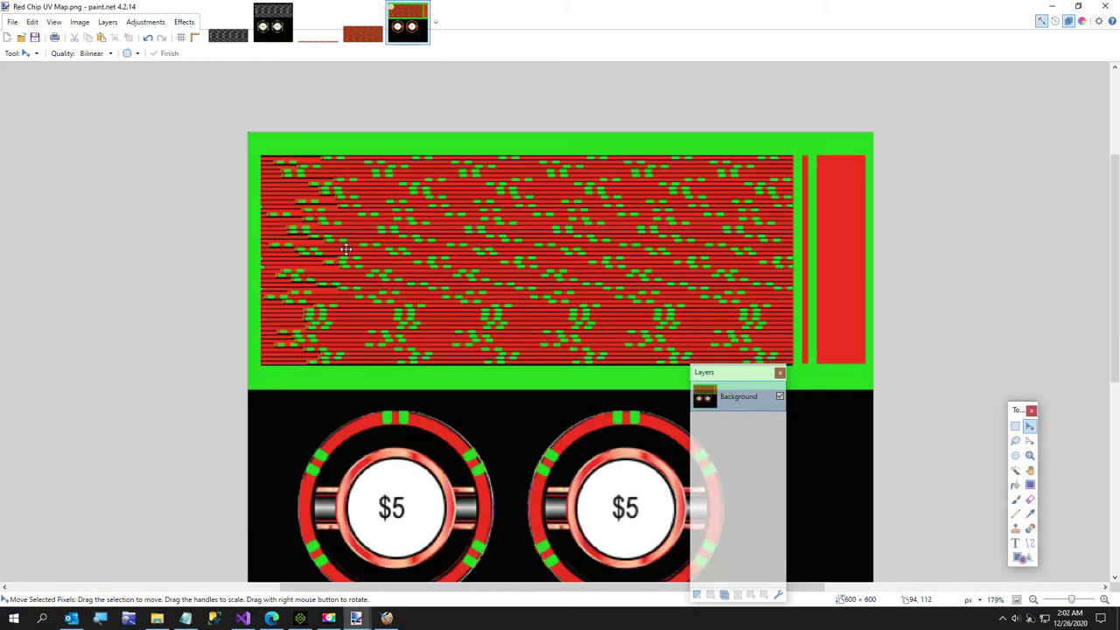
key("ctrl+z")
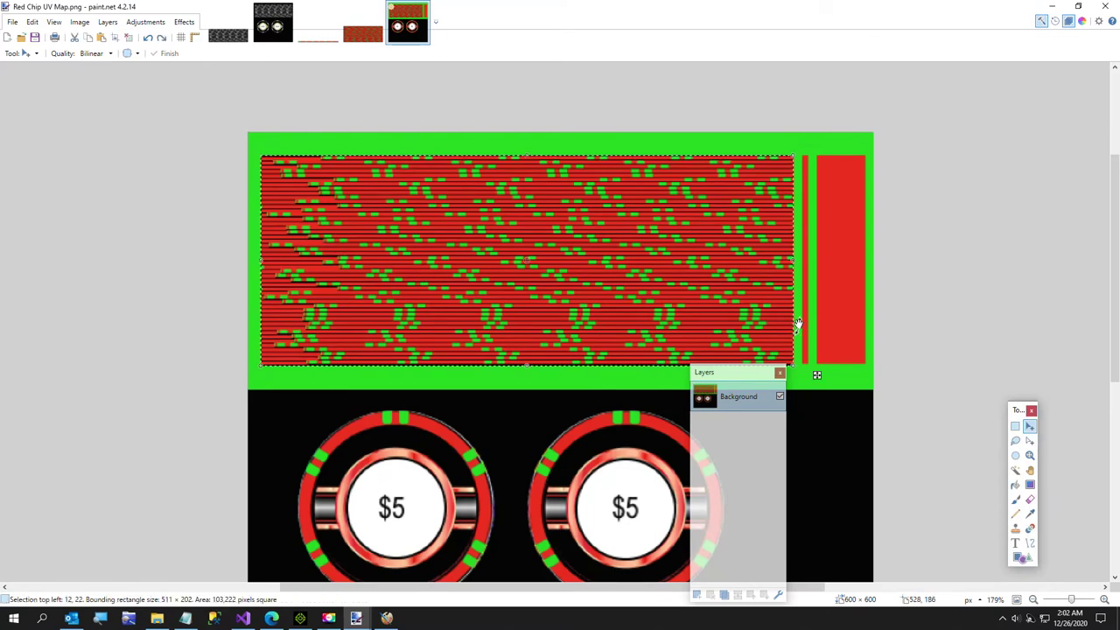
left_click_drag(792, 258, 862, 263)
key("ctrl+d")
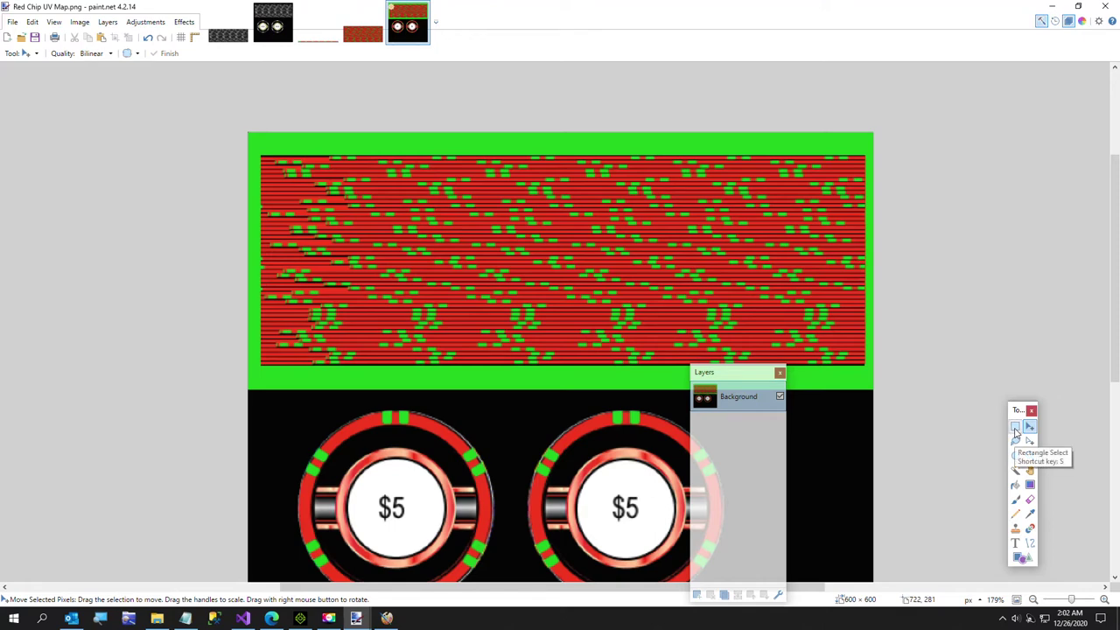
left_click(1015, 484)
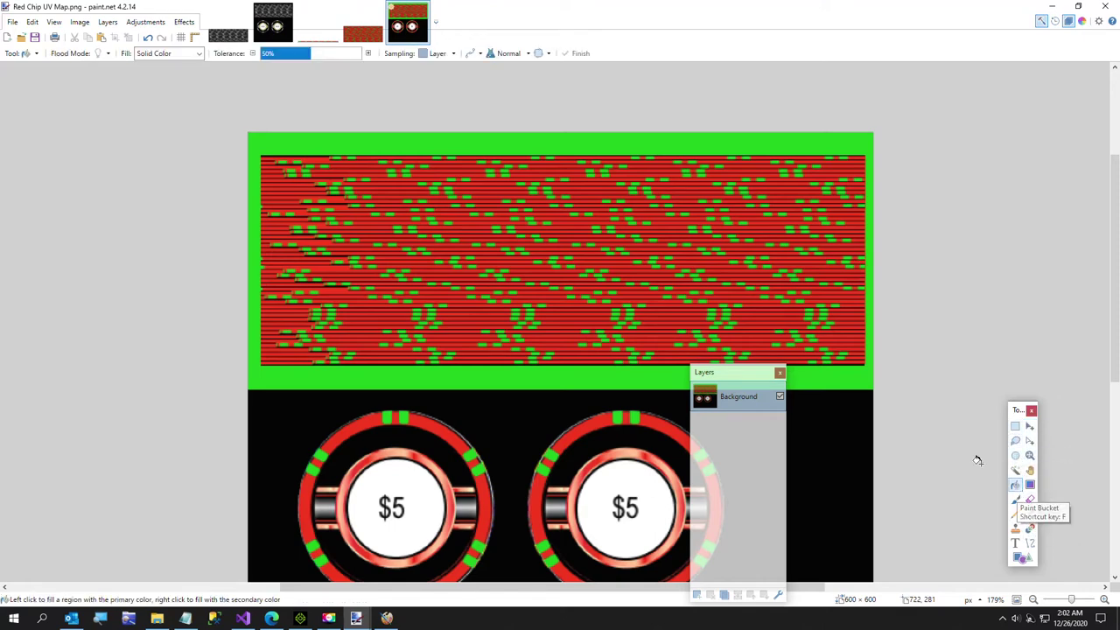
left_click(825, 379)
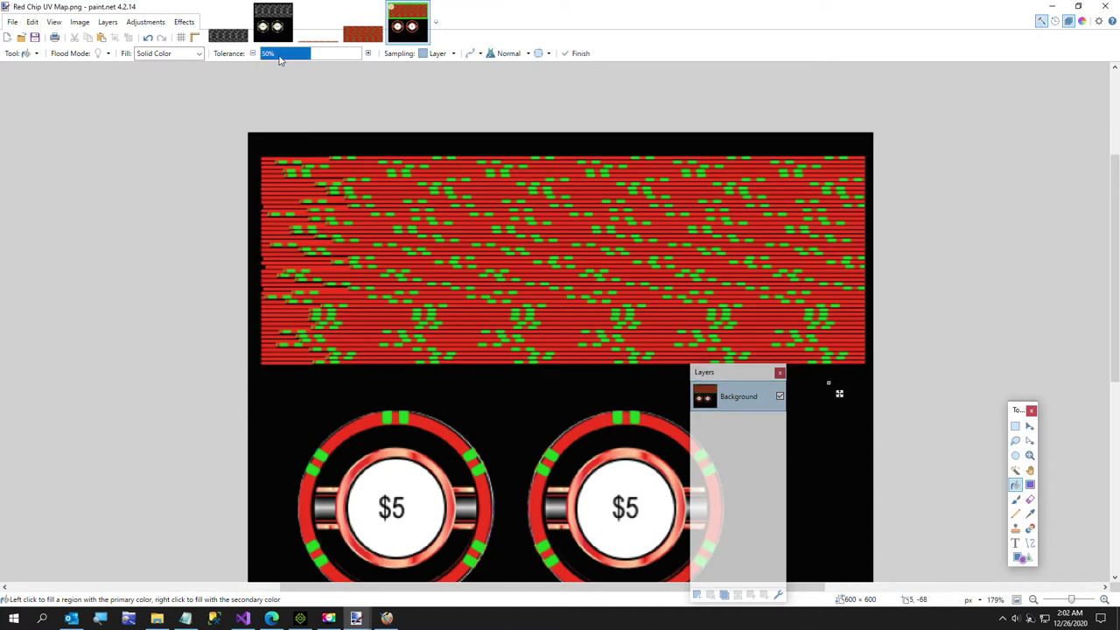
Save the combined texture as a new PNG named Red Chip One Piece 50 in the Chips folder with the default settings
left_click(11, 23)
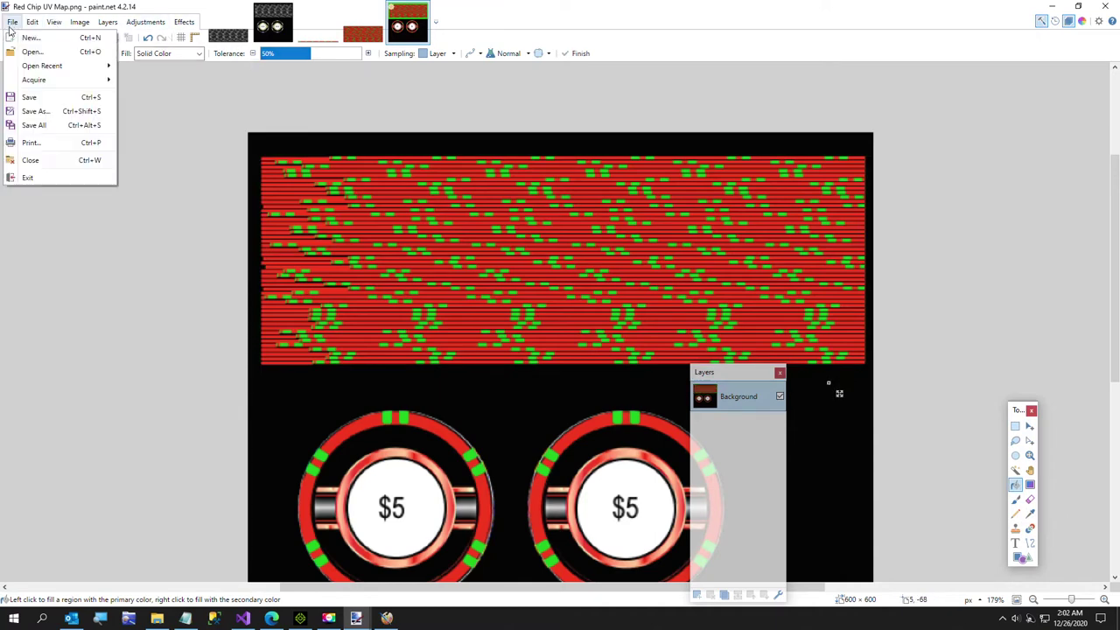
left_click(32, 112)
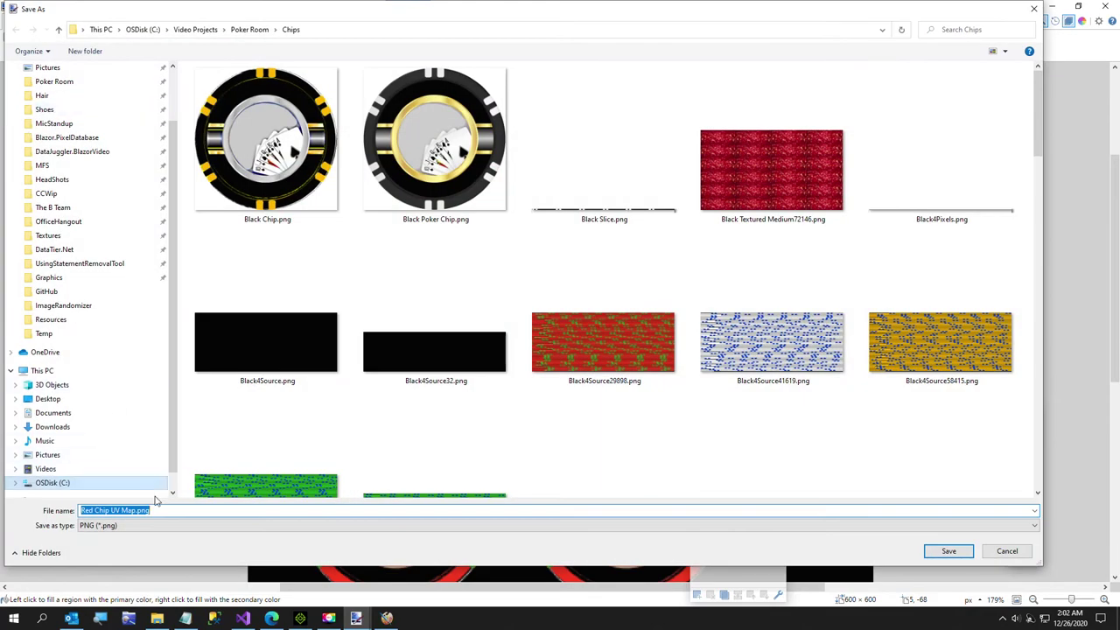
left_click(162, 510)
key("BackSpace")
key("BackSpace")
key("BackSpace")
key("BackSpace")
key("BackSpace")
key("BackSpace")
key("BackSpace")
key("BackSpace")
key("BackSpace")
key("BackSpace")
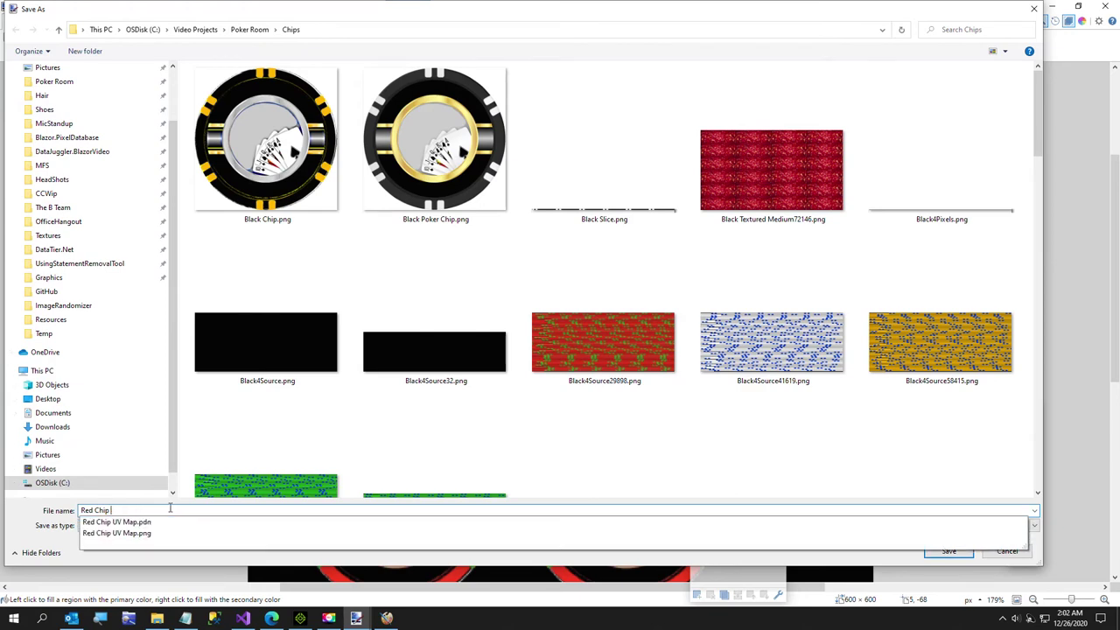
type("One Piece 50")
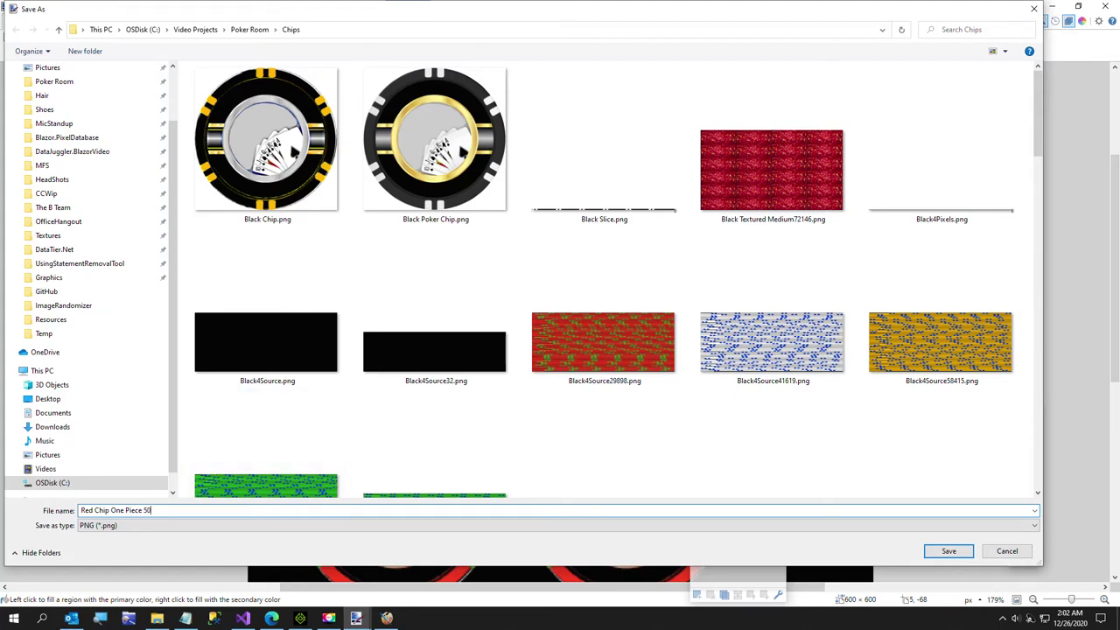
left_click(969, 552)
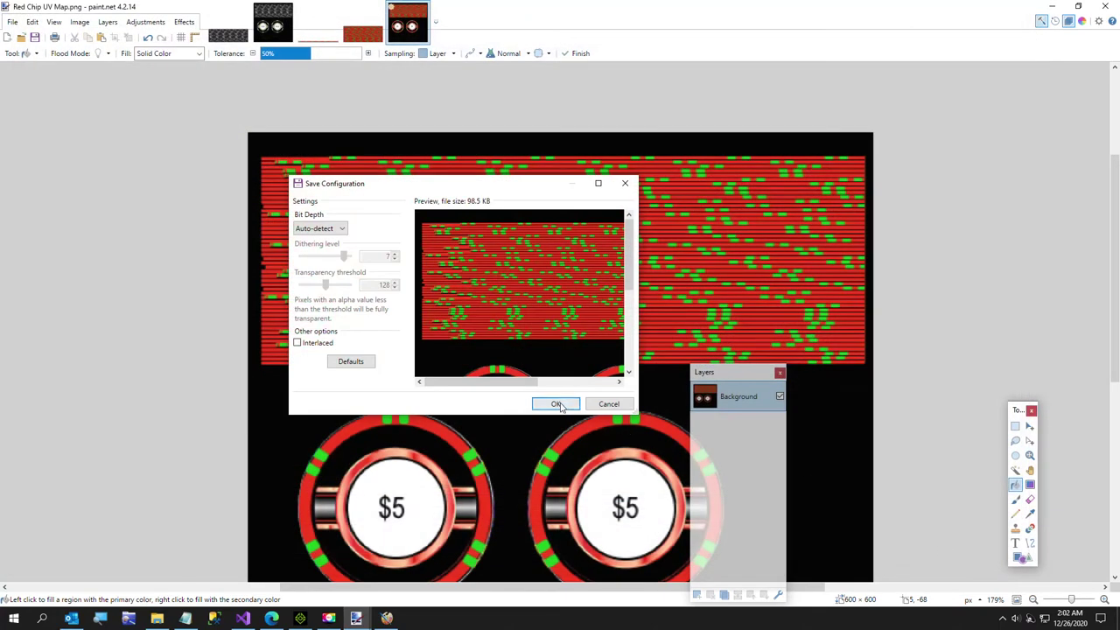
left_click(553, 400)
Switch to iClone and load Red Chip One Piece 50.png as the RedChipStack's base color, imported as a unique texture
left_click(300, 618)
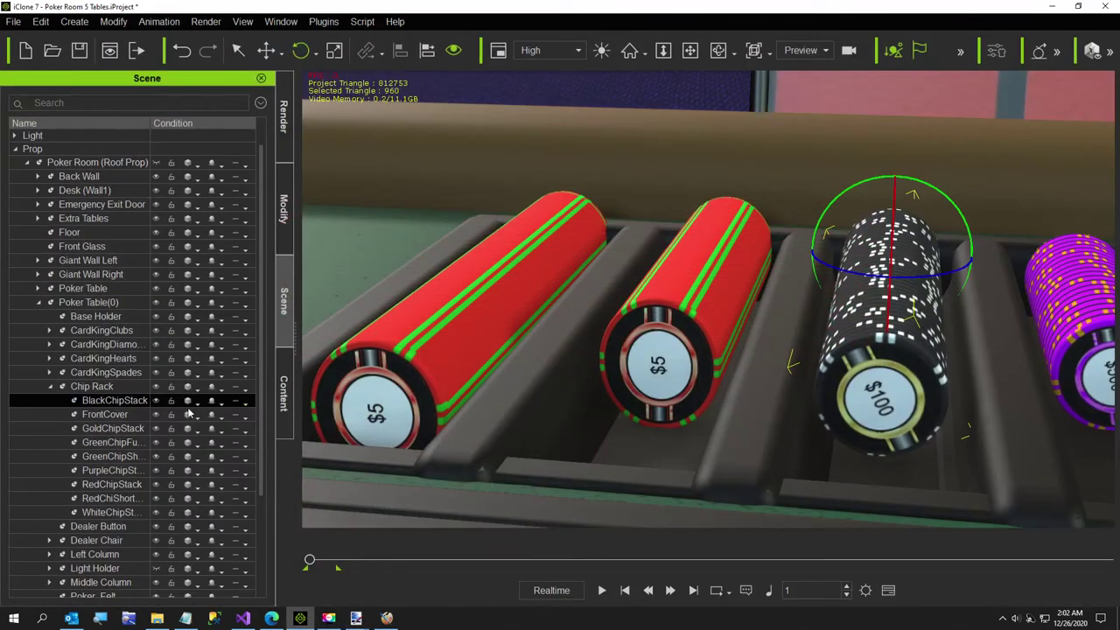
left_click(115, 485)
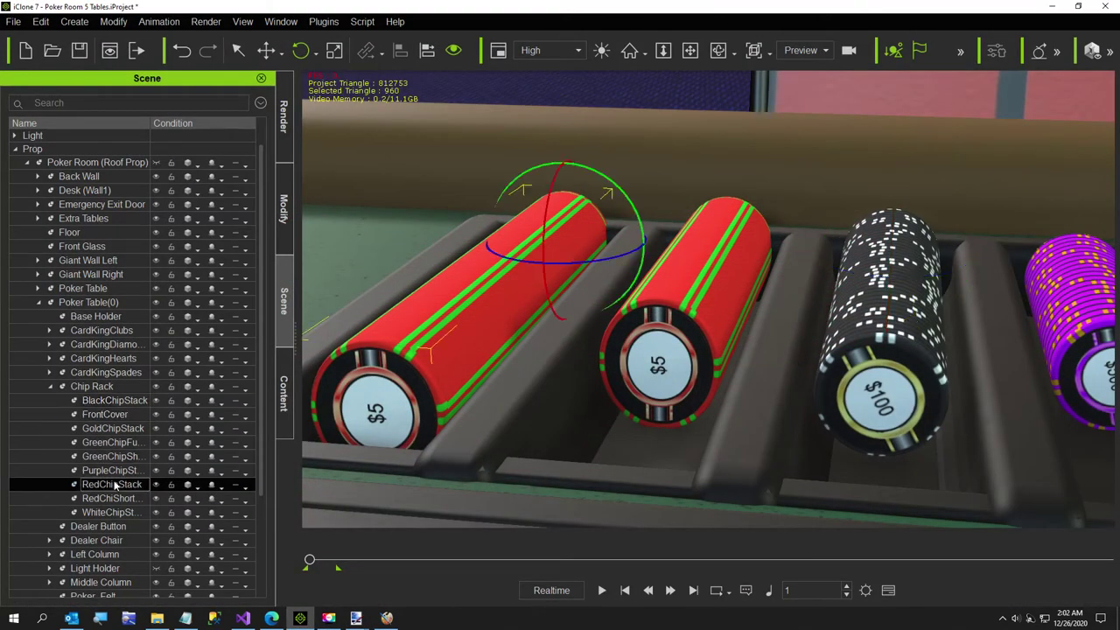
left_click(284, 210)
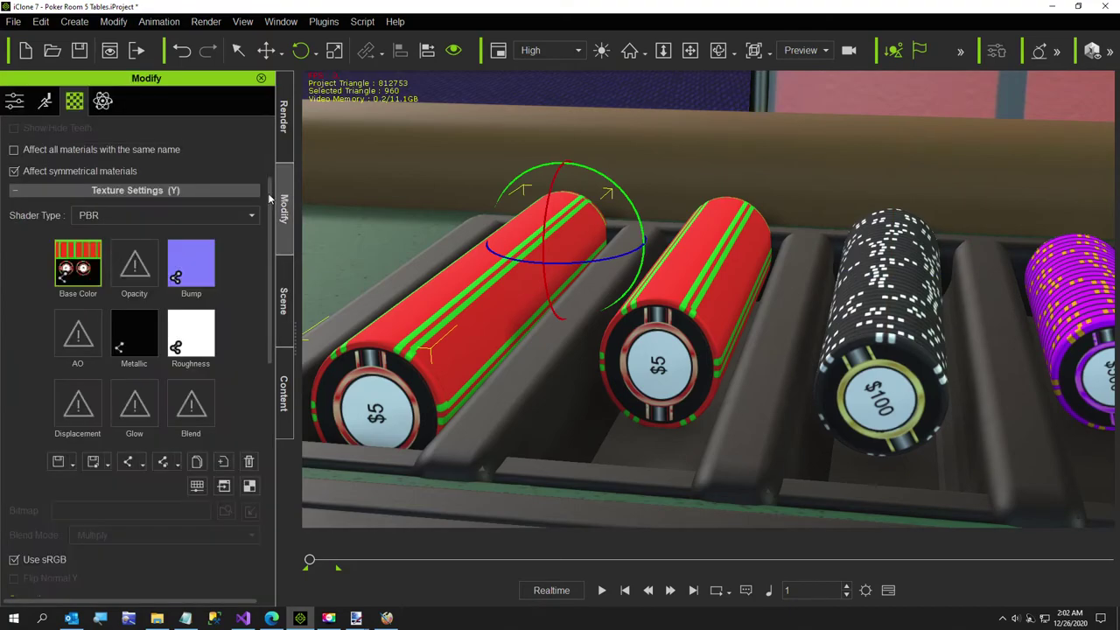
double_click(78, 278)
scroll(485, 278, "down", 6)
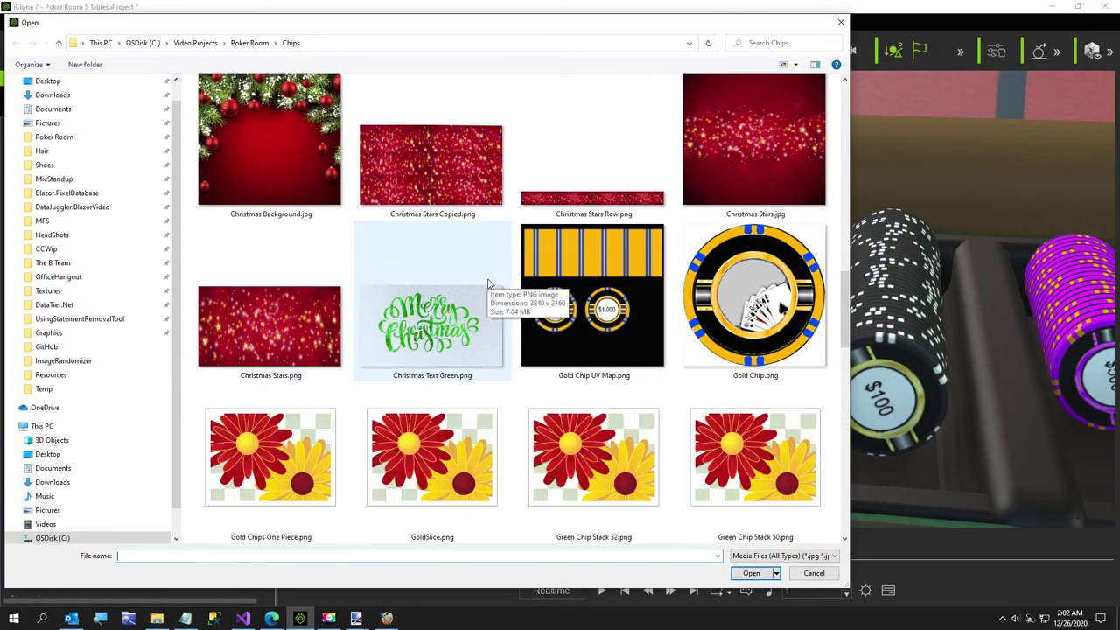
scroll(490, 281, "down", 10)
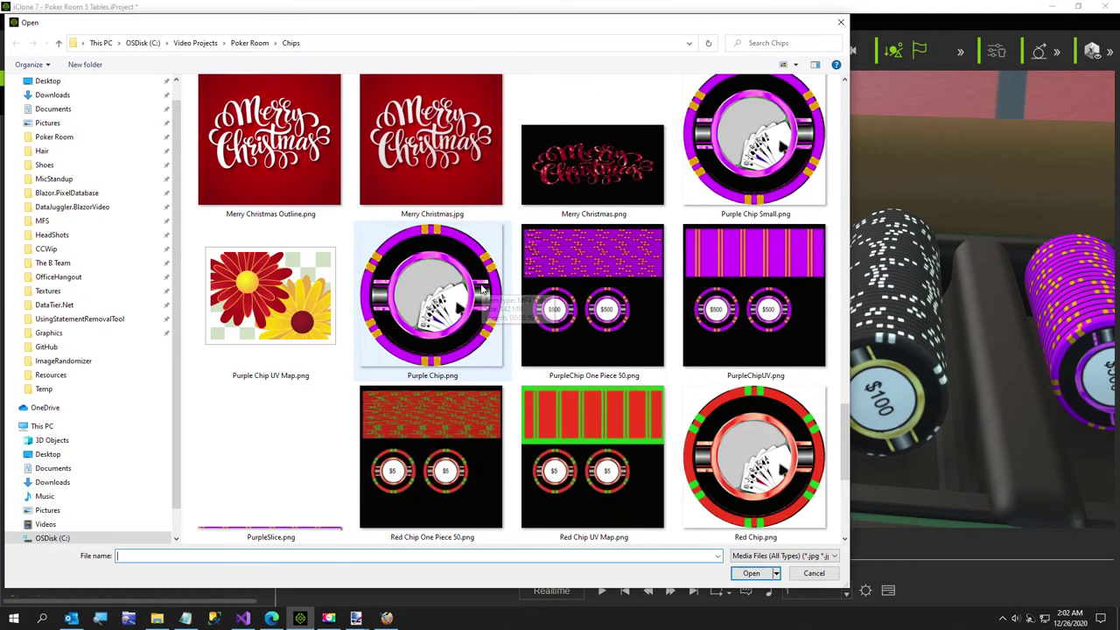
double_click(463, 447)
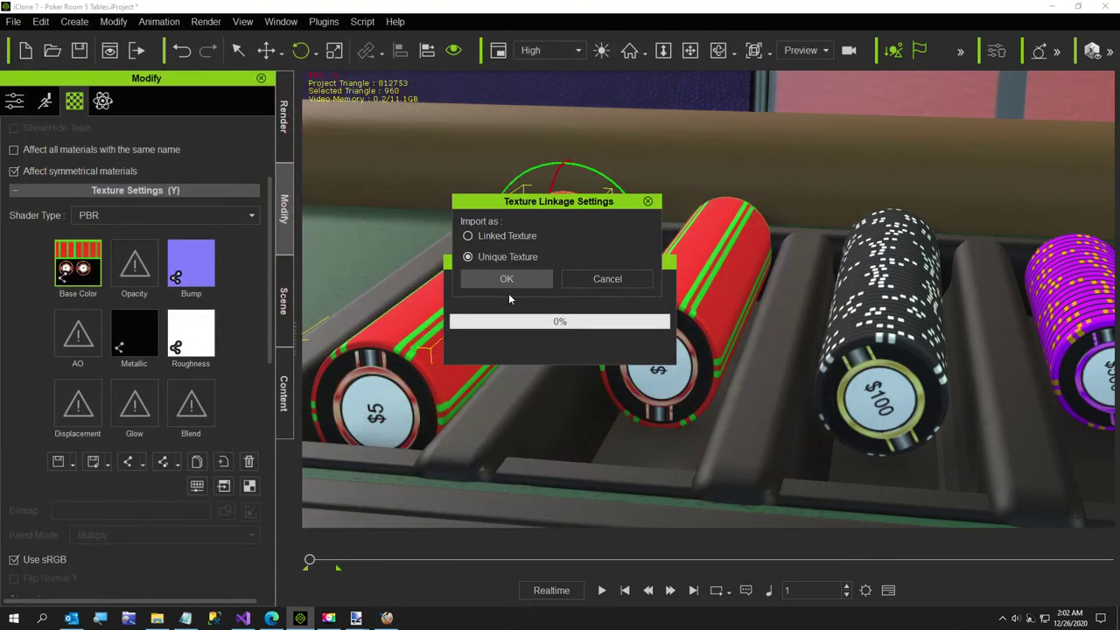
left_click(507, 279)
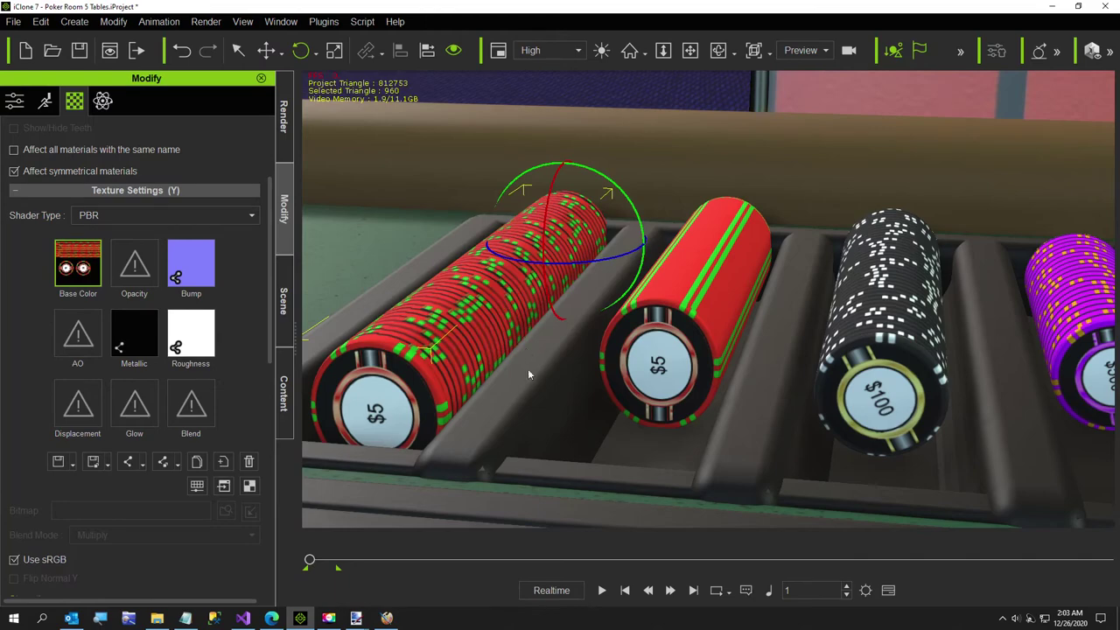
Rotate the long red chip stack about its length and scale it slightly narrower to fit its rack slot
right_click_drag(615, 396, 834, 512)
scroll(599, 399, "up", 2)
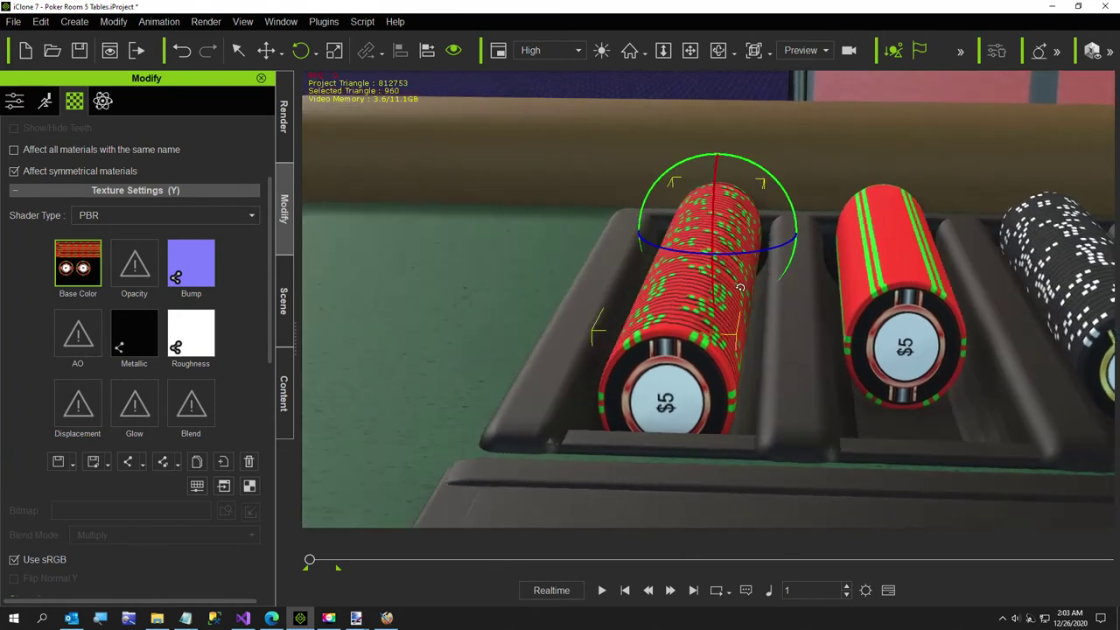
left_click_drag(652, 187, 601, 202)
key("r")
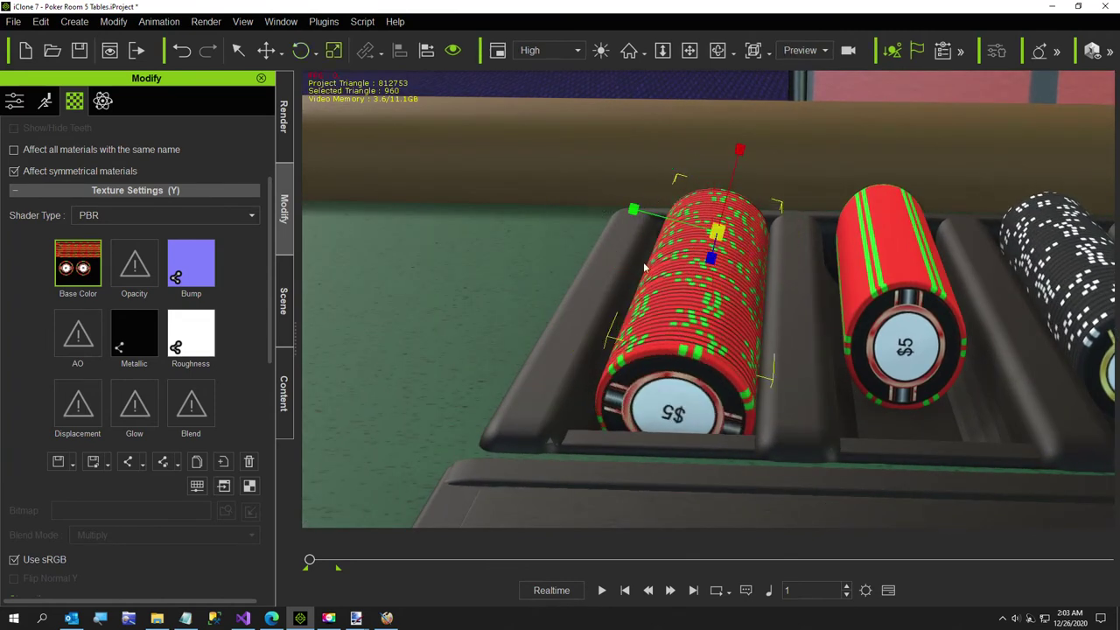
left_click_drag(633, 211, 636, 228)
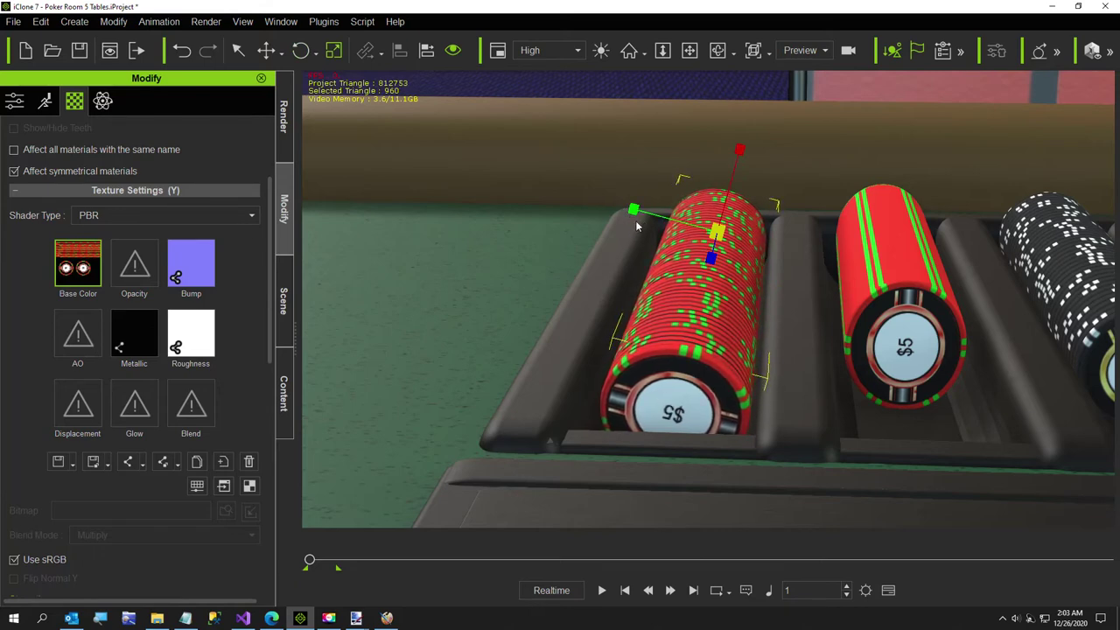
key("w")
left_click_drag(638, 230, 630, 230)
Turn the long red stack further about its length in stages, slimming its cross-section slightly between rotations
key("e")
left_click_drag(782, 247, 648, 207)
key("r")
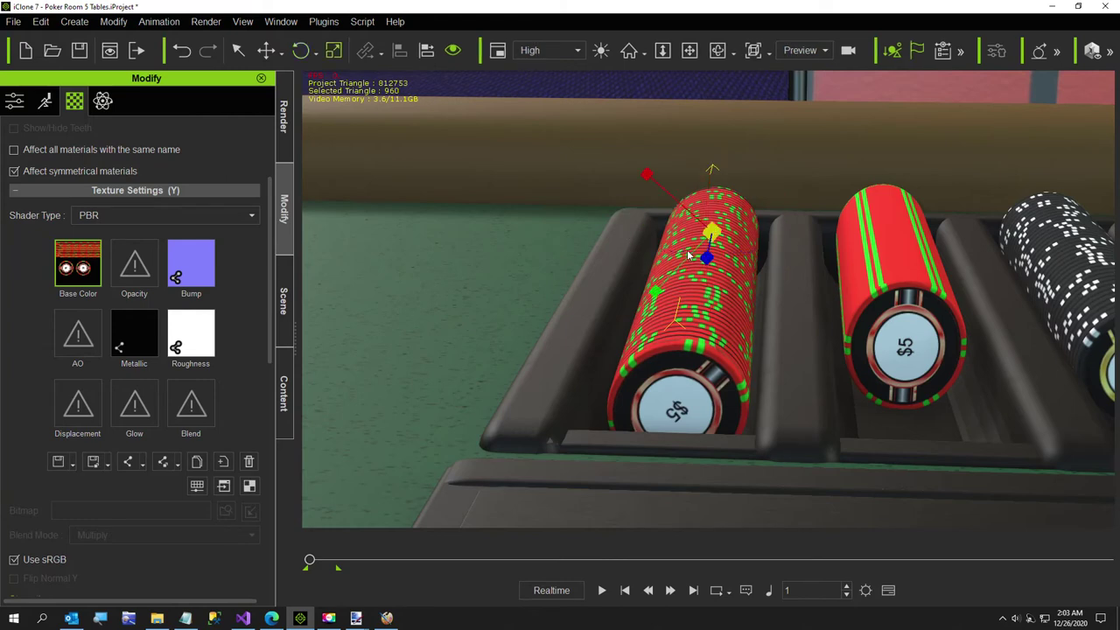
key("w")
key("e")
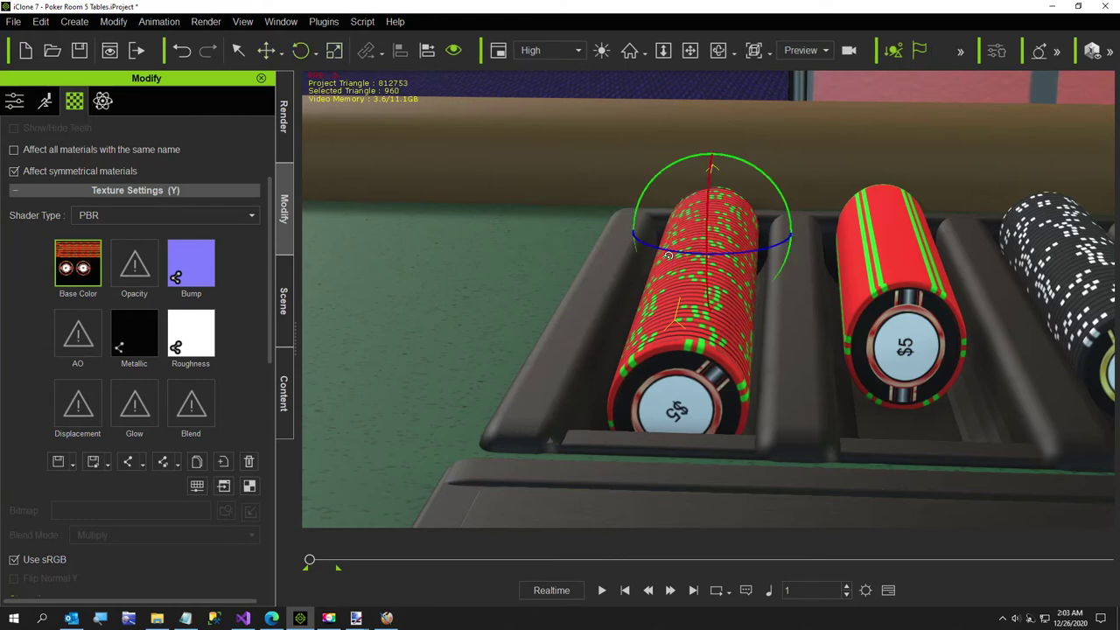
left_click_drag(668, 195, 625, 197)
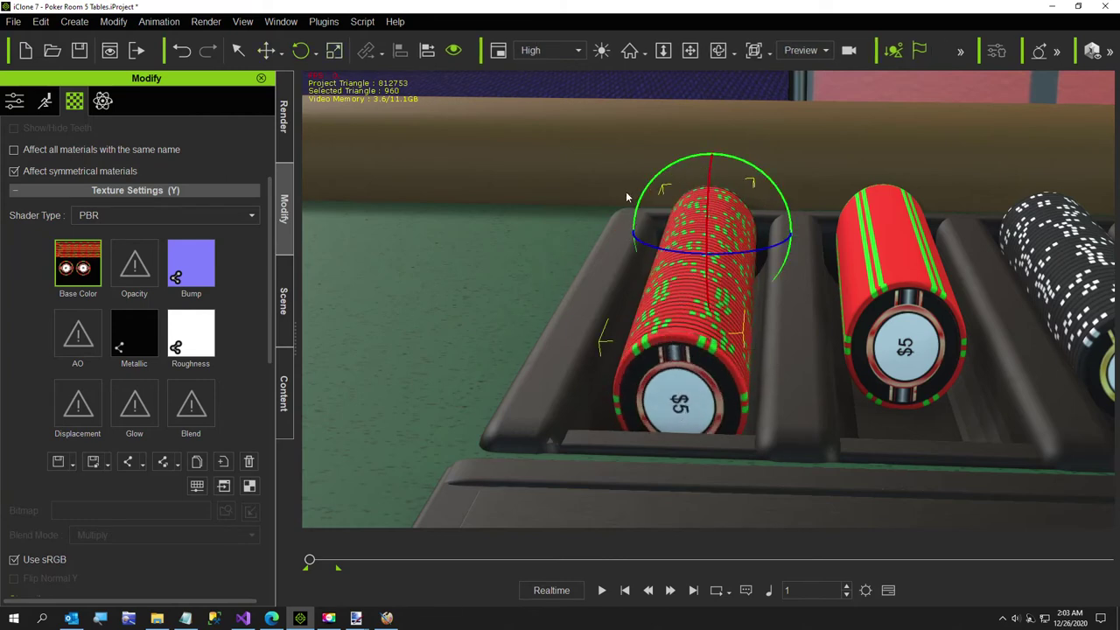
key("w")
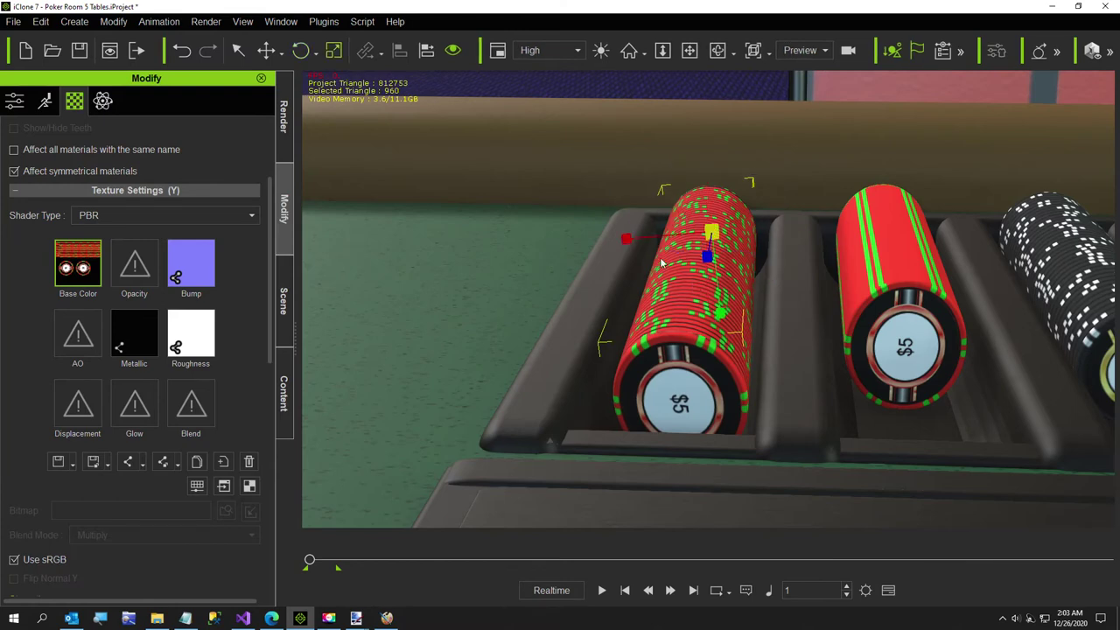
key("e")
left_click_drag(655, 197, 629, 198)
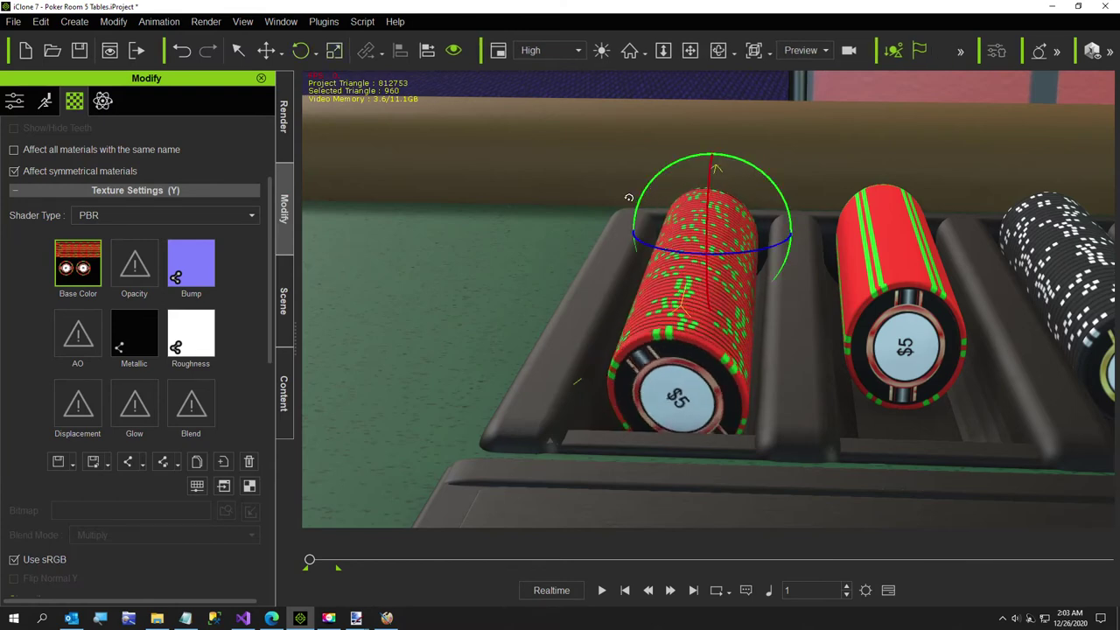
key("w")
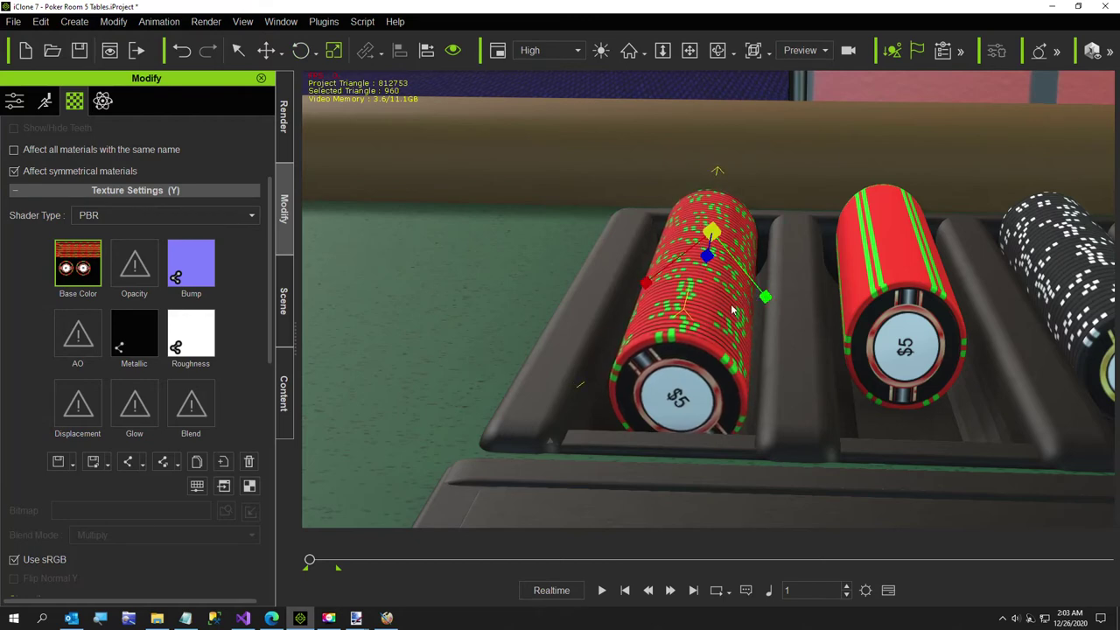
Fine-tune the long red stack's roundness by rotating its $5 face and scaling it slightly across the width
key("e")
left_click_drag(775, 206, 741, 200)
key("w")
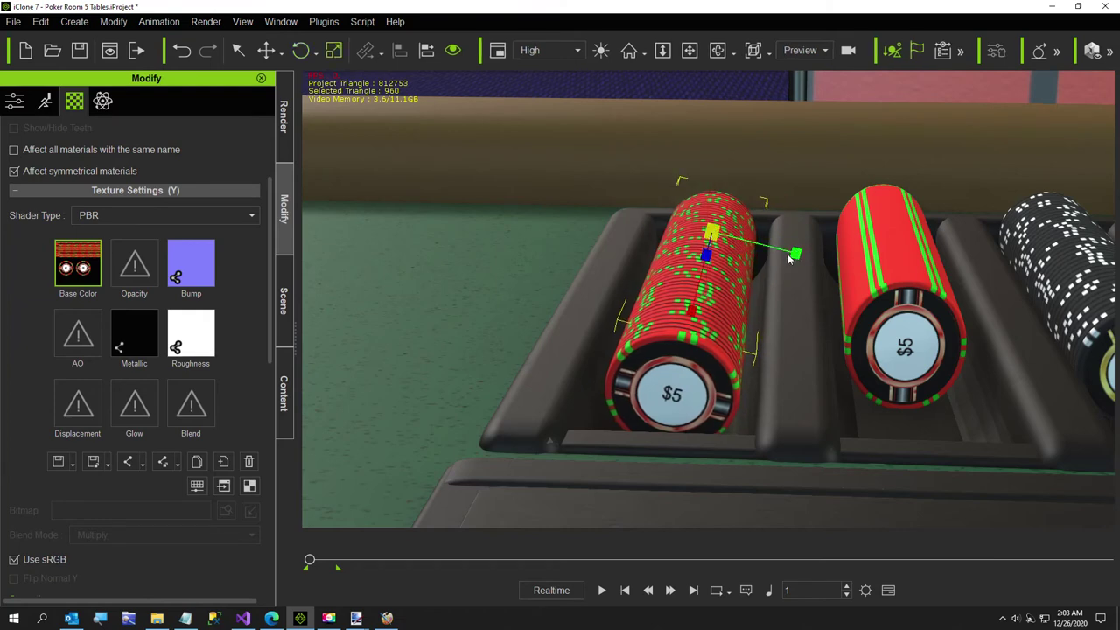
key("e")
left_click_drag(775, 208, 624, 156)
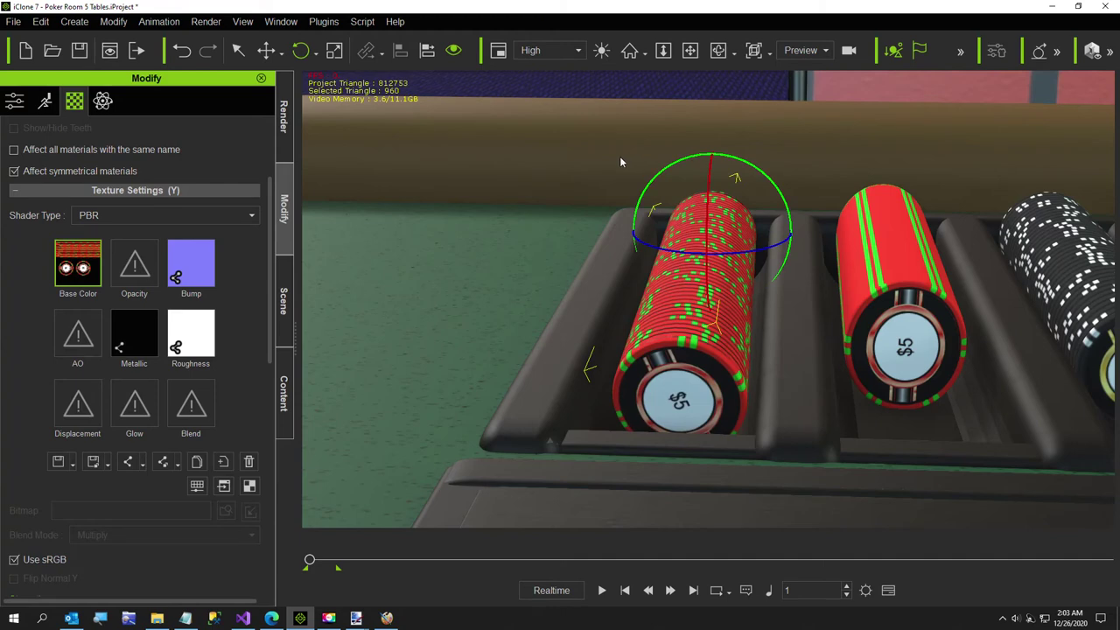
key("w")
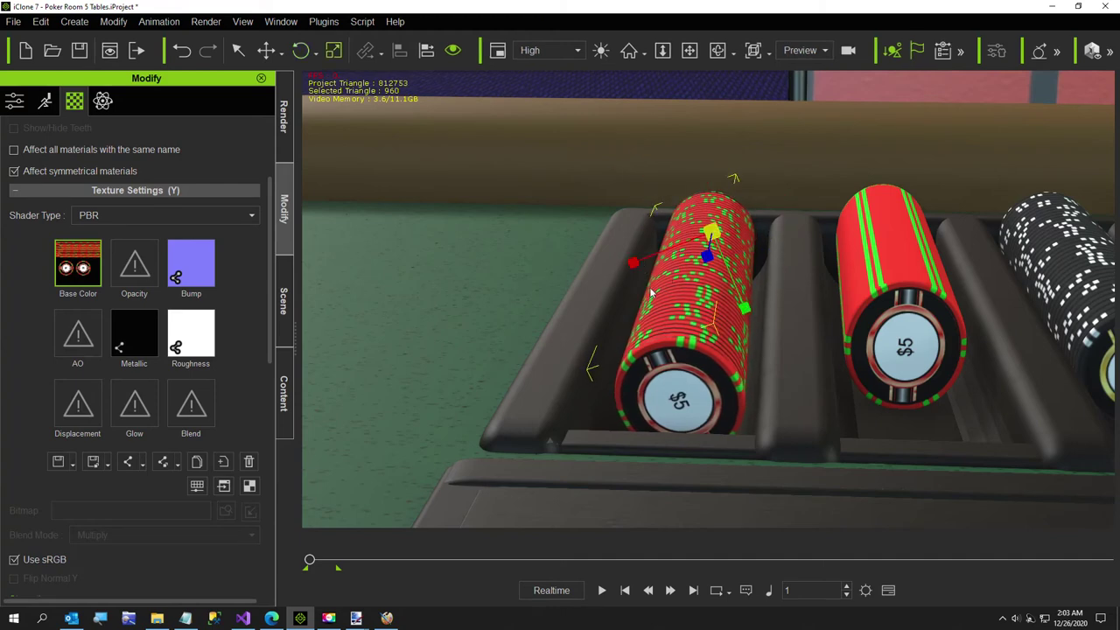
Rotate the long red stack about its length and set its pivot to the center point of the Middle layer
key("e")
left_click_drag(763, 204, 684, 189)
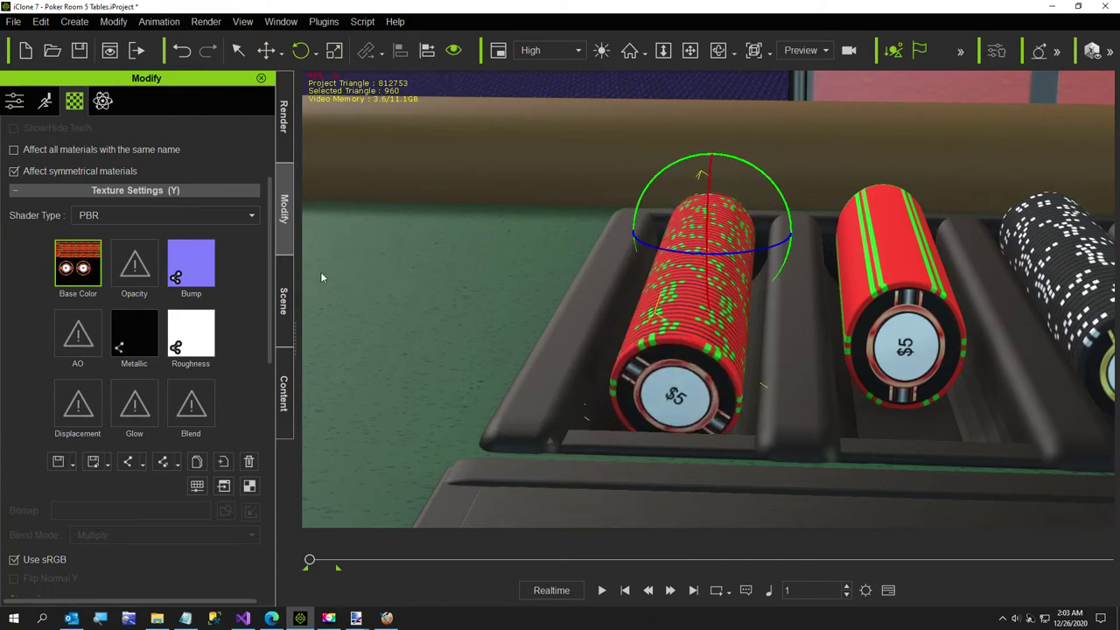
left_click(16, 102)
left_click(136, 477)
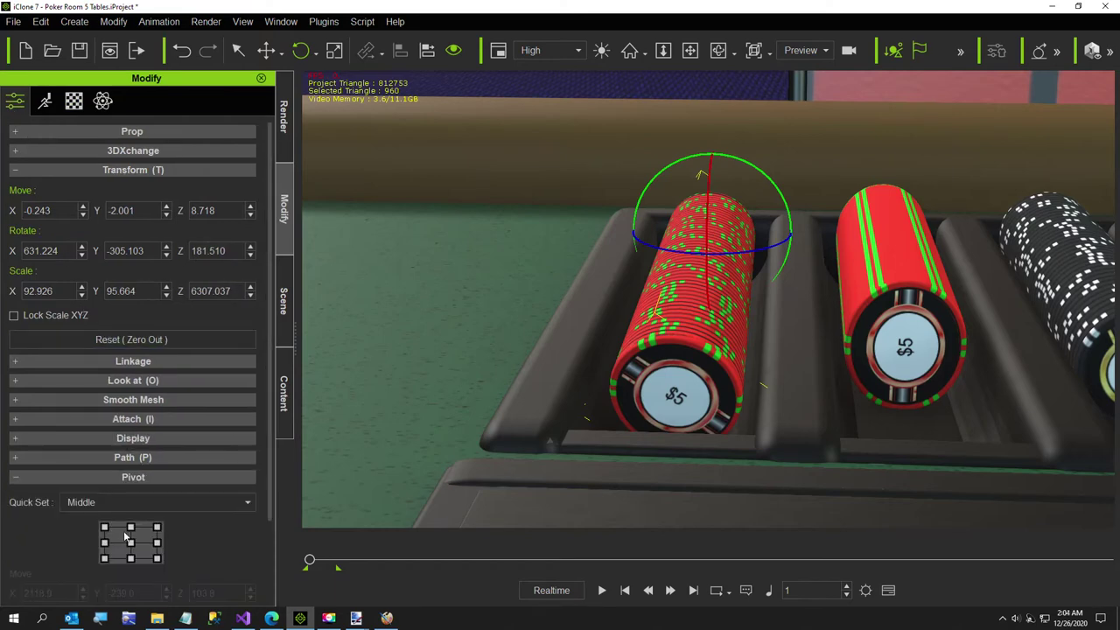
left_click(132, 548)
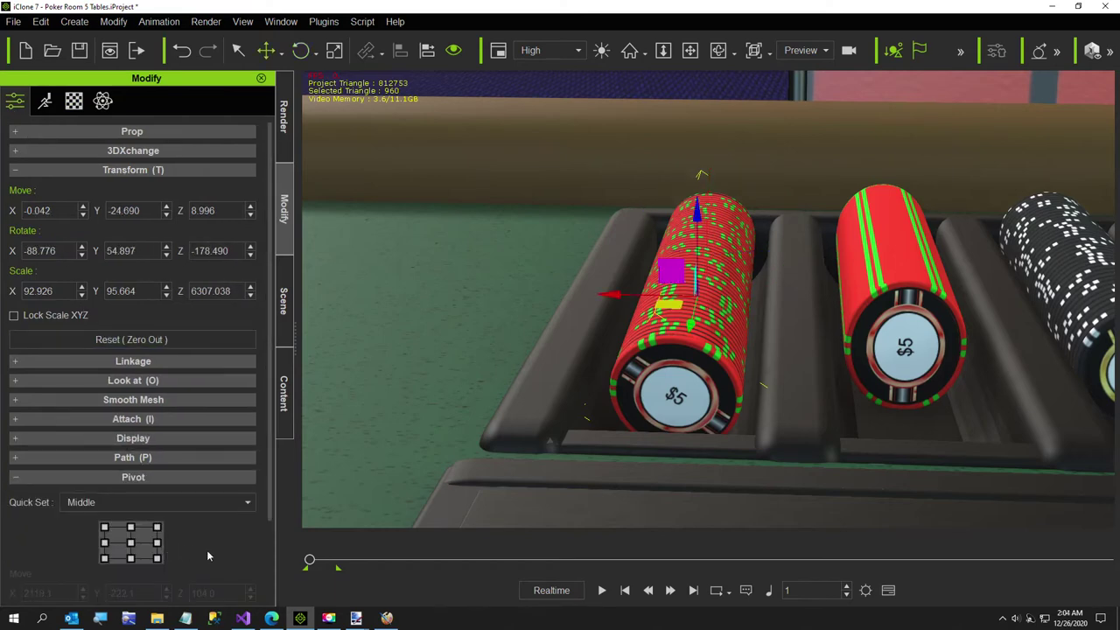
Rotate the red stack about its length in stages and slim its cross-section to about 85.3 in X and 88.3 in Y scale
left_click_drag(753, 279, 710, 216)
key("w")
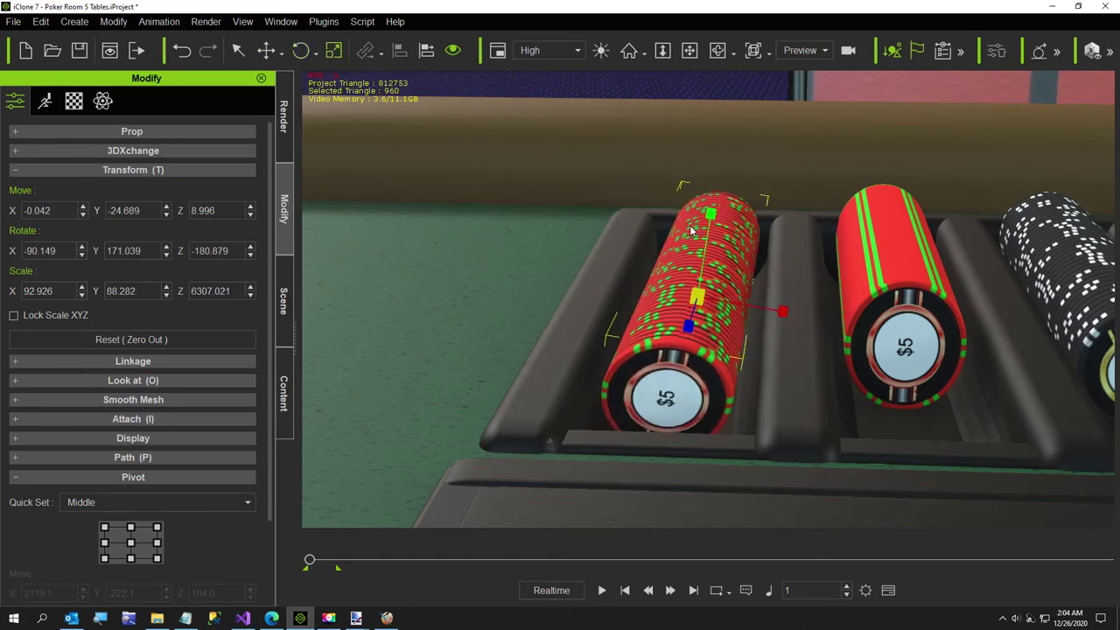
key("e")
left_click_drag(770, 271, 732, 267)
key("r")
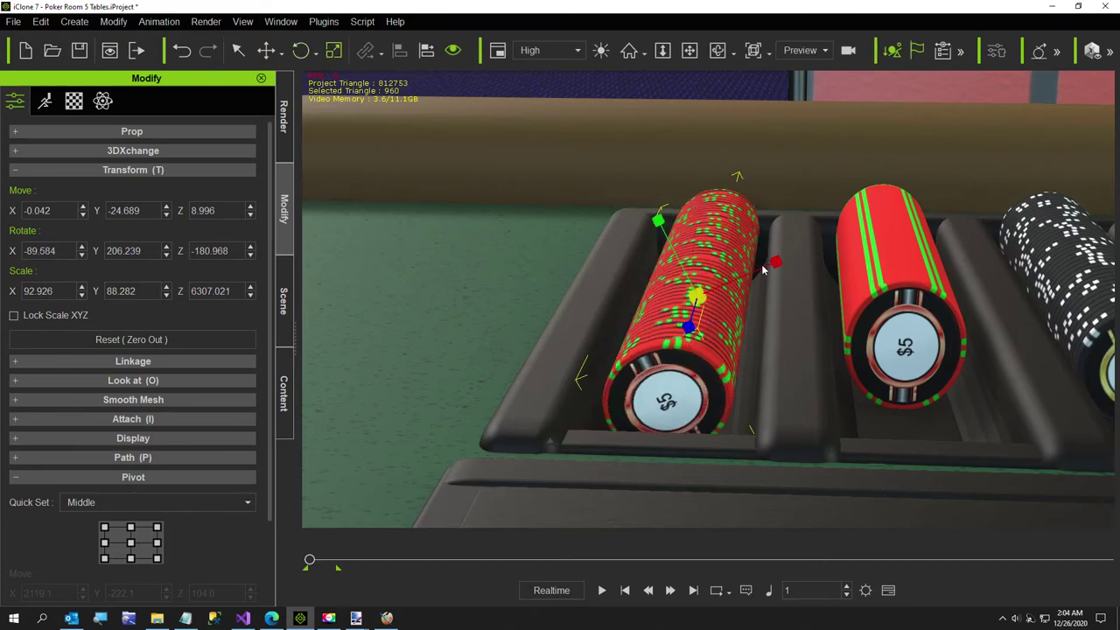
left_click_drag(773, 262, 763, 272)
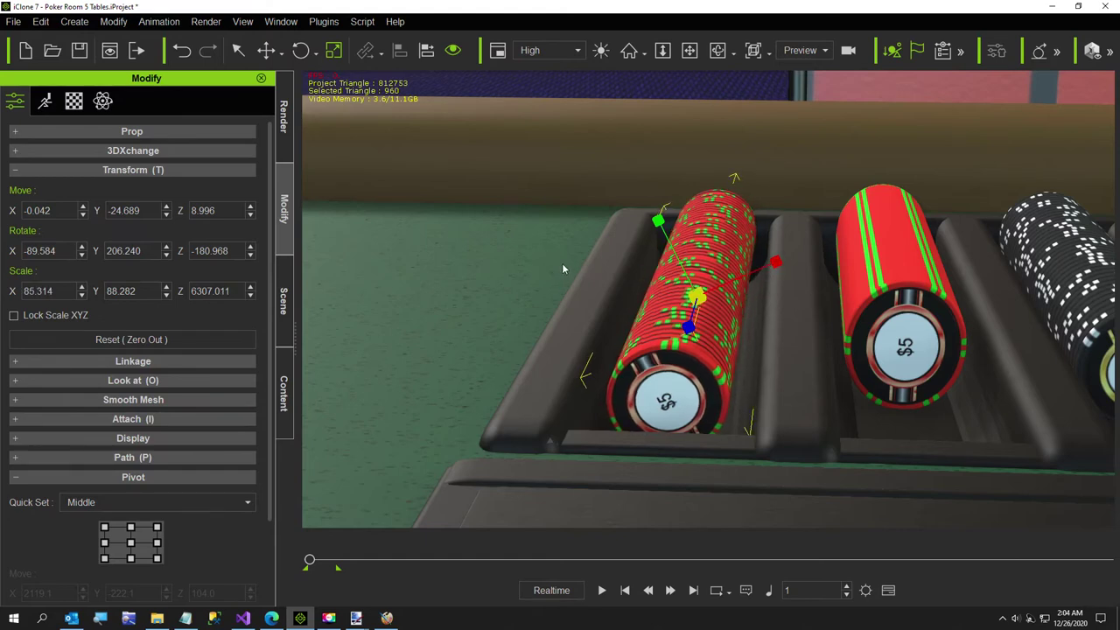
Lock the red stack's XYZ scale together and resize it uniformly, trying 100 and settling on an X scale of 94
left_click(14, 317)
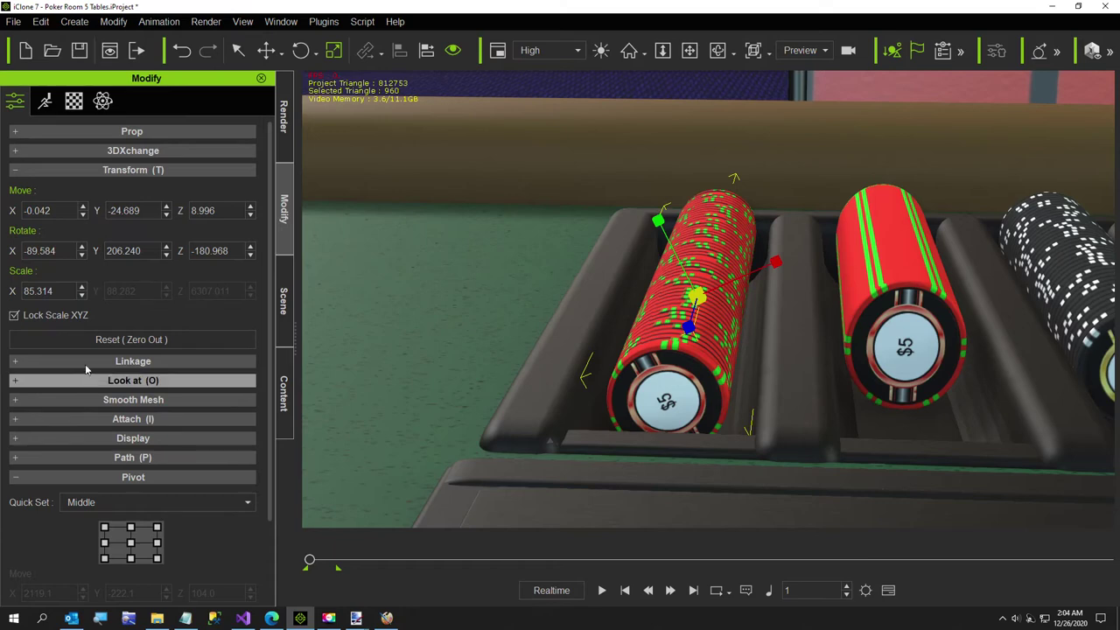
double_click(61, 291)
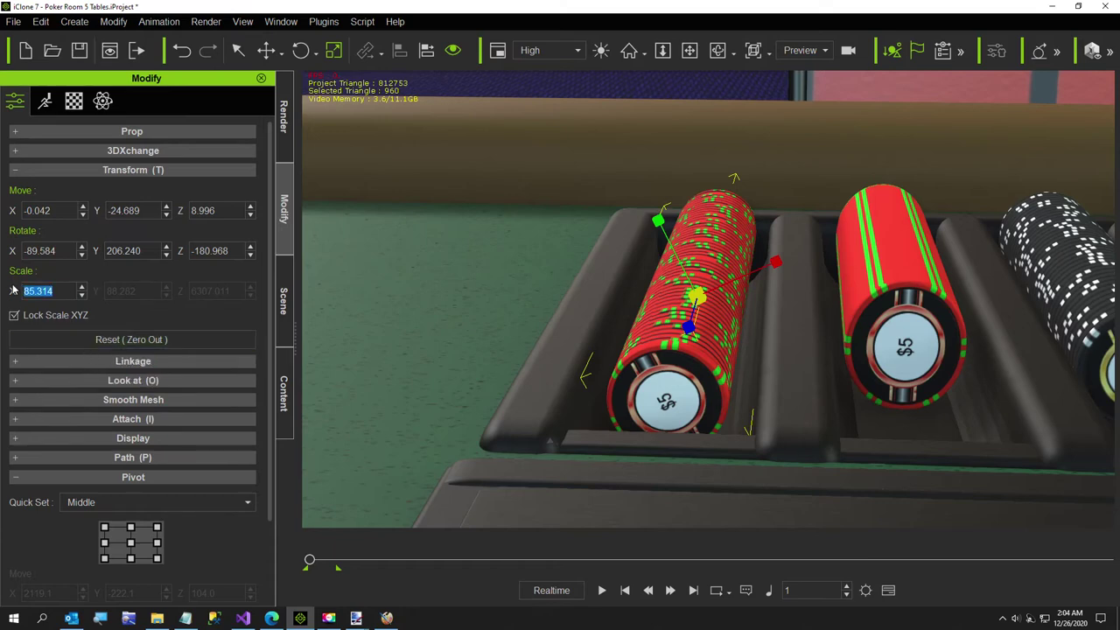
type("100")
key("Return")
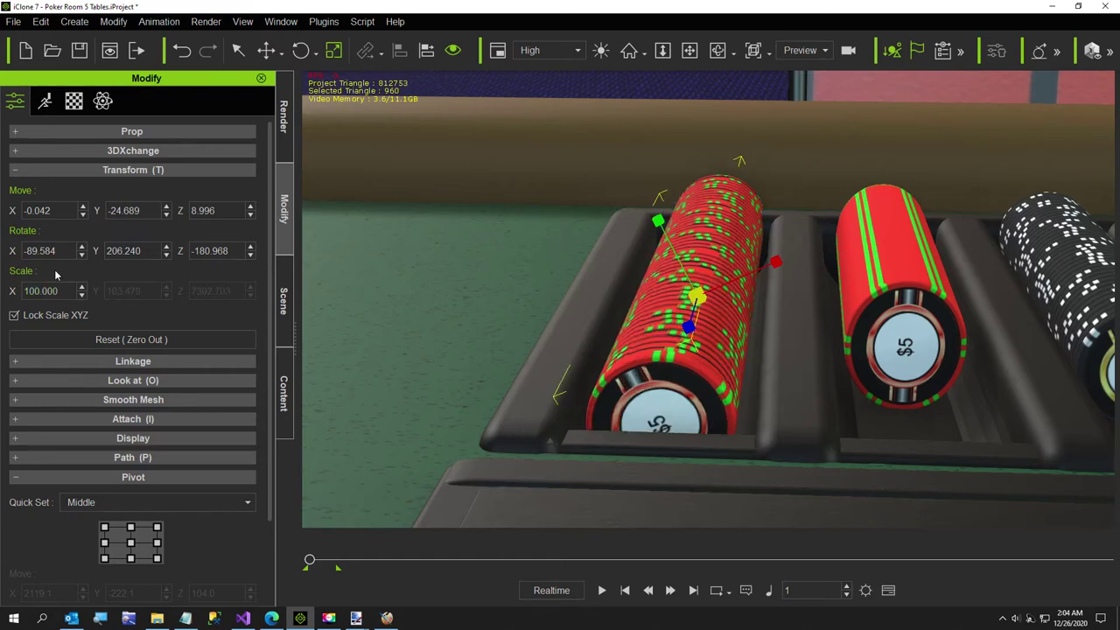
double_click(69, 292)
type("94")
key("Return")
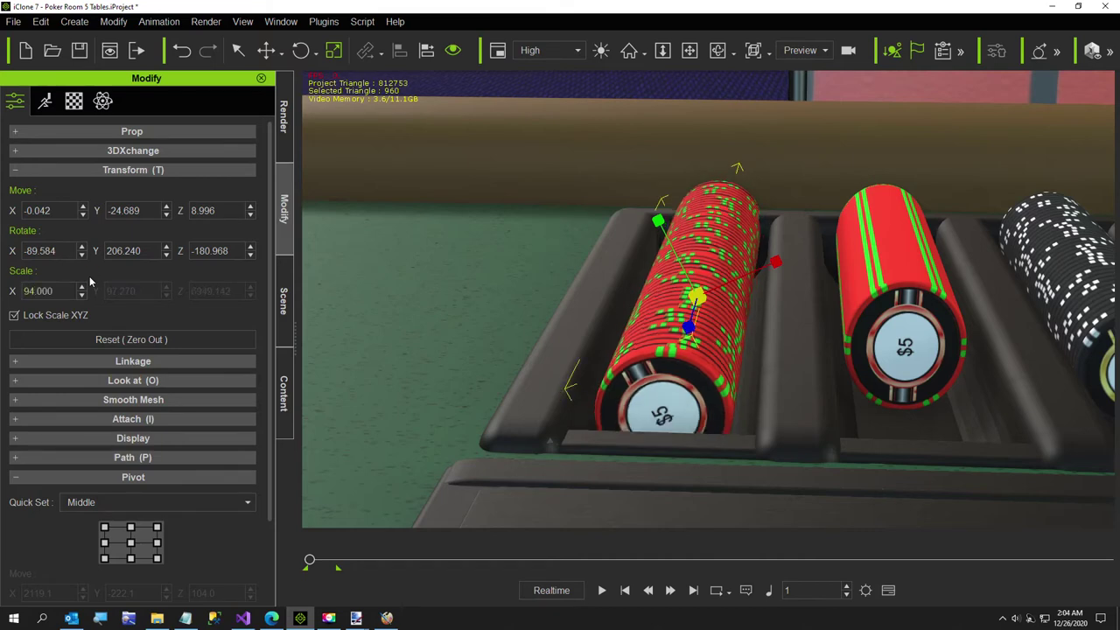
Shorten the long red stack along its length and shift it slightly along its rack slot
right_click_drag(459, 524, 306, 473)
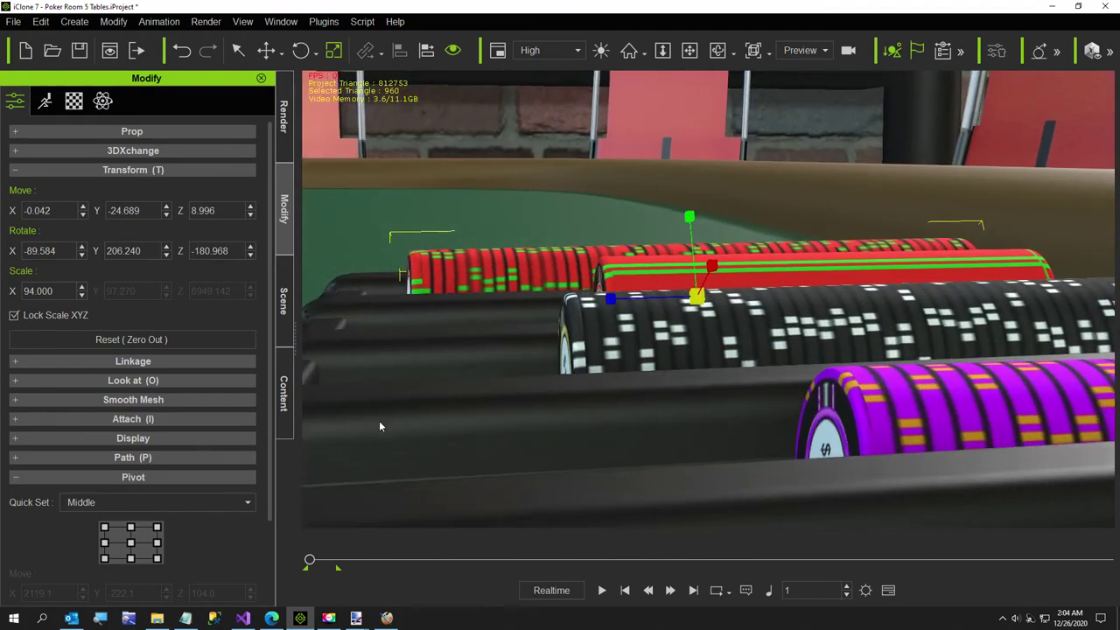
left_click_drag(614, 299, 622, 304)
mouse_move(687, 337)
right_mouse_down()
mouse_move(768, 359)
mouse_move(709, 381)
mouse_move(667, 328)
right_mouse_up()
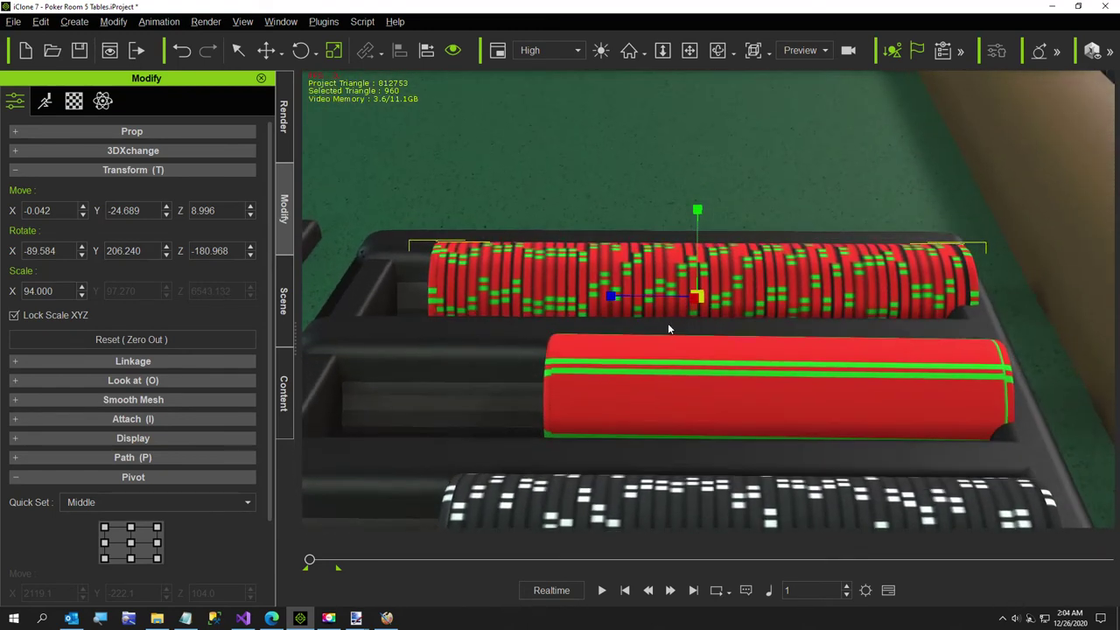
mouse_move(613, 297)
left_mouse_down()
mouse_move(620, 301)
mouse_move(605, 308)
left_mouse_up()
key("w")
Examine the red stack's fit in its slot and its $5 face from close up and from a distance
right_click_drag(529, 340, 539, 406)
scroll(490, 367, "up", 6)
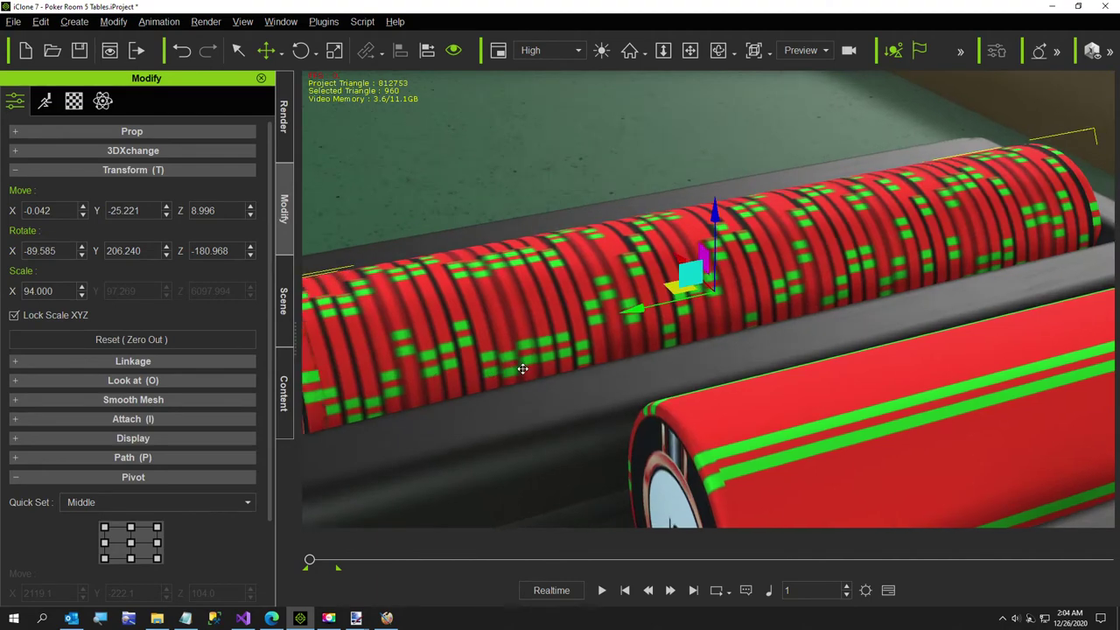
middle_click_drag(522, 369, 550, 373)
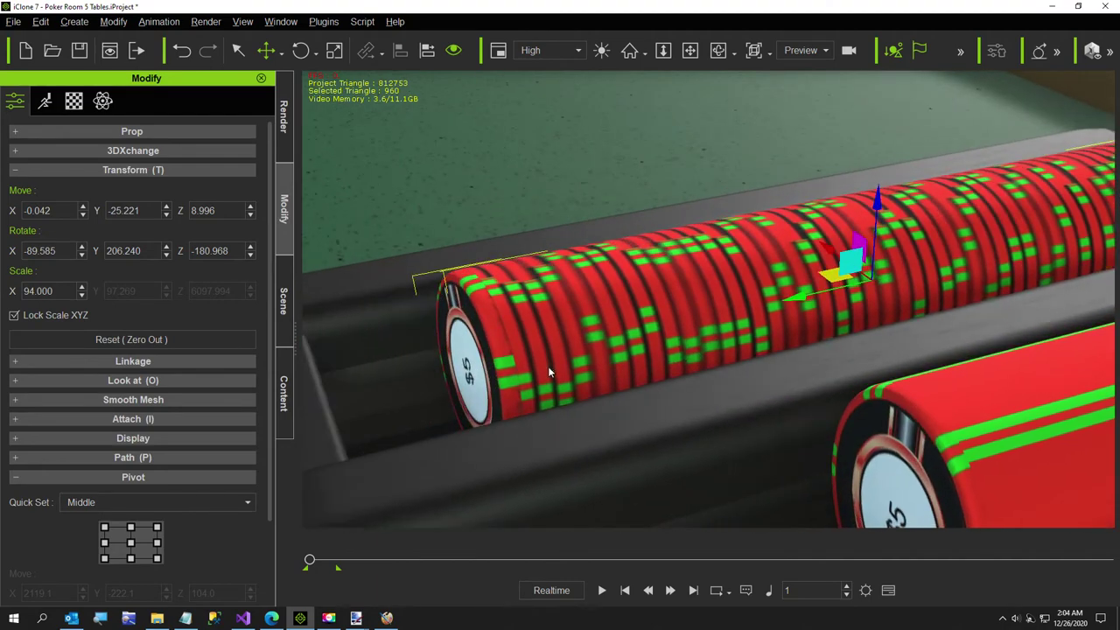
scroll(519, 375, "down", 10)
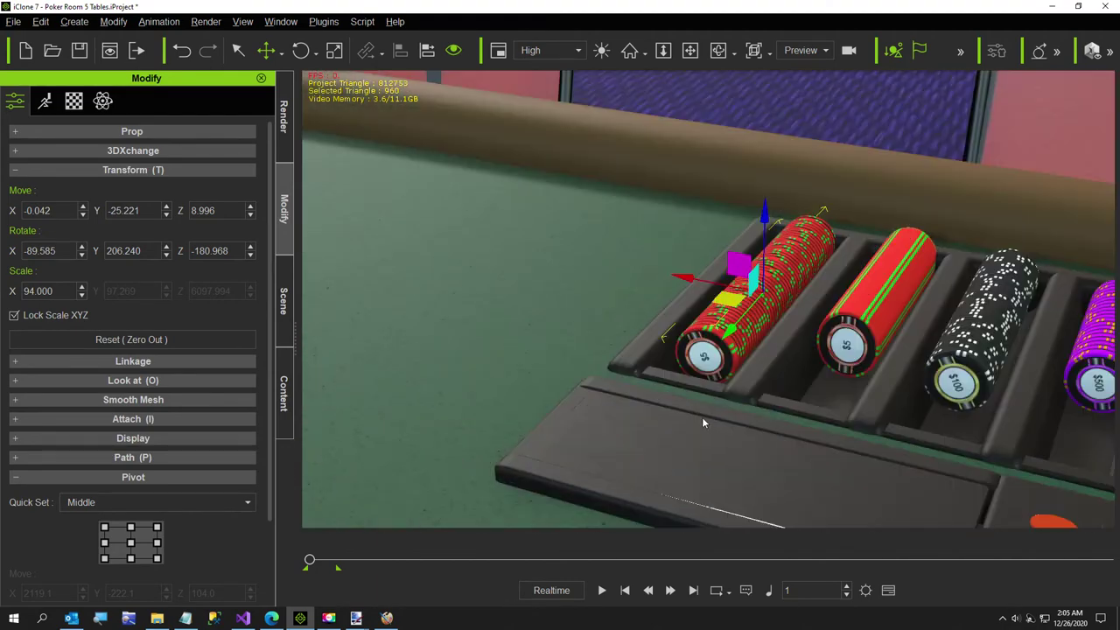
scroll(852, 438, "down", 4)
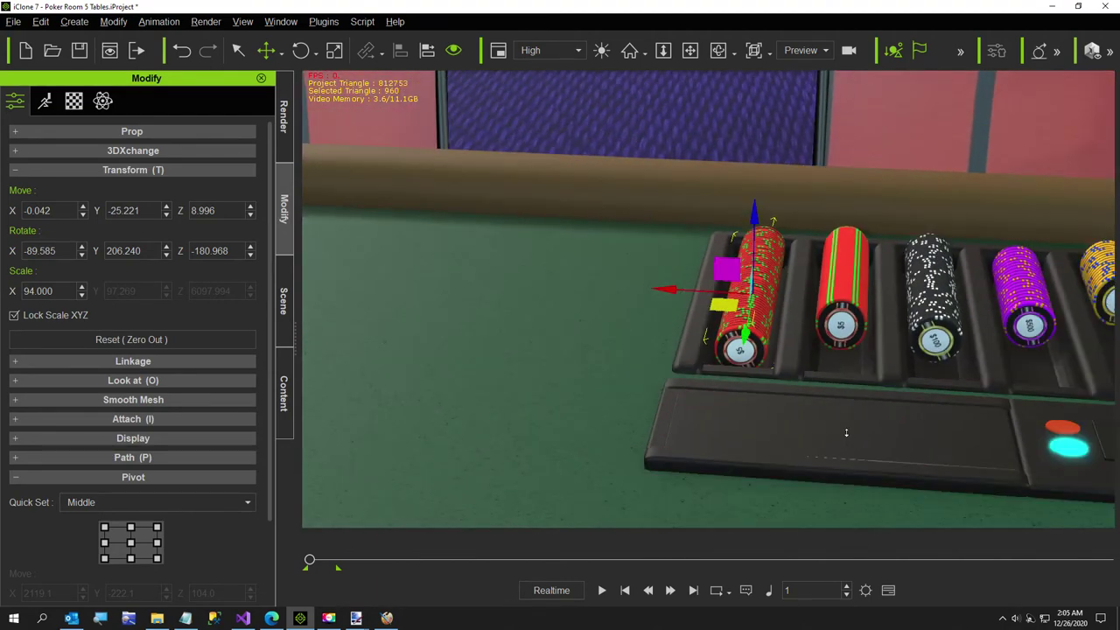
scroll(848, 436, "up", 5)
right_click_drag(843, 433, 646, 426)
scroll(662, 412, "up", 3)
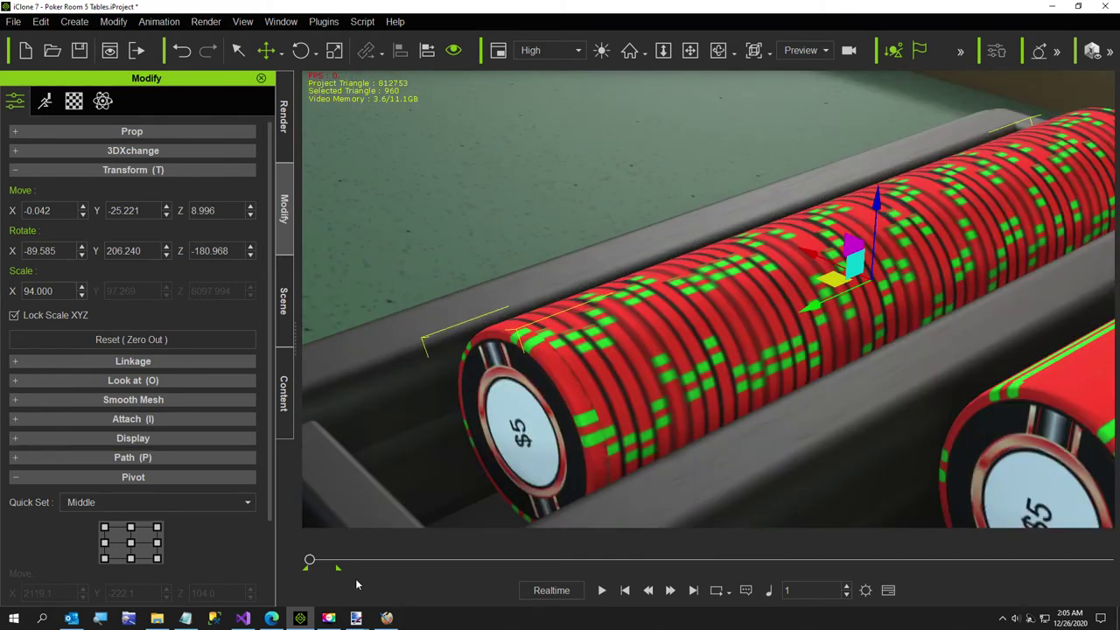
Switch to Microsoft Edge, go to pixeldatabase.net and load Red Chip One Piece 50.png from the Chips folder
right_click(268, 620)
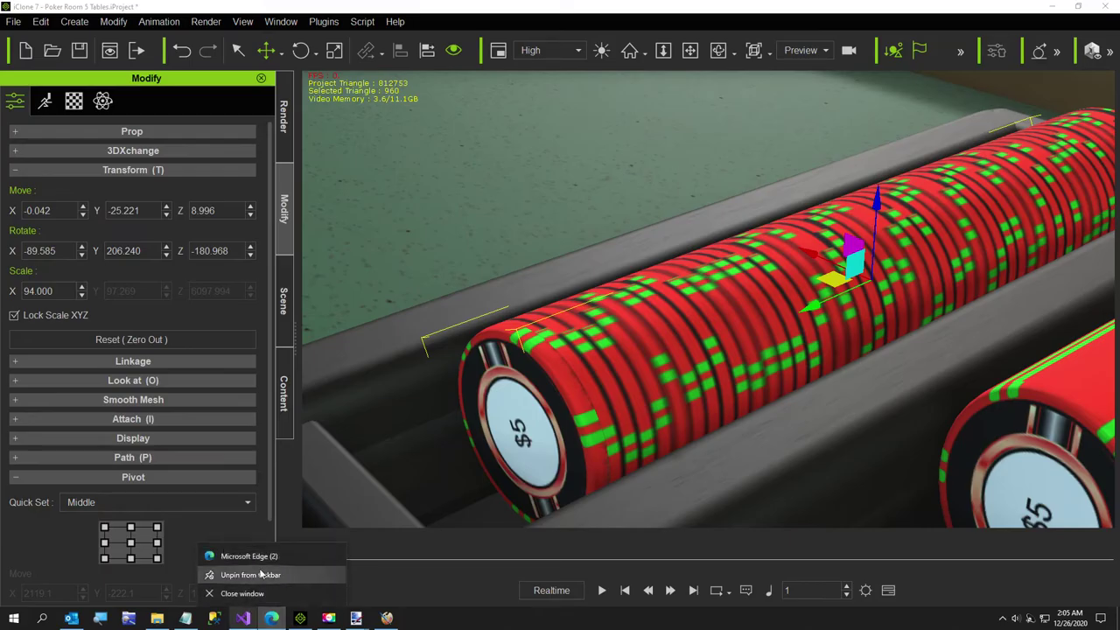
left_click(241, 553)
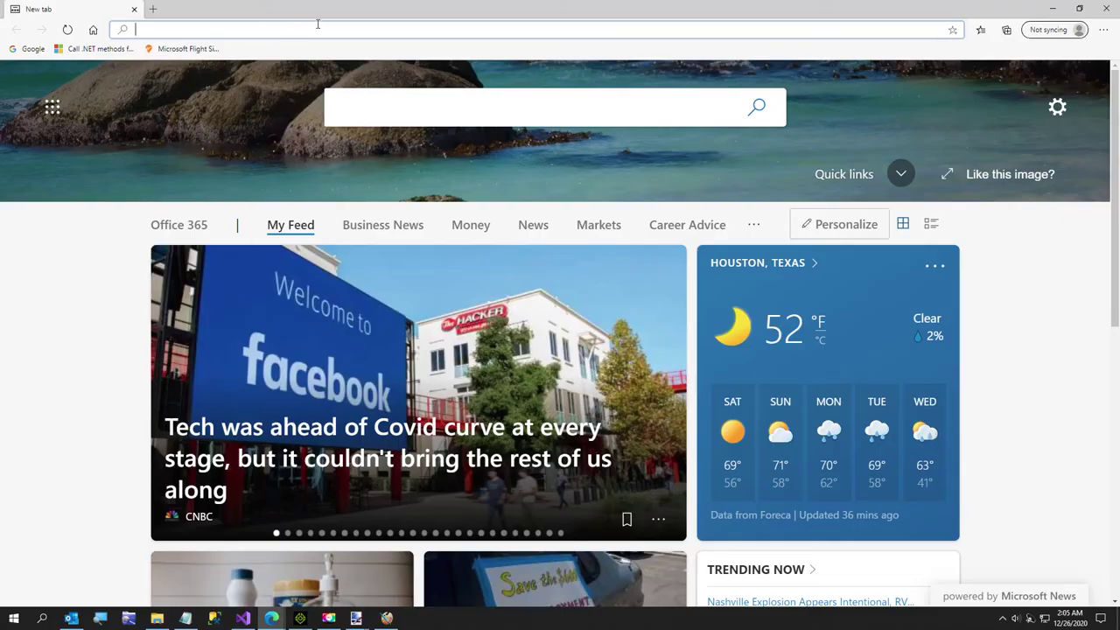
type("pixeldatabase.net")
key("Return")
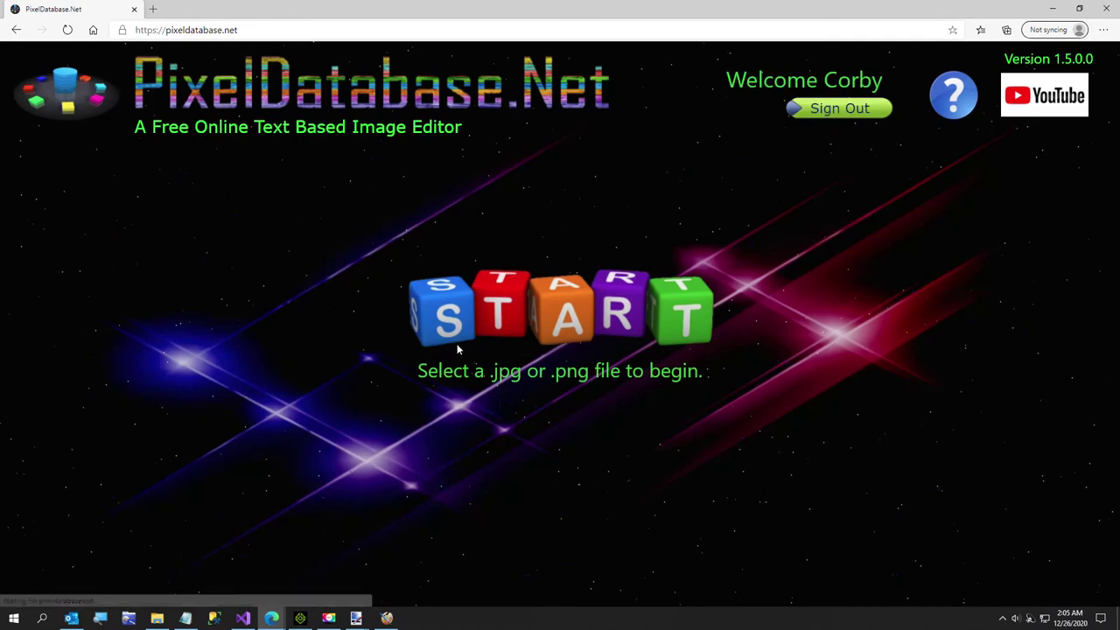
left_click(451, 344)
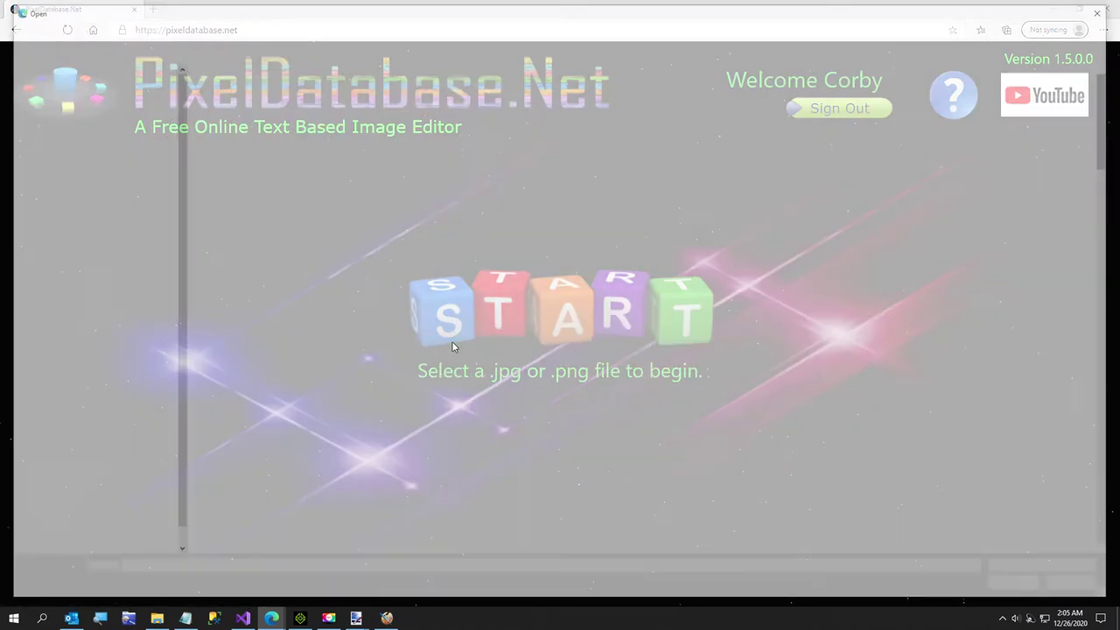
scroll(532, 289, "down", 5)
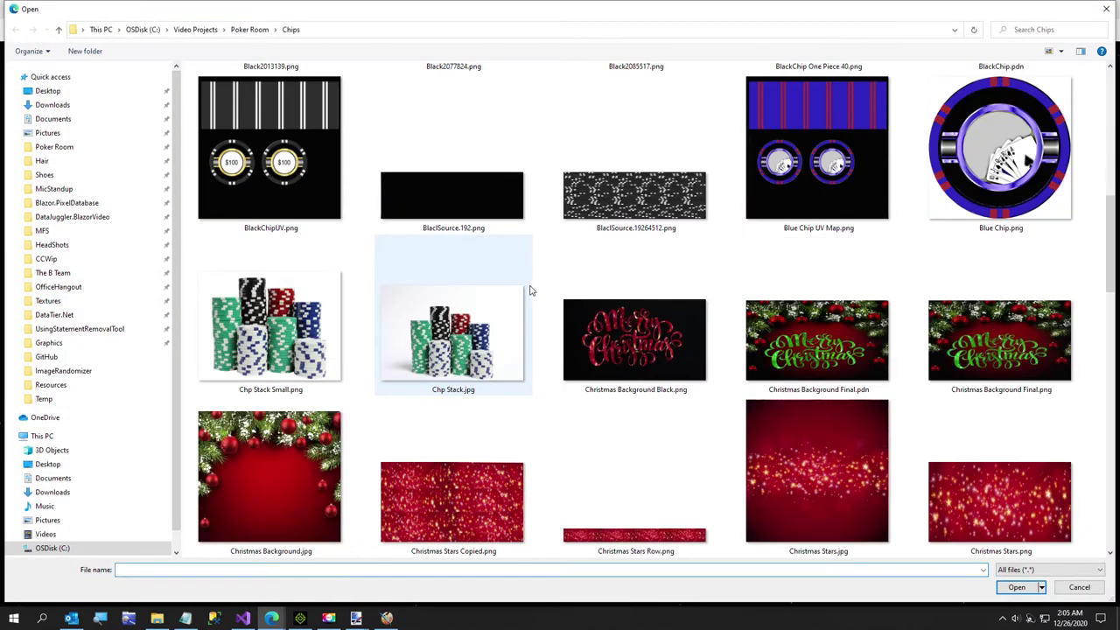
scroll(531, 290, "down", 15)
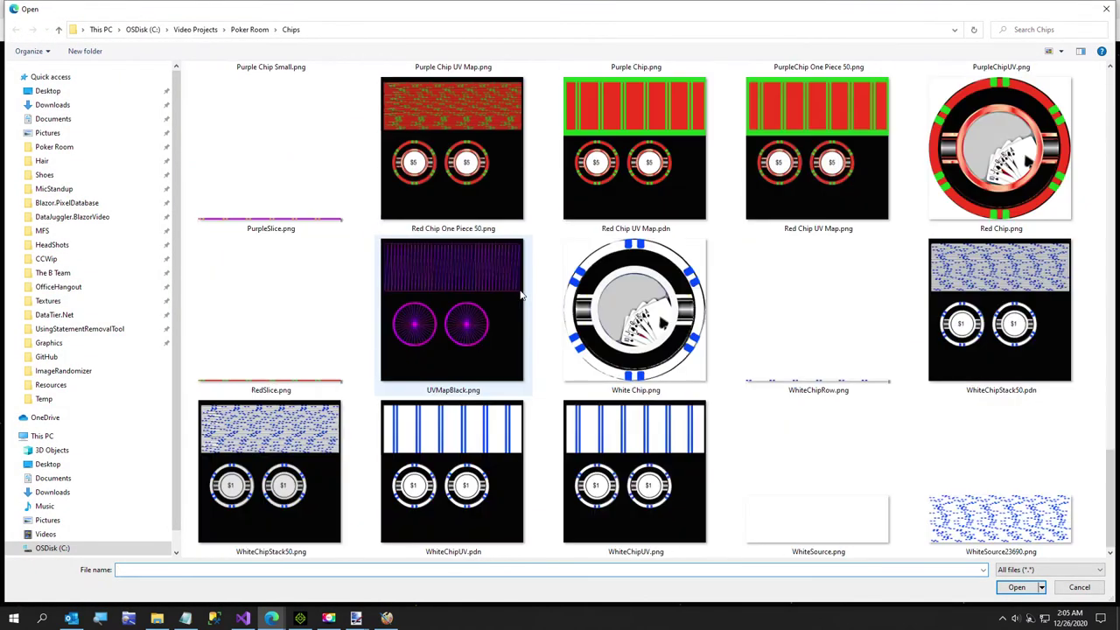
double_click(503, 202)
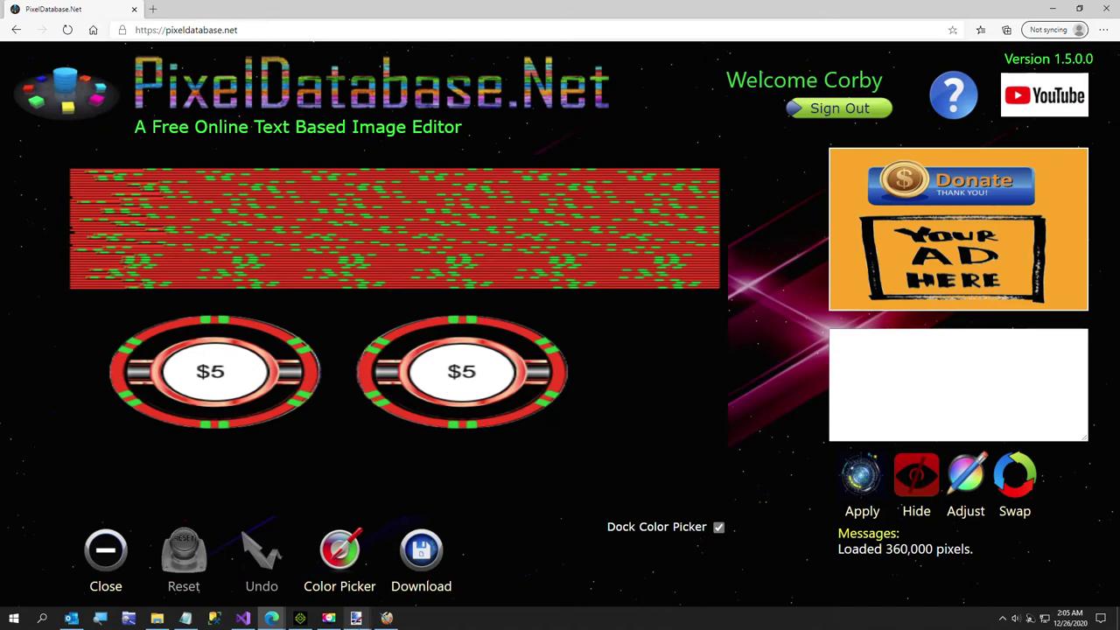
Turn on the color picker and darken the $5 chip faces with an update query: Set Adjust All -25 where Y > 236 and Total > 50
left_click(343, 573)
left_click(878, 359)
type("Update")
key("Return")
type("Set Adjust All -25")
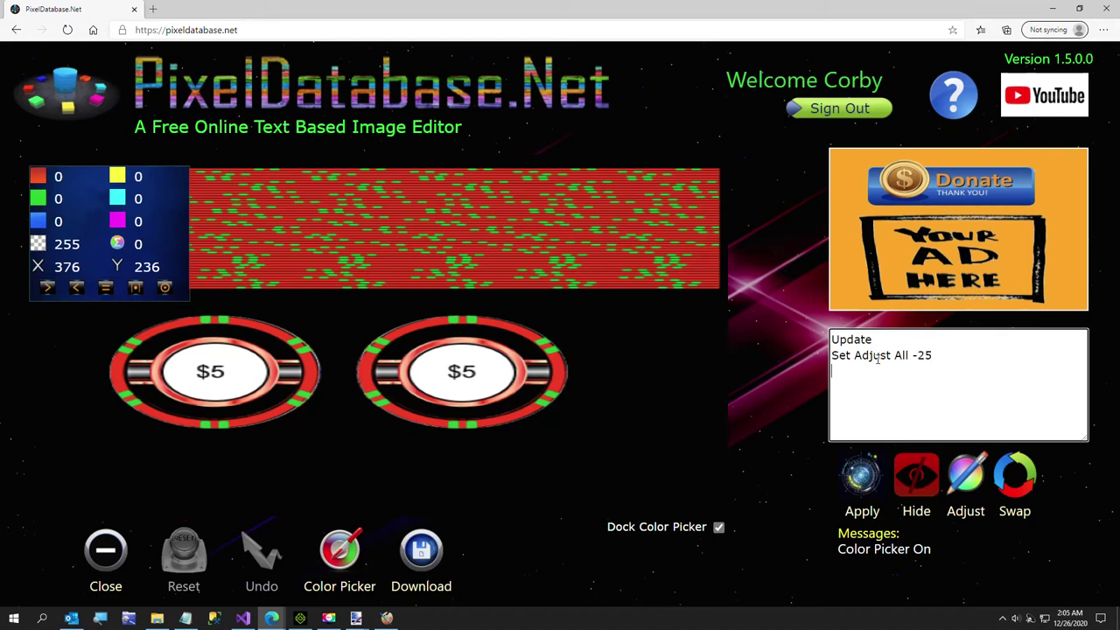
type("here")
type("tal > 50")
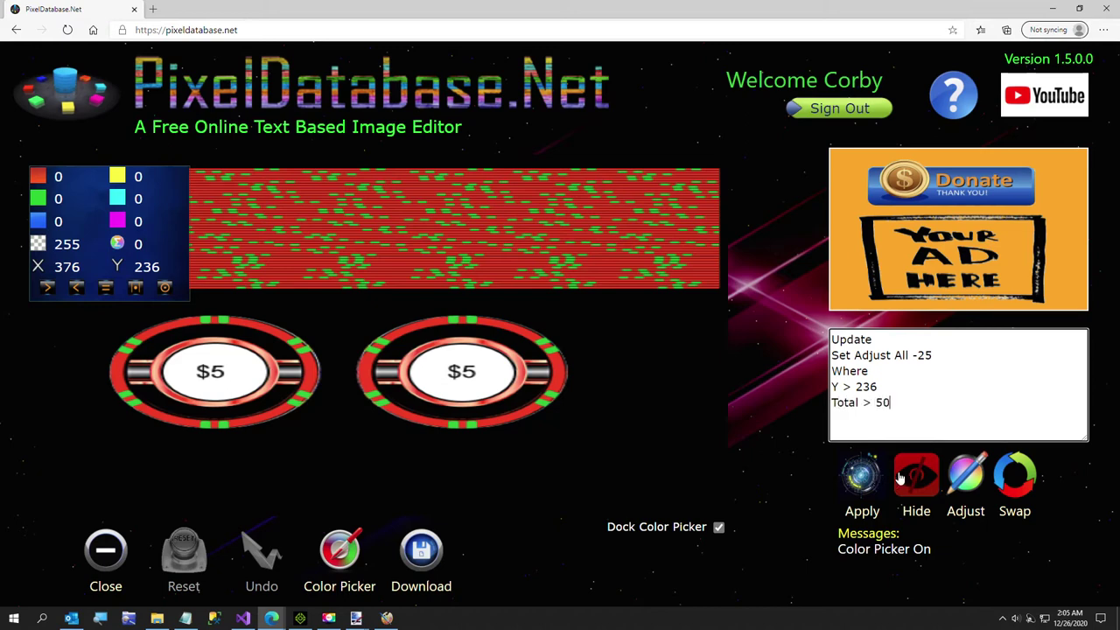
left_click(869, 478)
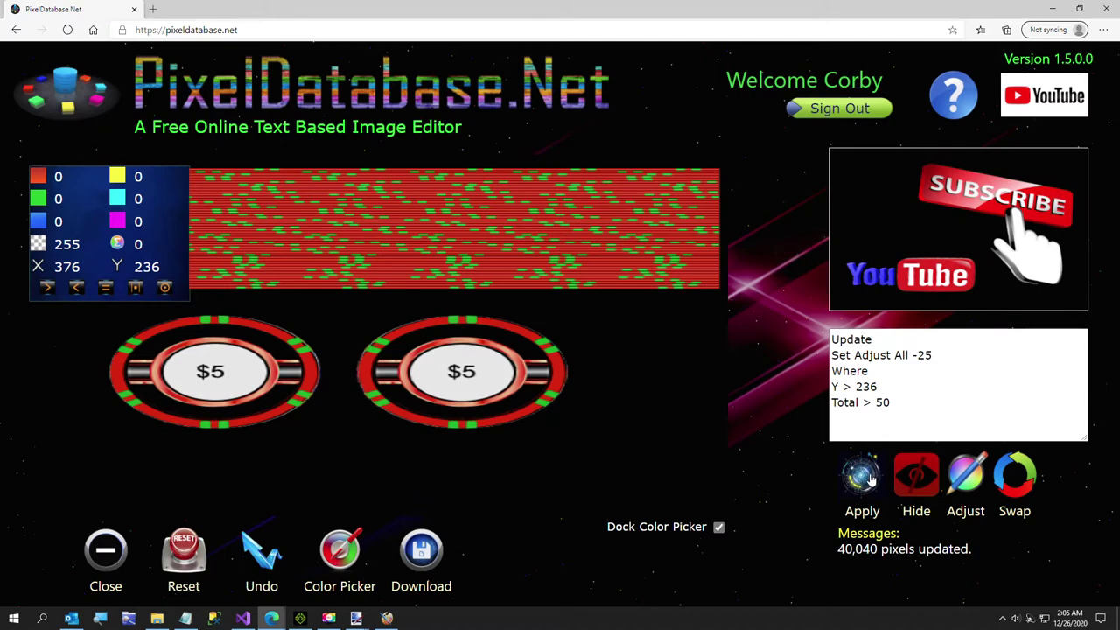
Download the darkened image and save it over Red Chip One Piece 50.png in the Poker Room Chips folder
left_click(423, 553)
left_click(506, 547)
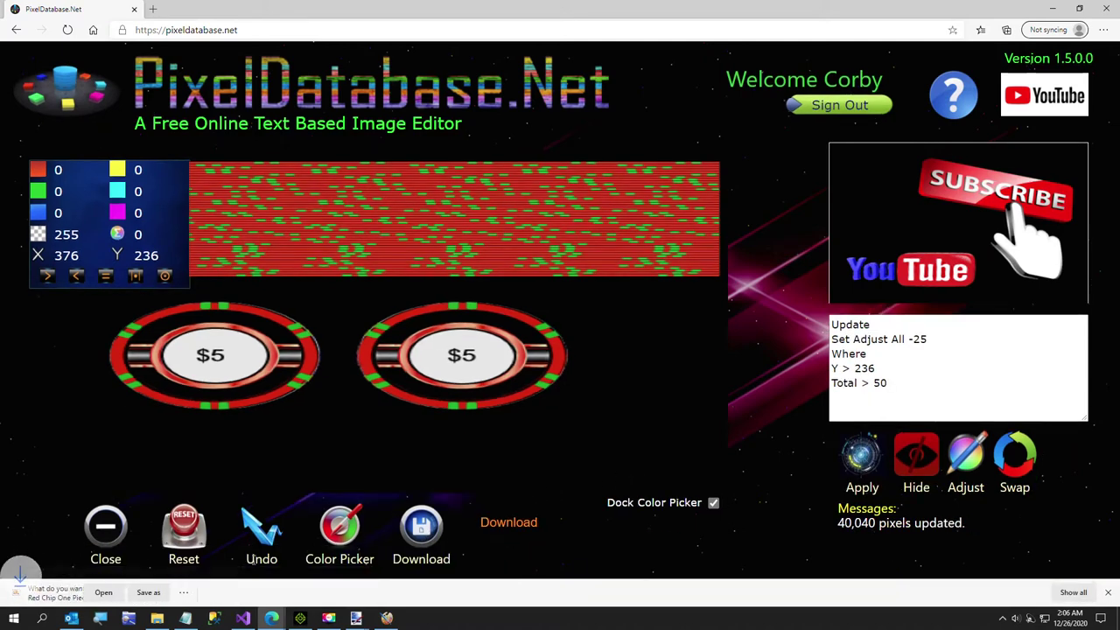
left_click(148, 593)
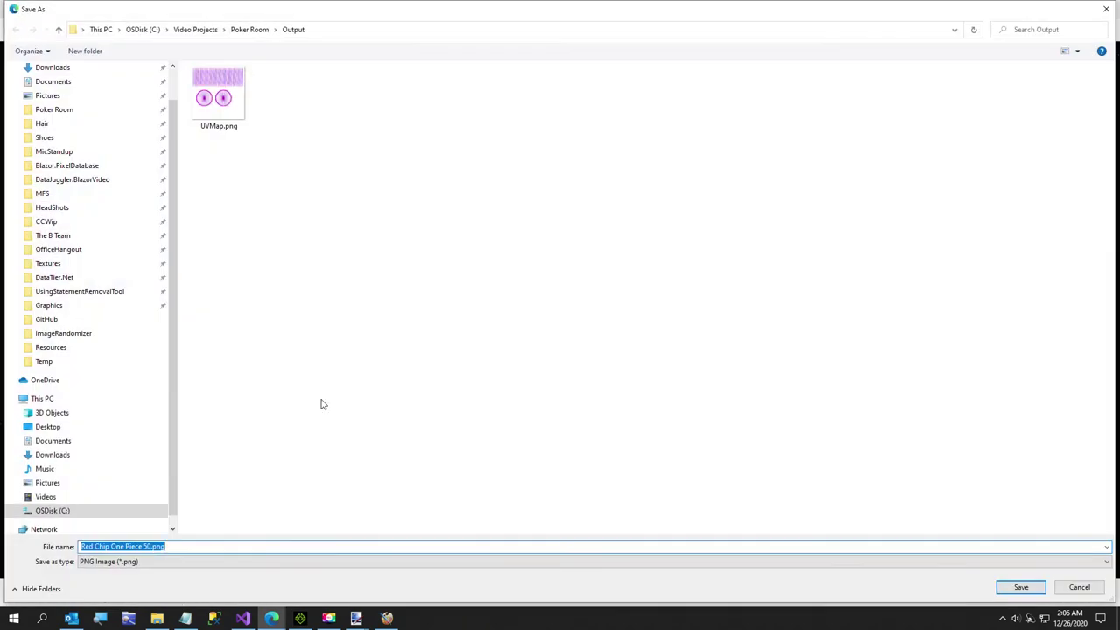
left_click(249, 30)
double_click(262, 140)
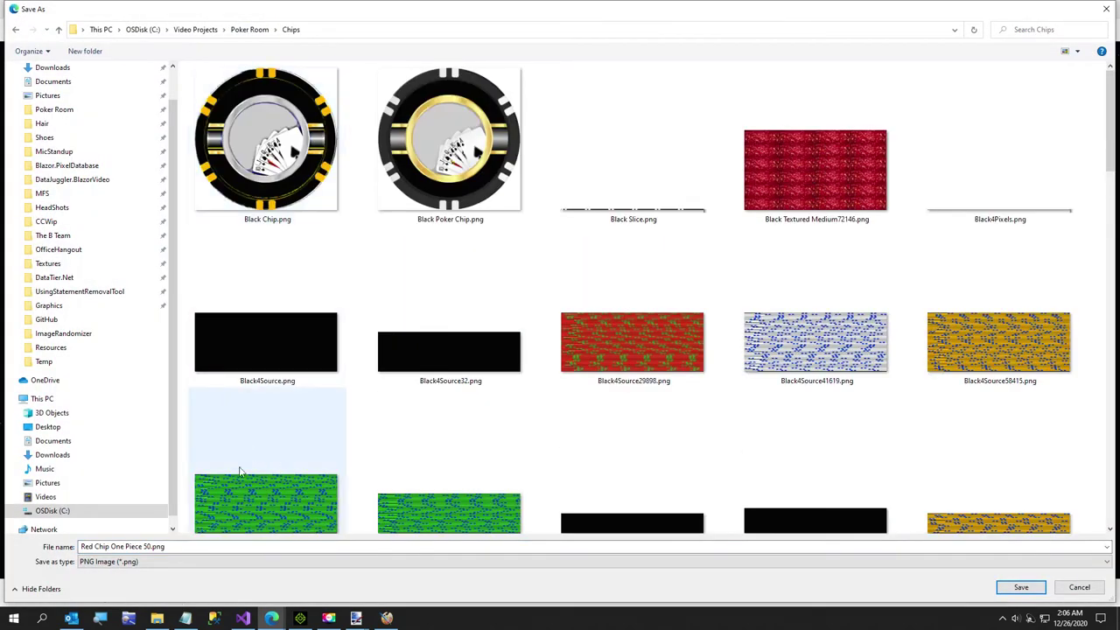
left_click(185, 546)
left_click(185, 546)
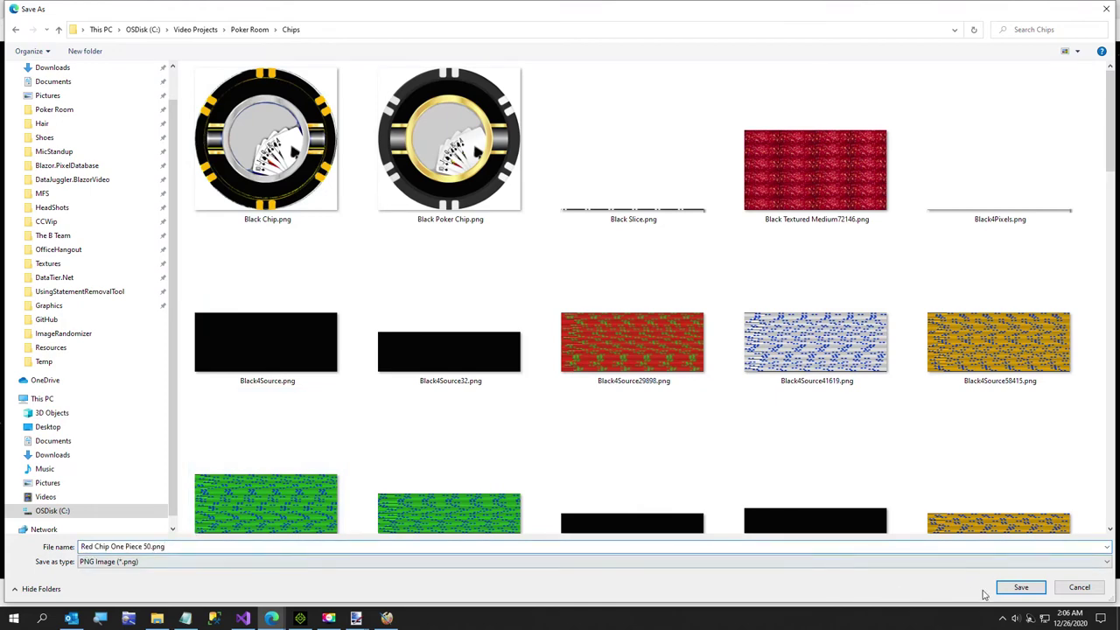
left_click(1021, 588)
left_click(591, 319)
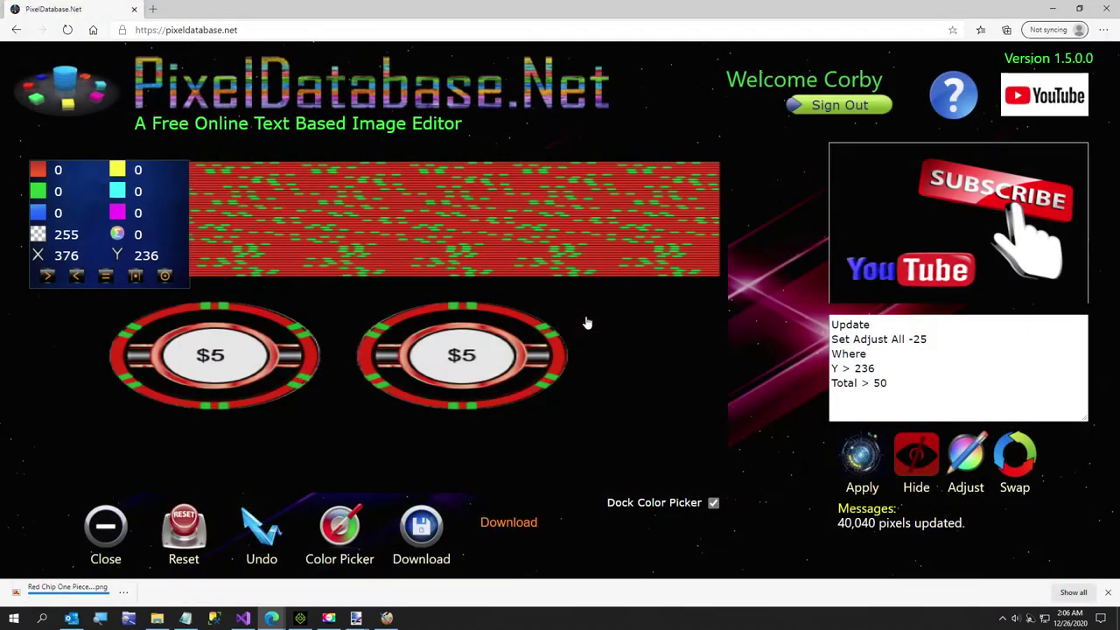
Switch to iClone and reload Red Chip One Piece 50.png from the Chips folder as the red stack's Base Color texture
left_click(300, 619)
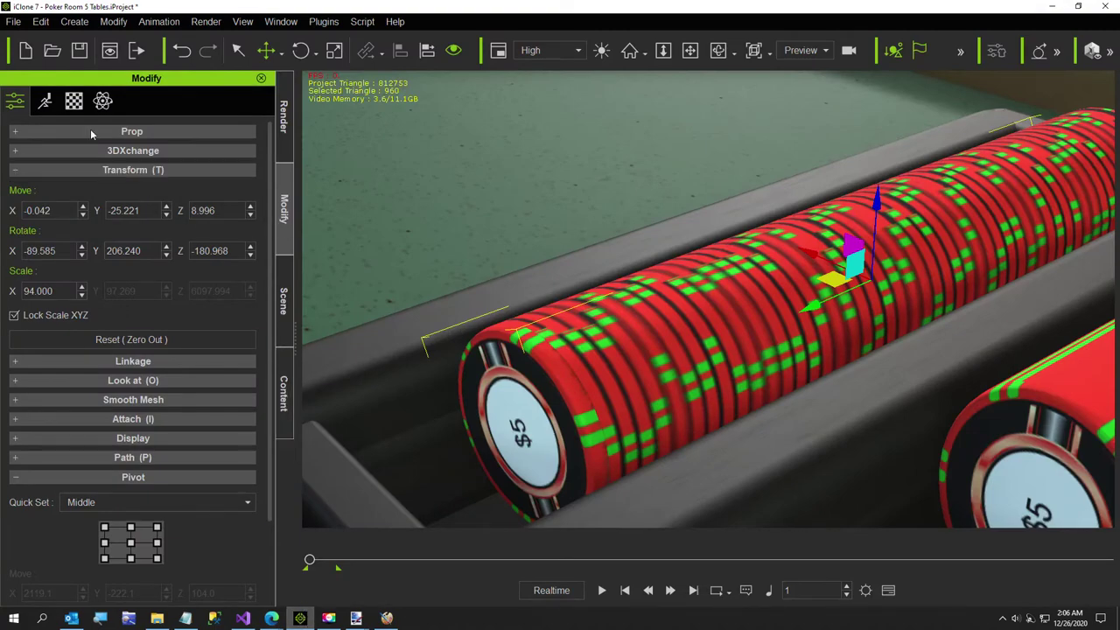
left_click(74, 100)
double_click(75, 262)
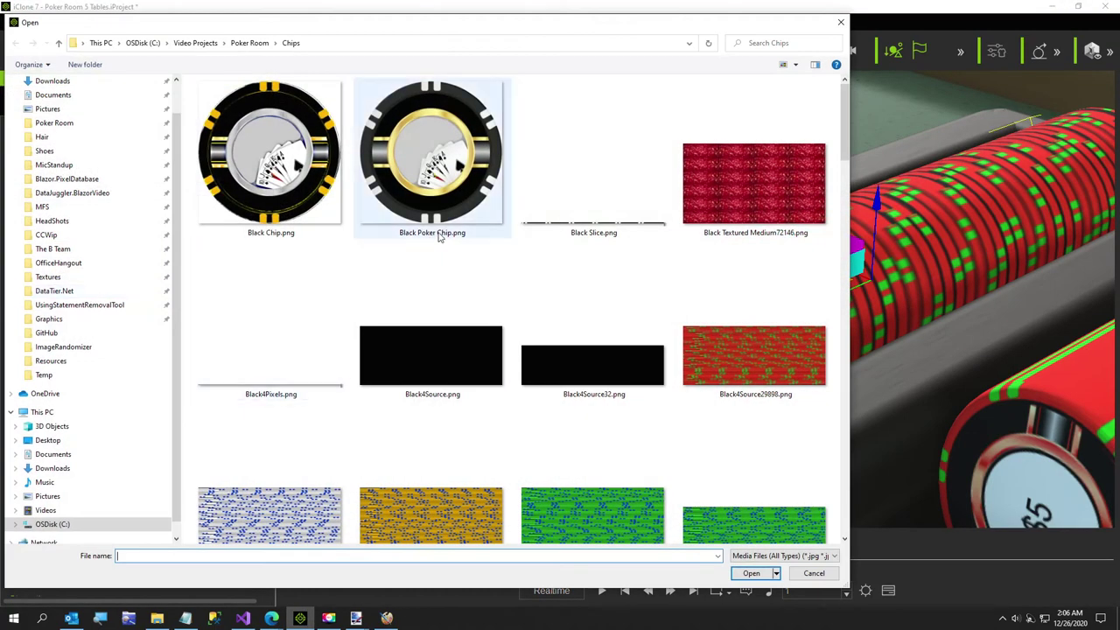
scroll(442, 240, "down", 10)
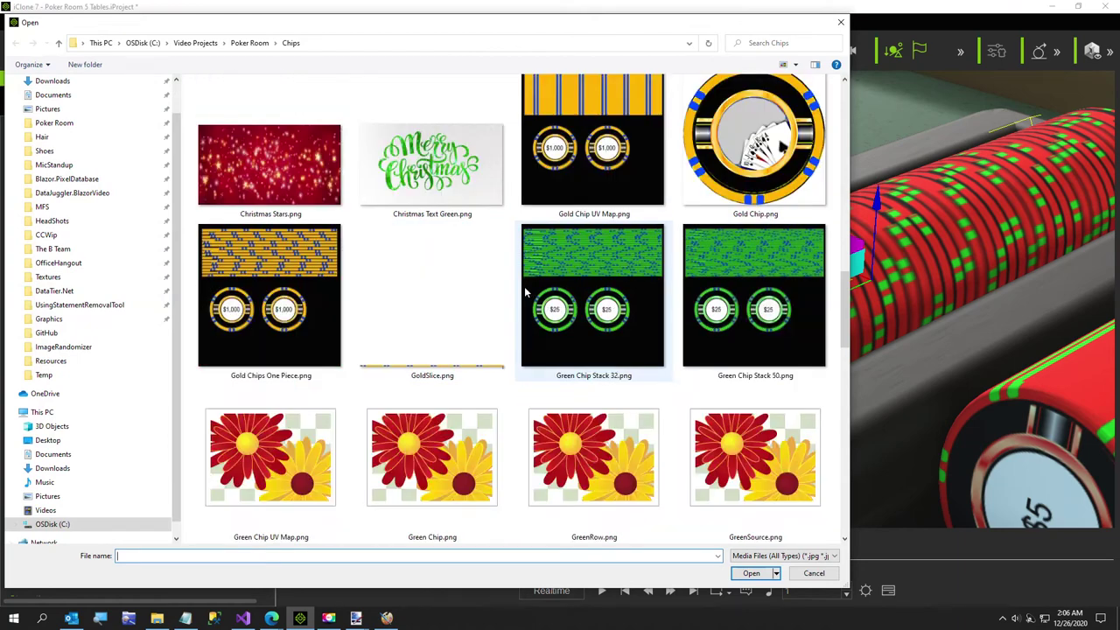
scroll(525, 294, "down", 4)
scroll(523, 293, "down", 4)
left_click(464, 421)
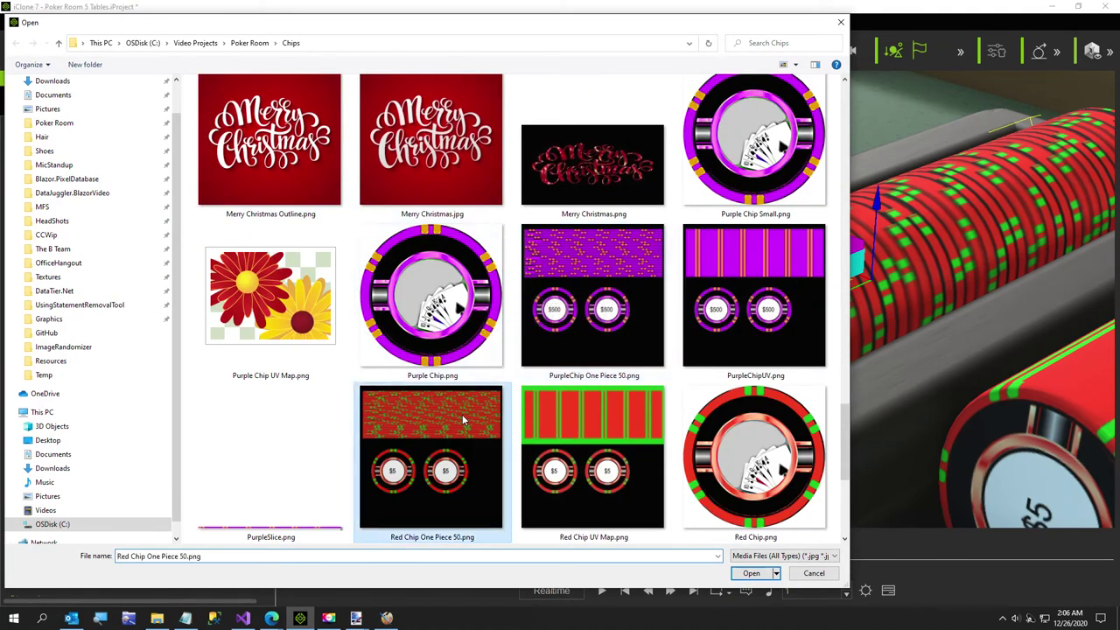
double_click(464, 421)
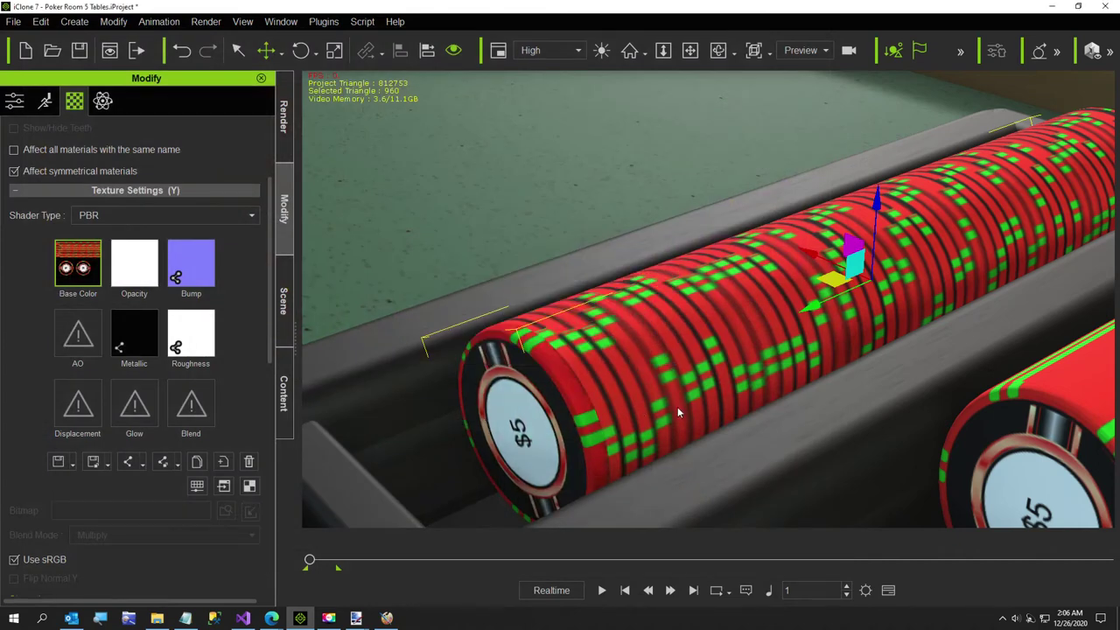
Examine the retextured red stack and its $5 face from several angles, close up and from a distance
middle_click_drag(703, 418, 572, 438)
right_click_drag(566, 424, 587, 460)
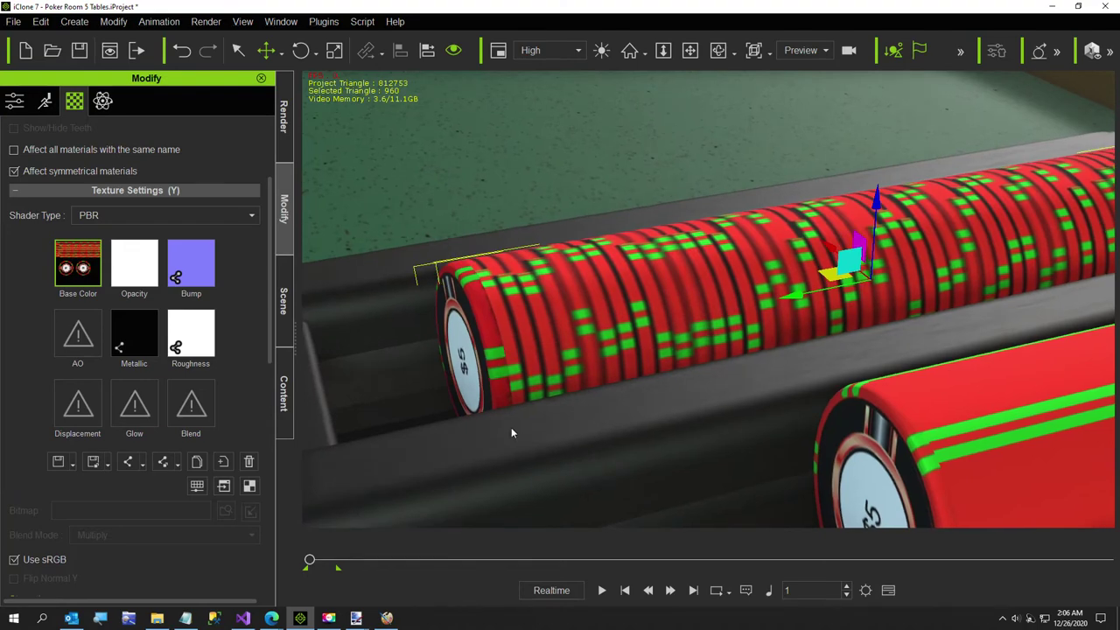
right_click_drag(511, 409, 846, 460)
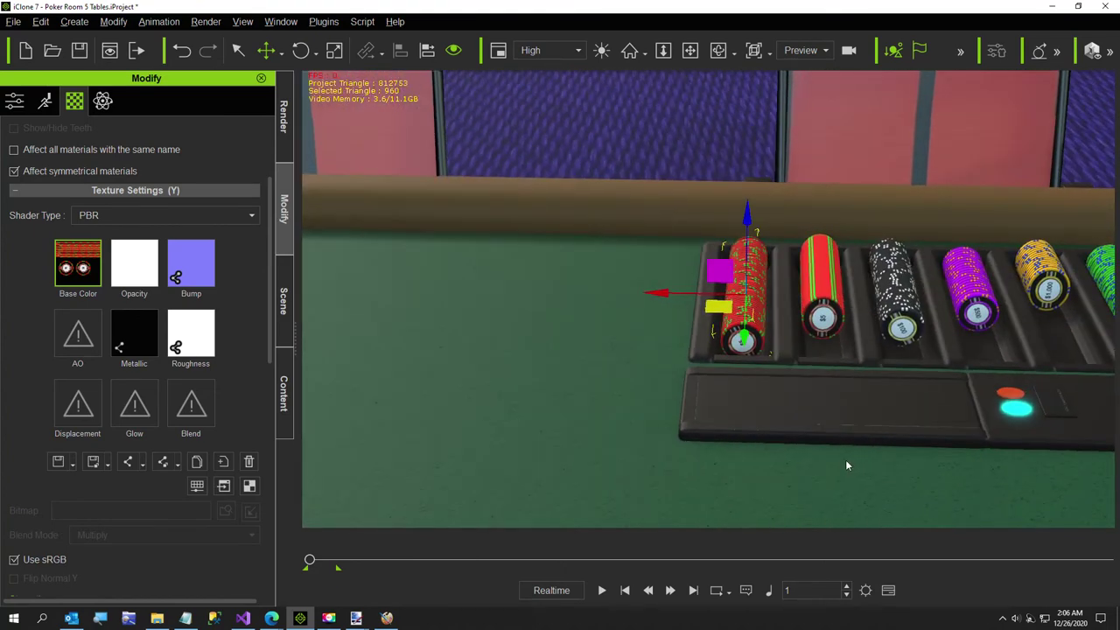
scroll(845, 460, "up", 3)
scroll(845, 460, "up", 5)
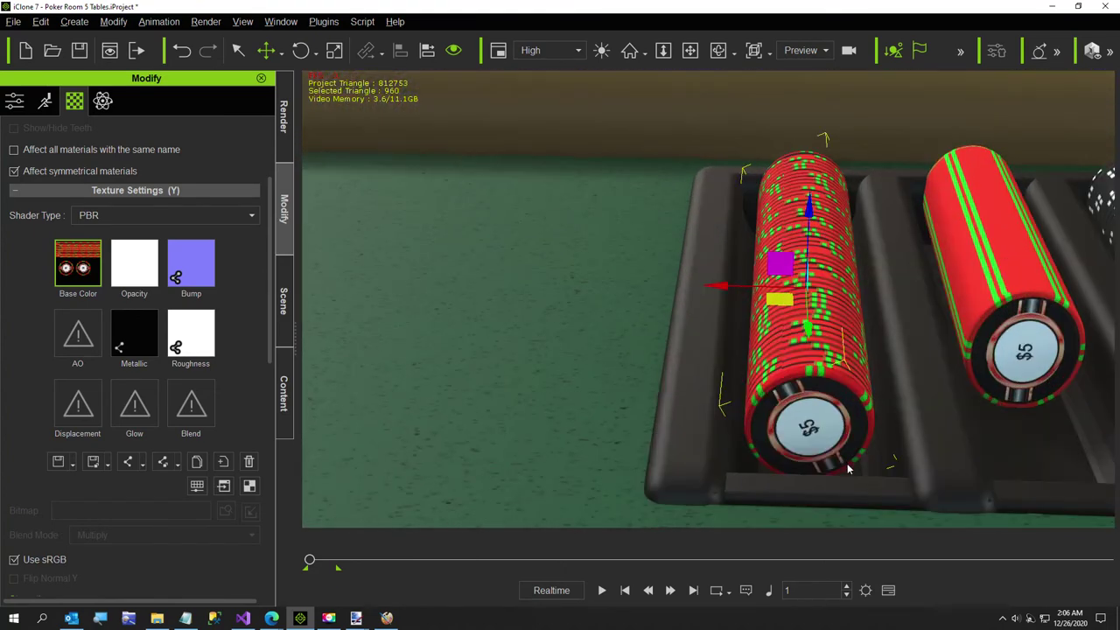
right_click_drag(847, 470, 907, 434)
right_click_drag(802, 395, 715, 476)
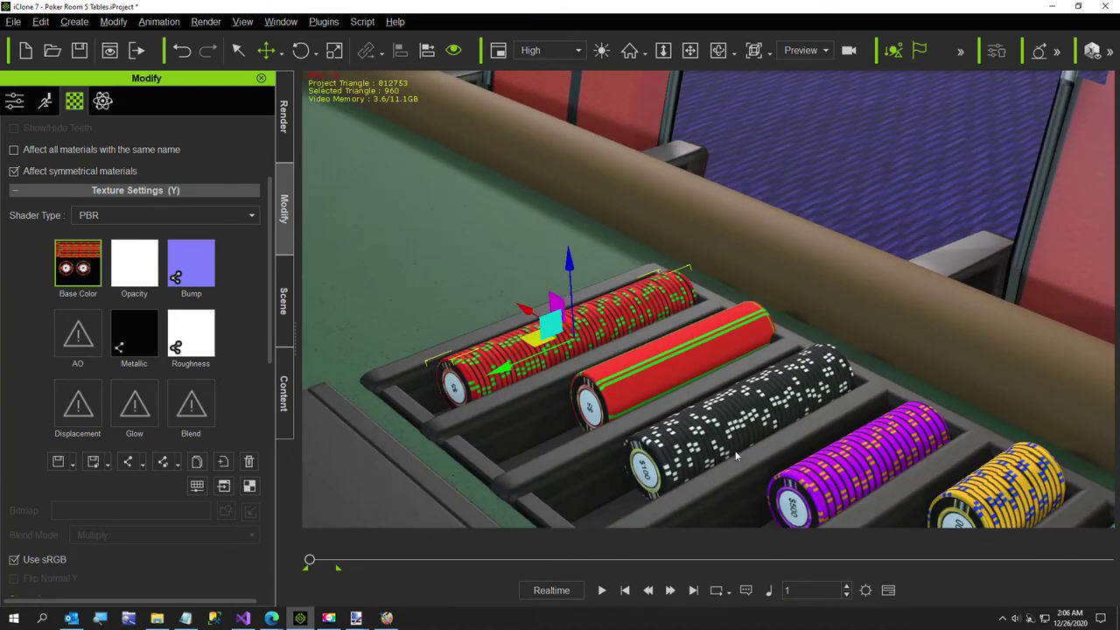
Close the running Image Randomizer window and view the chip rack from the side
left_click(387, 619)
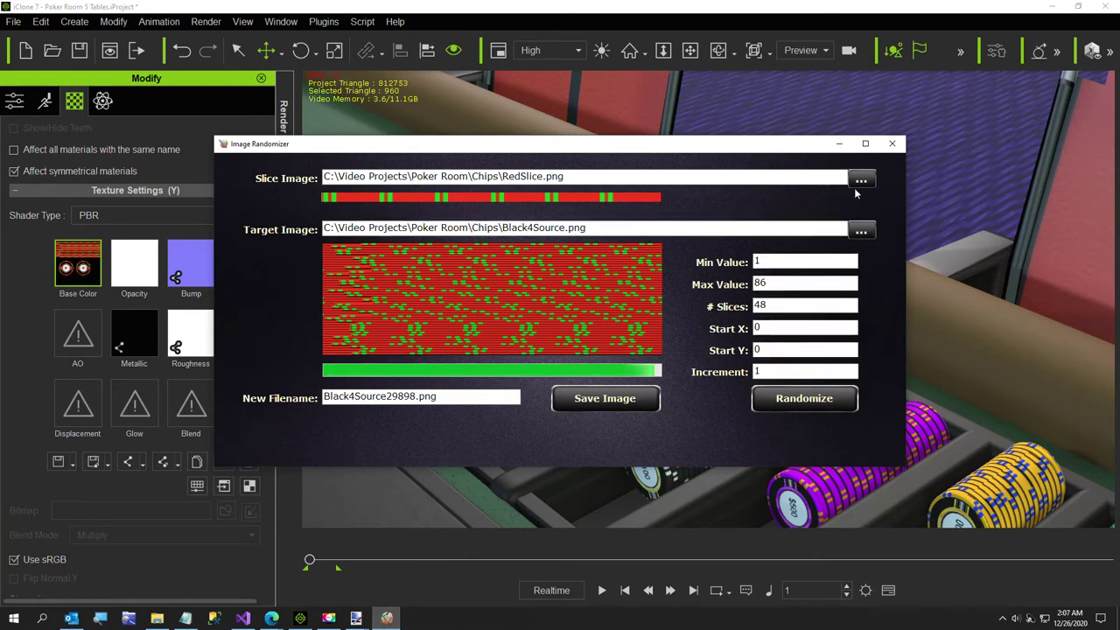
left_click(892, 144)
scroll(700, 326, "up", 3)
right_click_drag(700, 326, 639, 234)
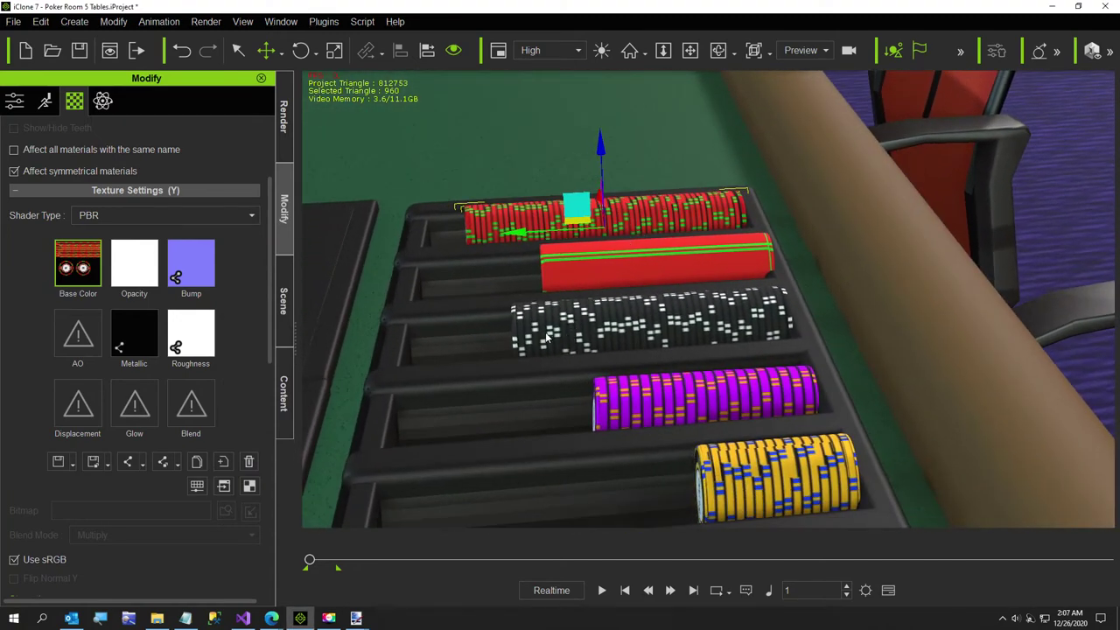
scroll(540, 339, "down", 3)
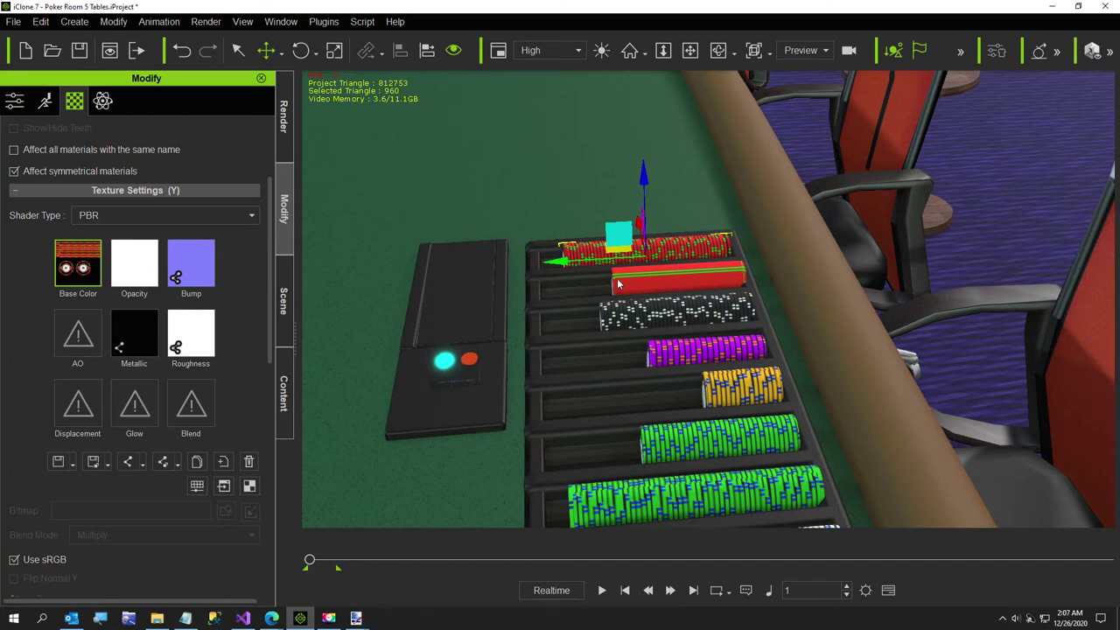
Select the short red chip stack under Chip Rack, shorten it slightly along its length and shift it along its slot
left_click(284, 300)
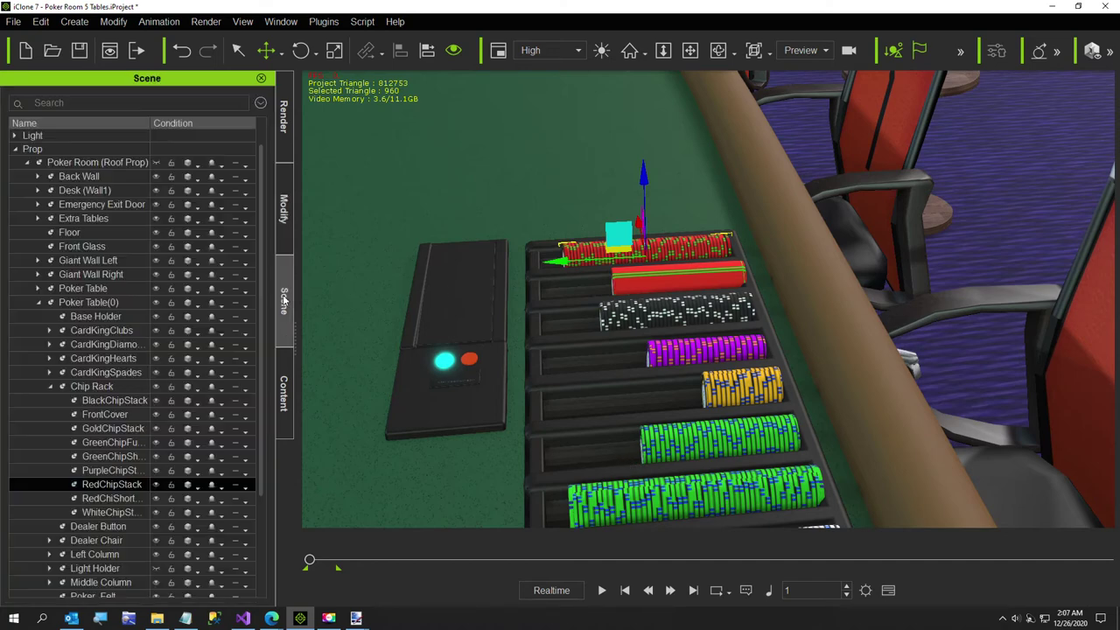
left_click(125, 497)
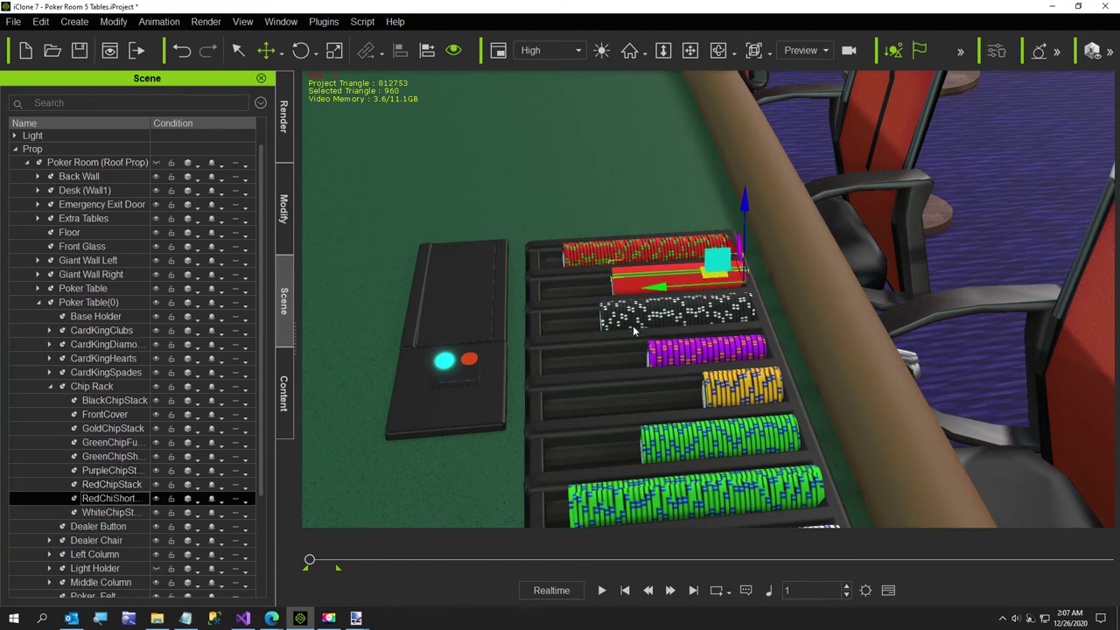
key("r")
left_click_drag(655, 286, 663, 291)
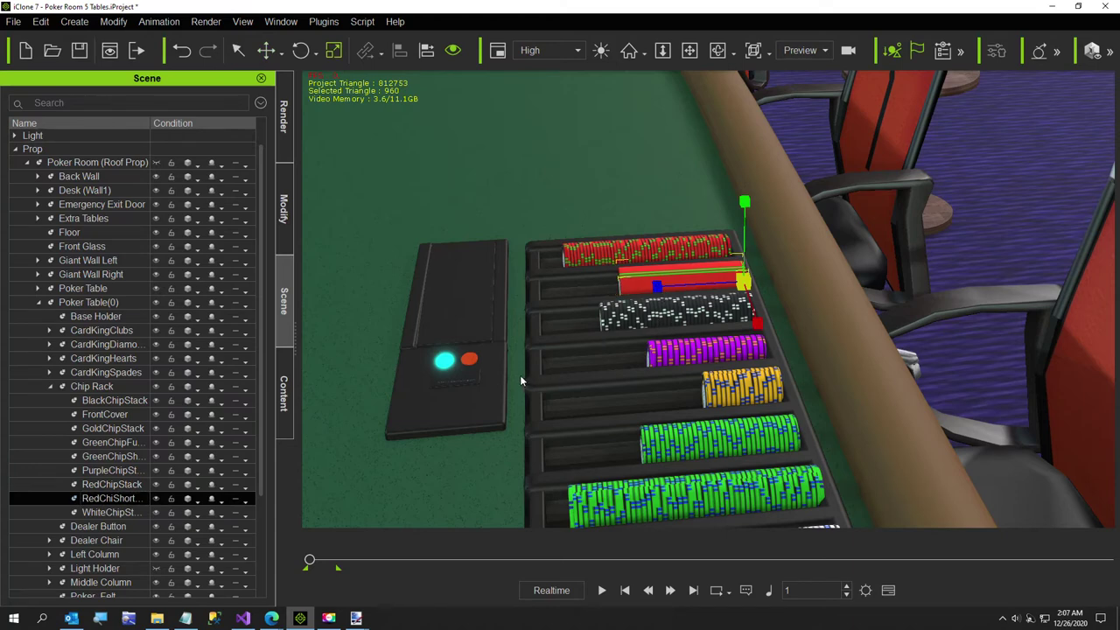
scroll(743, 378, "up", 5)
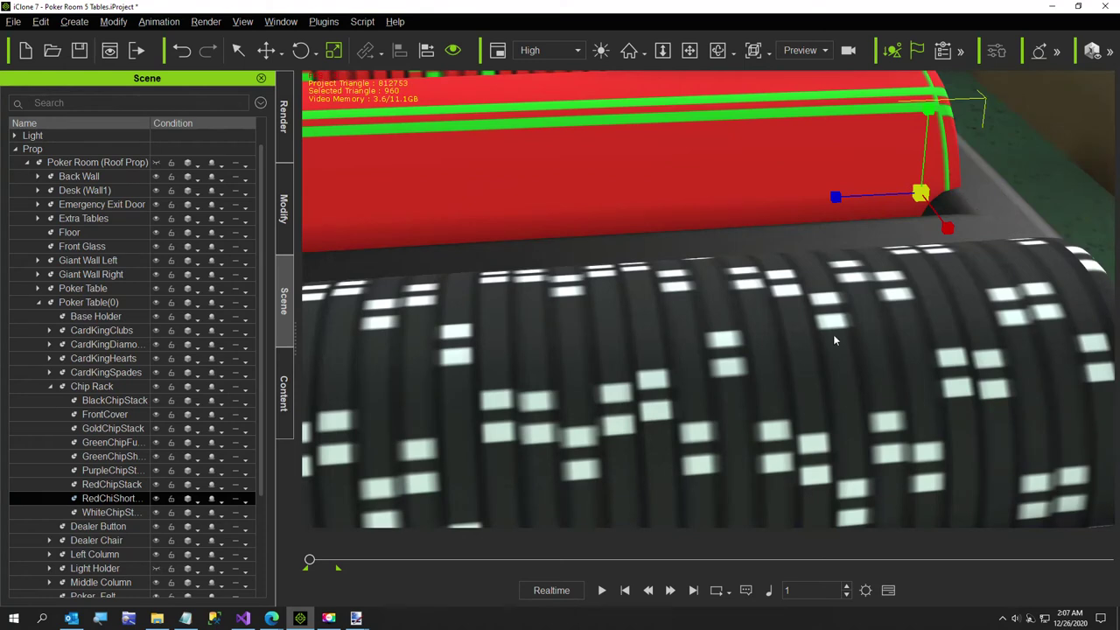
scroll(804, 400, "down", 5)
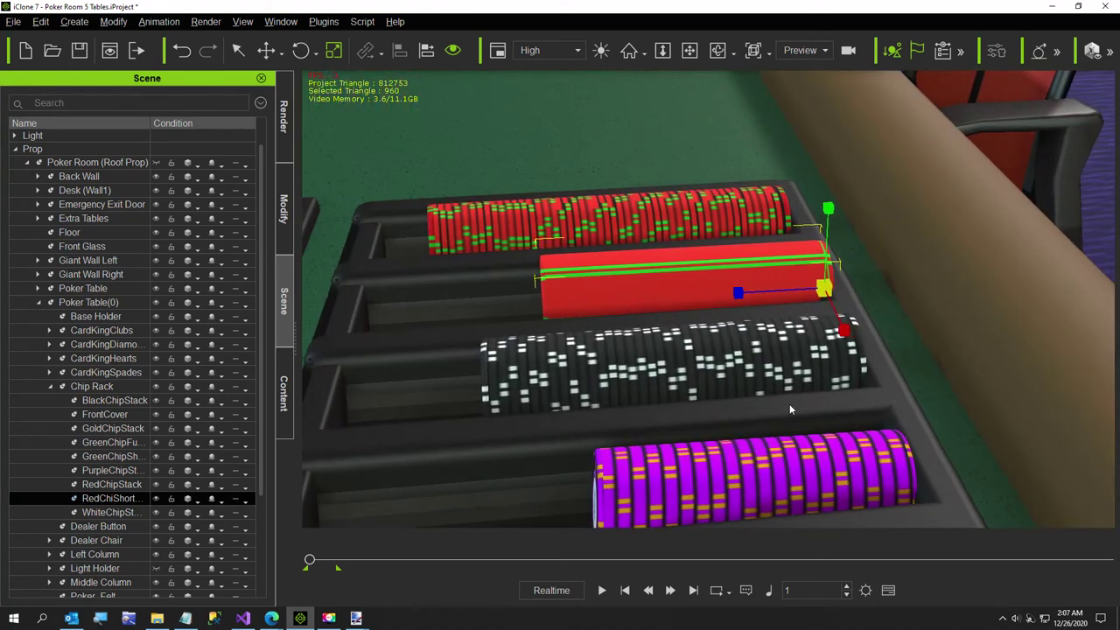
key("w")
left_click_drag(730, 296, 722, 296)
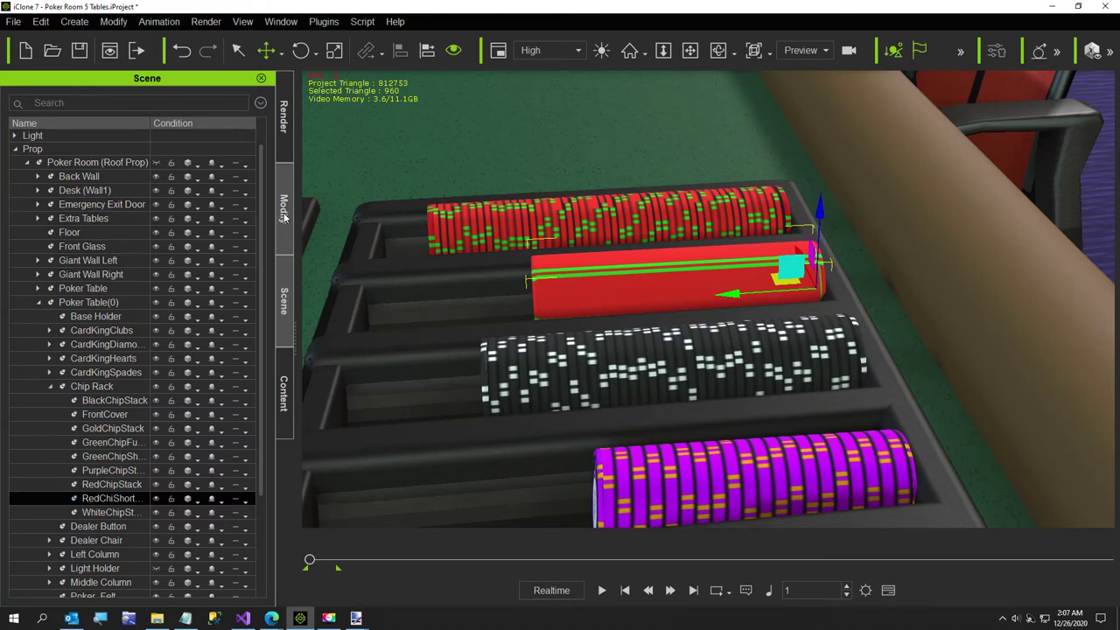
left_click(328, 618)
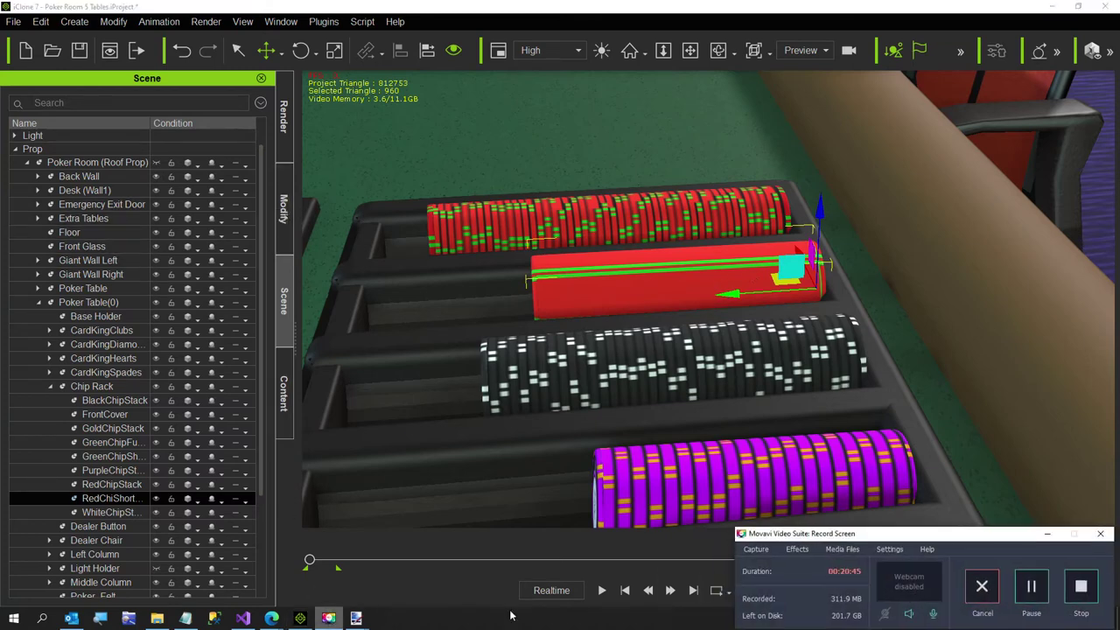
left_click(1048, 534)
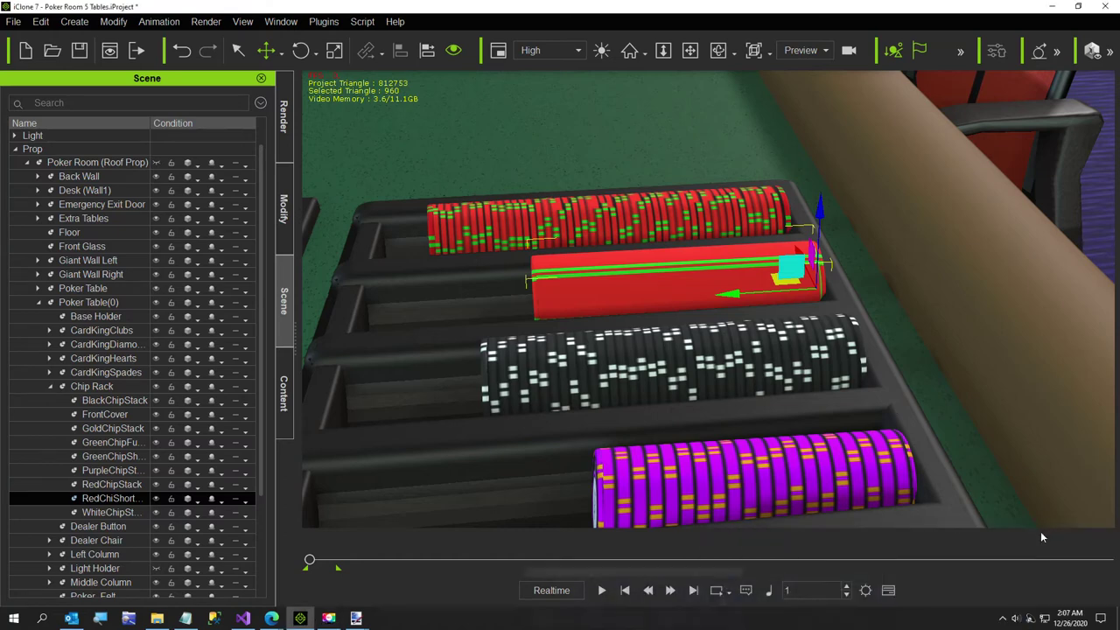
View the short red stack from the front, then switch to Visual Studio and launch the ImageRandomizer project
mouse_move(254, 621)
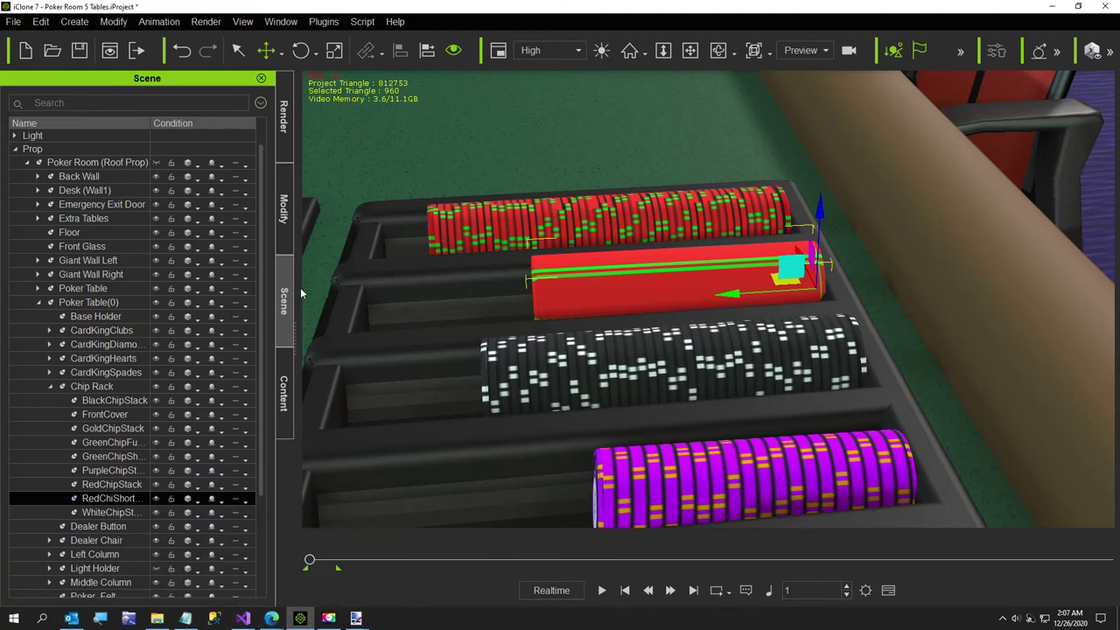
right_click_drag(498, 378, 685, 377)
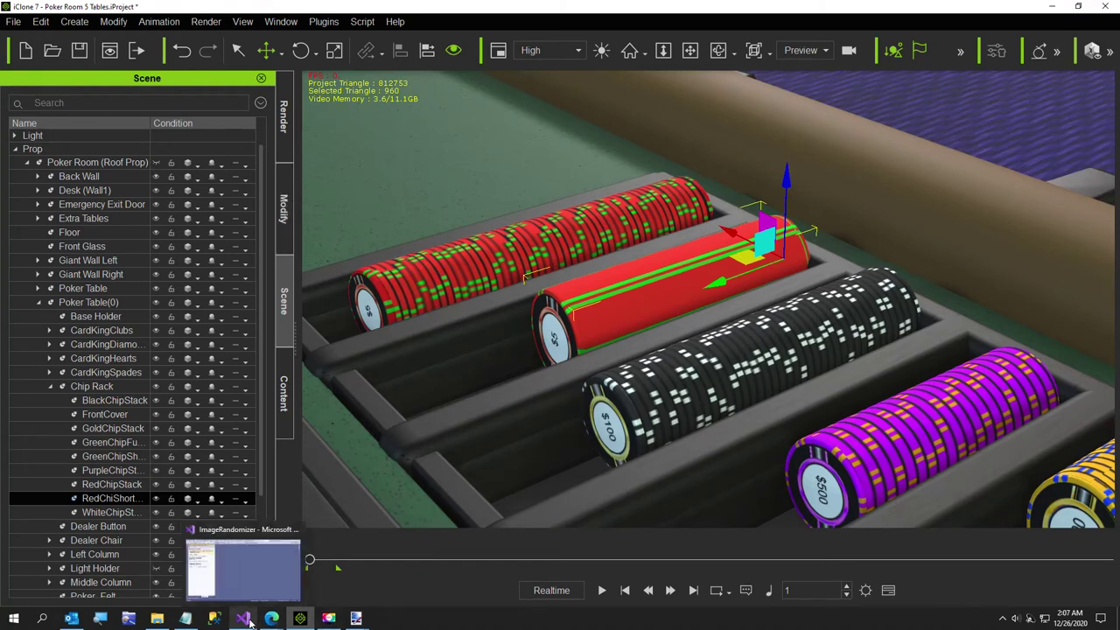
left_click(242, 564)
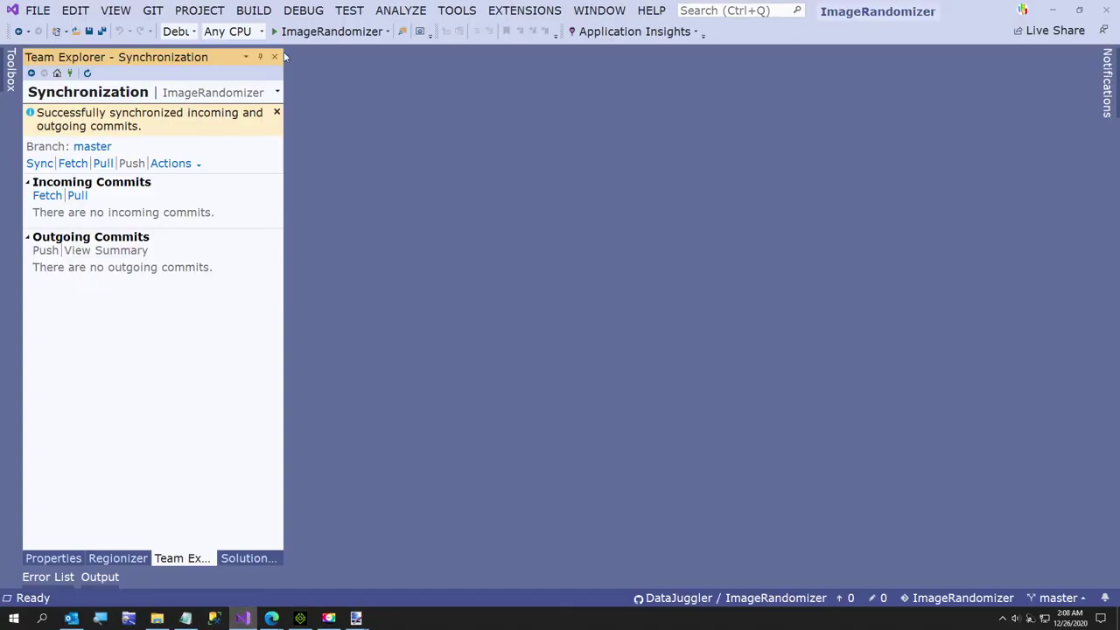
left_click(296, 16)
left_click(333, 45)
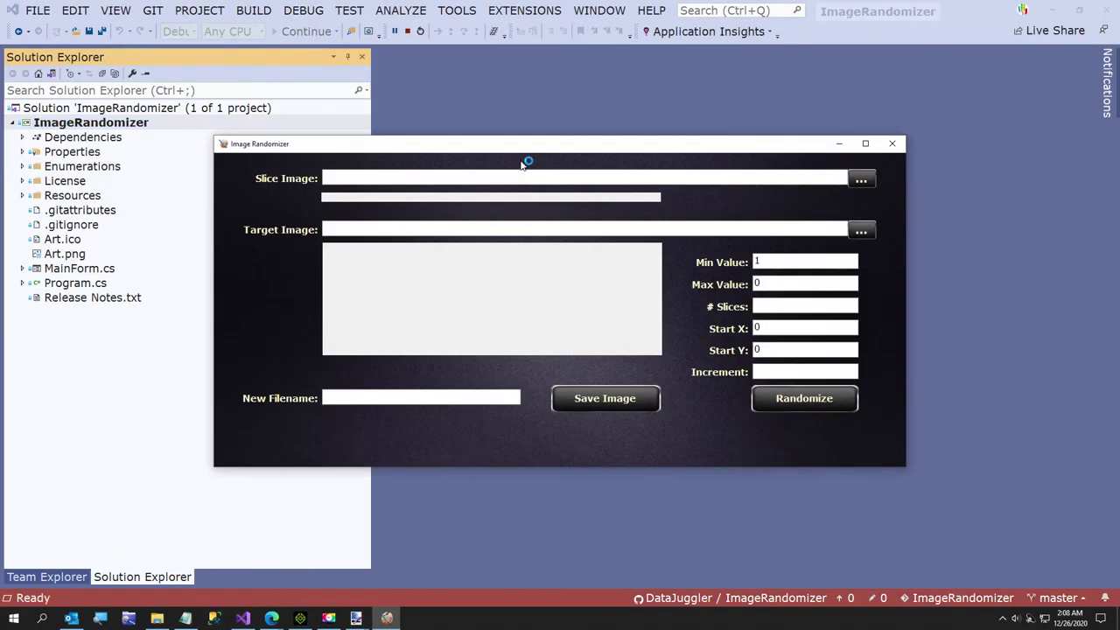
Load RedSlice.png from the Poker Room Chips folder as the slice image
left_click(861, 179)
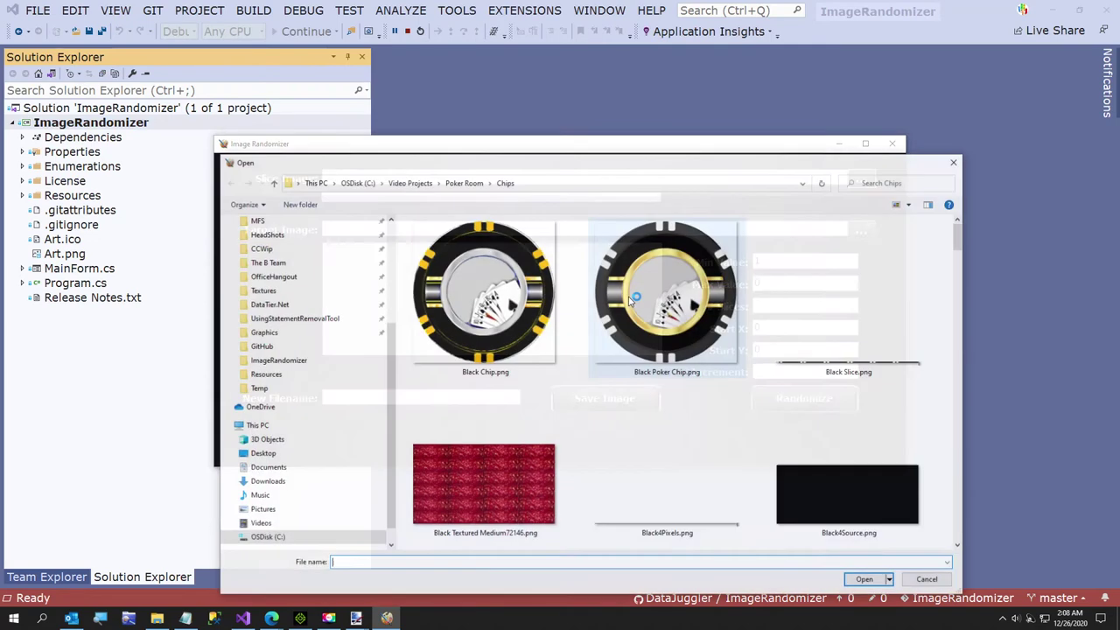
left_click_drag(618, 300, 644, 298)
scroll(634, 299, "down", 2)
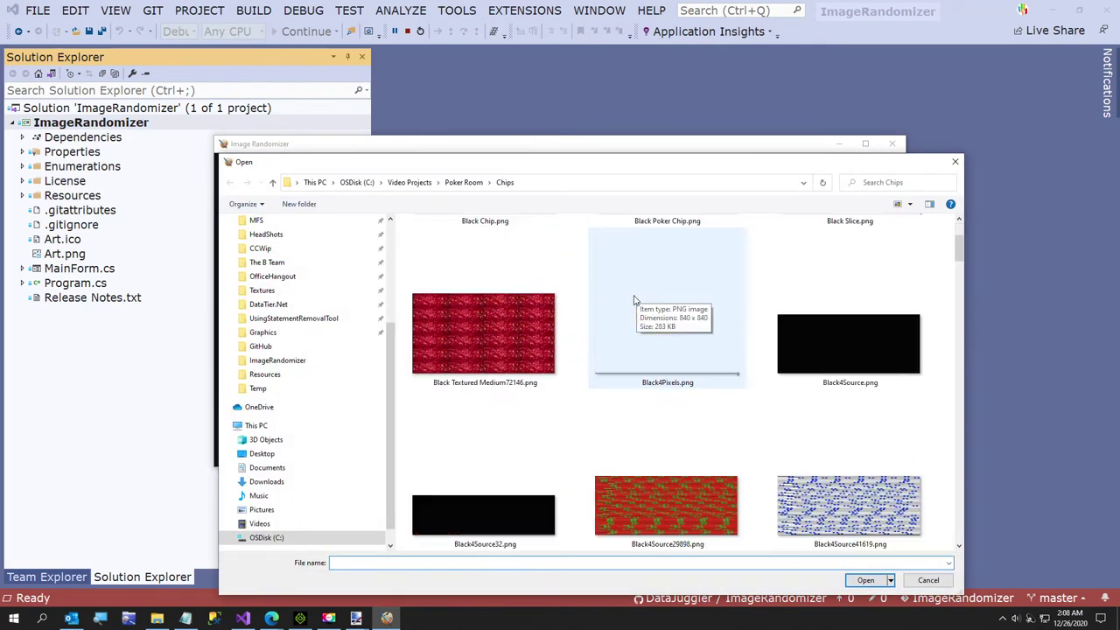
scroll(618, 300, "down", 6)
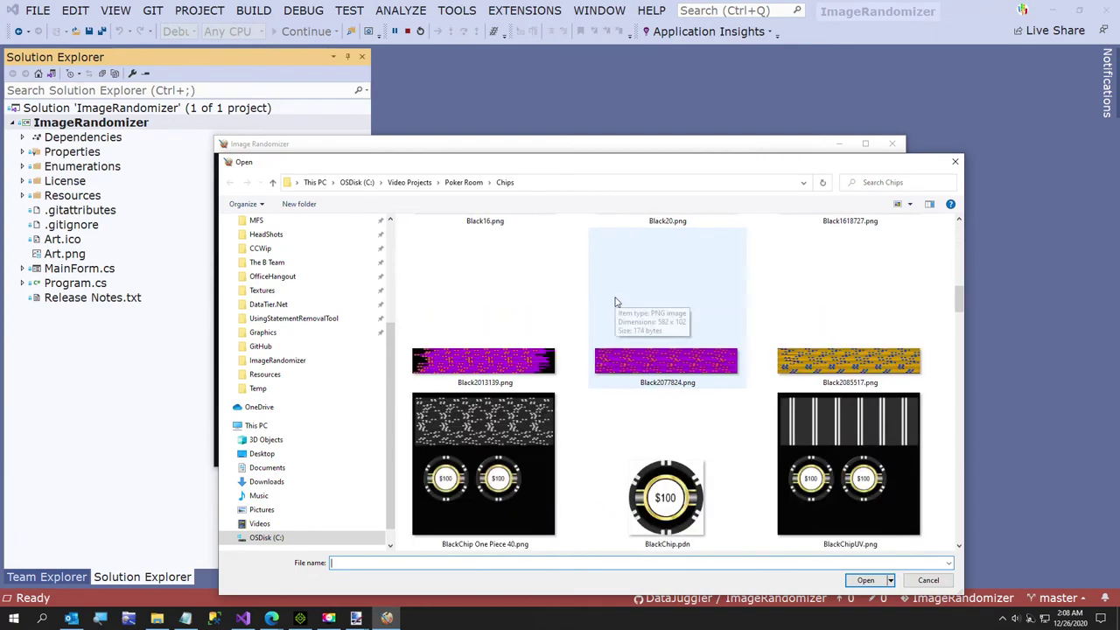
scroll(615, 302, "down", 5)
scroll(616, 306, "down", 12)
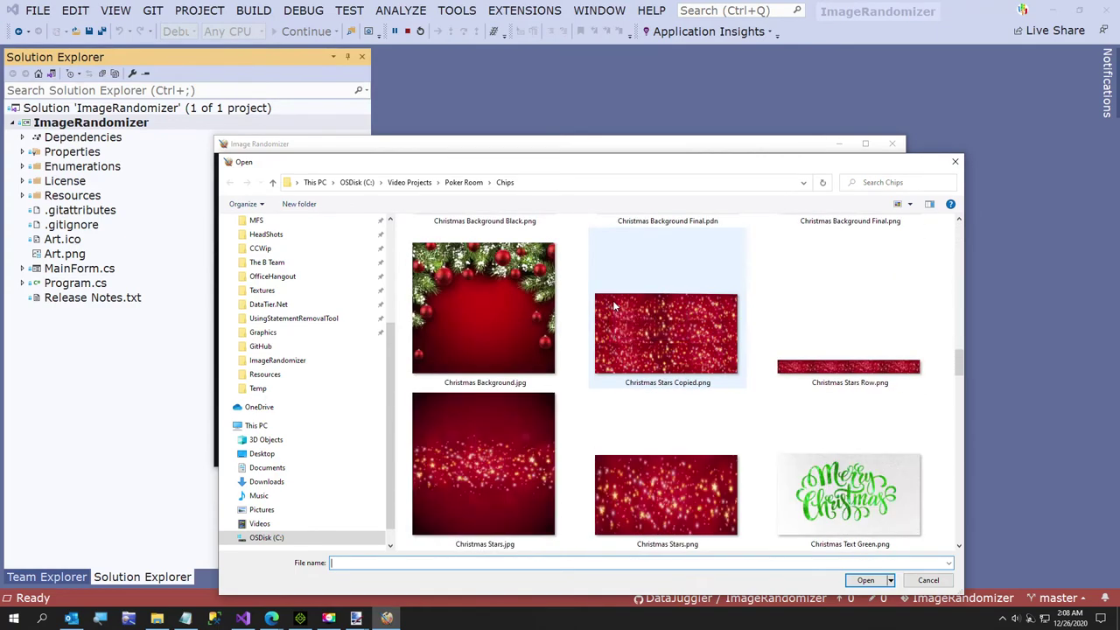
scroll(626, 315, "down", 10)
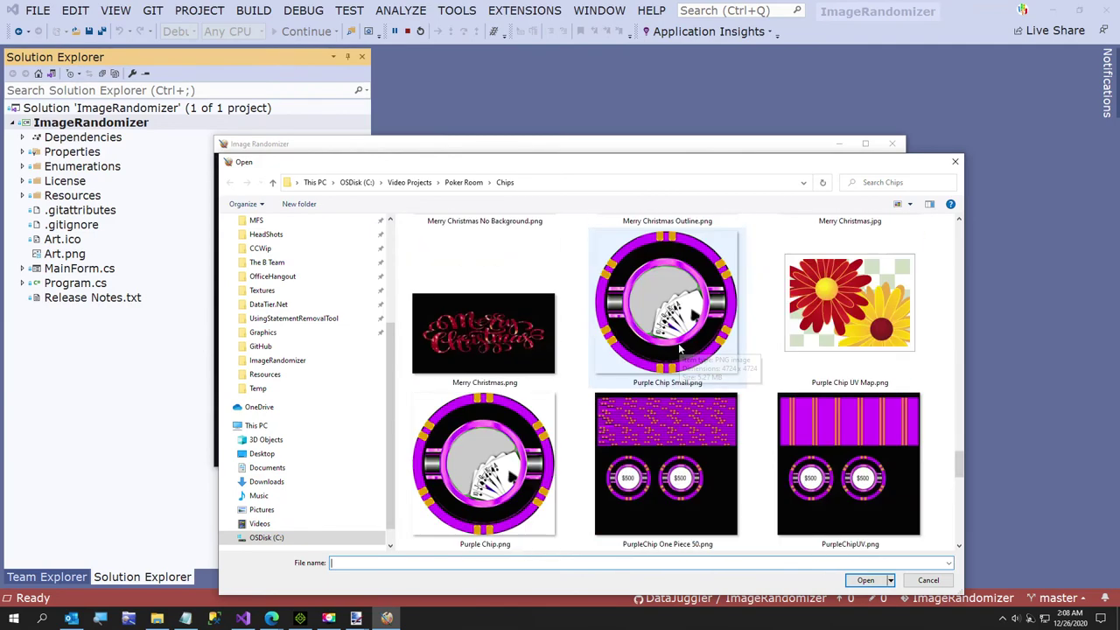
scroll(670, 343, "up", 2)
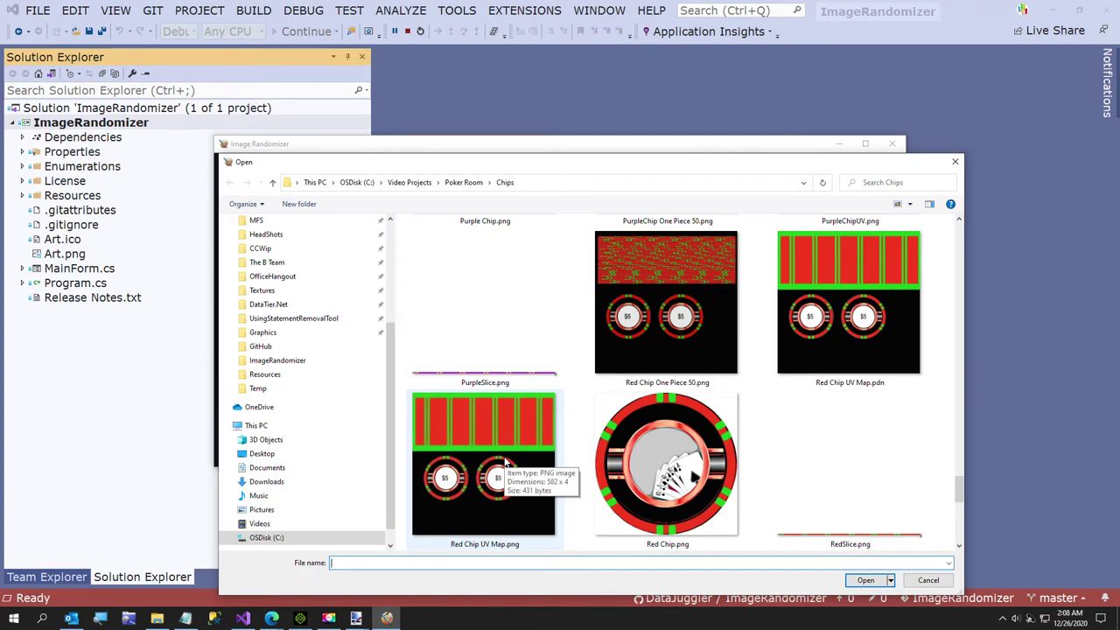
double_click(840, 505)
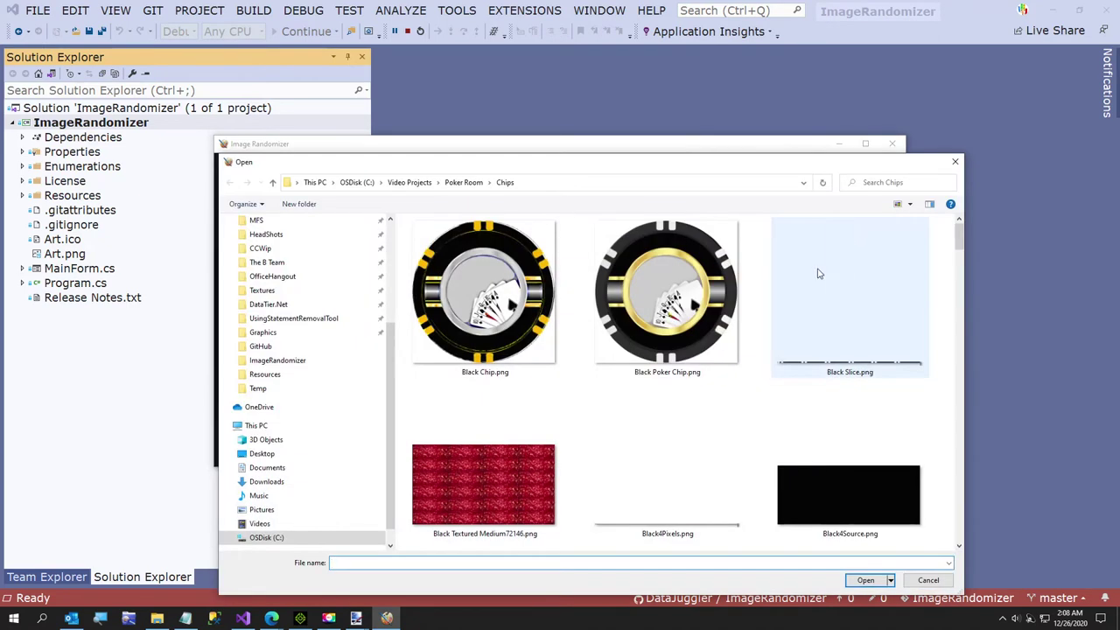
Load Black4Source32.png from the Chips folder as the target image
scroll(741, 301, "down", 3)
scroll(740, 304, "down", 2)
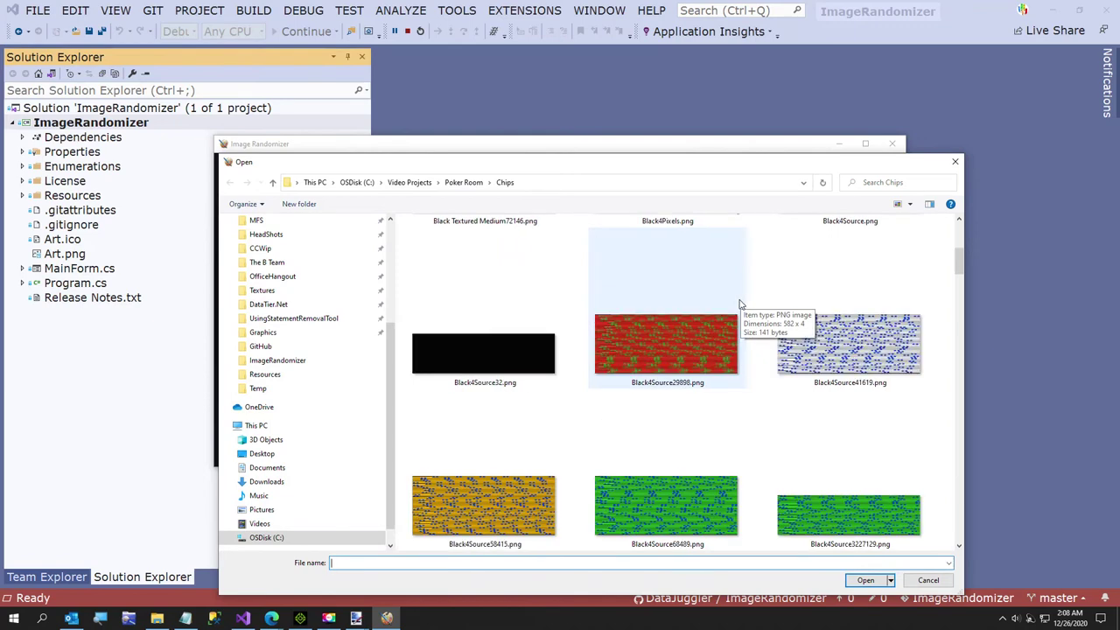
double_click(464, 360)
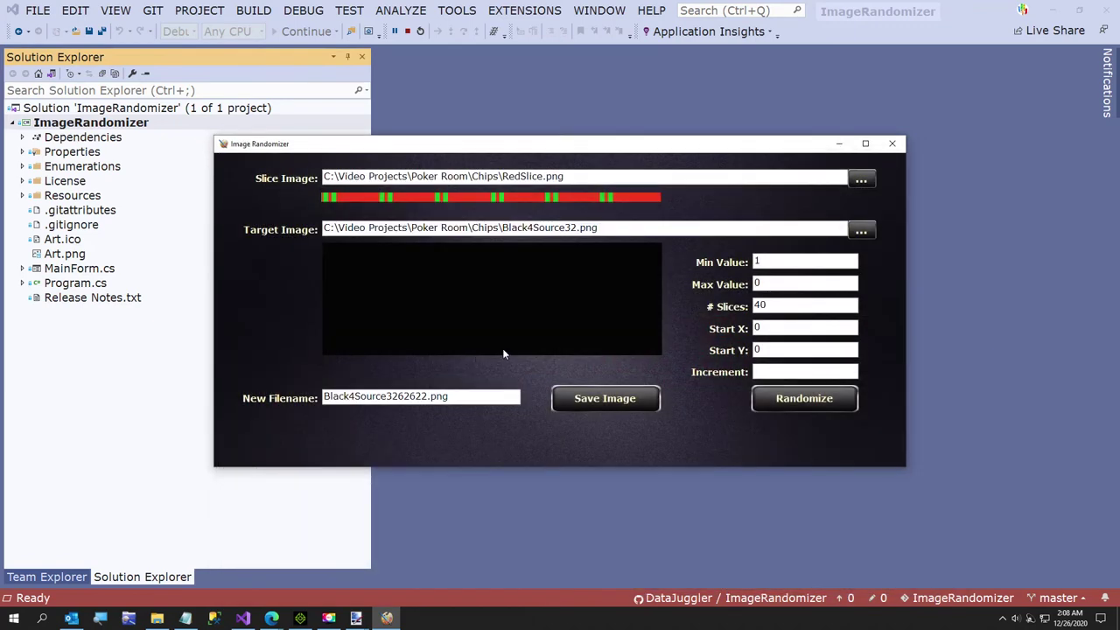
Configure the randomizer for 32 slices with a max value of 86 and an increment of 1
key("Tab")
type("32")
key("shift+Tab")
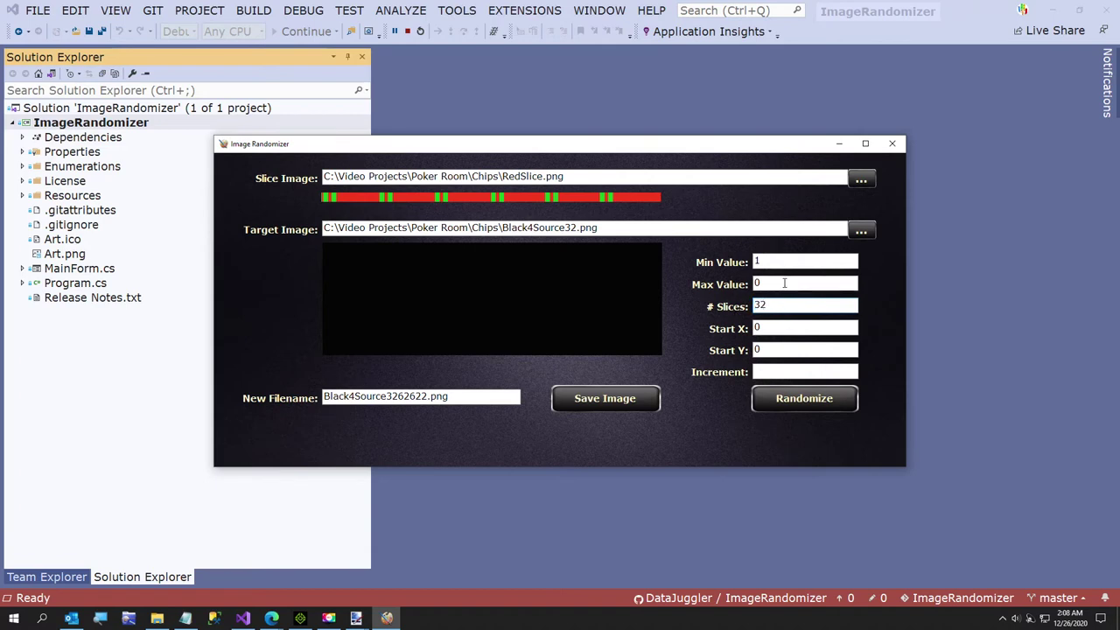
left_click(789, 372)
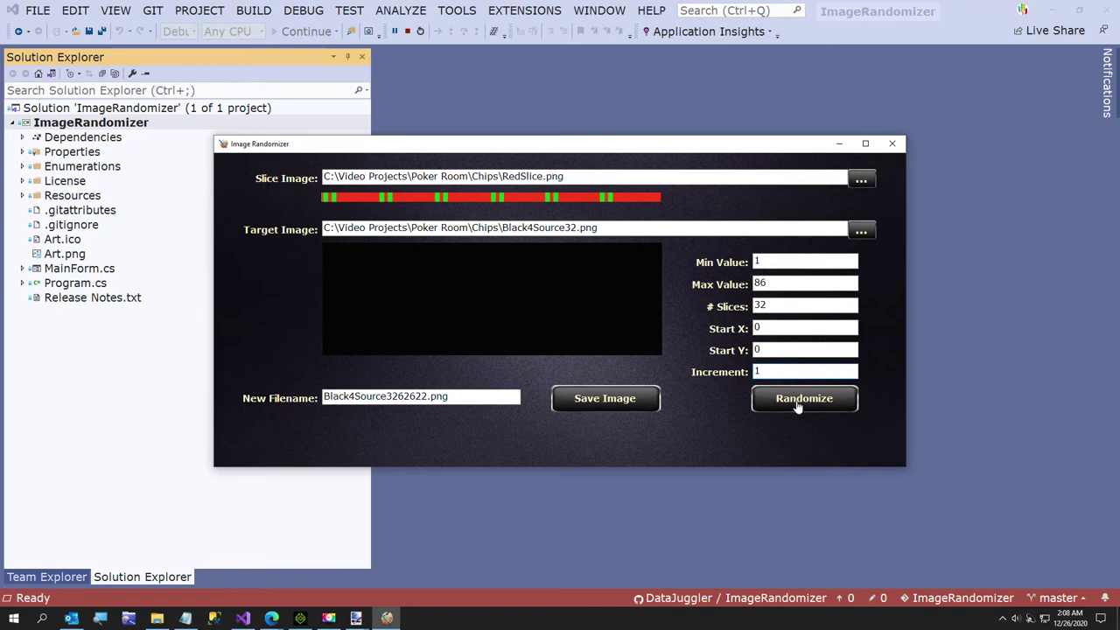
Randomize the red slices onto the target image and save the result as Black4Source3262622.png
left_click(798, 400)
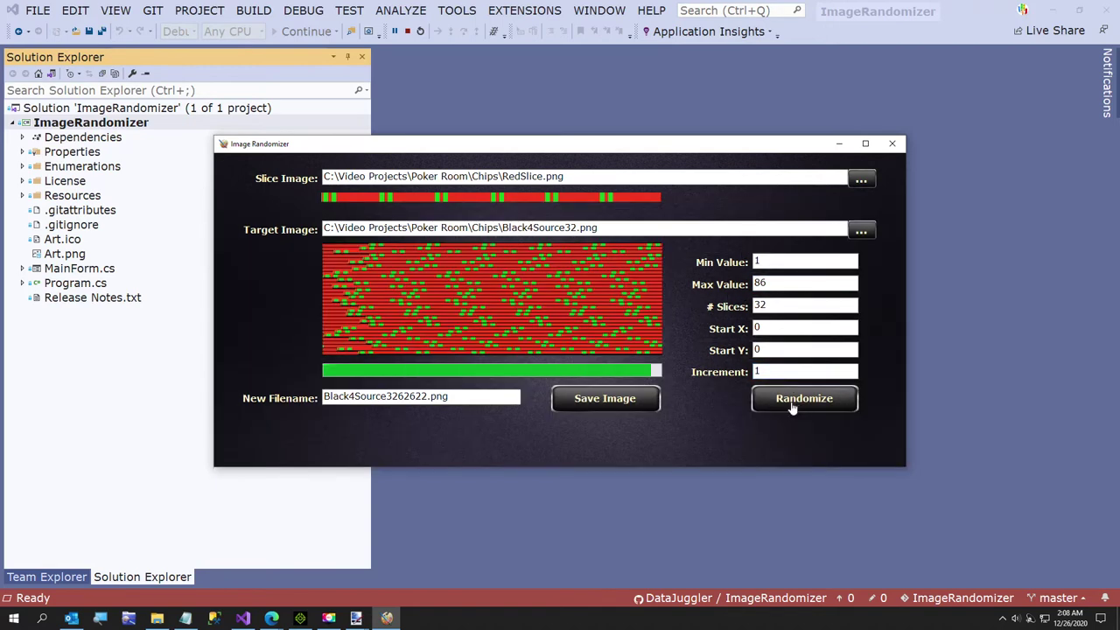
left_click(605, 402)
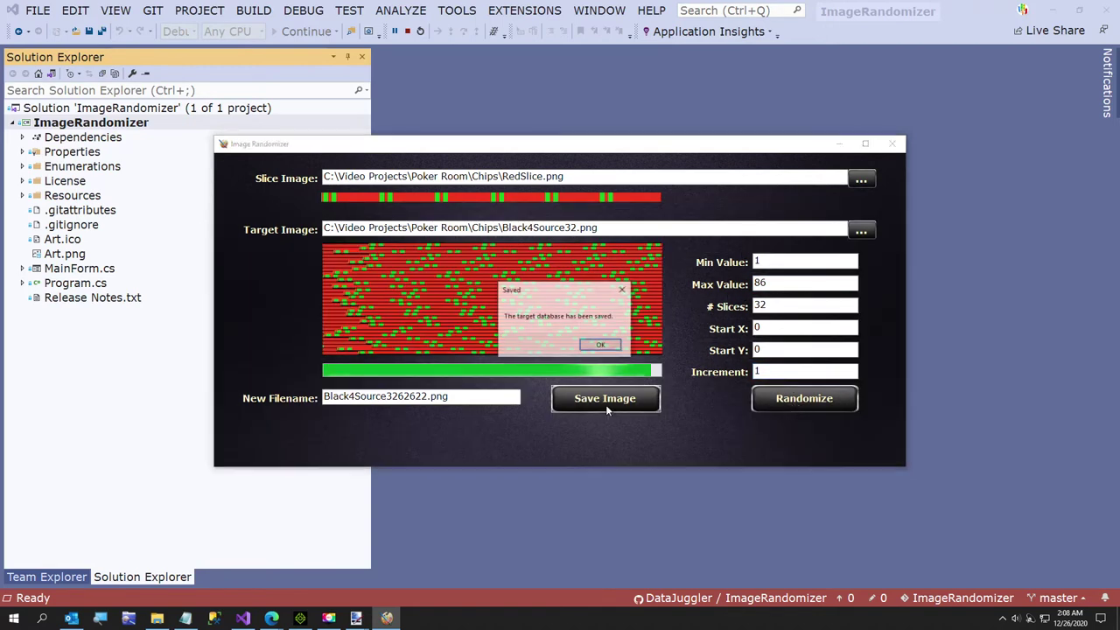
left_click(601, 345)
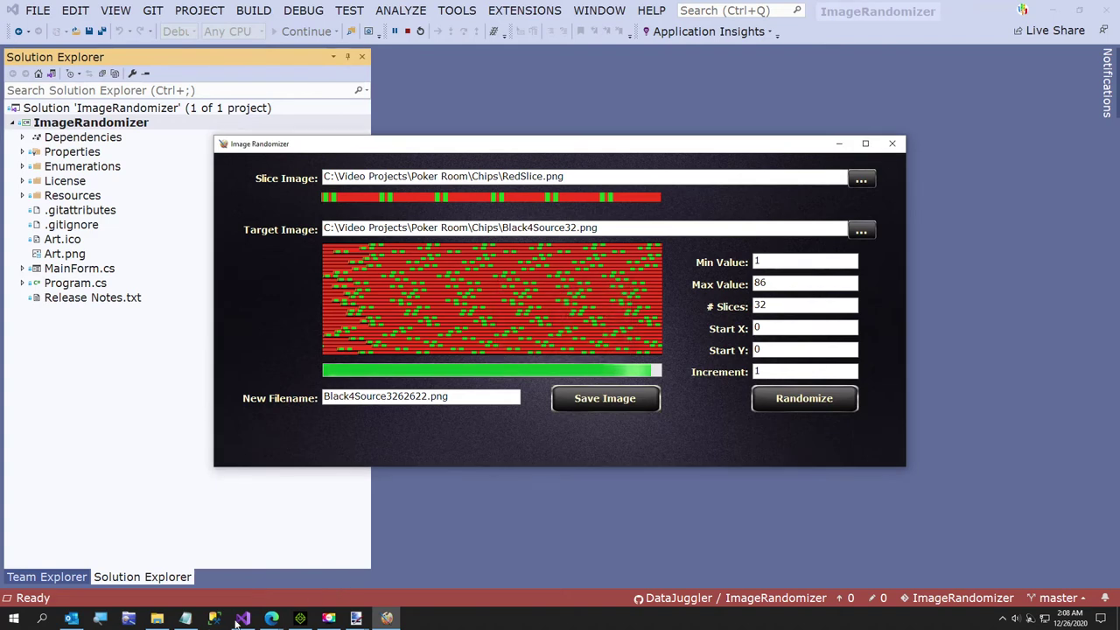
Switch to File Explorer and open Black4Source3262622.png from the Chips folder in paint.net
mouse_move(261, 623)
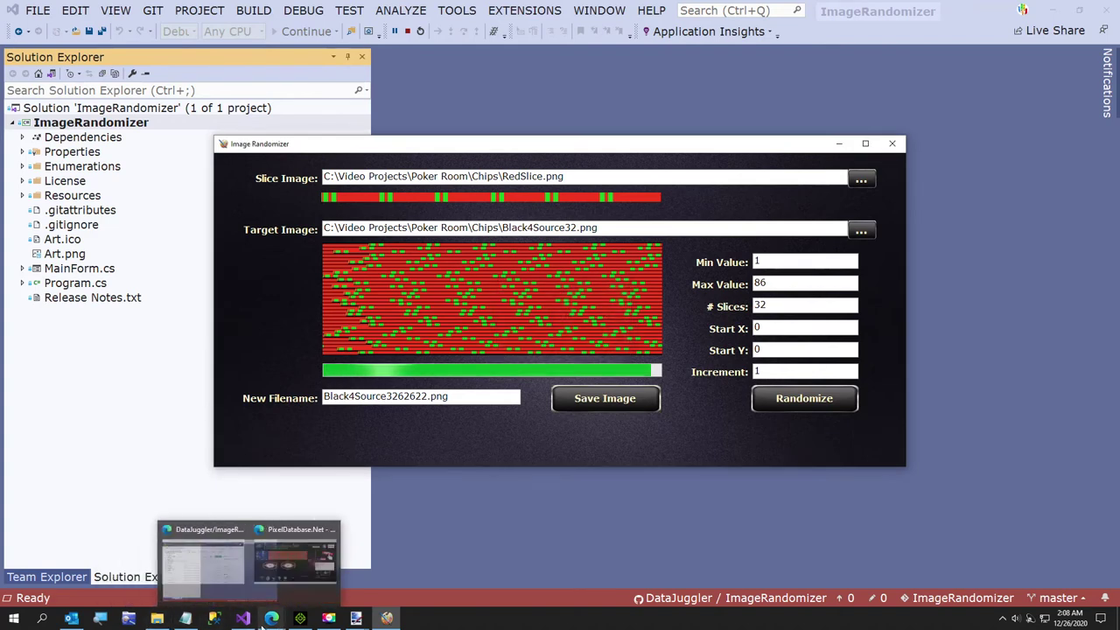
left_click(157, 618)
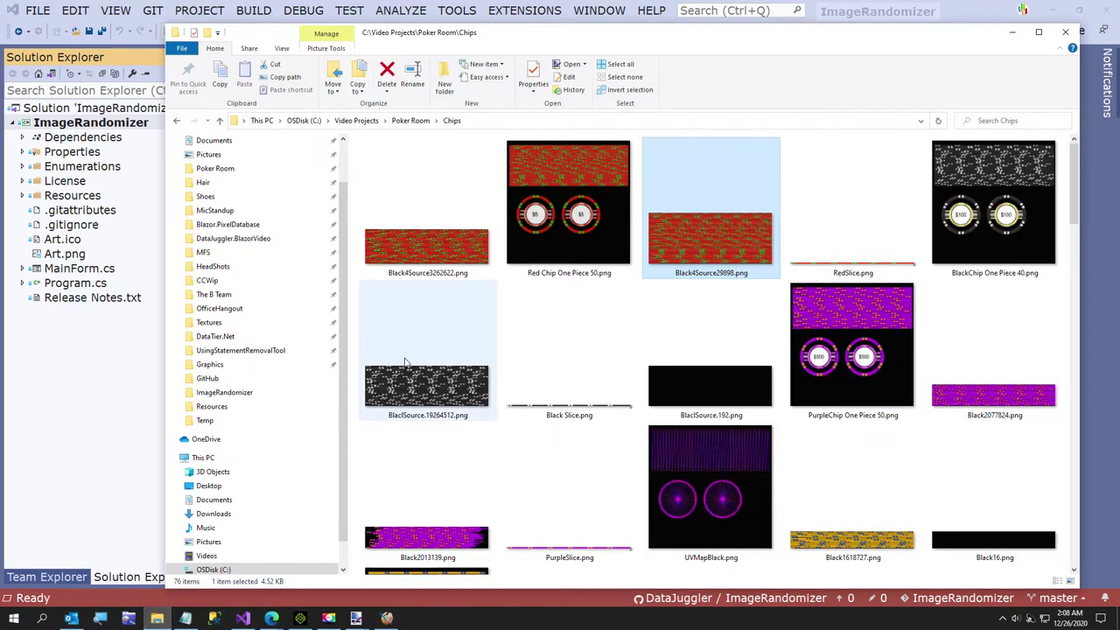
double_click(421, 253)
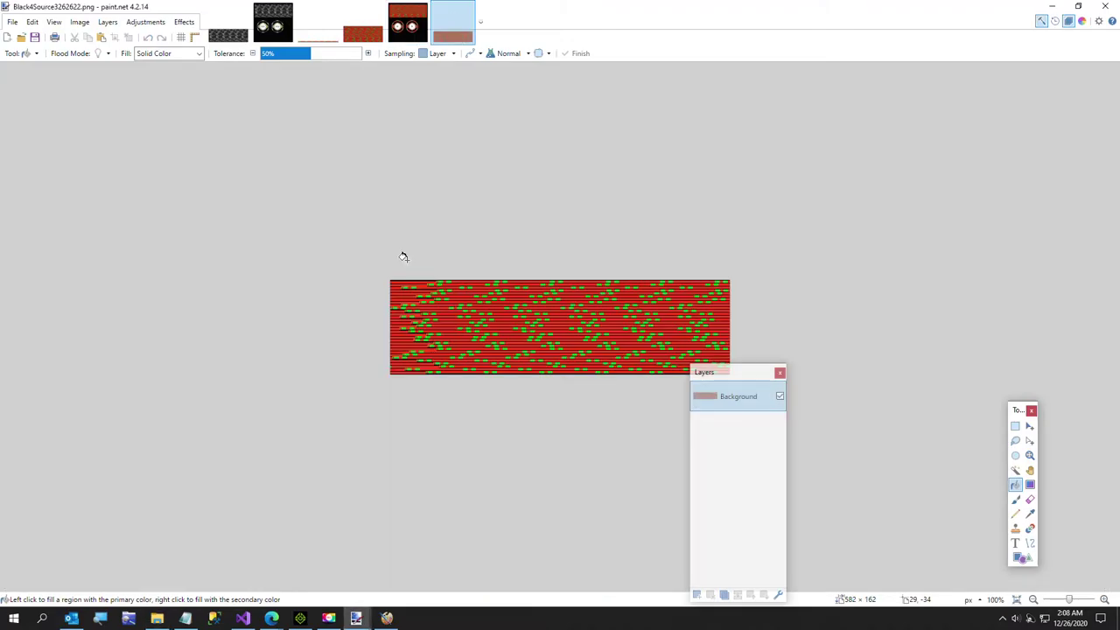
Copy the entire Black4Source3262622.png image and paste it into Red Chip One Piece 50.png
key("ctrl+a")
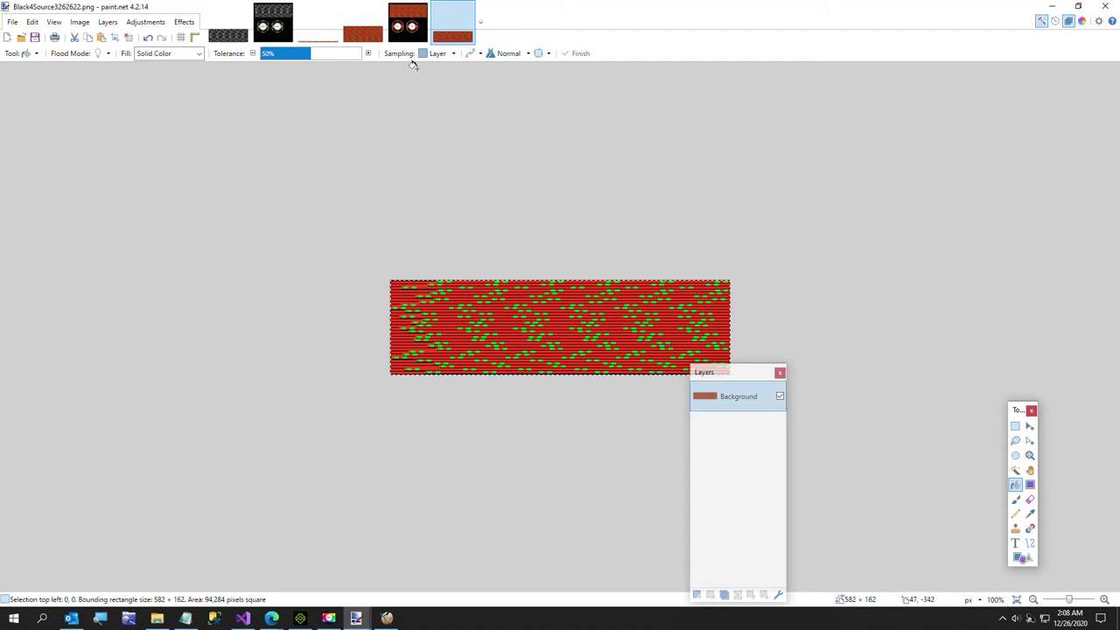
left_click(408, 25)
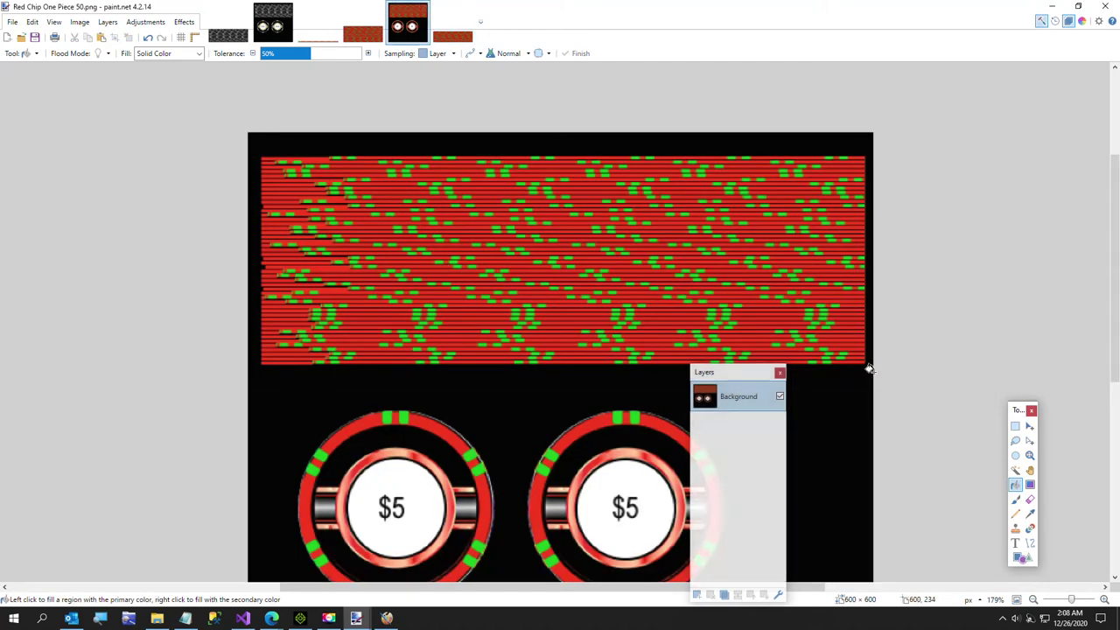
key("ctrl+v")
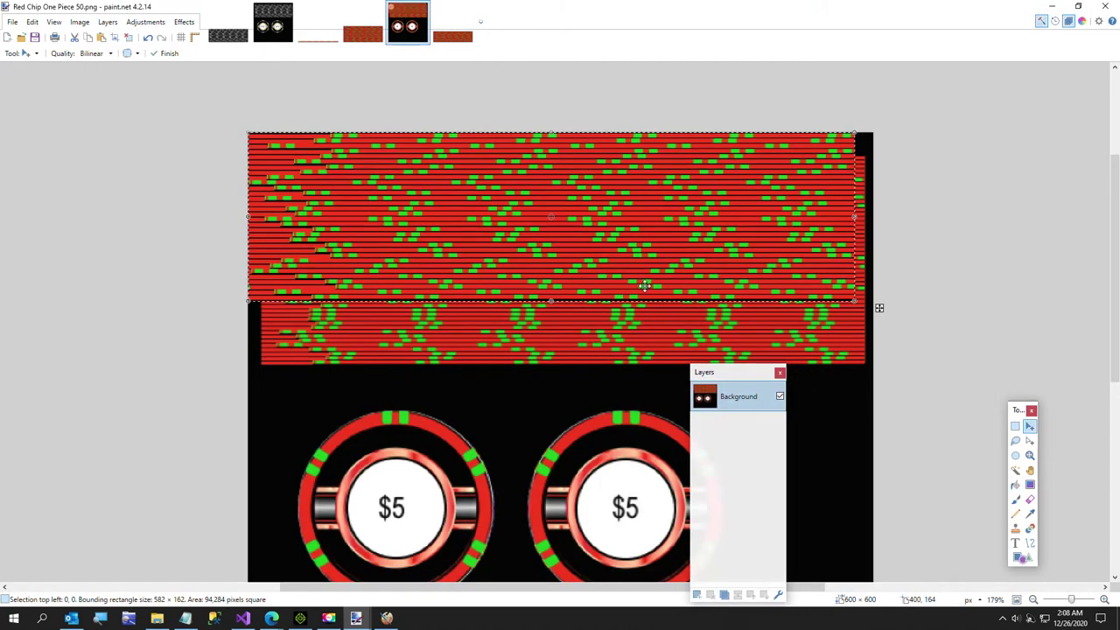
Fit the pasted stripe block over the old stripes, placing it at 13, 24 and resizing it to 579 × 201 px, and deselect it
left_click_drag(725, 258, 736, 282)
scroll(737, 281, "up", 3, "ctrl")
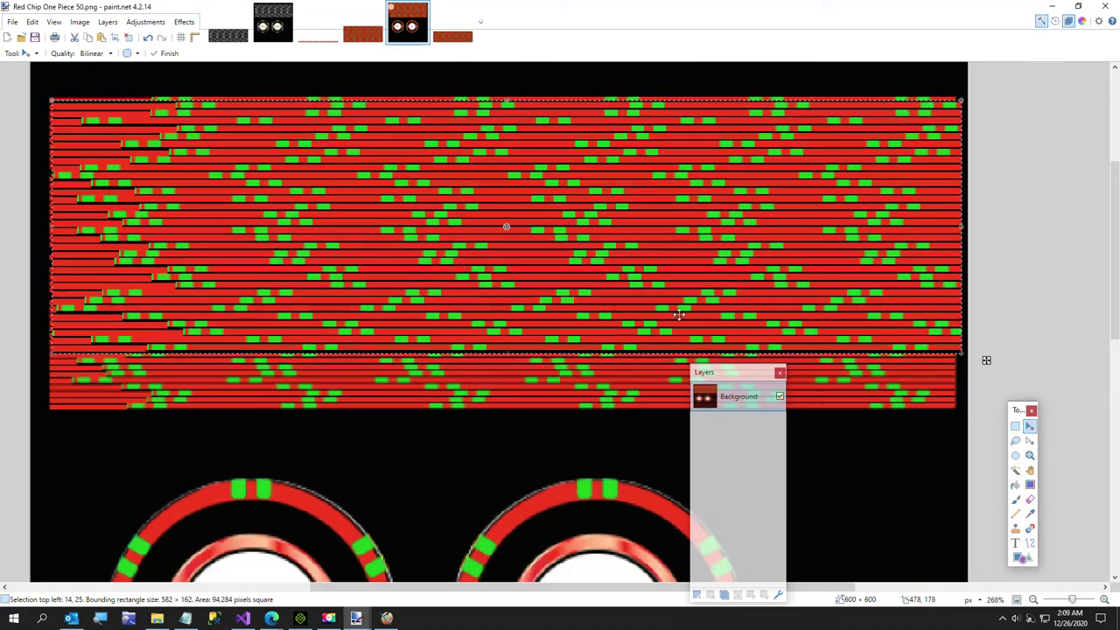
left_click_drag(411, 242, 409, 244)
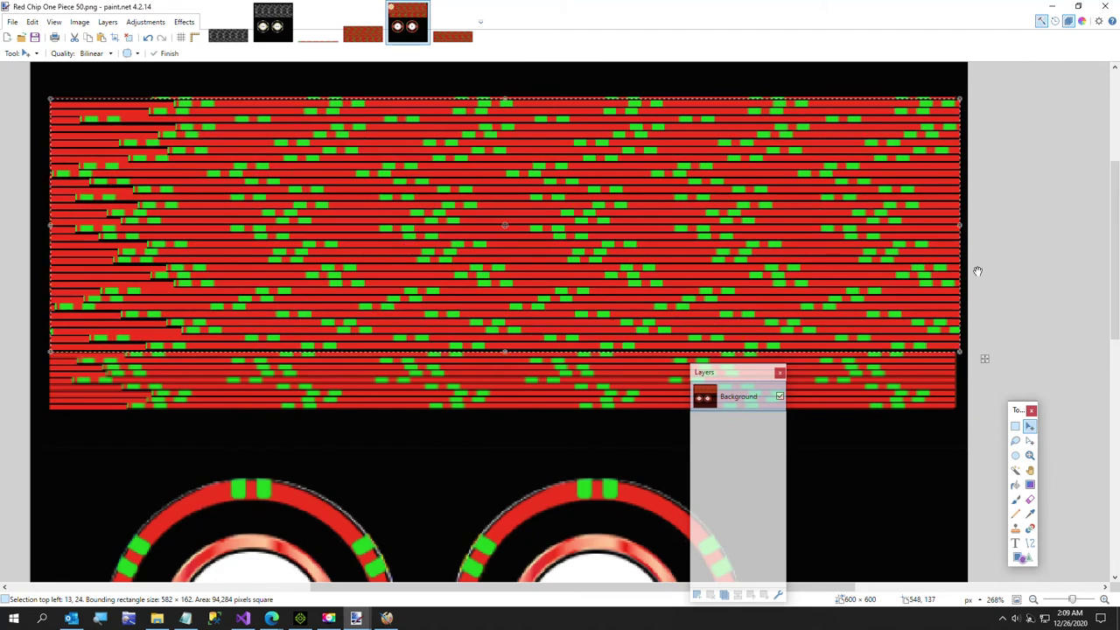
left_click_drag(959, 226, 953, 226)
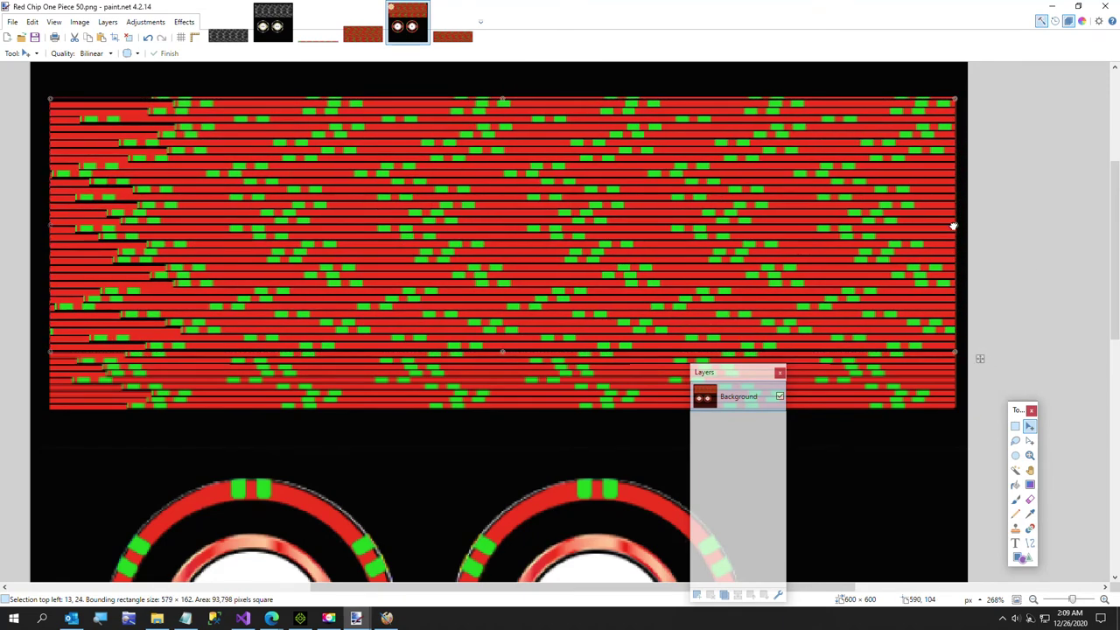
left_click_drag(504, 353, 488, 413)
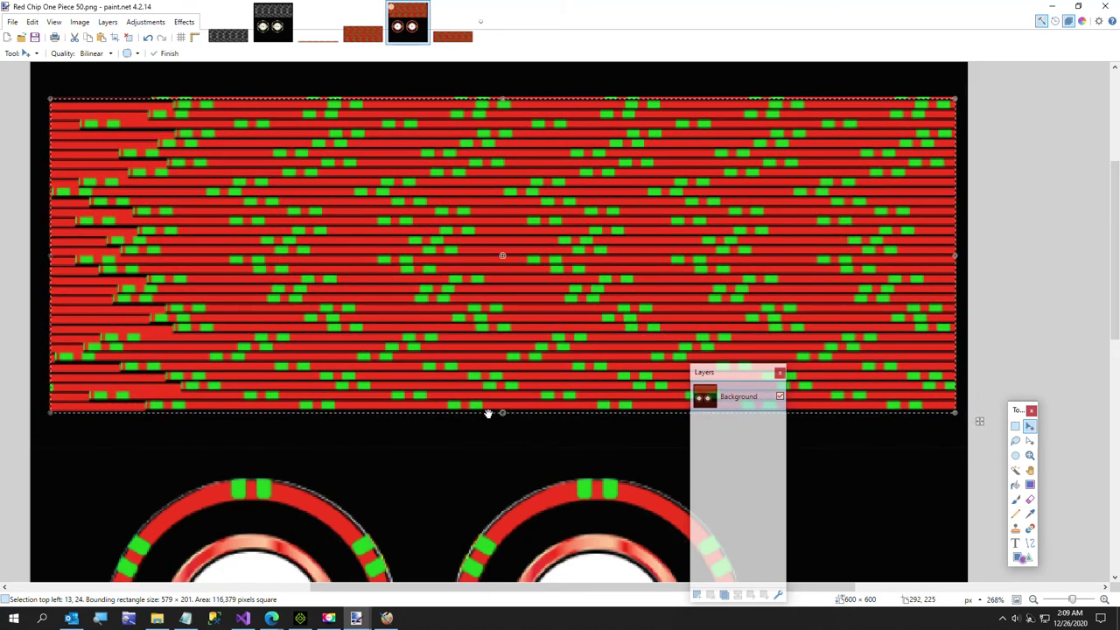
key("ctrl+d")
key("ctrl+z")
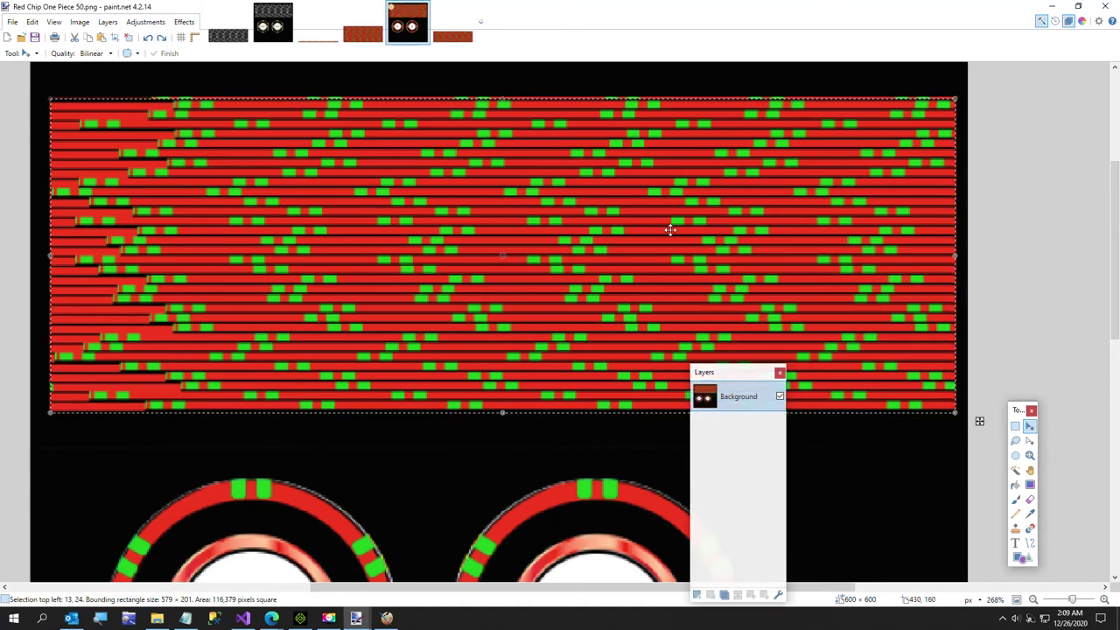
key("ctrl+d")
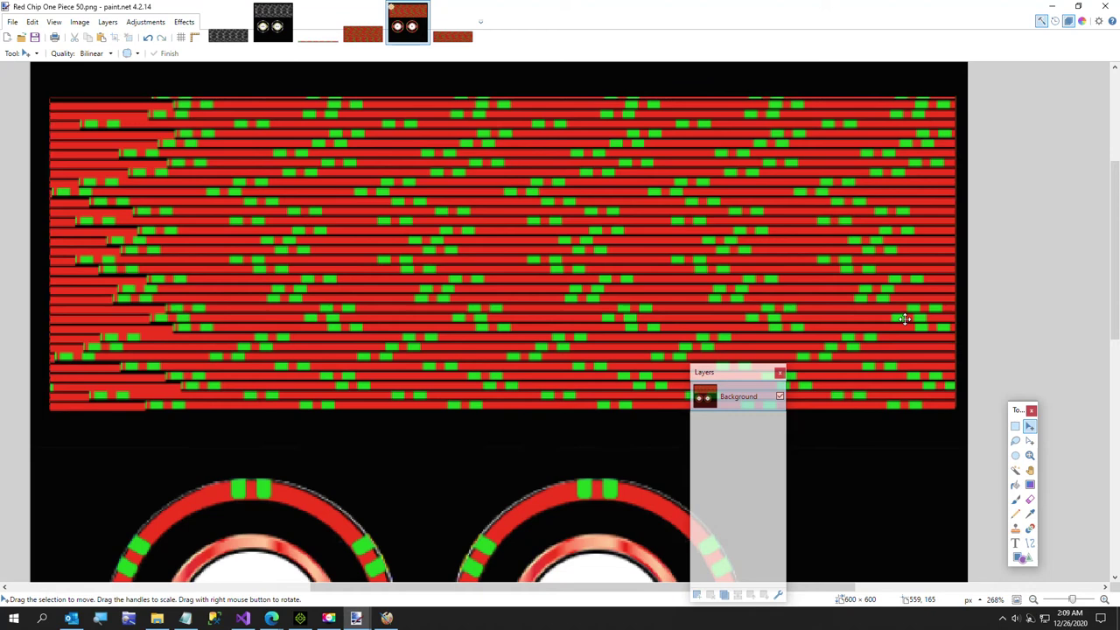
left_click(1015, 427)
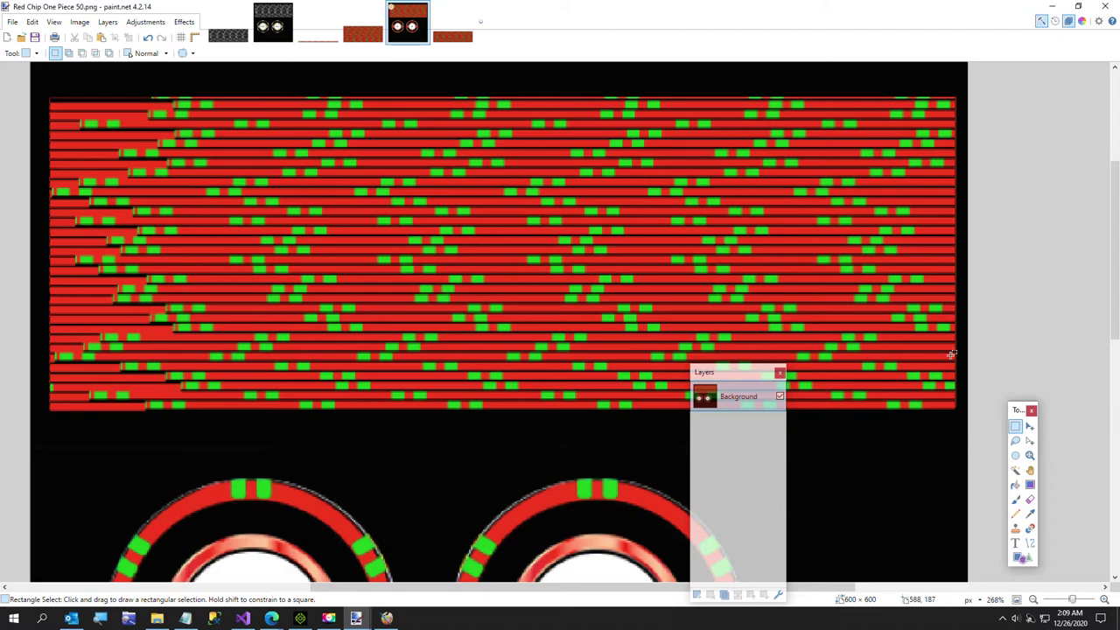
key("ctrl+a")
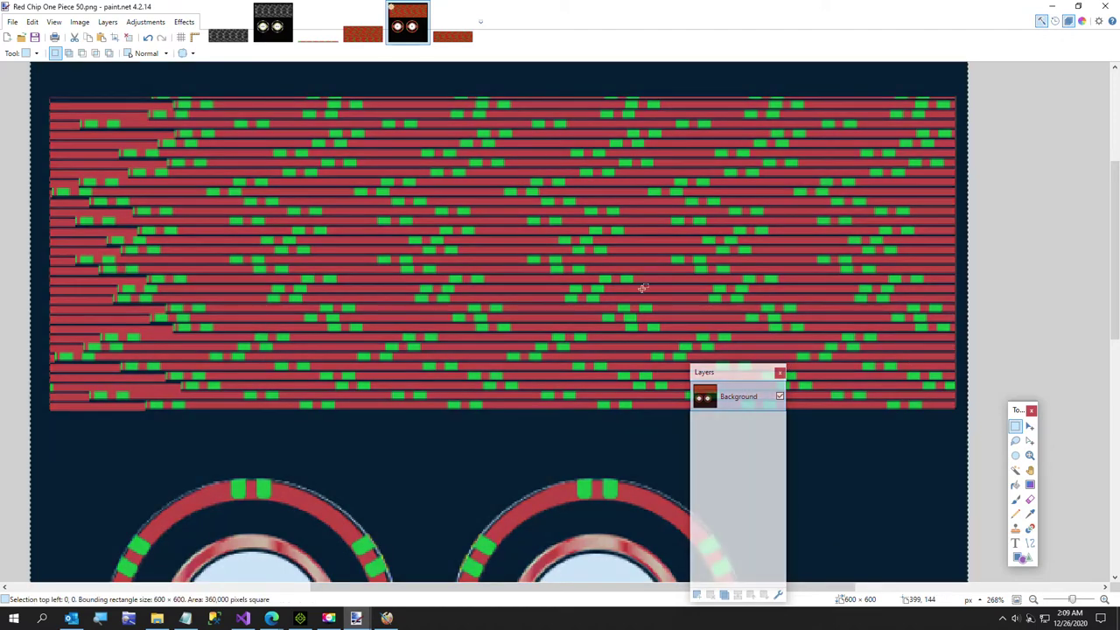
key("ctrl+z")
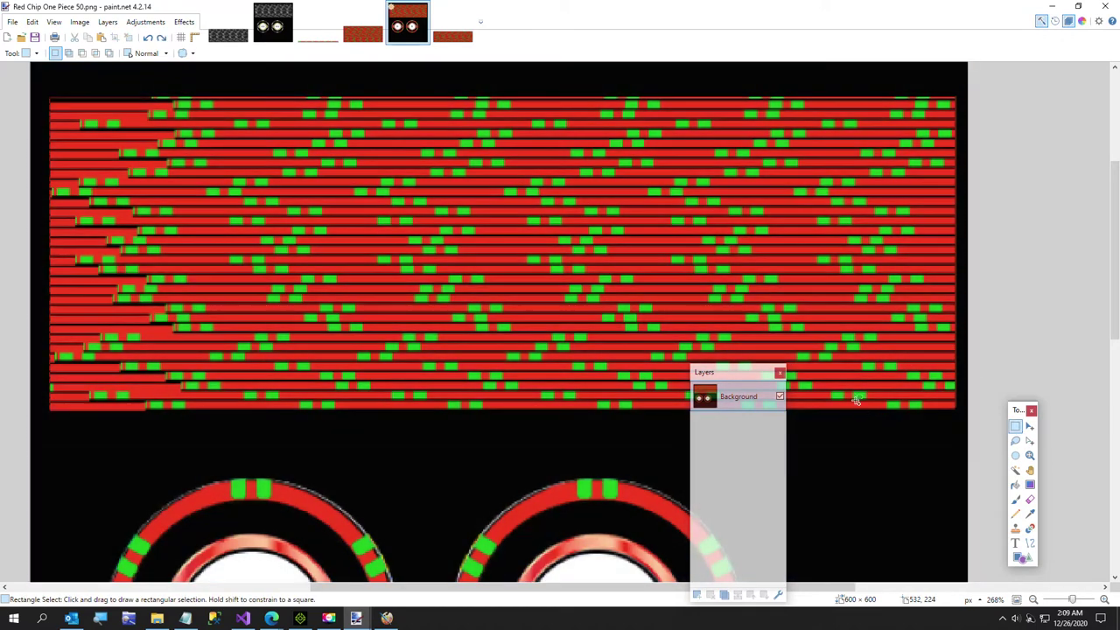
Lower the upper edge of the stripe block's selection to y = 25 so it covers 579 × 200 px and excludes the thin line above
left_click(1030, 441)
left_click_drag(505, 100, 505, 106)
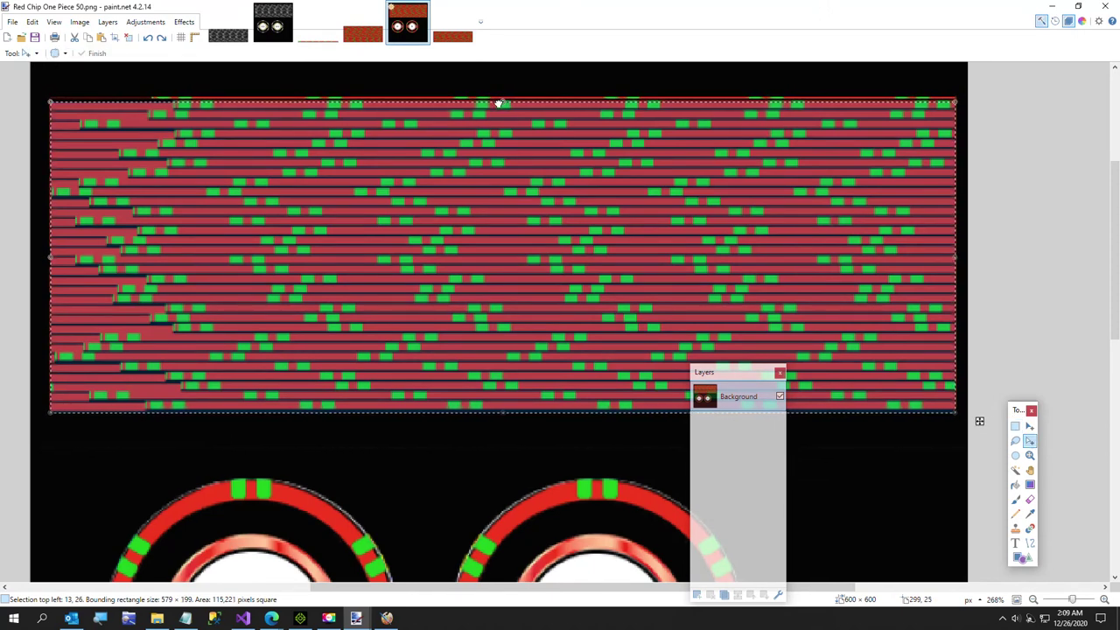
left_click(1030, 425)
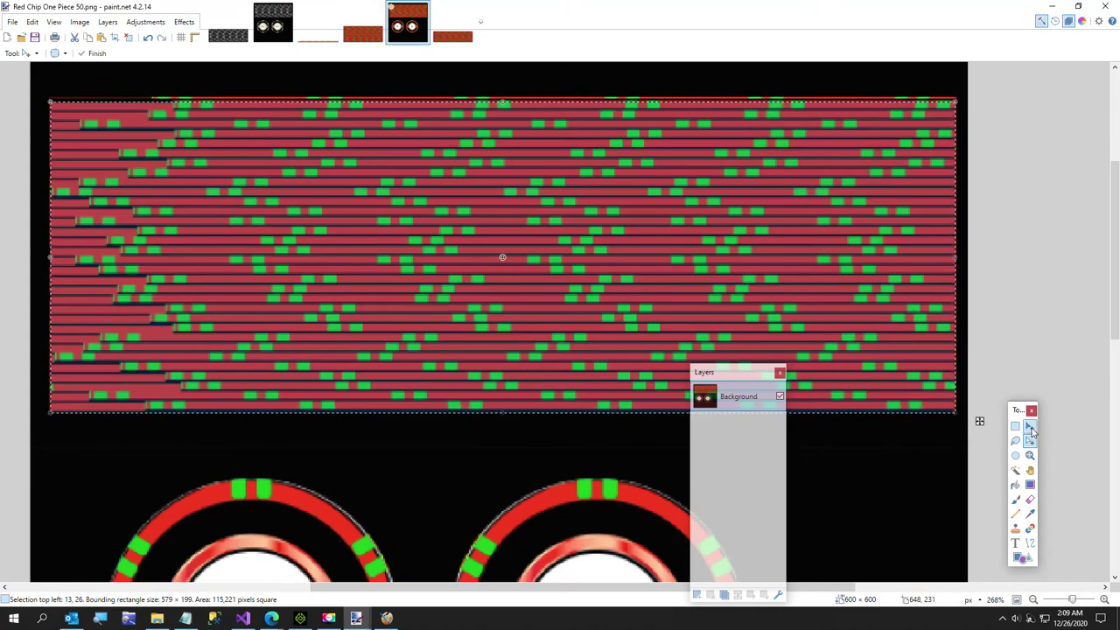
scroll(638, 292, "up", 2, "ctrl")
scroll(612, 281, "up", 5)
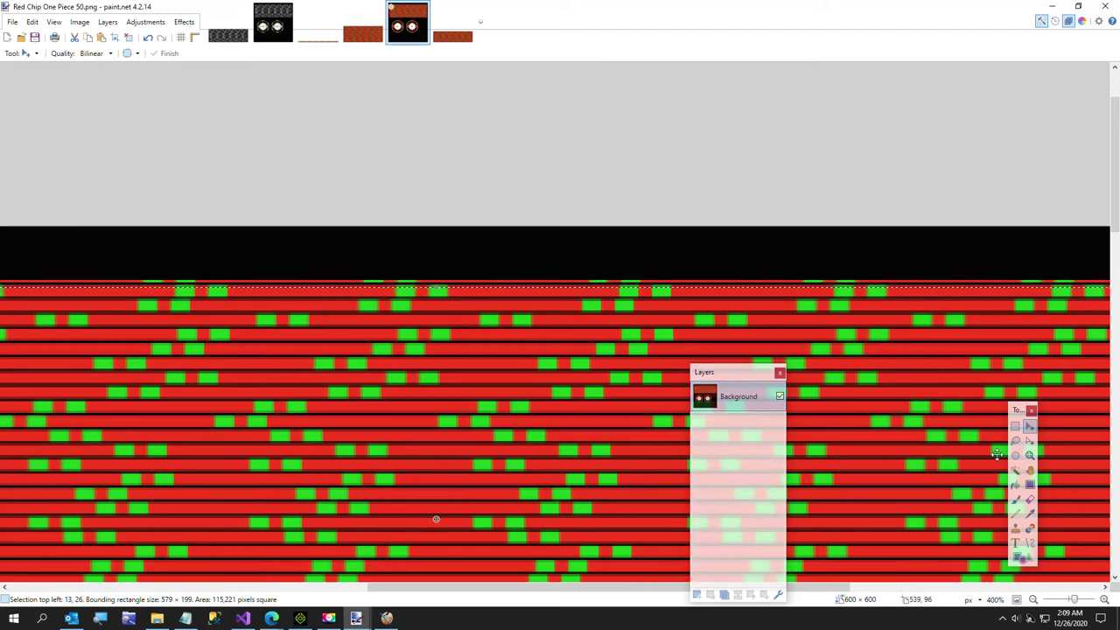
left_click(1030, 440)
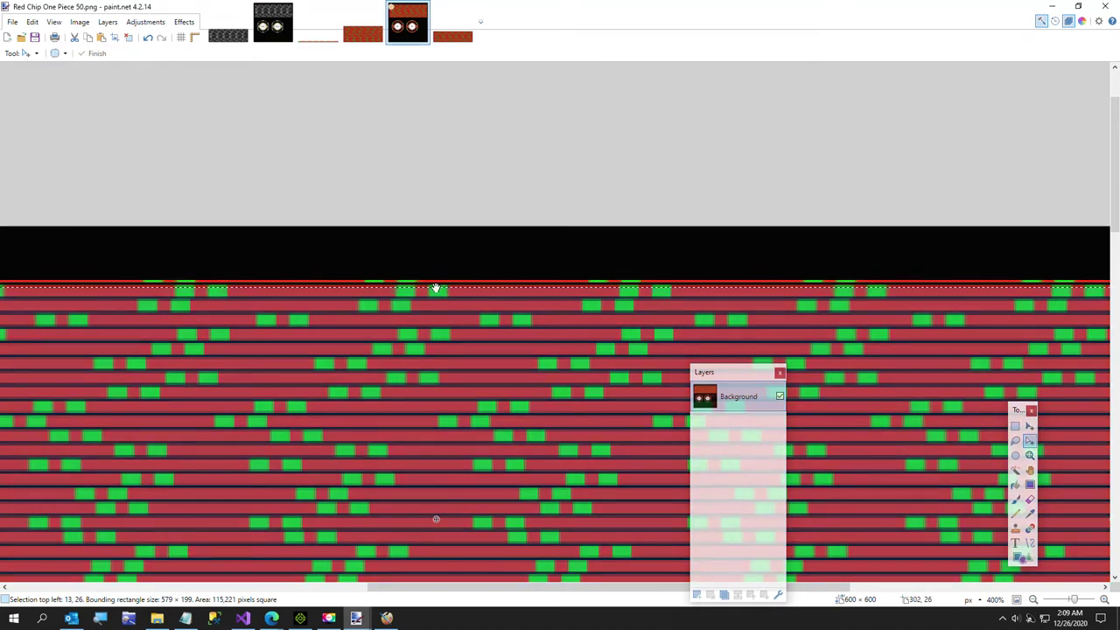
left_click_drag(440, 287, 440, 284)
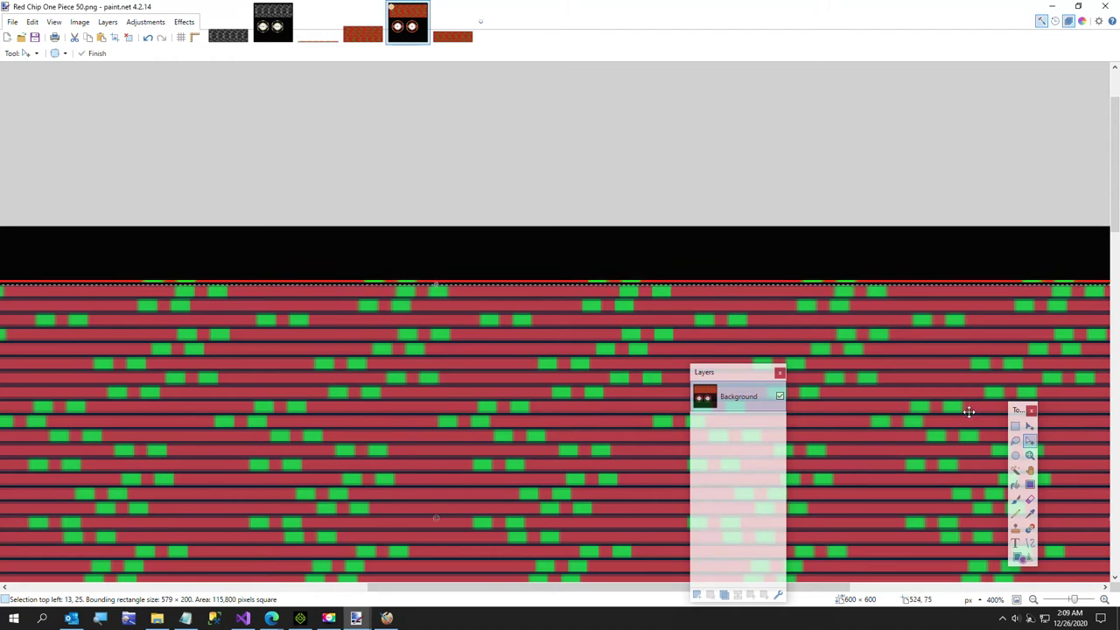
Stretch the selected stripe pixels upward to y = 23, making the block 579 × 202 px and covering the thin line, and deselect
left_click(1030, 425)
left_click_drag(439, 285, 448, 278)
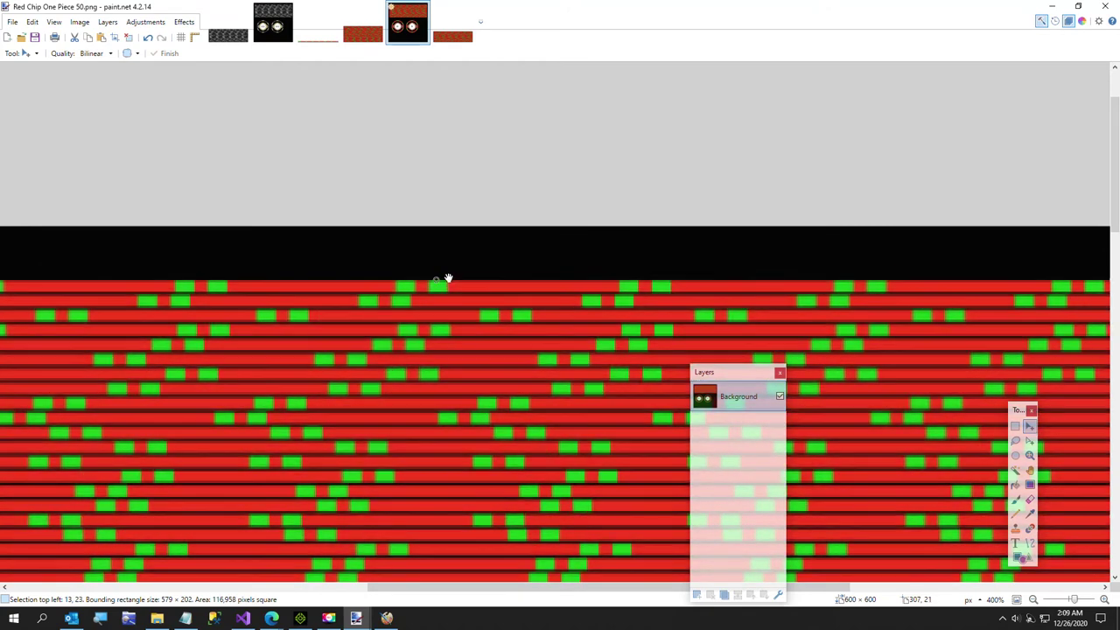
scroll(447, 245, "down", 3, "ctrl")
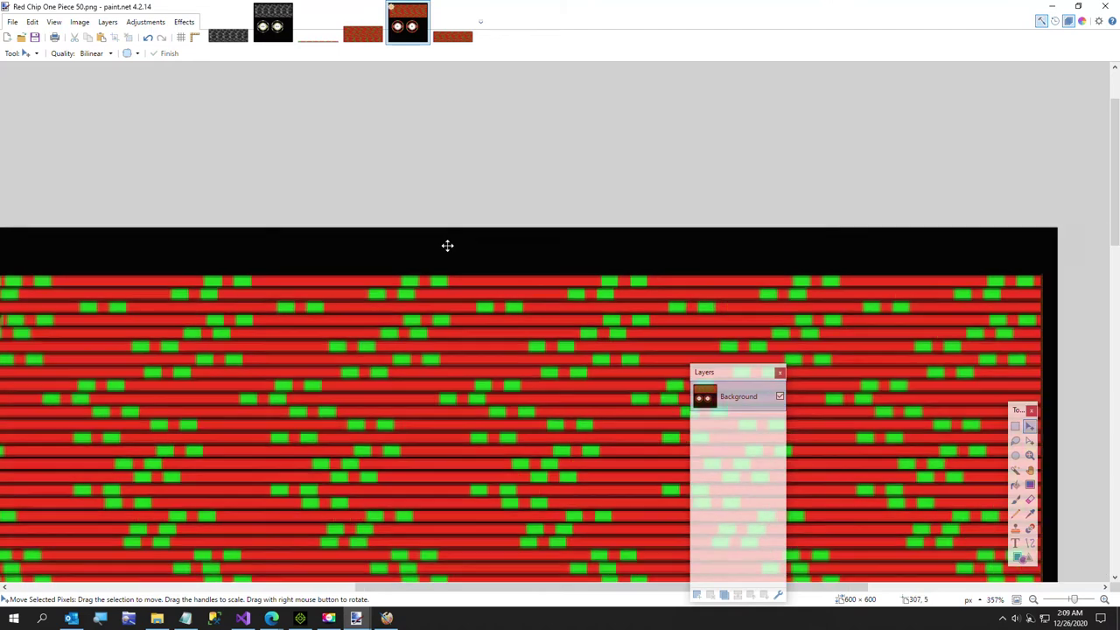
Select the black strip above the stripes and stretch it down over the uppermost stripe row to 590 × 19 px
left_click_drag(475, 588, 354, 588)
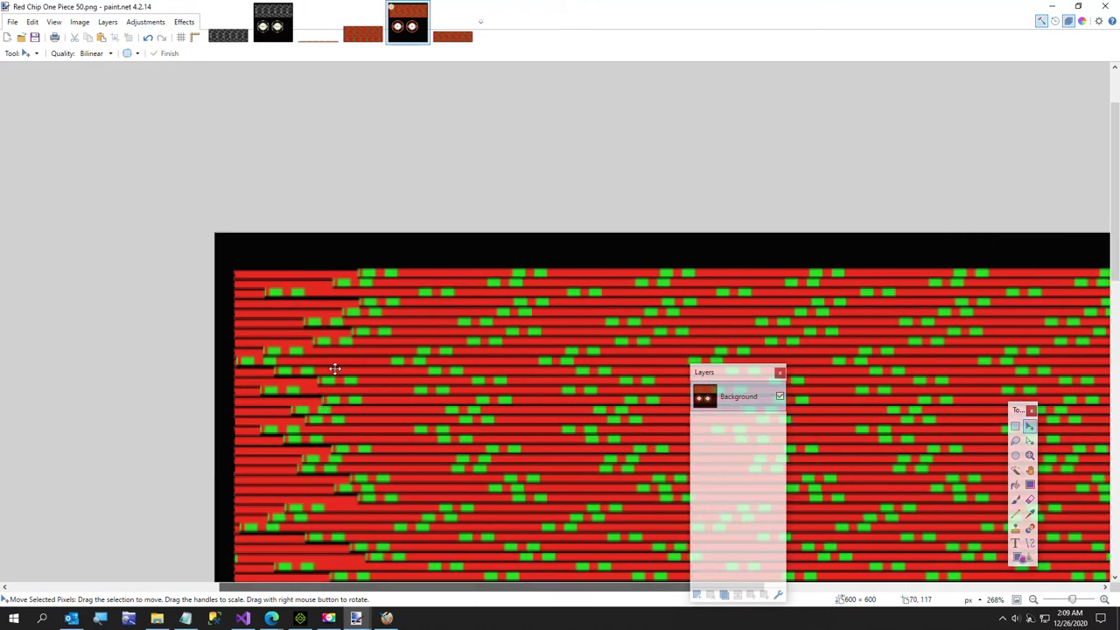
left_click(1016, 426)
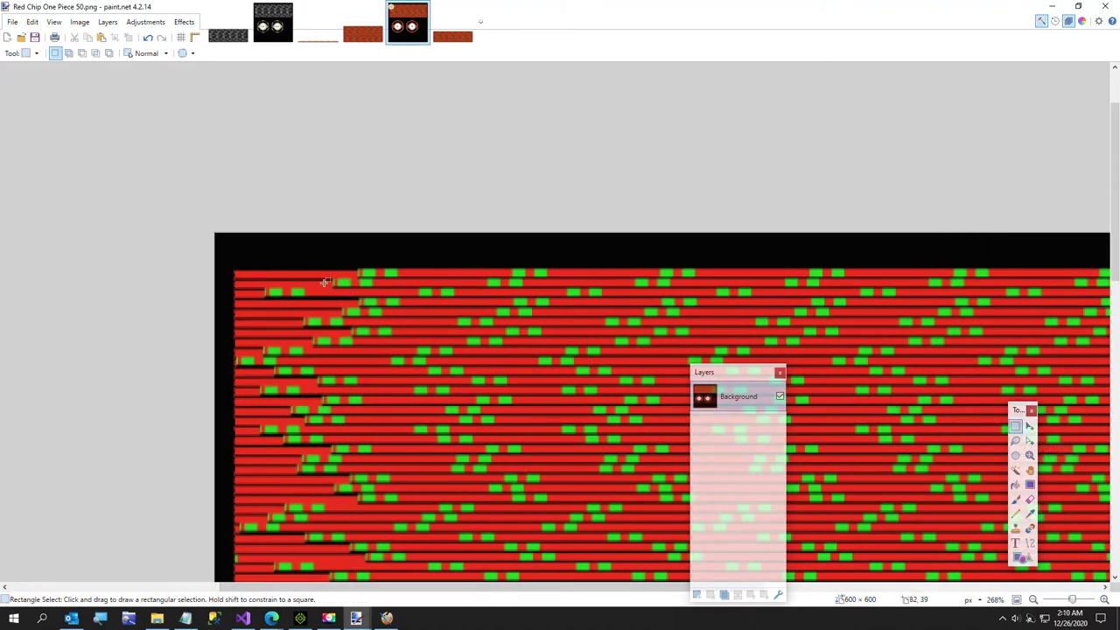
left_click_drag(226, 252, 1097, 265)
key("m")
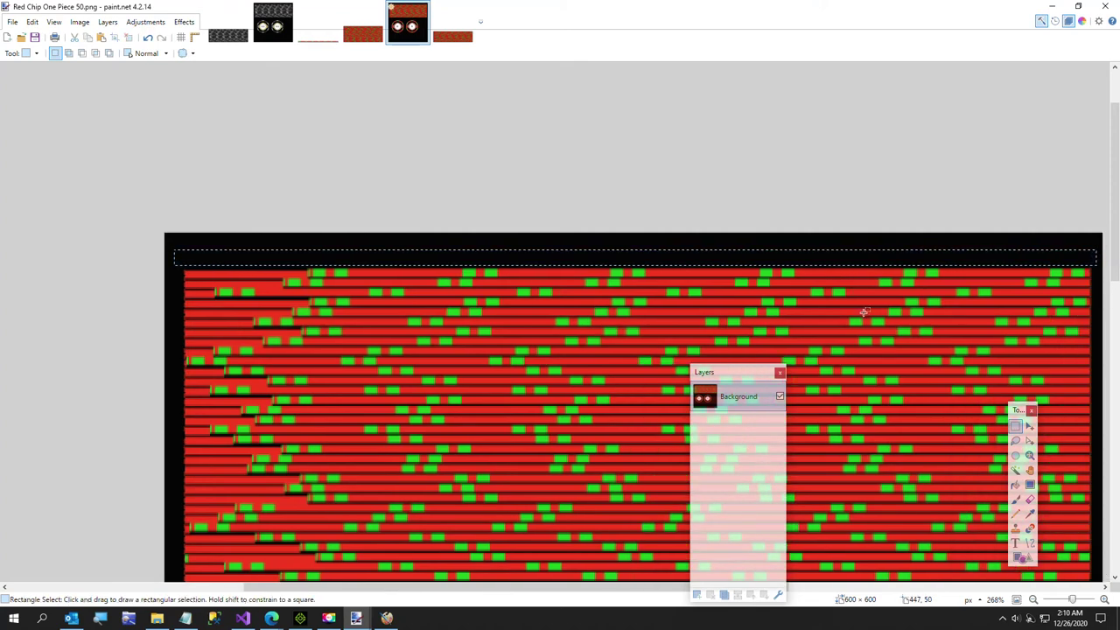
left_click_drag(635, 261, 627, 282)
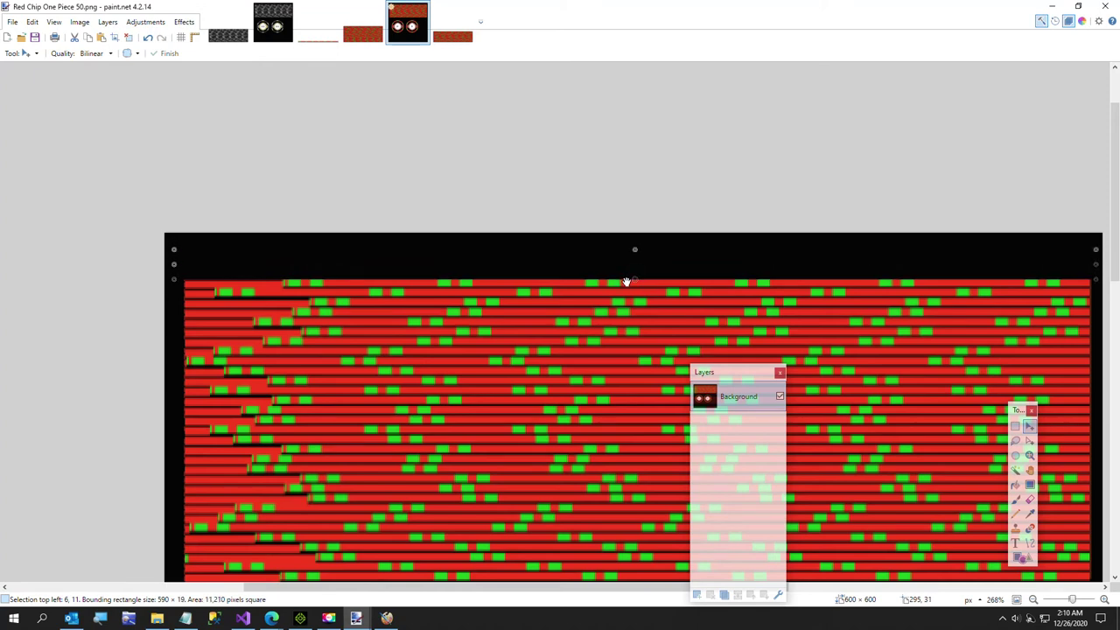
key("Return")
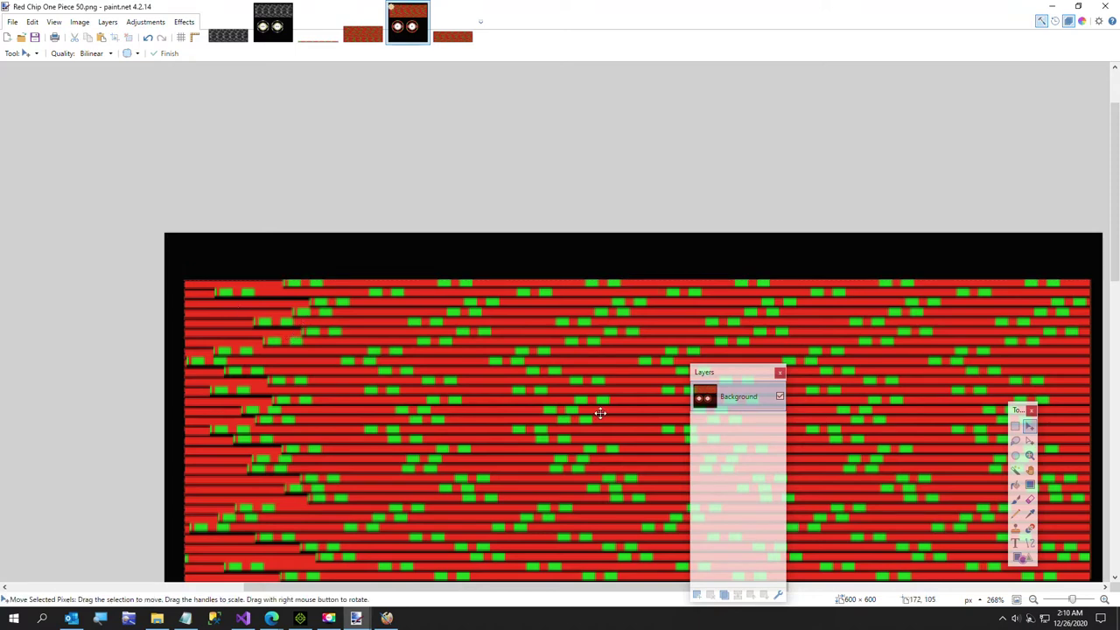
Move an 84 × 5 px plain red stripe segment from the third row's left end to -4, 30 on the uppermost row and deselect
left_click(1015, 426)
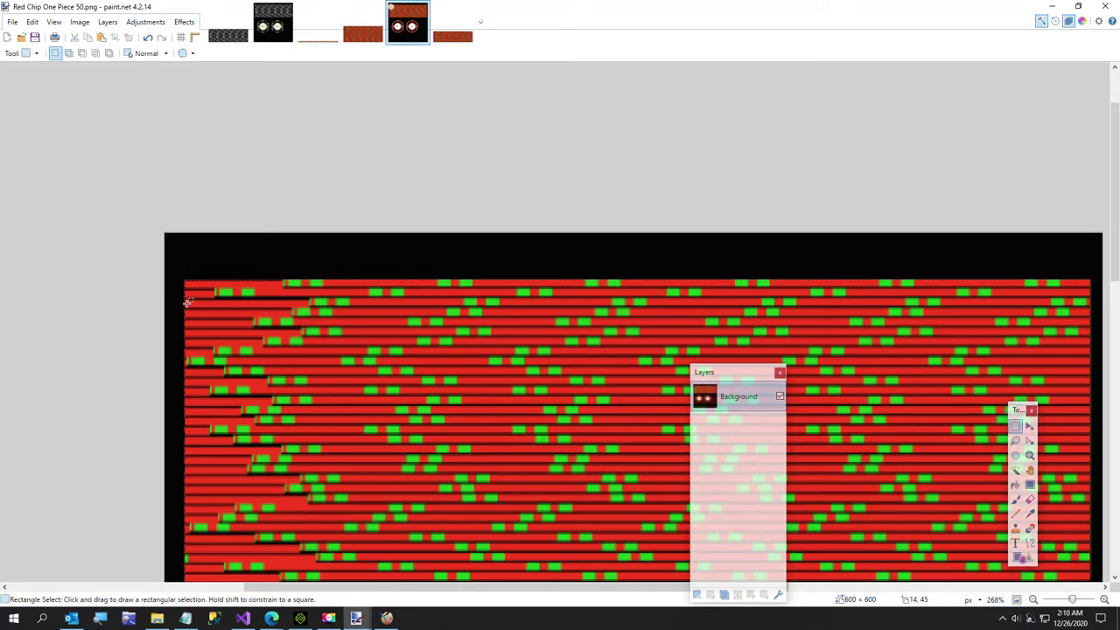
left_click_drag(180, 300, 311, 305)
key("m")
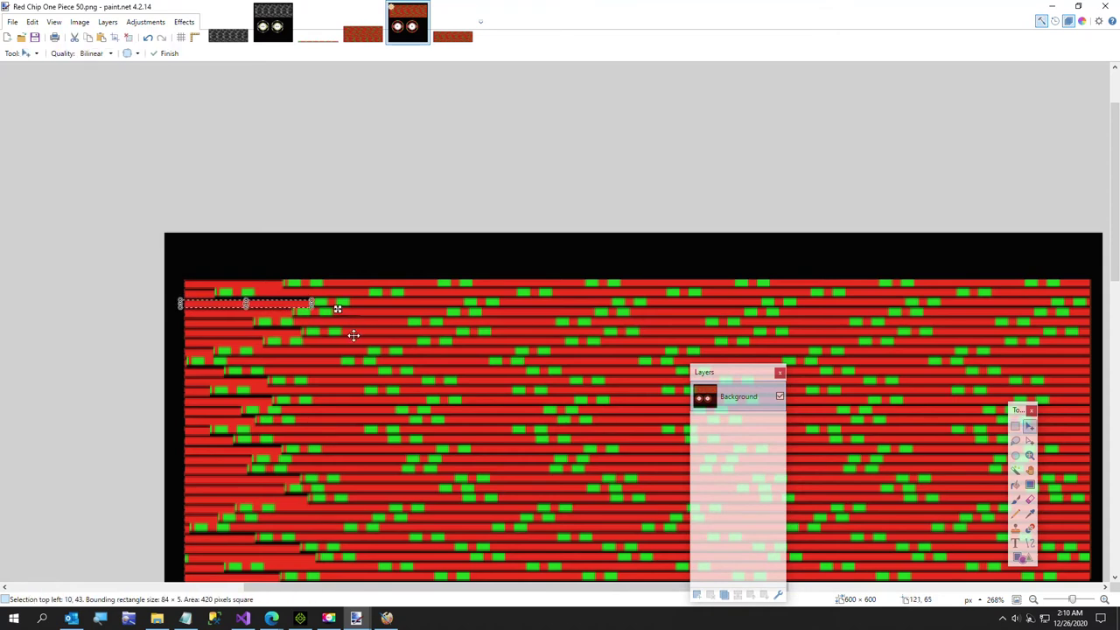
key("Up")
key("Up")
key("Up")
key("Up")
key("Up")
key("Up")
key("Up")
key("Up")
key("Up")
key("Up")
key("Up")
key("Up")
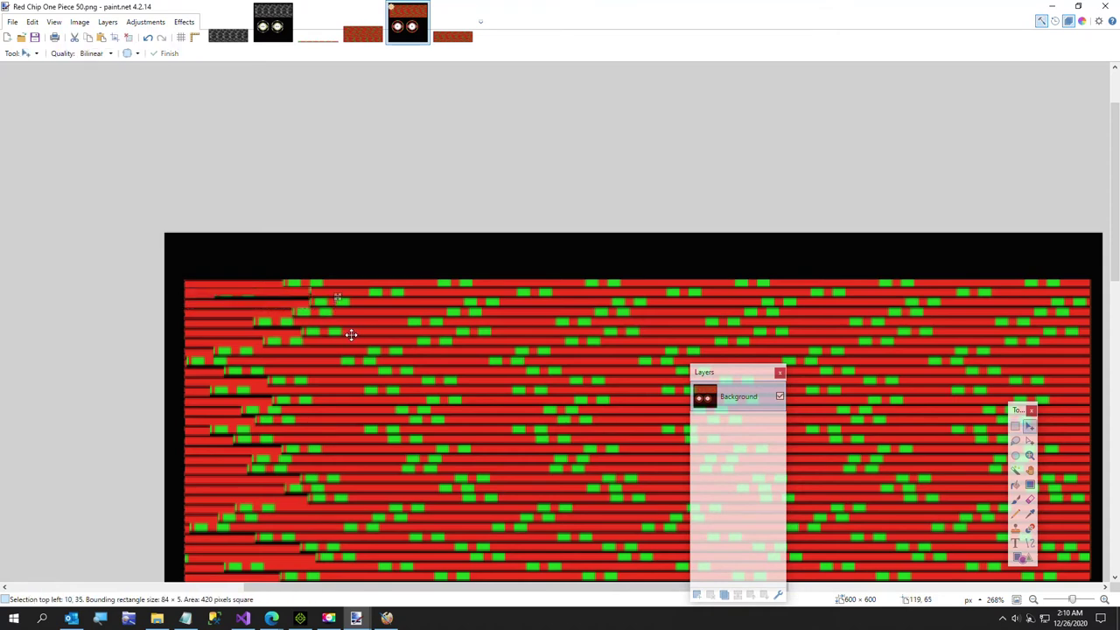
key("Left")
key("Left")
key("Left")
key("Up")
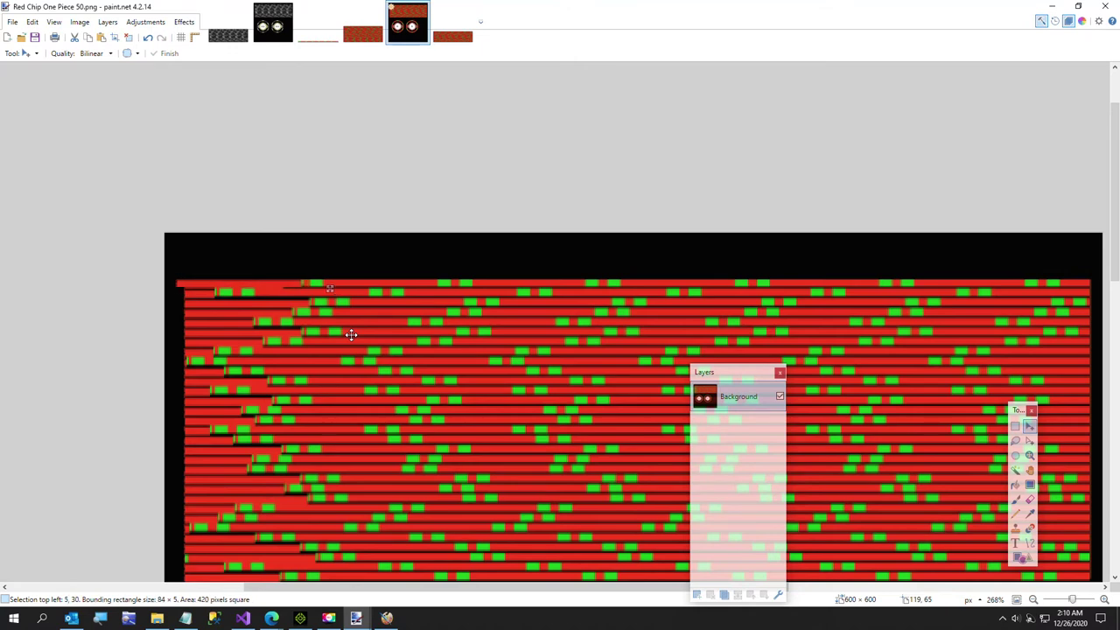
key("Left")
key("Left")
key("Left")
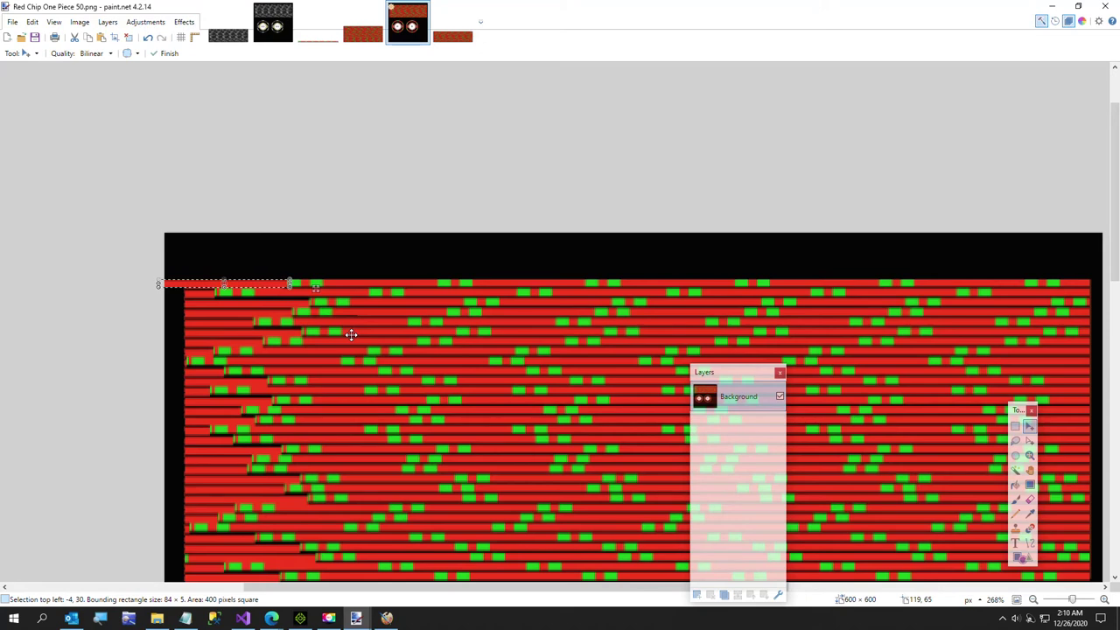
key("ctrl+d")
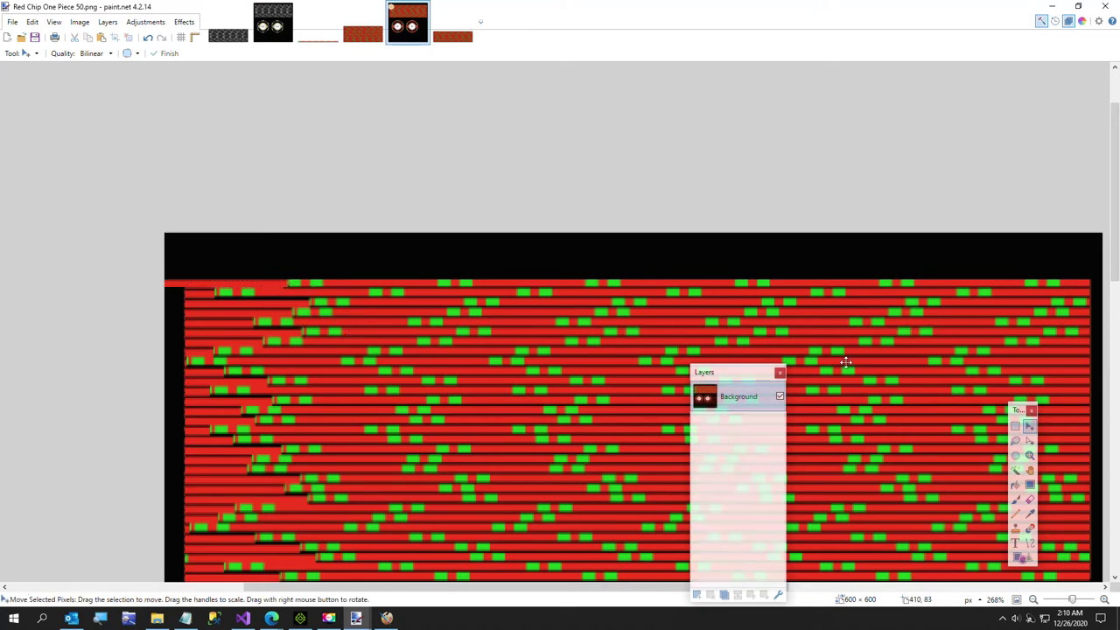
Move a 12 × 21 px piece of the black left margin up to 0, 24 to cover the red overhang, and deselect
left_click(1015, 426)
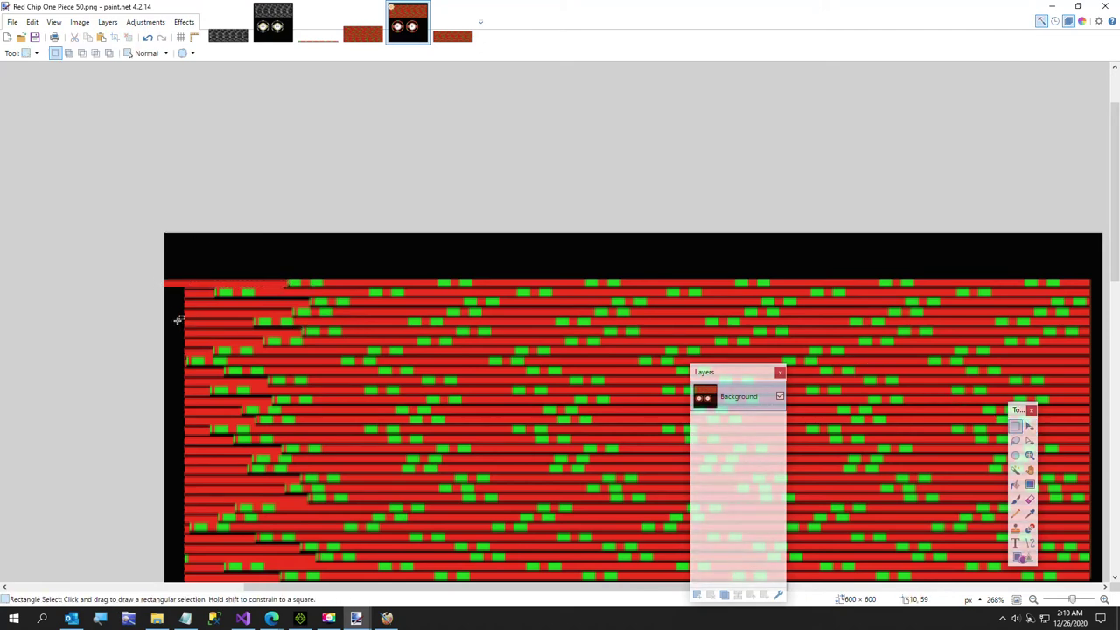
left_click_drag(156, 301, 187, 322)
key("m")
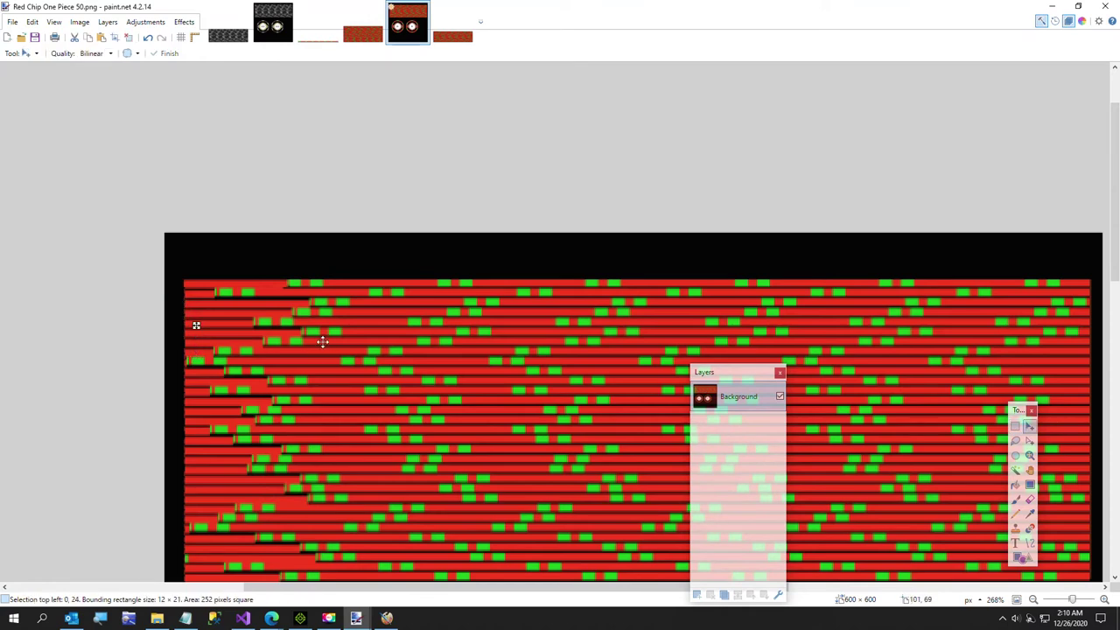
key("ctrl+d")
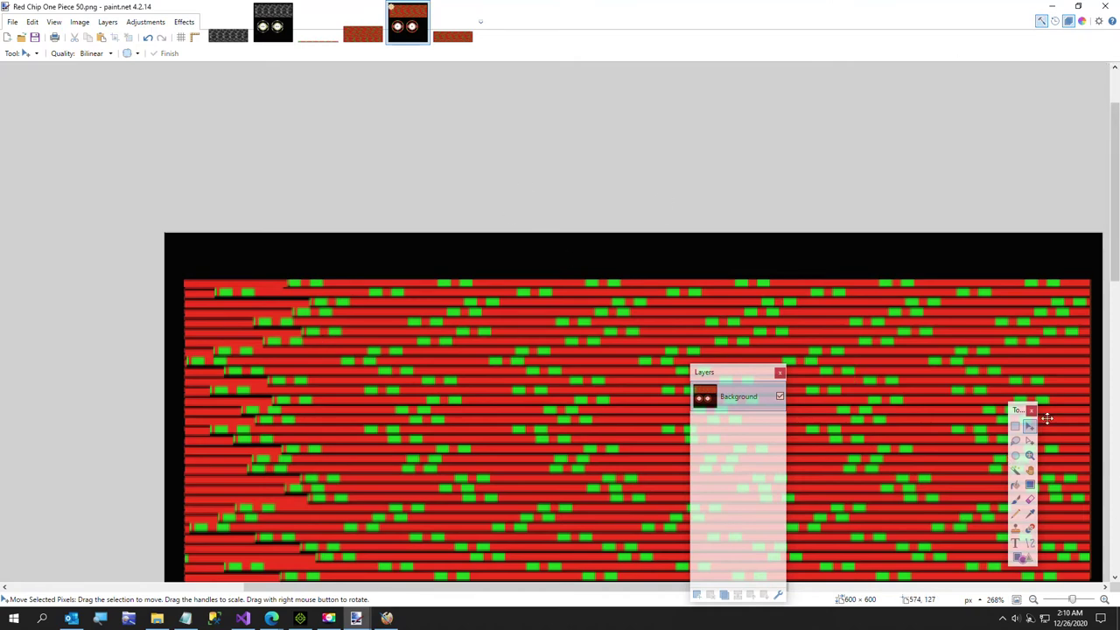
left_click(1015, 426)
left_click_drag(212, 287, 271, 296)
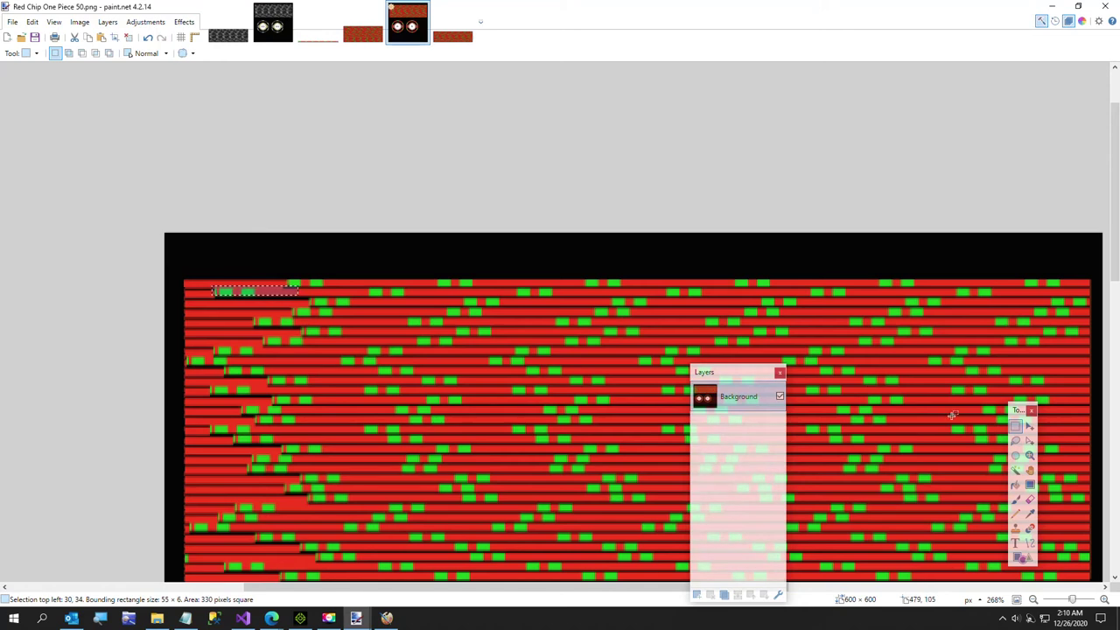
left_click(1029, 441)
left_click_drag(257, 288, 254, 290)
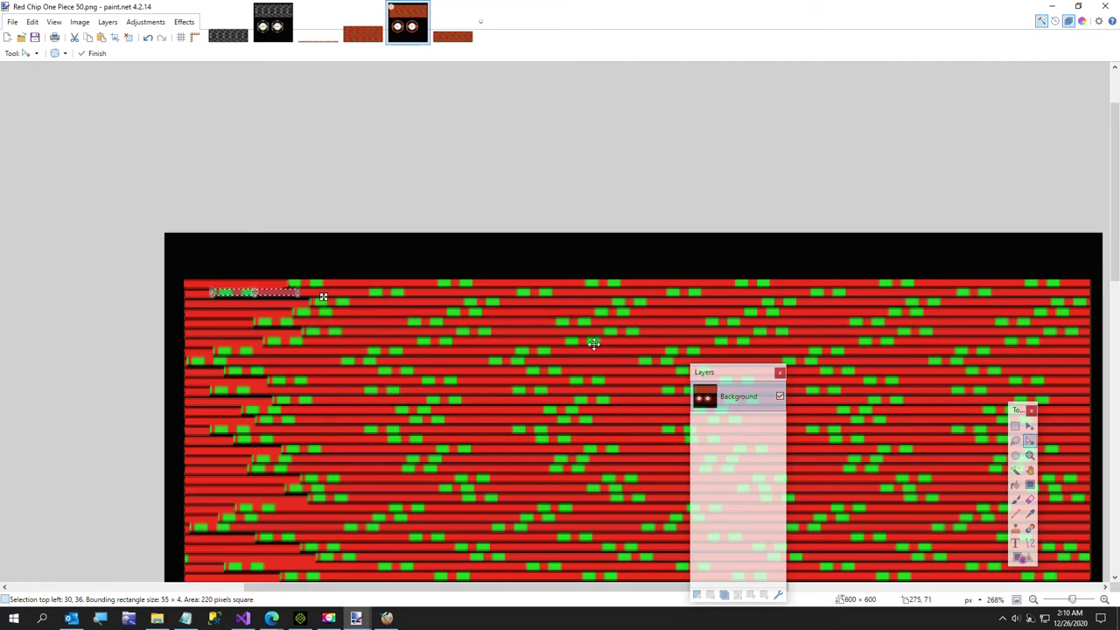
left_click(1015, 426)
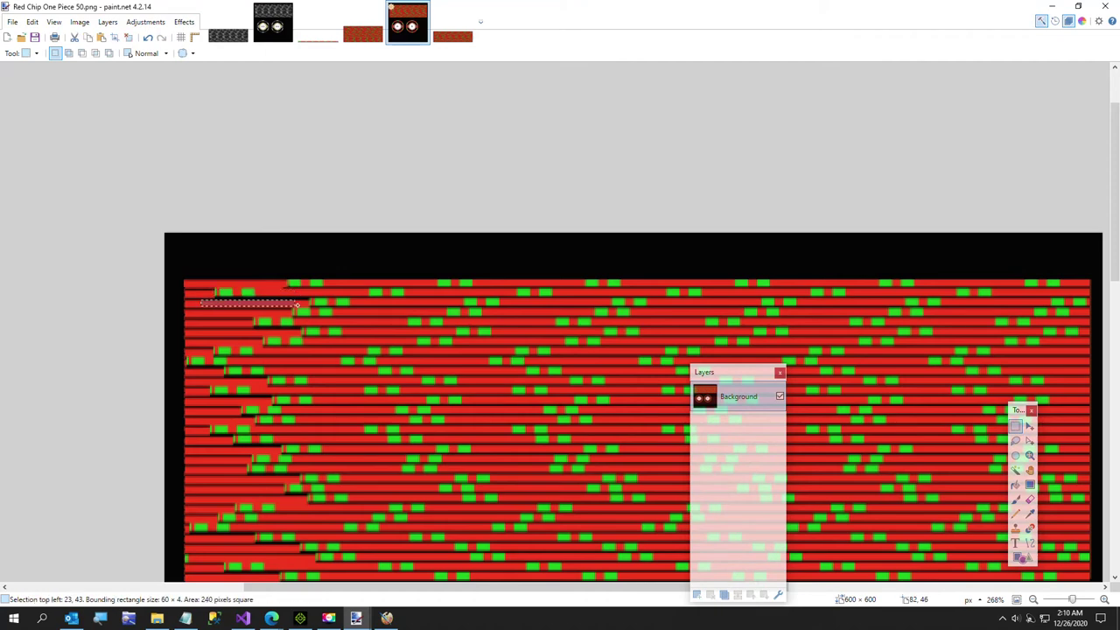
left_click_drag(275, 309, 279, 312)
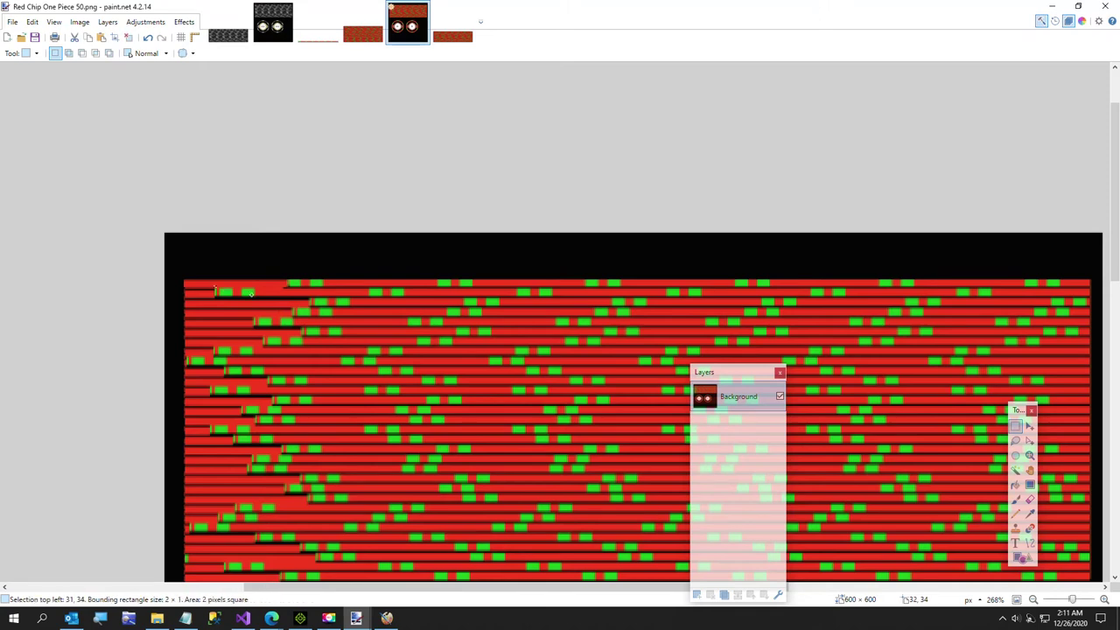
left_click(180, 237)
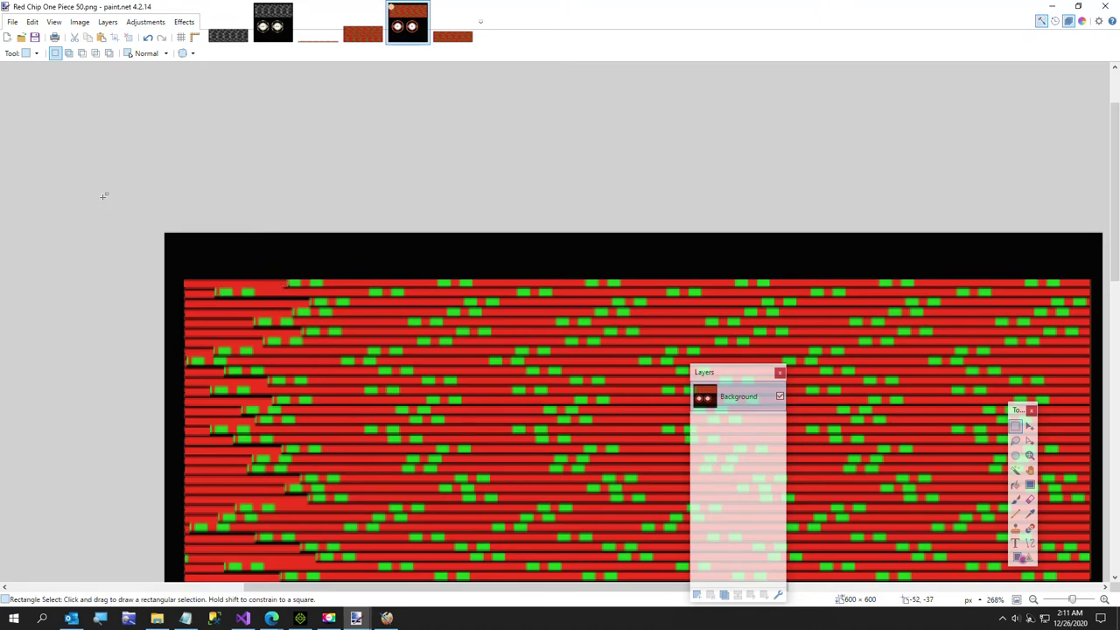
Save a copy of the image in the Chips folder as Red Chip One Piece 32.png with the default PNG settings
scroll(92, 188, "down", 1, "ctrl")
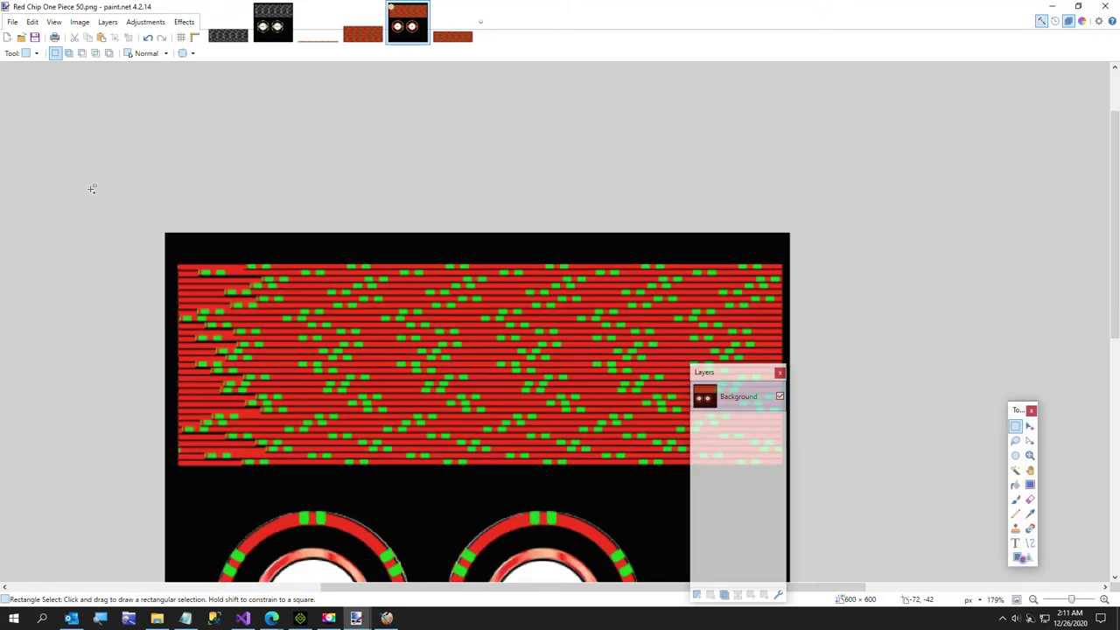
left_click(13, 22)
left_click(44, 111)
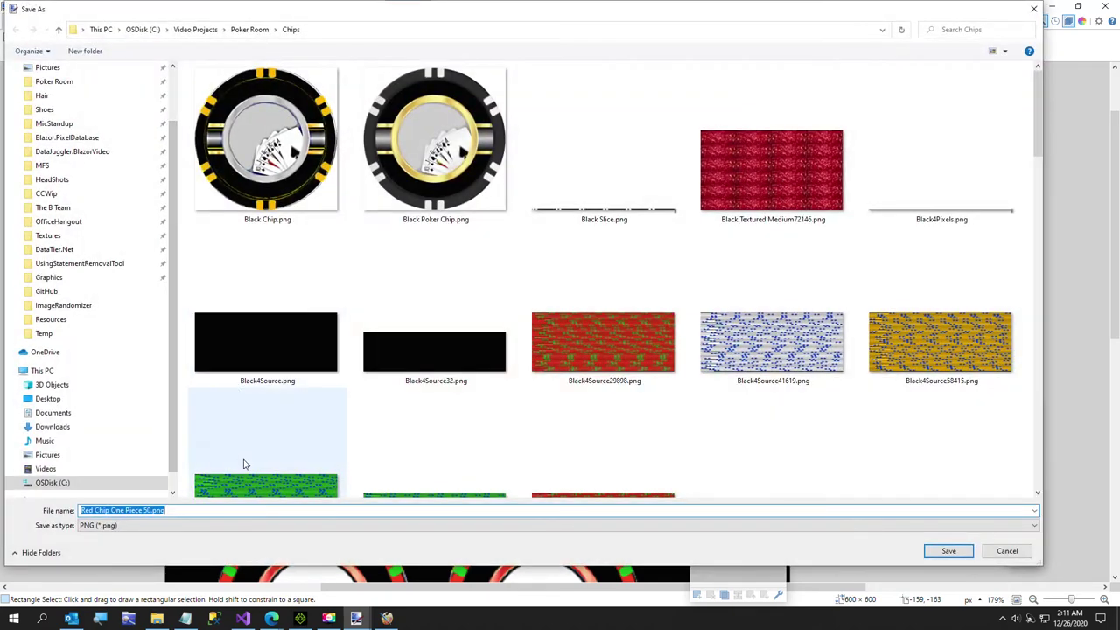
left_click(188, 525)
left_click(185, 526)
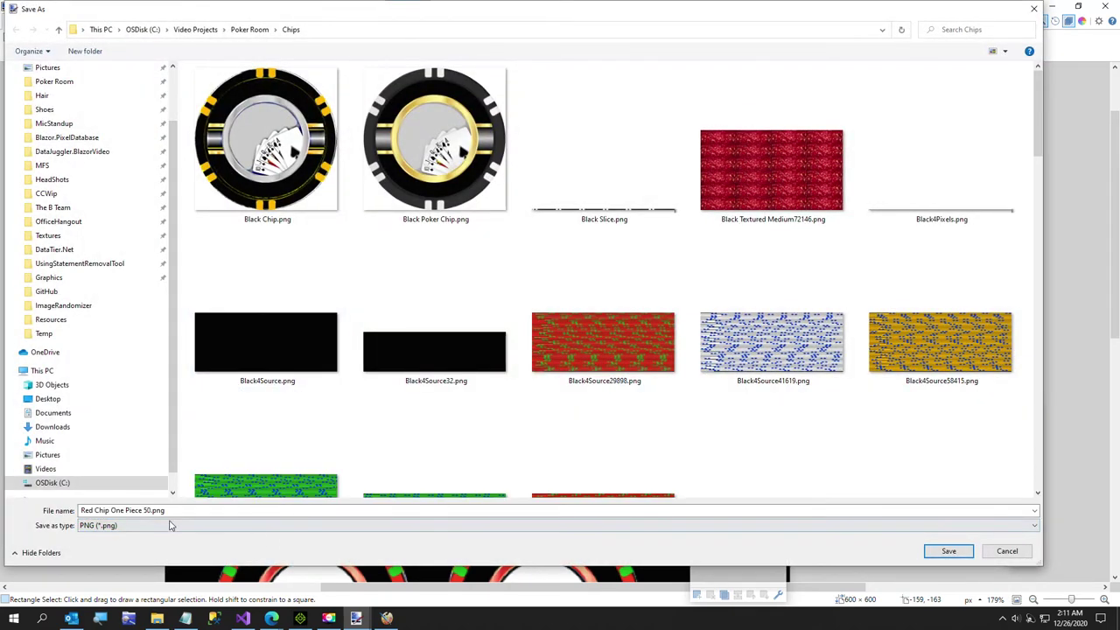
left_click(177, 511)
left_click(185, 508)
key("BackSpace")
key("BackSpace")
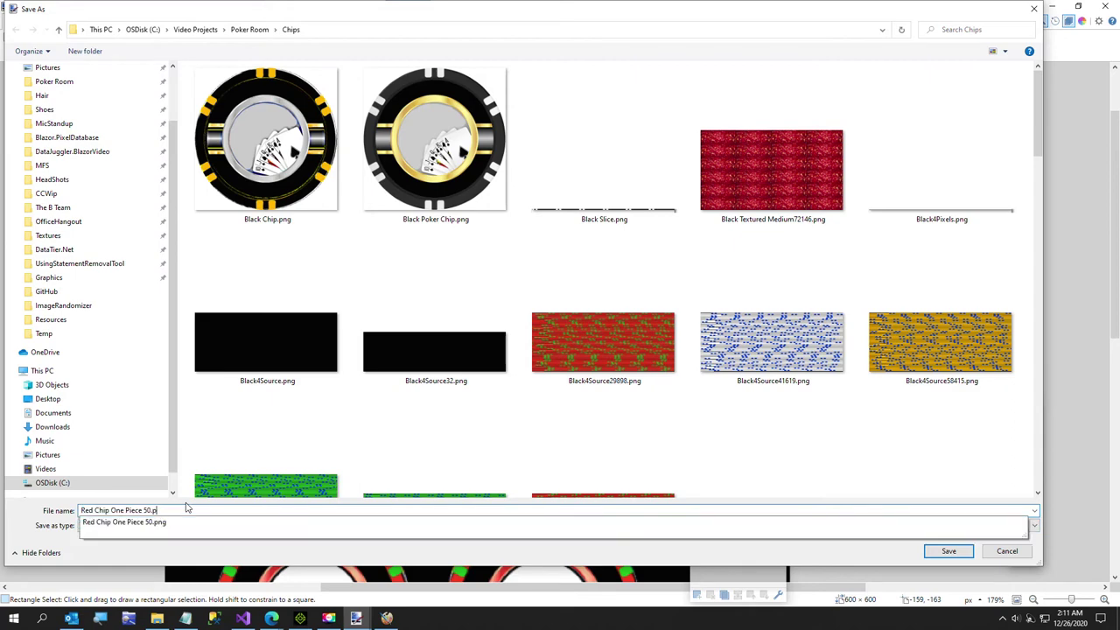
key("Return")
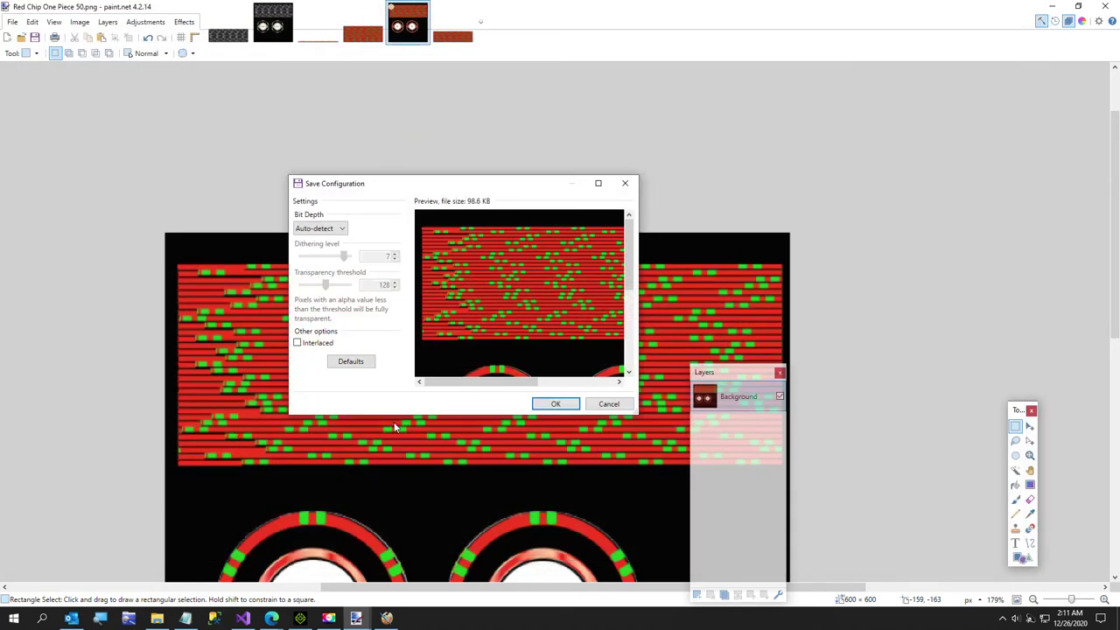
left_click(557, 405)
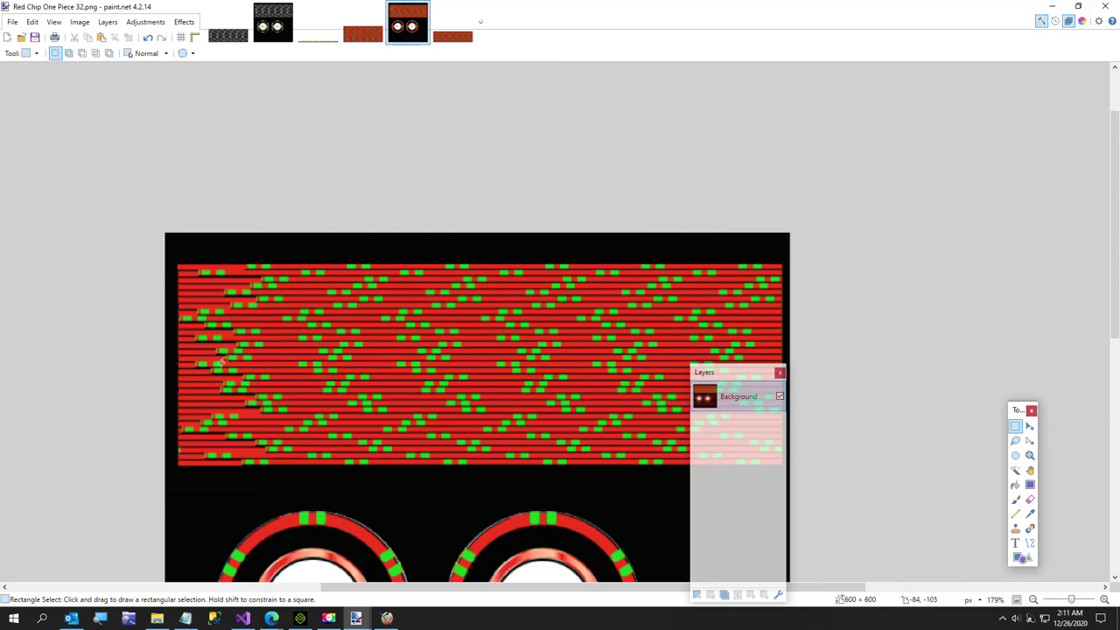
Switch to iClone, load Red Chip One Piece 32.png as a unique Base Color texture on the selected red chip stack, and inspect it up close
left_click(301, 620)
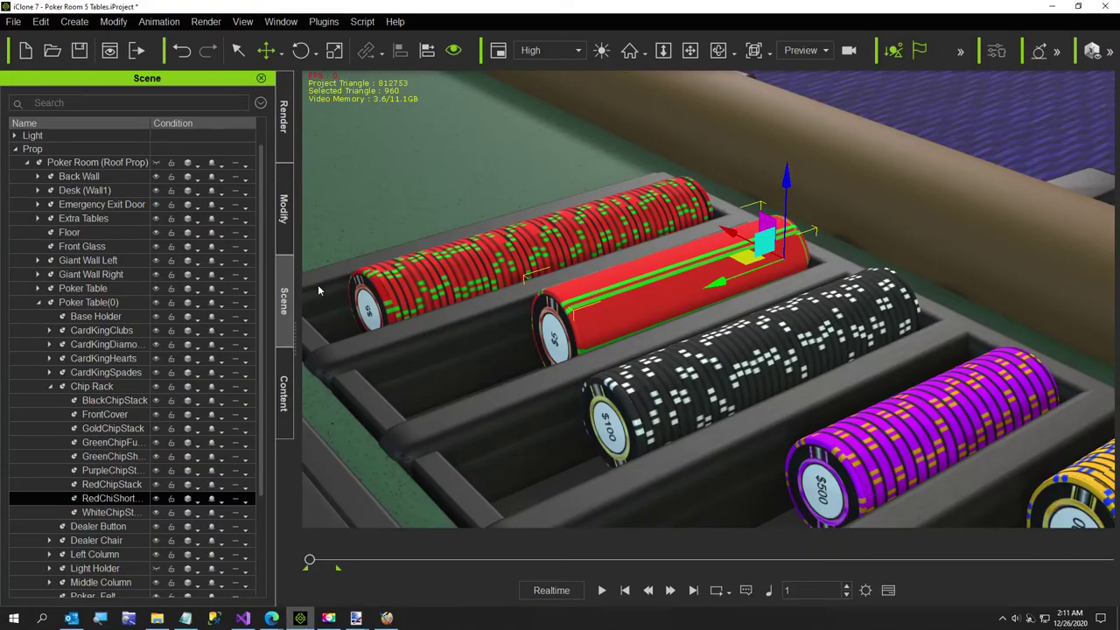
left_click(284, 208)
double_click(87, 282)
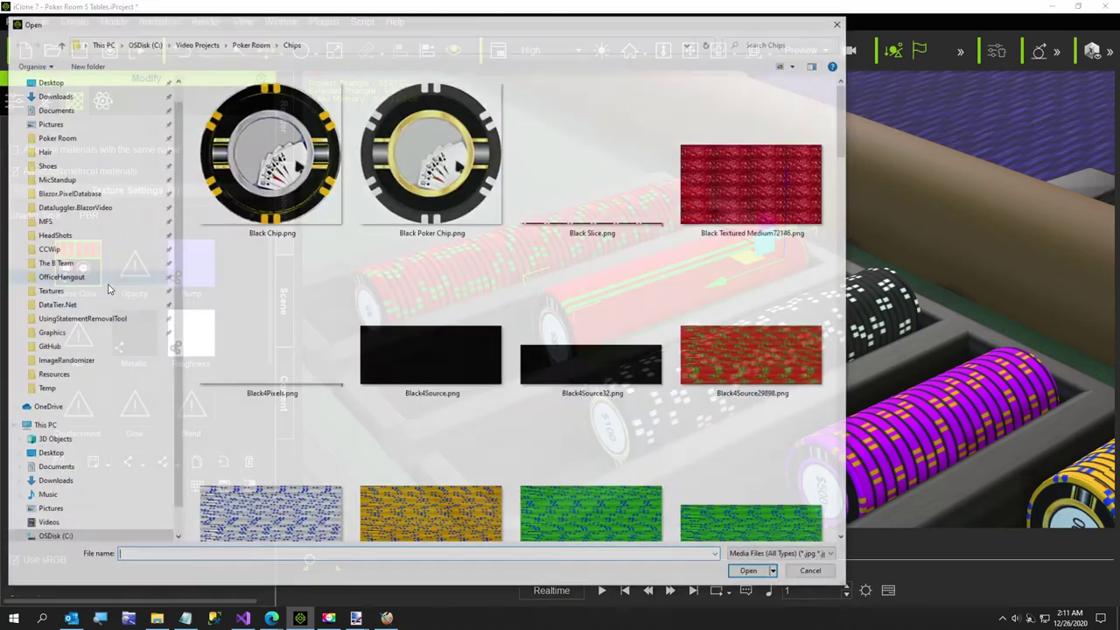
scroll(593, 250, "down", 8)
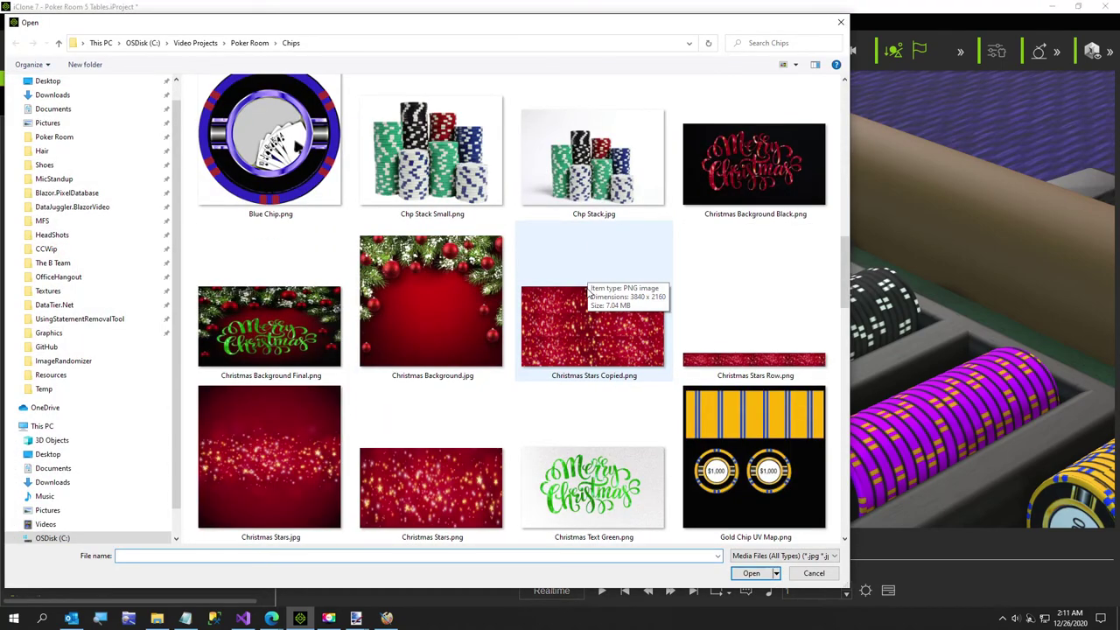
scroll(587, 294, "down", 2)
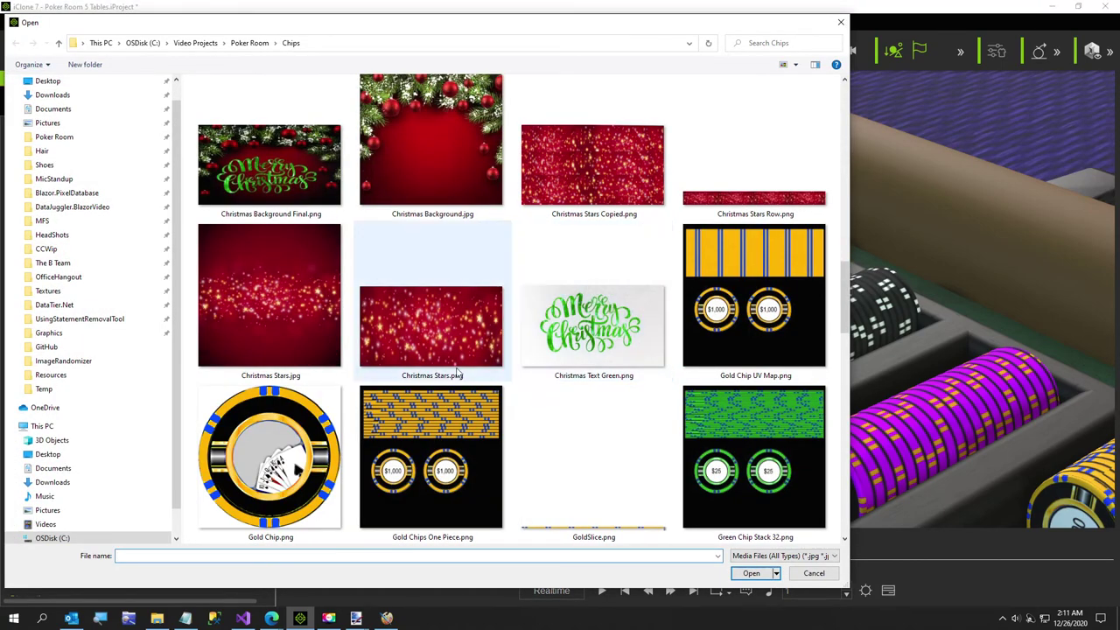
scroll(448, 385, "down", 6)
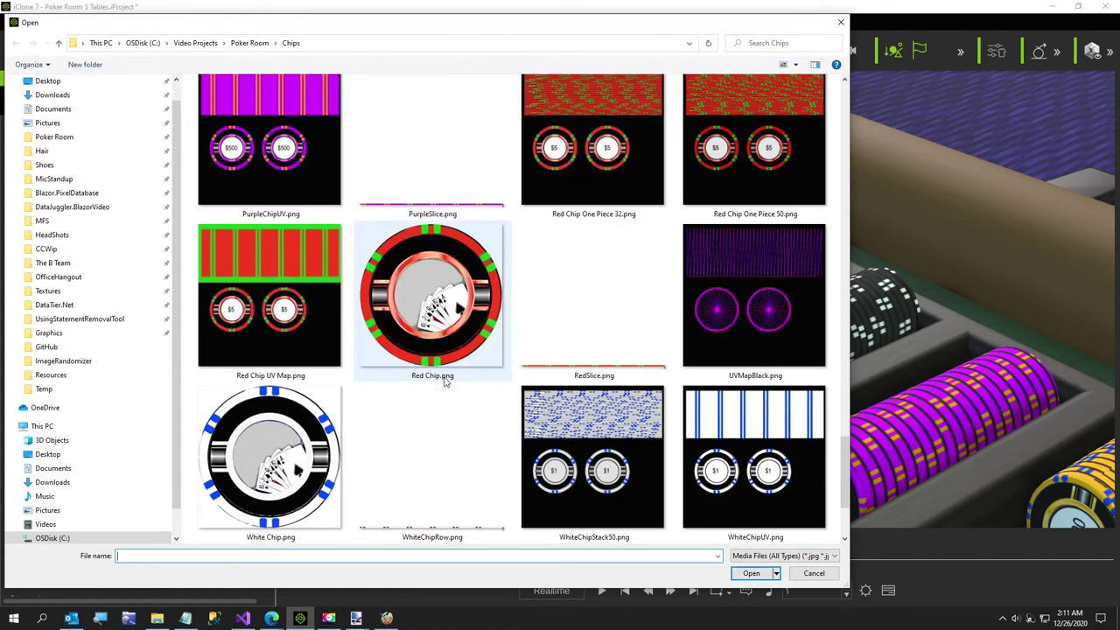
double_click(577, 157)
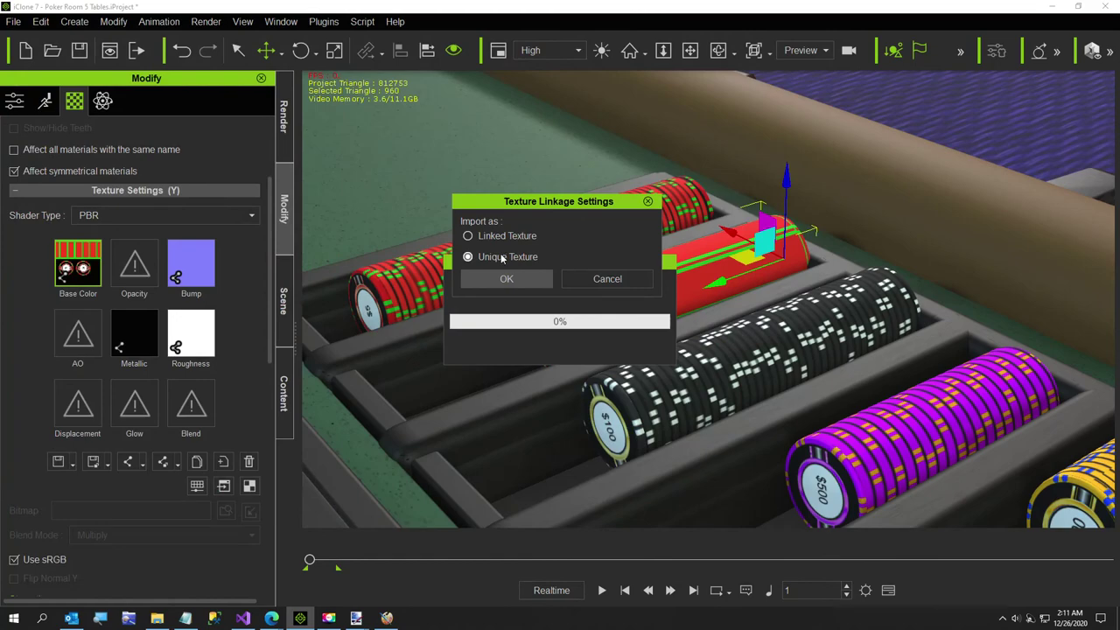
left_click(503, 278)
right_click_drag(495, 287, 464, 341)
scroll(586, 325, "up", 5)
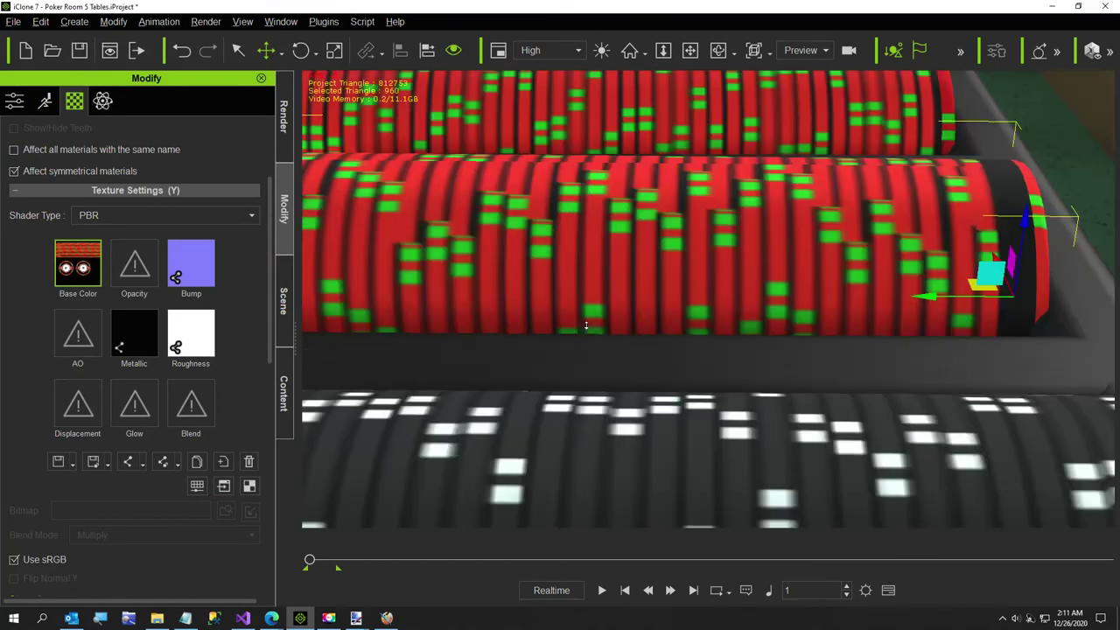
right_click_drag(741, 307, 802, 323)
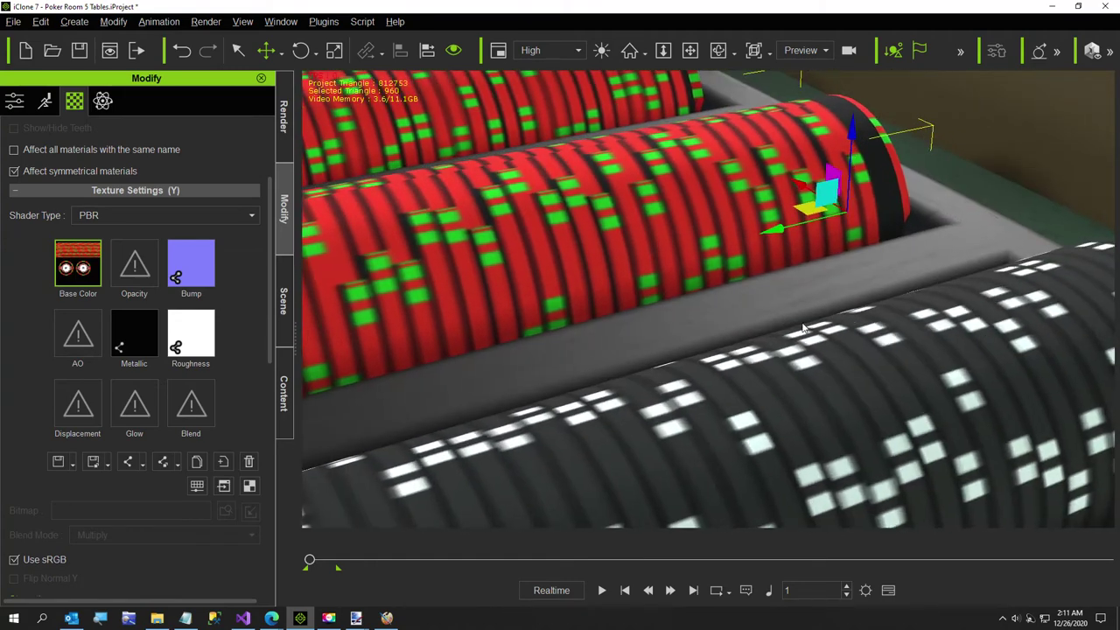
Switch to paint.net, open UVMapBlack.png from the Chips folder to view it, and close it again
left_click(354, 618)
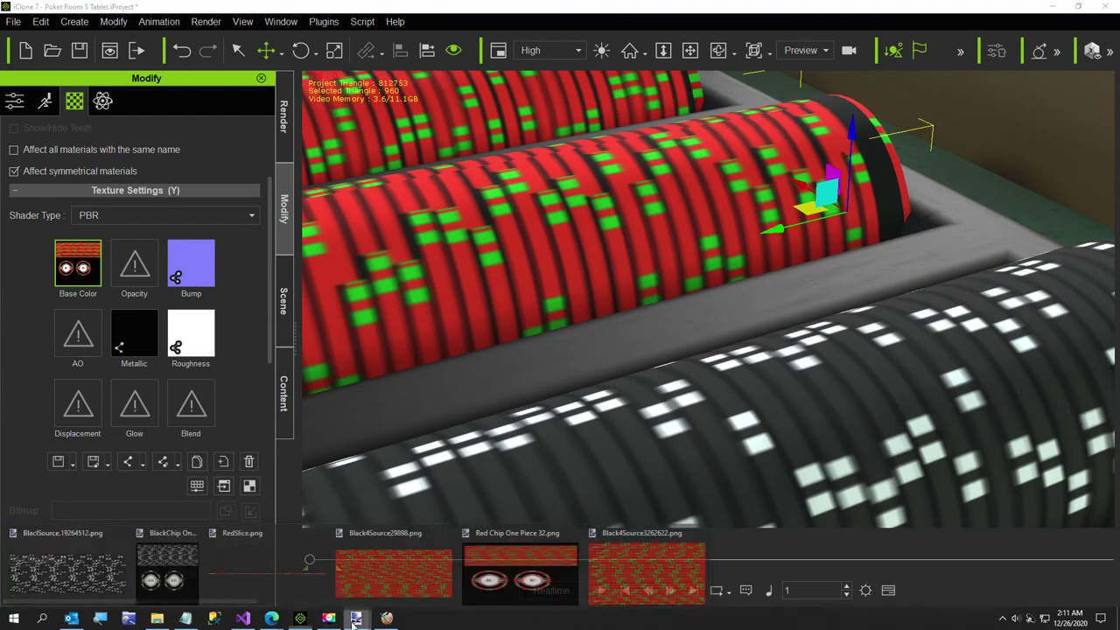
left_click(521, 565)
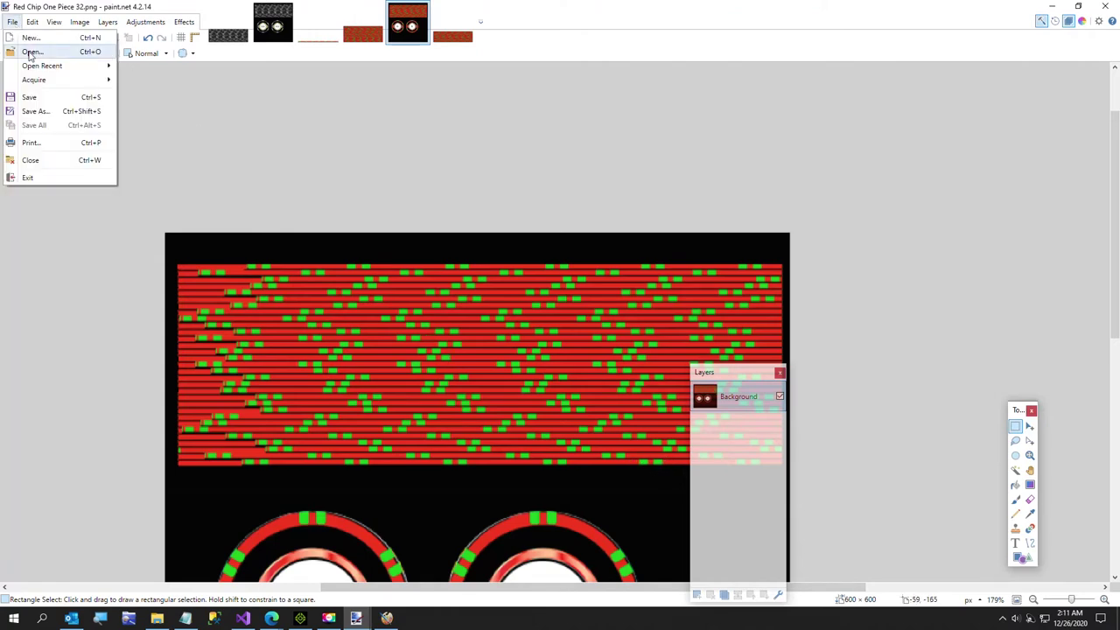
left_click(31, 53)
scroll(737, 289, "down", 10)
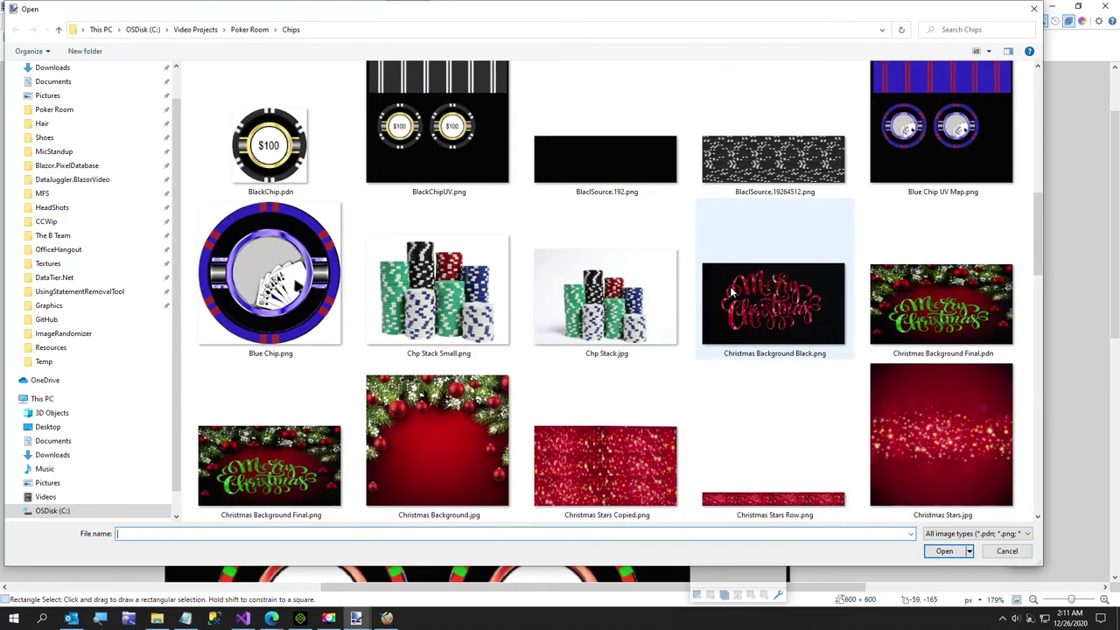
scroll(715, 289, "down", 8)
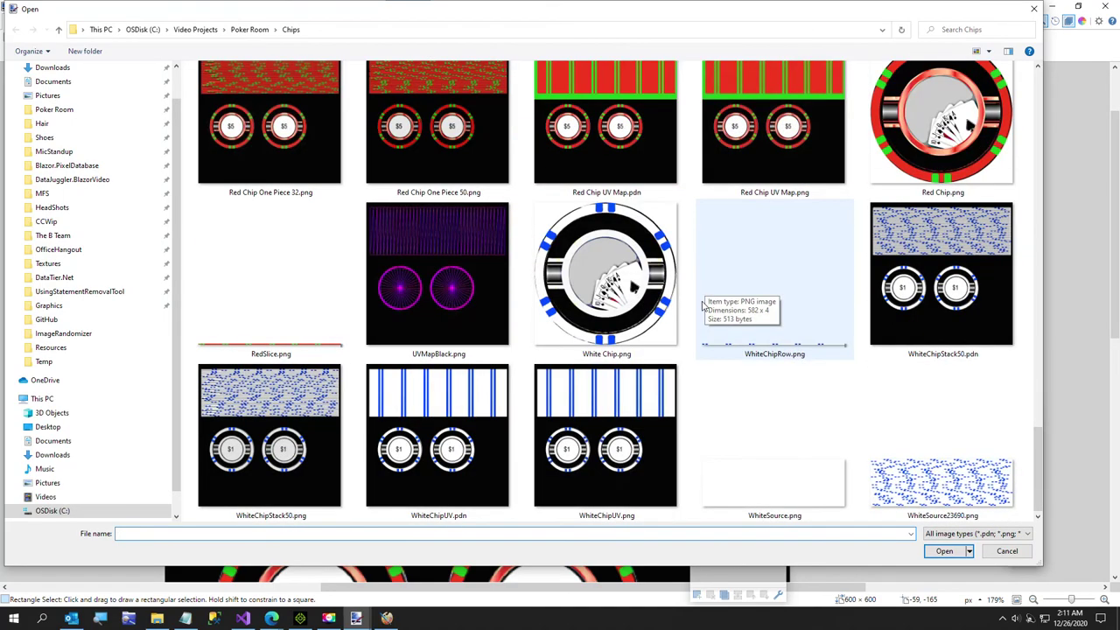
double_click(452, 288)
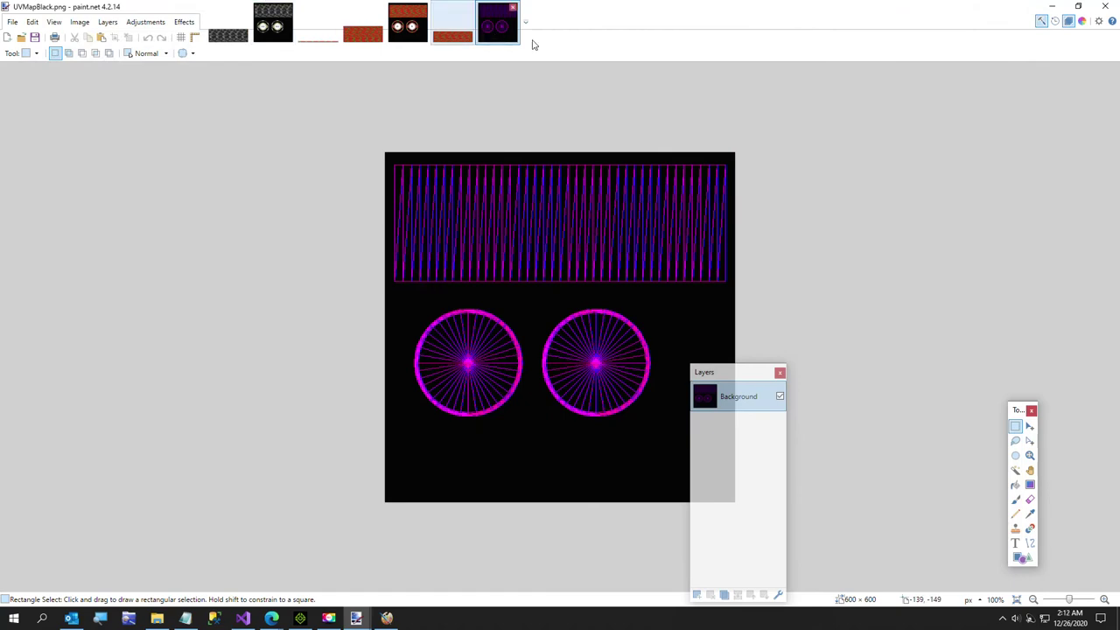
left_click(512, 10)
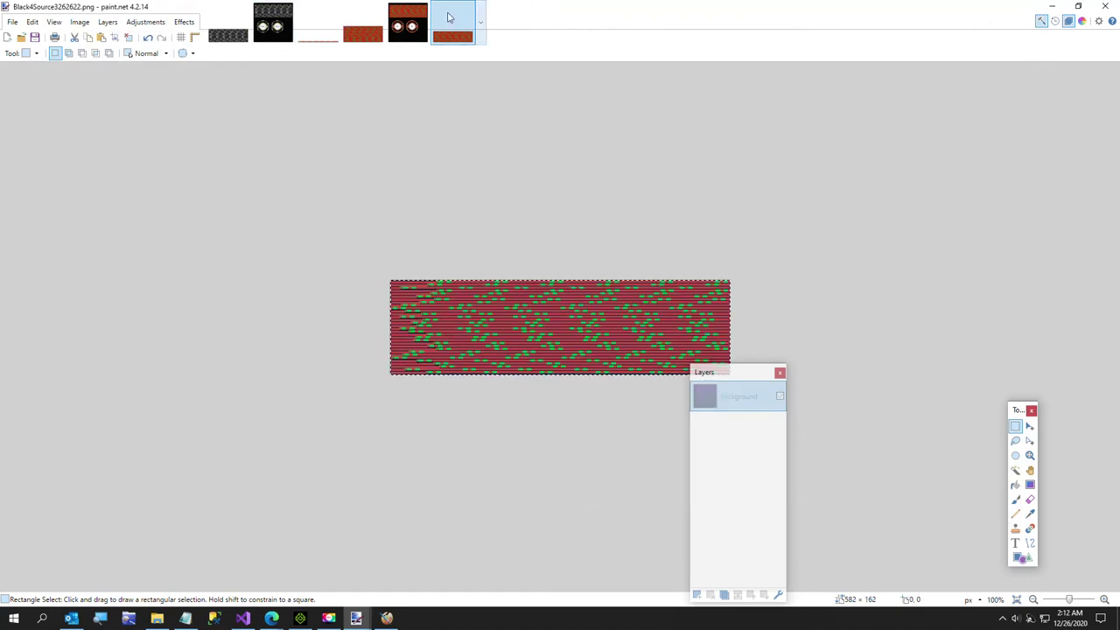
Look through the image files in the Chips folder for another version of the UV map, and leave without opening any
left_click(13, 22)
left_click(21, 50)
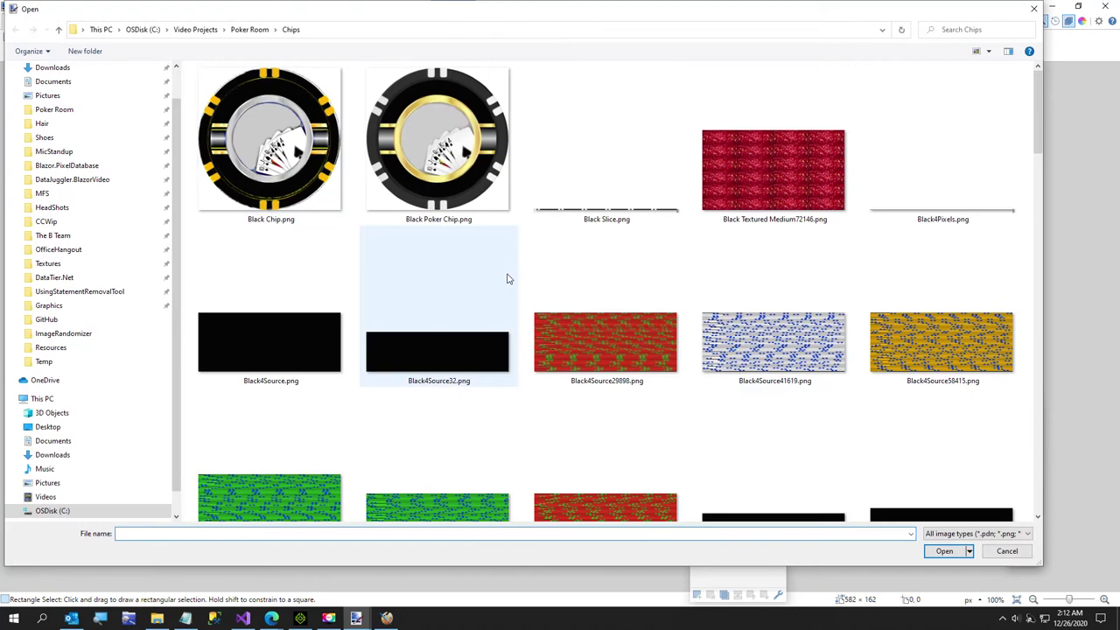
scroll(507, 280, "down", 5)
scroll(521, 313, "down", 10)
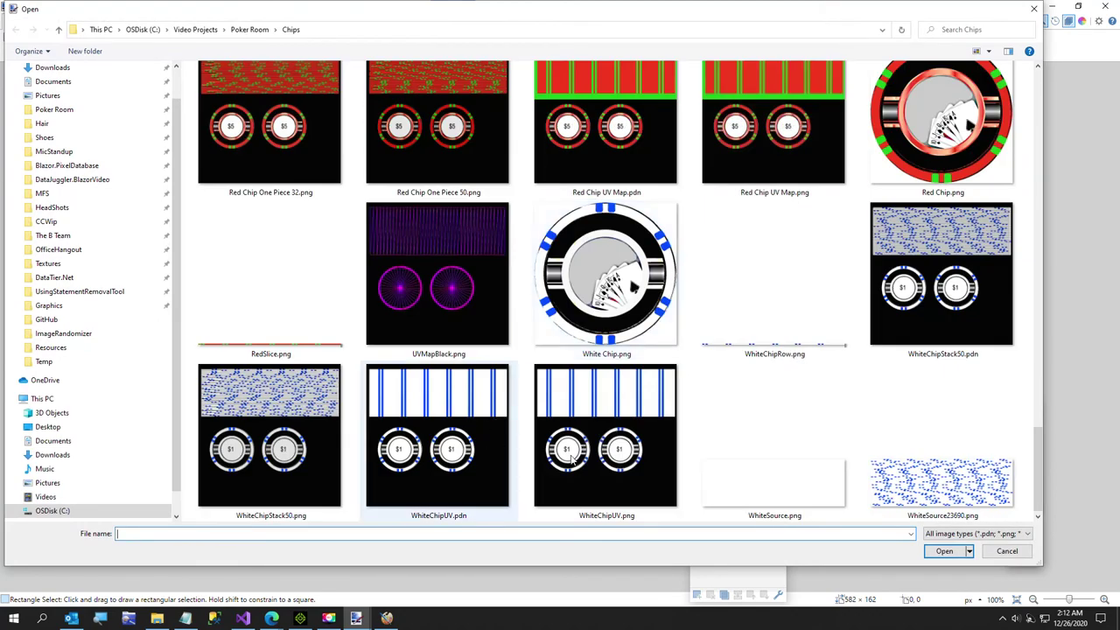
scroll(779, 472, "up", 4)
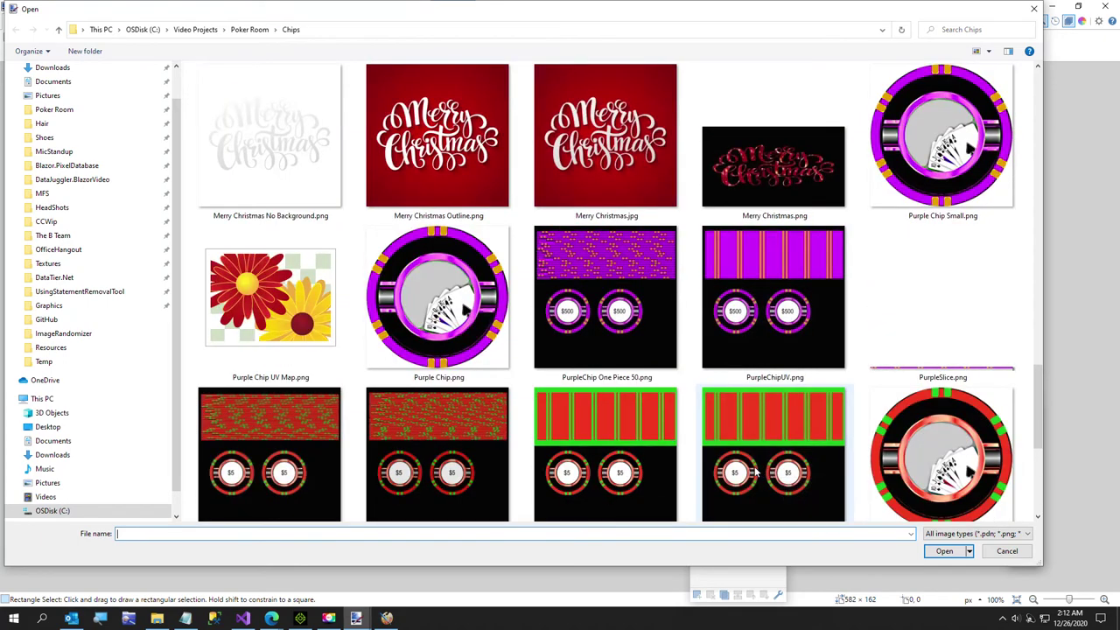
scroll(758, 472, "up", 2)
scroll(757, 471, "up", 2)
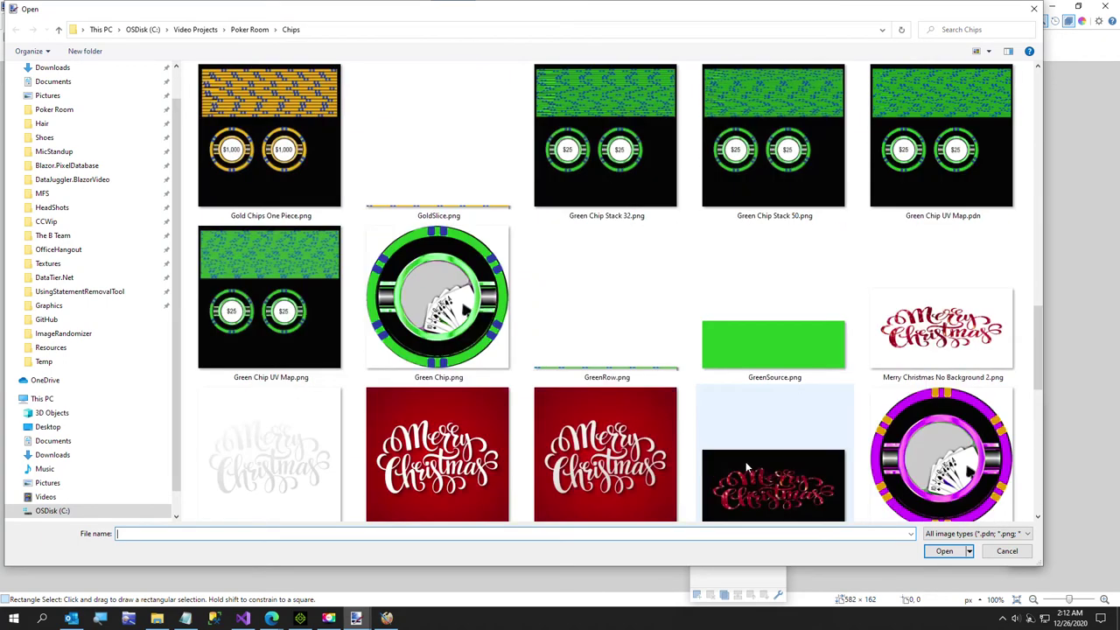
scroll(746, 469, "up", 4)
scroll(742, 468, "up", 2)
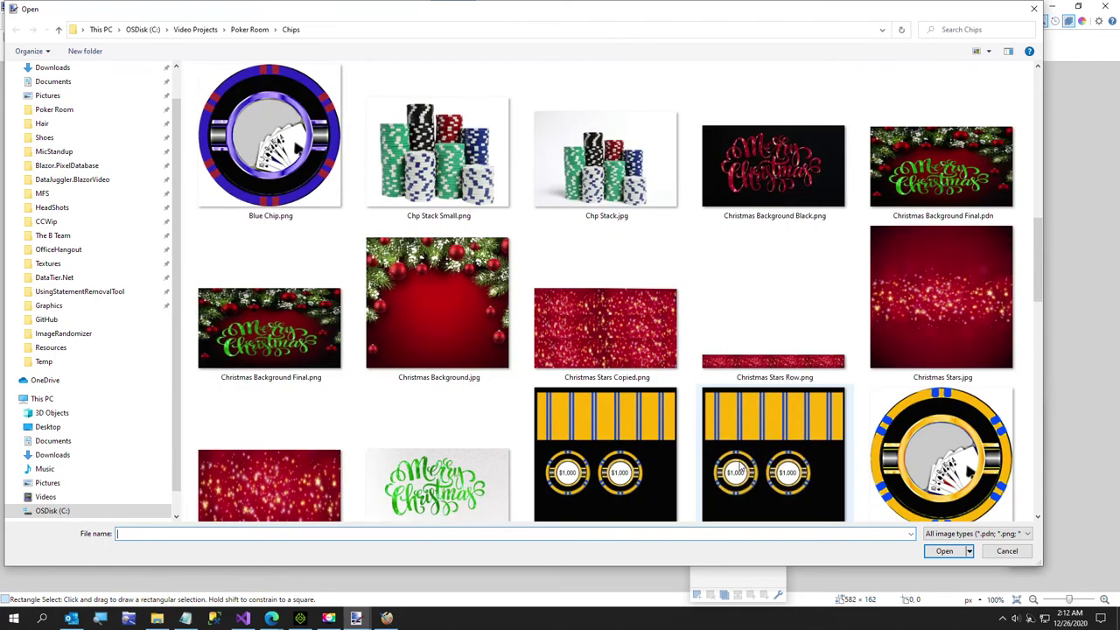
scroll(728, 427, "up", 2)
scroll(724, 427, "up", 3)
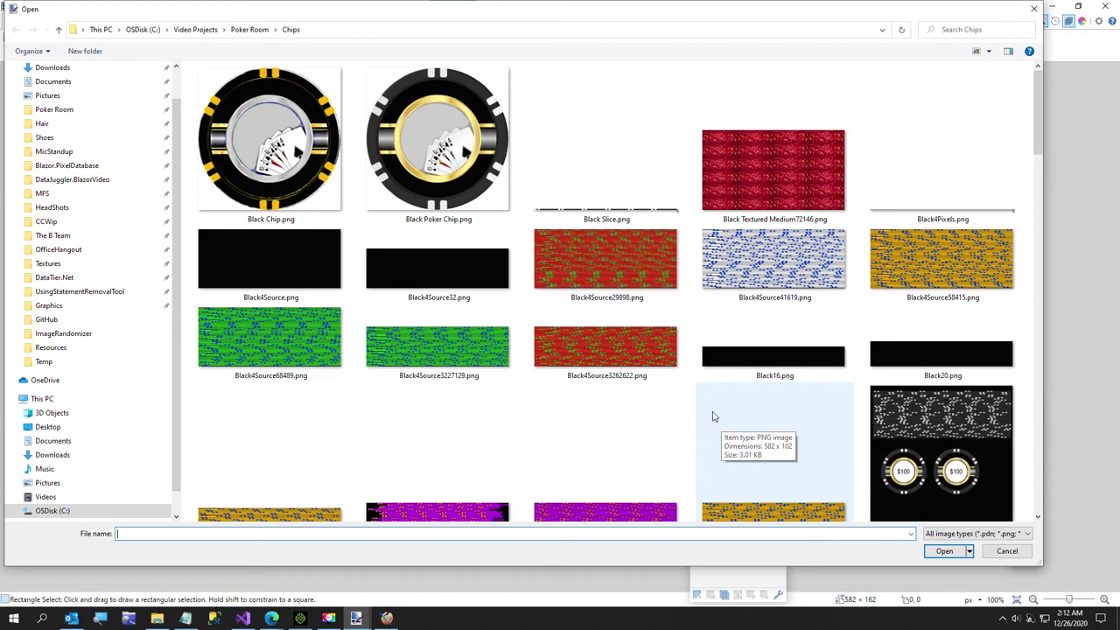
scroll(709, 401, "down", 2)
scroll(706, 400, "down", 2)
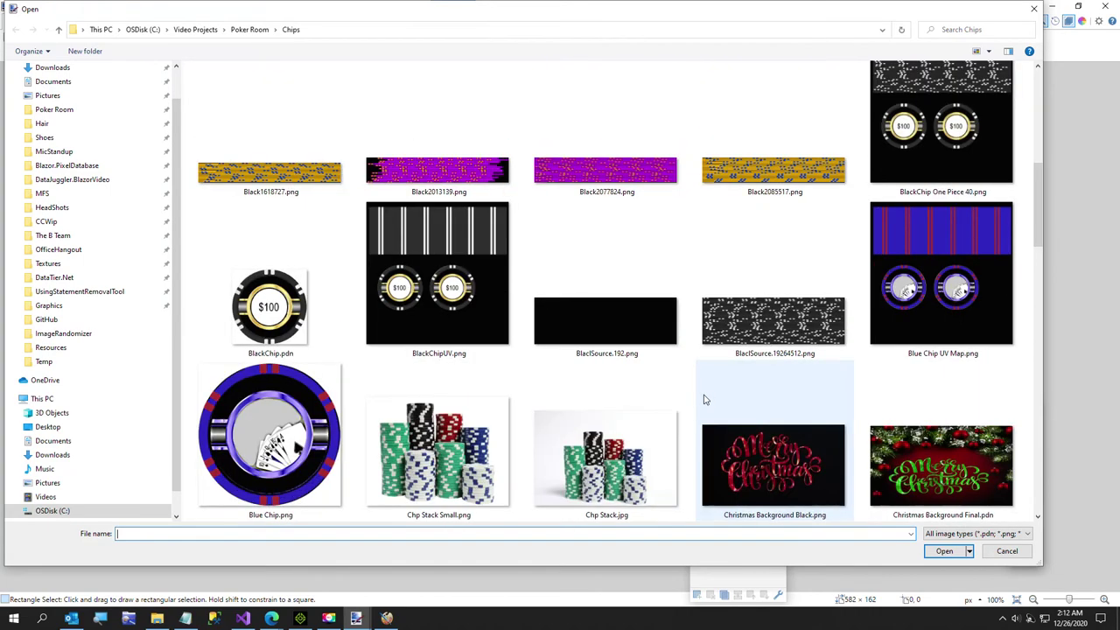
scroll(702, 399, "down", 10)
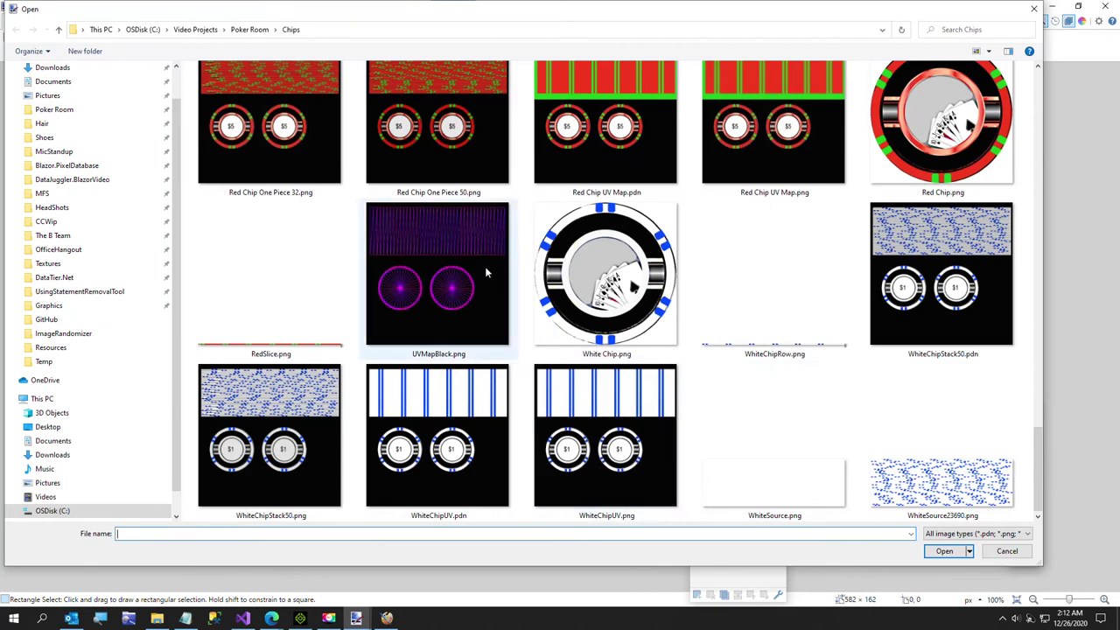
left_click(1005, 551)
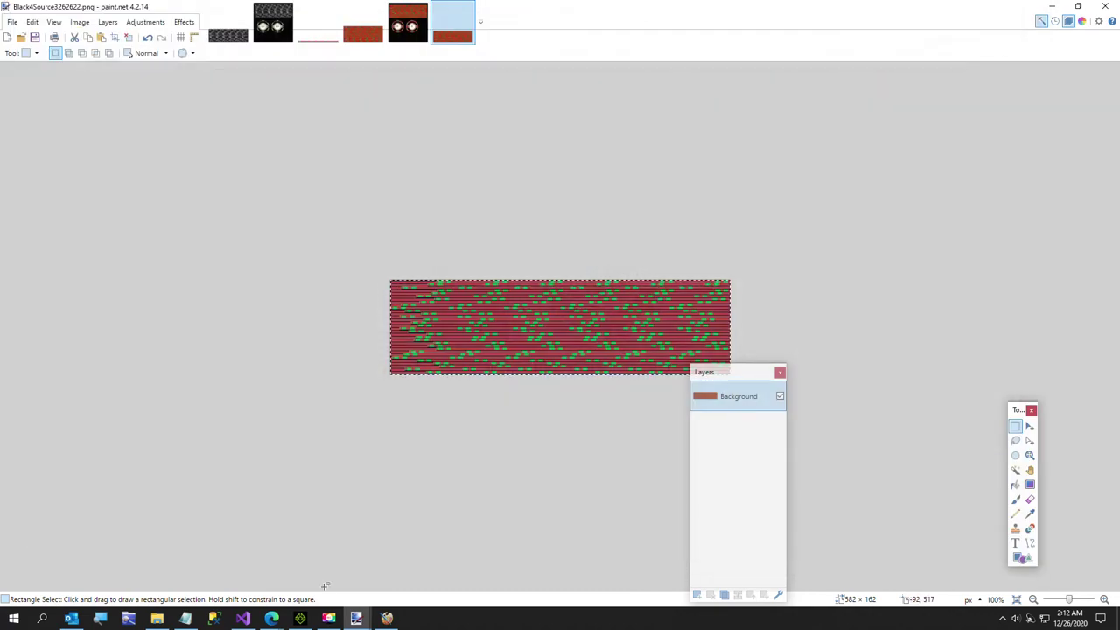
Switch to PixelDatabase.Net in the browser, close the red chip image and load UVMapBlack.png
left_click(280, 619)
left_click(300, 600)
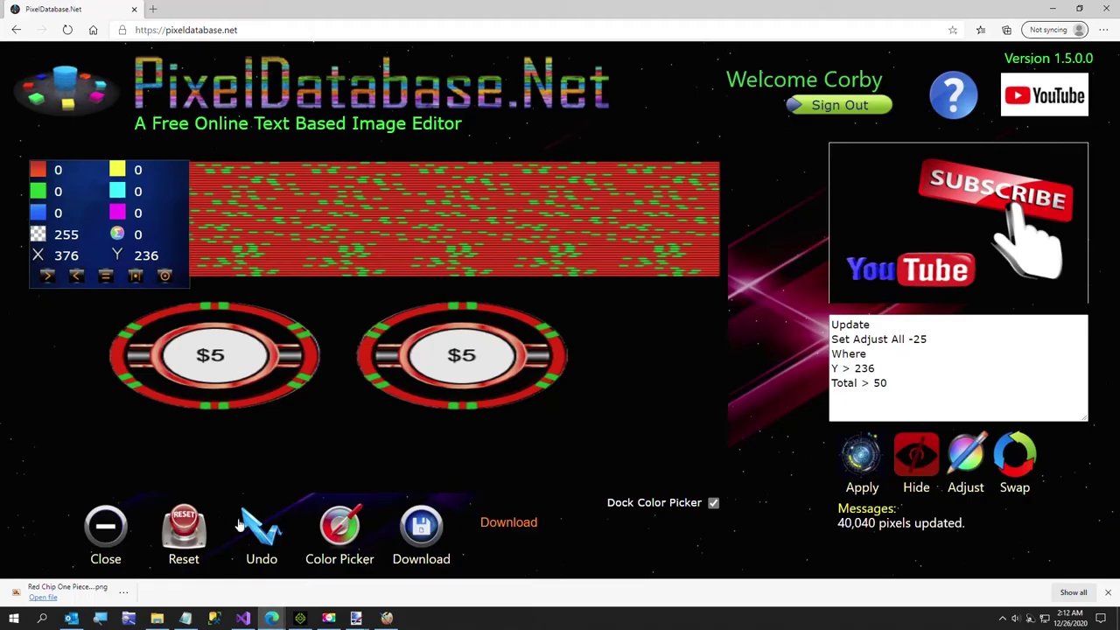
left_click(112, 541)
left_click(508, 319)
scroll(526, 368, "down", 5)
scroll(541, 390, "down", 5)
double_click(806, 181)
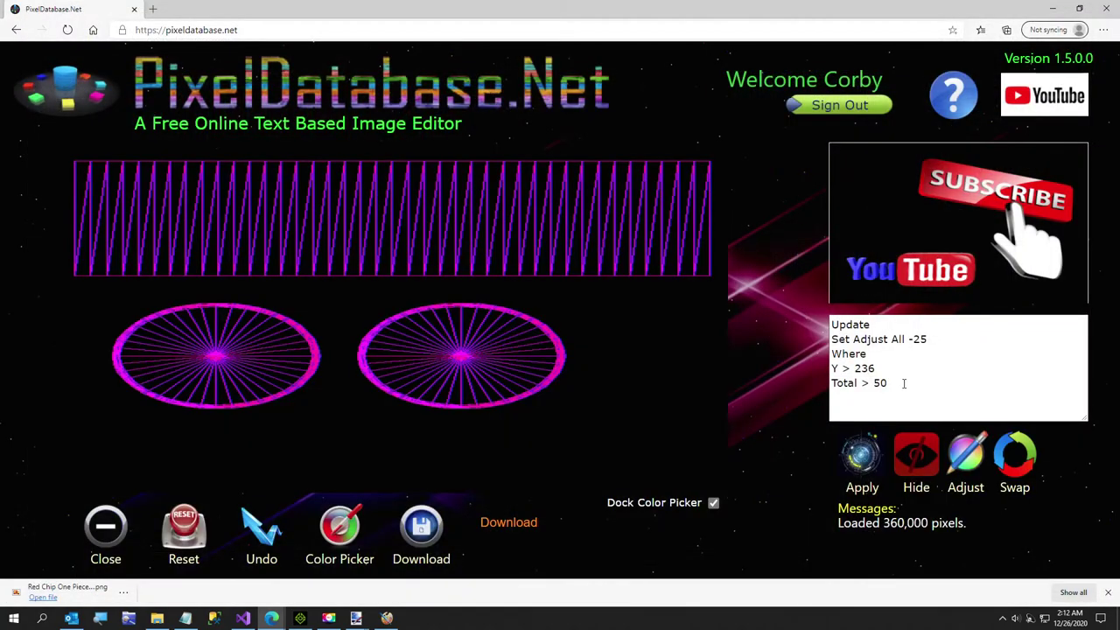
Make the UV map's black background transparent by applying the query Hide Pixels Where Total < 20
left_click(930, 447)
left_click(966, 328)
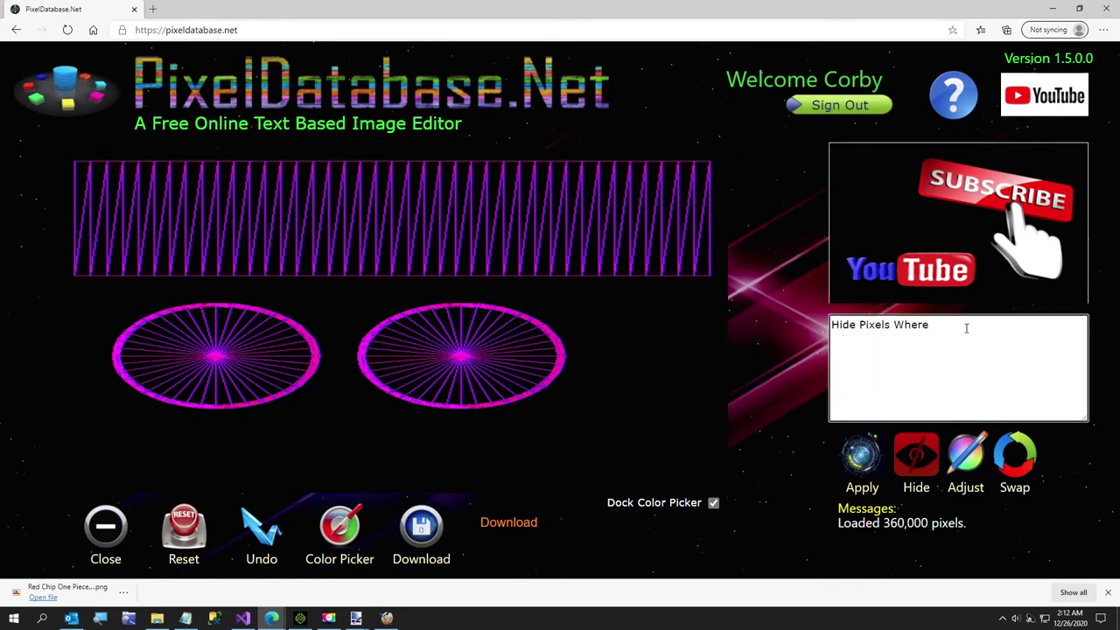
left_click(863, 462)
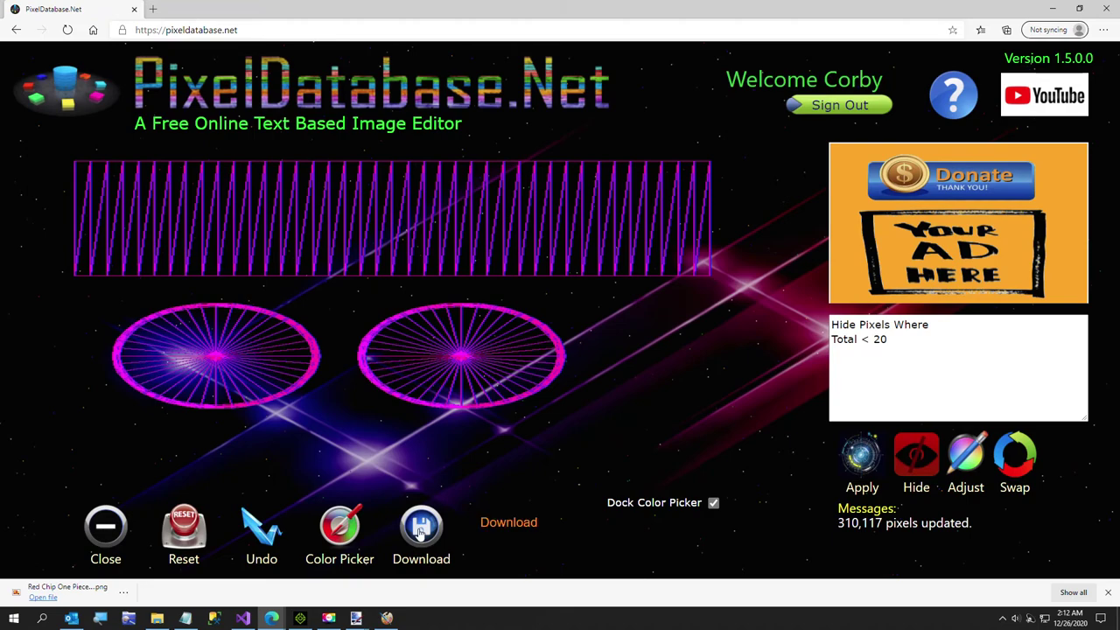
Download the transparent UV map and save it in the Chips folder as UV Trams[aremt.png
left_click(508, 521)
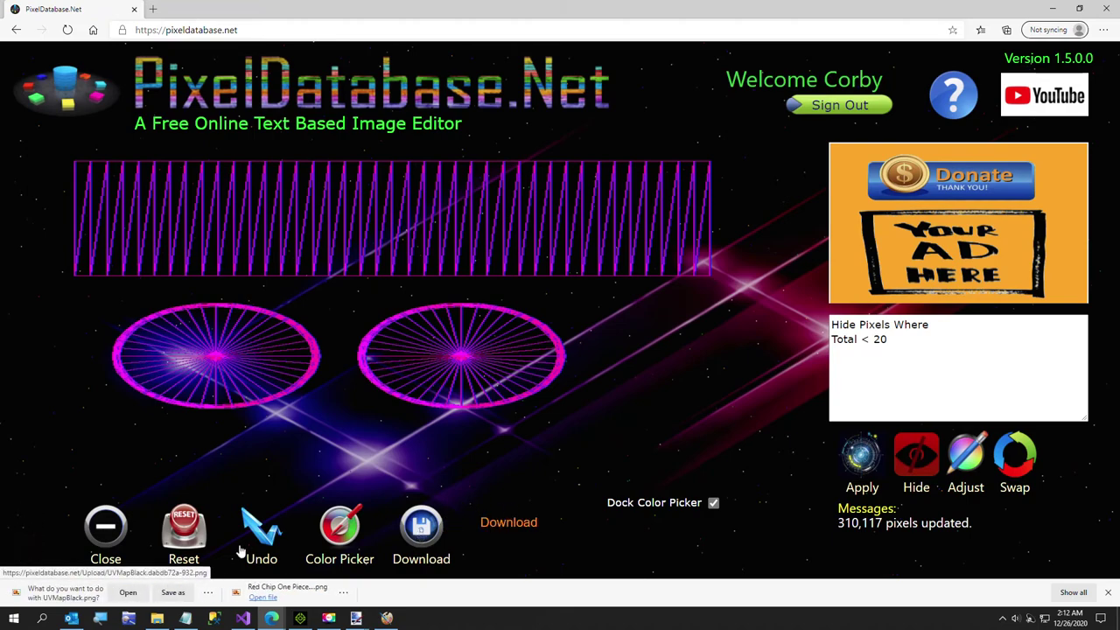
left_click(174, 592)
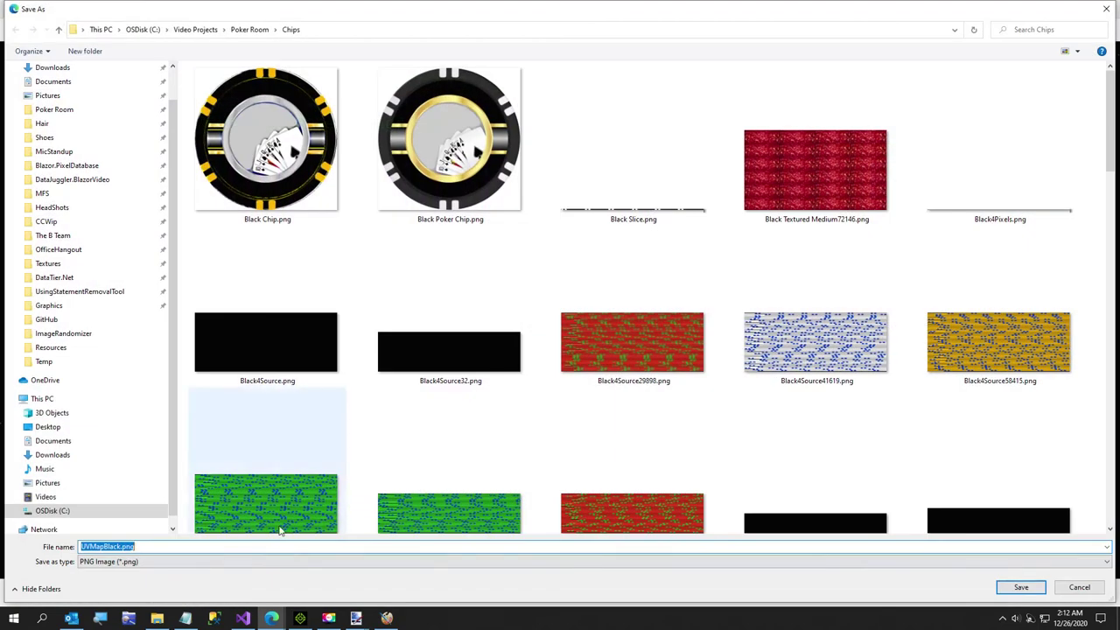
left_click(176, 547)
key("BackSpace")
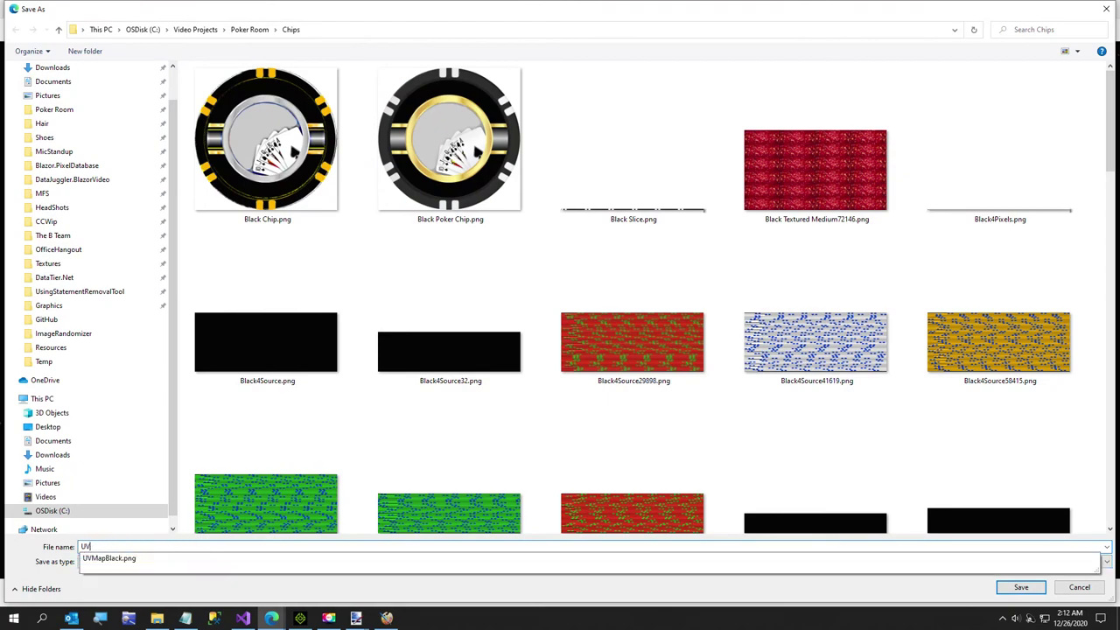
type("Transparent")
key("Return")
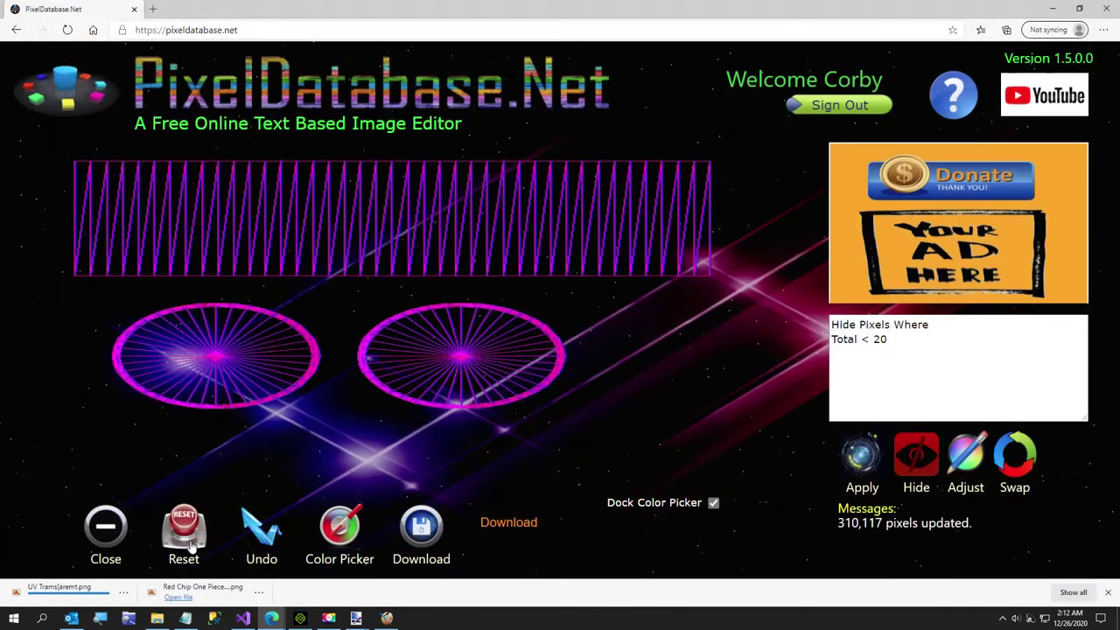
Open the saved UV map in paint.net and copy it onto a new layer in Red Chip One Piece 32.png
left_click(60, 601)
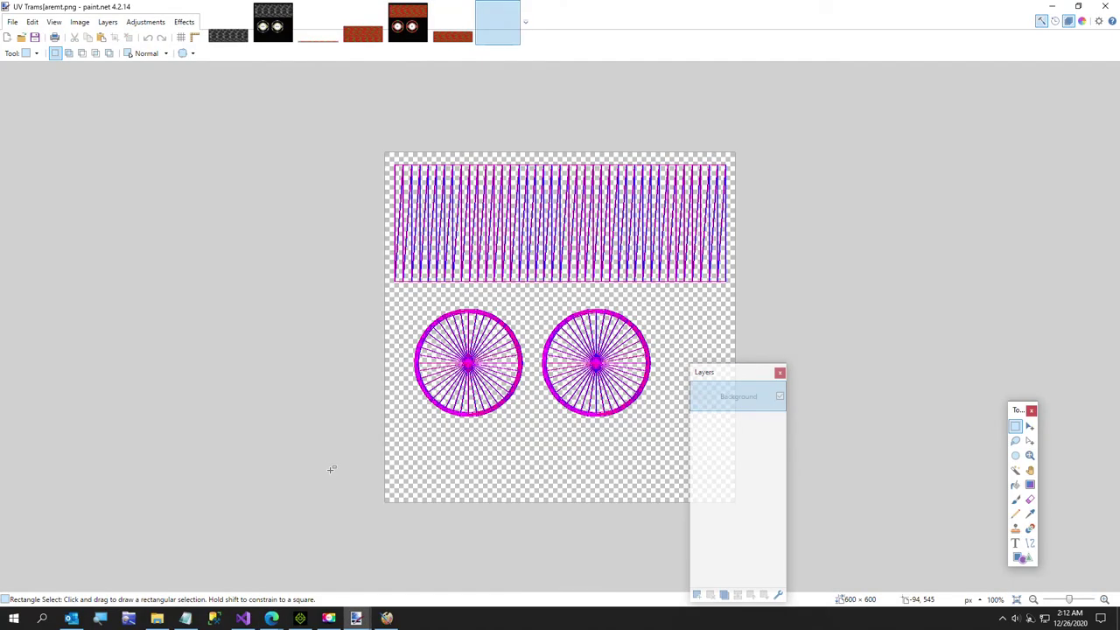
key("ctrl+a")
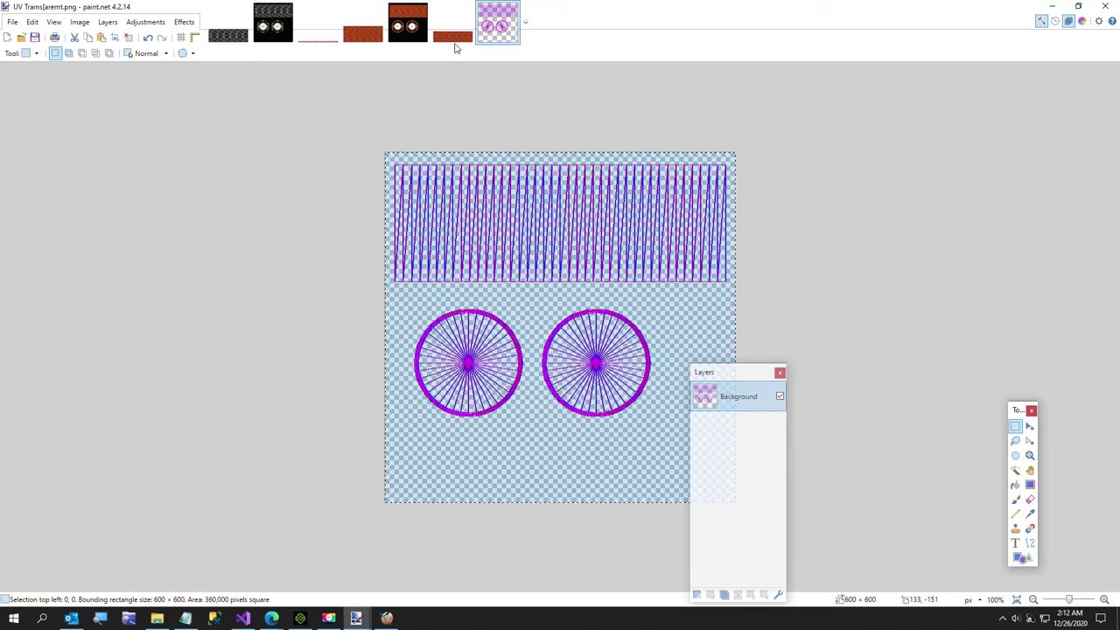
left_click(408, 24)
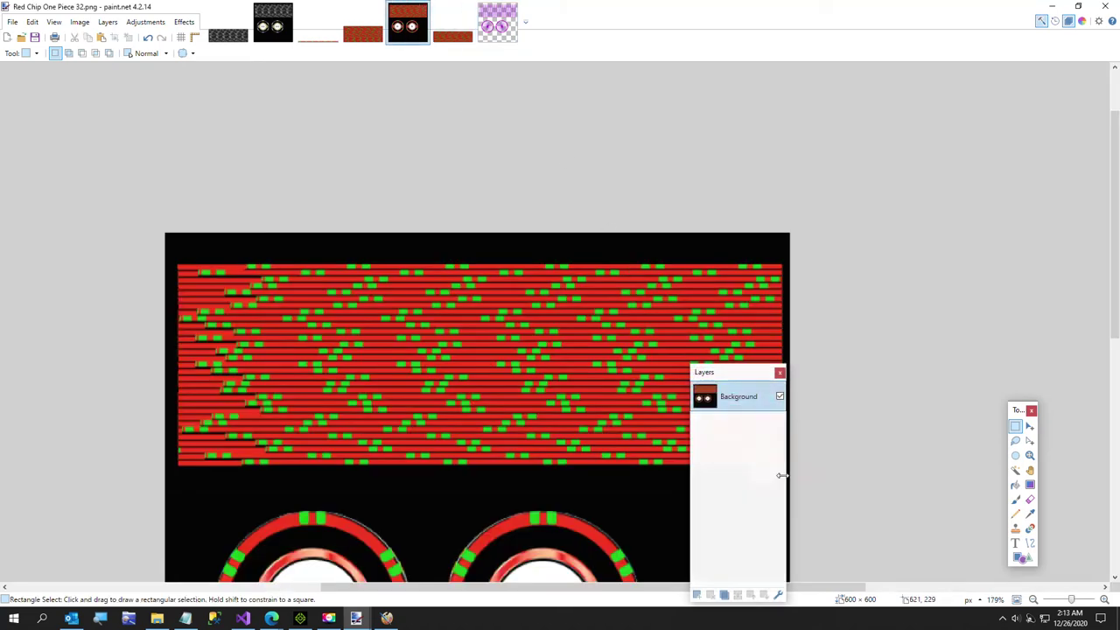
left_click(696, 594)
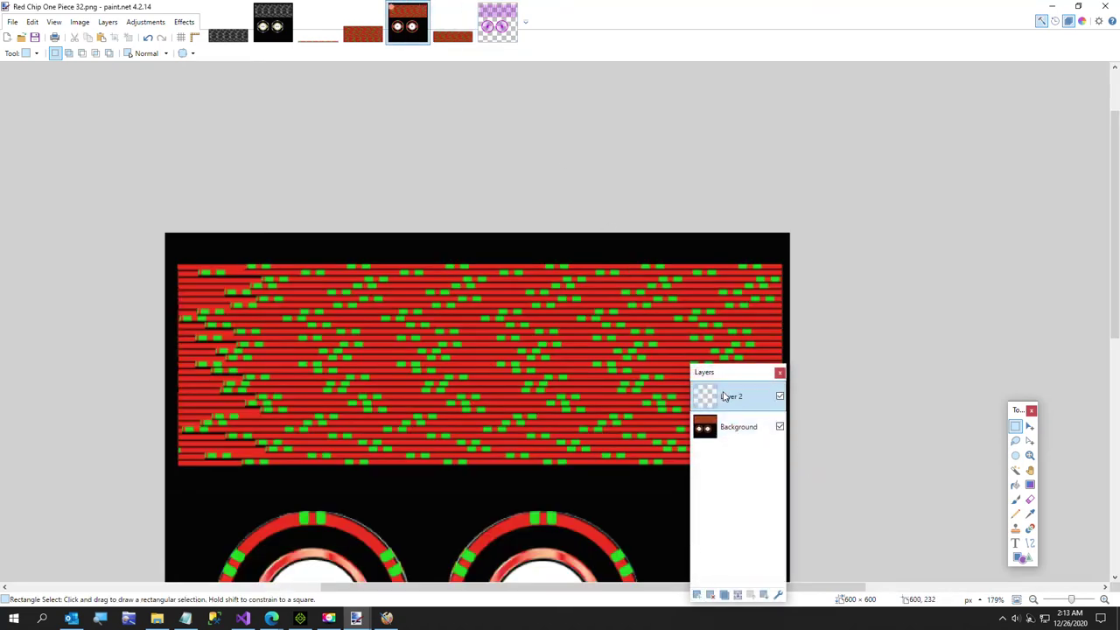
key("ctrl+v")
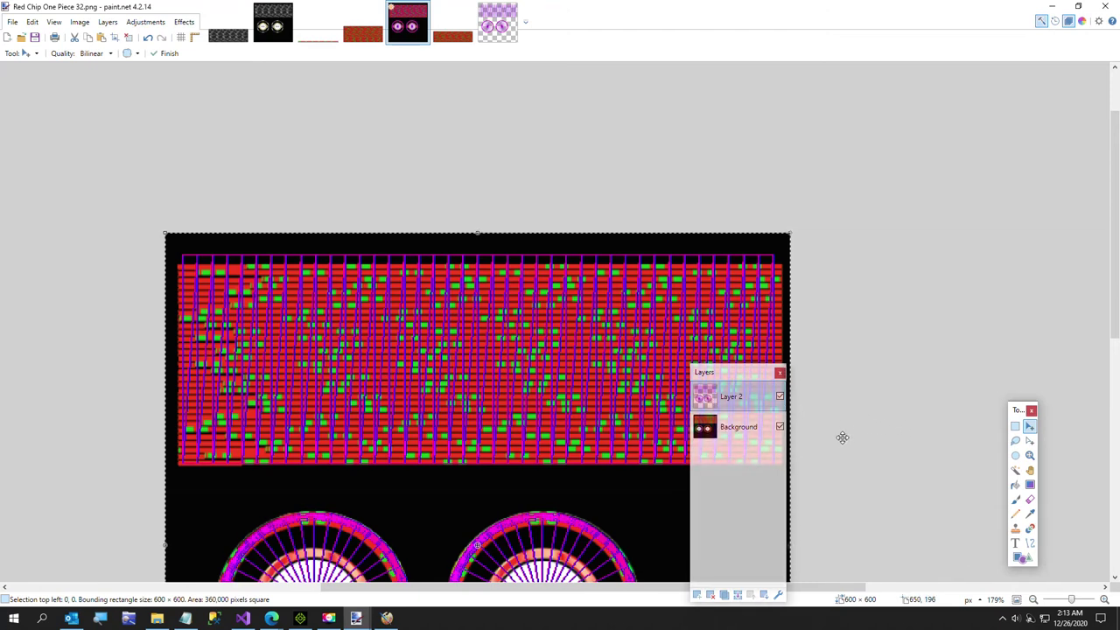
Compare the stripe images Black4Source29898.png and Black4Source3262622.png, and return to Red Chip One Piece 32.png
left_click(453, 39)
left_click(367, 37)
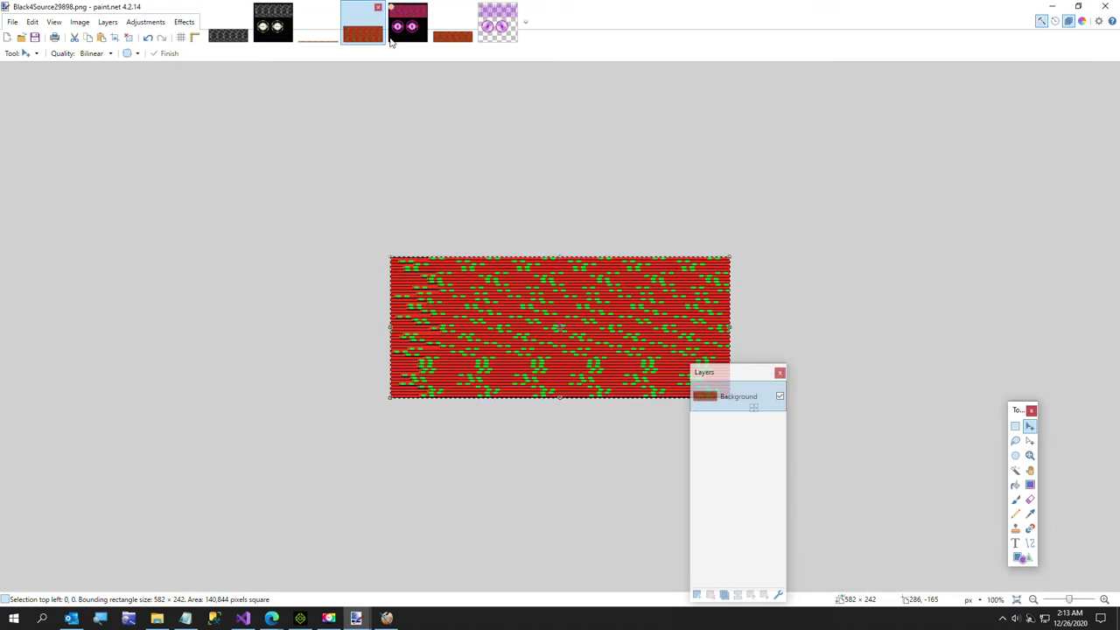
left_click(444, 39)
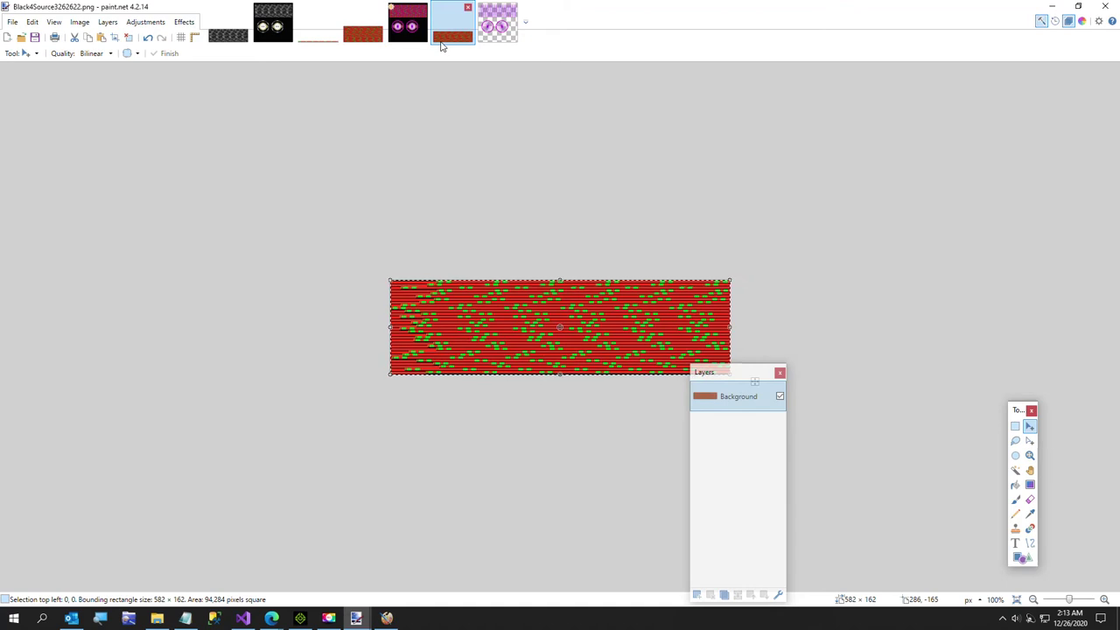
left_click(404, 33)
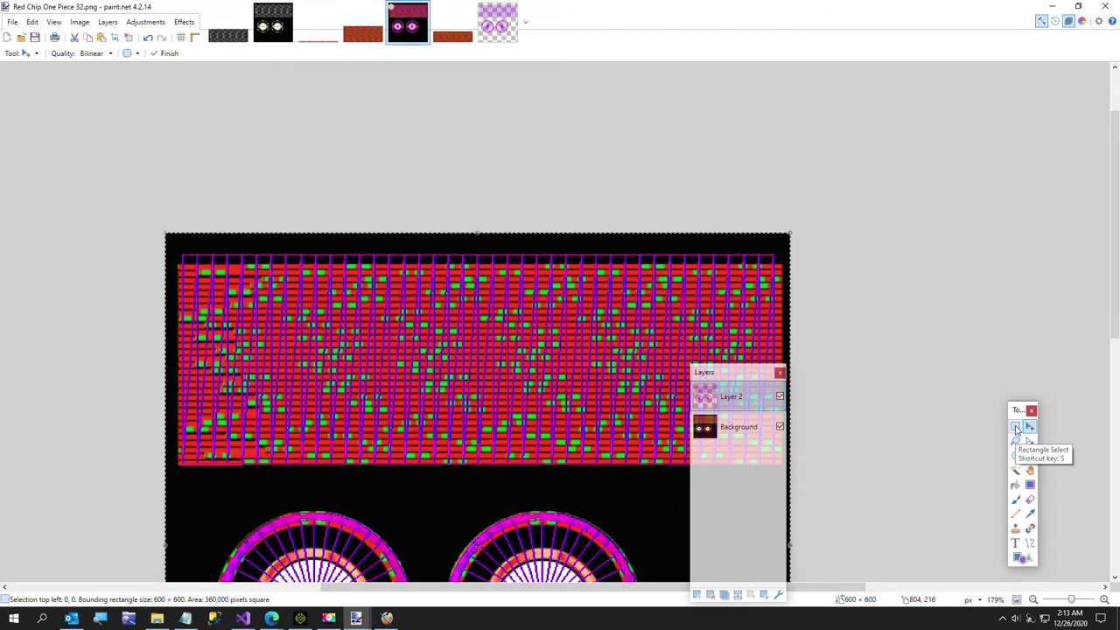
Hide Layer 2 and try to cover the striped band by stretching a 600 × 32 px strip from beneath it upward
left_click(780, 397)
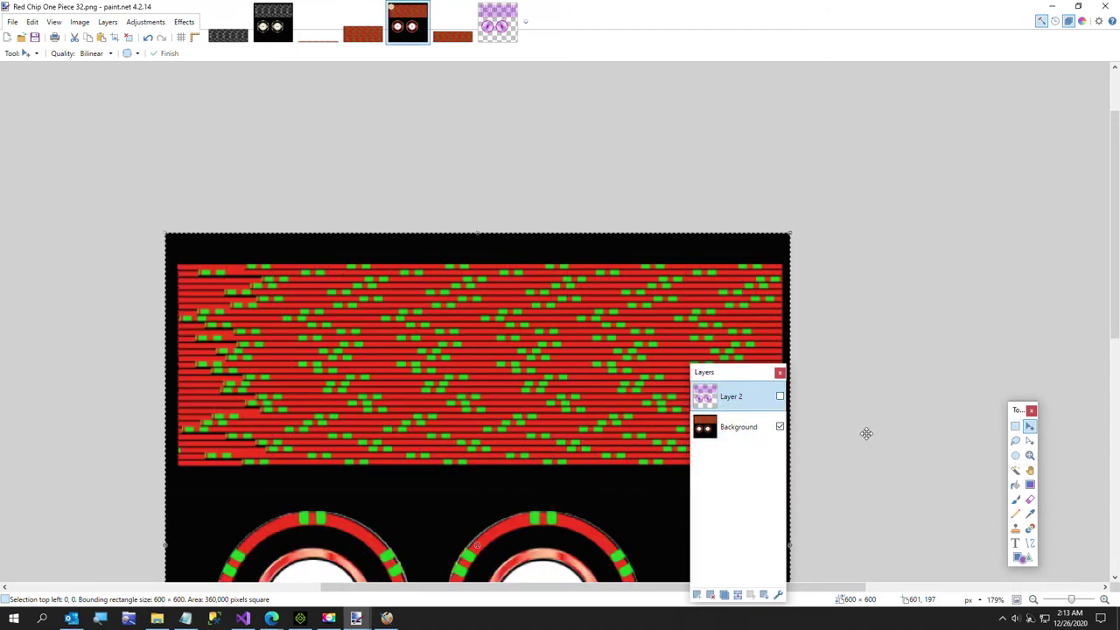
left_click(1015, 426)
left_click_drag(165, 468, 373, 488)
left_click_drag(488, 489, 890, 494)
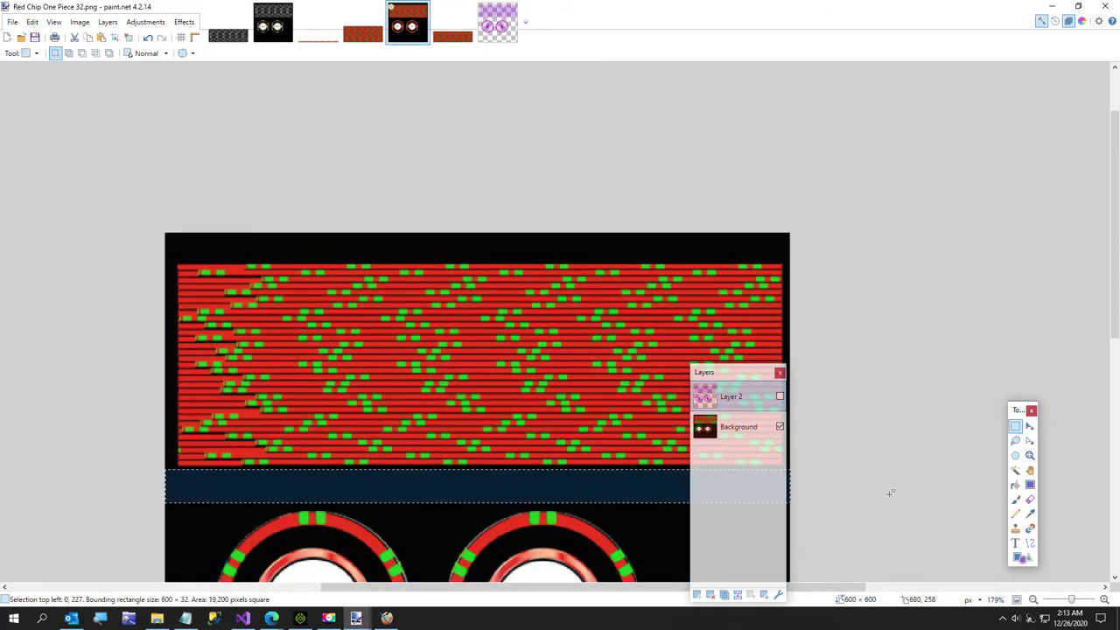
left_click(1030, 426)
left_click_drag(487, 394, 511, 223)
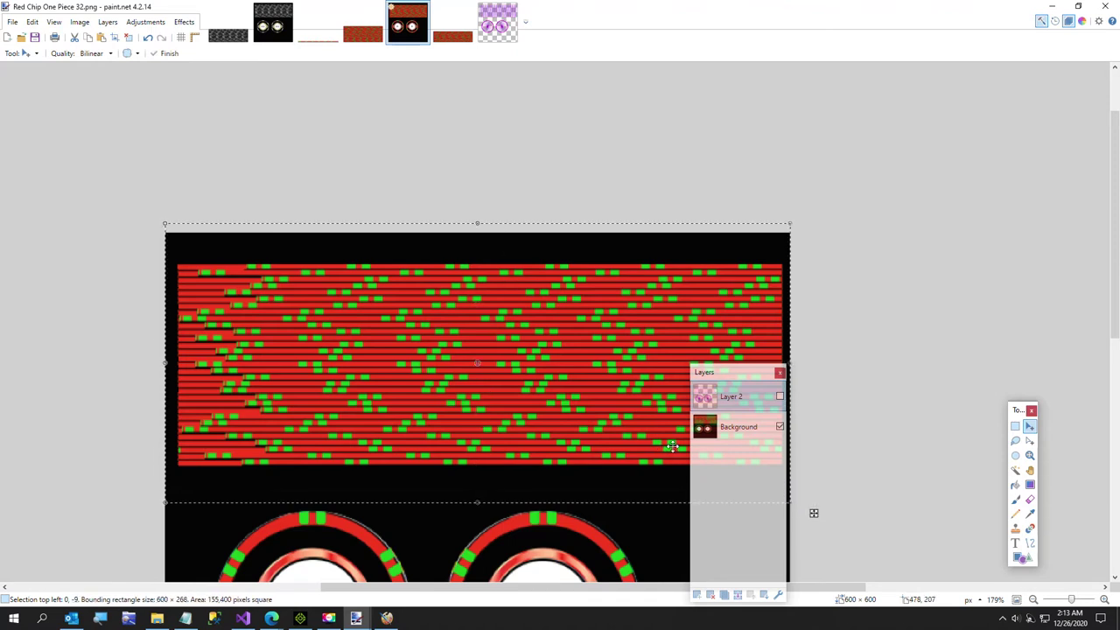
On the Background layer, select a 600 × 12 px black strip beneath the stripes and stretch it up over the striped band
left_click(737, 427)
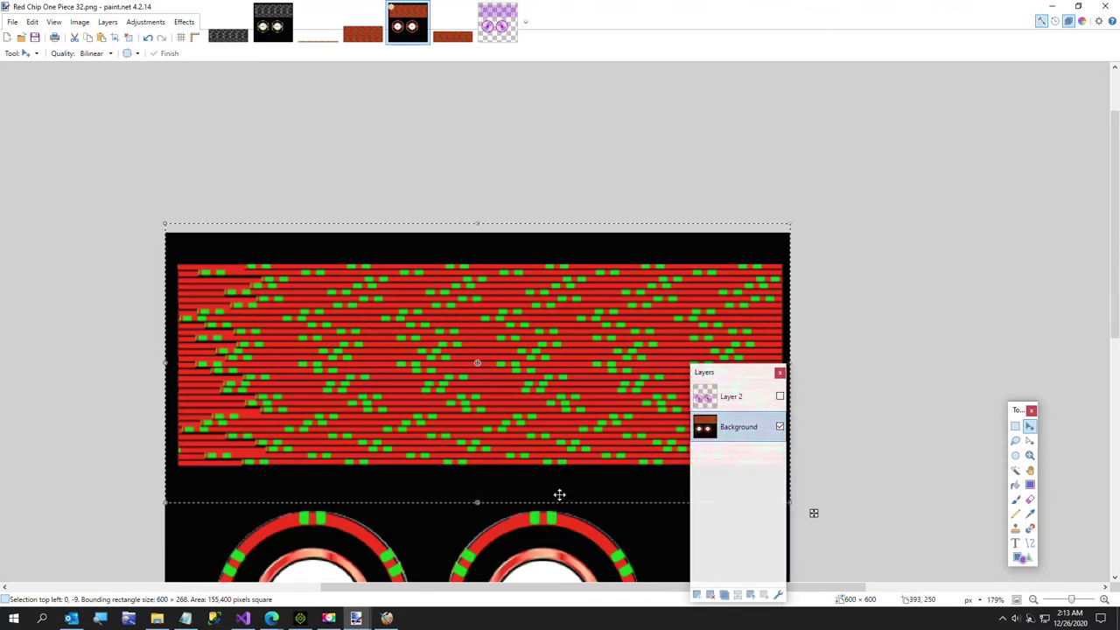
left_click(1015, 426)
left_click(308, 491)
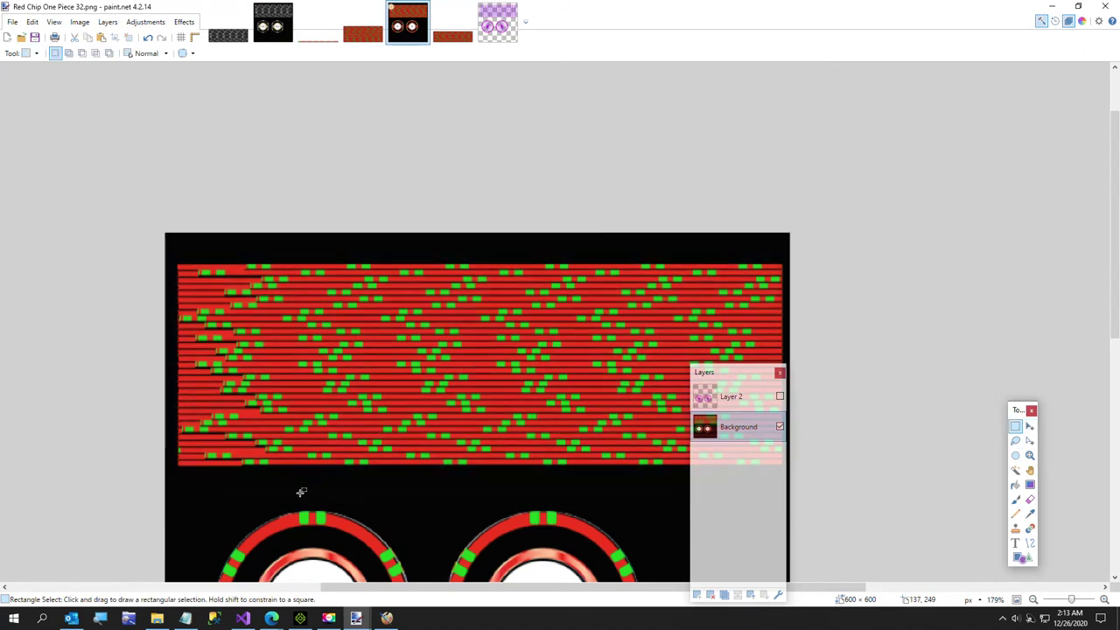
left_click_drag(153, 479, 805, 491)
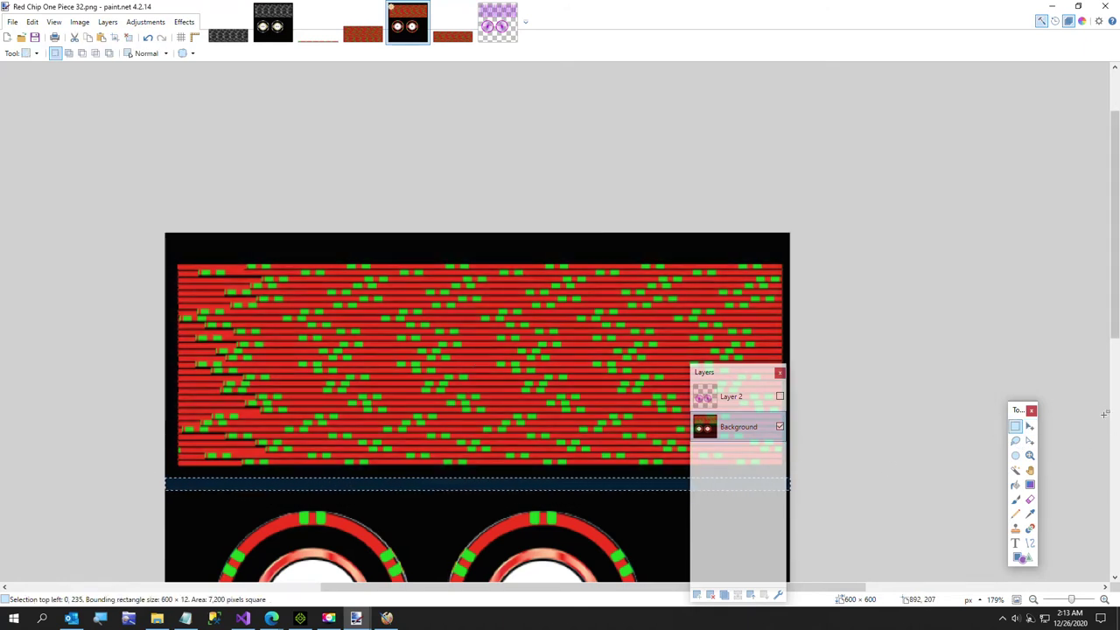
left_click(1030, 427)
left_click_drag(477, 481, 518, 260)
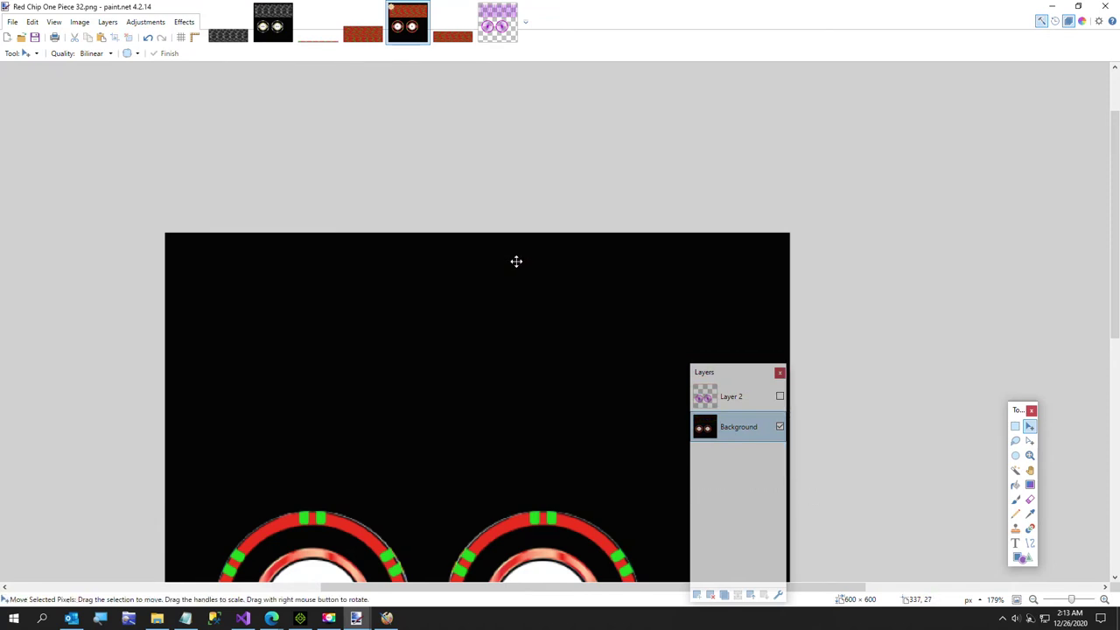
Copy the stripes from Black4Source3262622.png, show Layer 2 and paste the stripes onto the Background layer of the red chip image
left_click(456, 36)
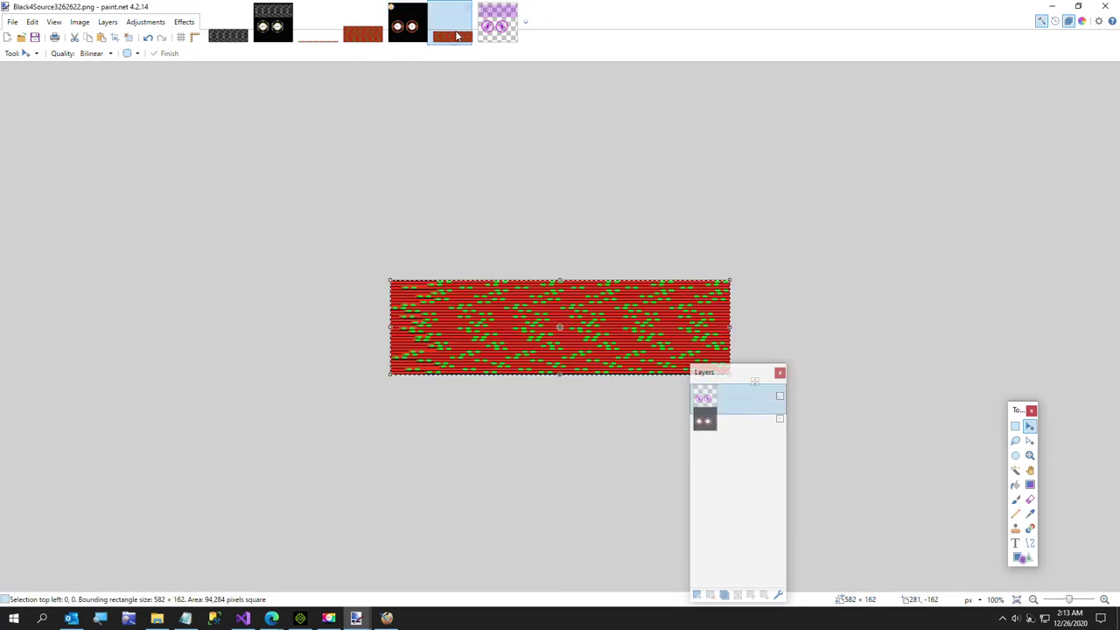
left_click(409, 19)
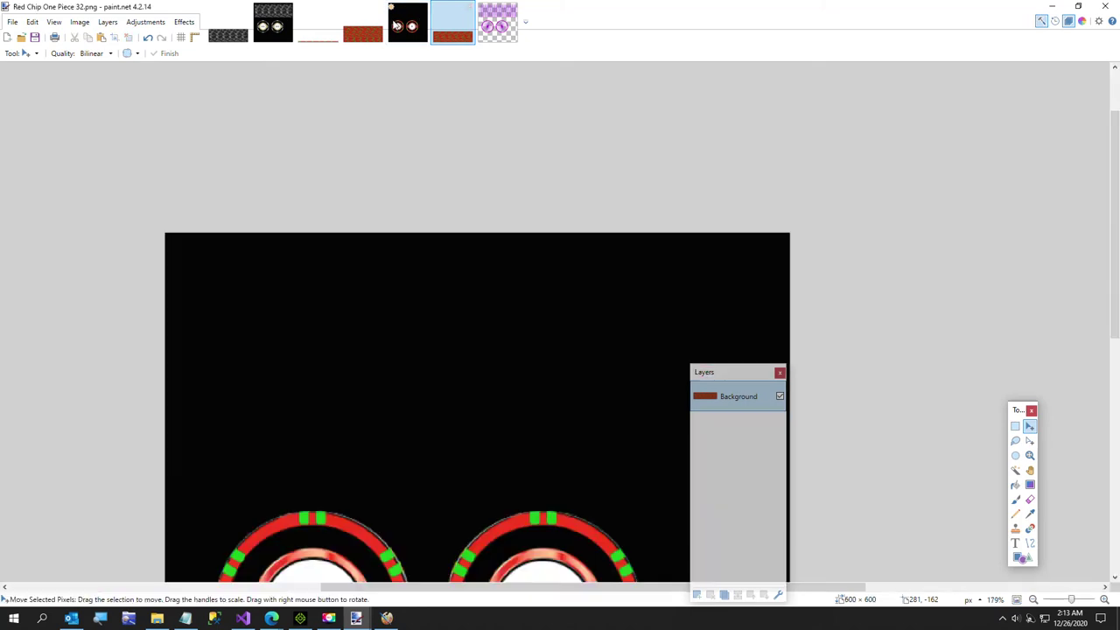
left_click(780, 397)
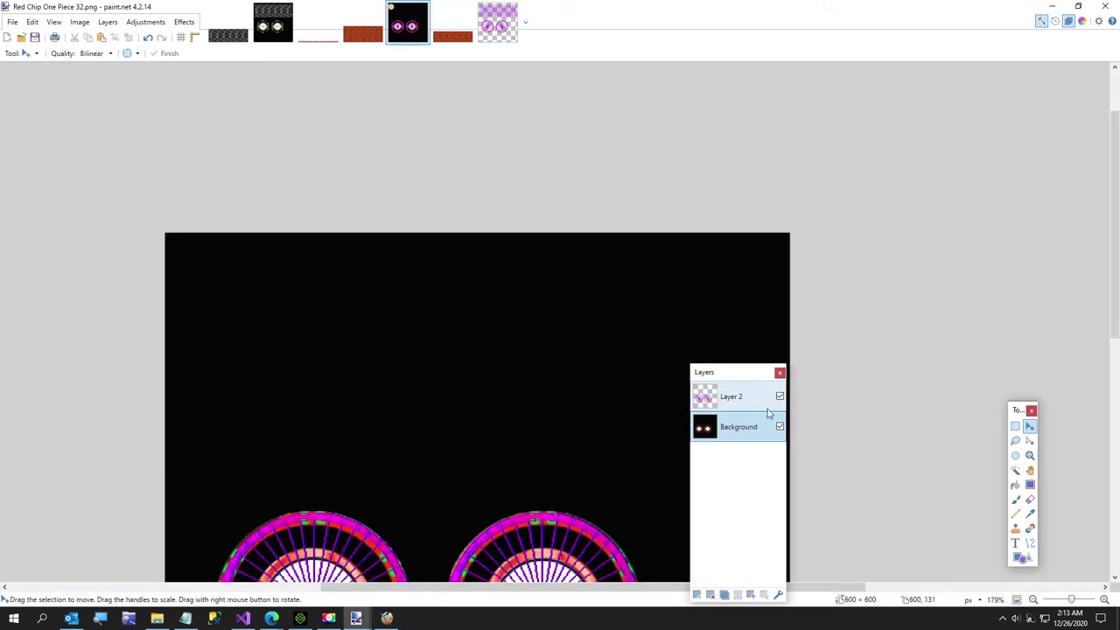
key("ctrl+v")
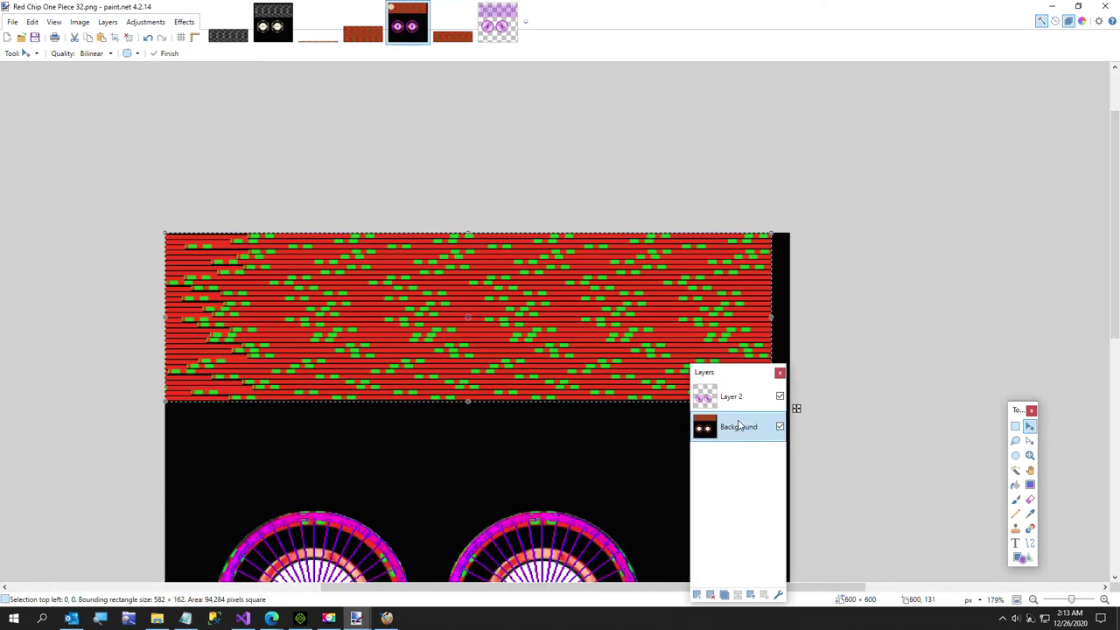
Undo the stripe paste, the Layer 2 visibility change and the black covering over the striped band
key("ctrl+z")
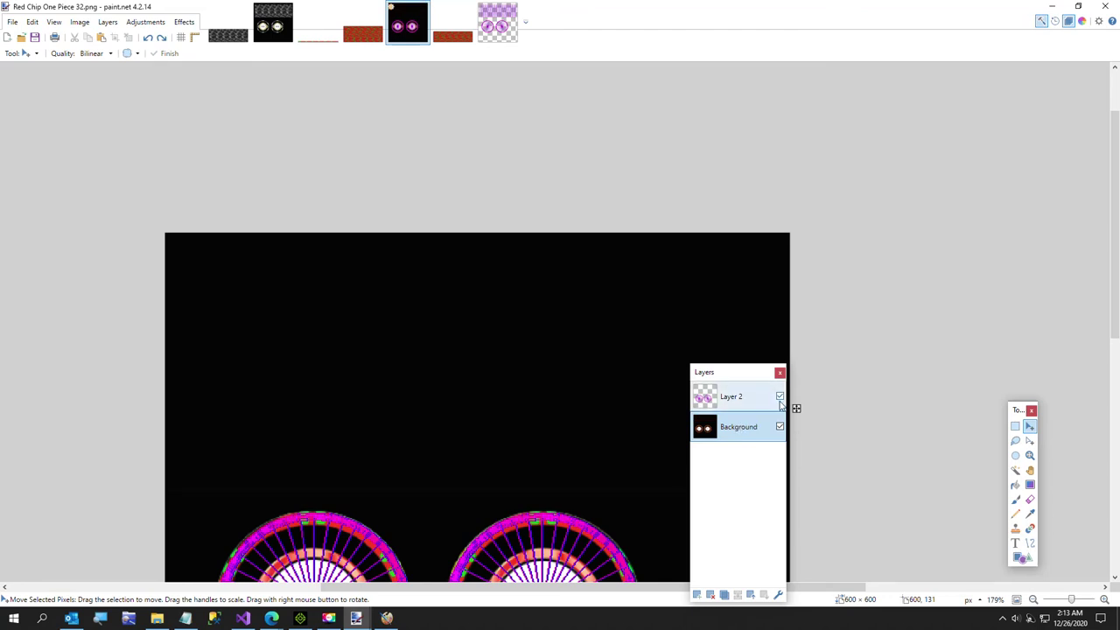
key("ctrl+z")
key("ctrl+z")
key("ctrl+z")
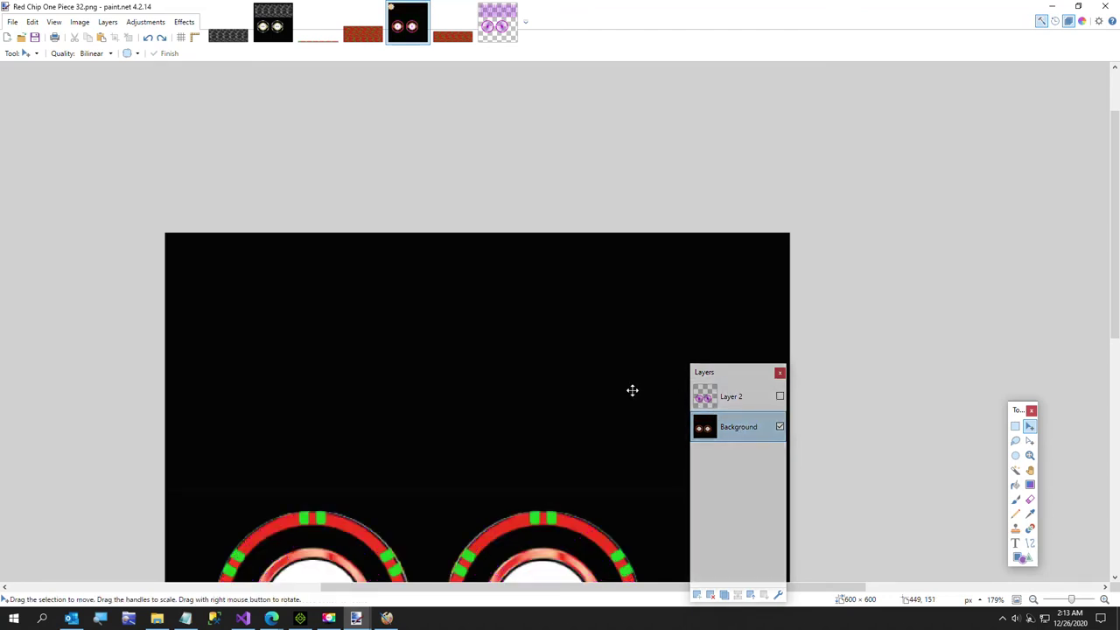
left_click(780, 396)
left_click(780, 396)
key("ctrl+z")
key("ctrl+z")
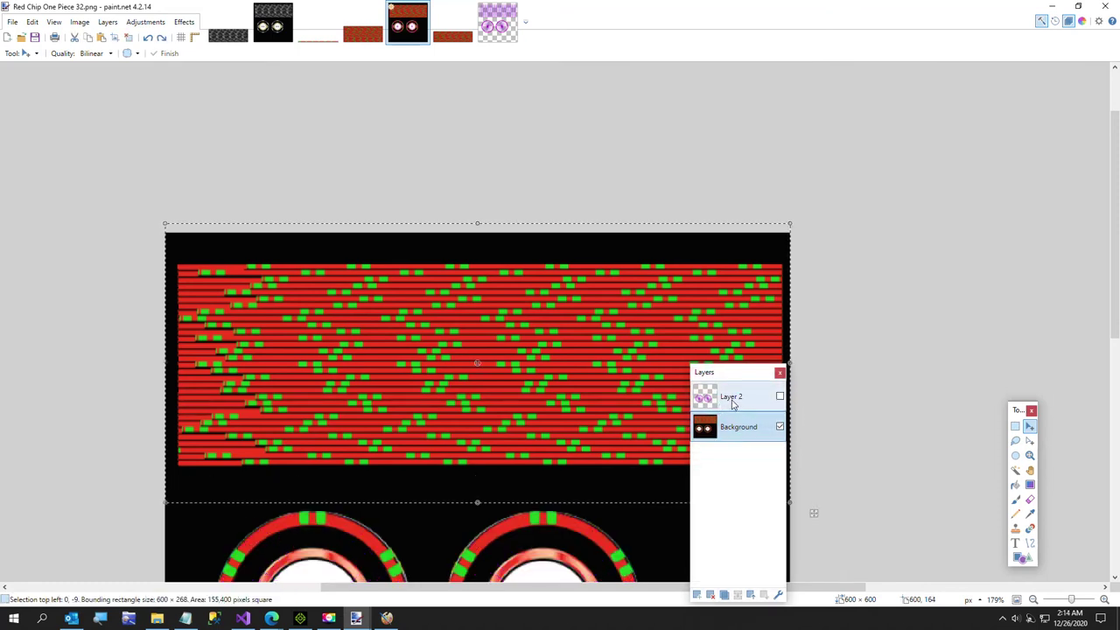
Check the UV map image, return to Red Chip One Piece 32.png, show Layer 2 and clear the selection
left_click(733, 402)
key("ctrl+a")
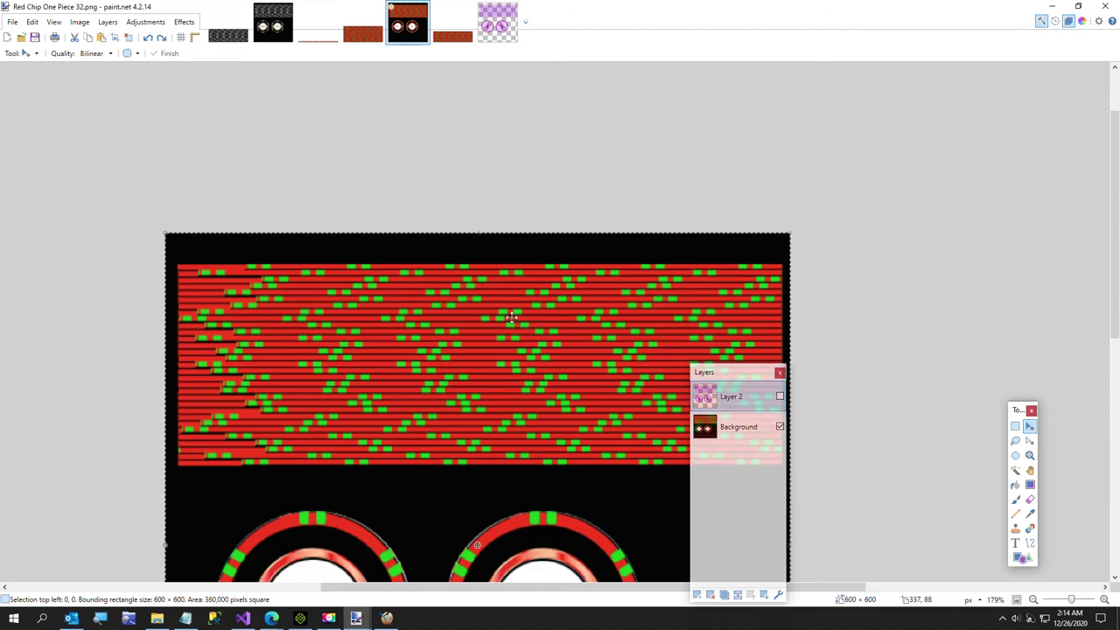
key("ctrl+Tab")
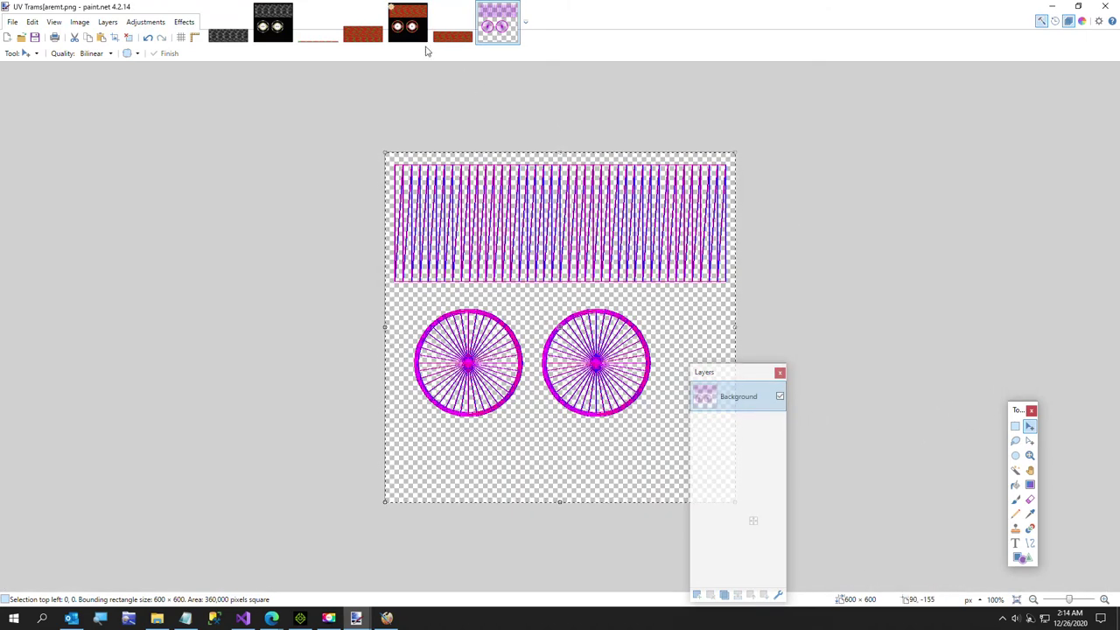
left_click(408, 22)
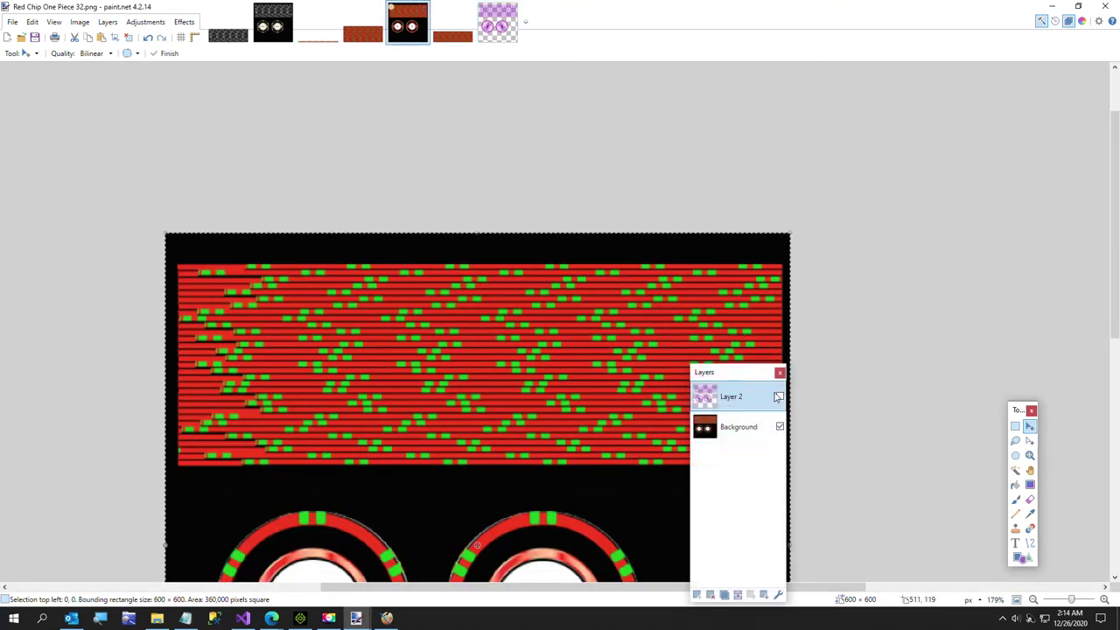
left_click(780, 398)
key("ctrl+d")
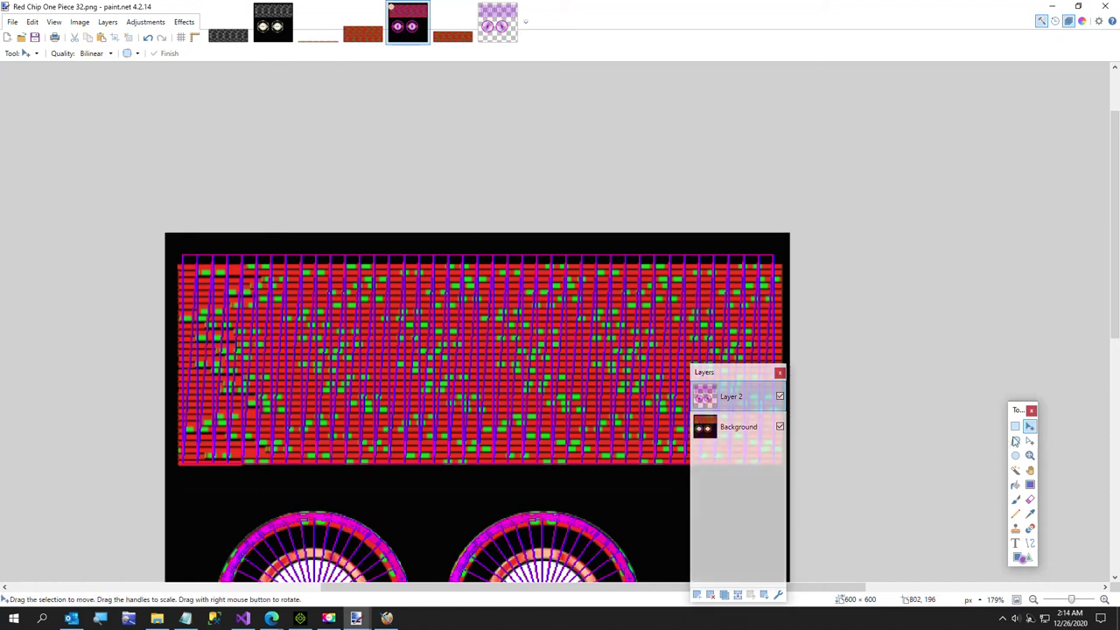
Select a rectangle of about 595 × 223 px around the striped band and delete it from the Background layer
left_click(1016, 427)
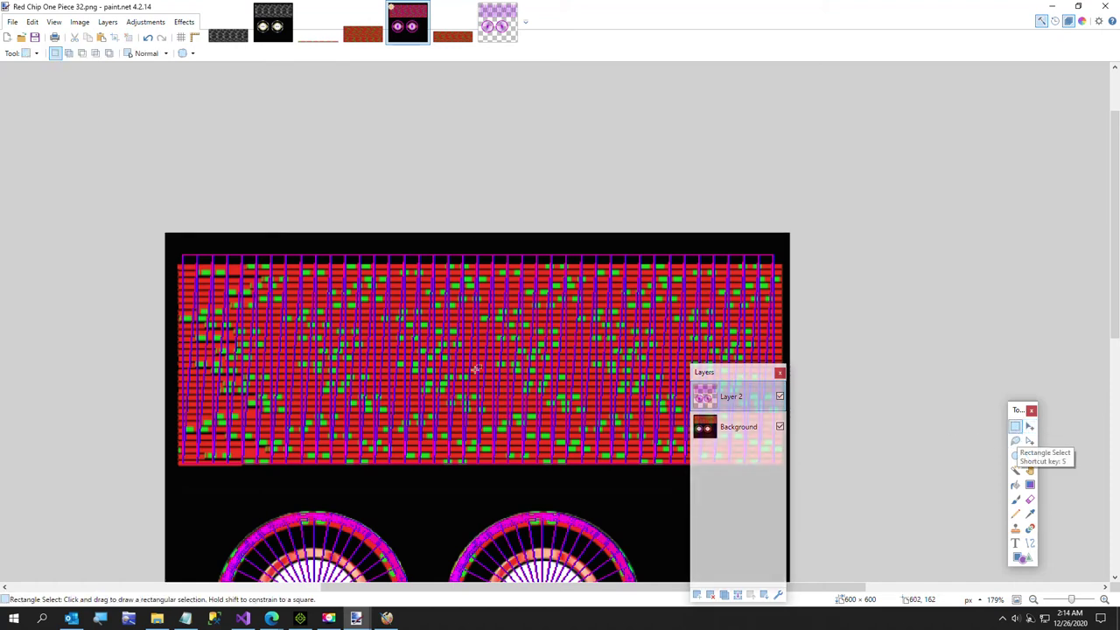
left_click_drag(171, 255, 840, 486)
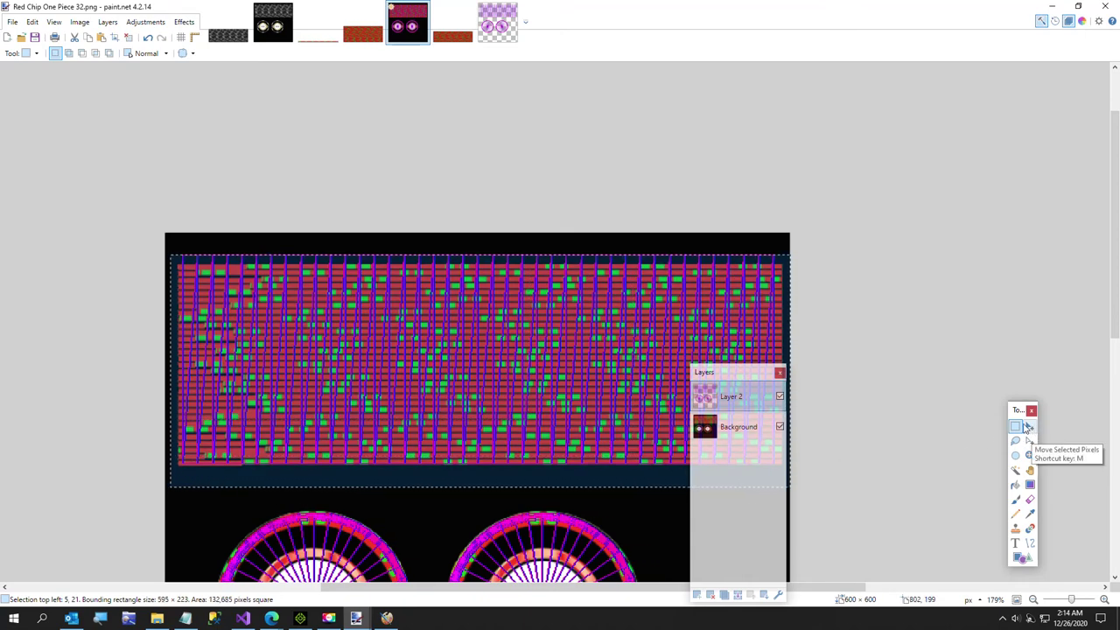
left_click(1028, 426)
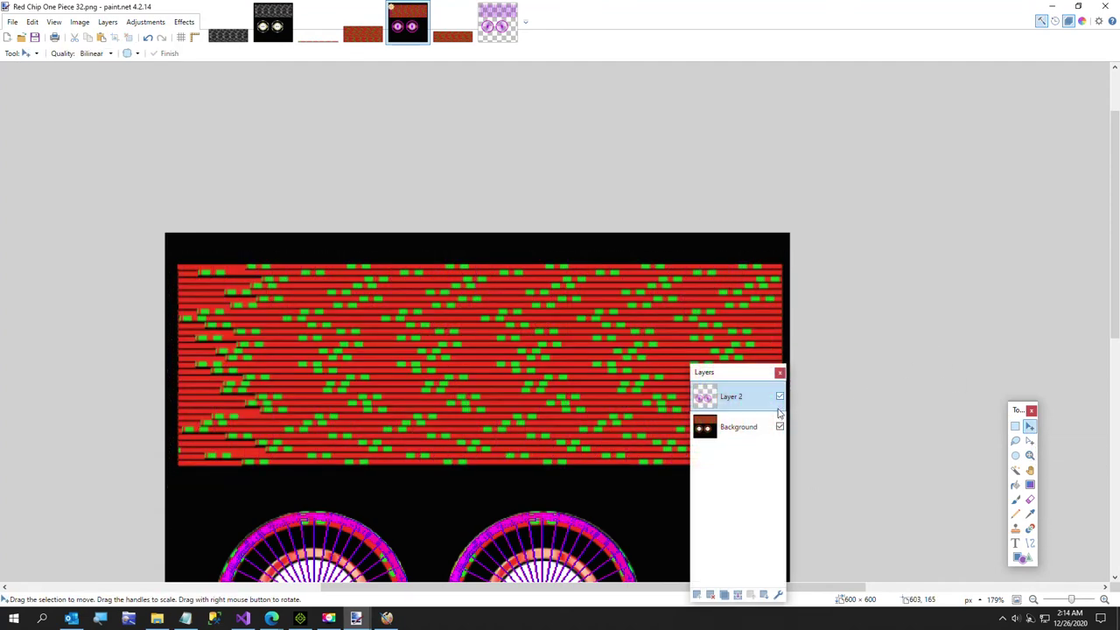
left_click(743, 427)
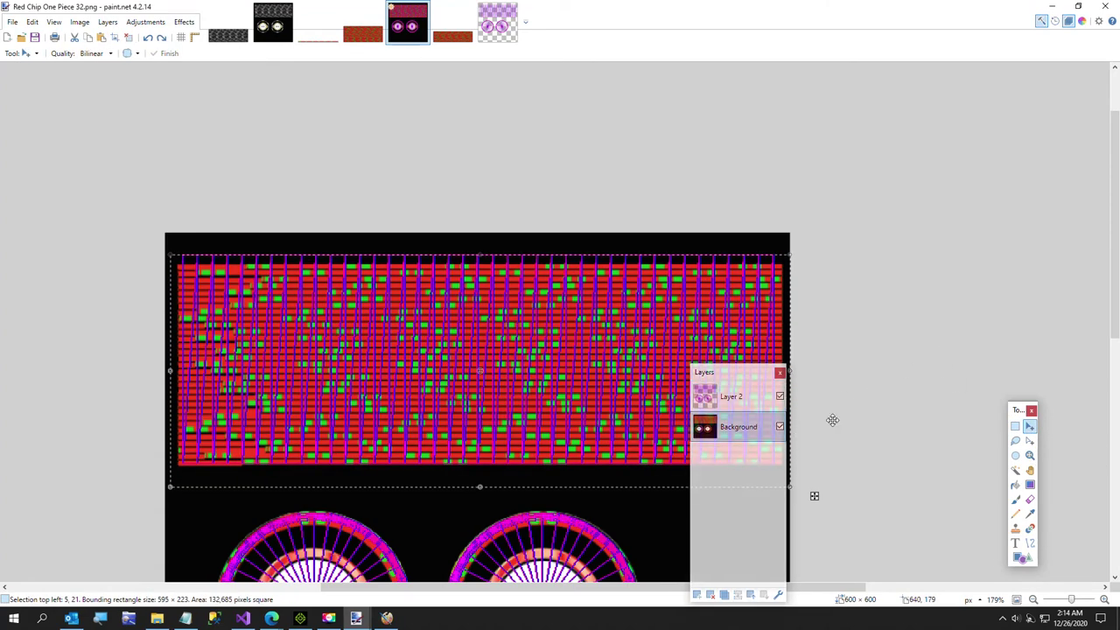
key("Delete")
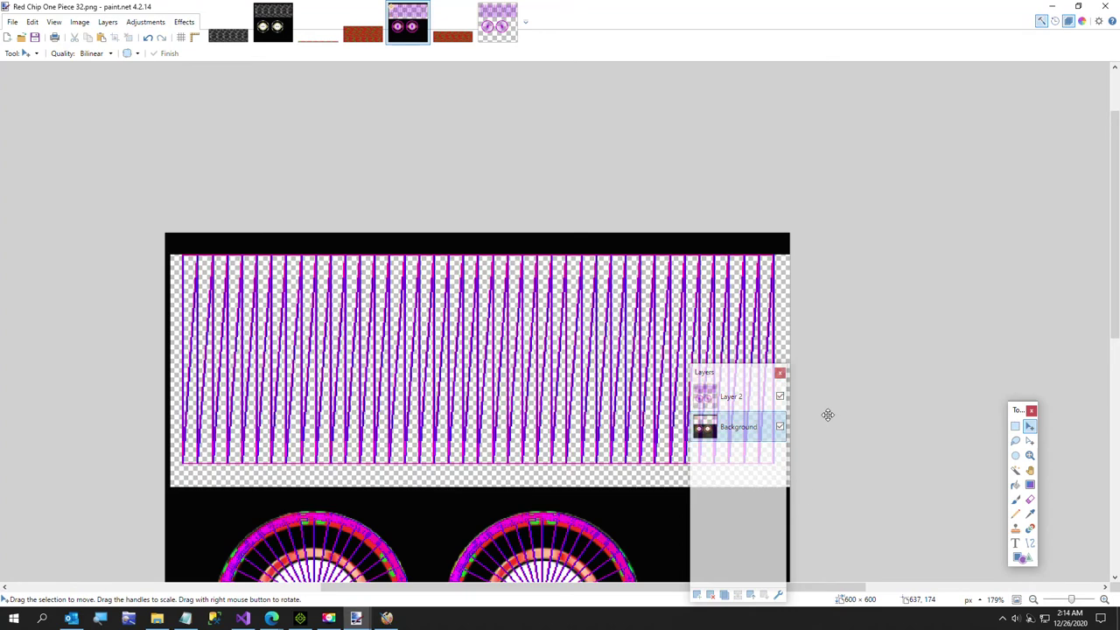
Fill the cleared band on the Background layer with black and paste in the full stripe image from Black4Source3262622.png
left_click(1015, 486)
left_click(658, 465)
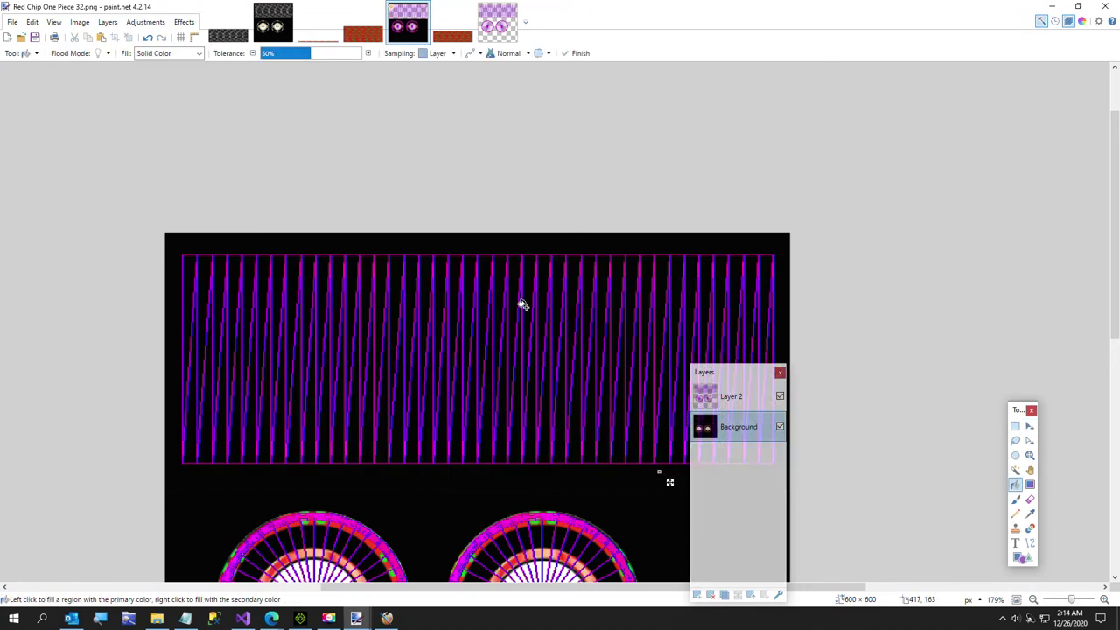
left_click(451, 39)
key("ctrl+a")
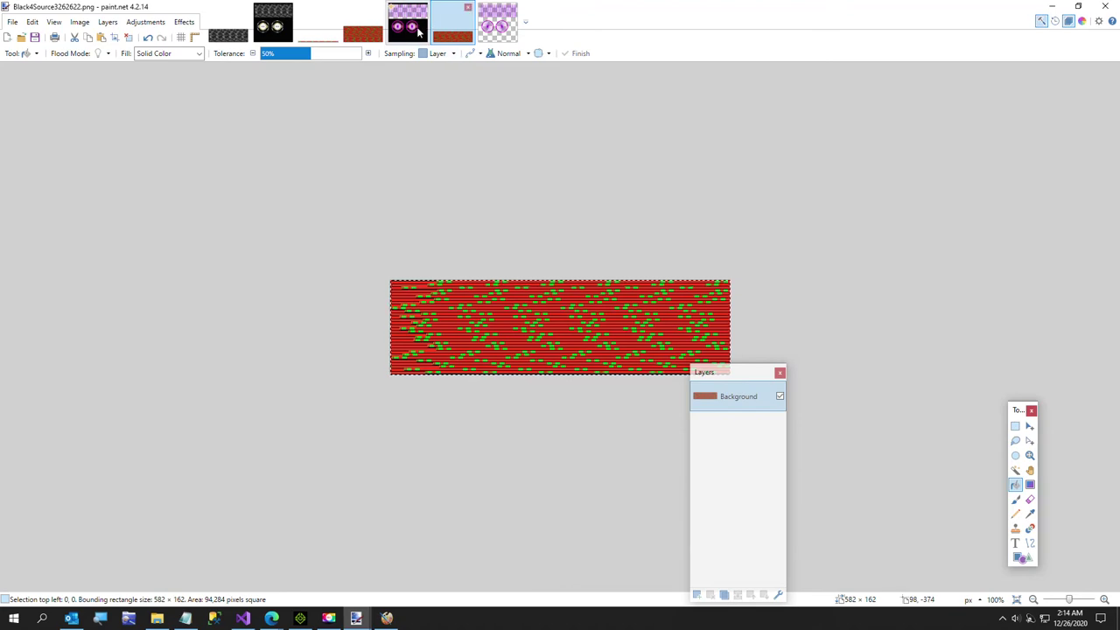
left_click(420, 32)
key("ctrl+shift+n")
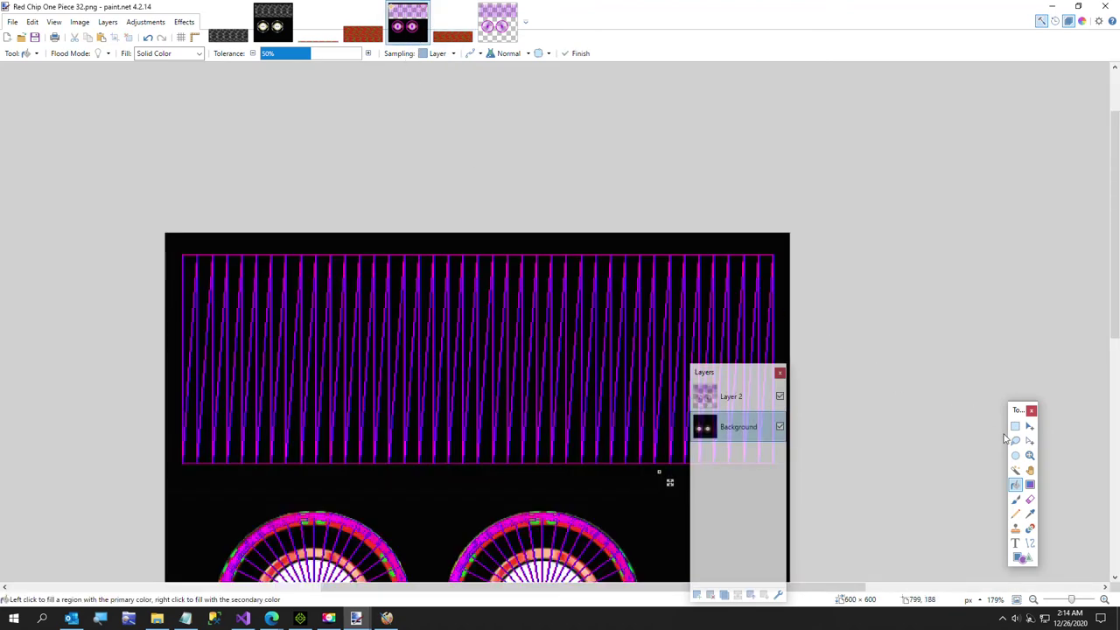
key("ctrl+v")
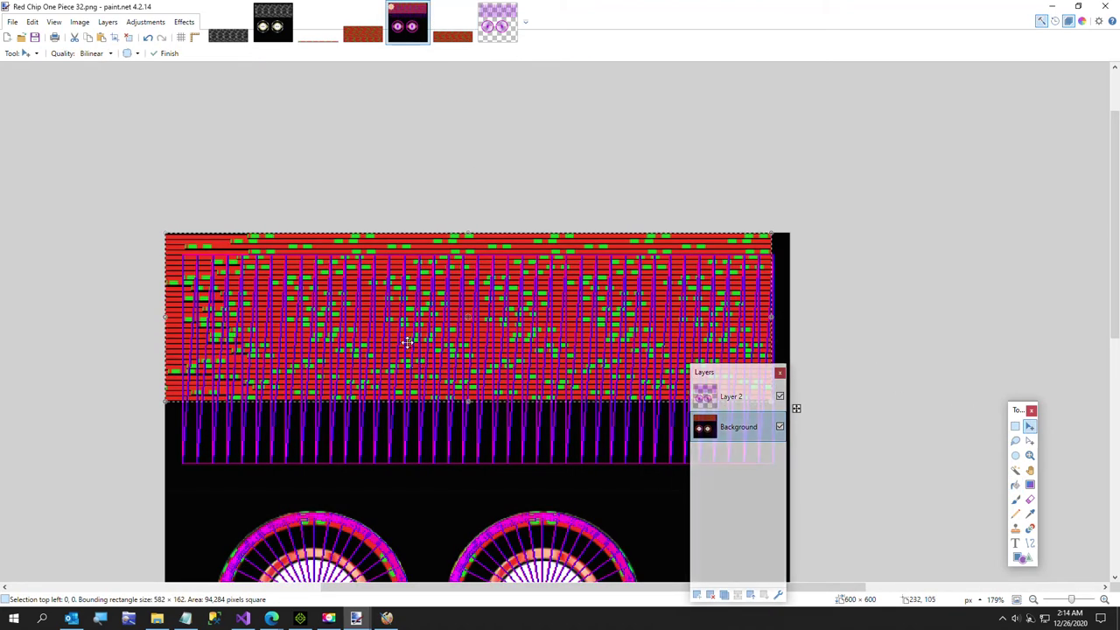
Move the pasted stripes to about 15, 20 and resize them to about 569 × 204 px to fit the UV band
left_click_drag(796, 408, 812, 429)
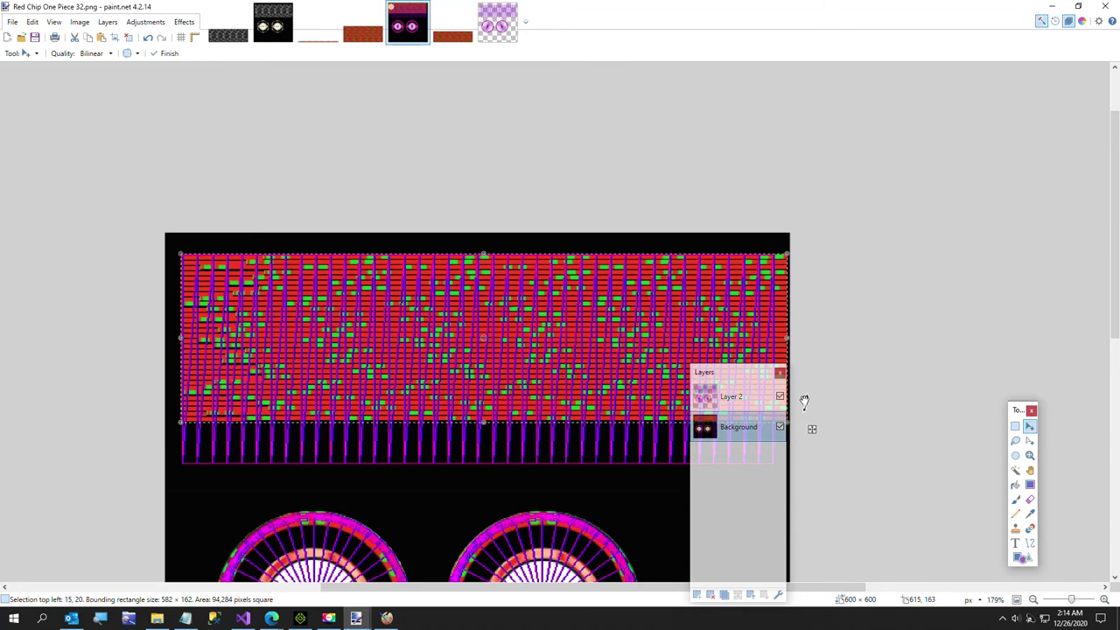
left_click_drag(741, 375, 938, 331)
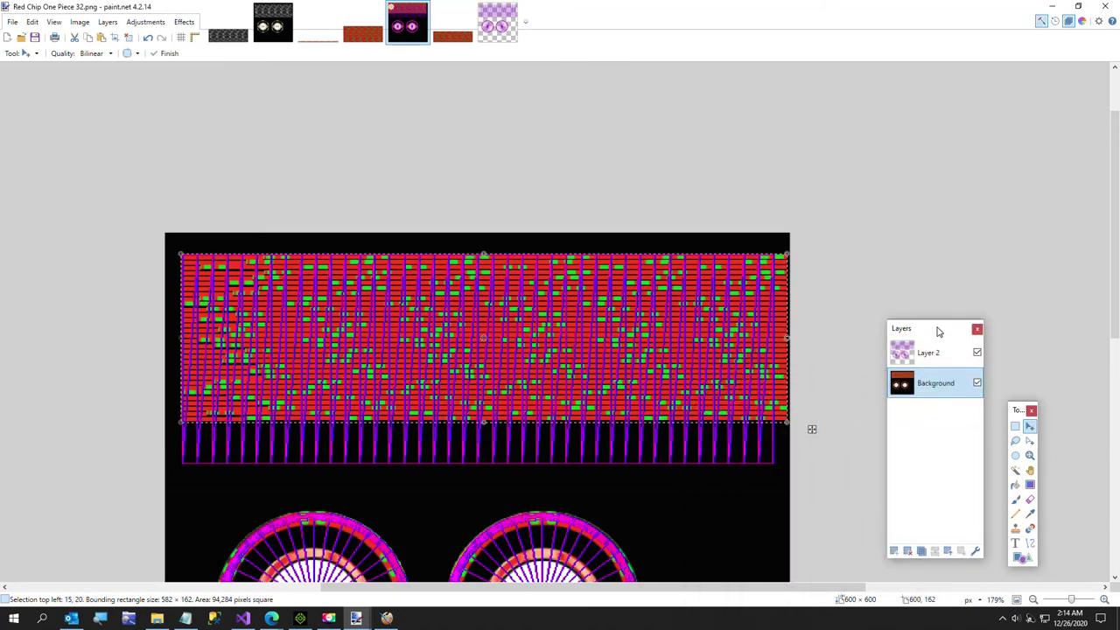
left_click_drag(786, 343, 773, 341)
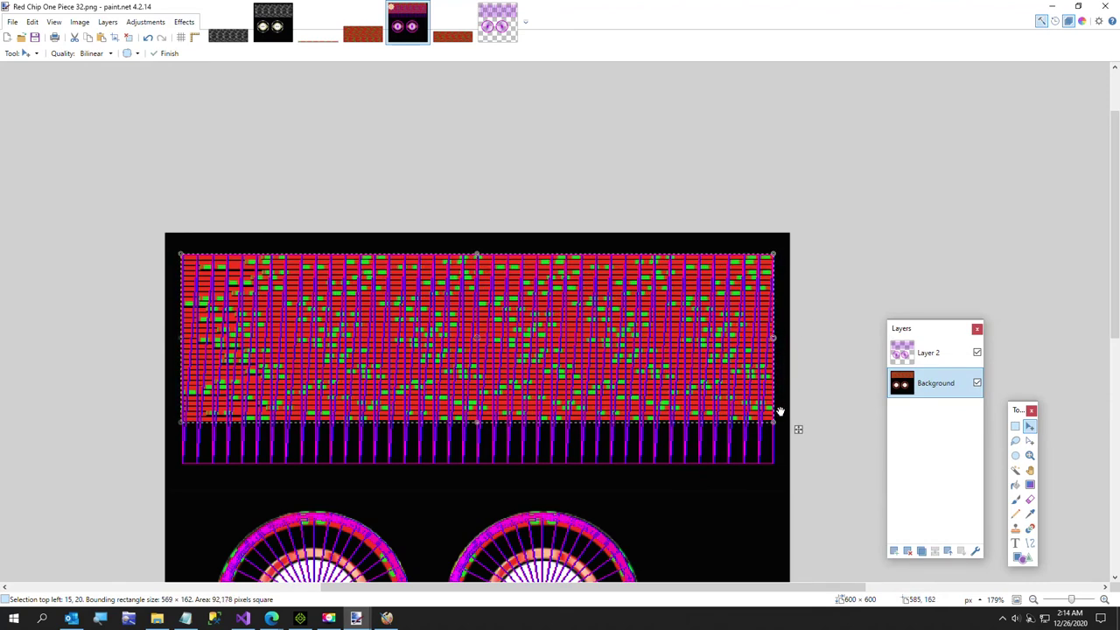
left_click_drag(478, 432, 464, 470)
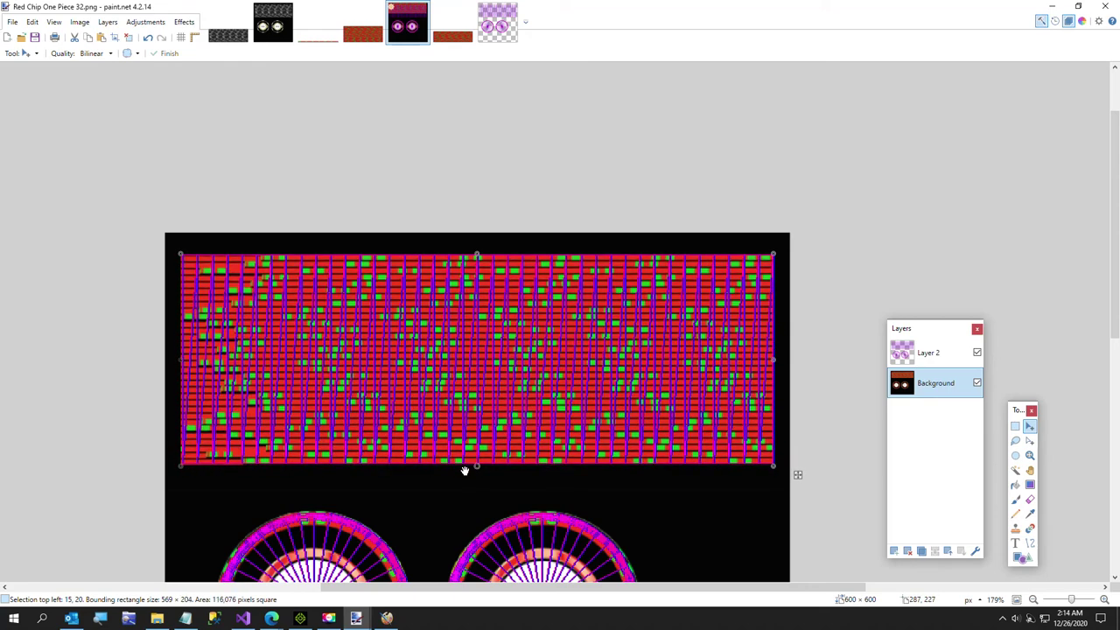
Fine-tune the stripes to about 572 × 207 px at 15, 18 so they slightly overlap the UV band's borders, and deselect them
key("Return")
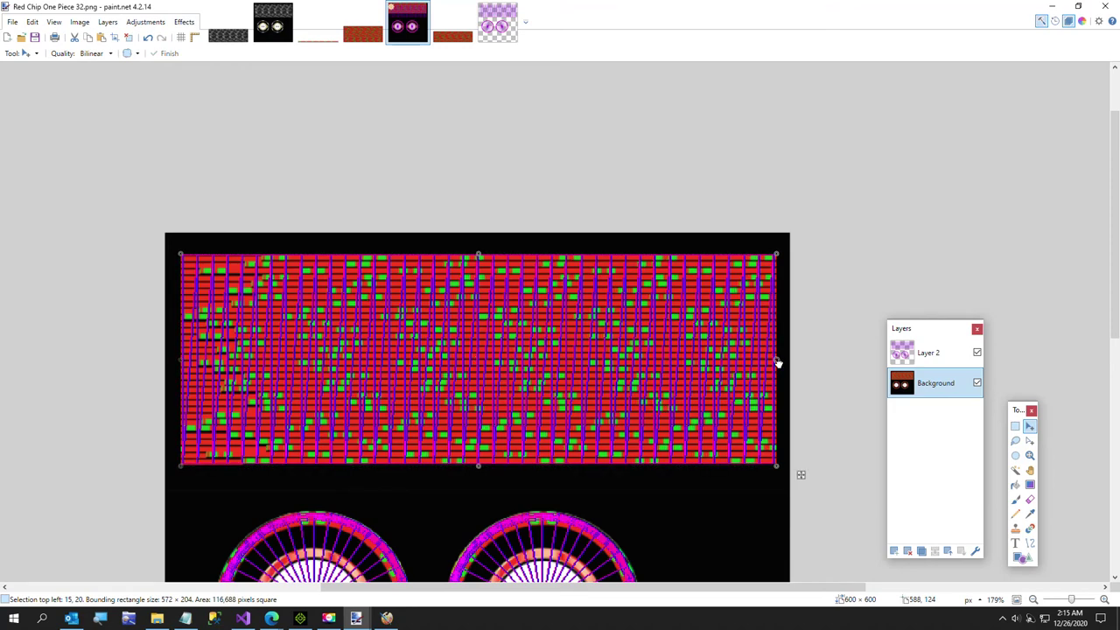
left_click_drag(480, 254, 480, 249)
left_click_drag(478, 468, 477, 469)
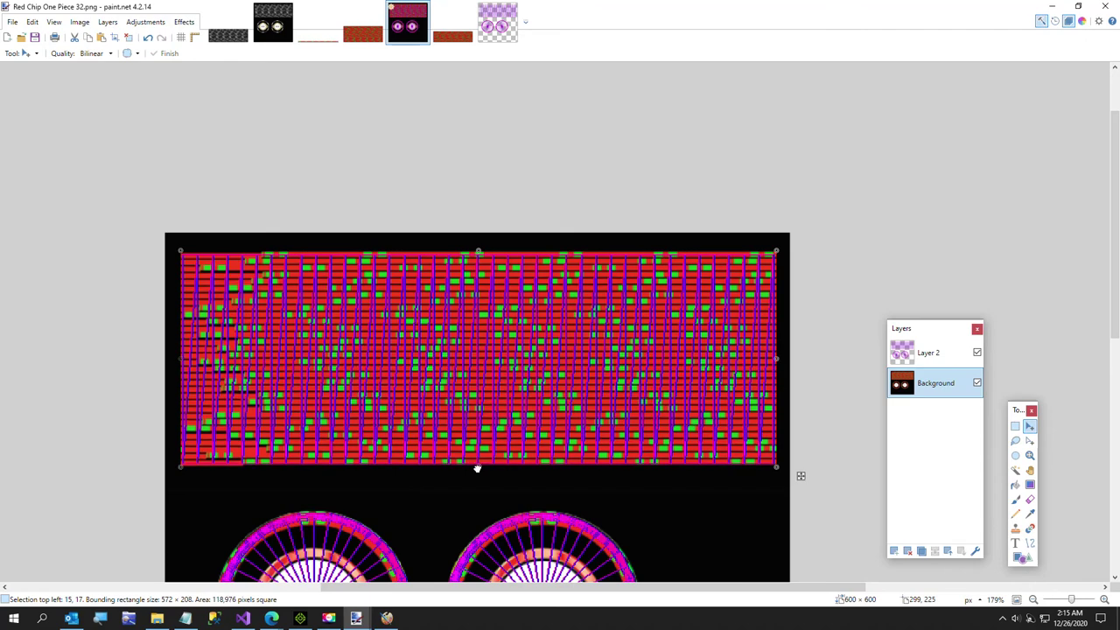
left_click_drag(478, 246, 480, 252)
key("ctrl+z")
key("ctrl+z")
key("ctrl+z")
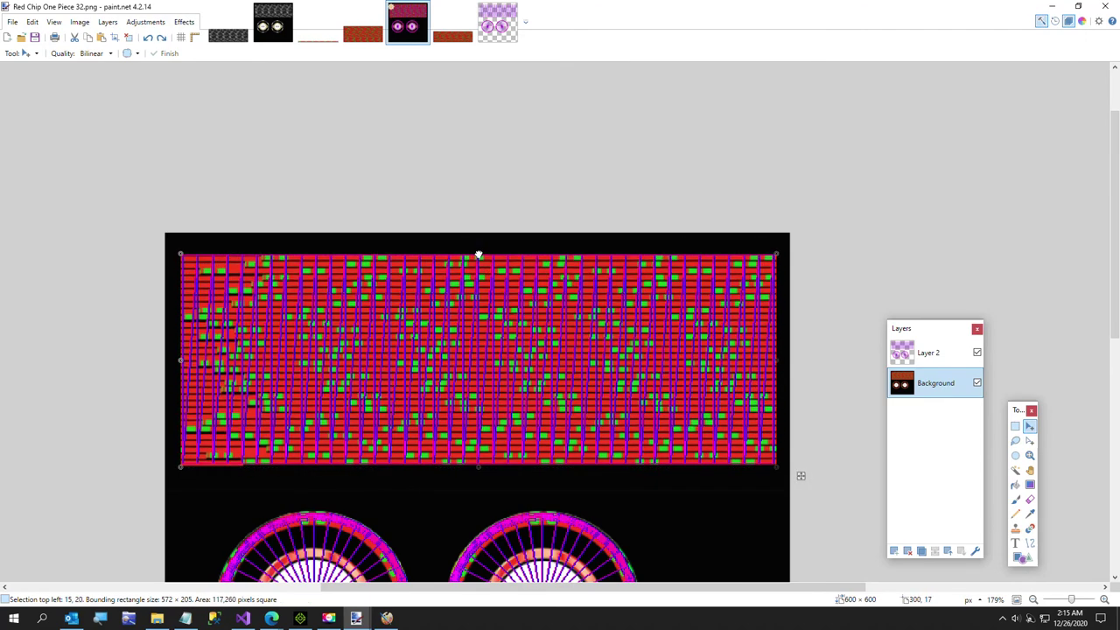
left_click_drag(480, 253, 481, 252)
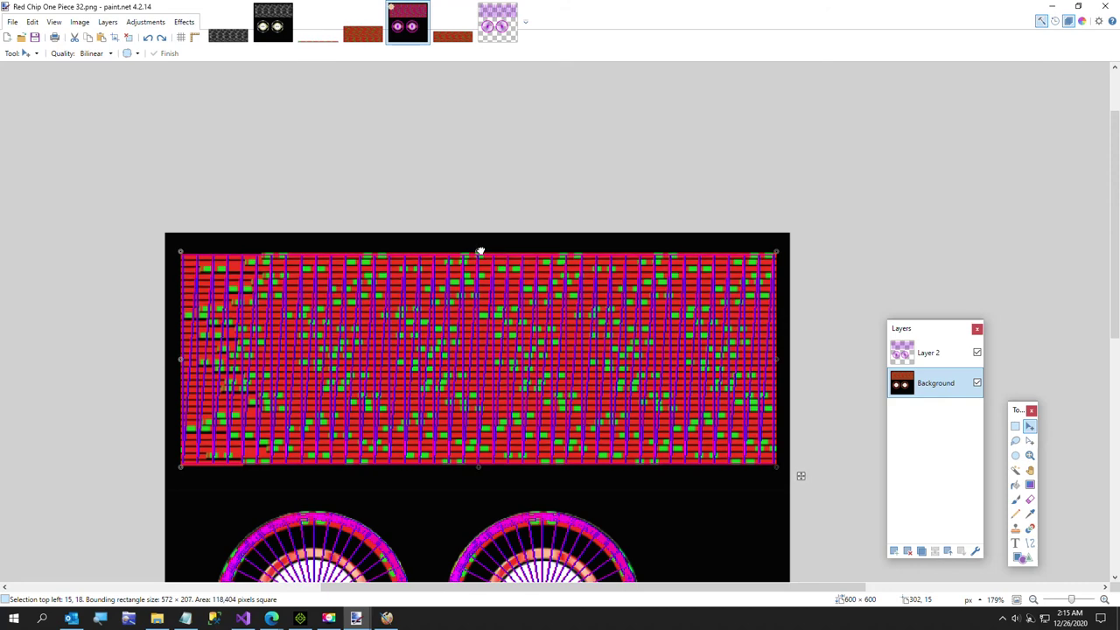
key("ctrl+d")
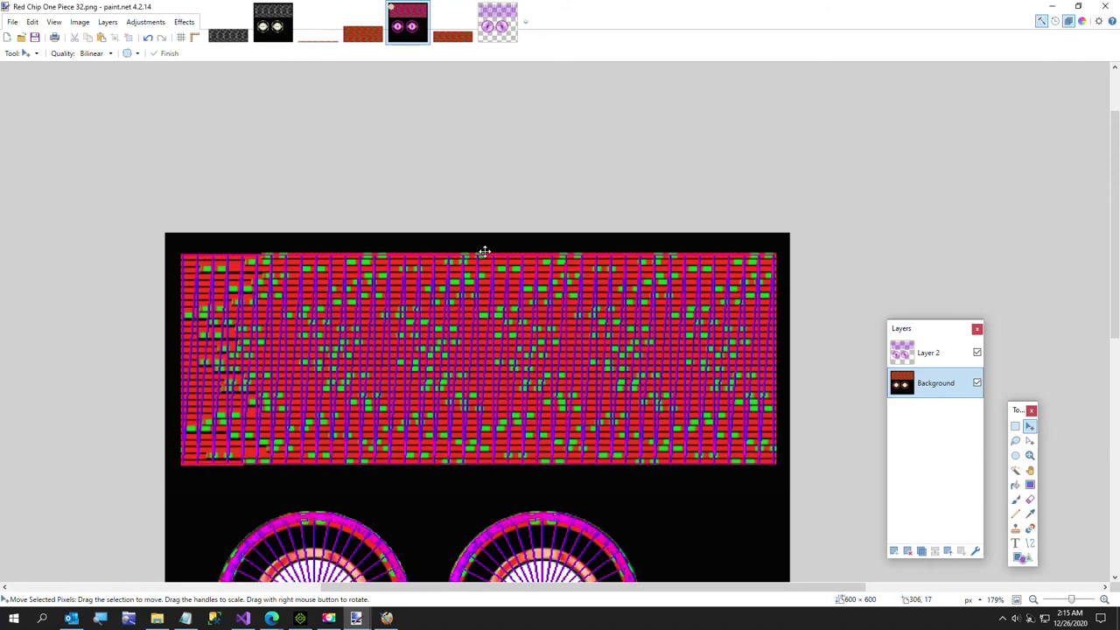
Hide Layer 2 and save the image as a flattened PNG, replacing Red Chip One Piece 32.png in the Chips folder
left_click(937, 352)
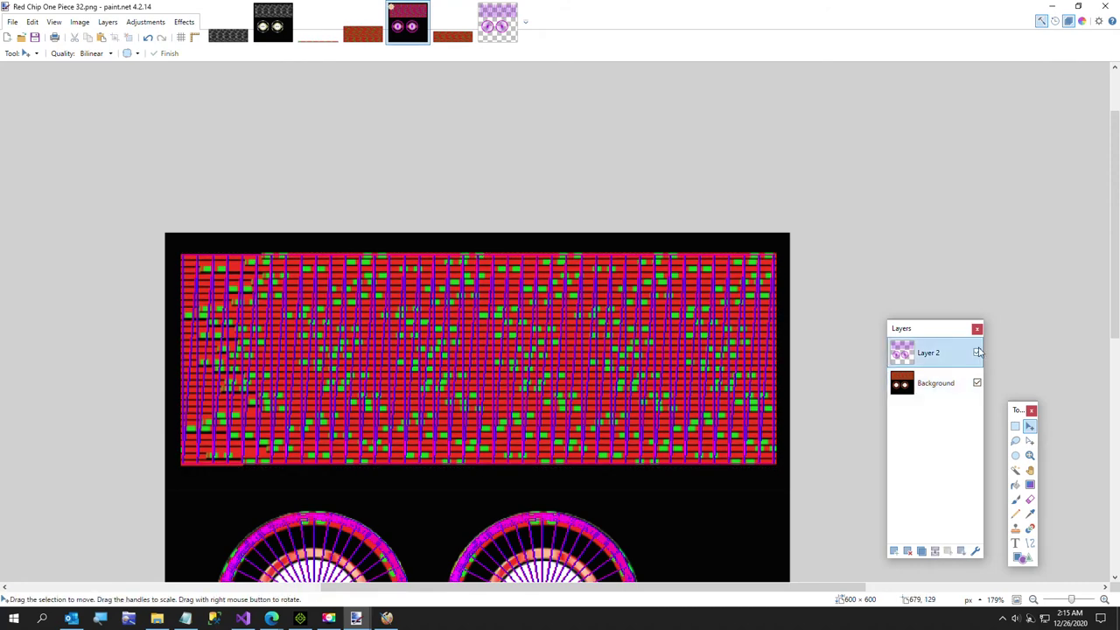
left_click(977, 353)
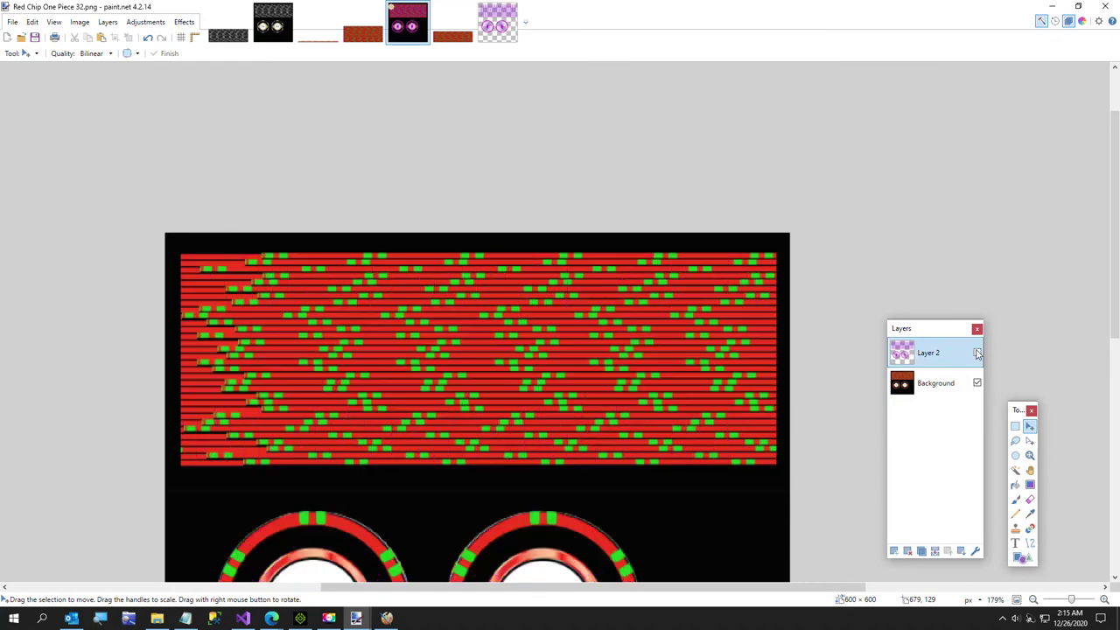
left_click(12, 22)
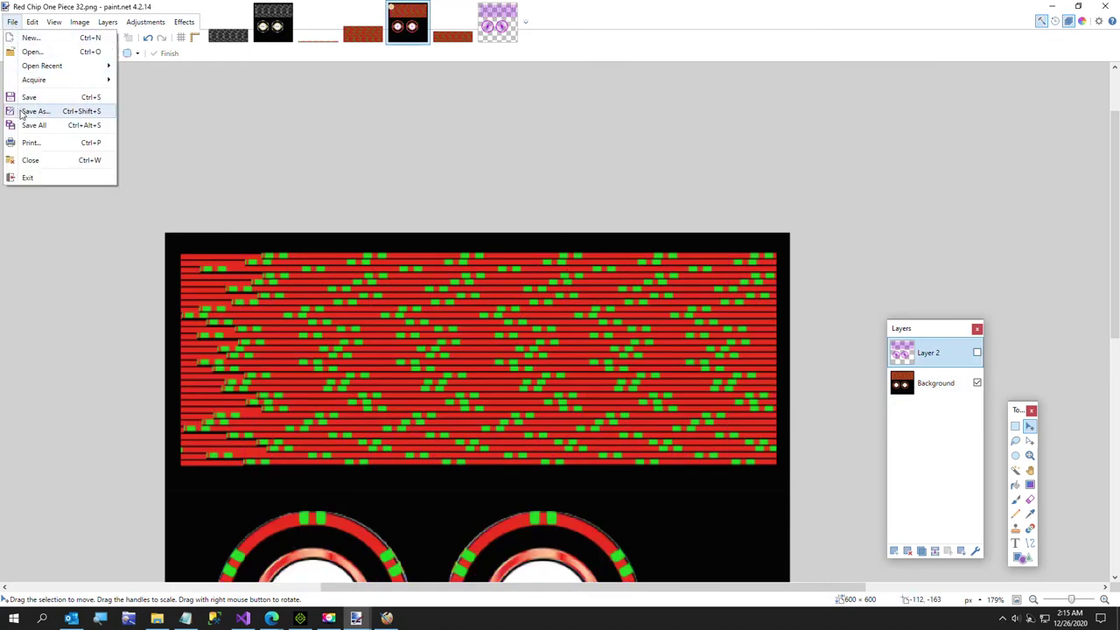
left_click(23, 114)
left_click(195, 510)
left_click(183, 525)
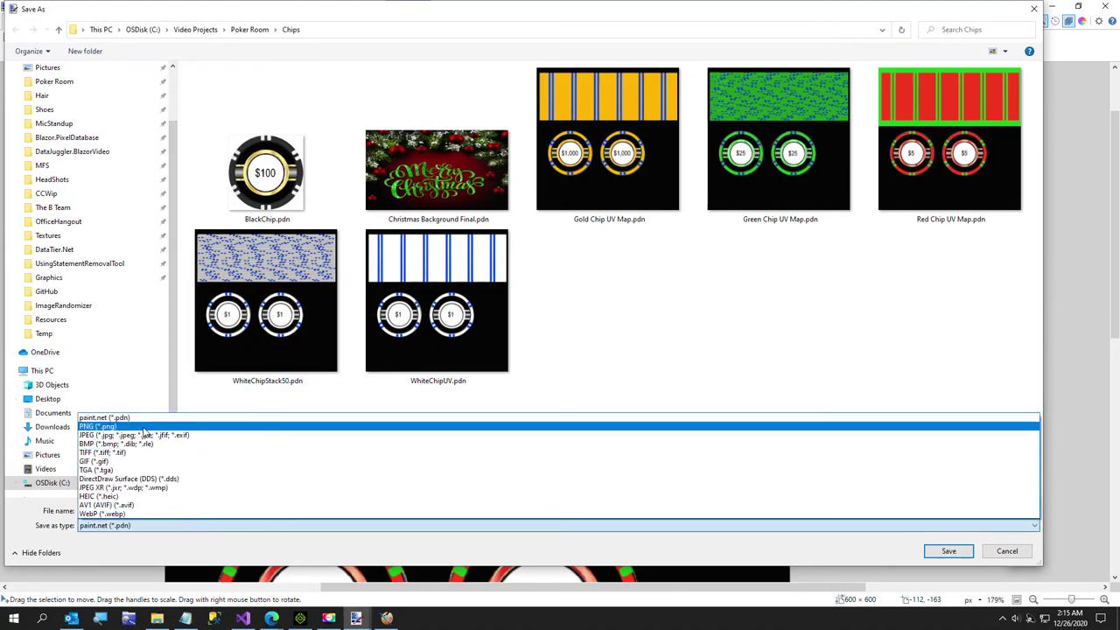
left_click(490, 431)
left_click(942, 555)
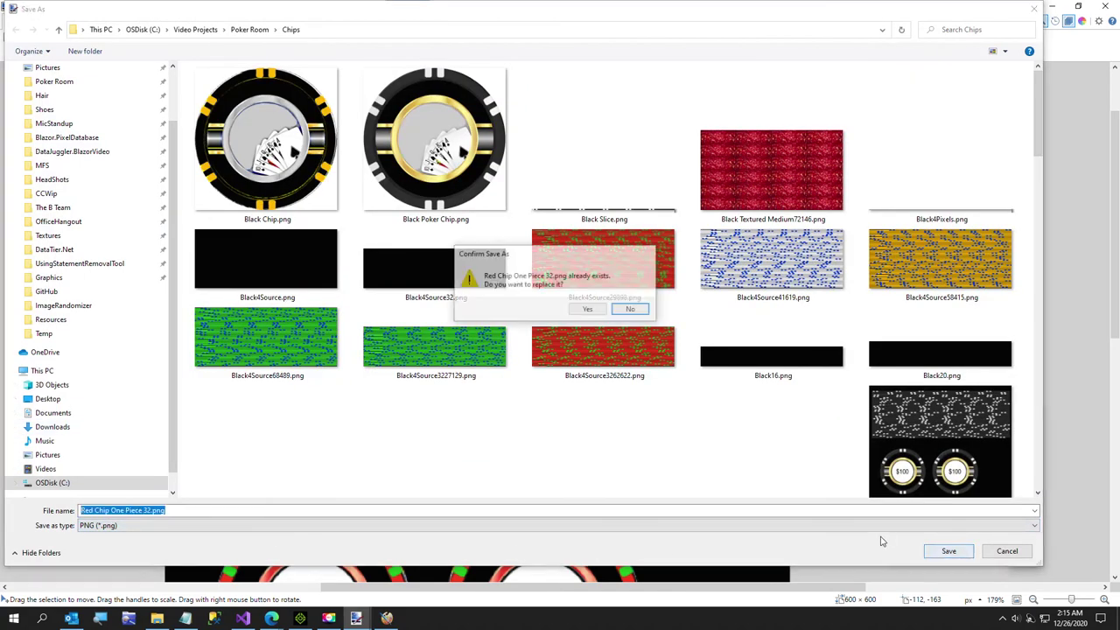
left_click(588, 310)
left_click(551, 404)
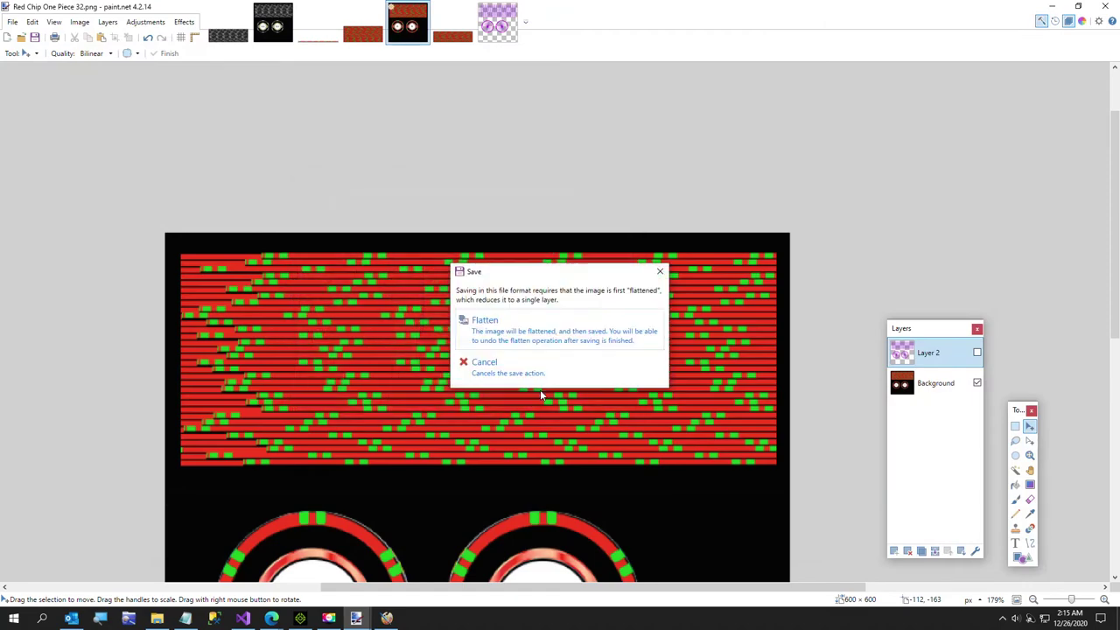
left_click(530, 343)
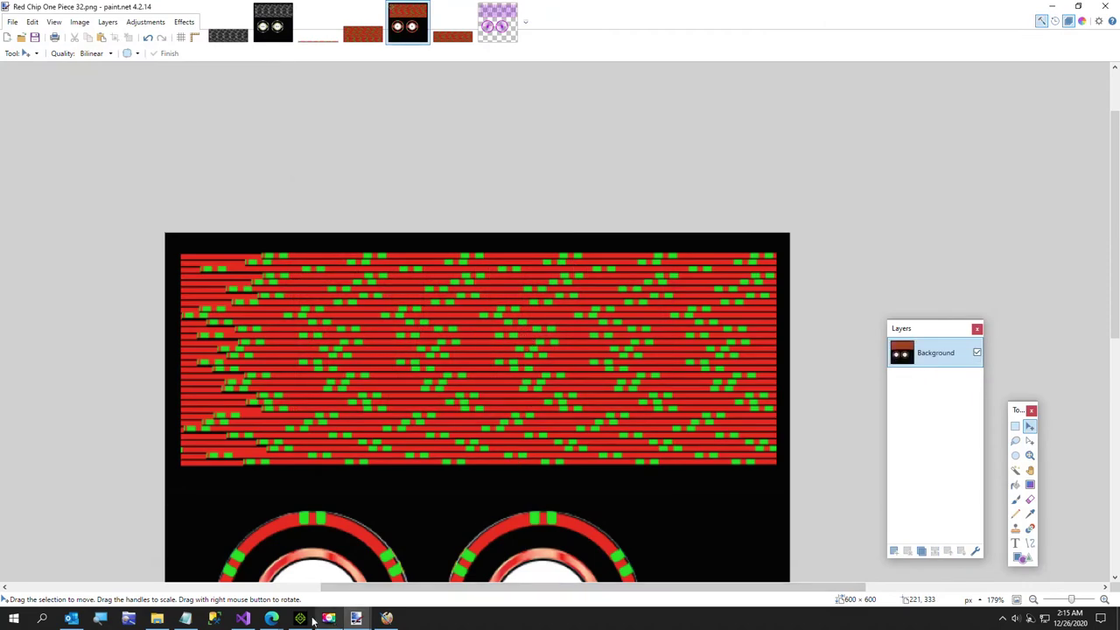
Switch to iClone and load Red Chip One Piece 32.png as the Base Color texture of the selected short red chip stack
left_click(300, 618)
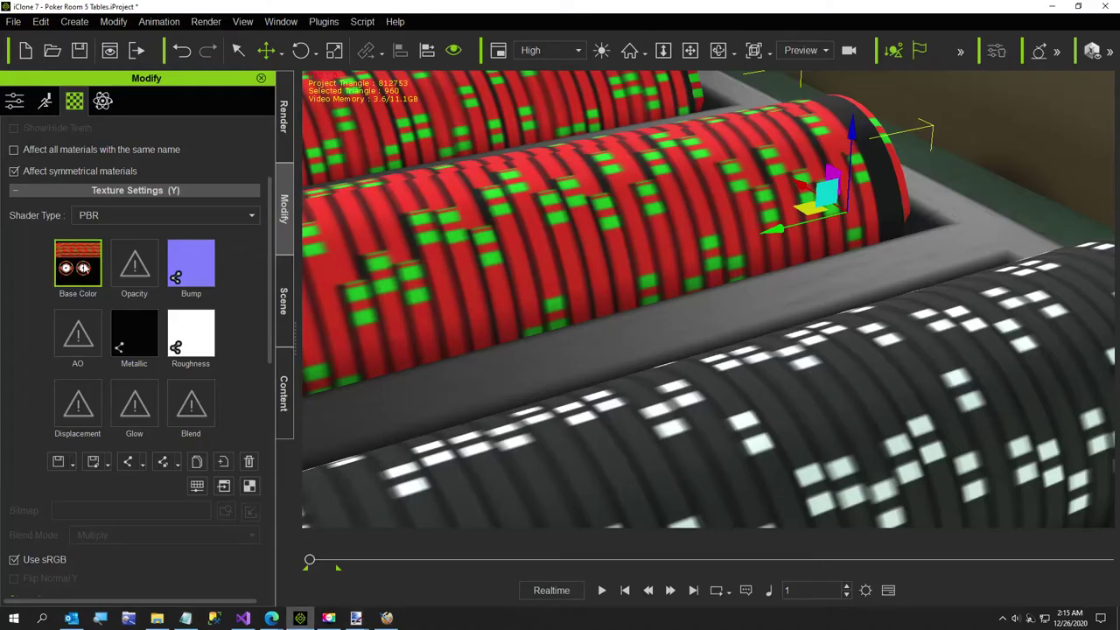
double_click(83, 268)
scroll(575, 263, "down", 10)
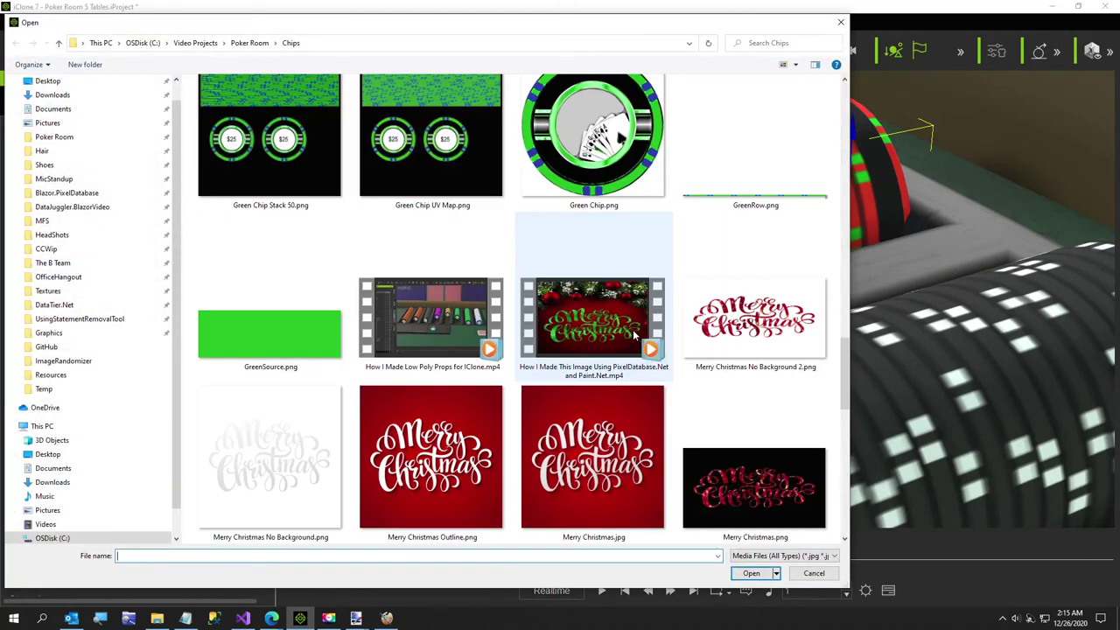
scroll(630, 342, "down", 10)
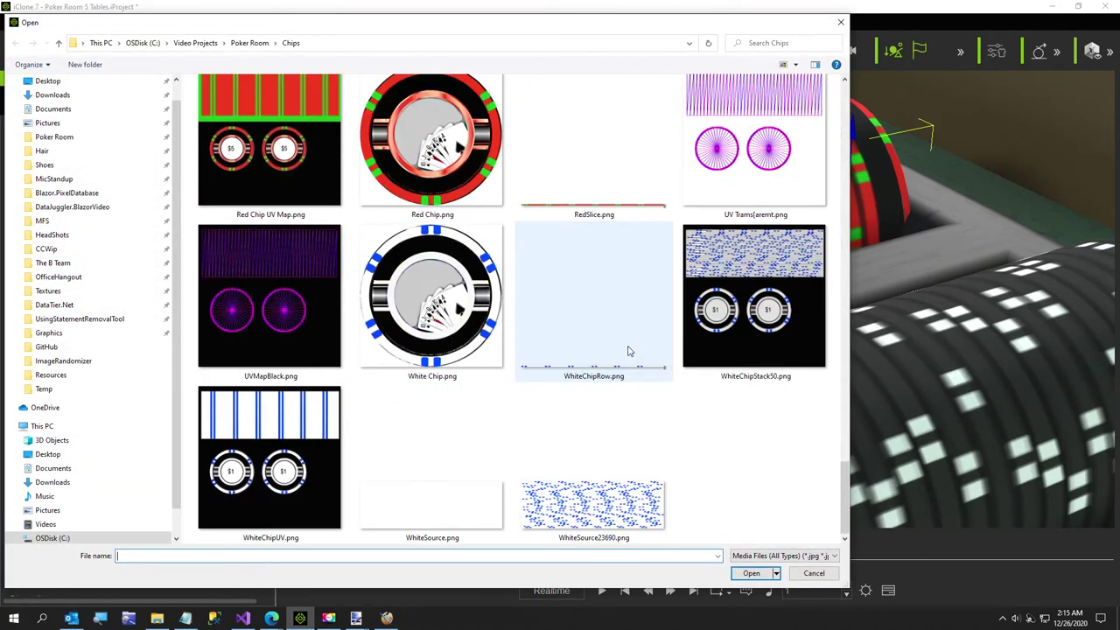
scroll(627, 351, "up", 2)
left_click(617, 186)
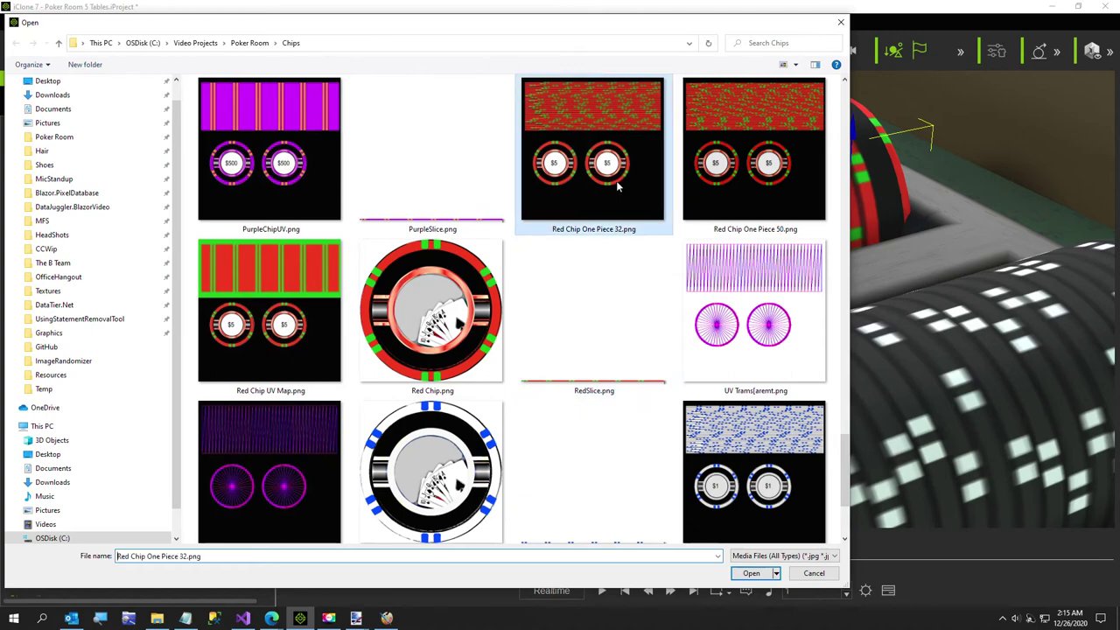
double_click(617, 186)
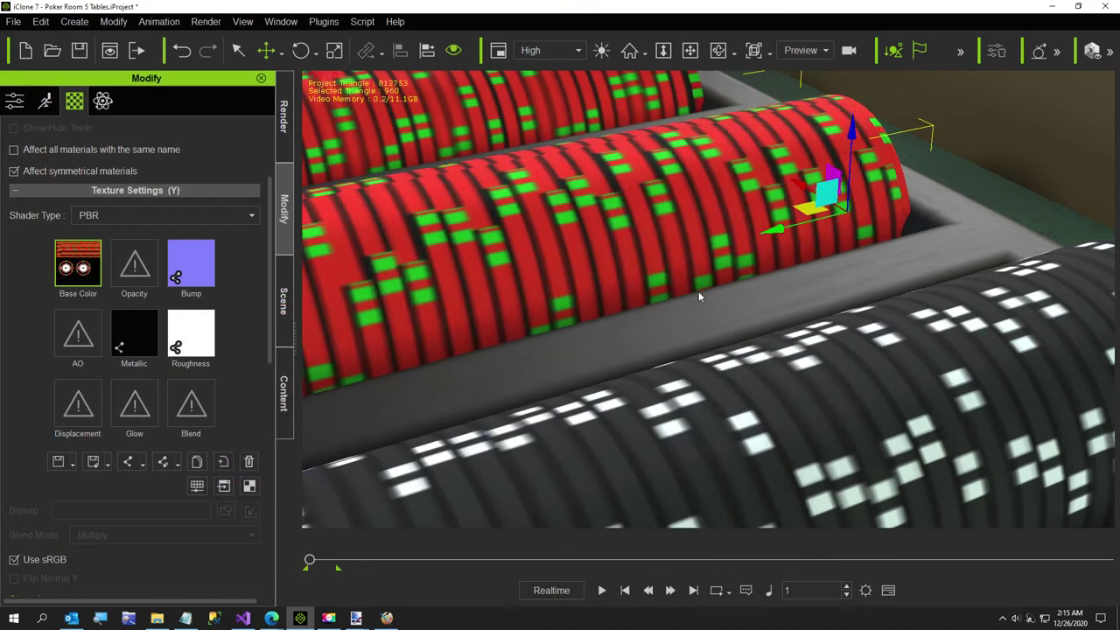
Slide the short red chip stack slightly along the length of its tray slot
scroll(702, 298, "down", 6)
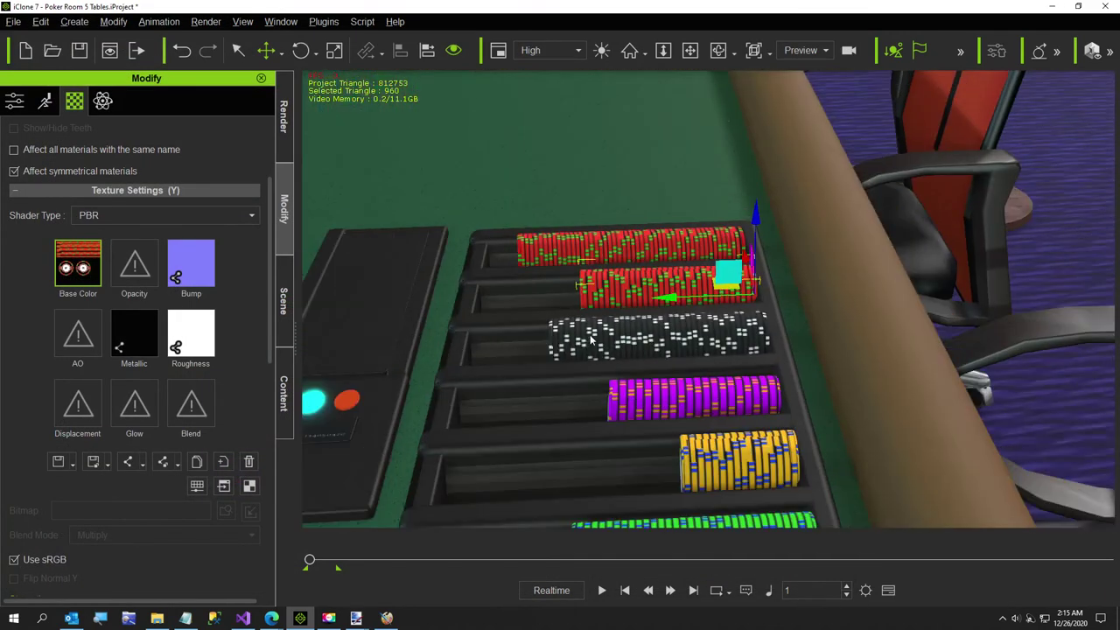
scroll(663, 298, "up", 5)
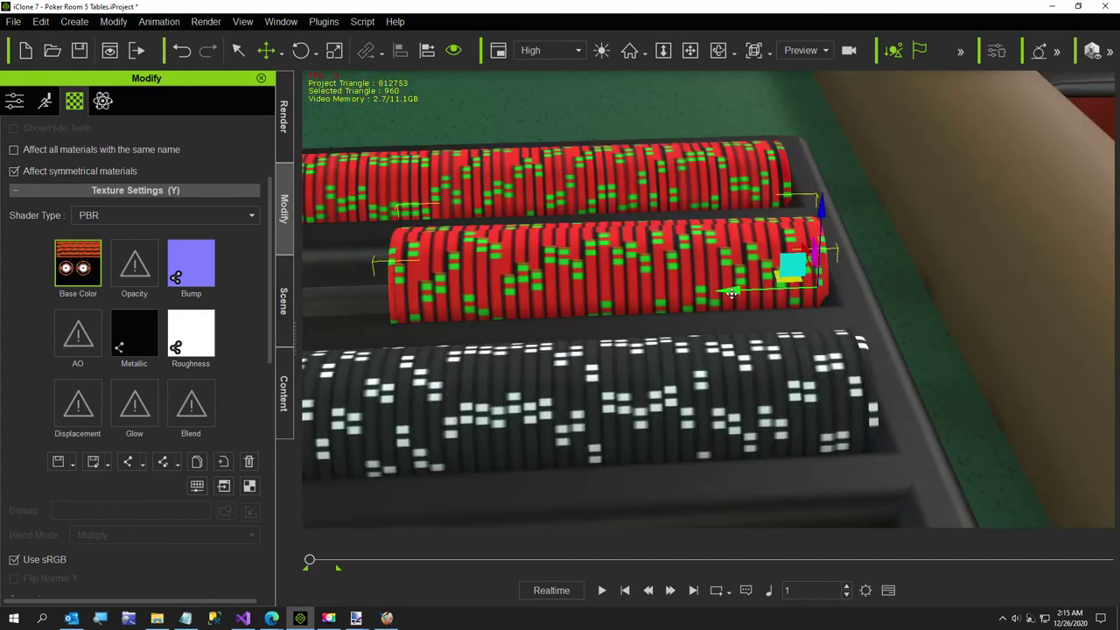
left_click_drag(732, 294, 726, 297)
Adjust the short red stack's tilt and nudge its position so it sits straight in its slot
right_click_drag(582, 388, 819, 422)
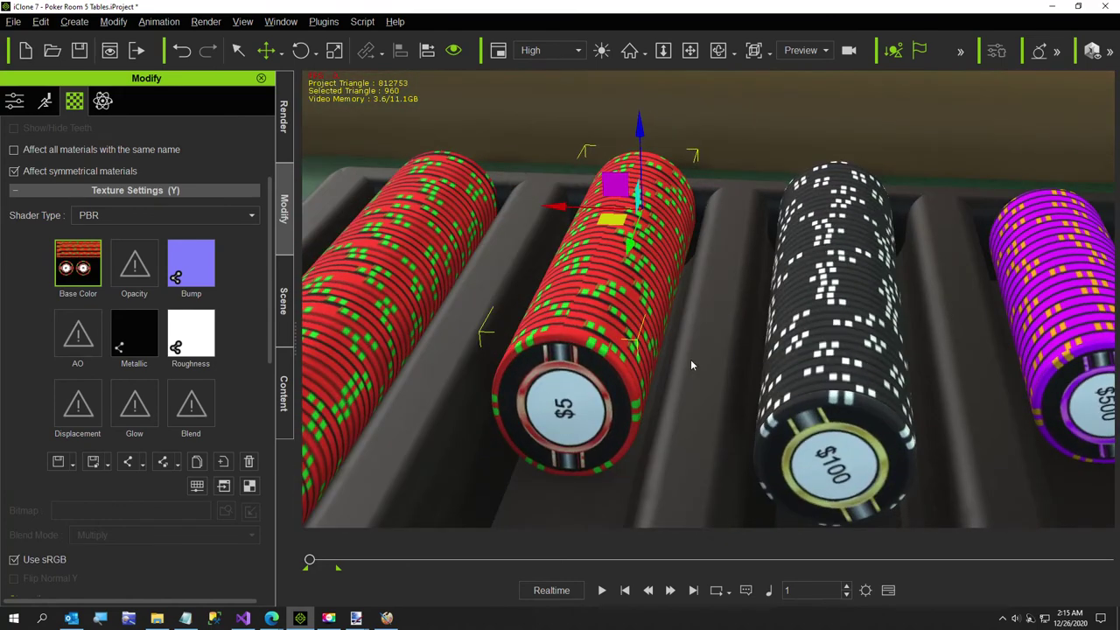
key("e")
left_click_drag(602, 186, 564, 200)
key("r")
key("e")
left_click_drag(713, 187, 648, 175)
key("w")
left_click_drag(646, 286, 635, 278)
Rotate the short red stack about its long axis until its $5 label is angled similarly to the neighbouring $100 label
key("e")
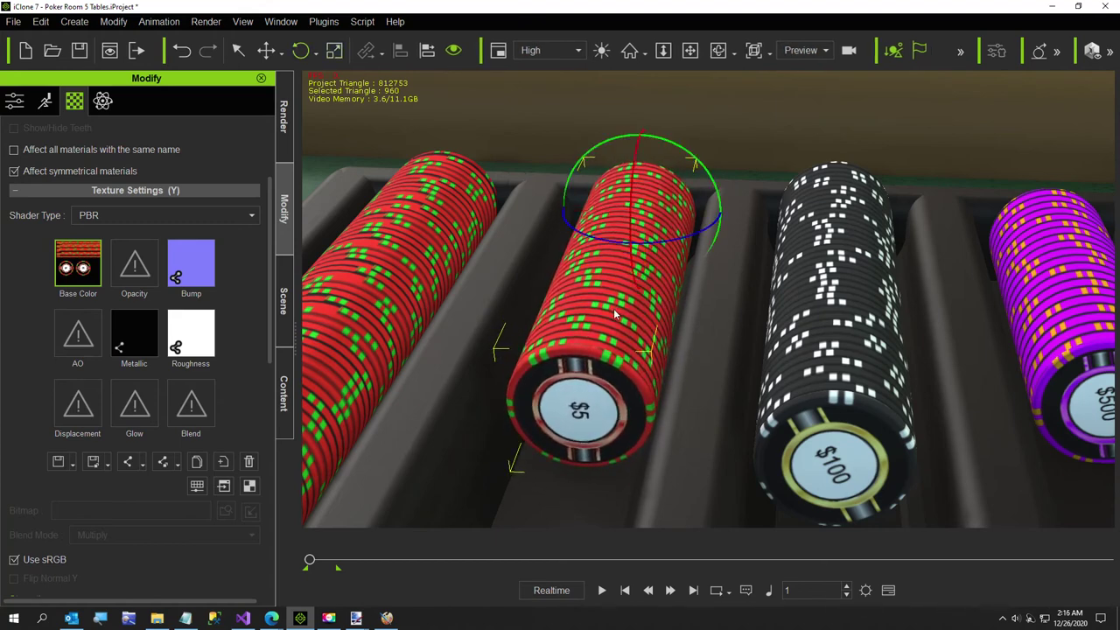
left_click_drag(691, 237, 653, 179)
key("w")
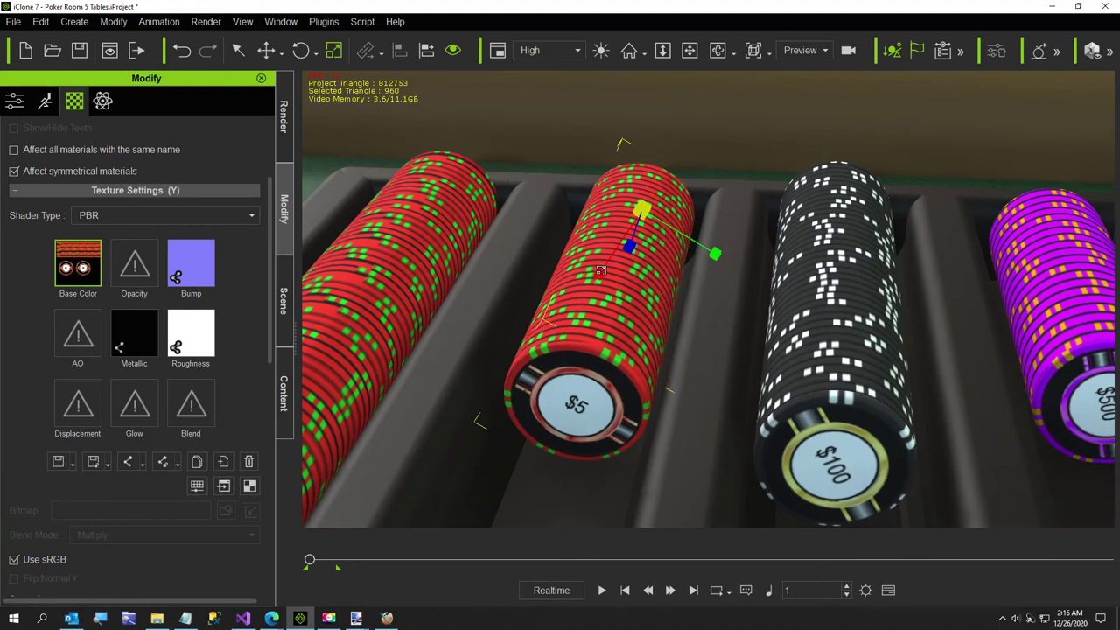
key("e")
left_click_drag(716, 215, 603, 155)
key("w")
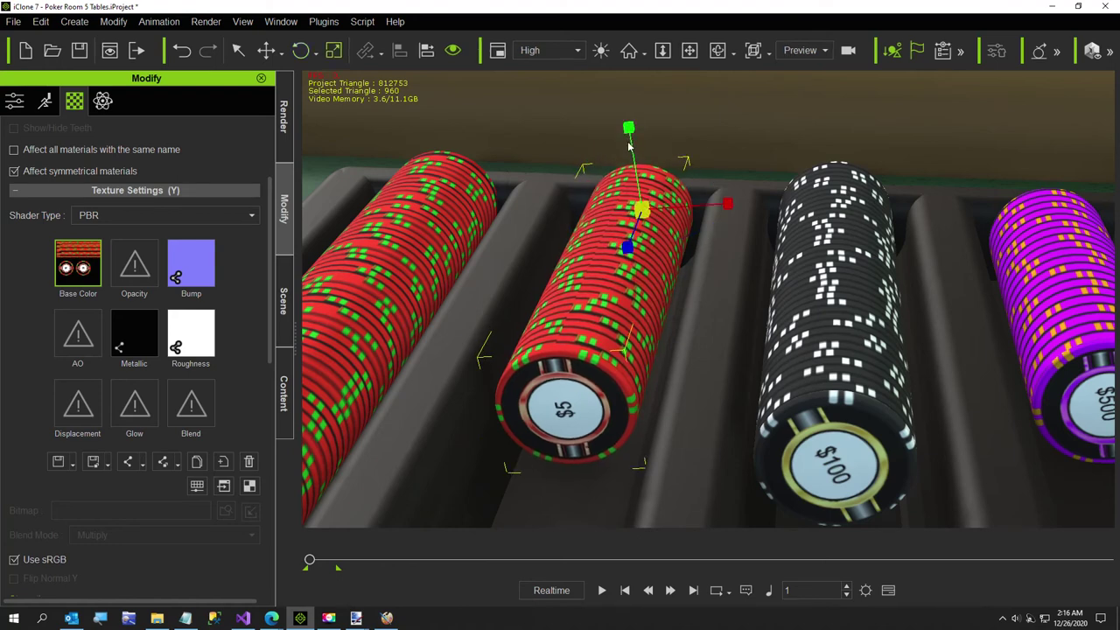
key("e")
left_click_drag(634, 158, 629, 159)
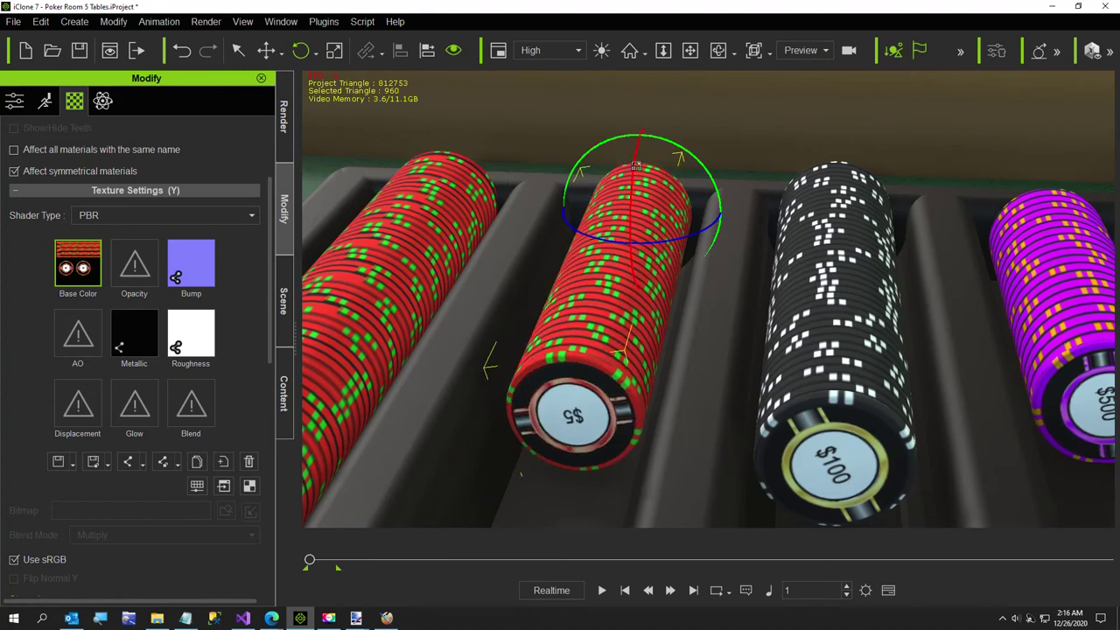
key("w")
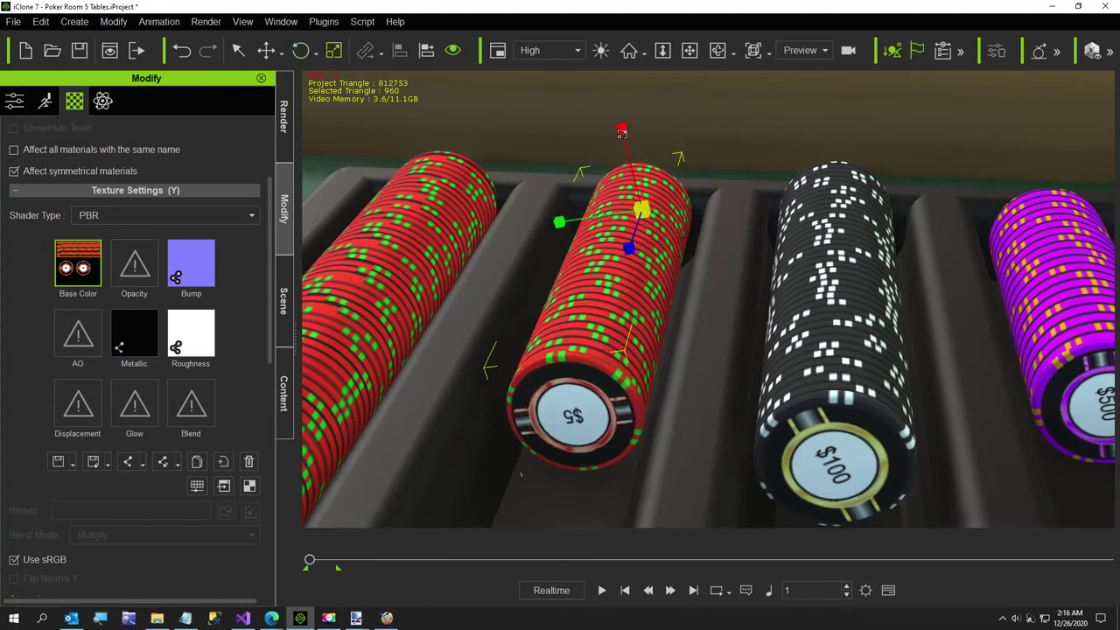
key("e")
left_click_drag(627, 151, 635, 145)
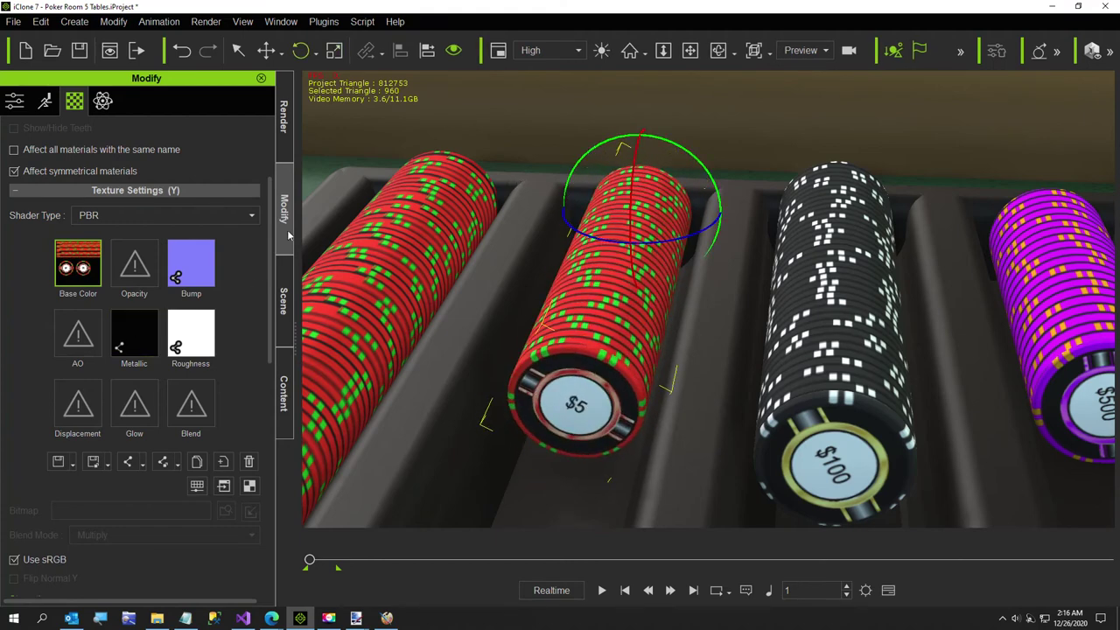
Set the short red stack's pivot to its centre and rotate the stack about its long axis to a Y rotation of about 202
left_click(14, 103)
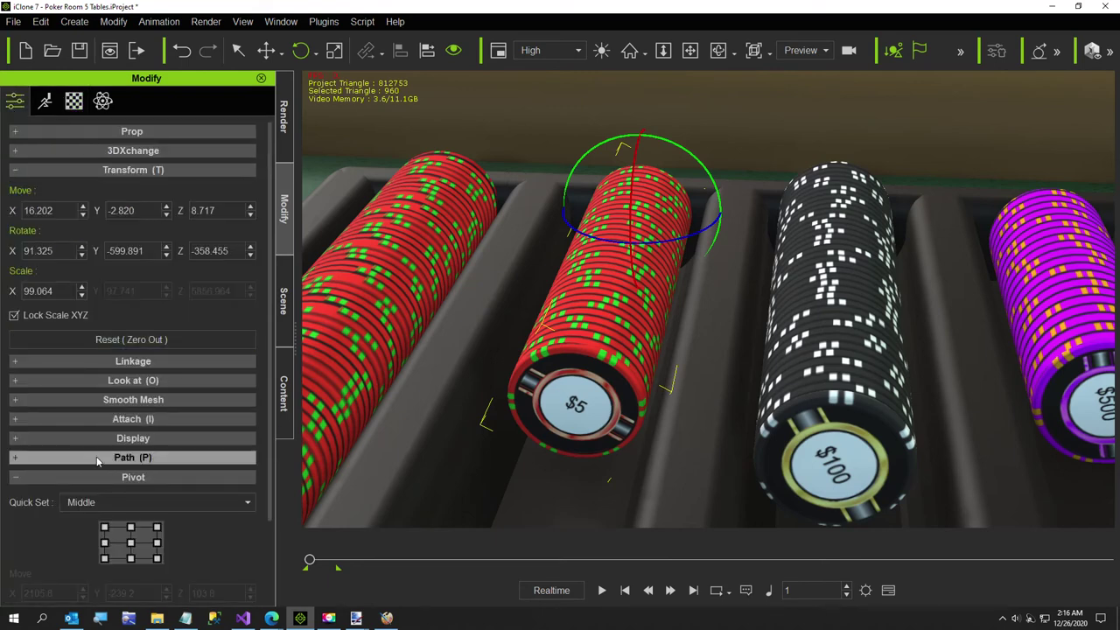
left_click(131, 543)
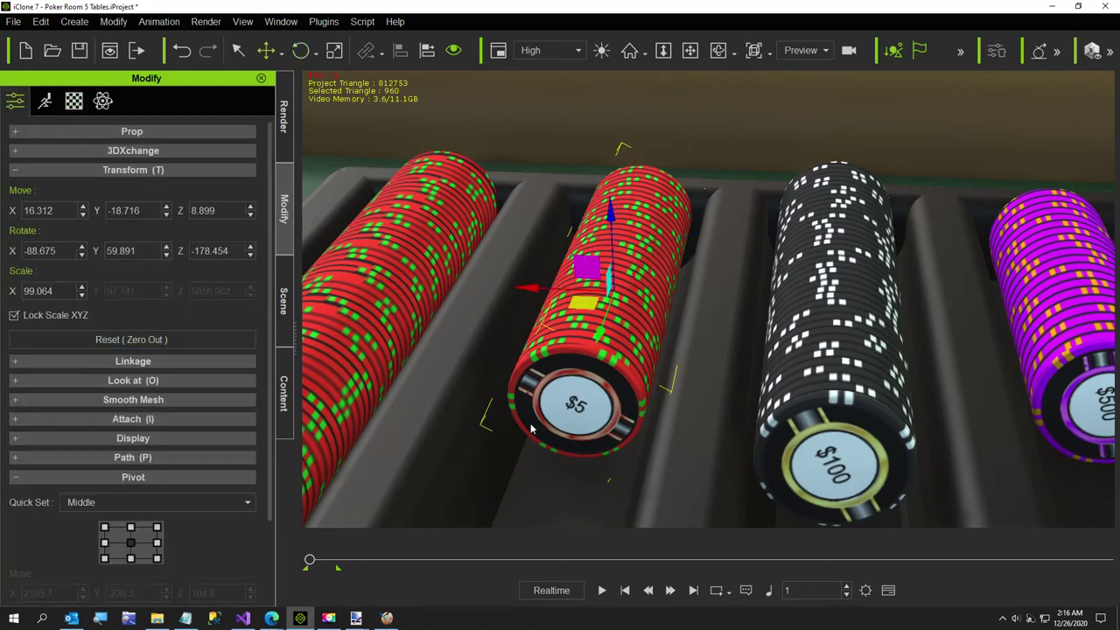
key("e")
left_click_drag(659, 251, 549, 255)
key("w")
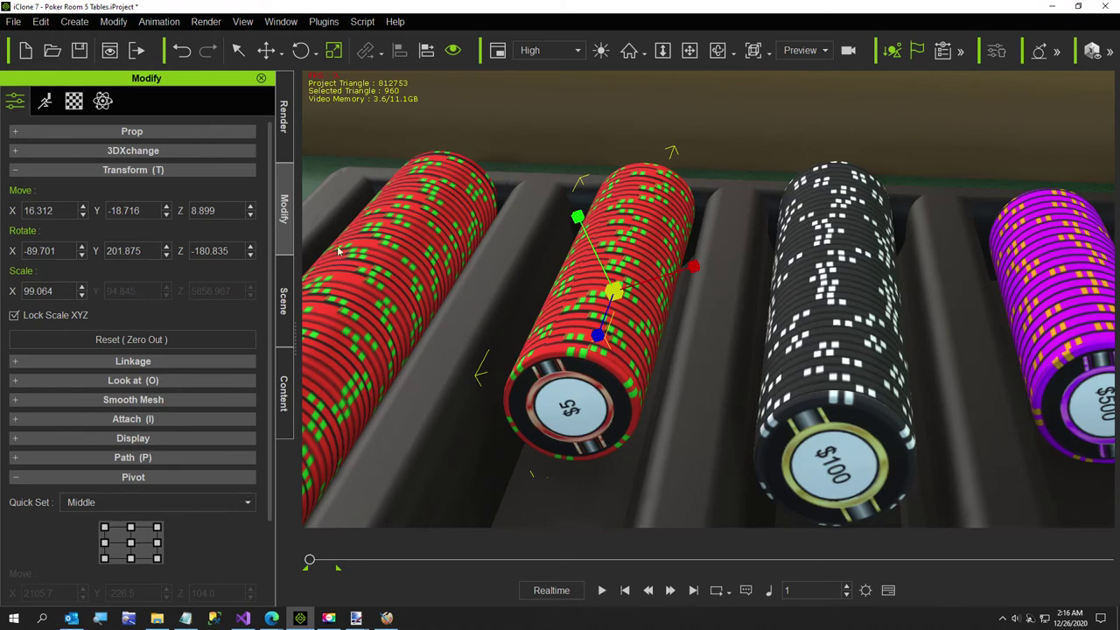
Set the short red chip stack's scale to 106
left_click(60, 293)
key("Return")
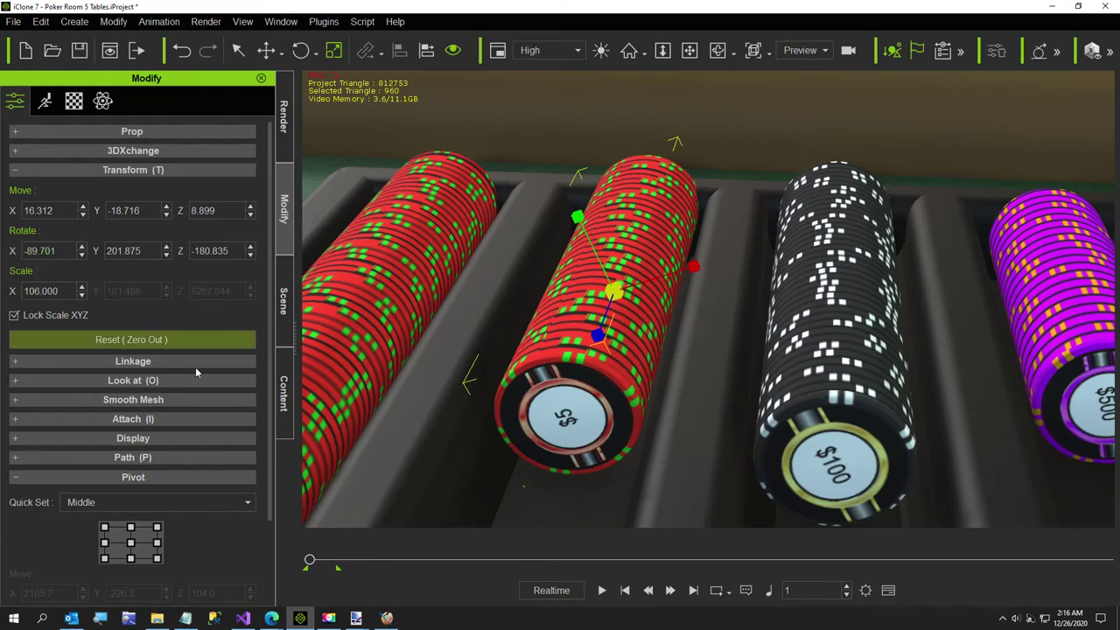
mouse_move(560, 376)
right_mouse_down()
mouse_move(489, 372)
mouse_move(465, 309)
mouse_move(533, 350)
mouse_move(540, 388)
mouse_move(563, 387)
right_mouse_up()
scroll(616, 450, "up", 3)
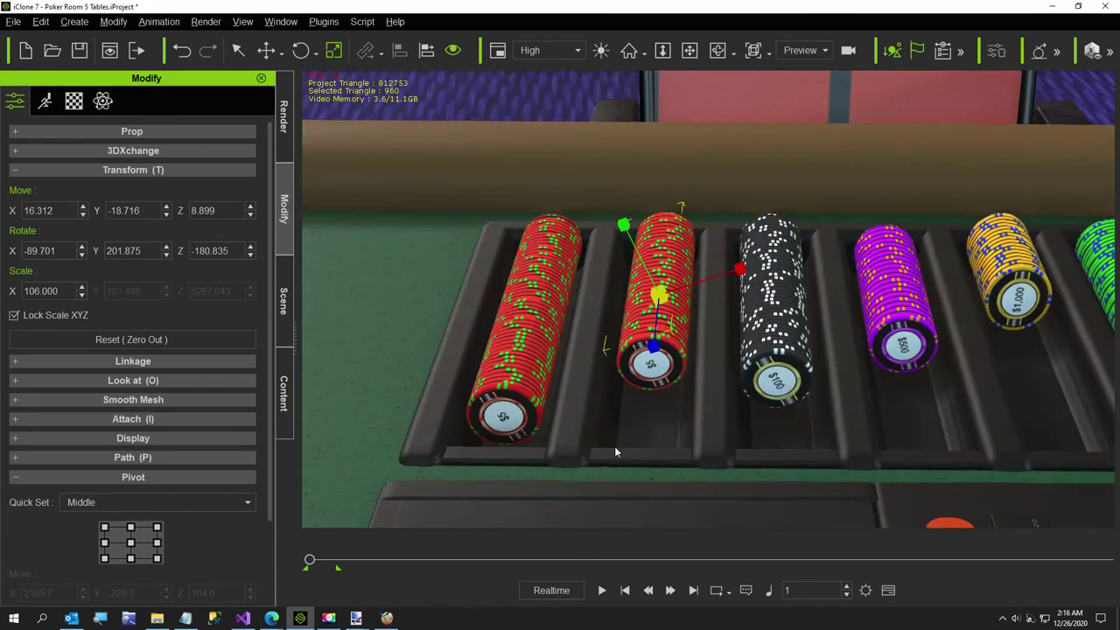
Examine the chip rack from both sides and the front to check how each stack sits in its slot
scroll(615, 446, "down", 3)
right_click_drag(766, 452, 676, 417)
scroll(625, 454, "down", 2)
scroll(673, 461, "up", 2)
scroll(673, 461, "down", 3)
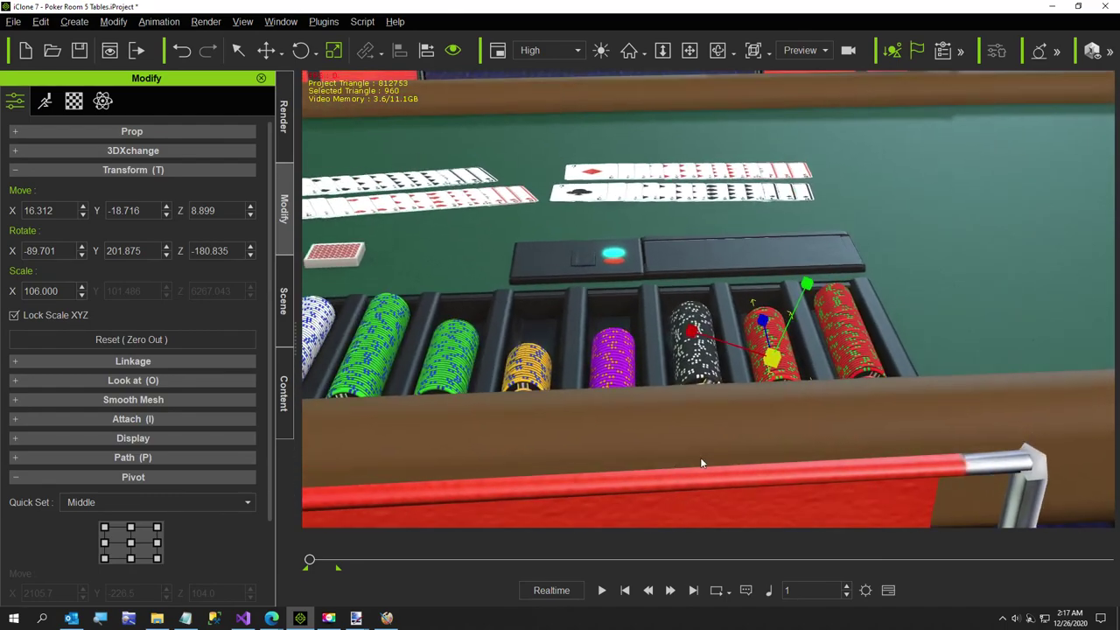
right_click_drag(615, 467, 949, 456)
right_click_drag(822, 314, 681, 311)
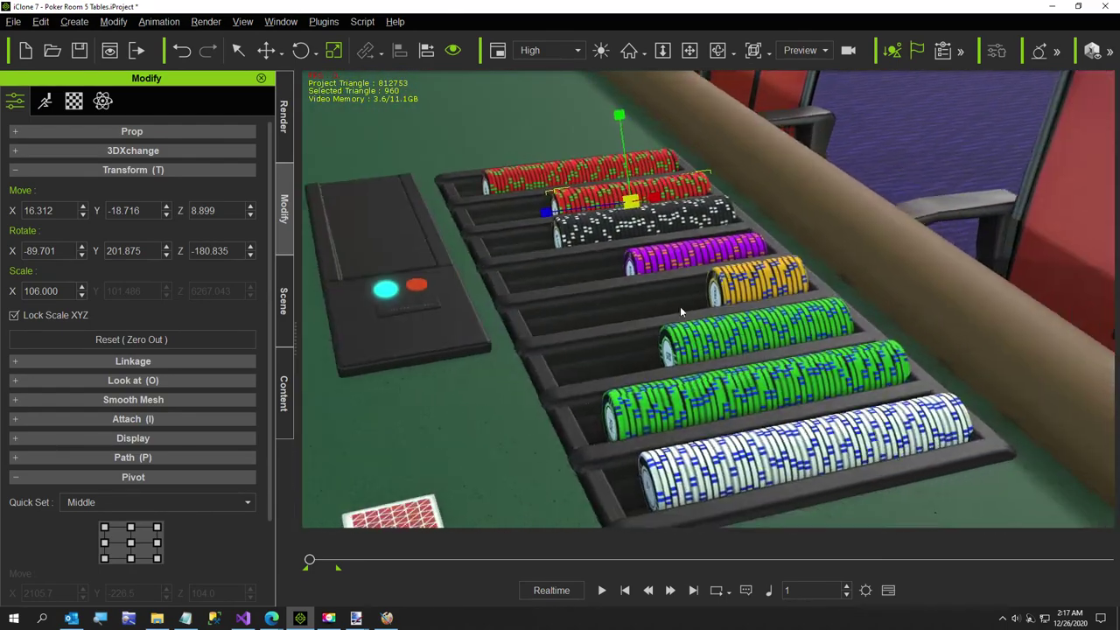
scroll(600, 368, "down", 3)
right_click_drag(599, 368, 886, 434)
right_click_drag(864, 379, 385, 399)
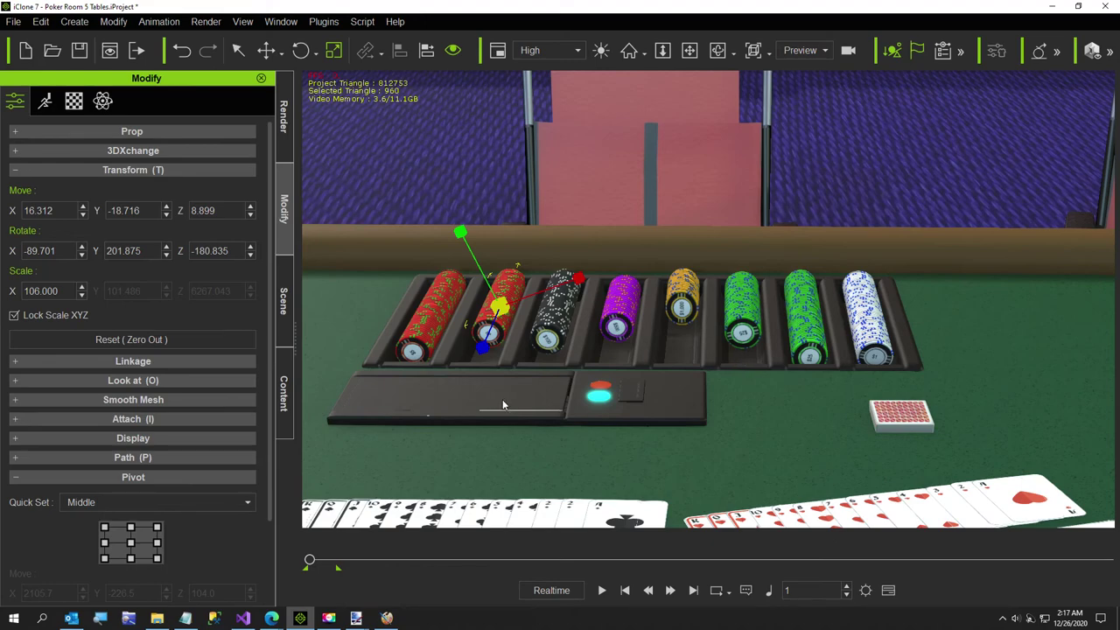
right_click_drag(525, 405, 673, 442)
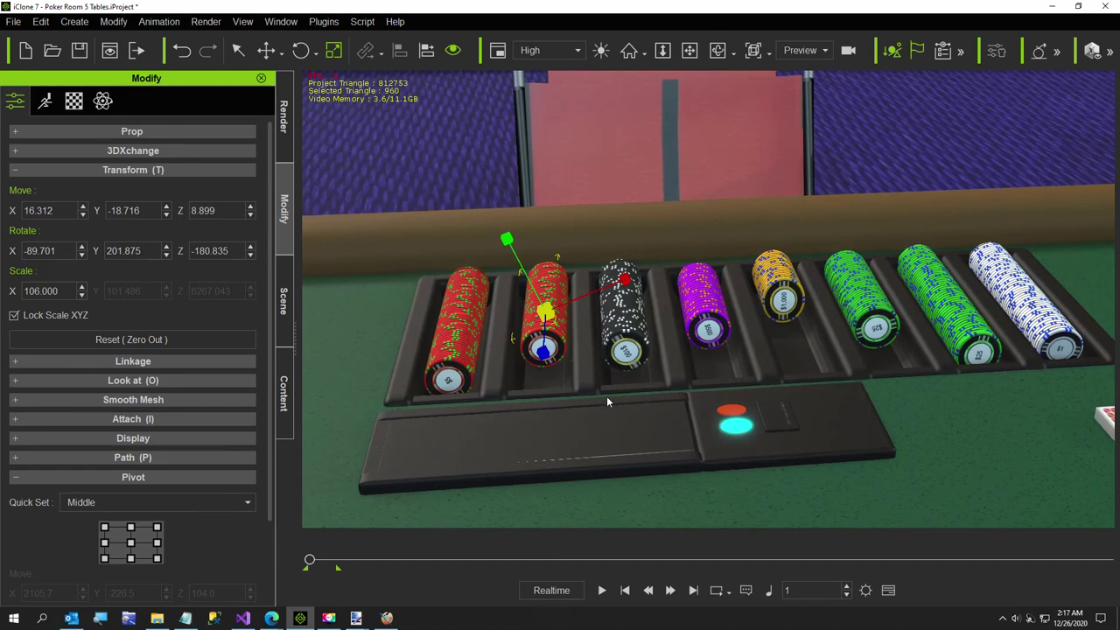
scroll(625, 421, "up", 3)
right_click_drag(602, 433, 614, 377)
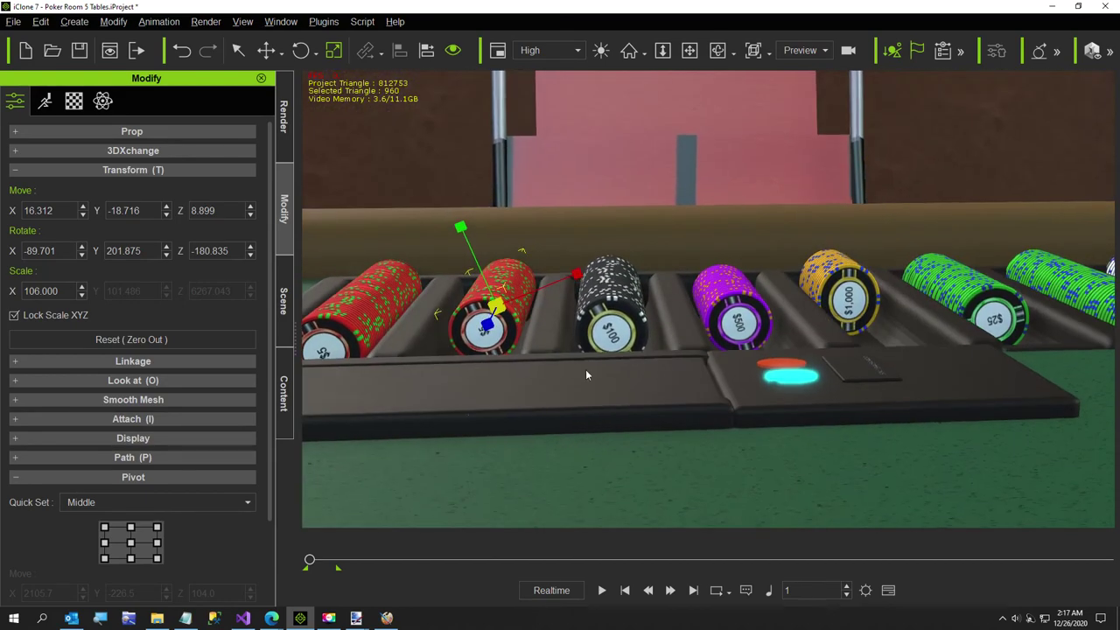
Select BlackChipStack in the Chip Rack and nudge it sideways within its slot toward the purple stack
left_click(283, 315)
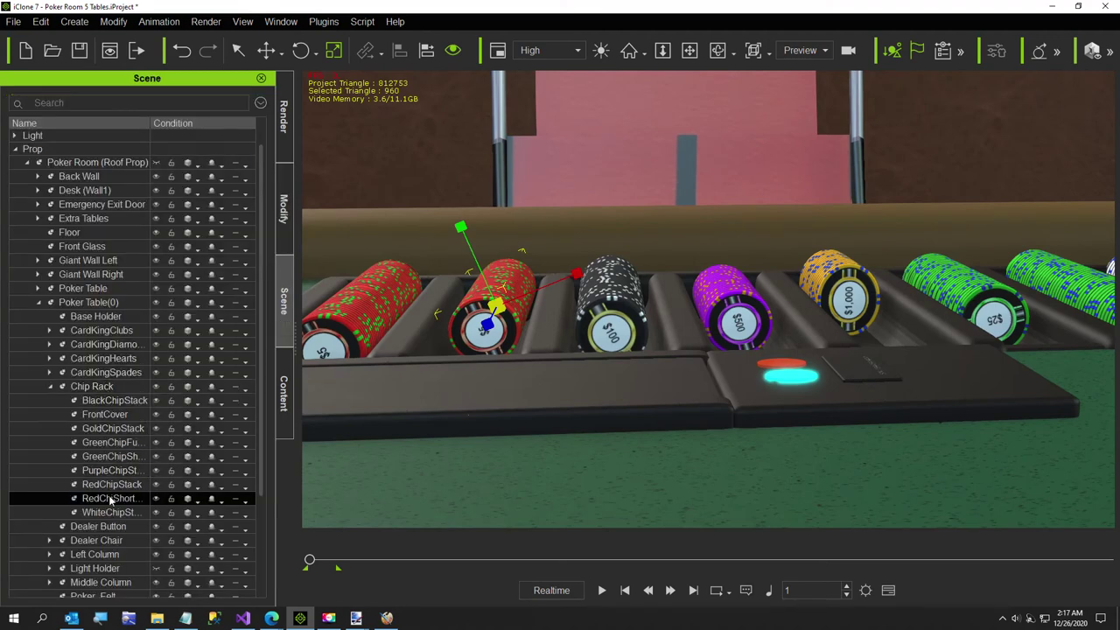
left_click(105, 401)
key("w")
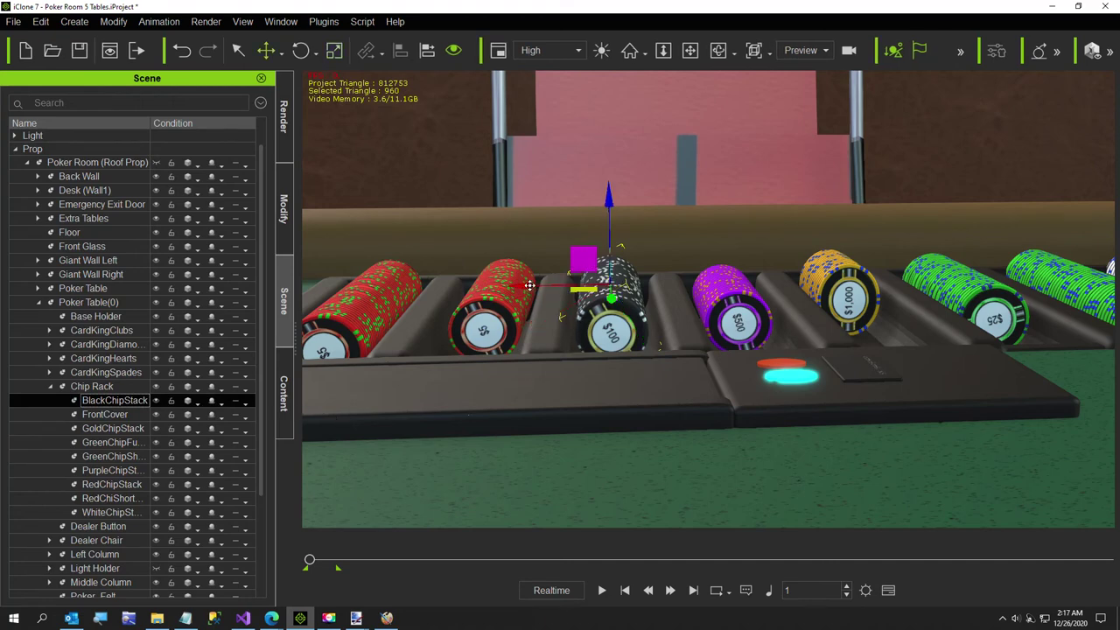
left_click_drag(527, 287, 529, 287)
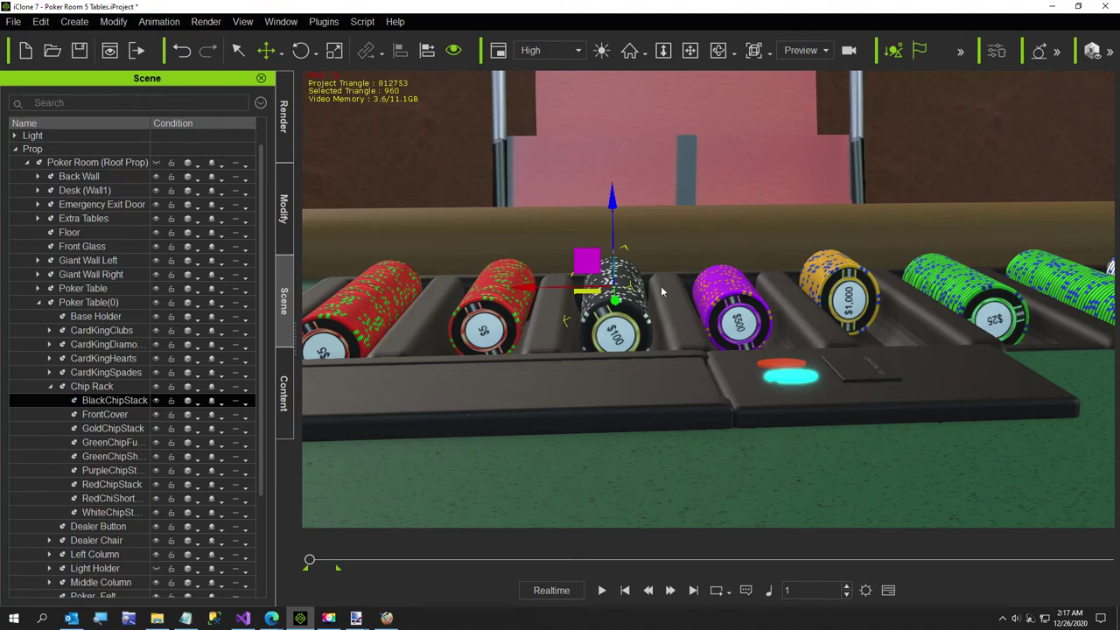
Save the project under the new name Poker Room 2 Tables.iProject
right_click_drag(689, 355, 847, 549)
scroll(802, 394, "down", 10)
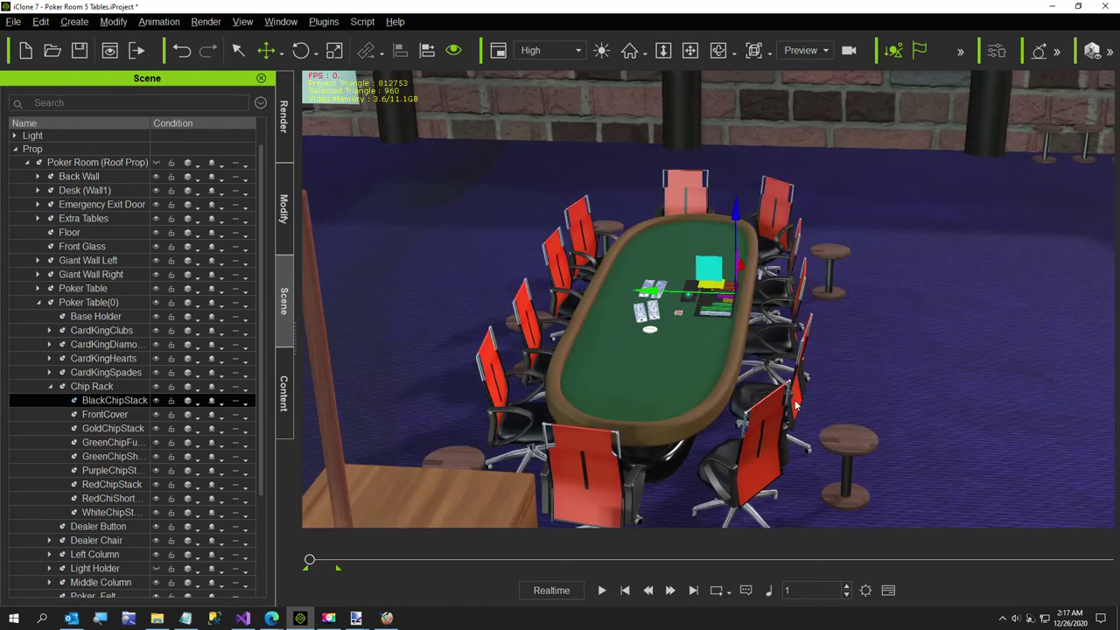
right_click_drag(898, 409, 525, 425)
left_click(13, 21)
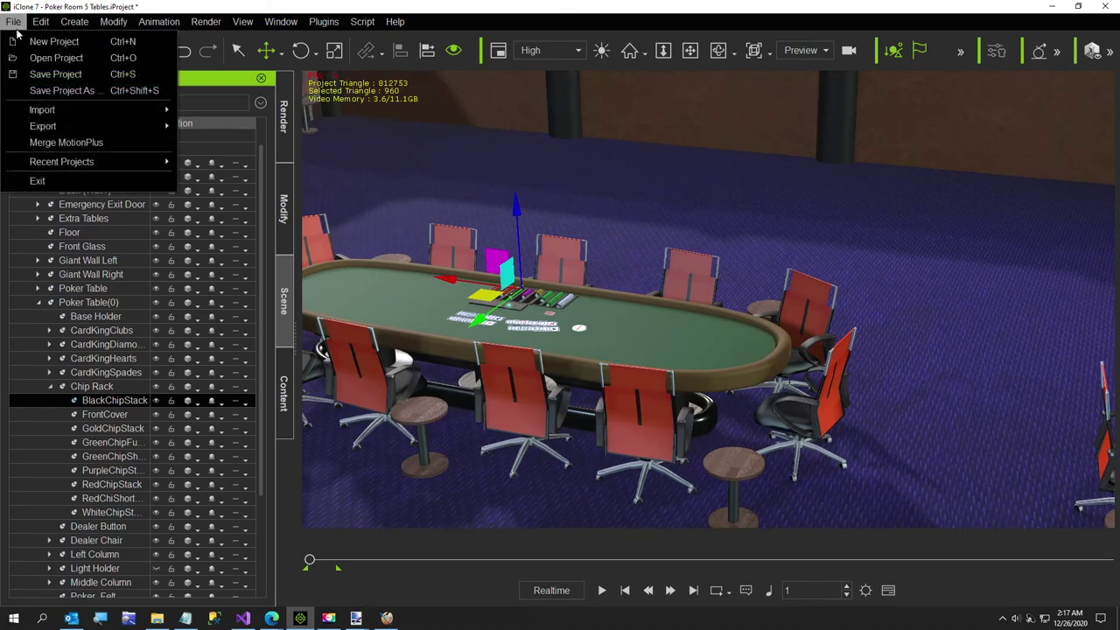
left_click(19, 91)
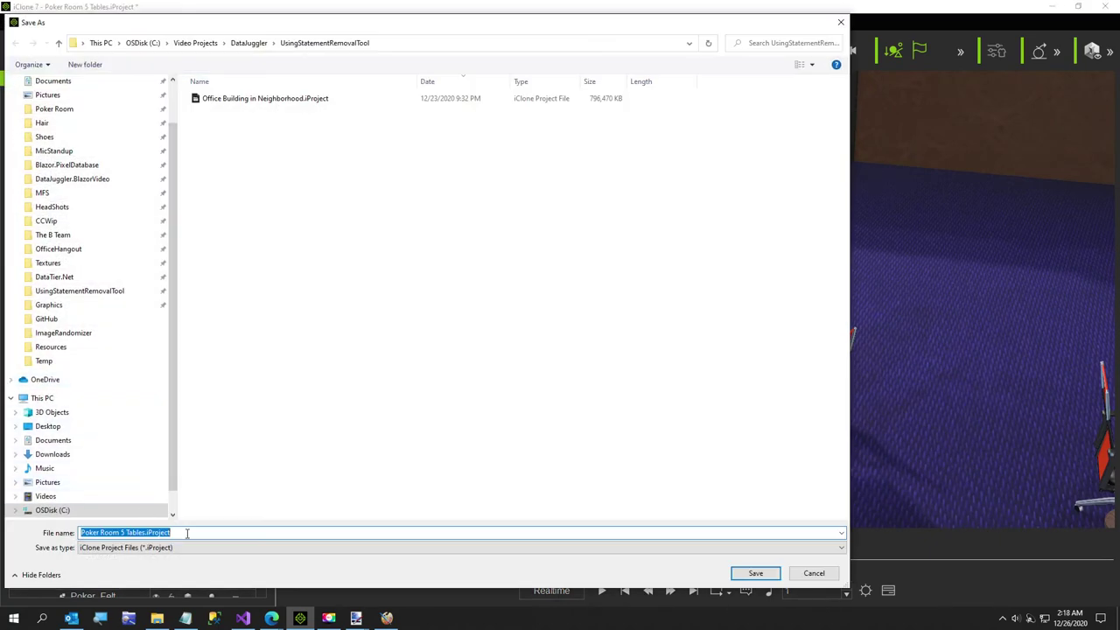
left_click(204, 532)
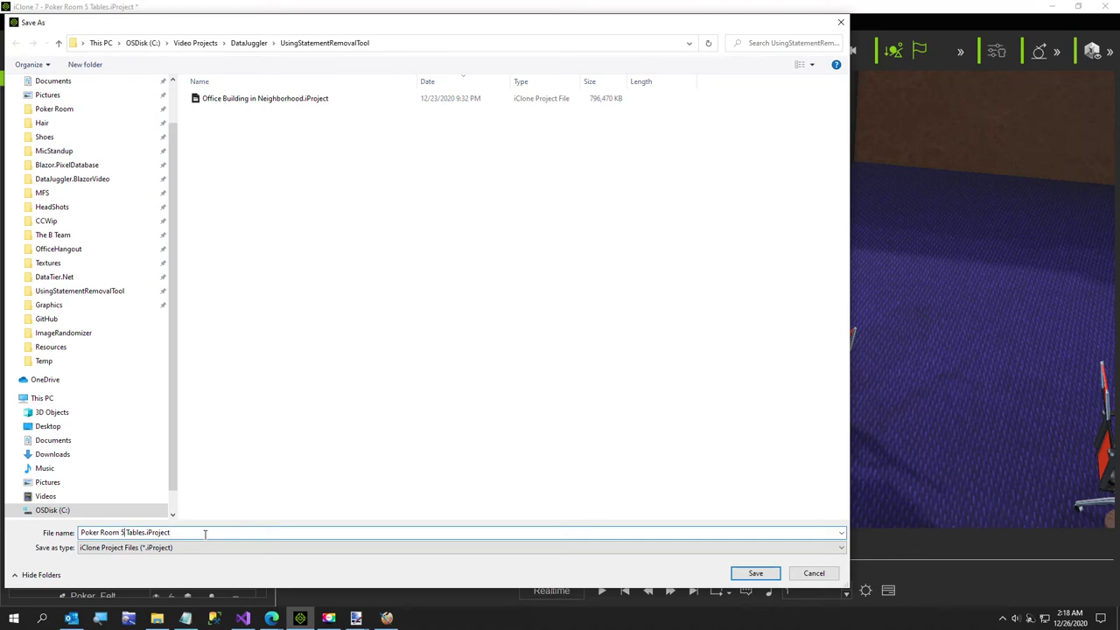
key("Return")
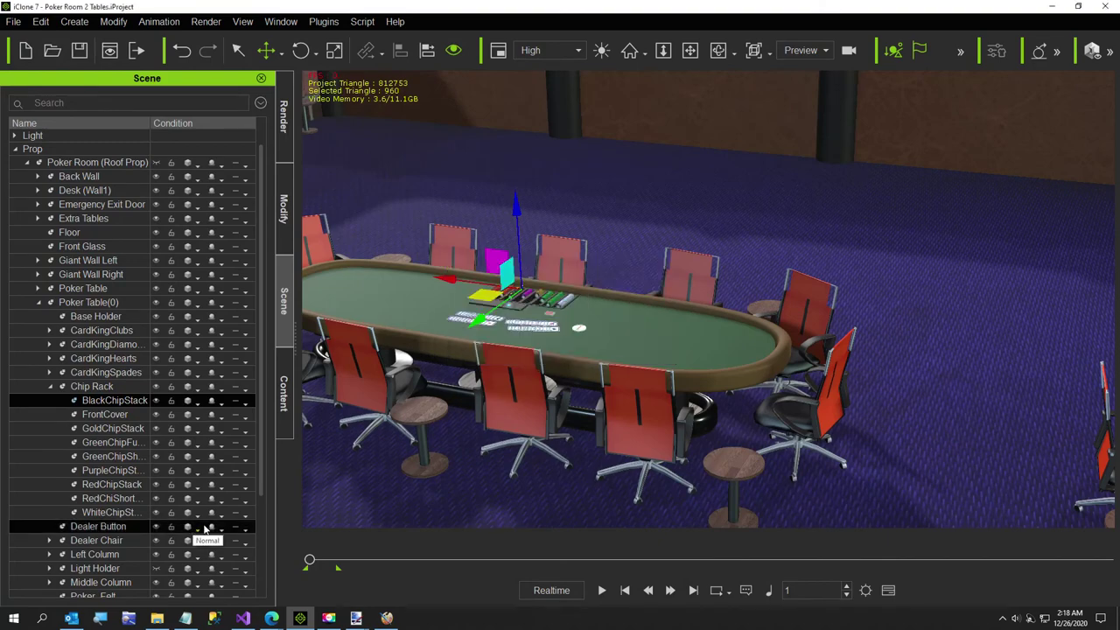
Collapse Poker Table(0) in the scene tree and select the whole table prop
right_click_drag(659, 492, 552, 472)
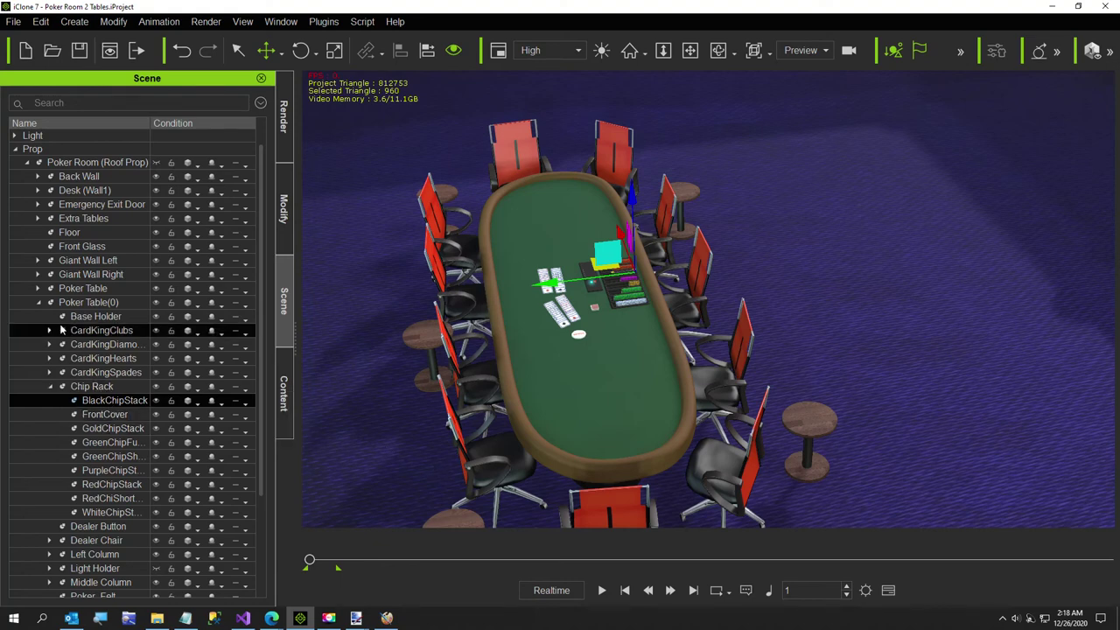
left_click(37, 302)
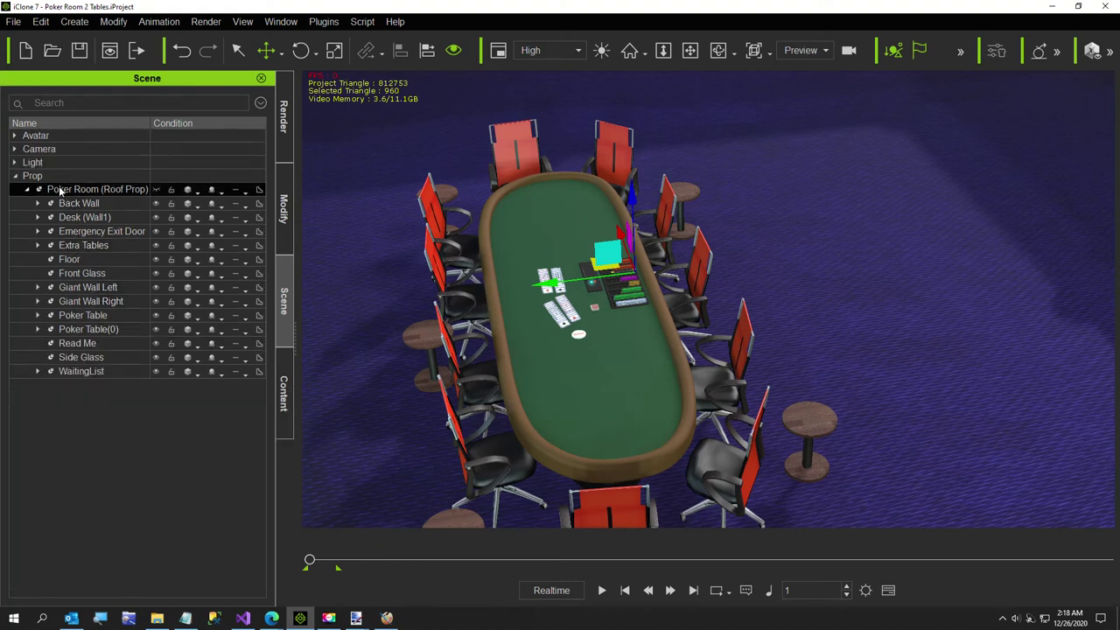
left_click(110, 330)
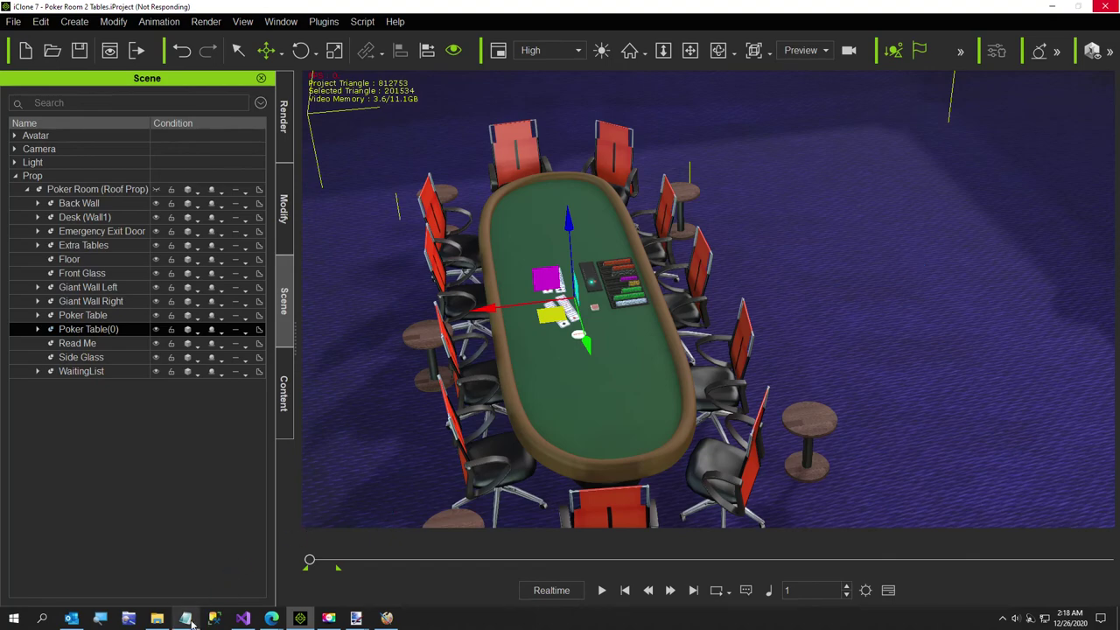
Switch to File Explorer, go up to the Poker Room folder, then locate and select Green Felt Full.png
left_click(158, 619)
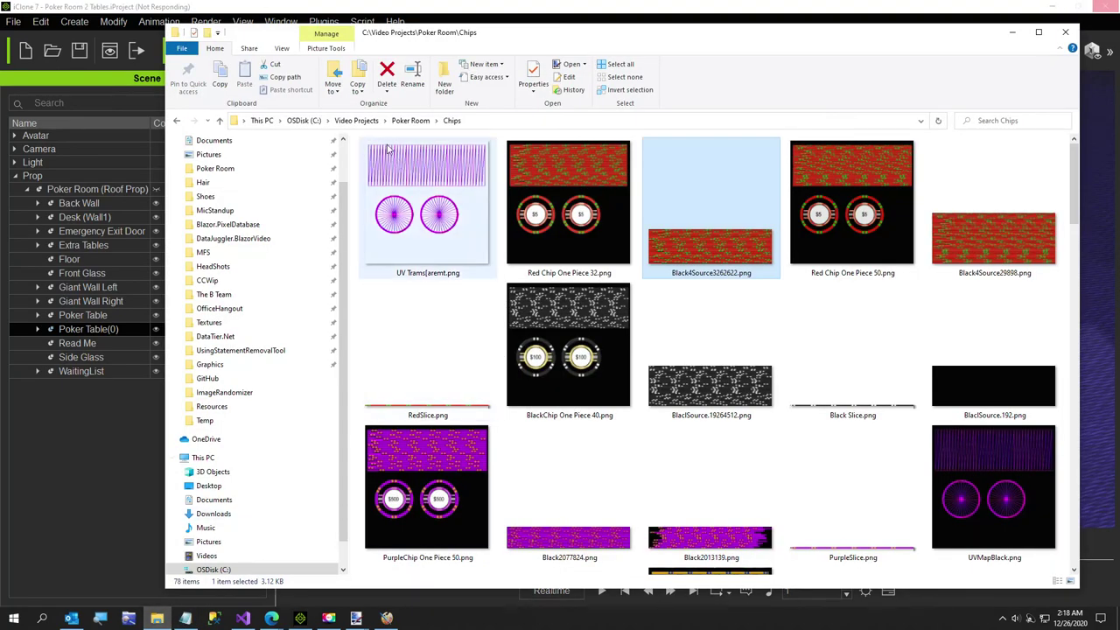
left_click(410, 120)
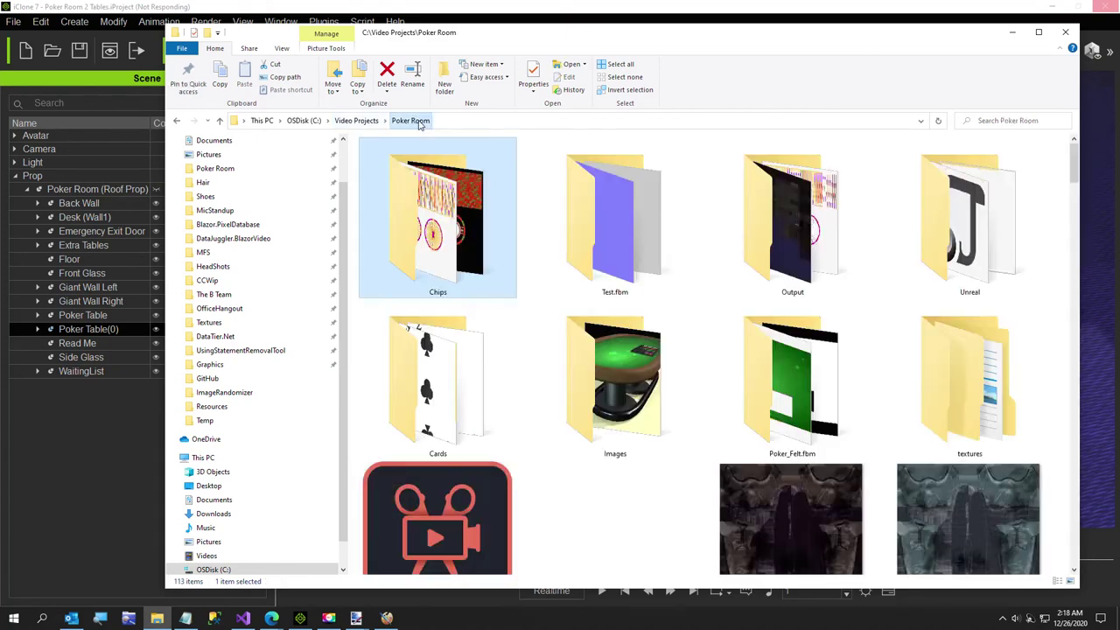
scroll(674, 314, "down", 1)
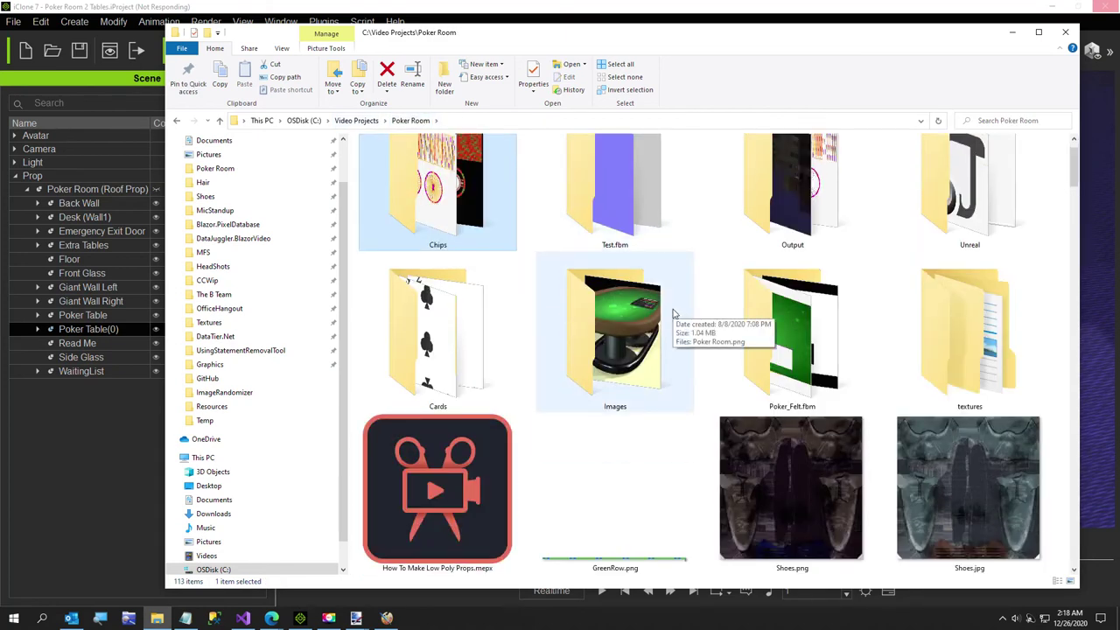
scroll(671, 313, "down", 3)
scroll(671, 313, "down", 1)
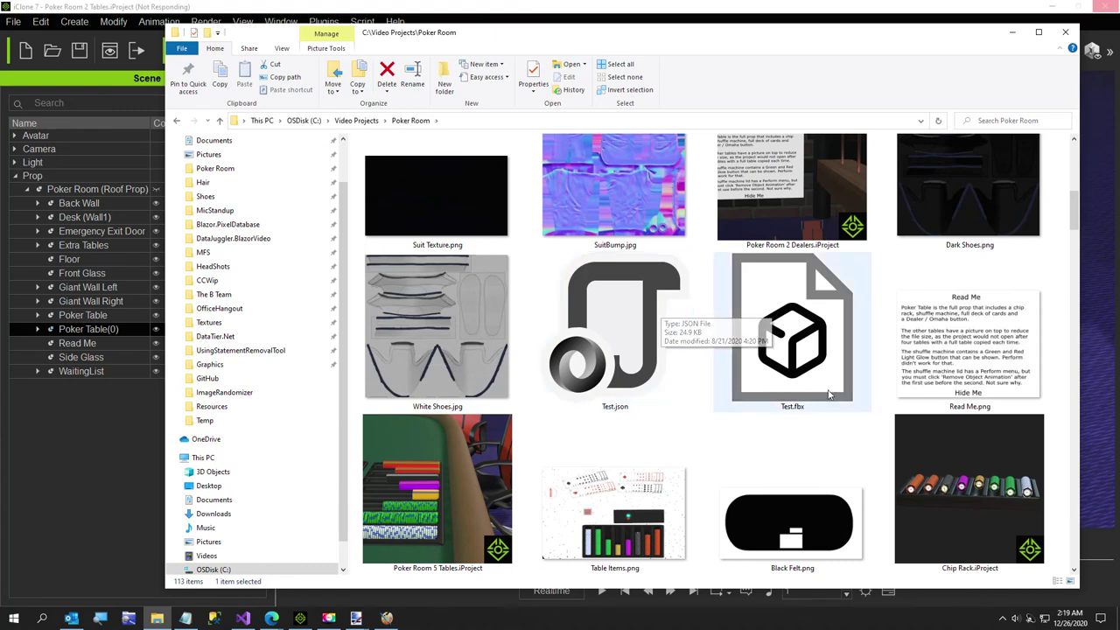
scroll(914, 374, "down", 1)
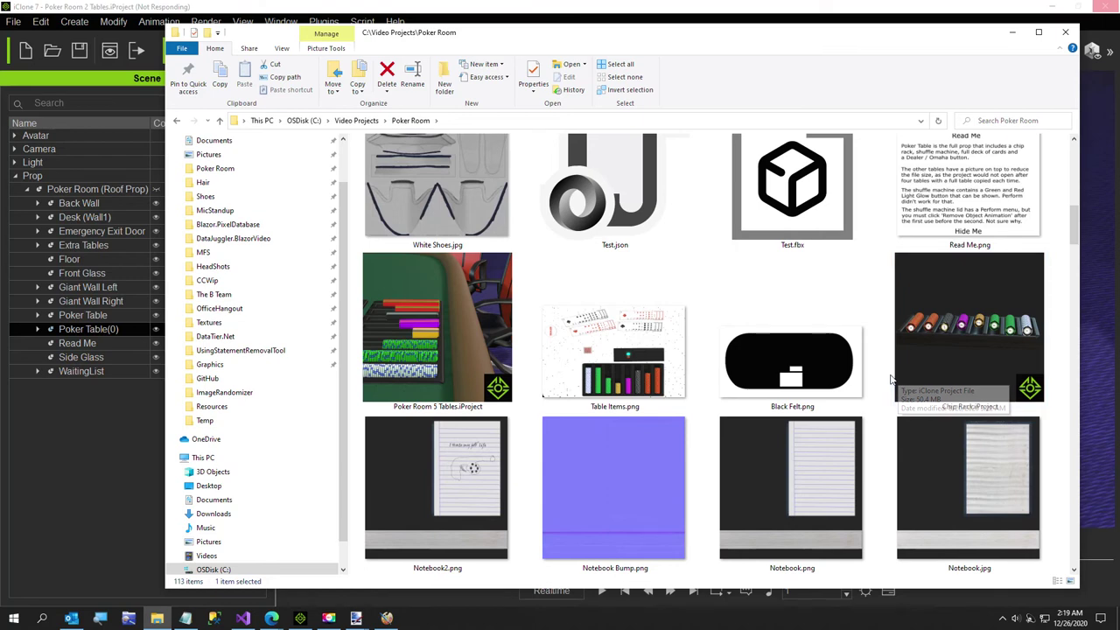
scroll(892, 376, "down", 1)
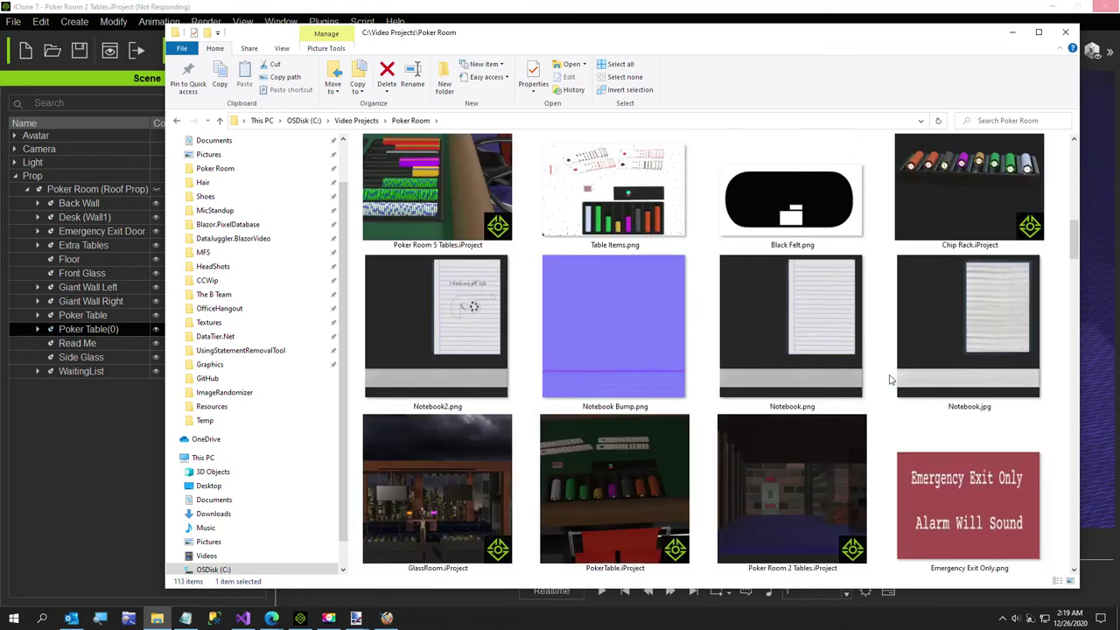
scroll(884, 379, "down", 1)
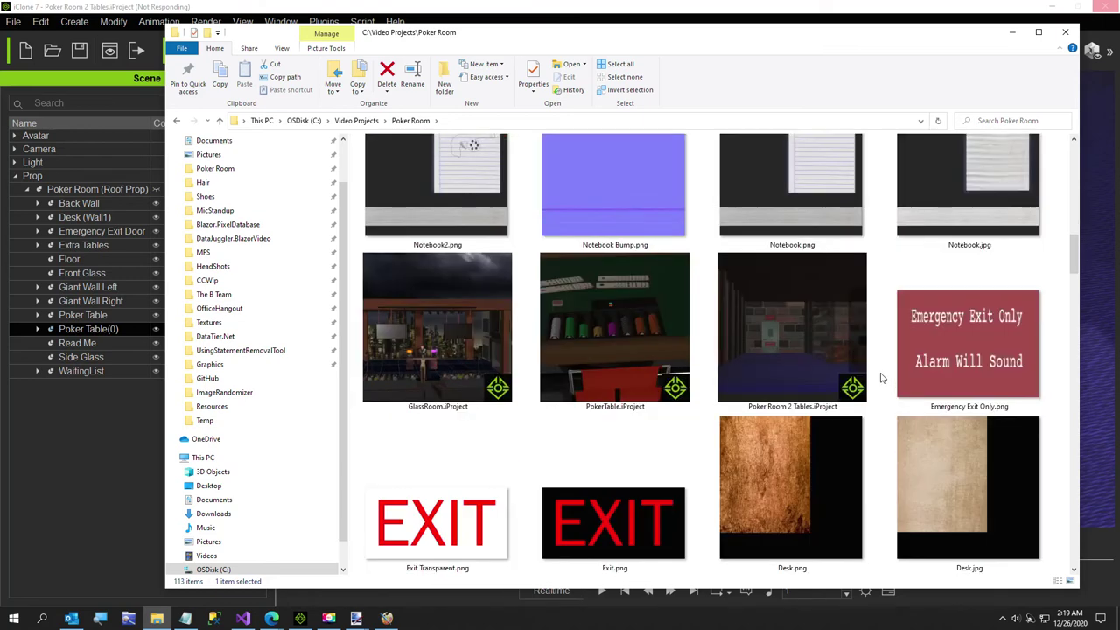
scroll(880, 377, "down", 2)
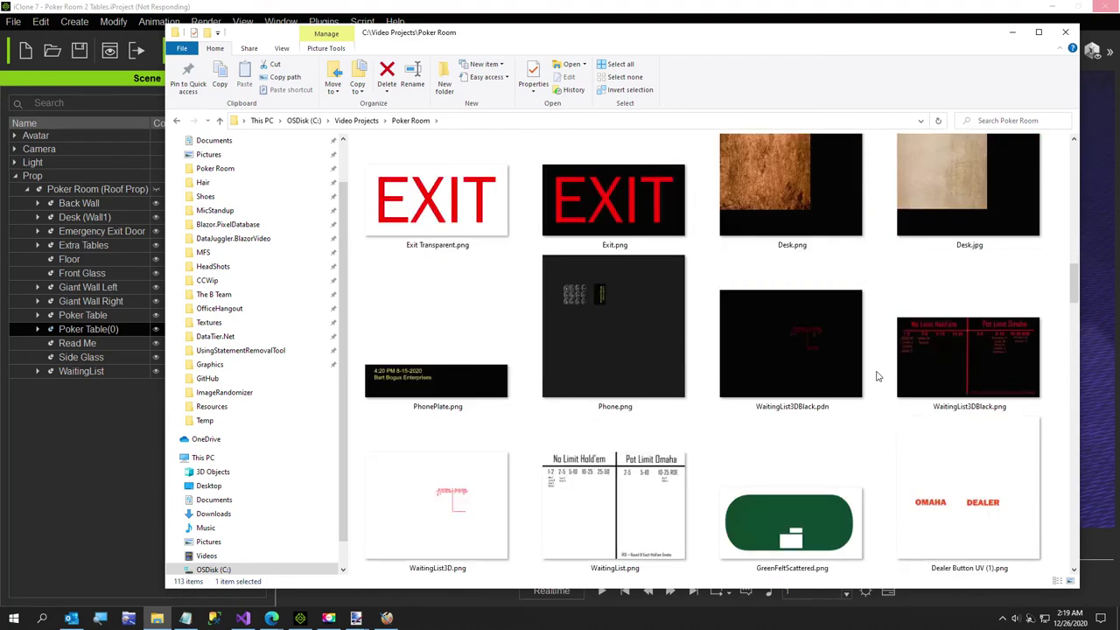
scroll(879, 376, "down", 1)
scroll(879, 376, "down", 1)
scroll(875, 376, "down", 3)
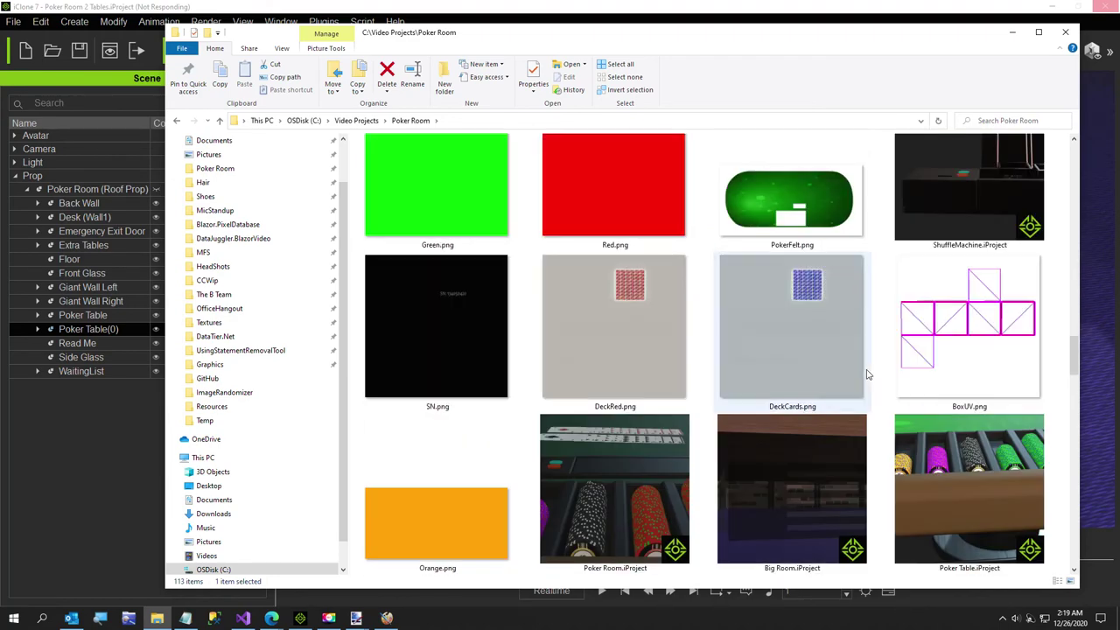
scroll(867, 374, "down", 1)
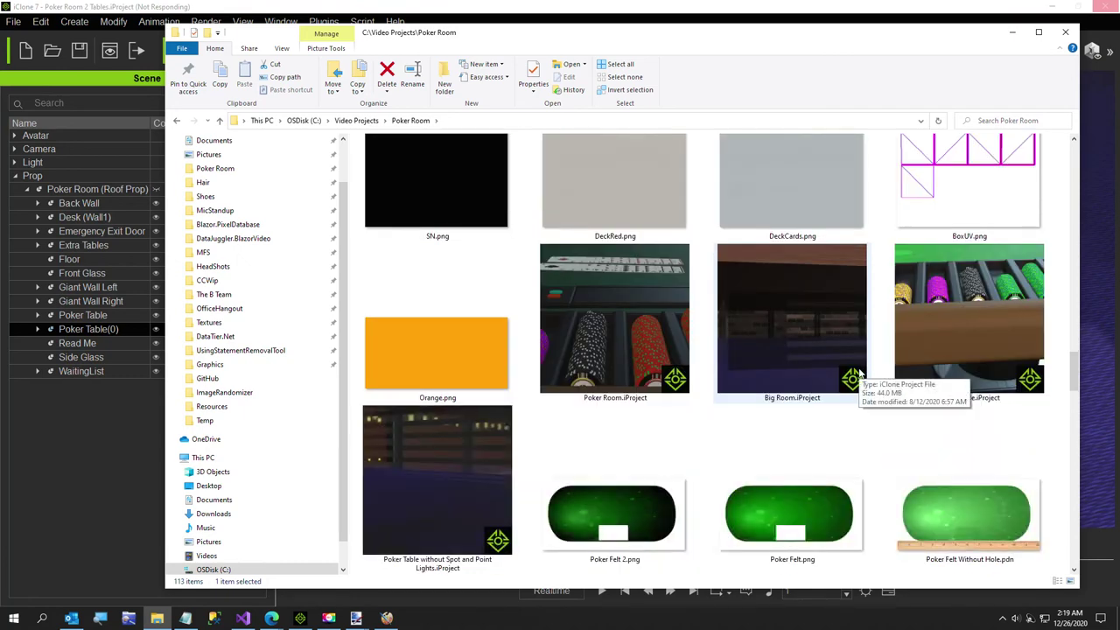
scroll(860, 376, "down", 1)
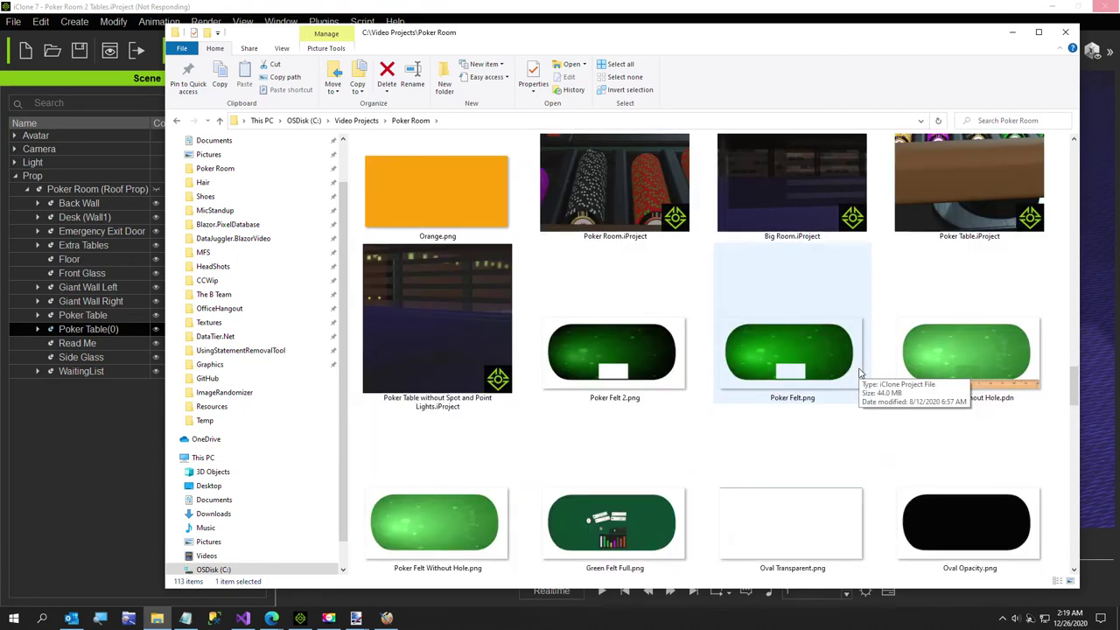
left_click(626, 535)
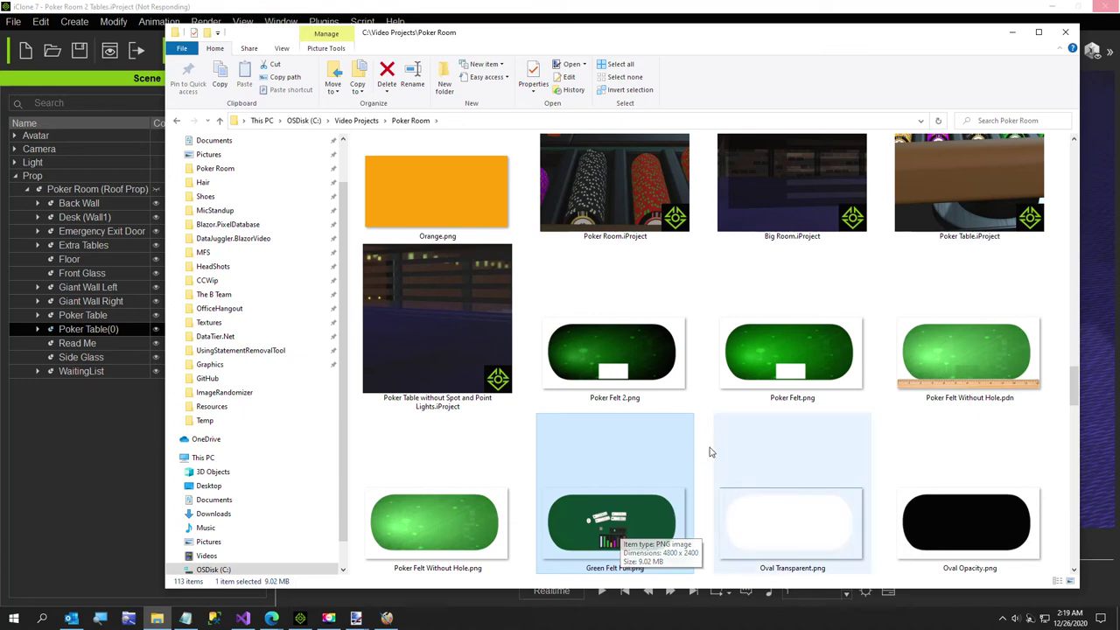
Check on iClone, then return to the Poker Room folder in File Explorer
left_click(299, 619)
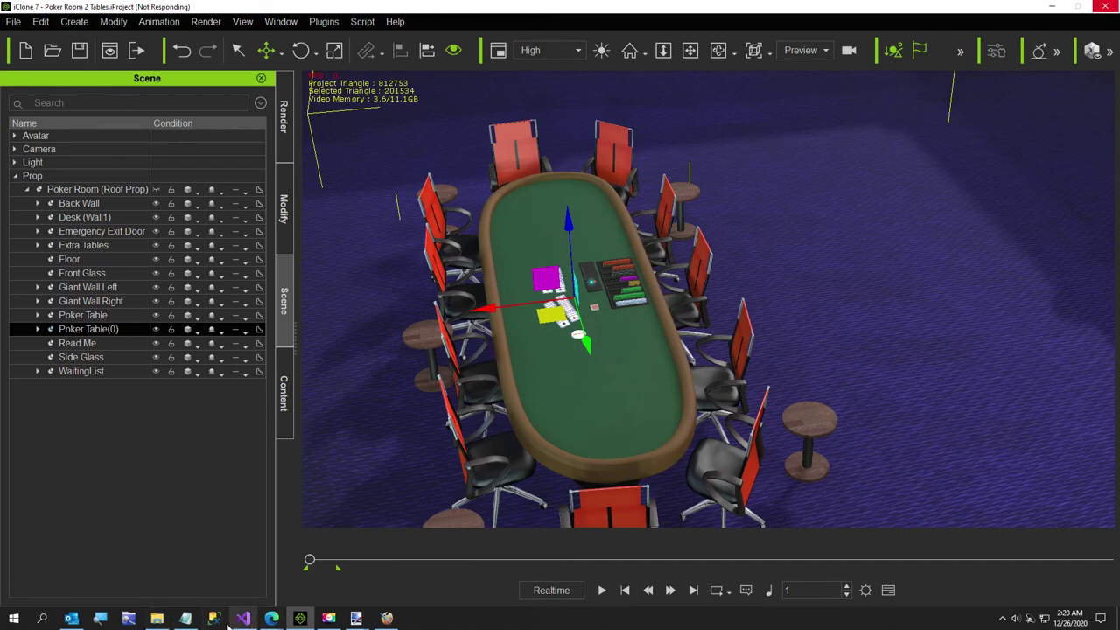
left_click(157, 618)
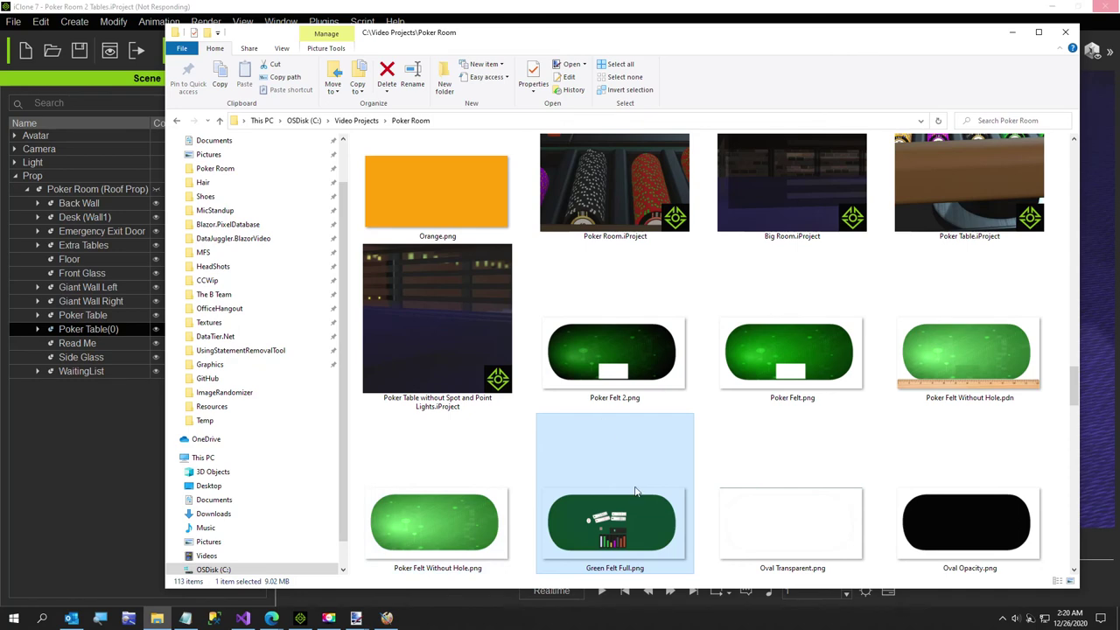
Open Green Felt Full.png in paint.net to view it, minimize the editor and close File Explorer
double_click(620, 544)
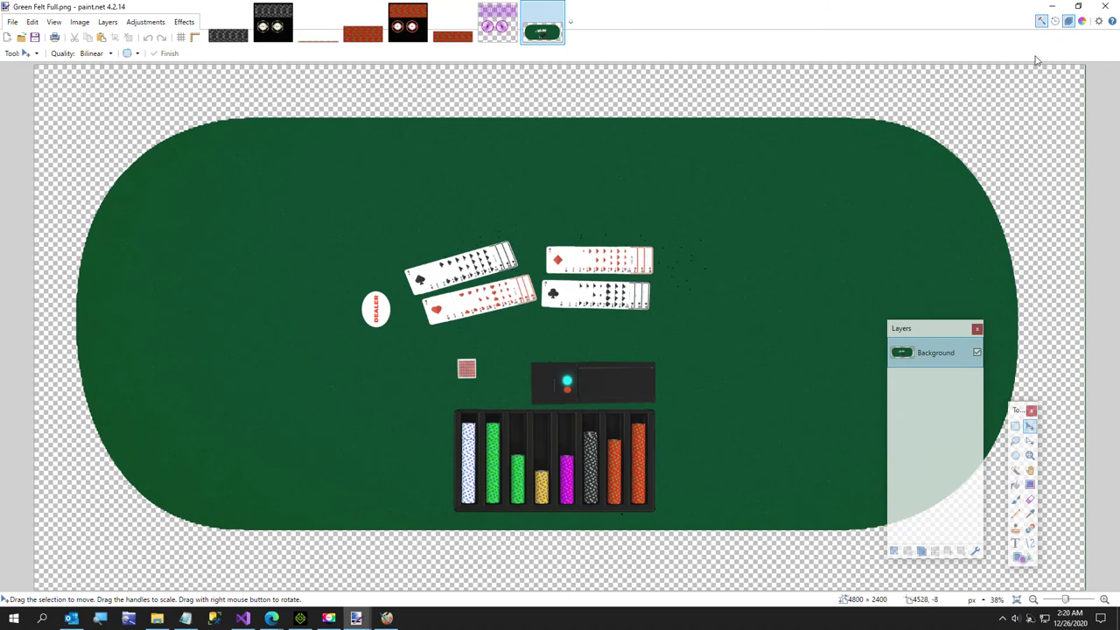
left_click(1052, 11)
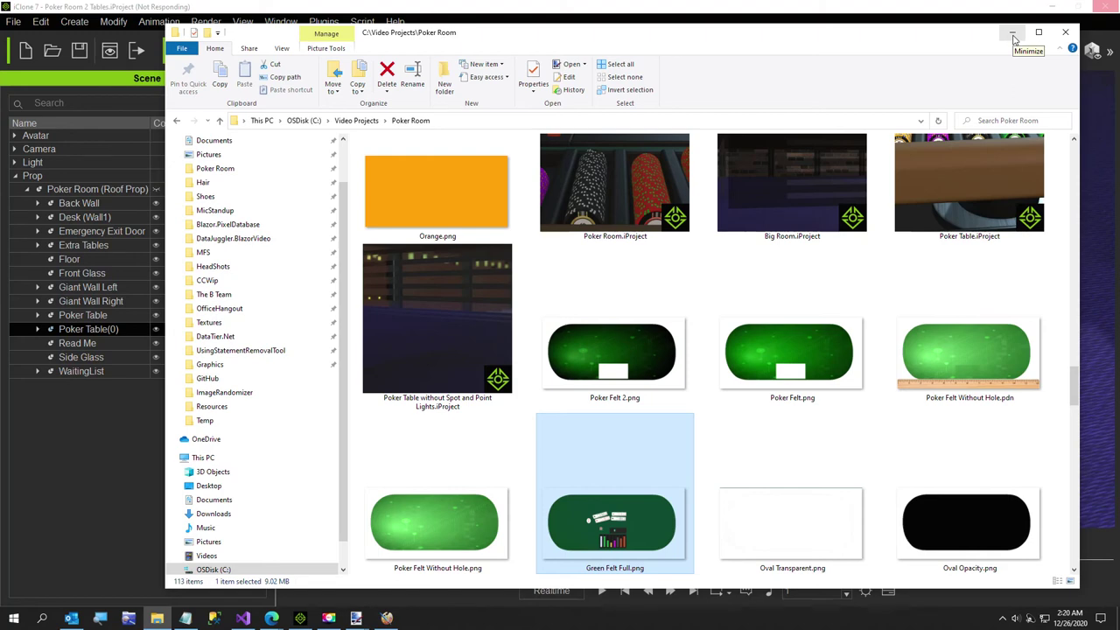
left_click(1065, 35)
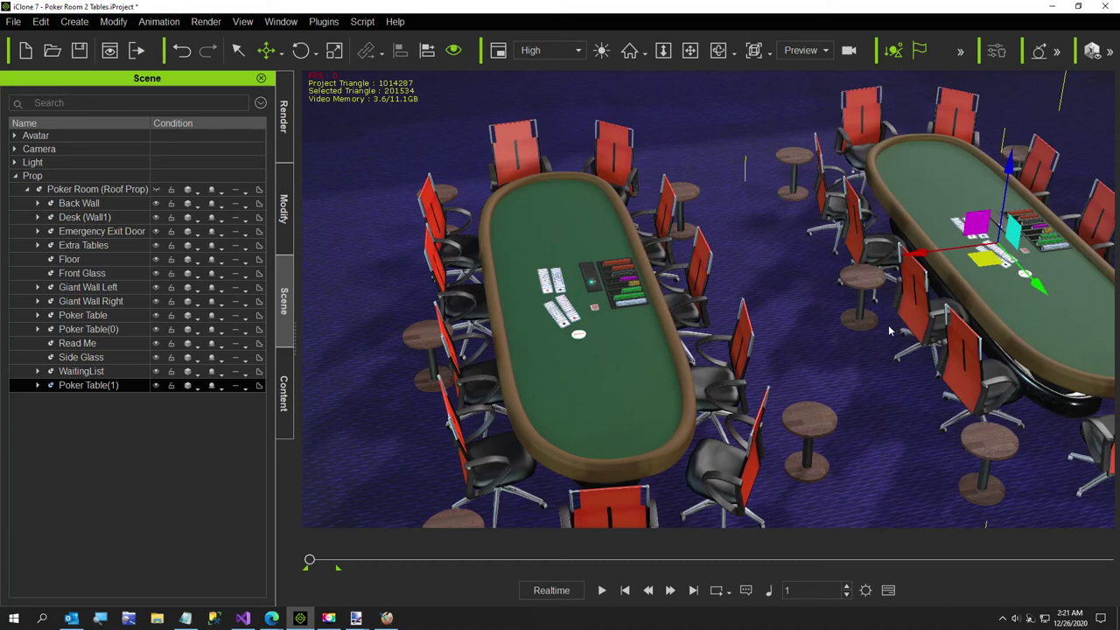
Expand Poker Table(1) in the scene tree and delete its Chip Rack
left_click(185, 373, "ctrl")
left_click(186, 387)
left_click(38, 386)
left_click(128, 485, "ctrl")
scroll(255, 490, "down", 2)
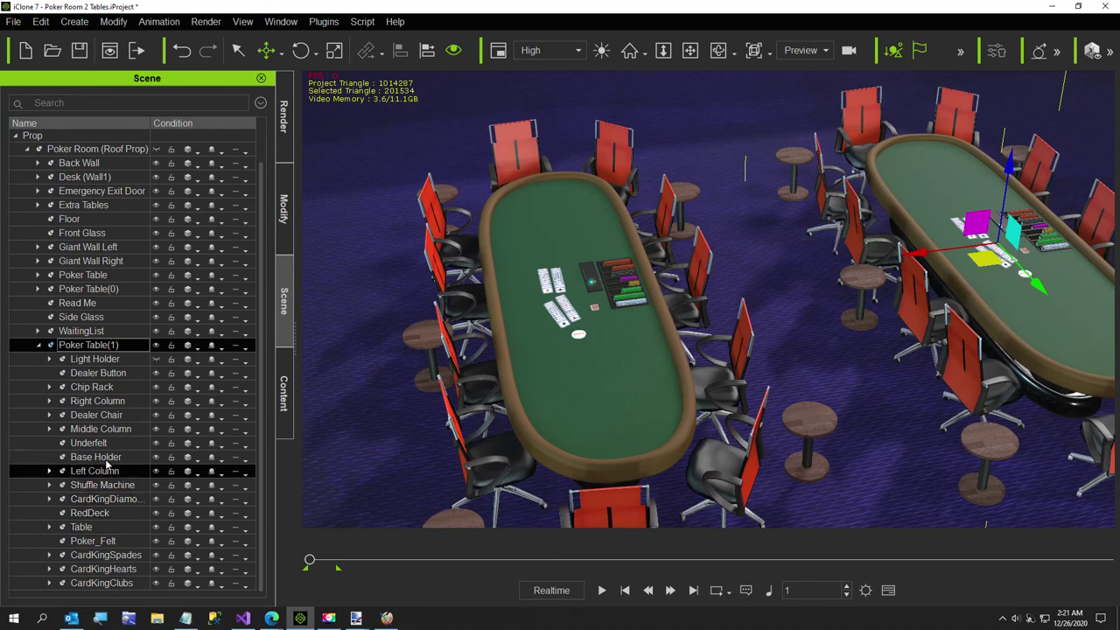
left_click(96, 388)
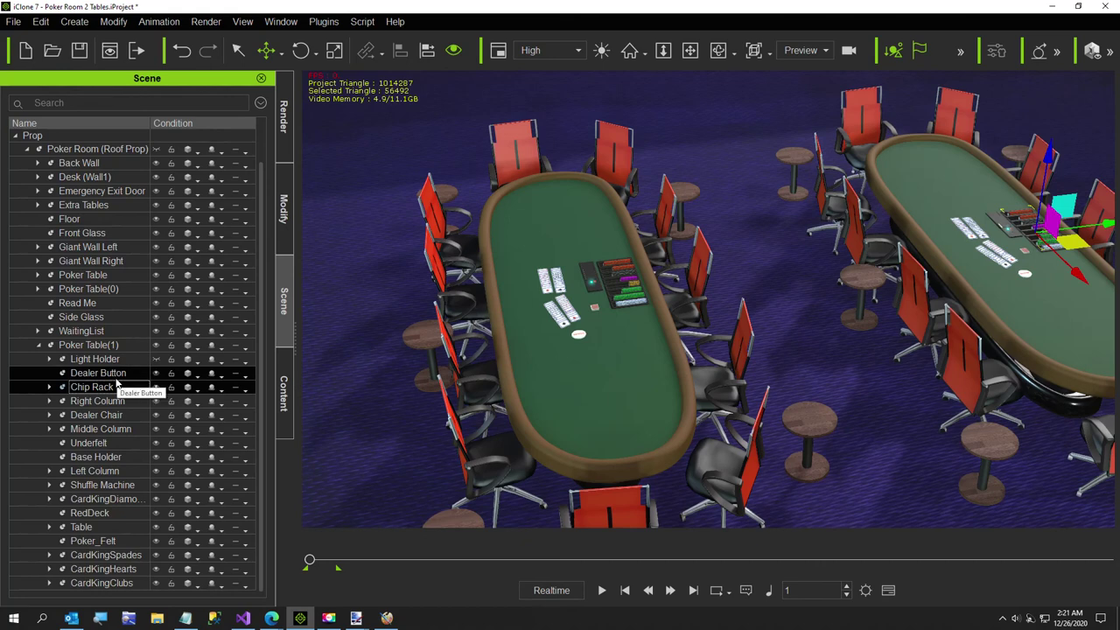
left_click(109, 401)
left_click(111, 387)
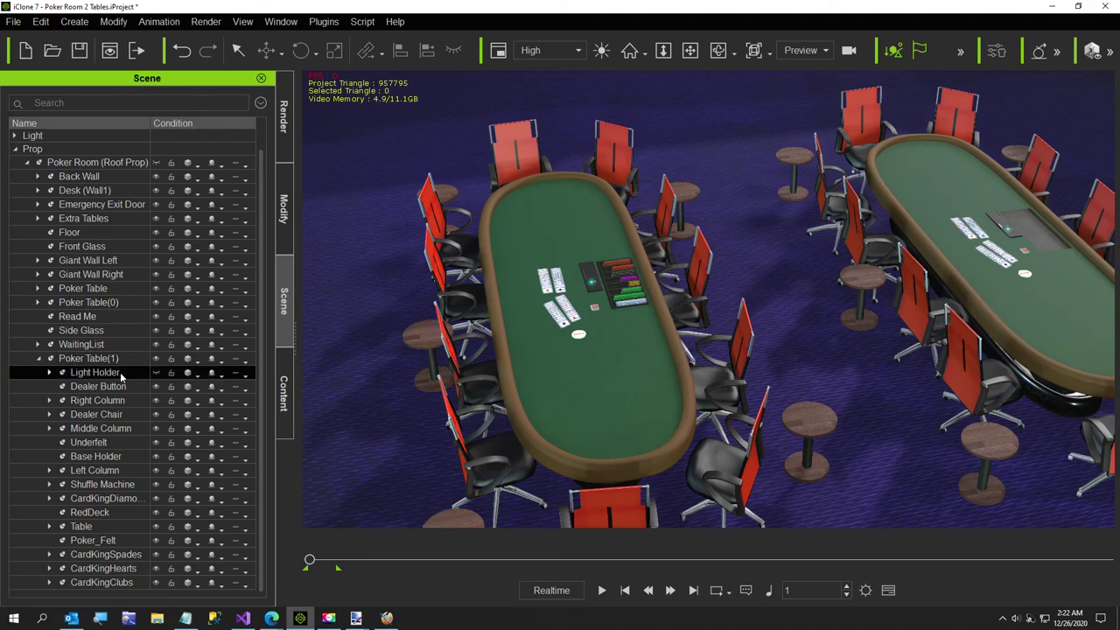
Select Poker Table(1), show its material list and check the Office Chair6 and Object01 materials
left_click(87, 358)
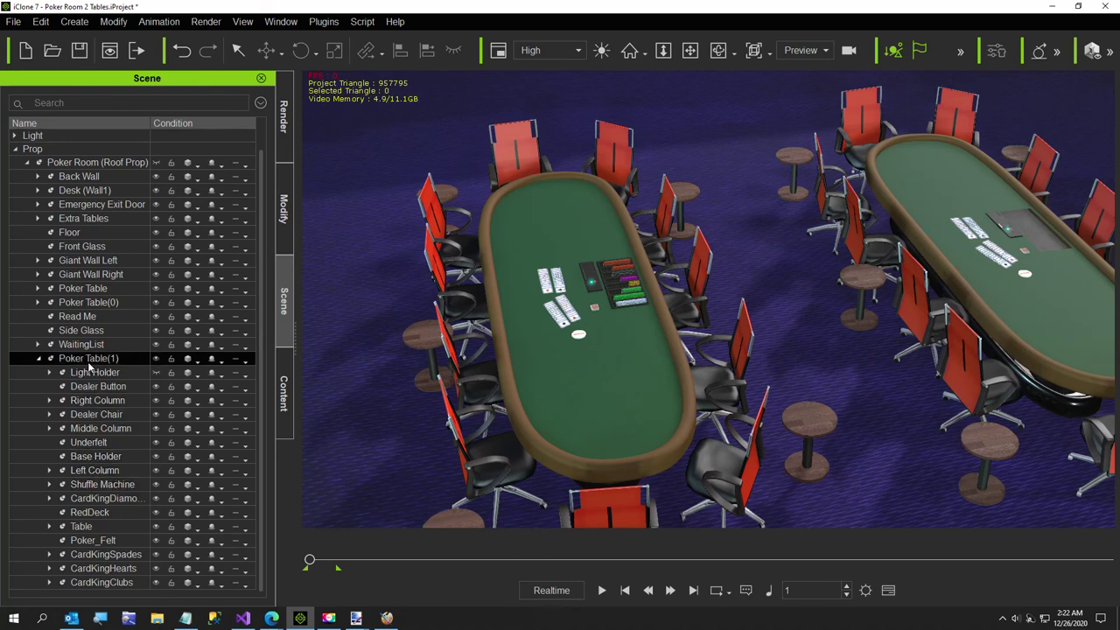
left_click(284, 226)
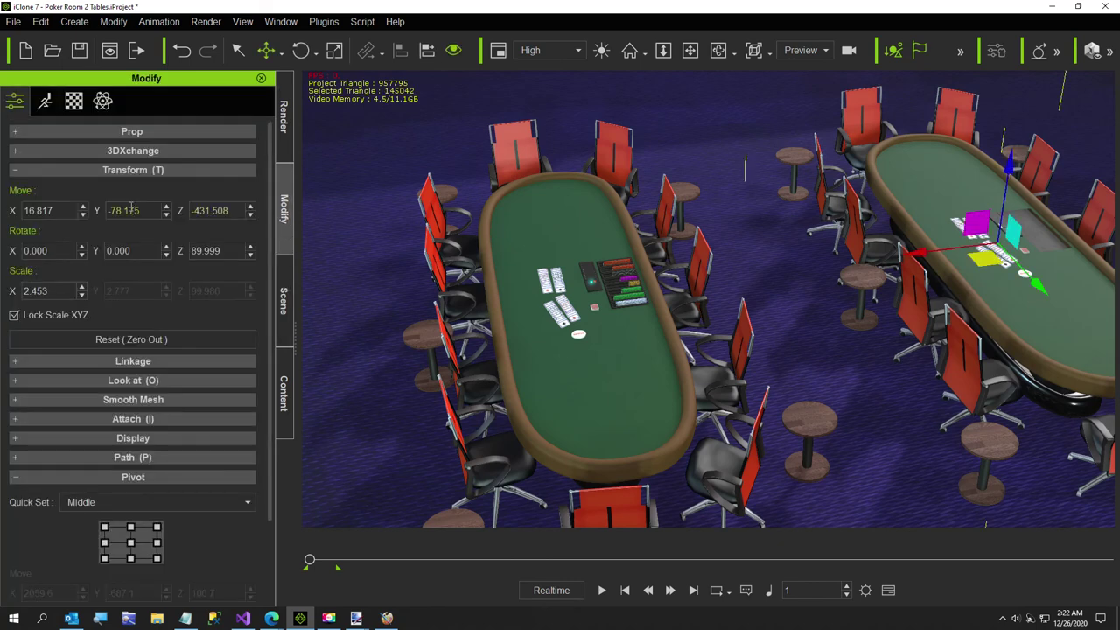
left_click(77, 103)
scroll(87, 320, "up", 3)
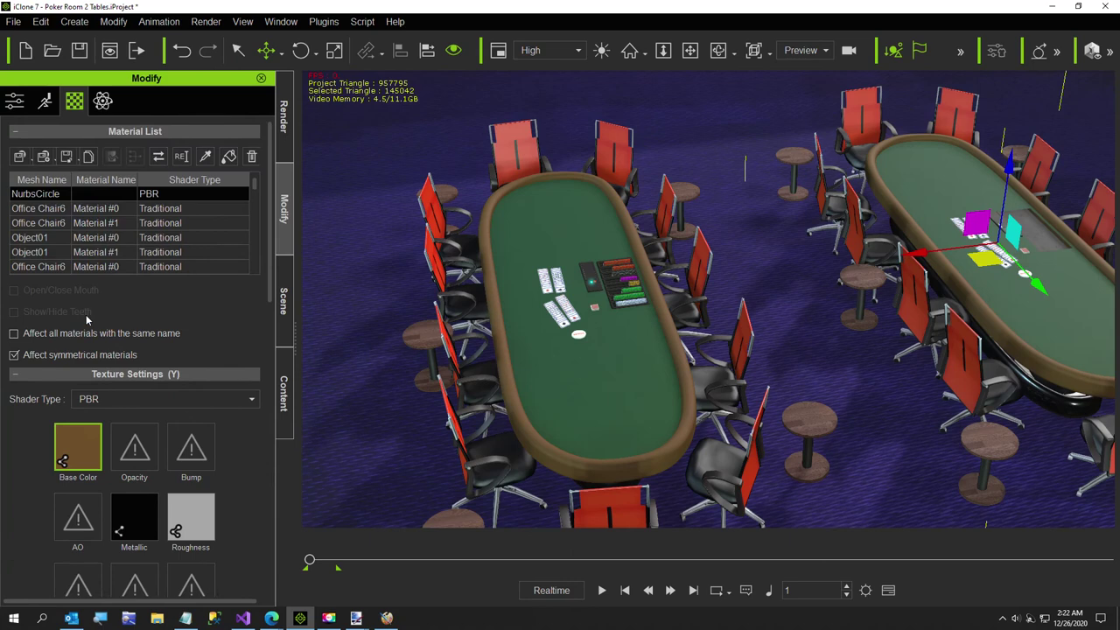
left_click(49, 209)
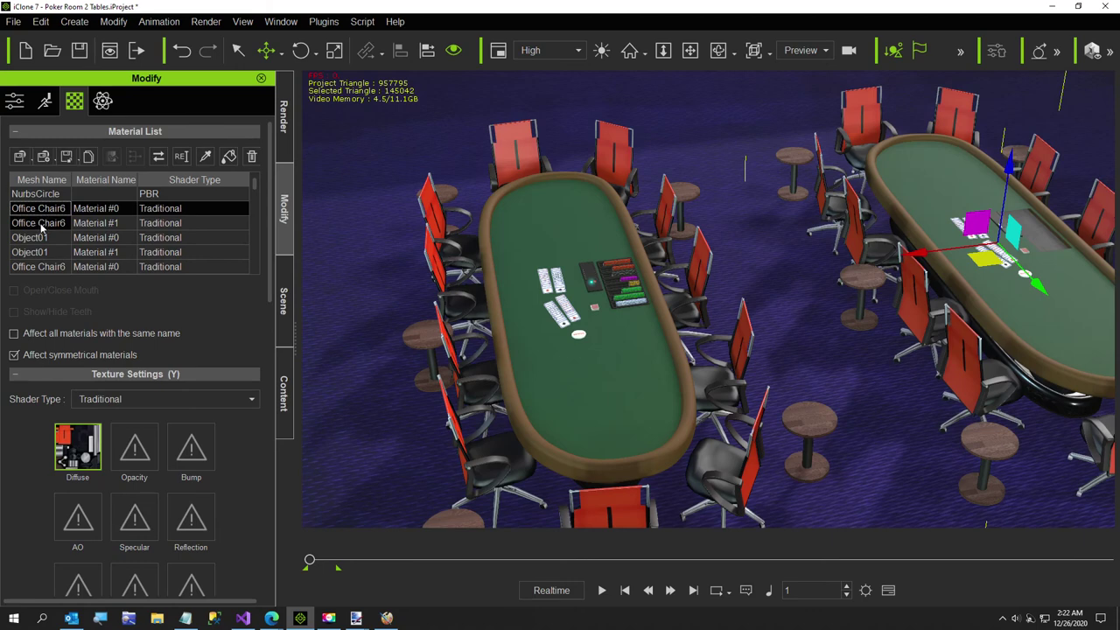
left_click(41, 224)
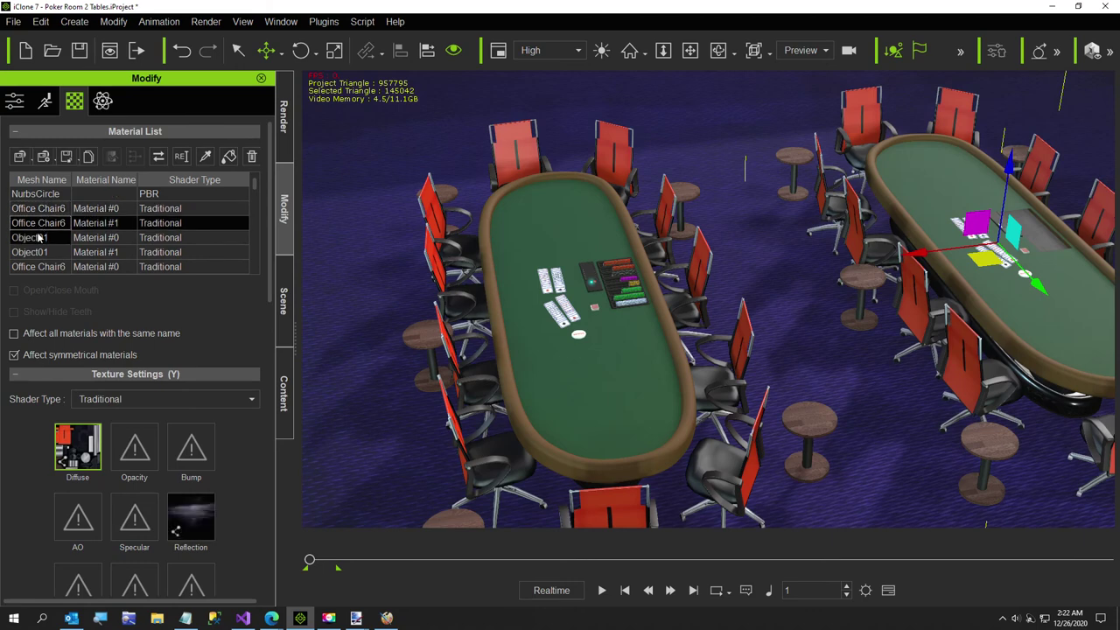
left_click(40, 238)
left_click(37, 254)
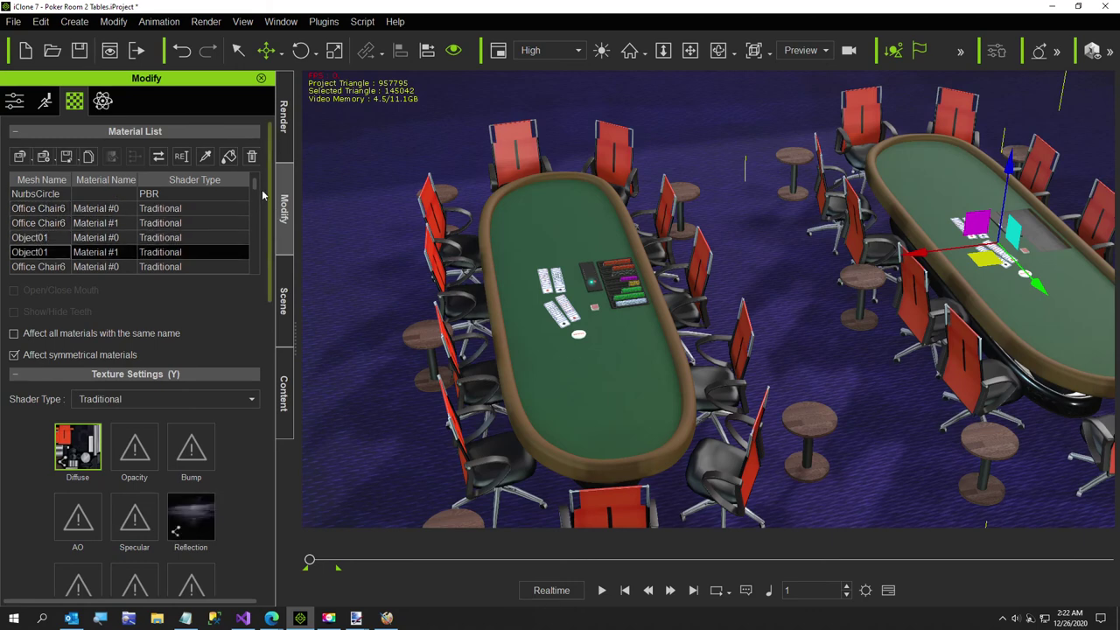
Look through the remaining materials of Poker Table(1) for the table felt
scroll(252, 198, "down", 1)
scroll(252, 198, "down", 4)
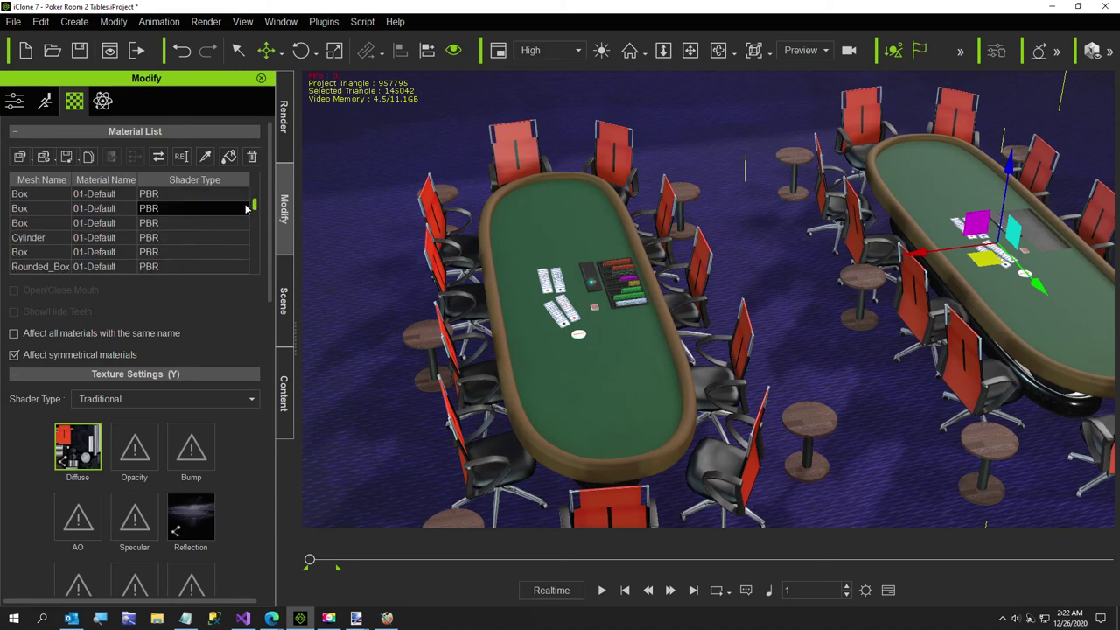
scroll(244, 213, "down", 3)
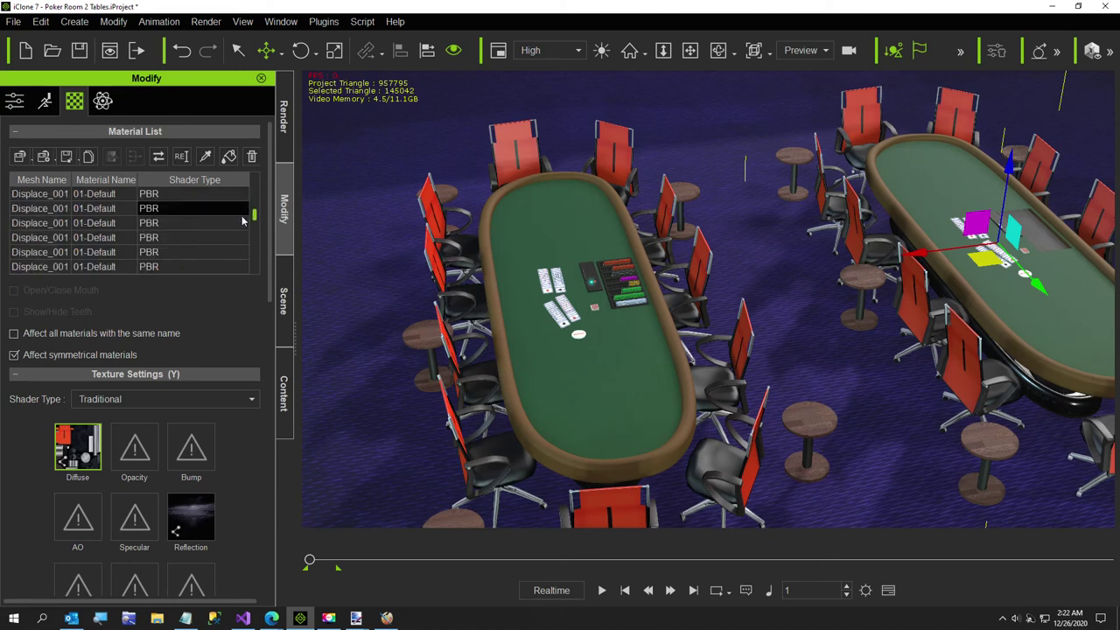
scroll(245, 260, "down", 3)
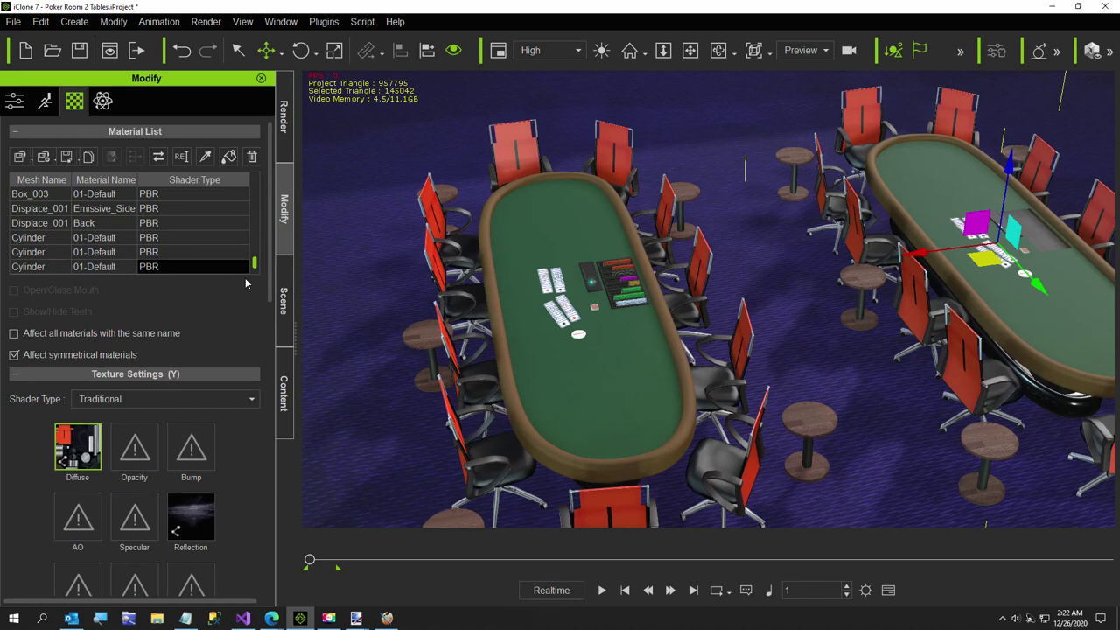
scroll(180, 279, "down", 2)
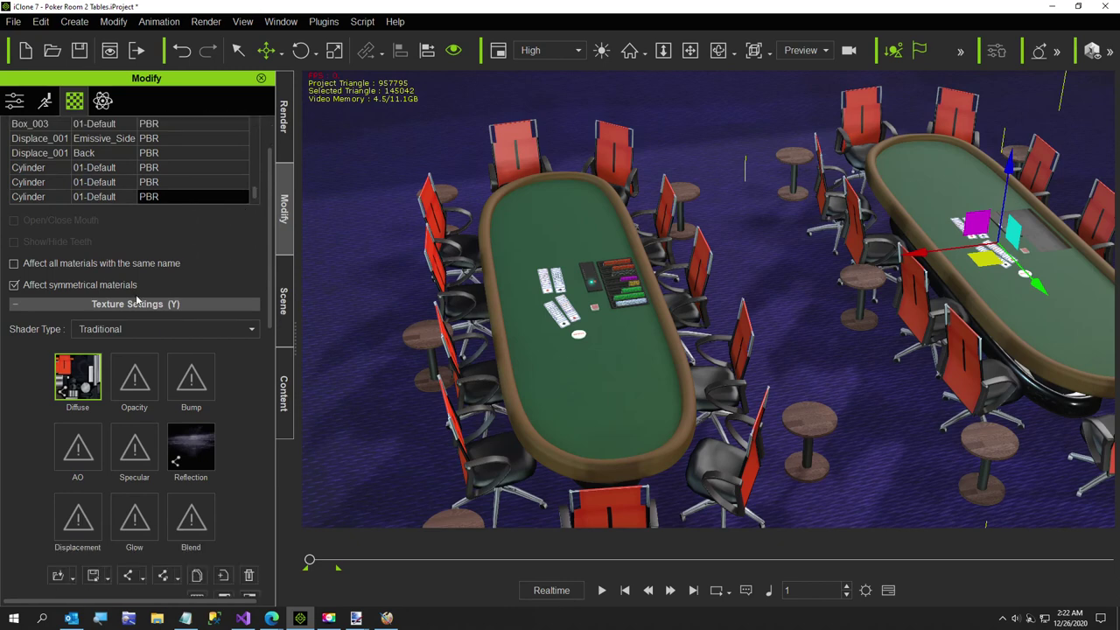
scroll(136, 291, "up", 2)
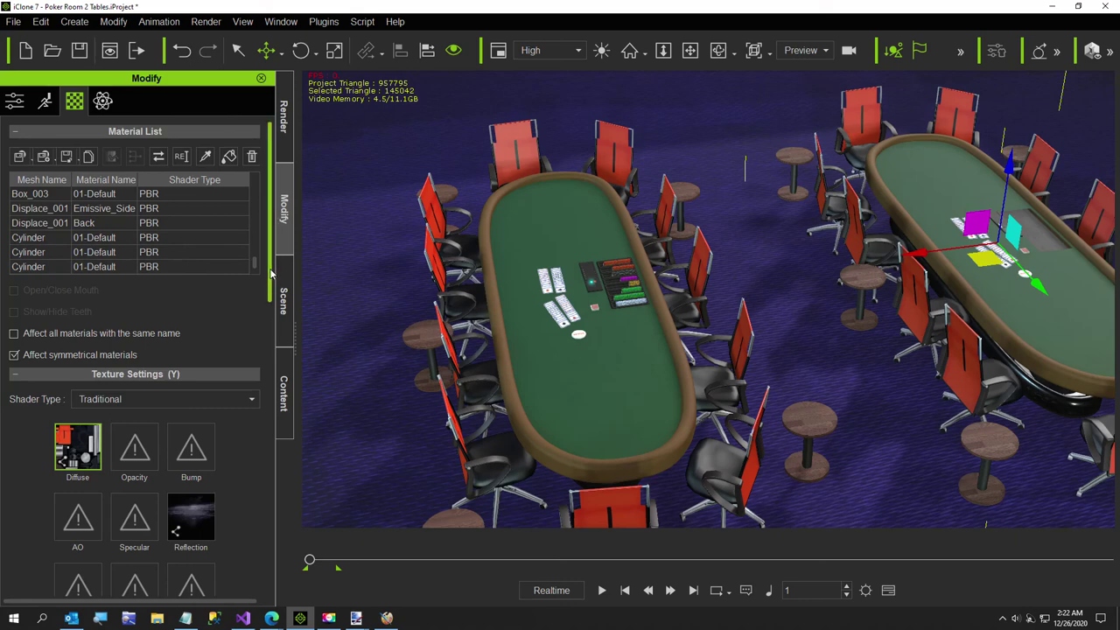
left_click_drag(258, 272, 260, 200)
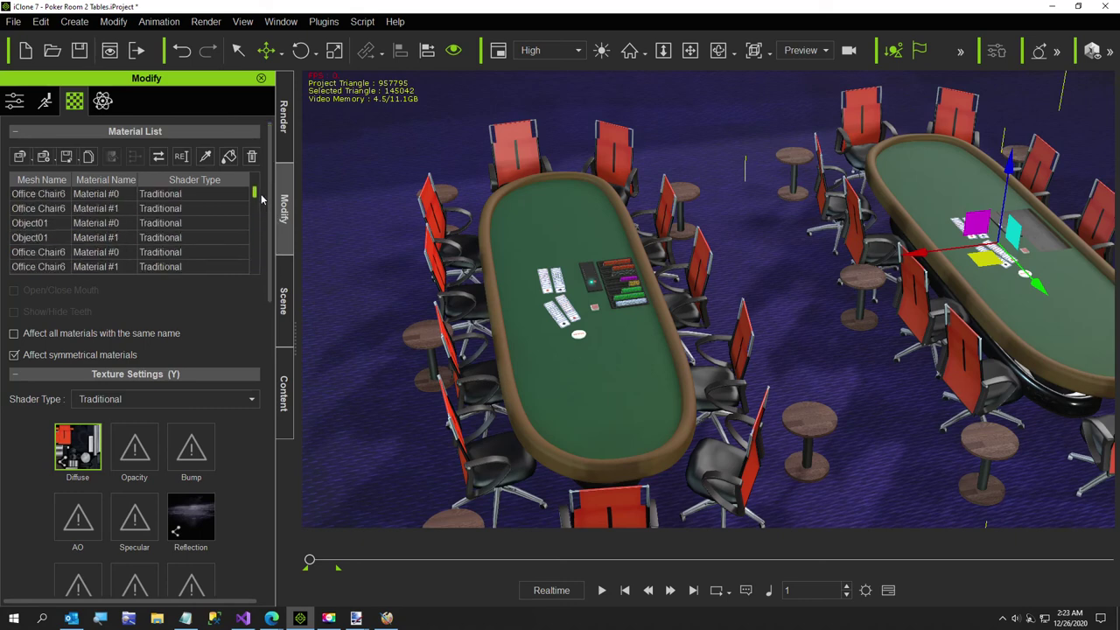
Sort the material list by mesh name, widen the Mesh Name column and examine the sorted entries for the felt
left_click(66, 180)
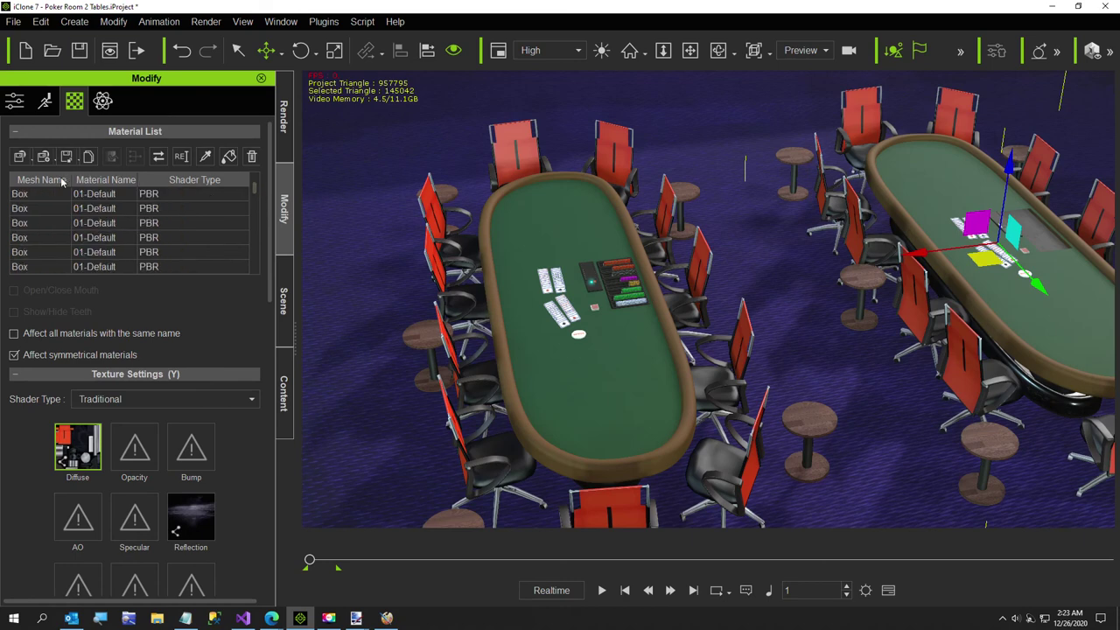
left_click_drag(70, 179, 120, 179)
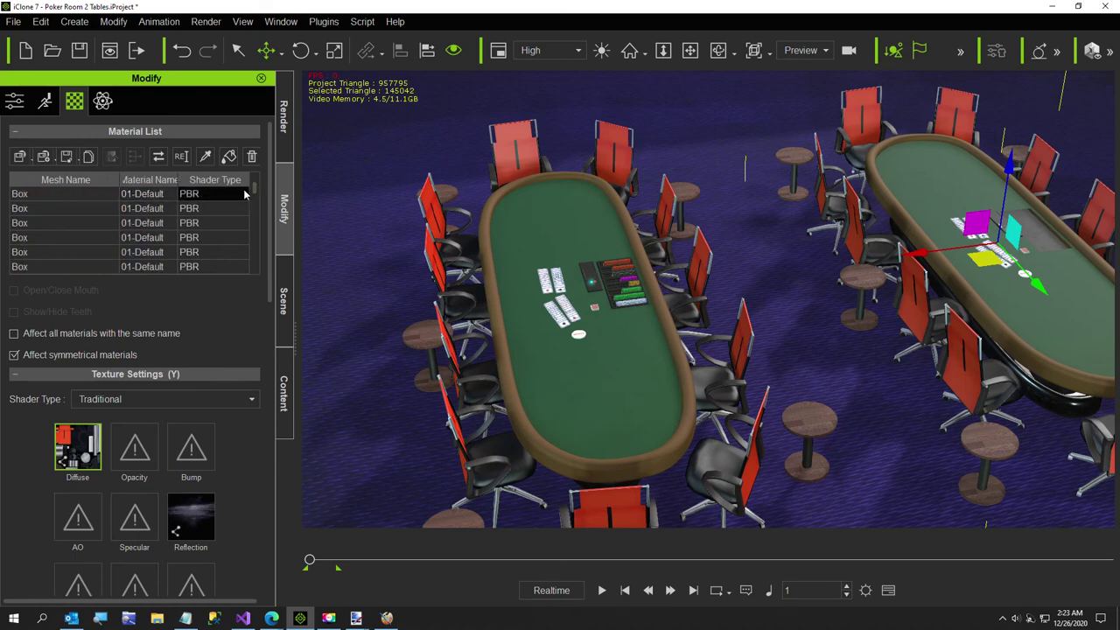
left_click_drag(254, 193, 253, 241)
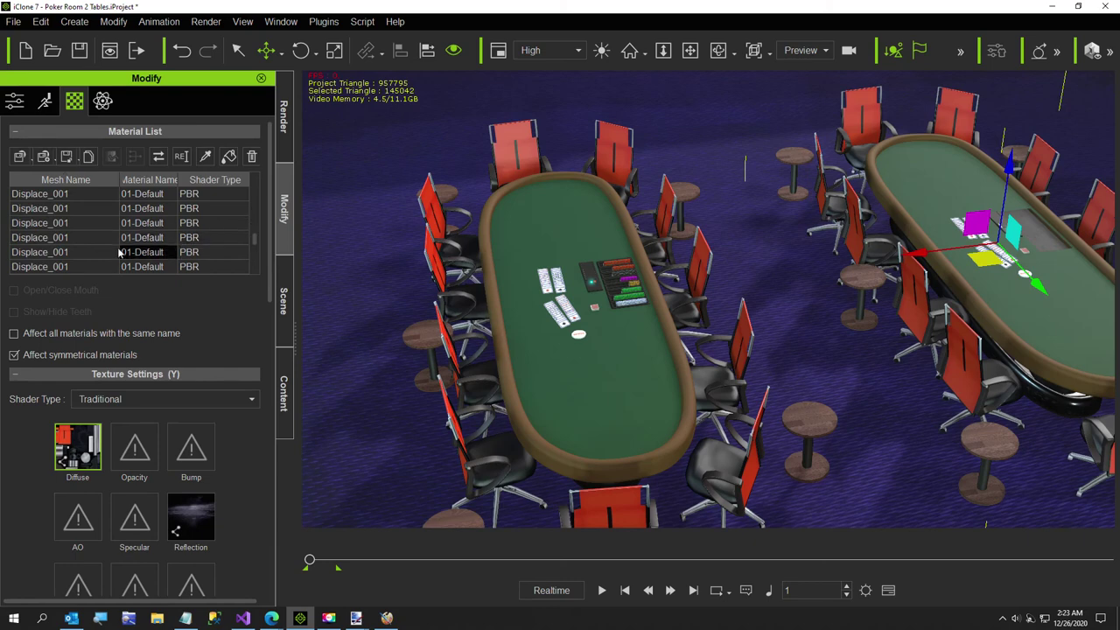
left_click(35, 253)
scroll(35, 252, "down", 2)
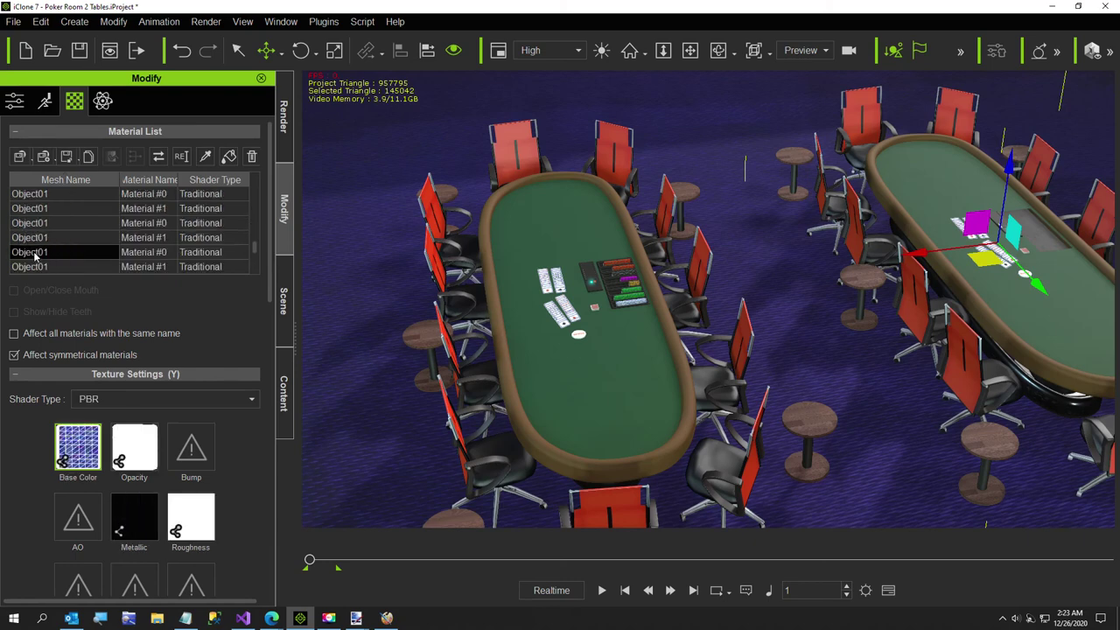
scroll(35, 254, "up", 2)
scroll(35, 254, "down", 2)
scroll(48, 253, "down", 2)
scroll(47, 251, "down", 1)
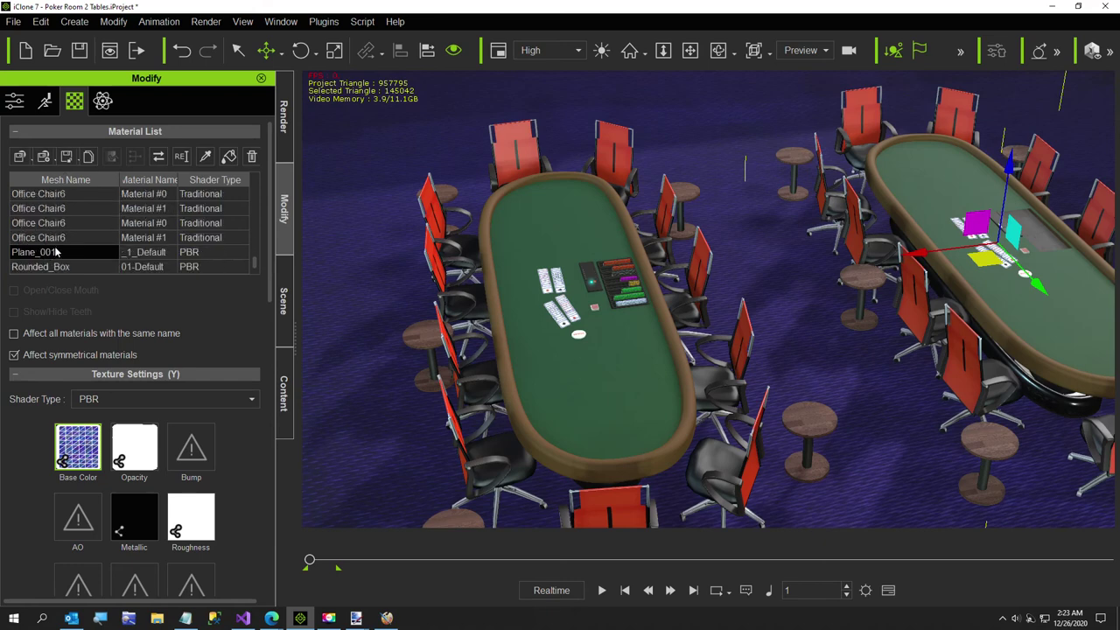
scroll(55, 246, "down", 2)
left_click(69, 198)
scroll(77, 197, "up", 1)
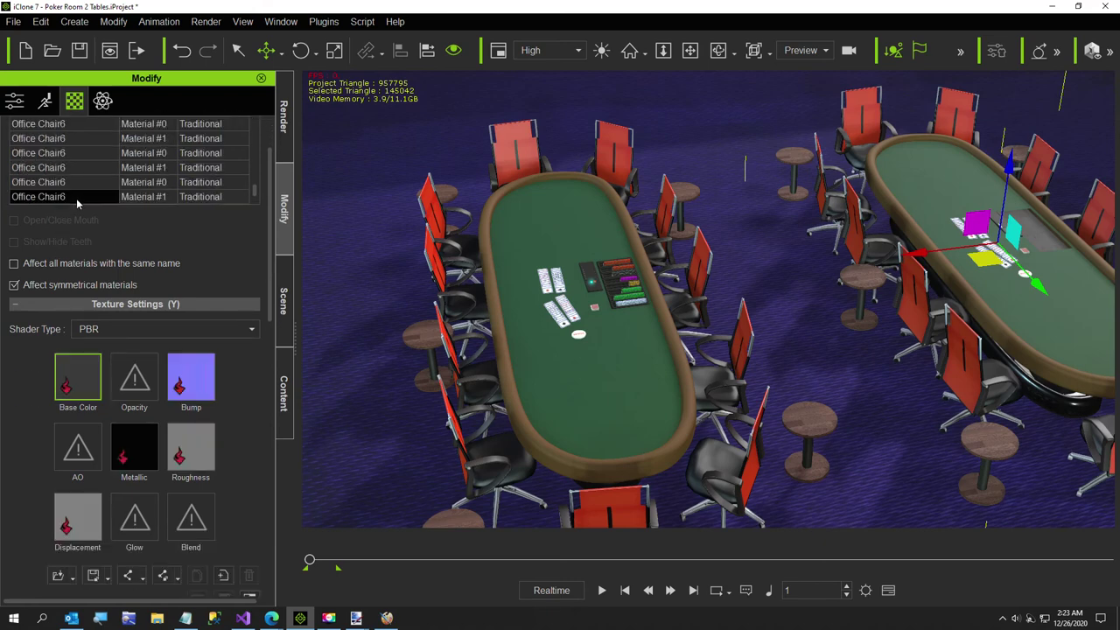
Select the poker room prop in the viewport and check its Cylinder materials
left_click(1032, 318)
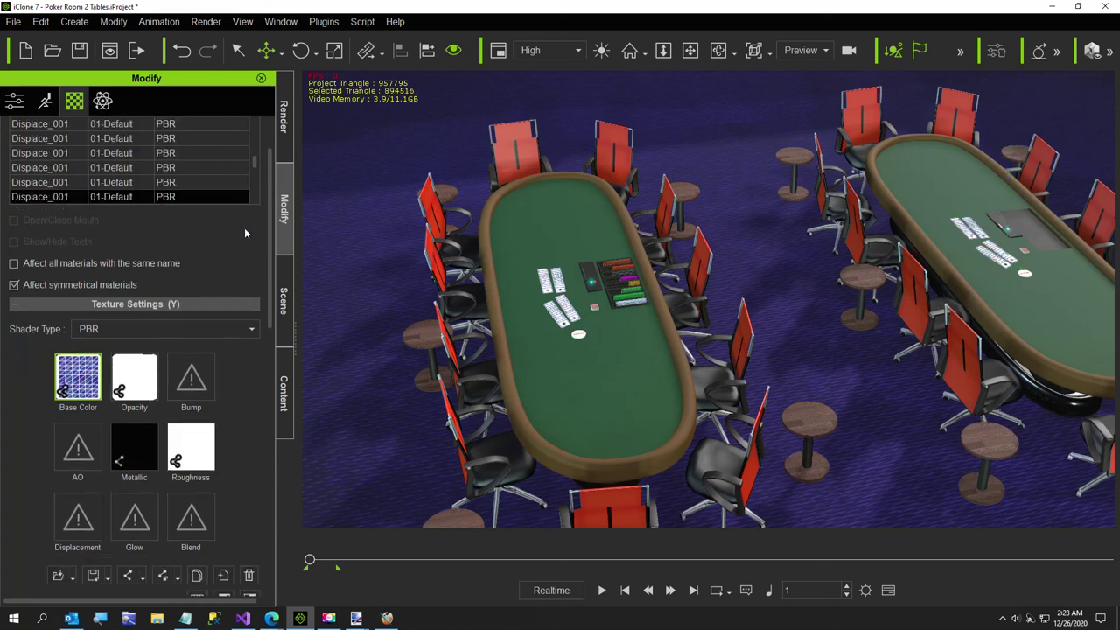
left_click_drag(253, 164, 256, 150)
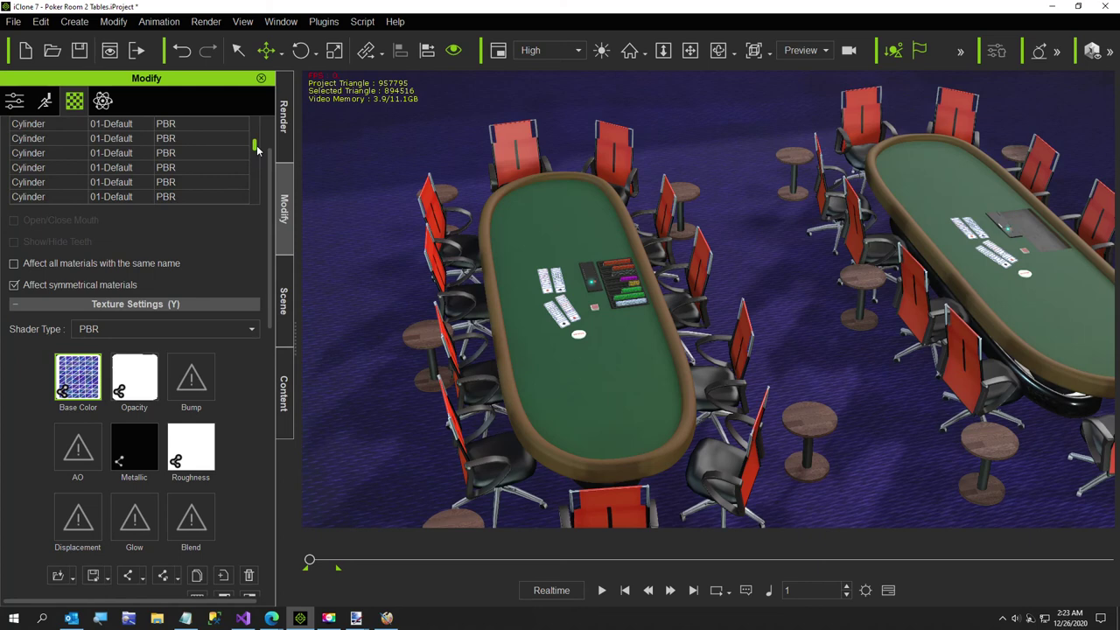
left_click(51, 168)
left_click(58, 183)
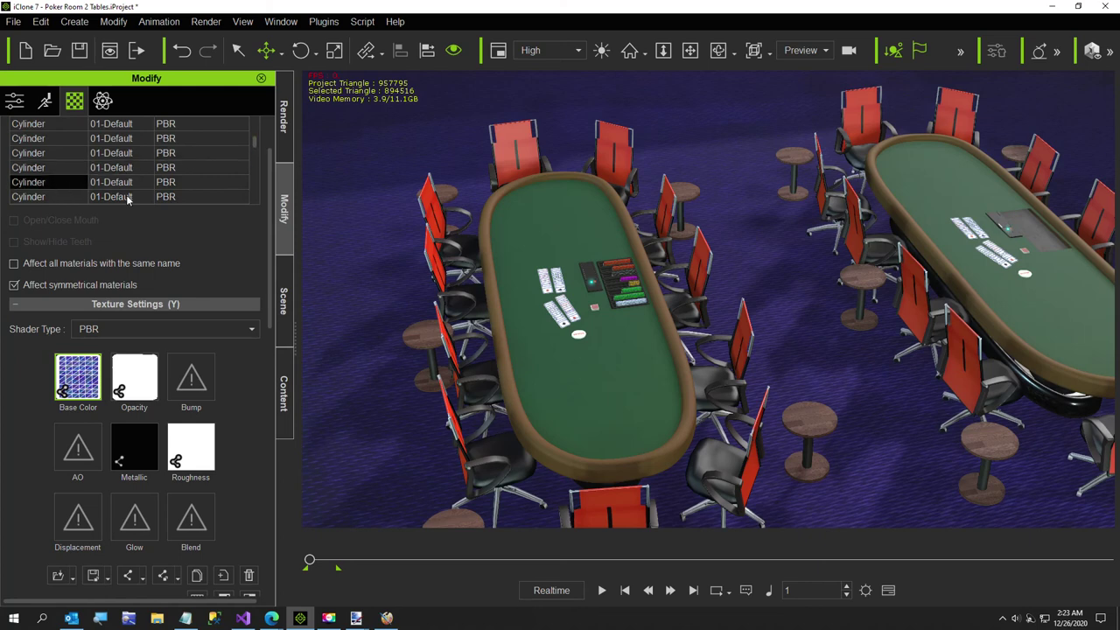
Select the felt of Poker Table(1) and load Green Felt Full.png from the Poker Room folder as its Base Color texture
left_click(563, 265)
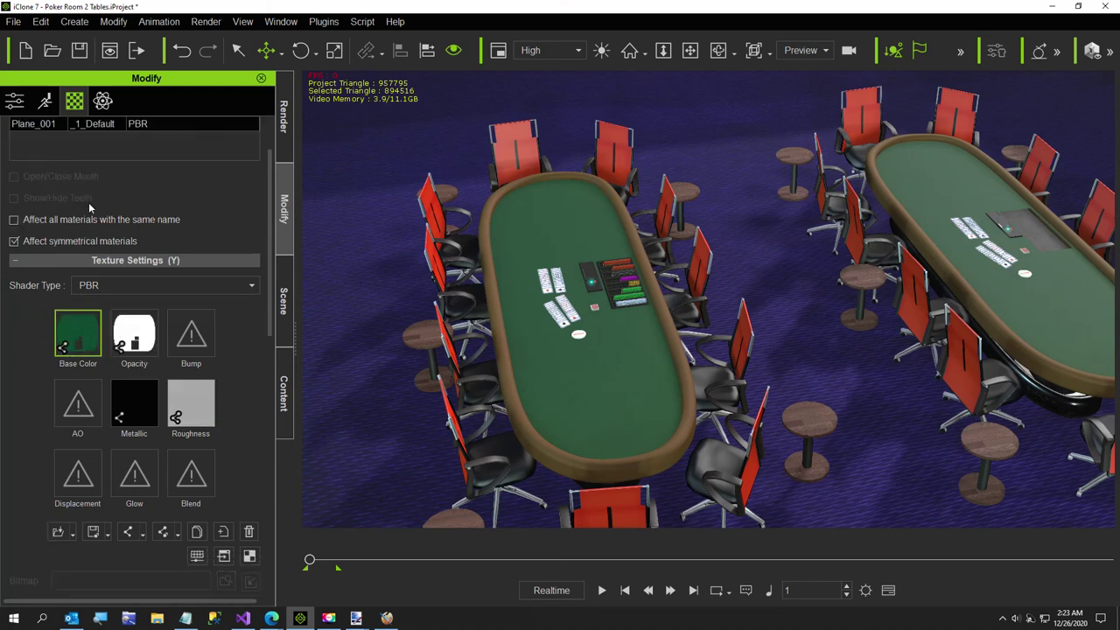
double_click(76, 344)
scroll(440, 339, "down", 10)
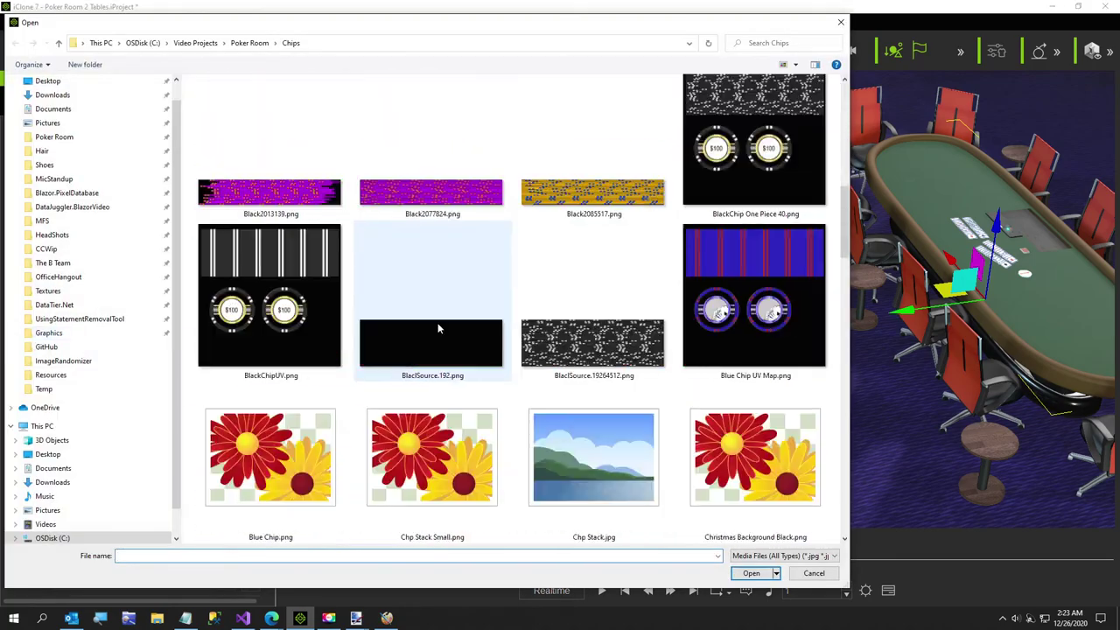
scroll(441, 339, "down", 10)
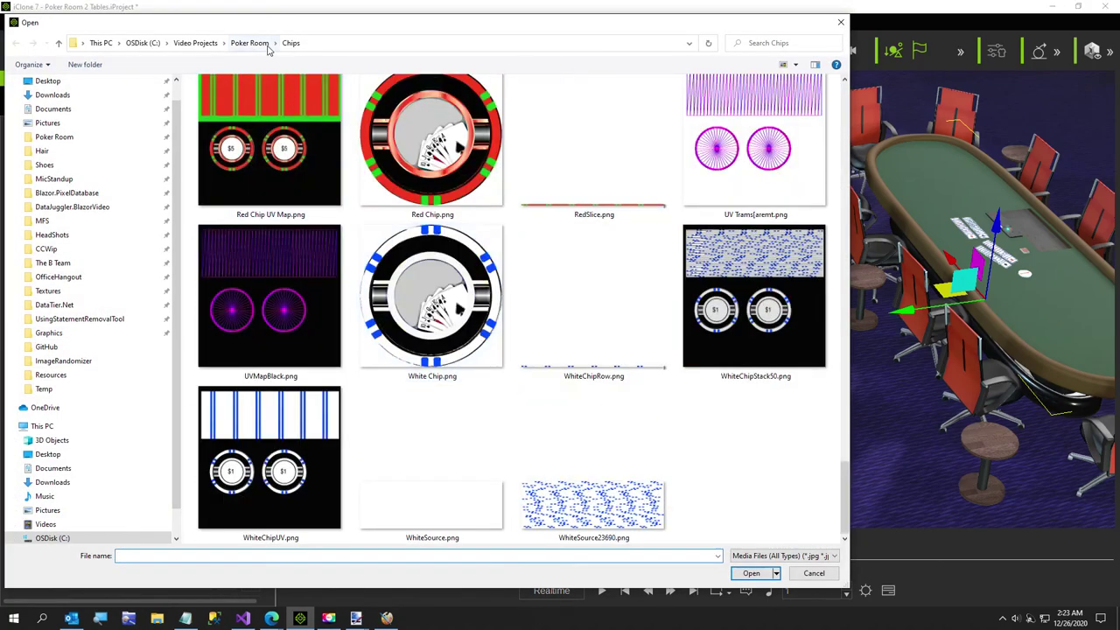
left_click(250, 43)
scroll(424, 420, "down", 15)
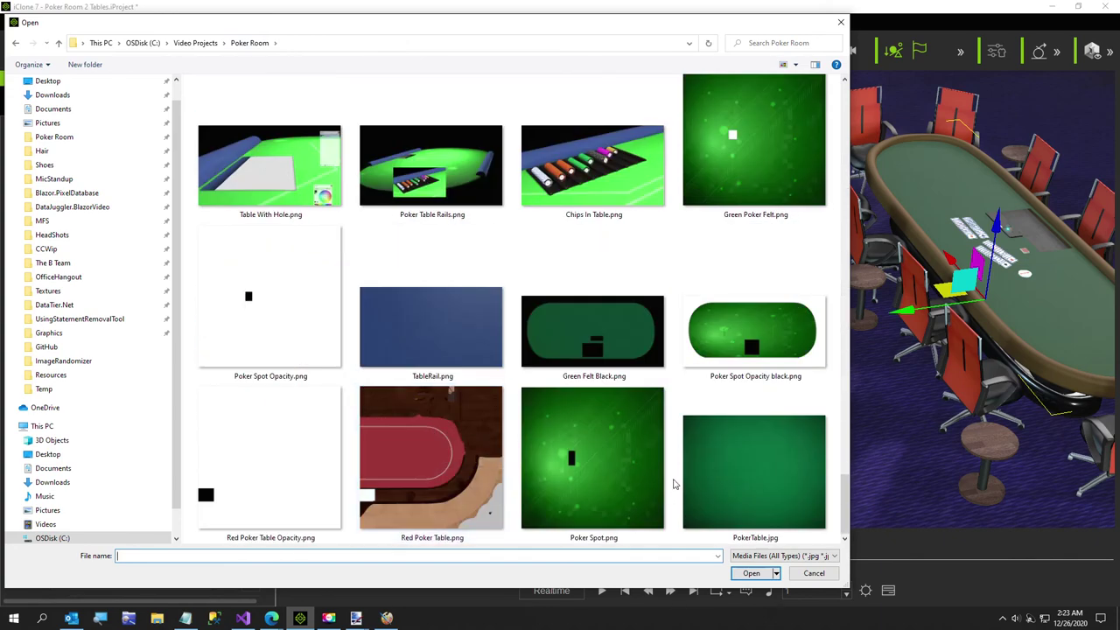
scroll(667, 477, "up", 1)
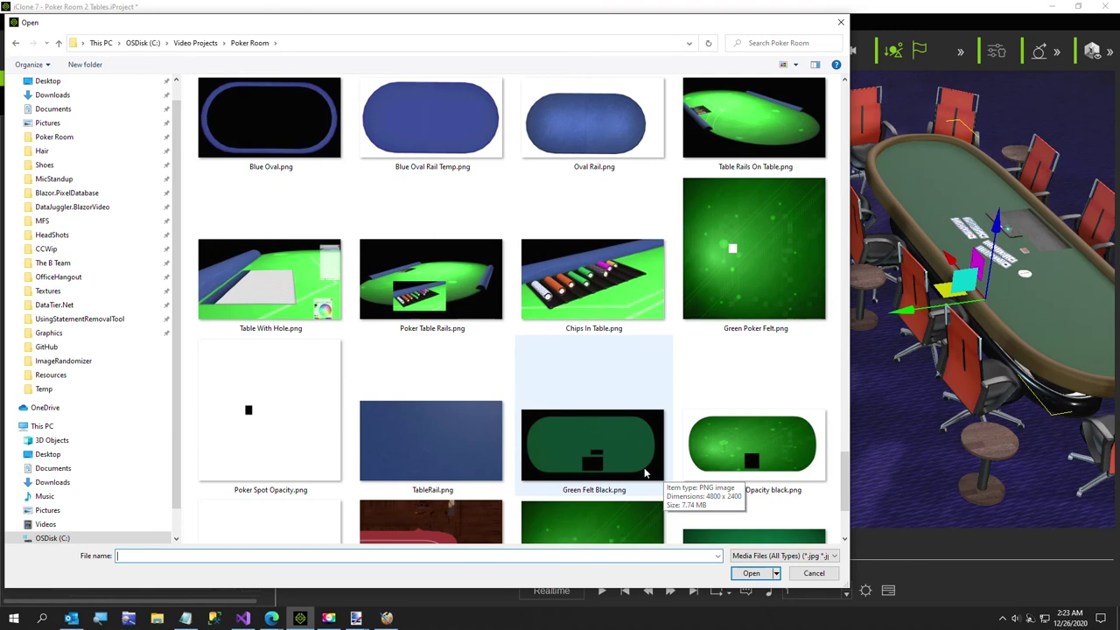
scroll(635, 473, "up", 3)
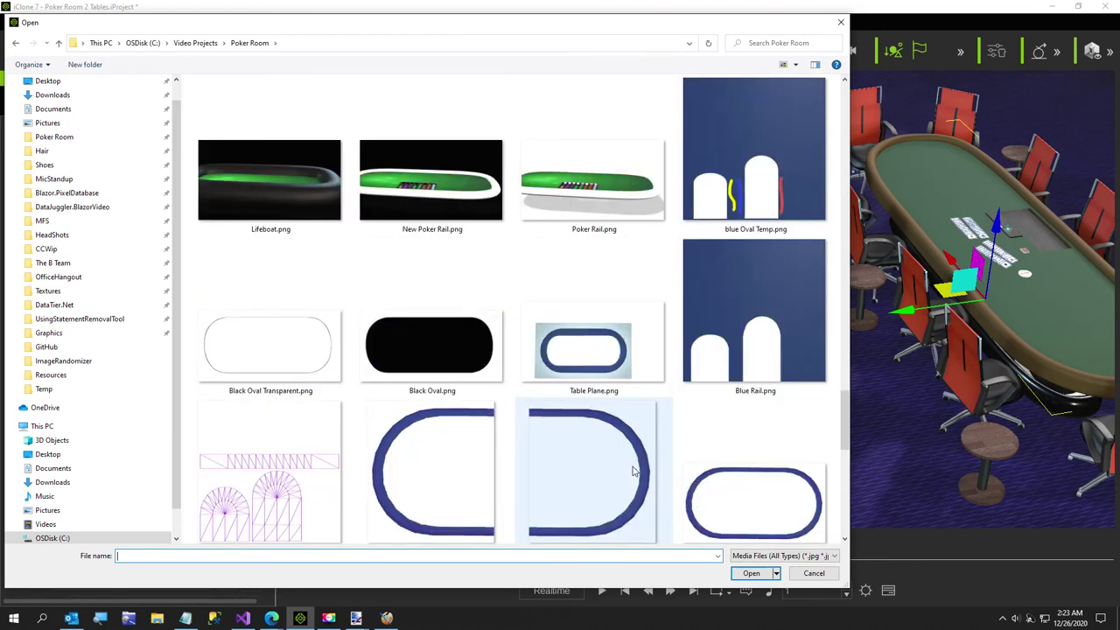
scroll(635, 473, "up", 3)
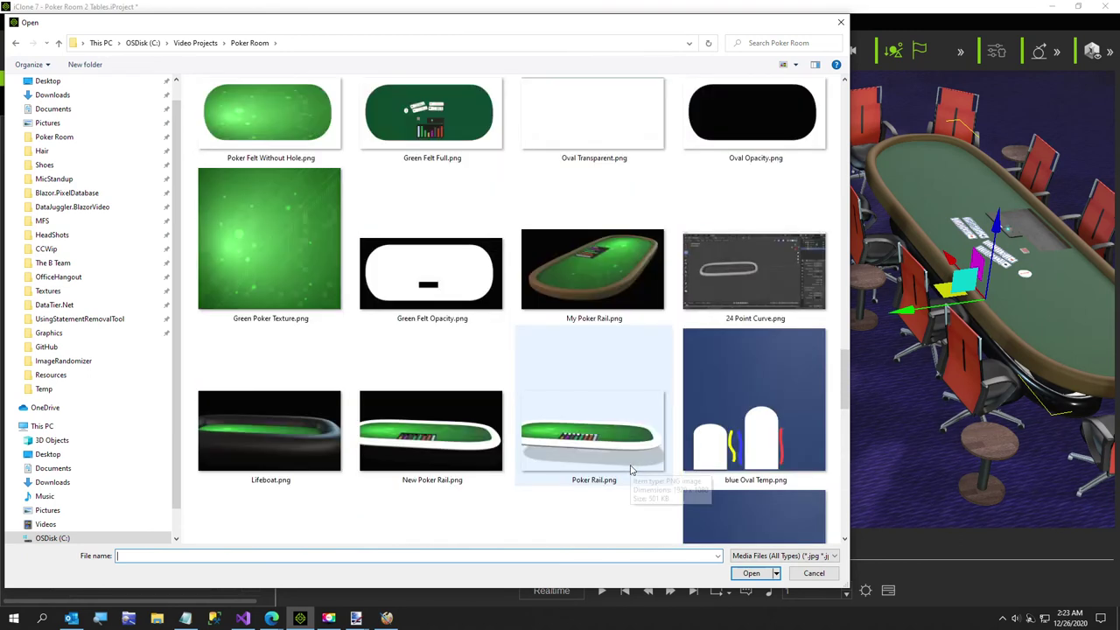
scroll(632, 471, "up", 4)
double_click(450, 441)
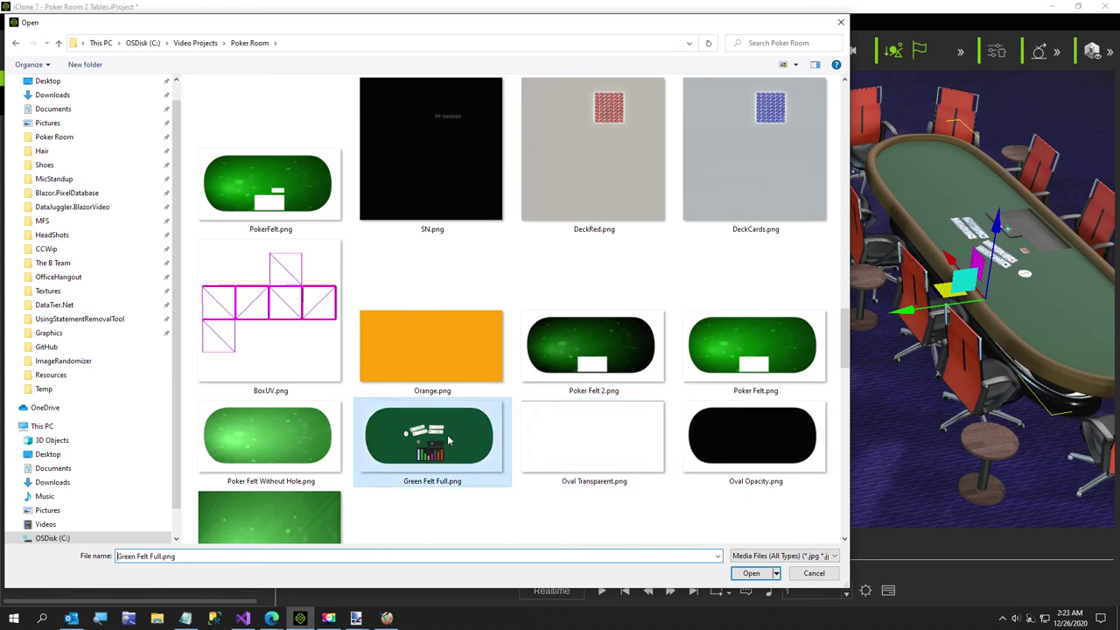
Apply Green Felt Full.png to the felt of Poker Table(1) and check the dealer button against the printed one up close
left_click(474, 283)
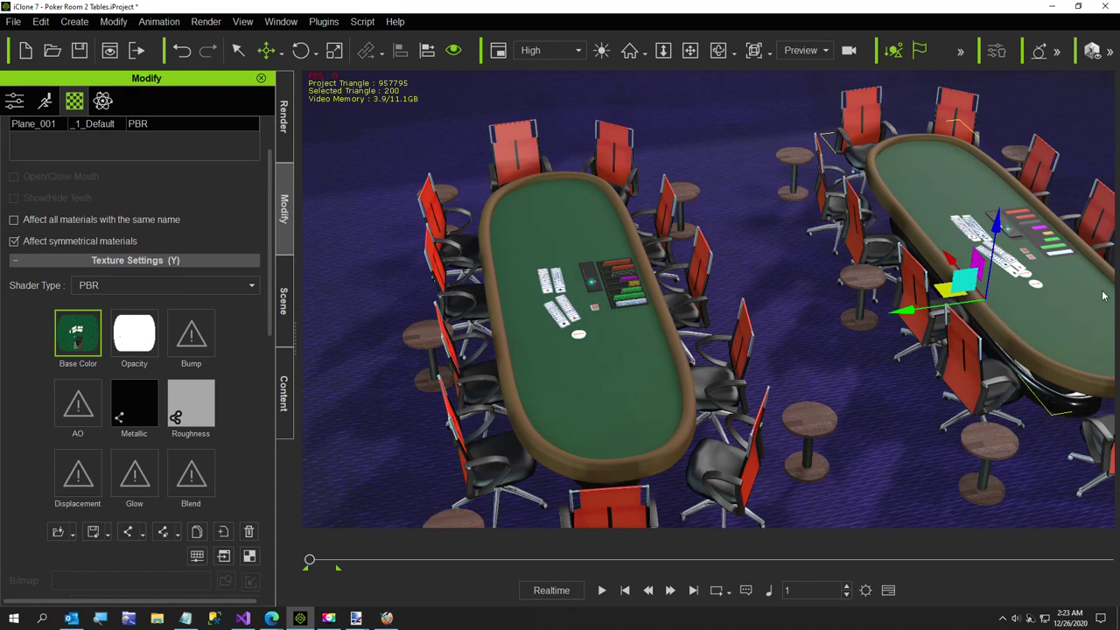
right_click_drag(1020, 352, 764, 375)
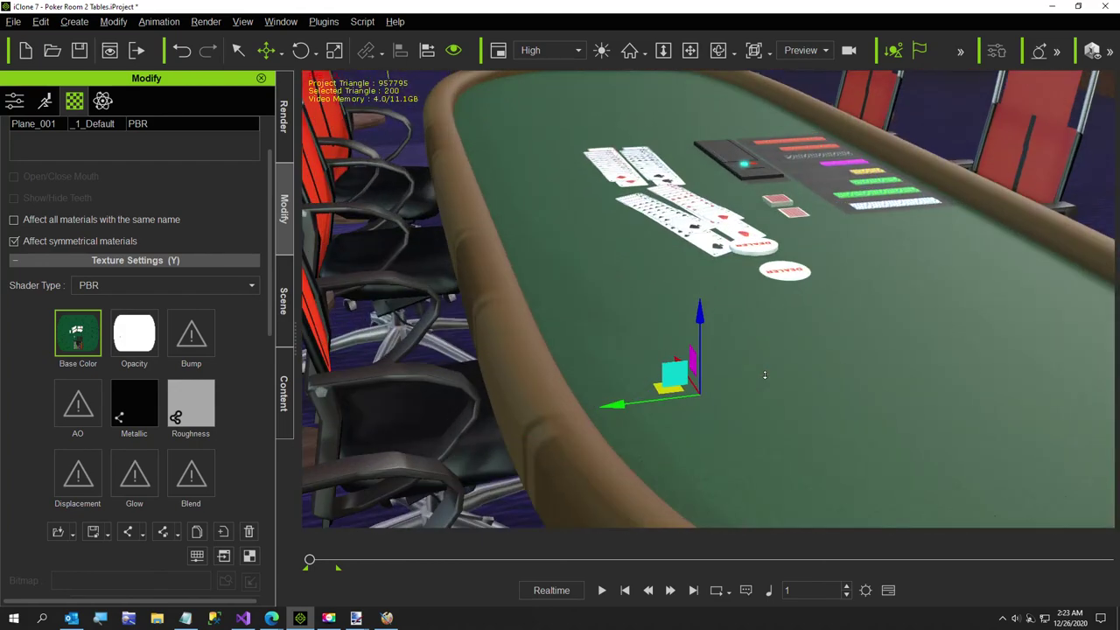
left_click(763, 259)
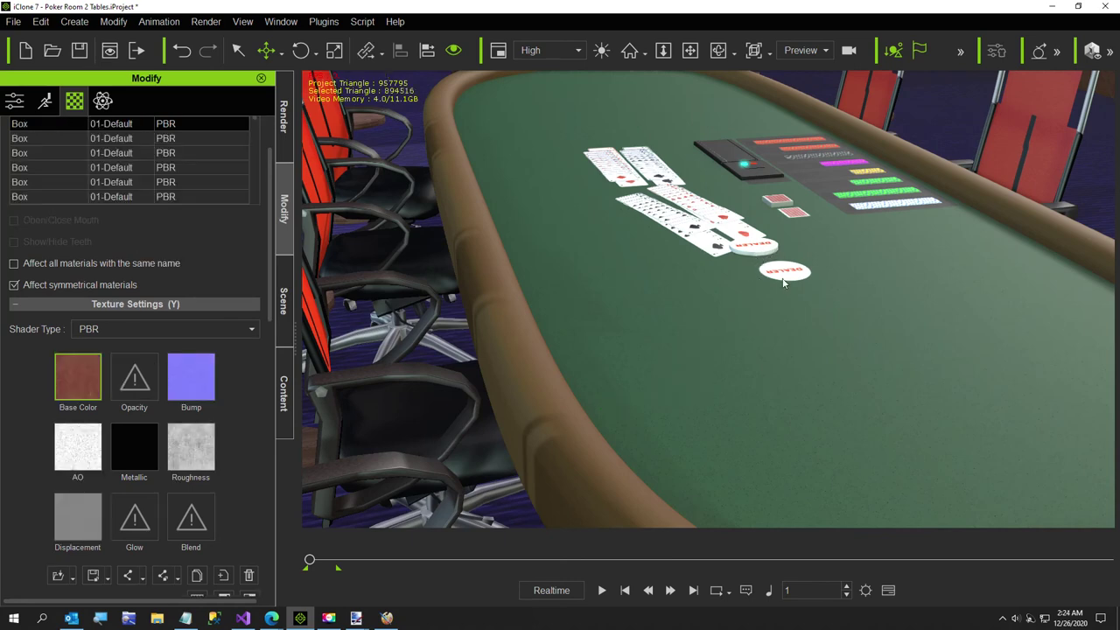
left_click(772, 274)
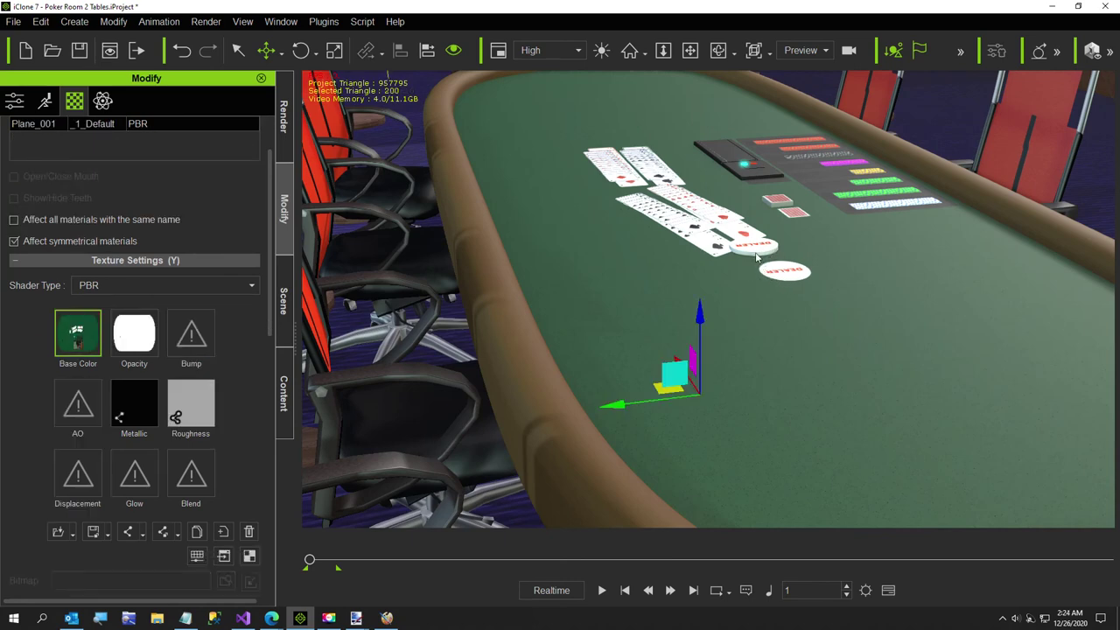
left_click(758, 256)
Find the Dealer Button among the parts of Poker Table(1) in the scene list and hide it
left_click(285, 320)
left_click(96, 372)
left_click(92, 399)
left_click(91, 414)
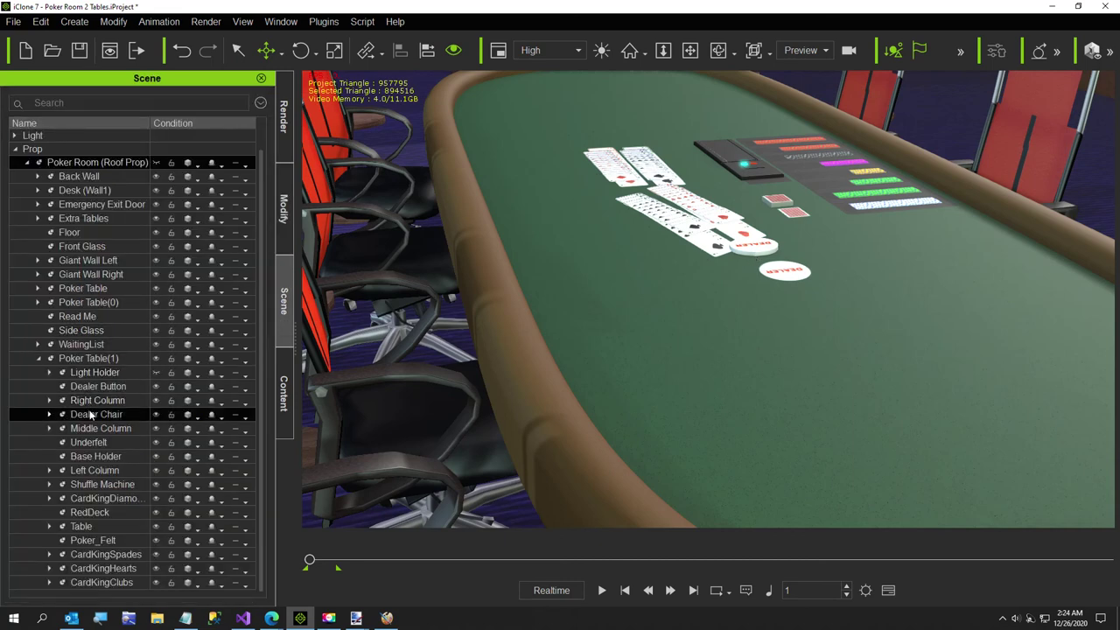
left_click(155, 417)
left_click(154, 416)
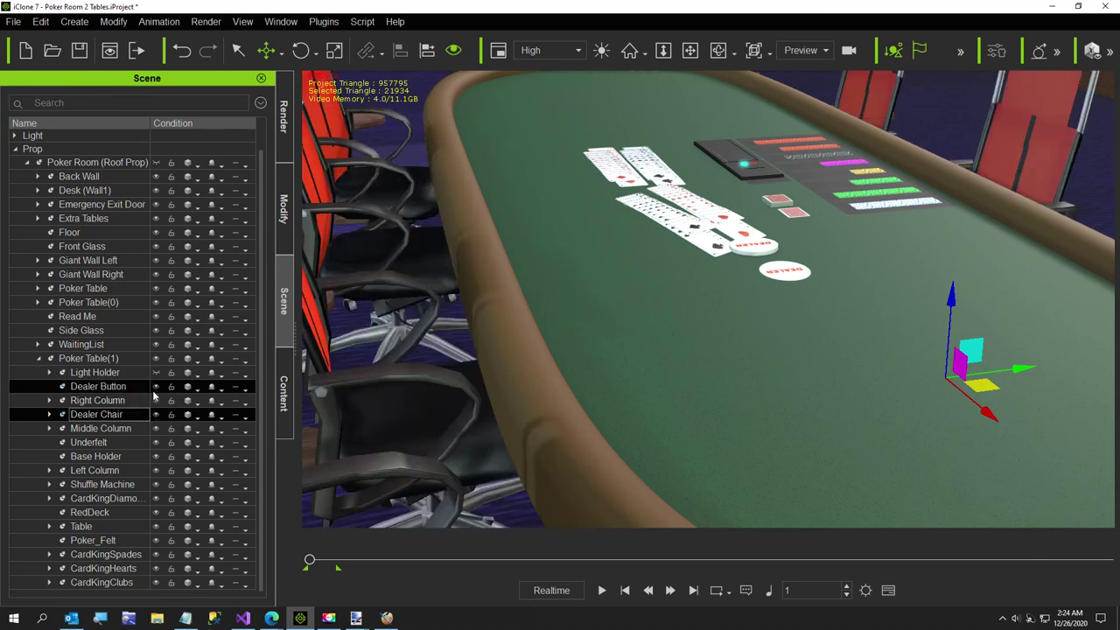
left_click(124, 386)
left_click(155, 386)
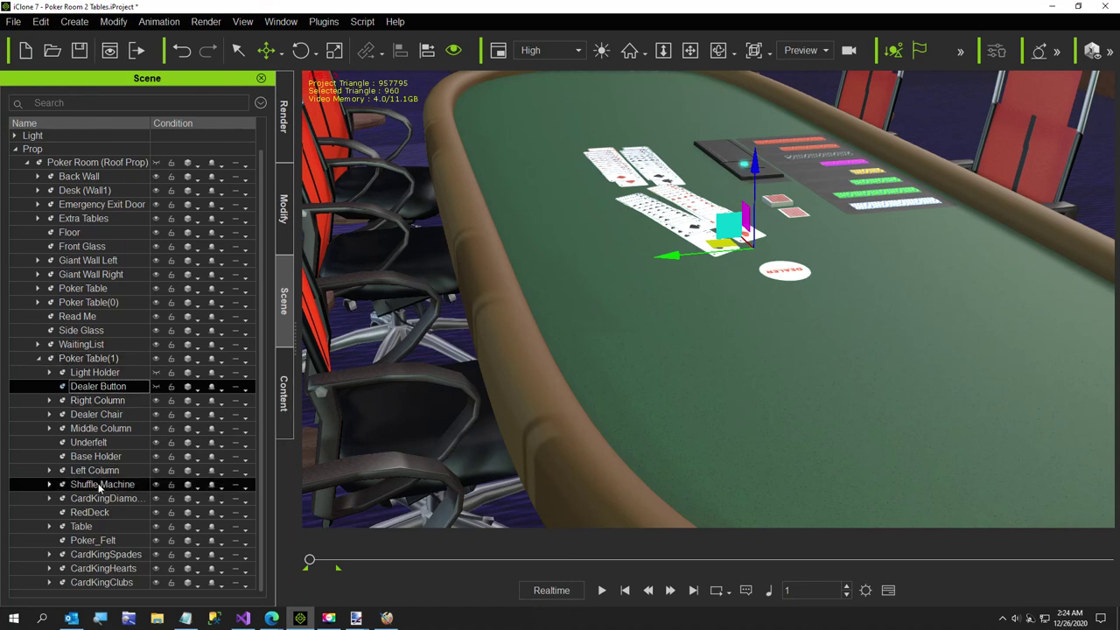
Delete the Shuffle Machine from Poker Table(1)
left_click(128, 488)
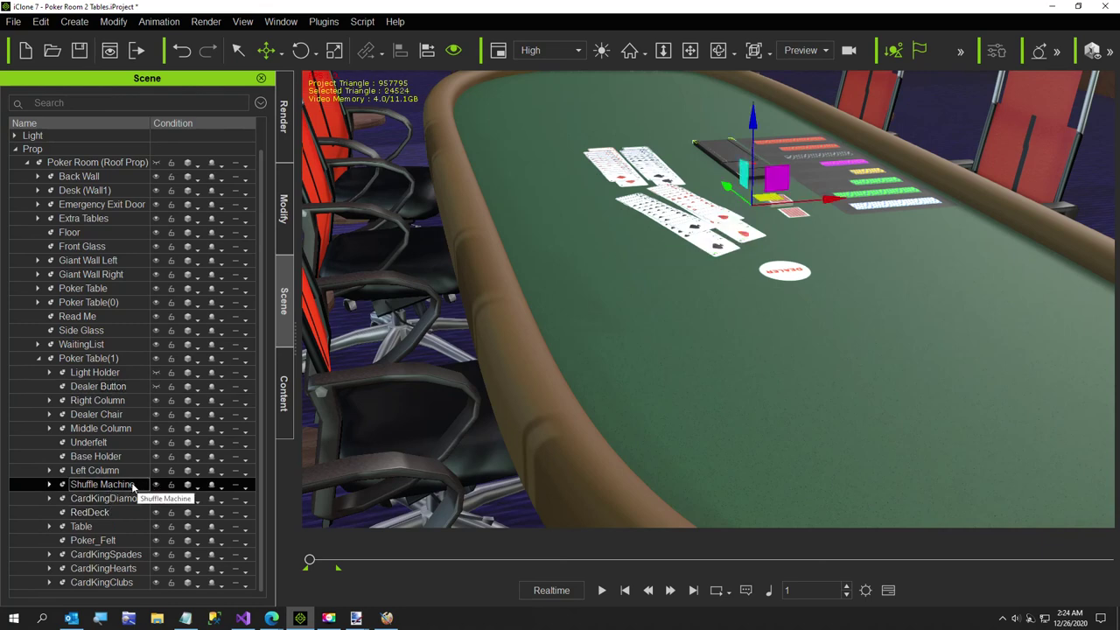
left_click(171, 471, "ctrl")
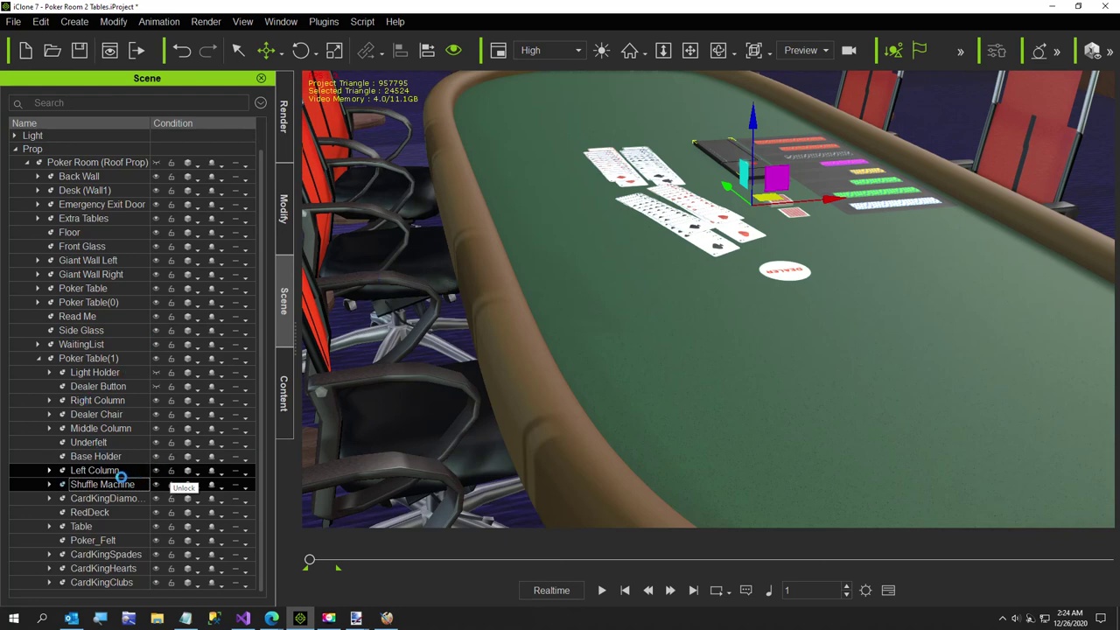
key("Delete")
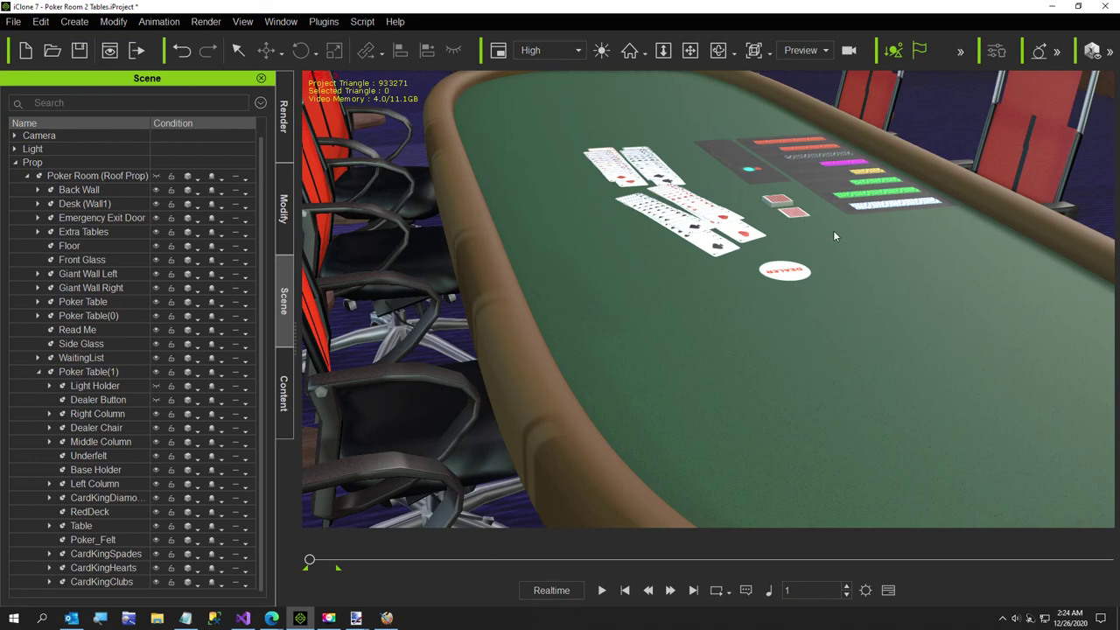
Delete the RedDeck from Poker Table(1)
right_click_drag(782, 355, 672, 399)
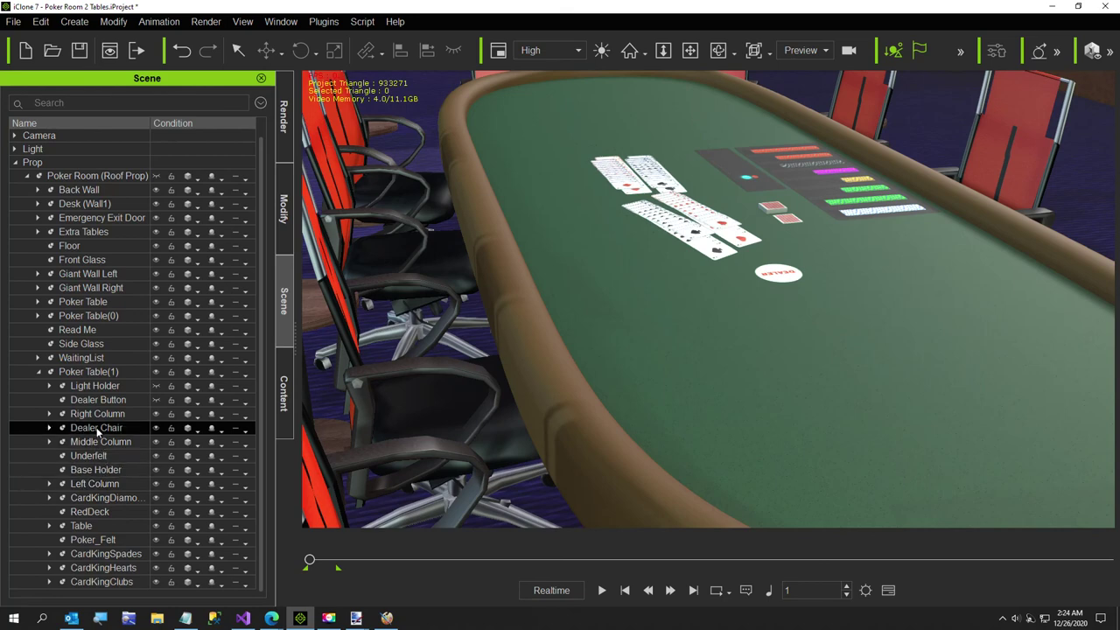
left_click(89, 581)
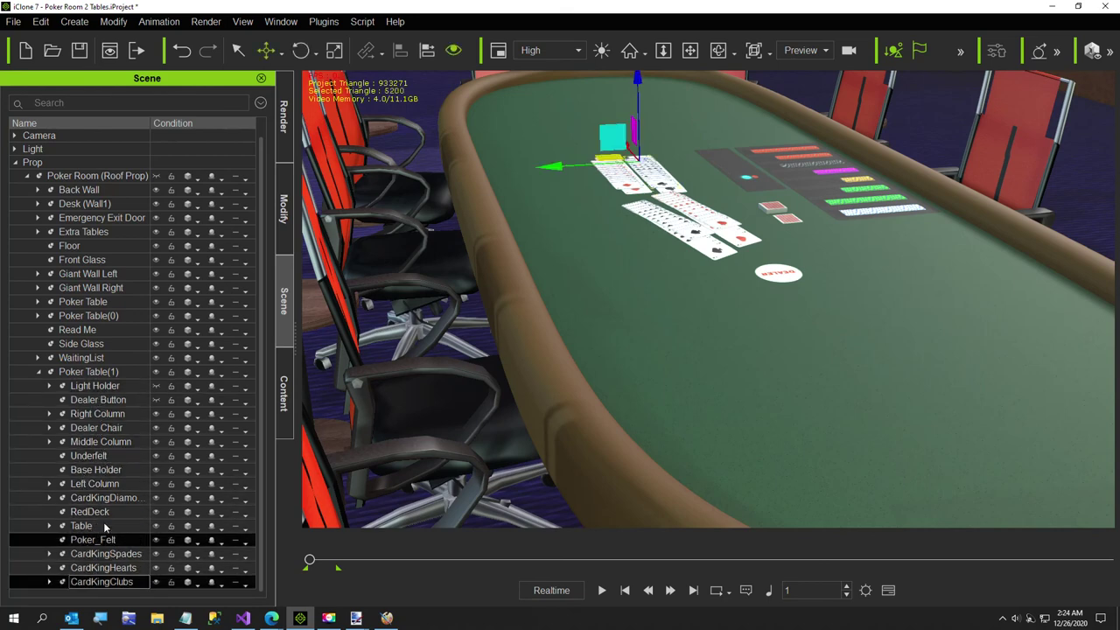
left_click(103, 513)
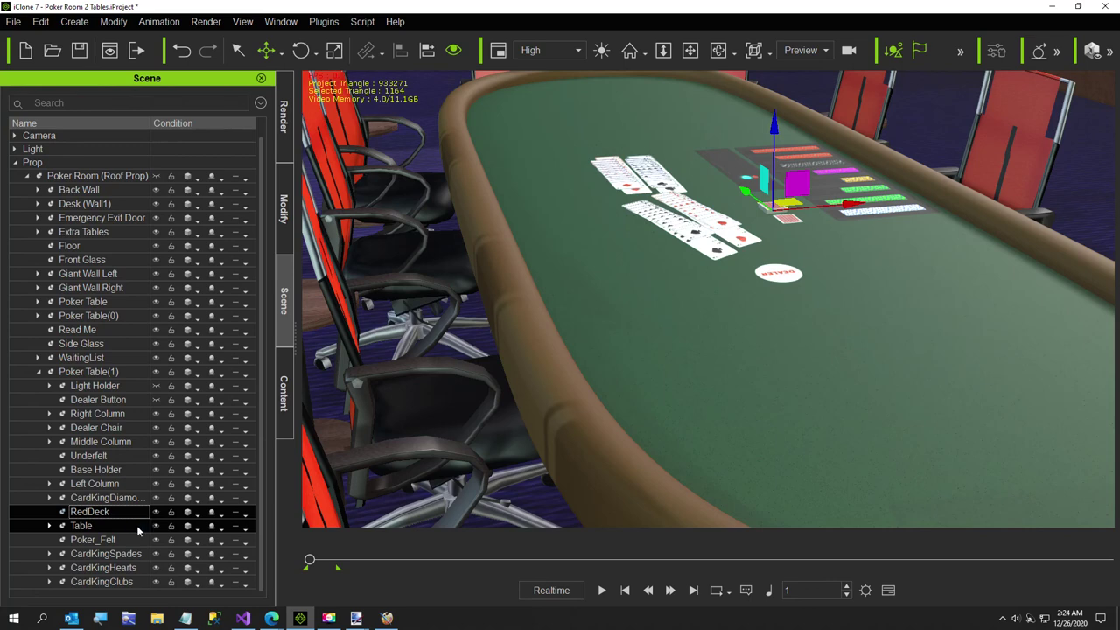
key("Delete")
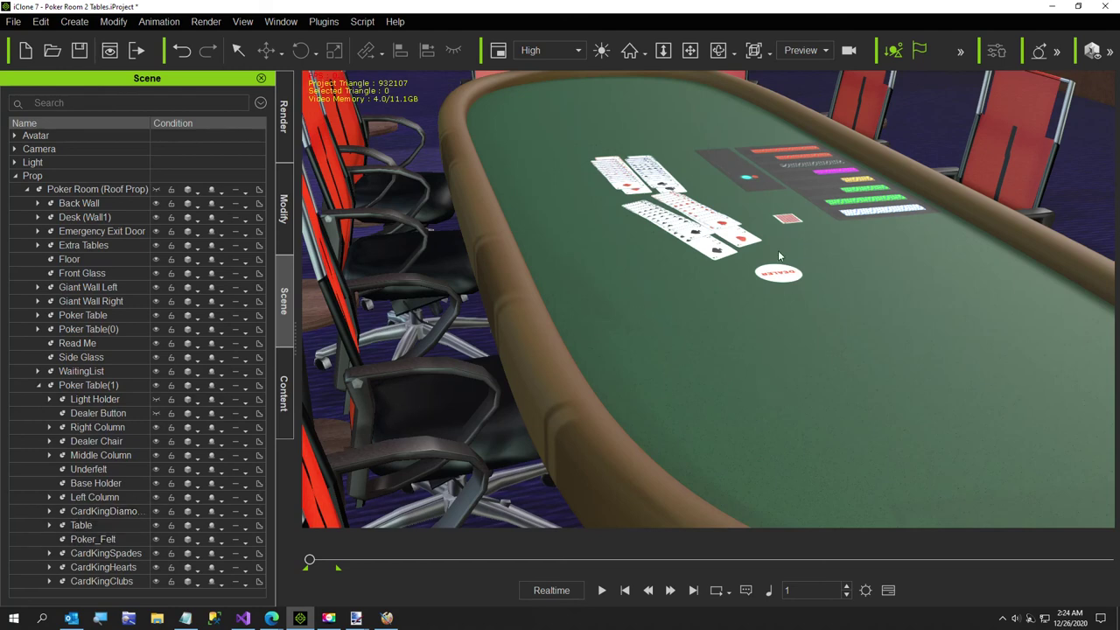
Select Poker Table(1) and examine its printed felt from several angles and distances
right_click_drag(721, 449, 619, 460)
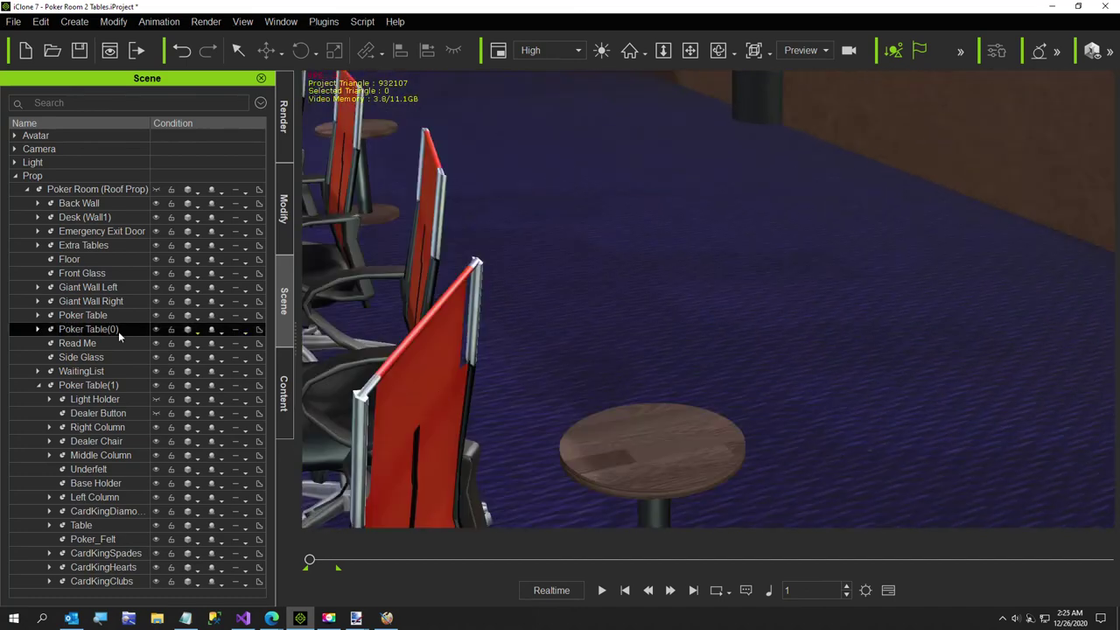
left_click(68, 385)
right_click_drag(641, 411, 612, 376)
right_click_drag(735, 366, 611, 416)
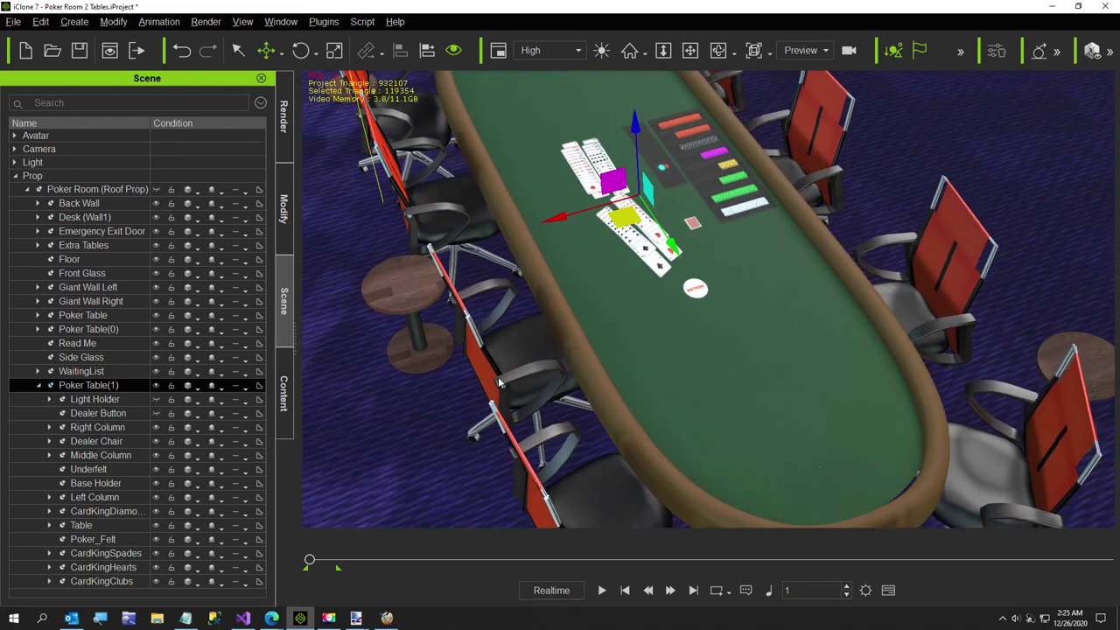
right_click_drag(414, 371, 604, 330)
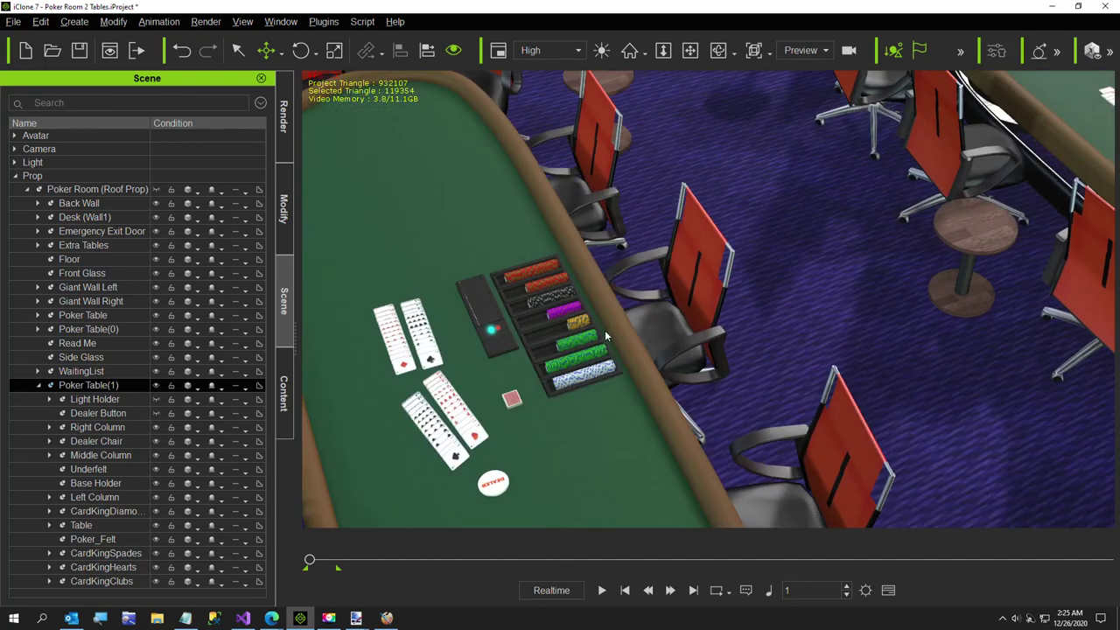
right_click_drag(555, 433, 703, 319)
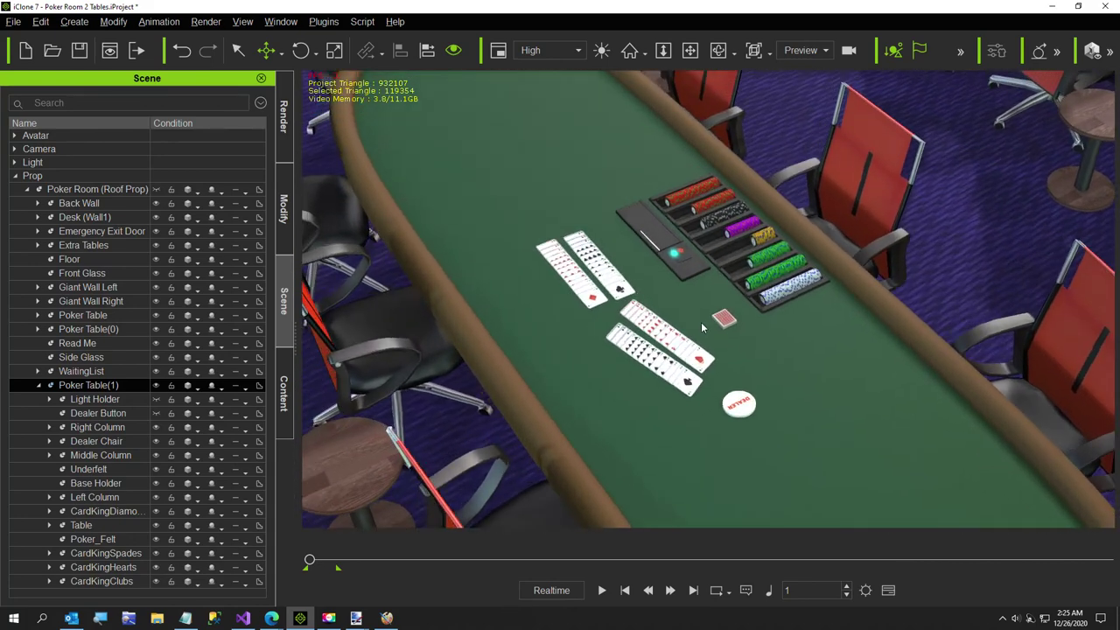
scroll(702, 318, "down", 6)
scroll(497, 349, "up", 2)
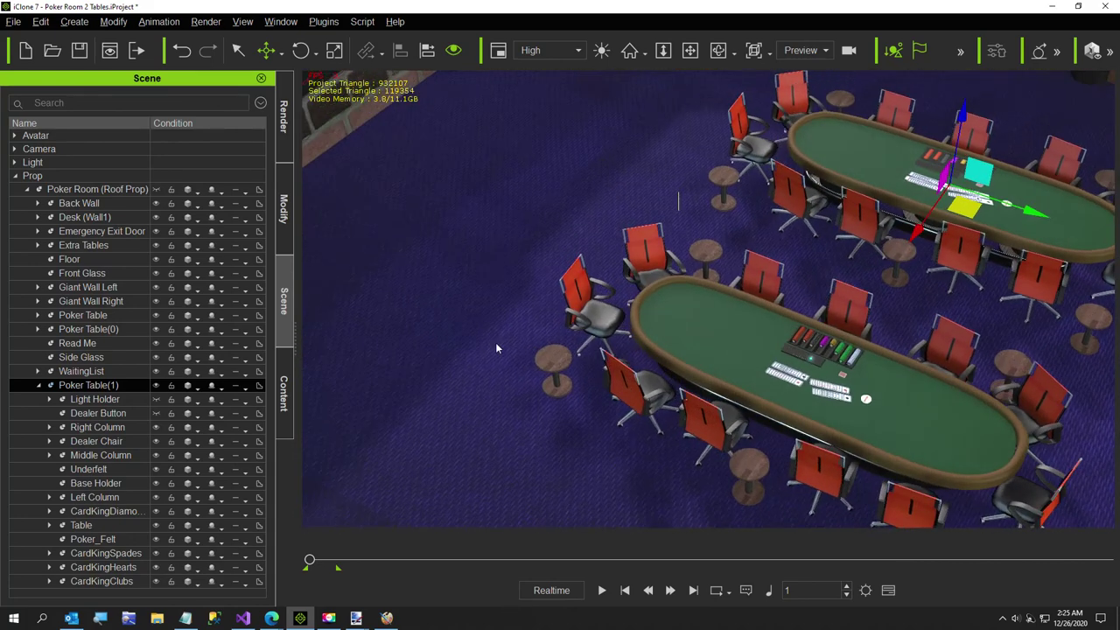
Select Poker Table(0) and examine its modelled chip rack, cards and dealer button up close for comparison
left_click(88, 329)
right_click_drag(971, 297, 821, 483)
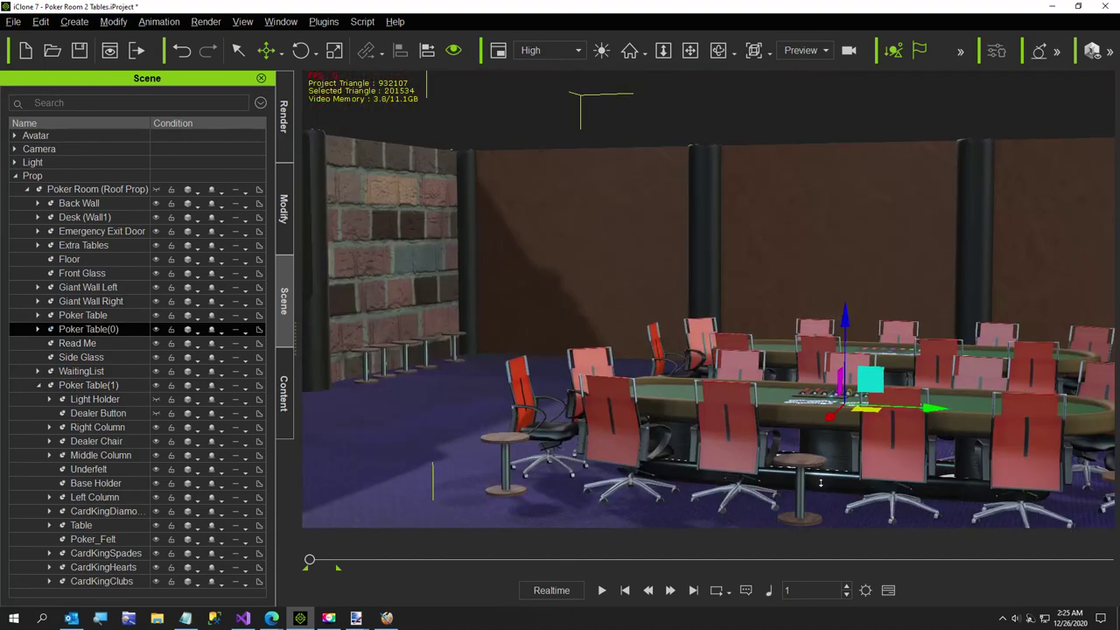
scroll(821, 482, "up", 5)
scroll(796, 432, "up", 3)
right_click_drag(796, 432, 807, 451)
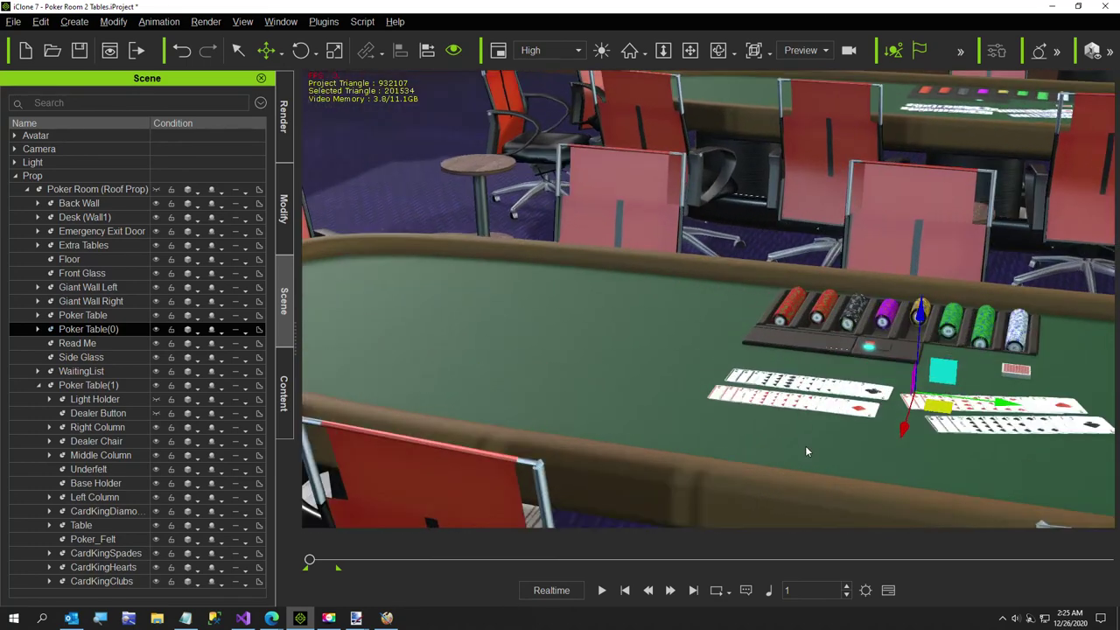
scroll(807, 451, "up", 3)
right_click_drag(720, 420, 735, 414)
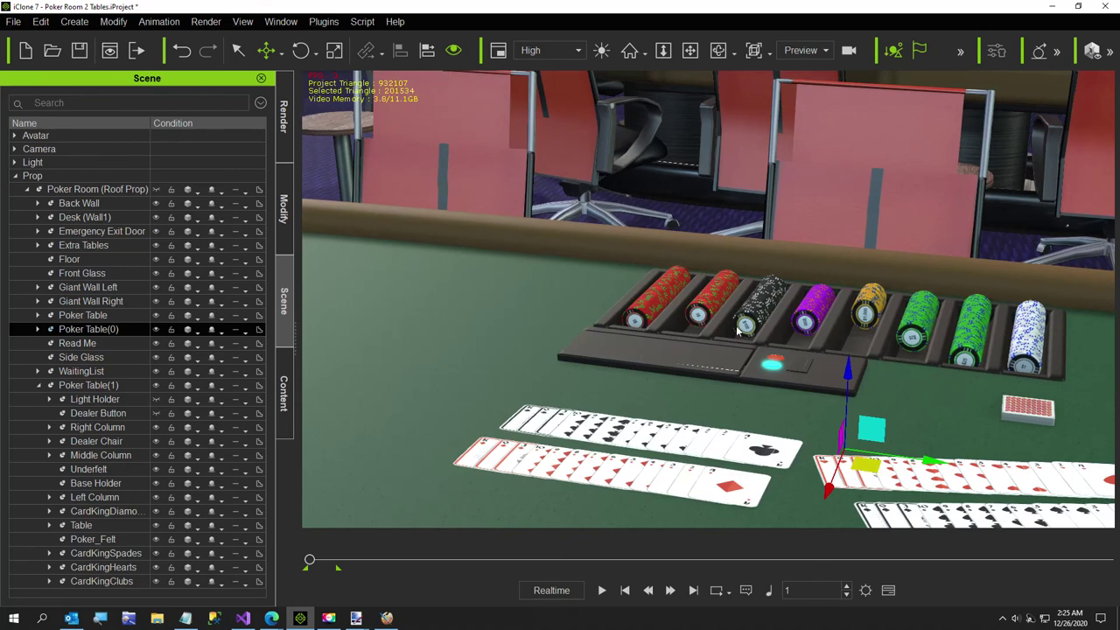
right_click_drag(1084, 389, 689, 330)
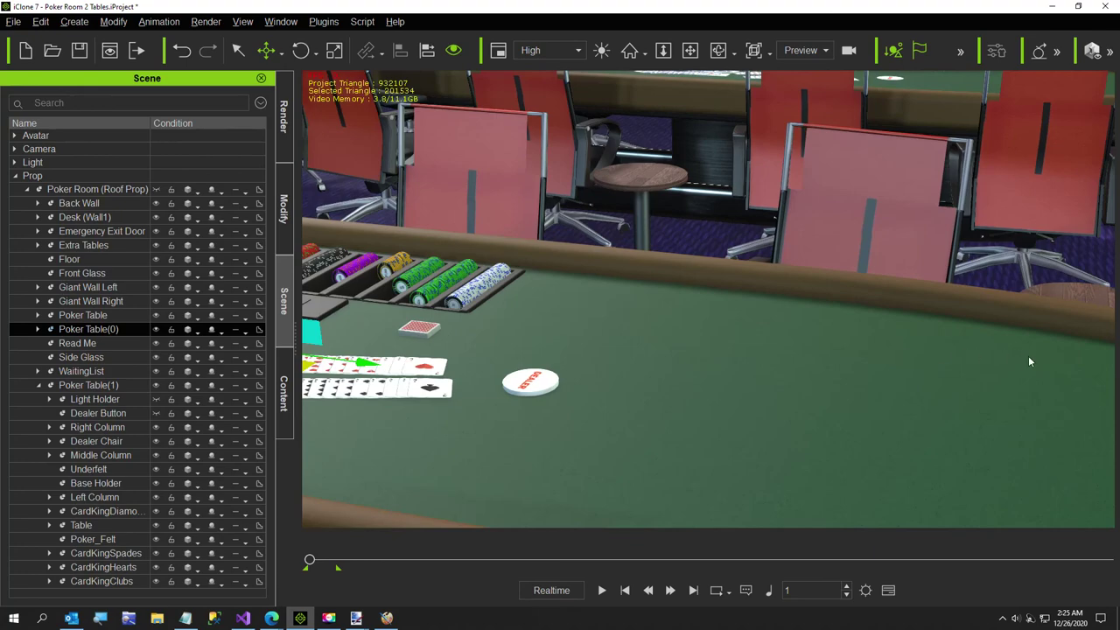
right_click_drag(1062, 370, 873, 391)
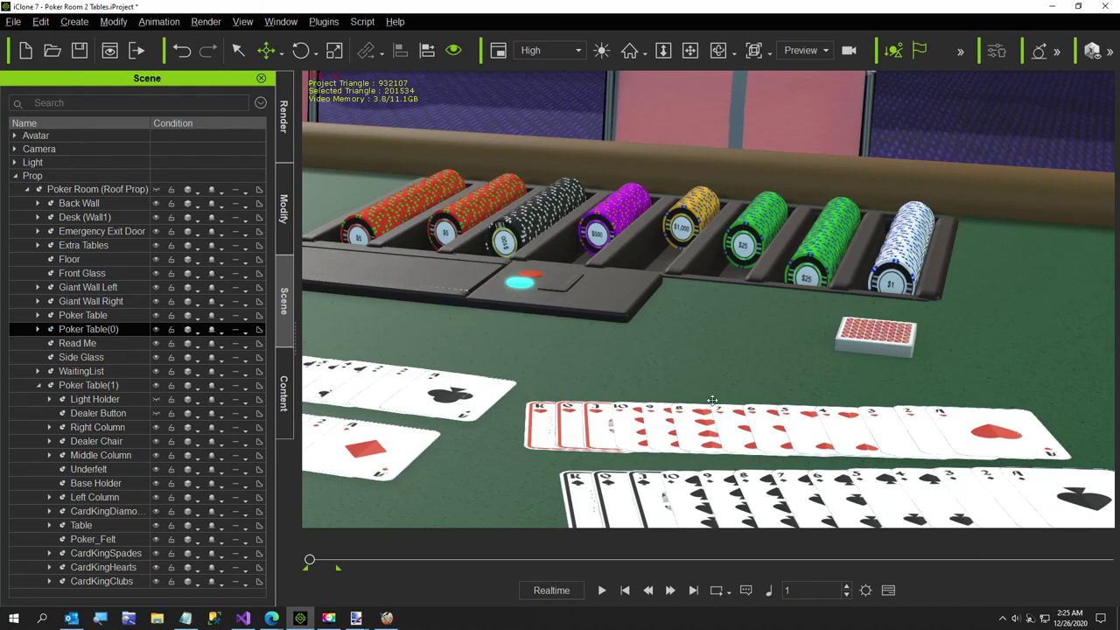
scroll(745, 418, "up", 5)
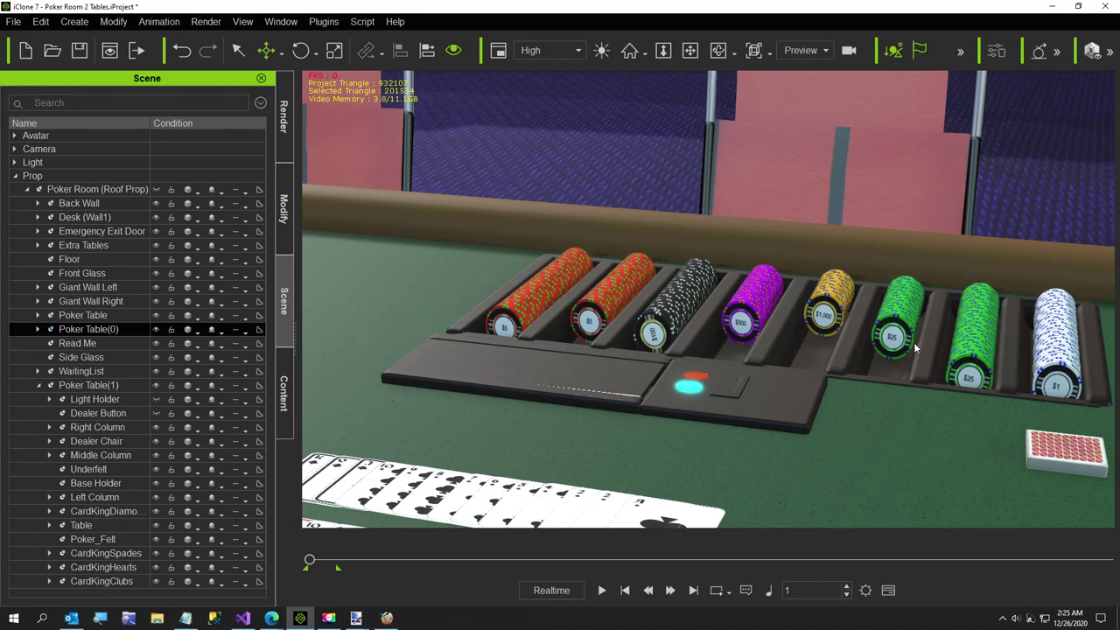
right_click_drag(720, 381, 691, 465)
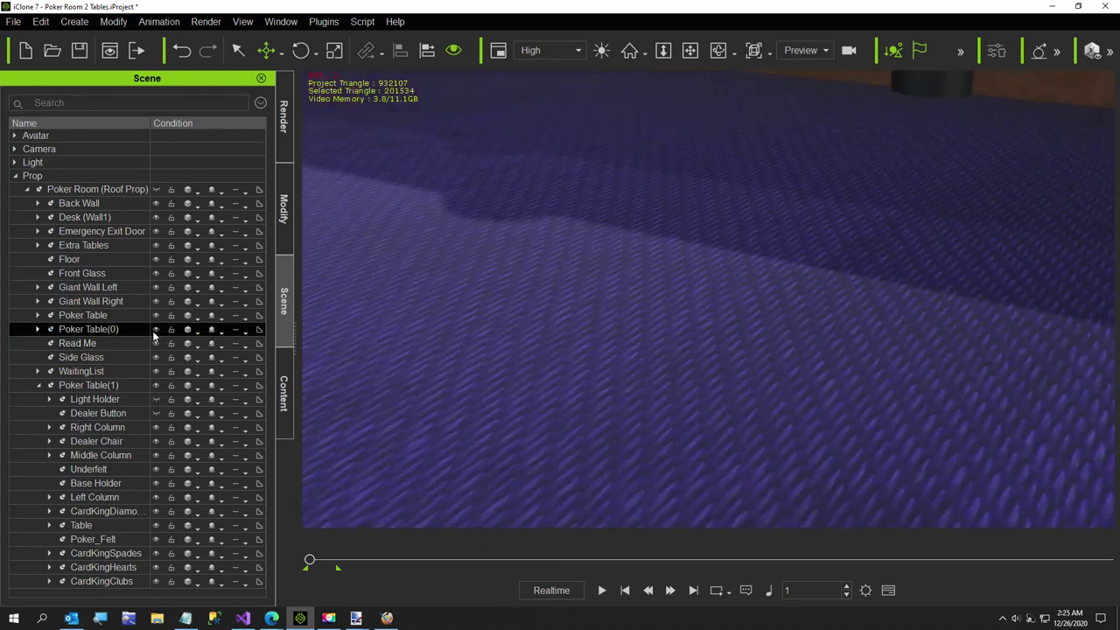
Select the Chip Rack of Poker Table, frame it in the viewport and inspect its triangle count and the $100 chips up close
left_click(37, 315)
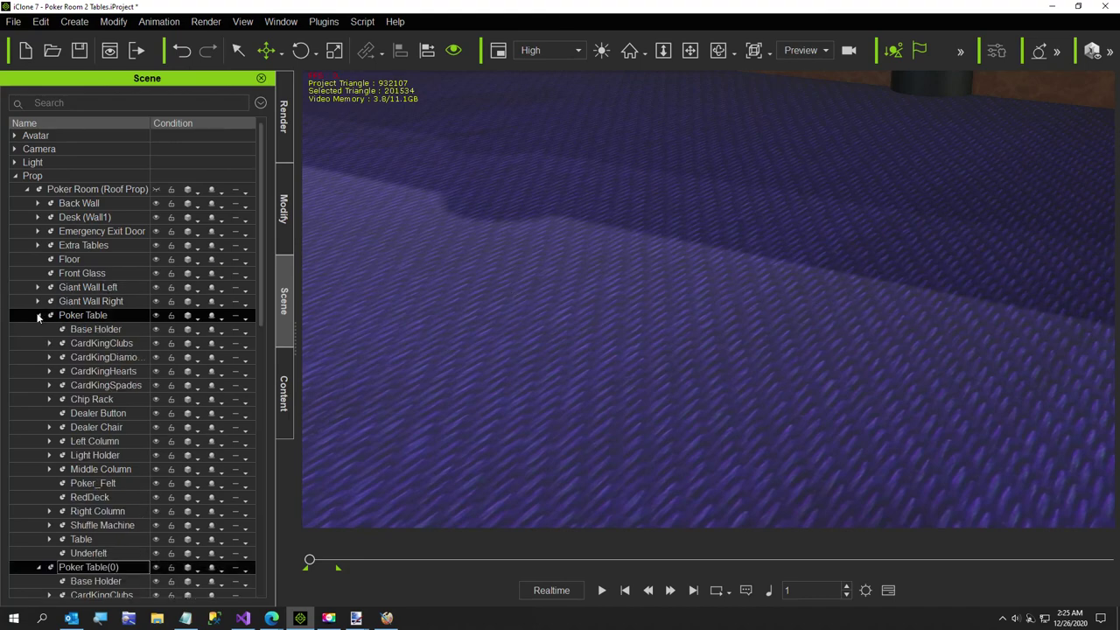
left_click(103, 401)
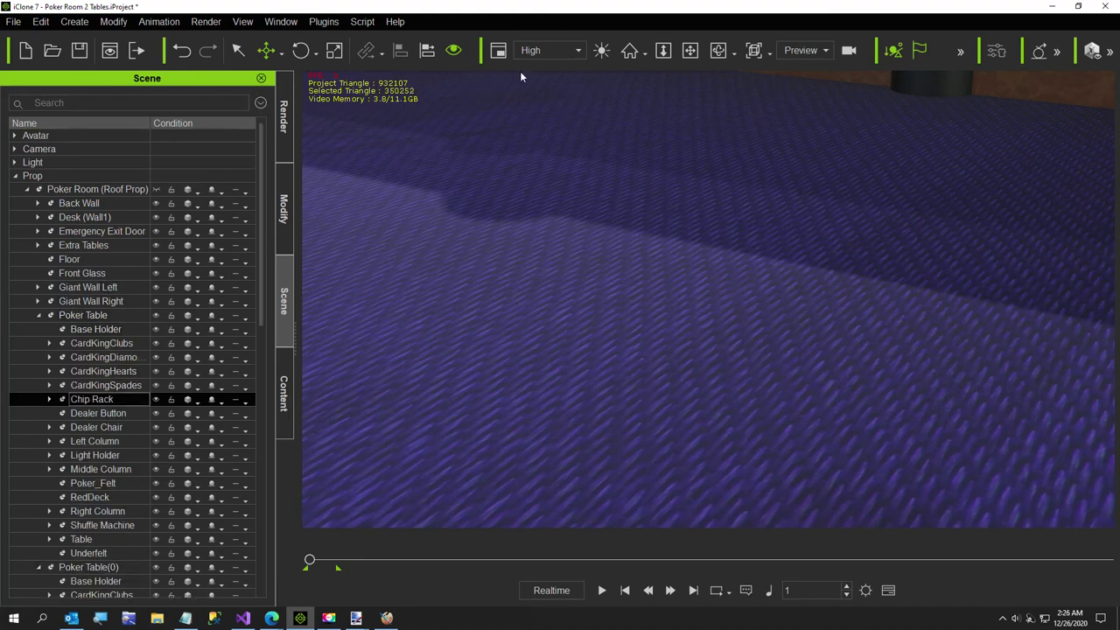
left_click(628, 50)
right_click_drag(640, 325, 670, 332)
scroll(675, 341, "up", 8)
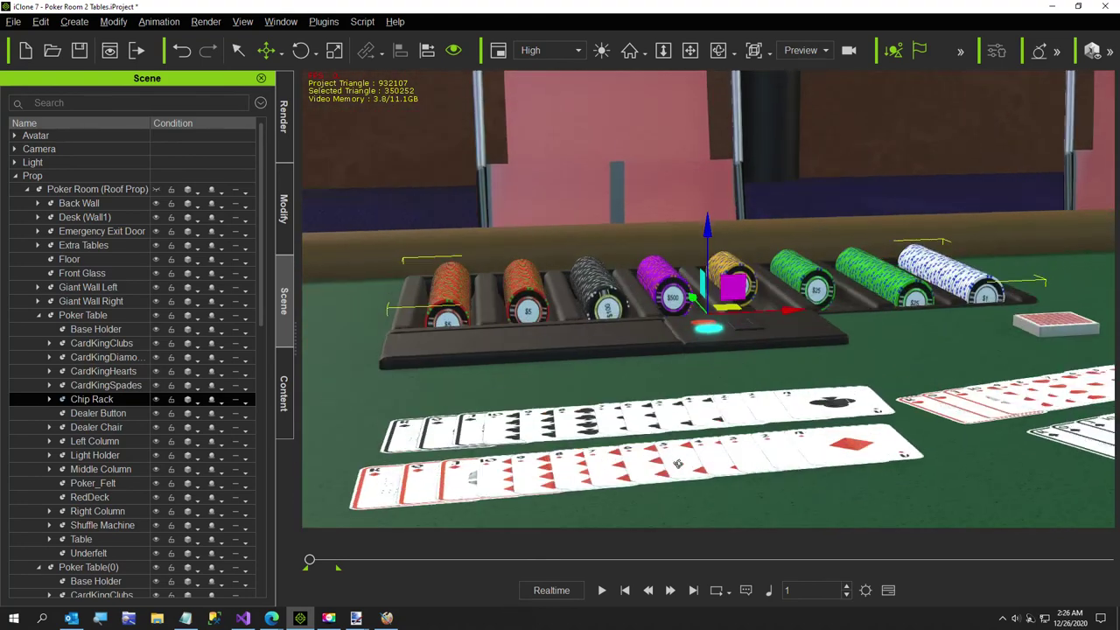
scroll(607, 428, "up", 4)
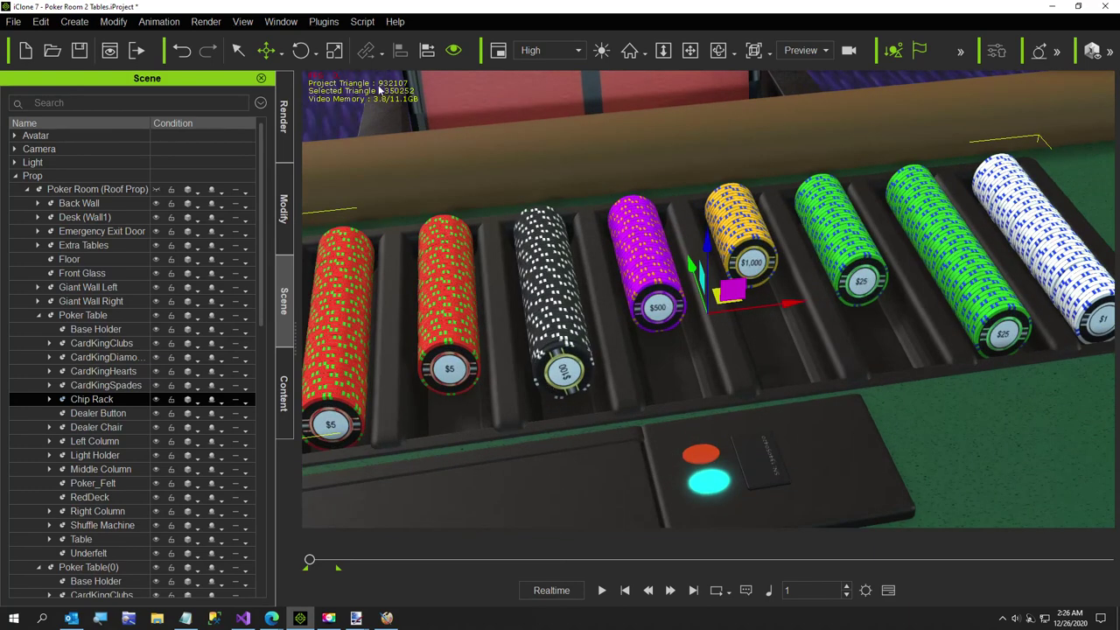
right_click_drag(558, 288, 876, 272)
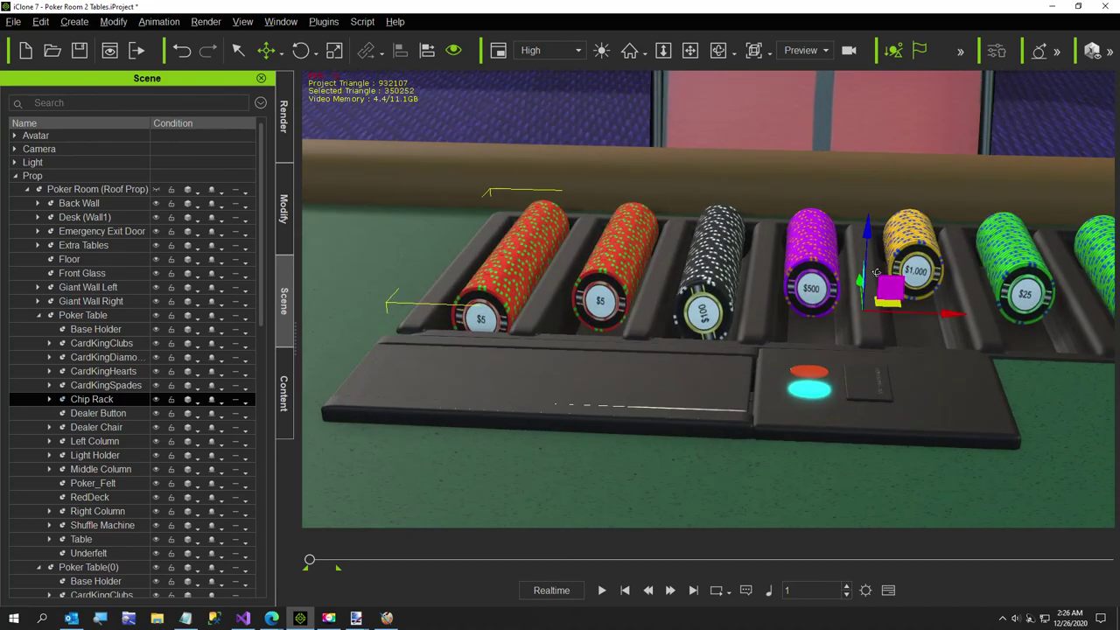
scroll(719, 339, "up", 3)
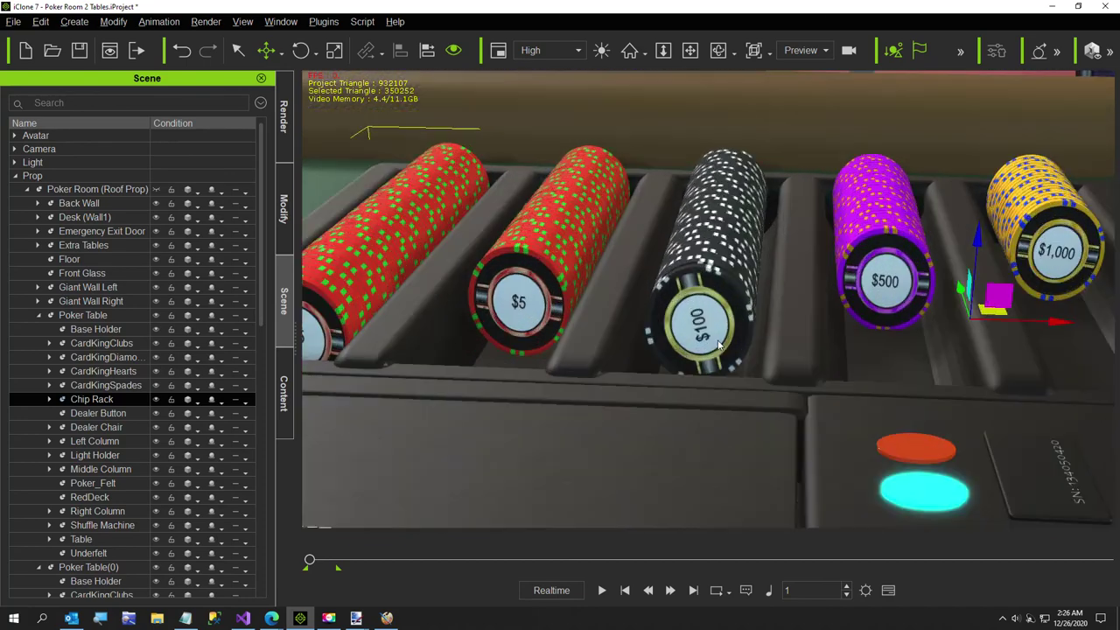
scroll(714, 345, "up", 2)
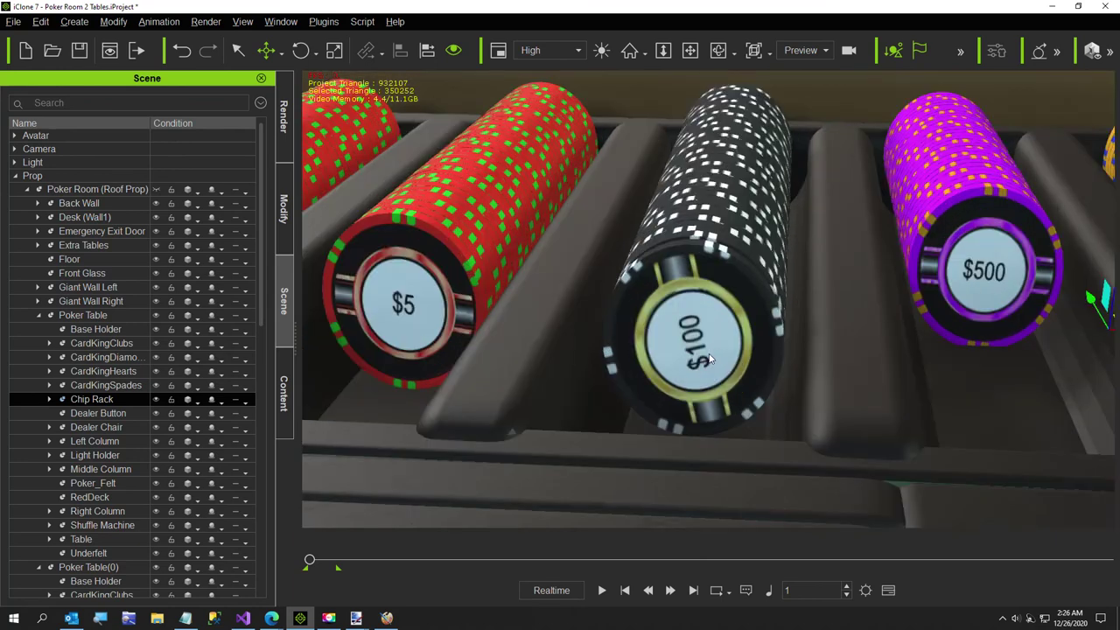
scroll(709, 358, "down", 4)
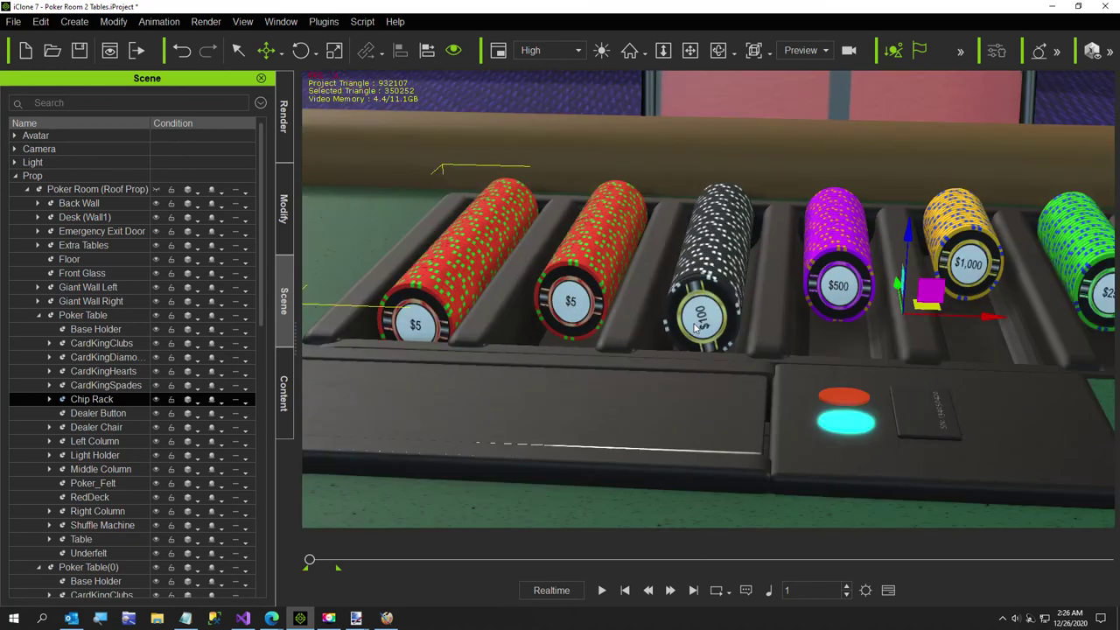
left_click(705, 322)
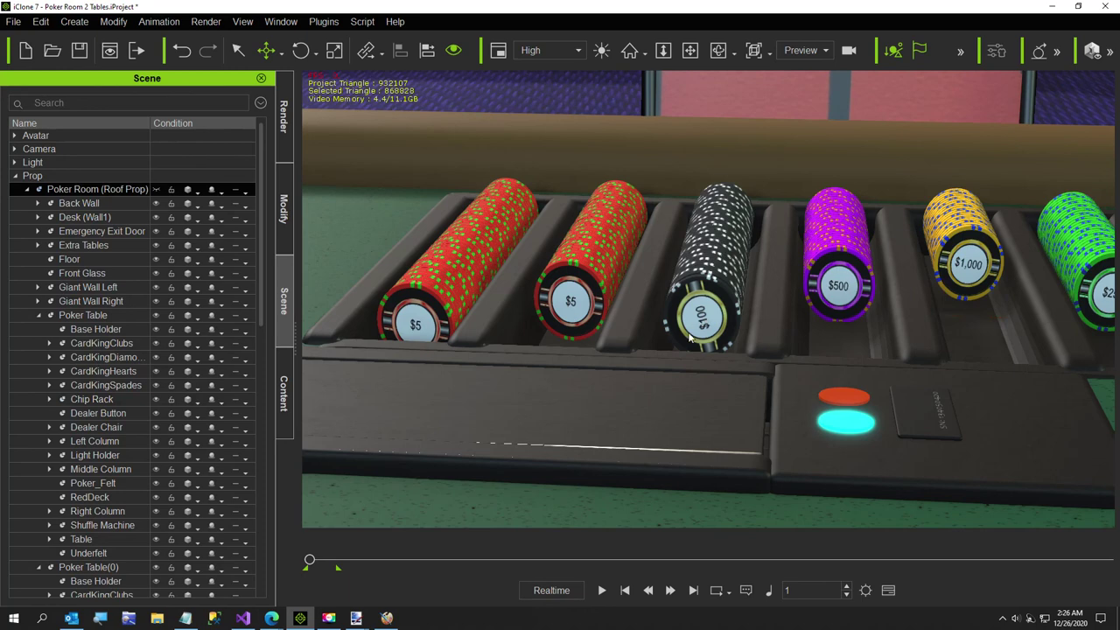
Select Poker Table and collapse the Poker Table(0) branch in the scene hierarchy
scroll(773, 362, "down", 4)
scroll(770, 370, "up", 3)
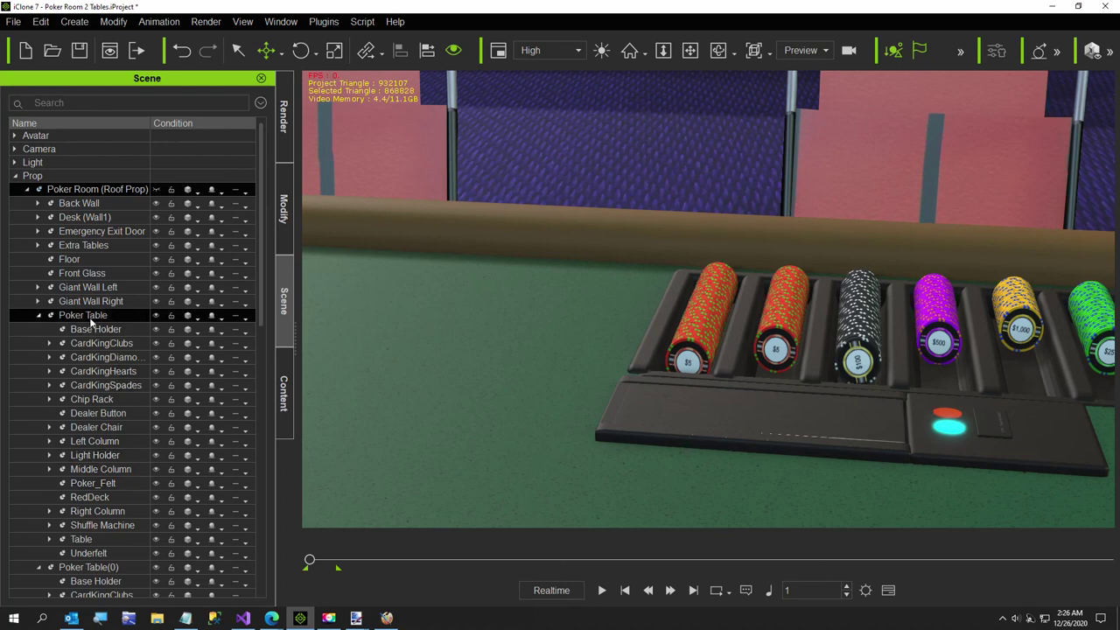
scroll(458, 379, "down", 3)
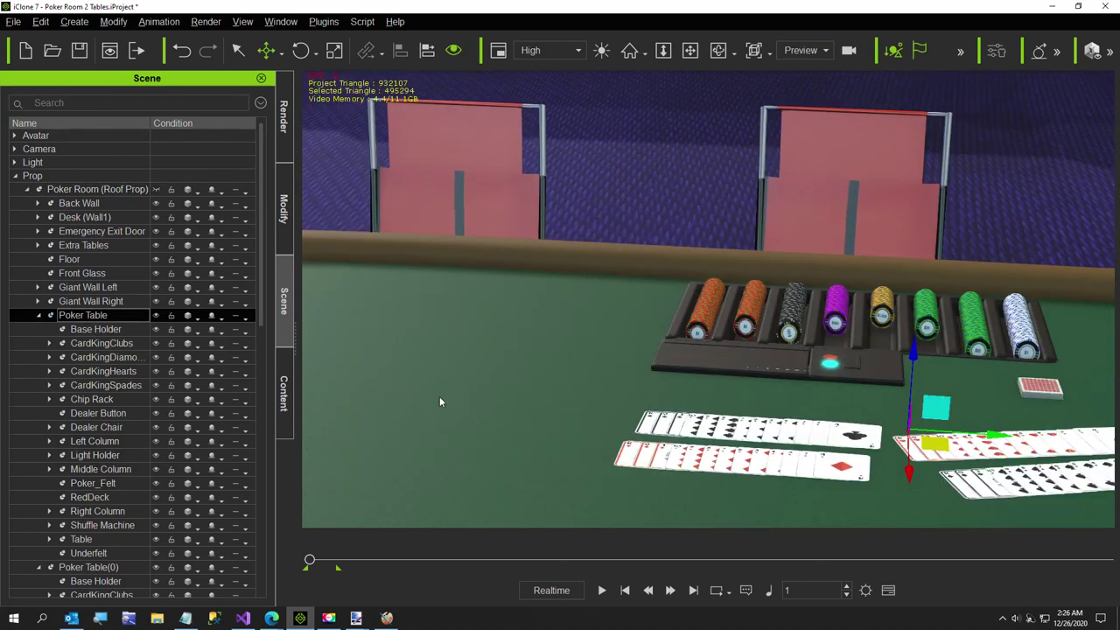
left_click(39, 316)
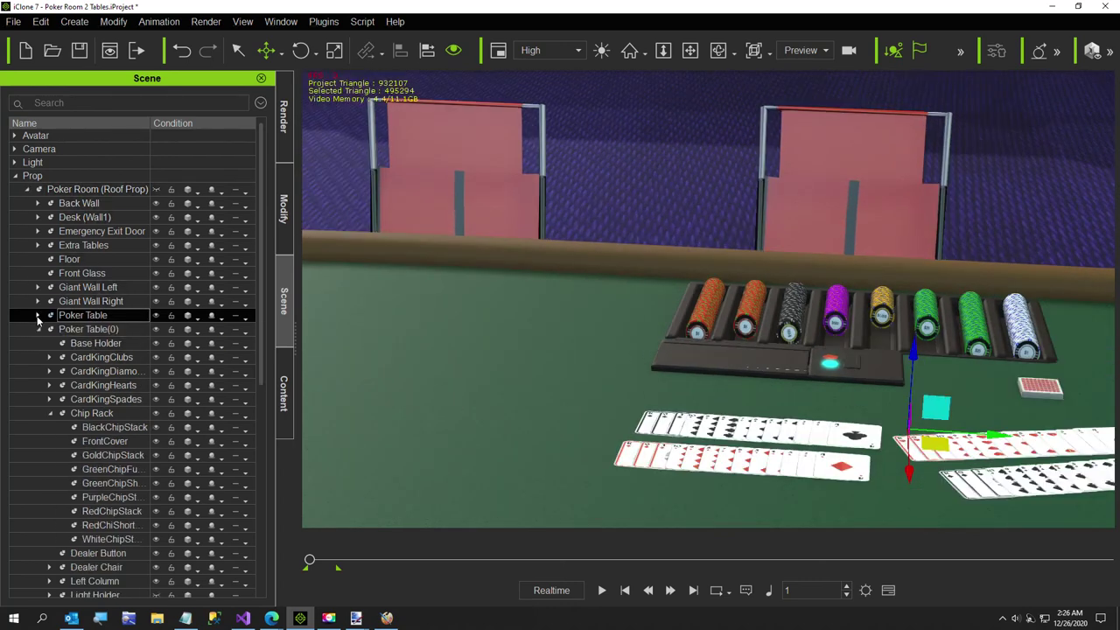
left_click(39, 329)
Expand the Avatar group, select the seated avatar, frame him and look closely at his writing hand and notebook
left_click(14, 136)
left_click(47, 149)
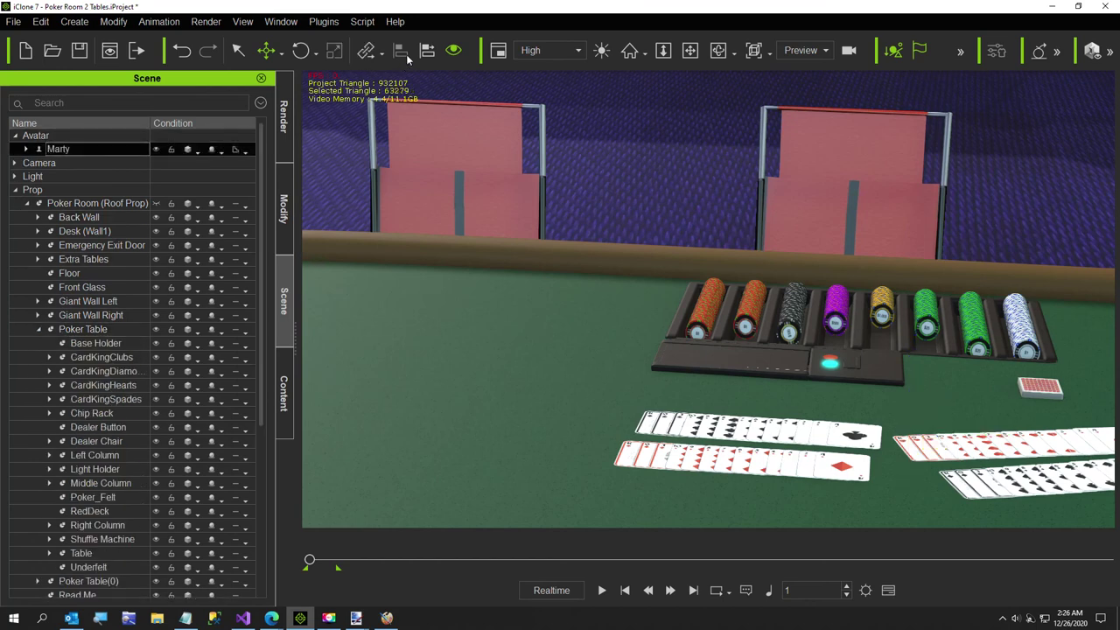
left_click(629, 53)
right_click_drag(690, 316, 737, 117)
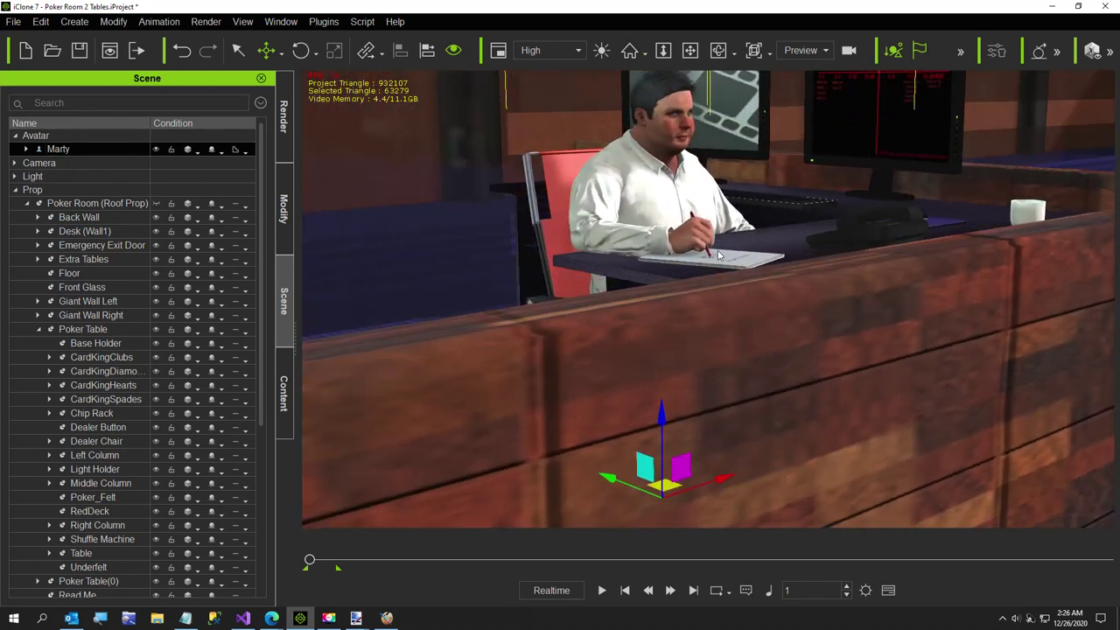
scroll(718, 253, "up", 8)
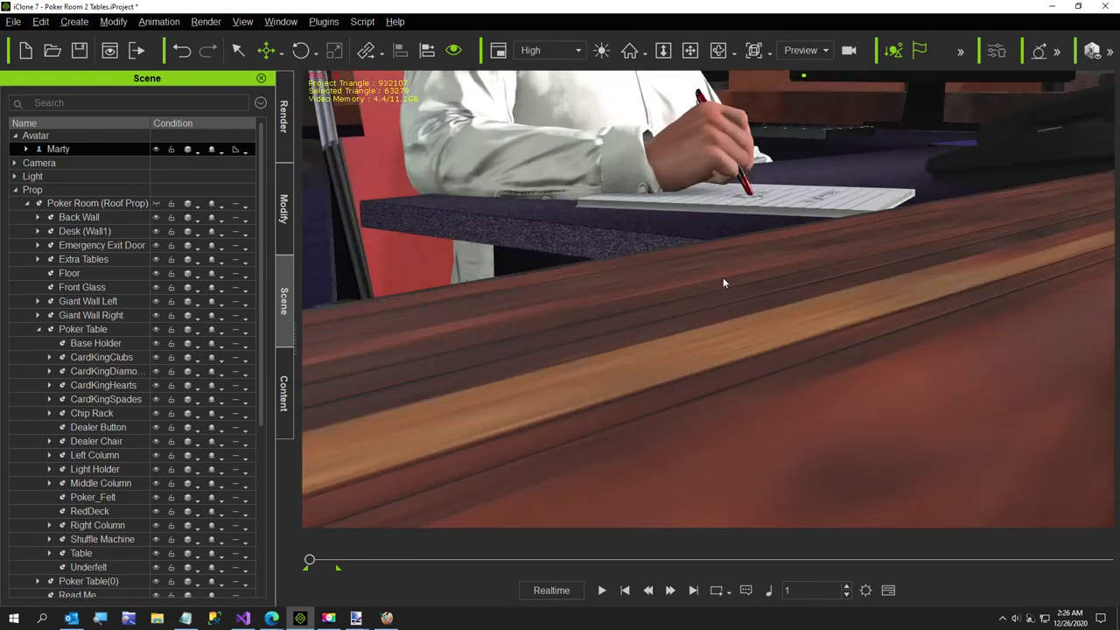
right_click_drag(723, 283, 756, 314)
right_click_drag(748, 362, 754, 371)
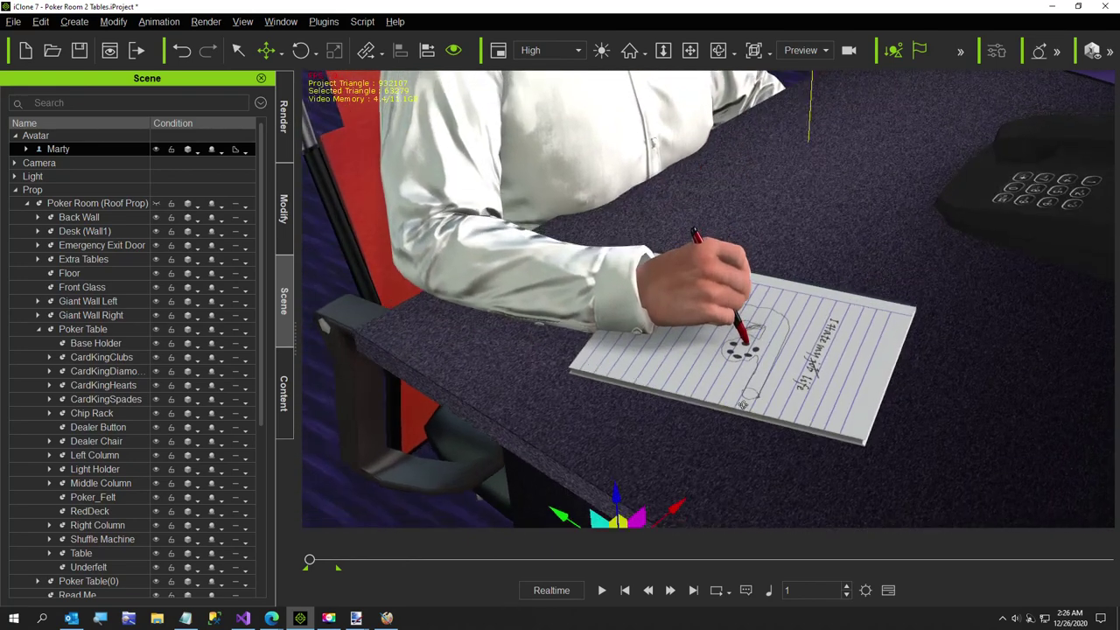
Examine the avatar's shirt sleeve, the handwritten notebook page and the desk telephone up close from several angles
scroll(952, 446, "up", 6)
right_click_drag(952, 446, 1025, 394)
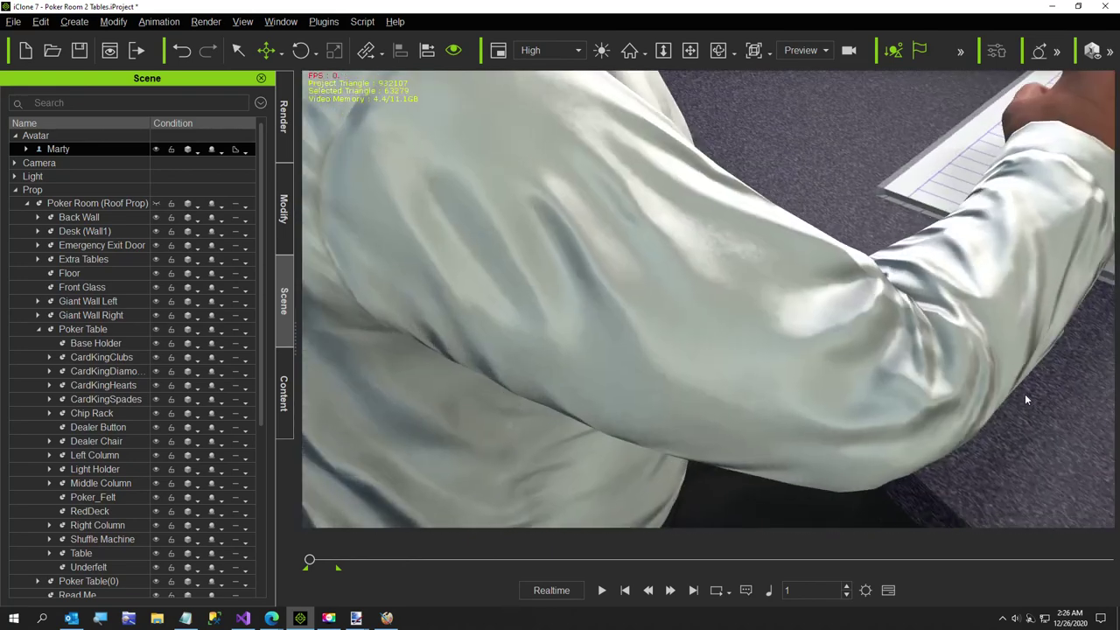
scroll(875, 403, "down", 5)
right_click_drag(787, 412, 612, 453)
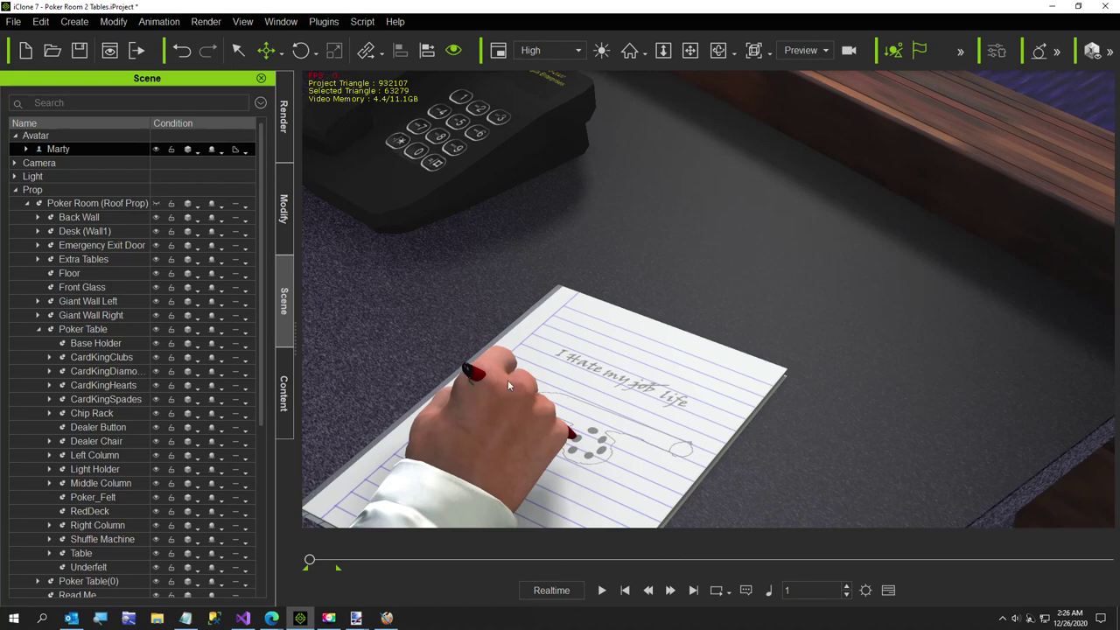
scroll(581, 445, "up", 8)
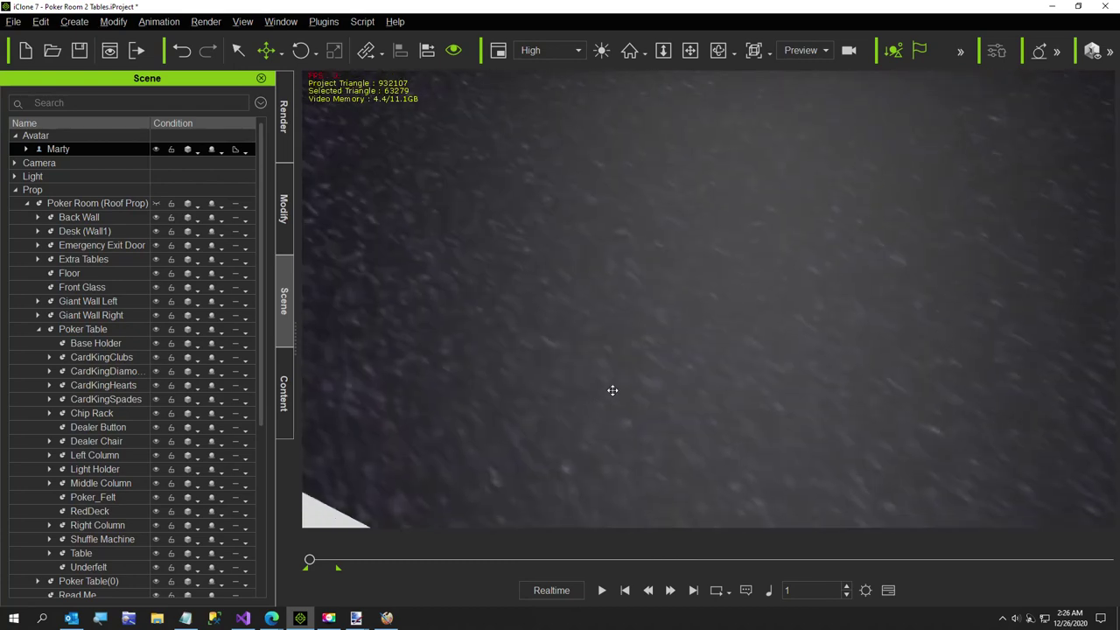
scroll(613, 391, "down", 8)
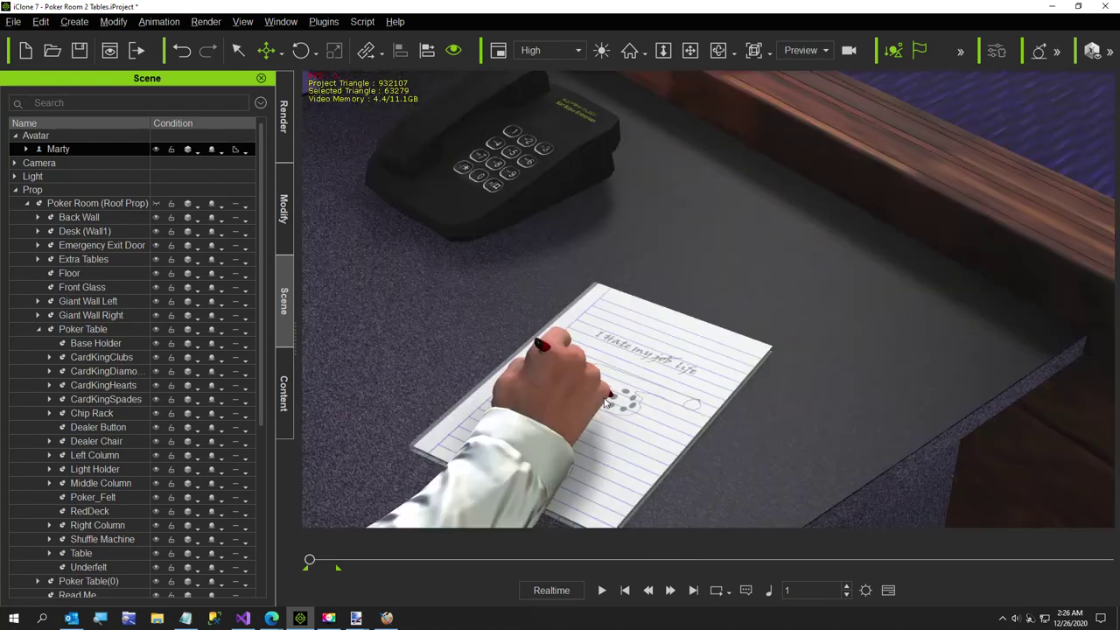
right_click_drag(632, 389, 616, 451)
scroll(616, 452, "up", 2)
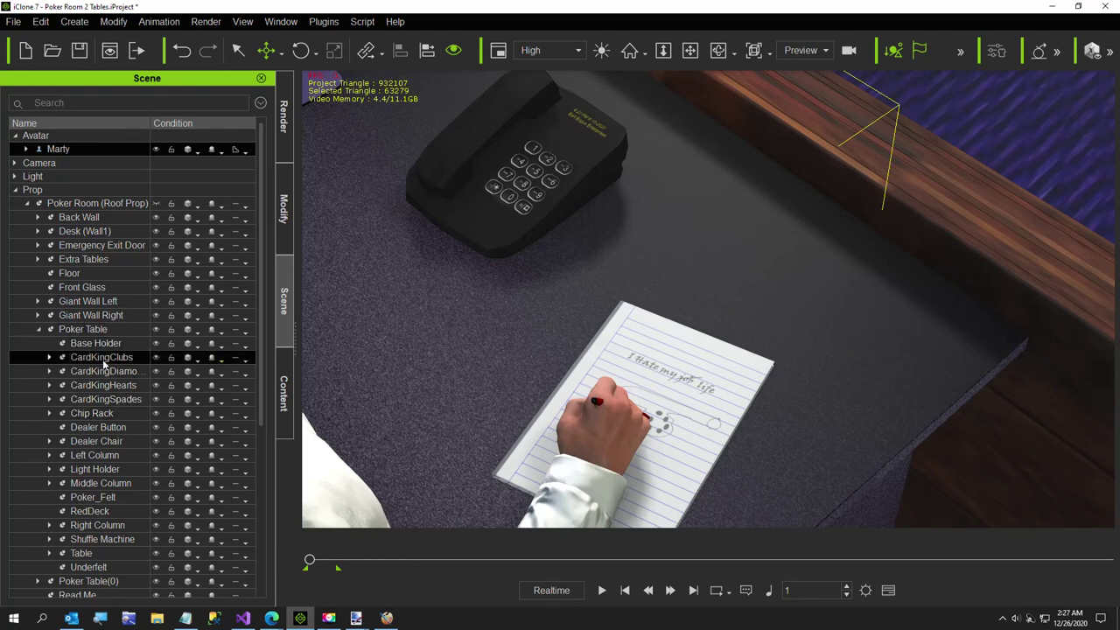
Look through the poker table props in the scene hierarchy, select the Pen in the avatar's hand and show its move gizmo in world axes
scroll(82, 439, "down", 3)
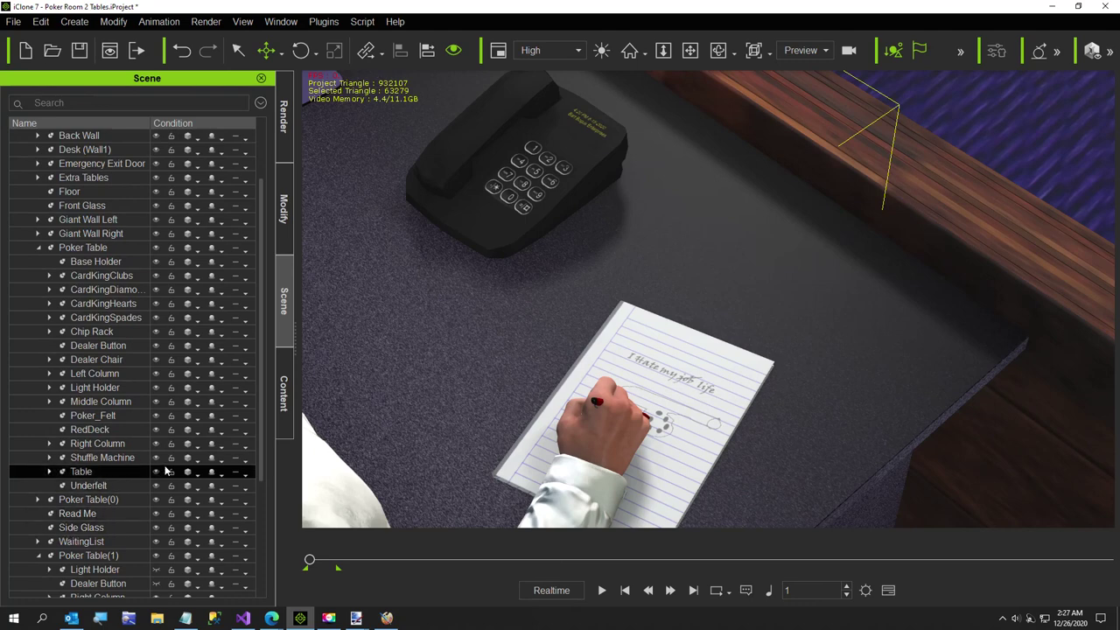
scroll(88, 470, "down", 3)
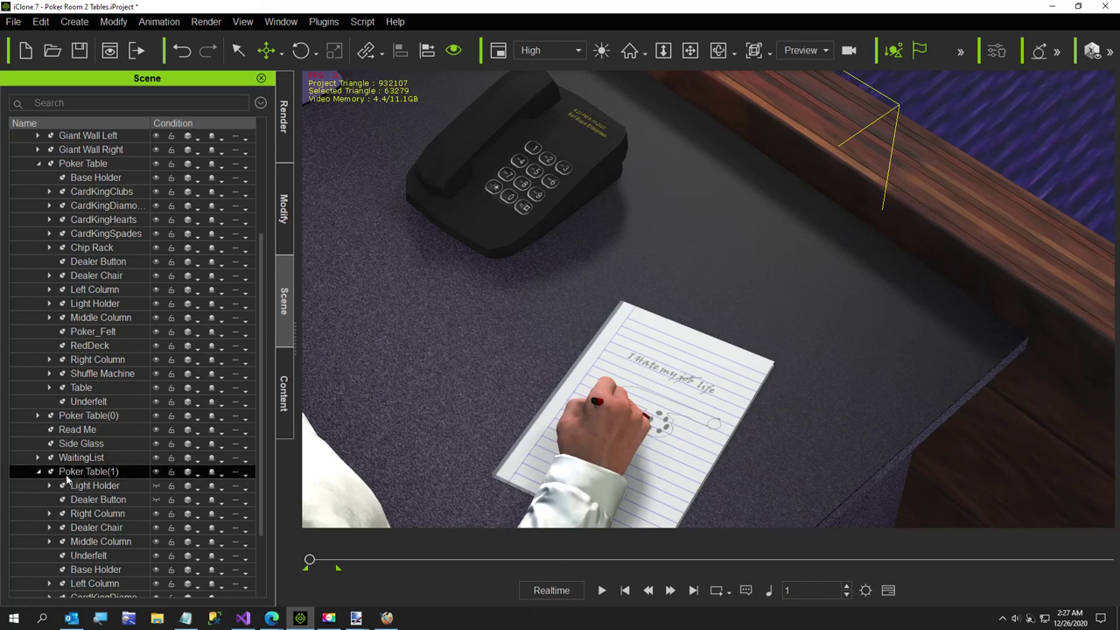
scroll(62, 476, "down", 3)
scroll(80, 289, "up", 6)
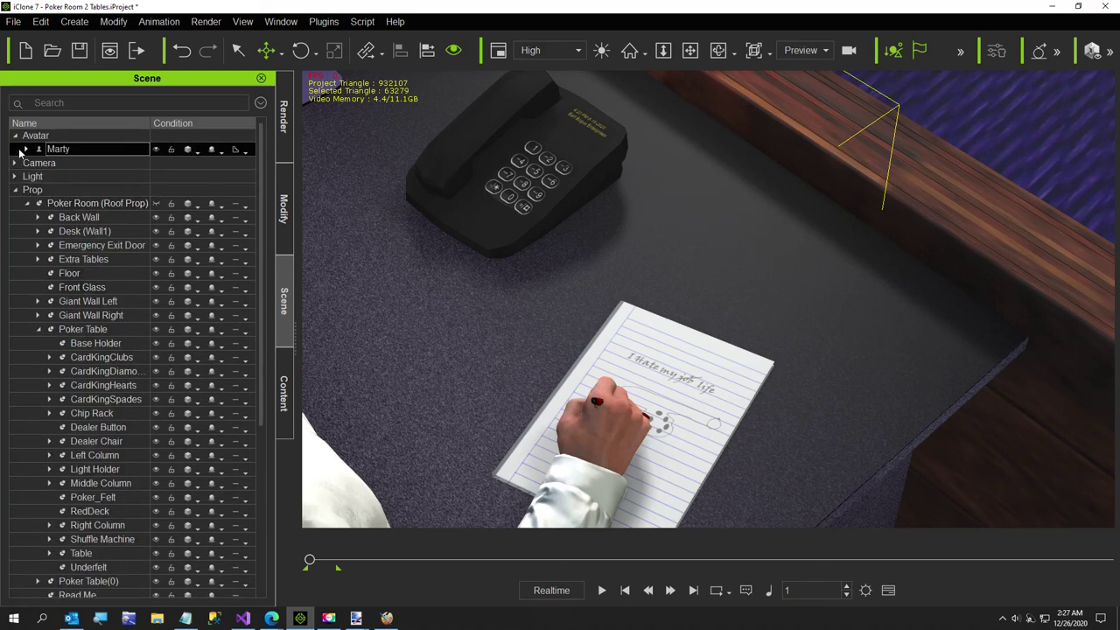
left_click(594, 403)
left_click(595, 405)
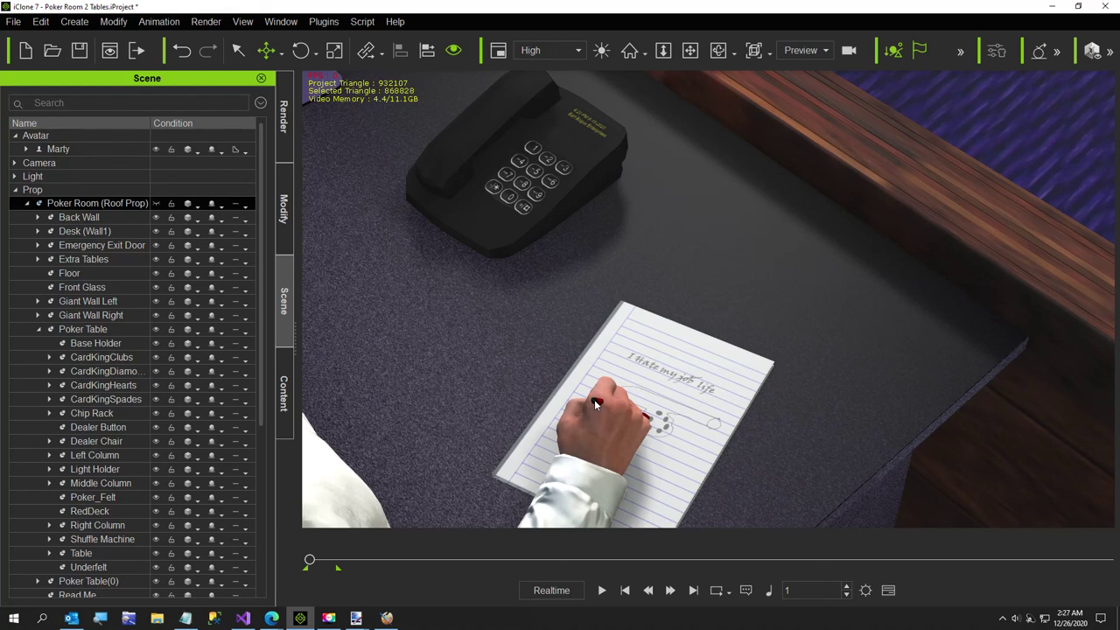
left_click(594, 399)
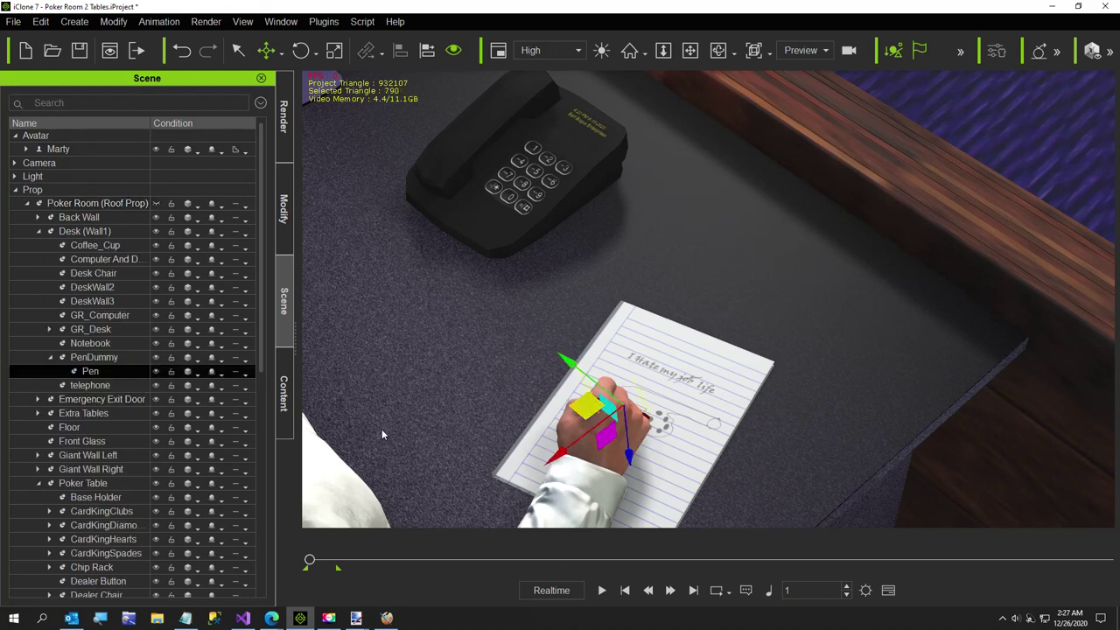
key("w")
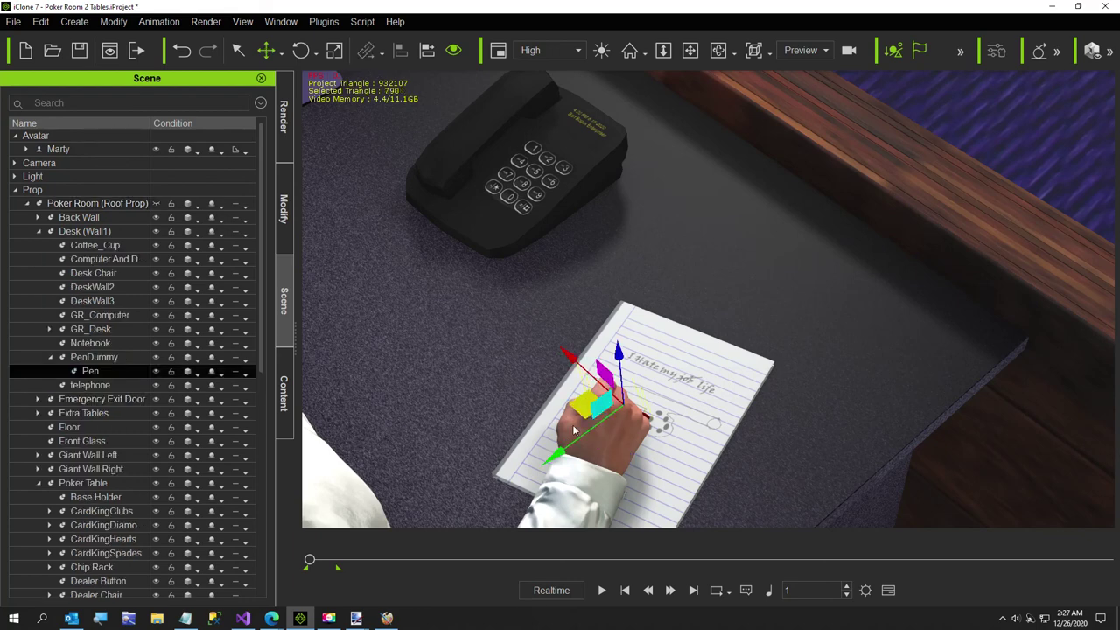
left_click_drag(572, 358, 555, 350)
left_click_drag(536, 450, 518, 461)
Examine the desk's notebook, mouse and coffee cup, and the blank screen and waiting-list board on the brick wall
right_click_drag(517, 461, 827, 477)
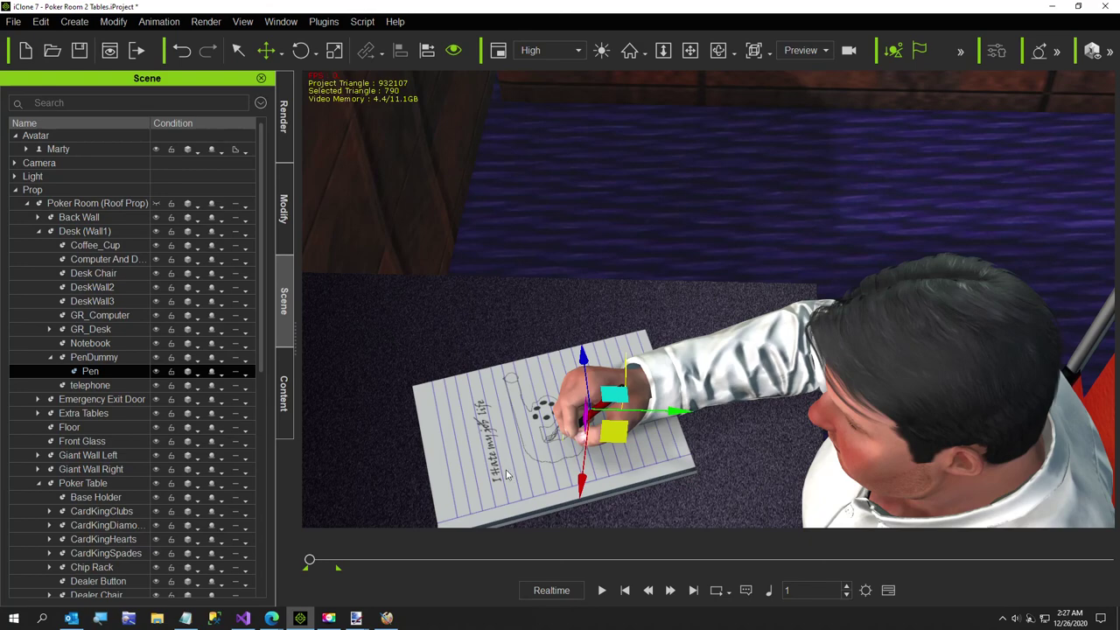
right_click_drag(562, 473, 556, 366)
scroll(677, 490, "down", 3)
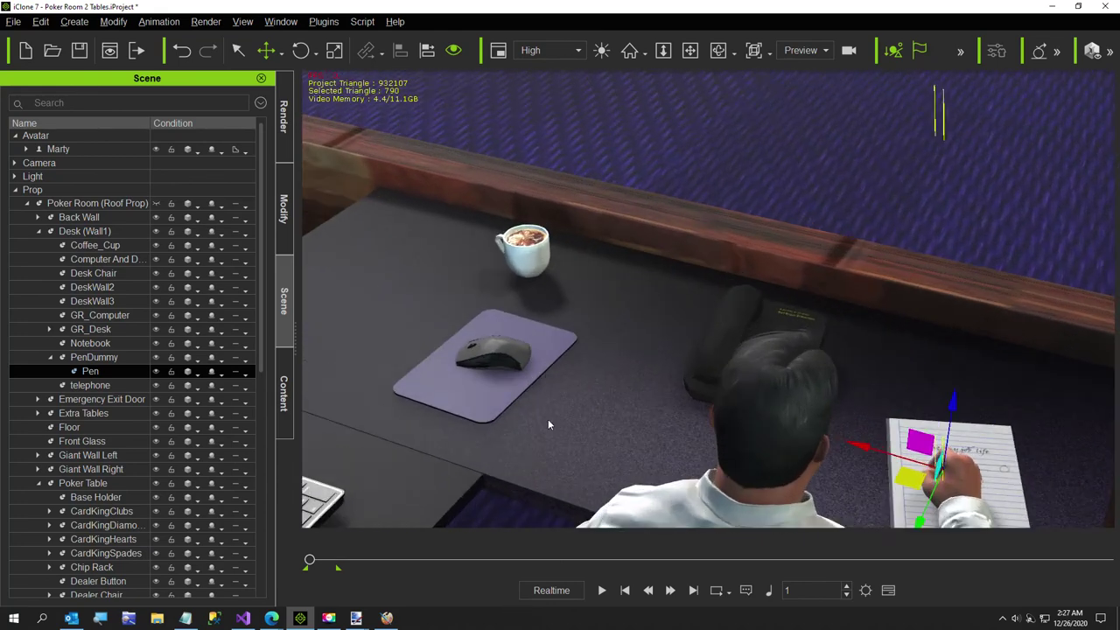
scroll(547, 425, "down", 6)
right_click_drag(474, 513, 716, 373)
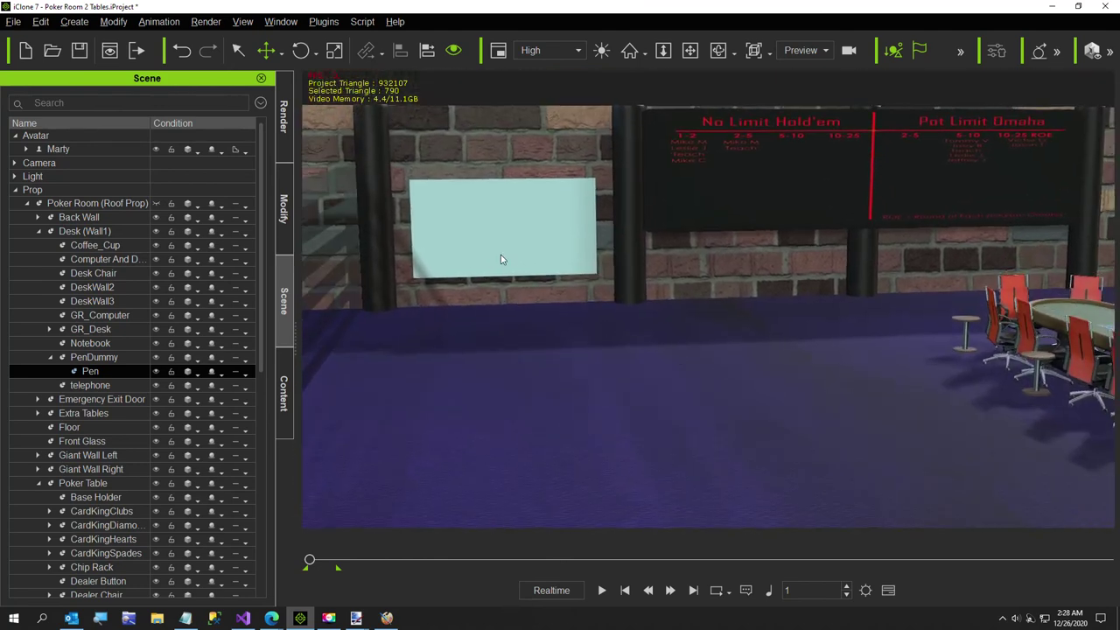
left_click(517, 196)
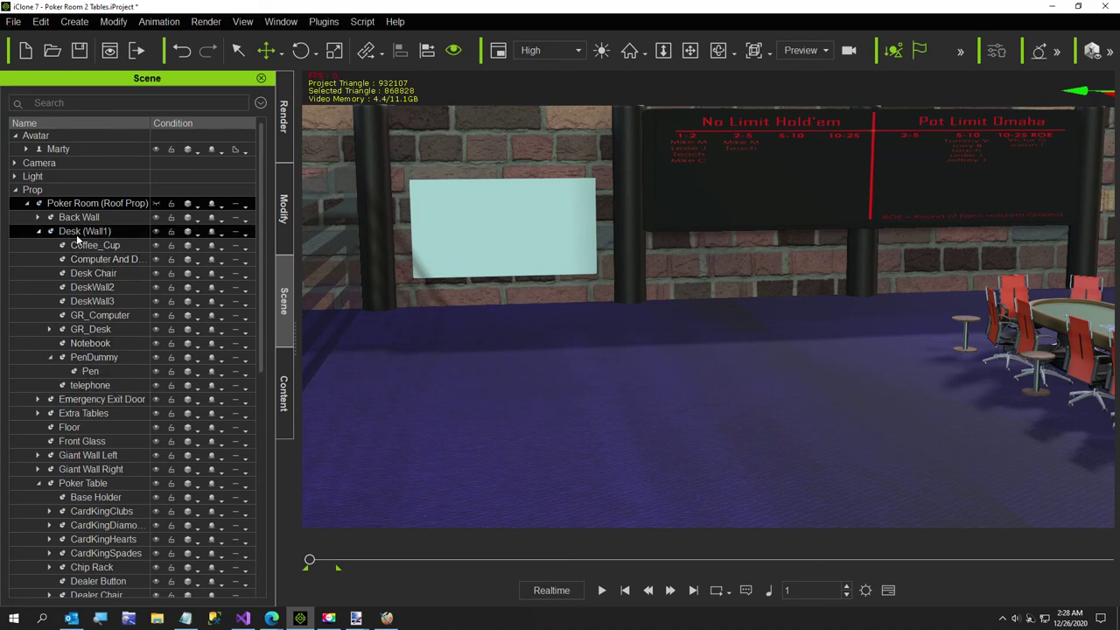
Select Poker Table, frame it and inspect its chip rack and card spreads at progressively closer range
left_click(84, 486)
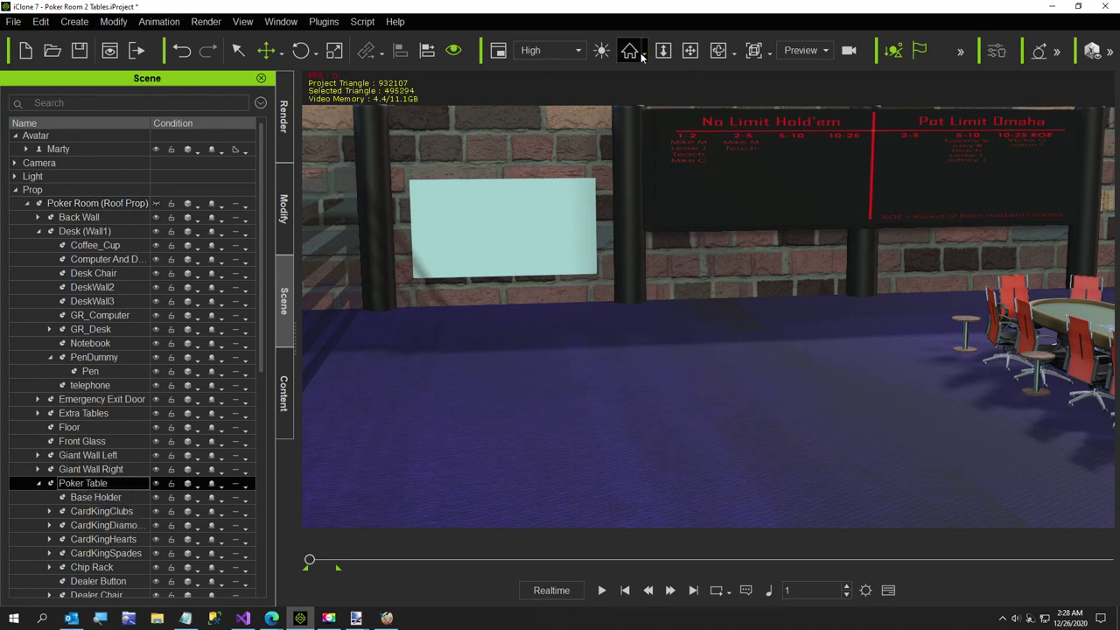
scroll(663, 457, "down", 5)
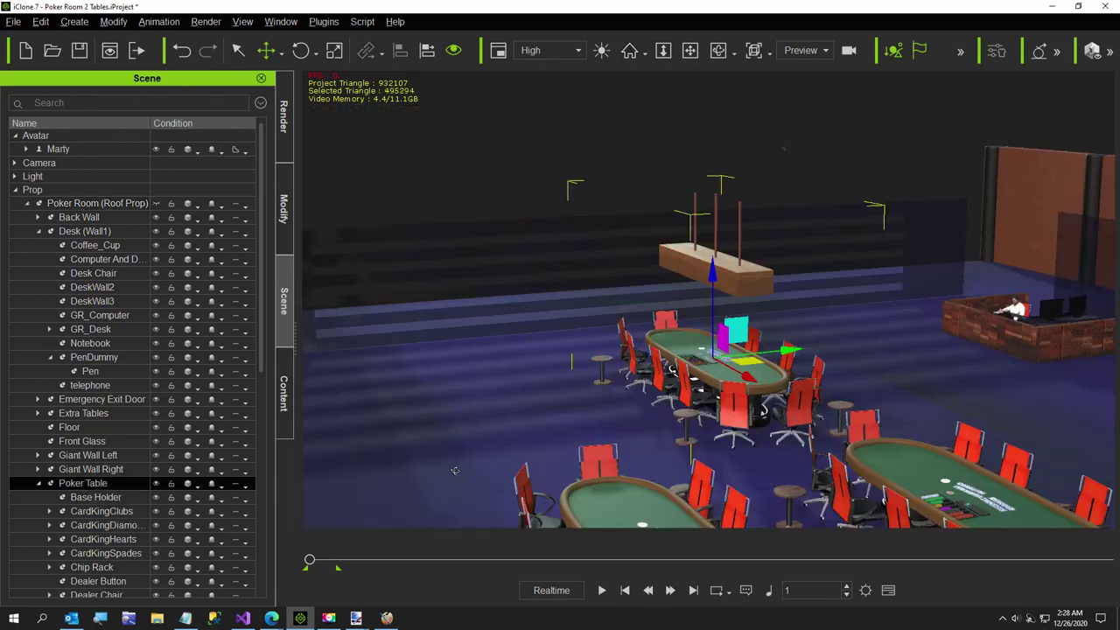
right_click_drag(462, 497, 665, 430)
scroll(662, 437, "up", 5)
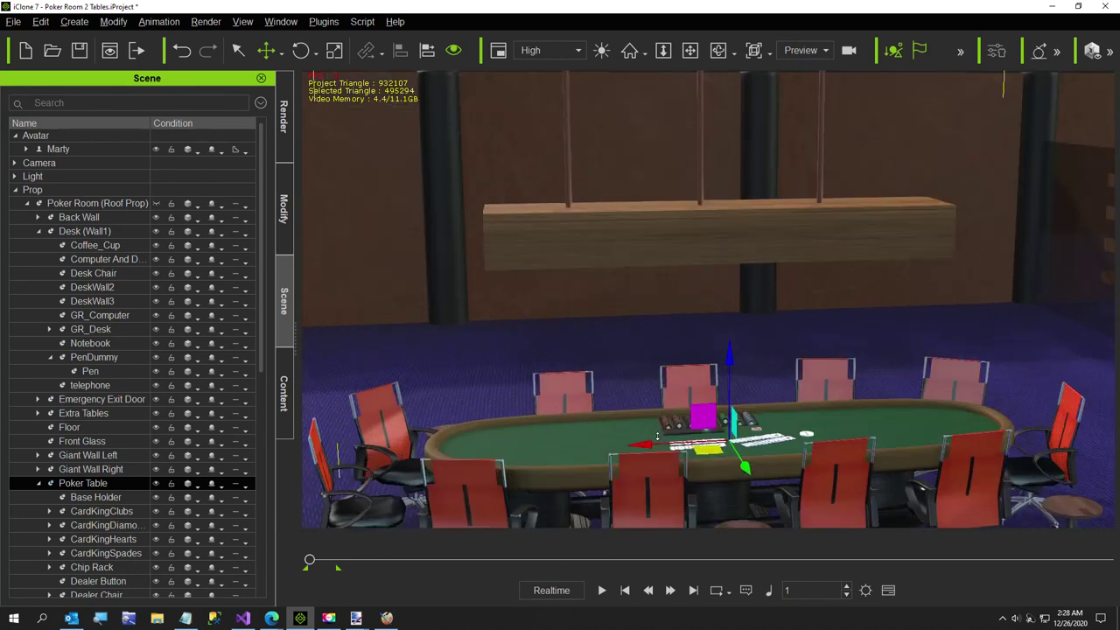
middle_click_drag(656, 455, 693, 285)
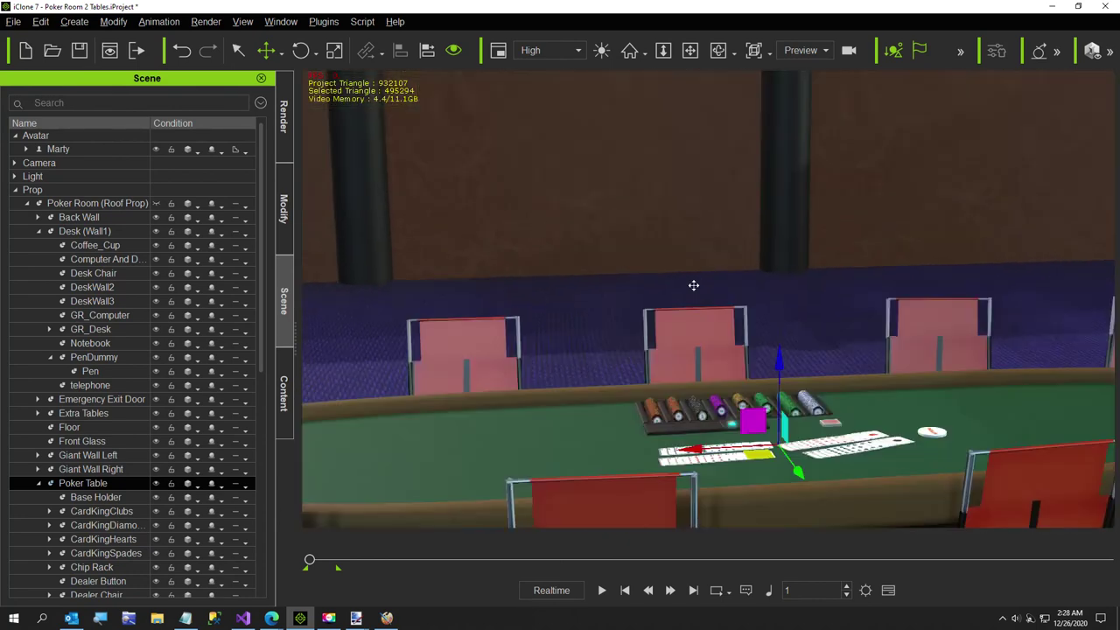
scroll(708, 420, "up", 5)
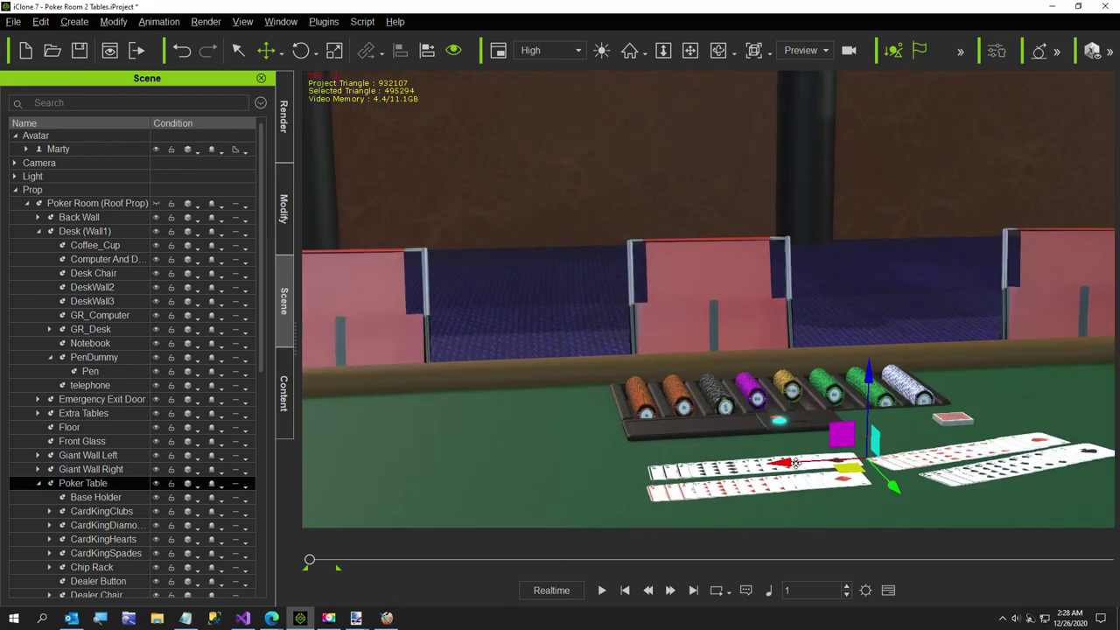
scroll(709, 420, "up", 5)
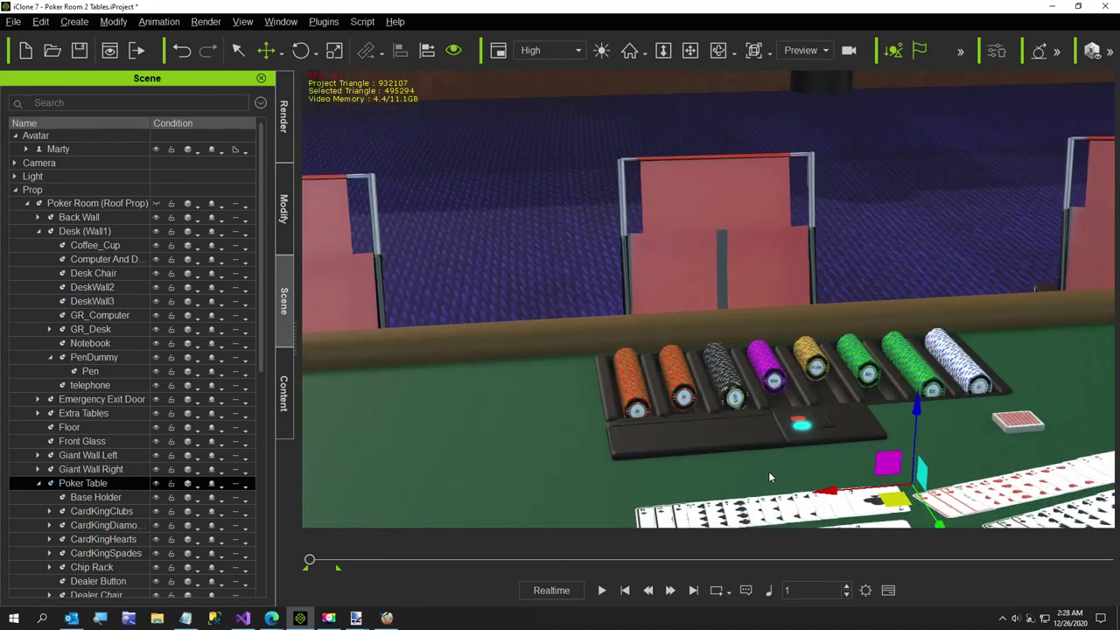
scroll(768, 474, "up", 5)
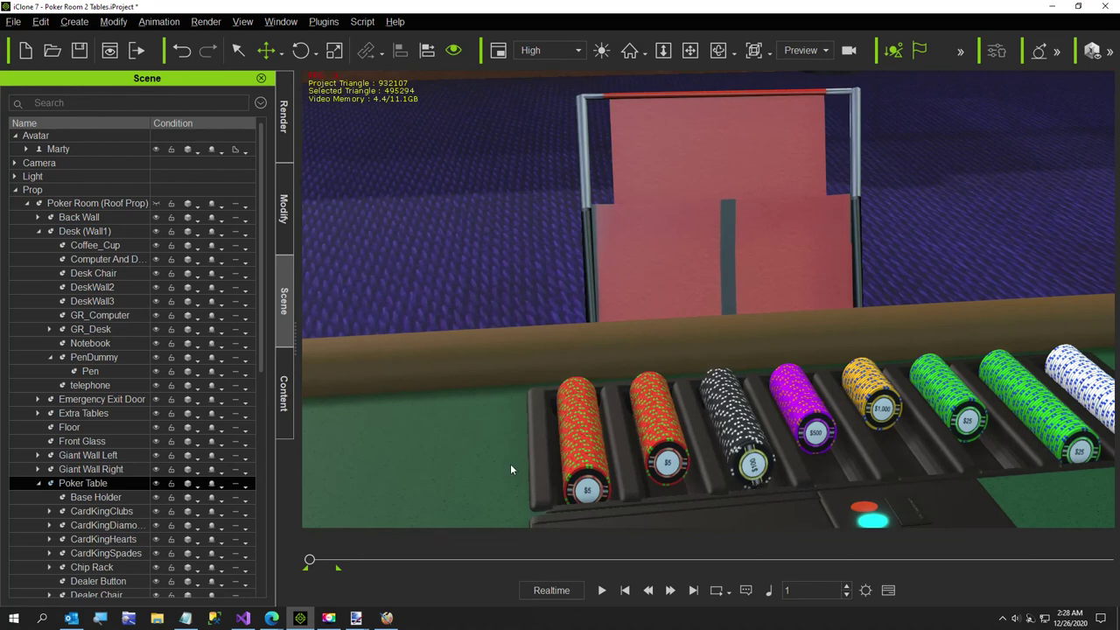
middle_click_drag(513, 464, 175, 442)
Collapse Poker Table, select the Chip Rack of Poker Table(0), frame it and inspect its modelled chip stacks from several angles
left_click(35, 484)
left_click(85, 495)
left_click(36, 498)
left_click(91, 581)
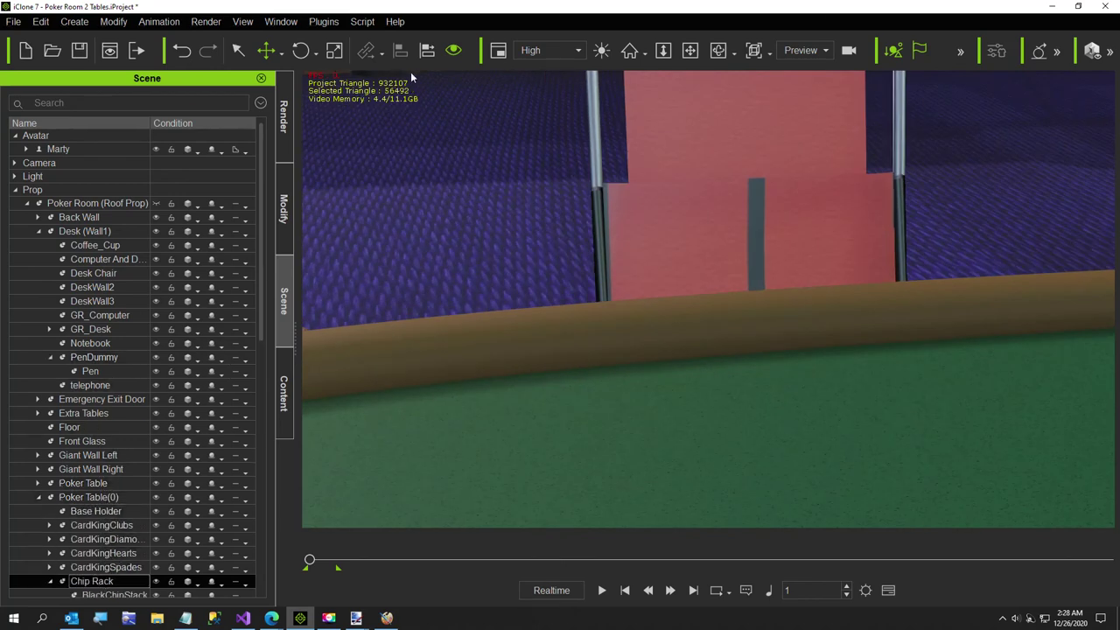
left_click(630, 53)
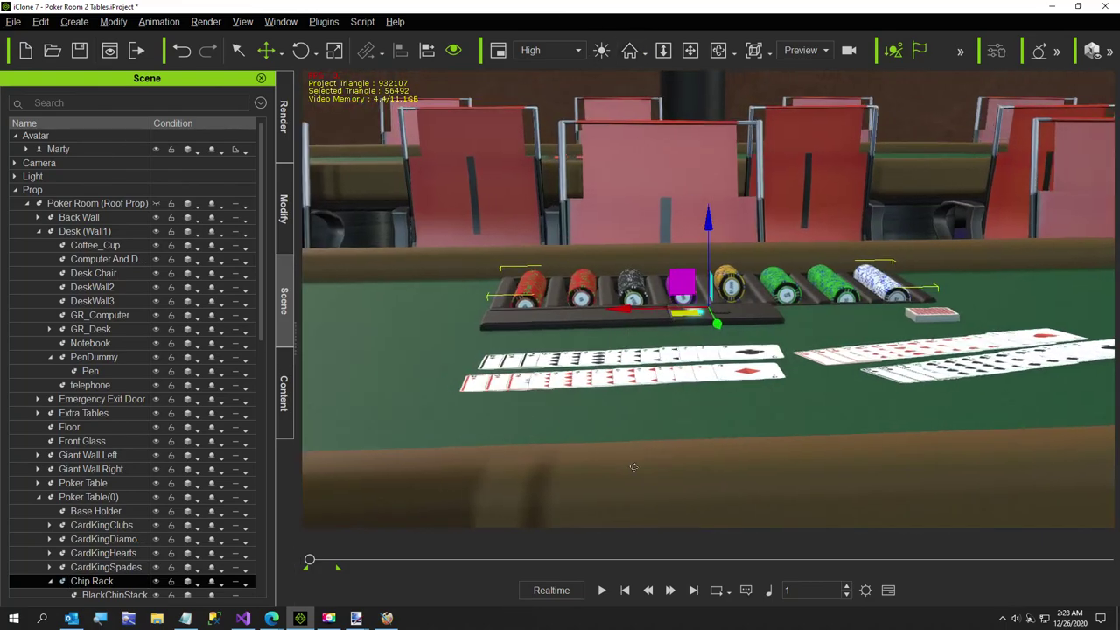
scroll(634, 467, "up", 10)
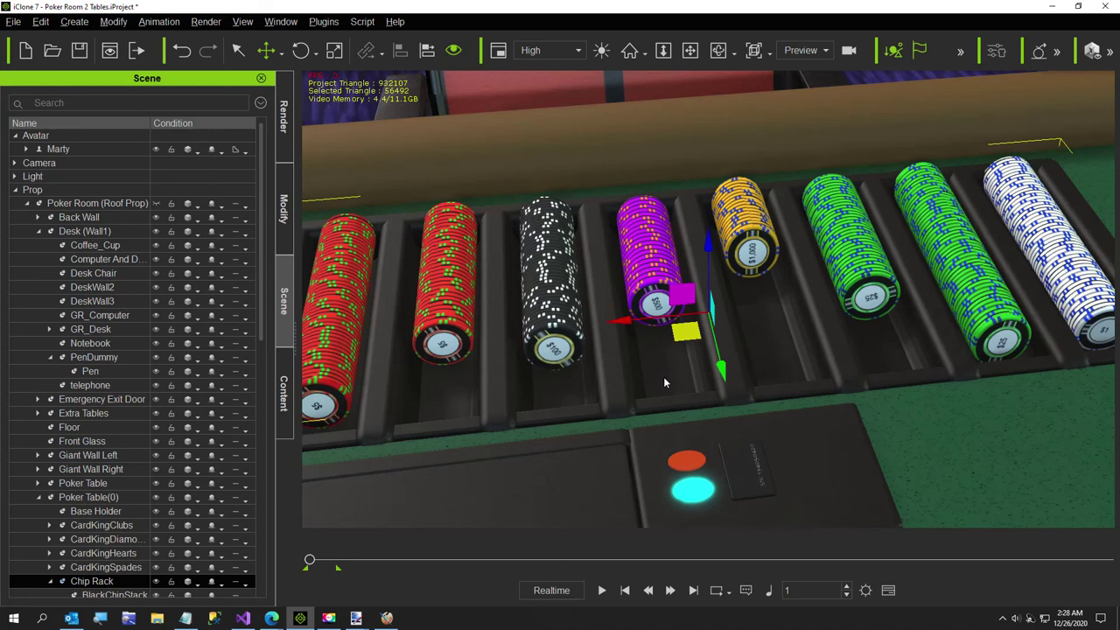
right_click_drag(498, 345, 450, 369)
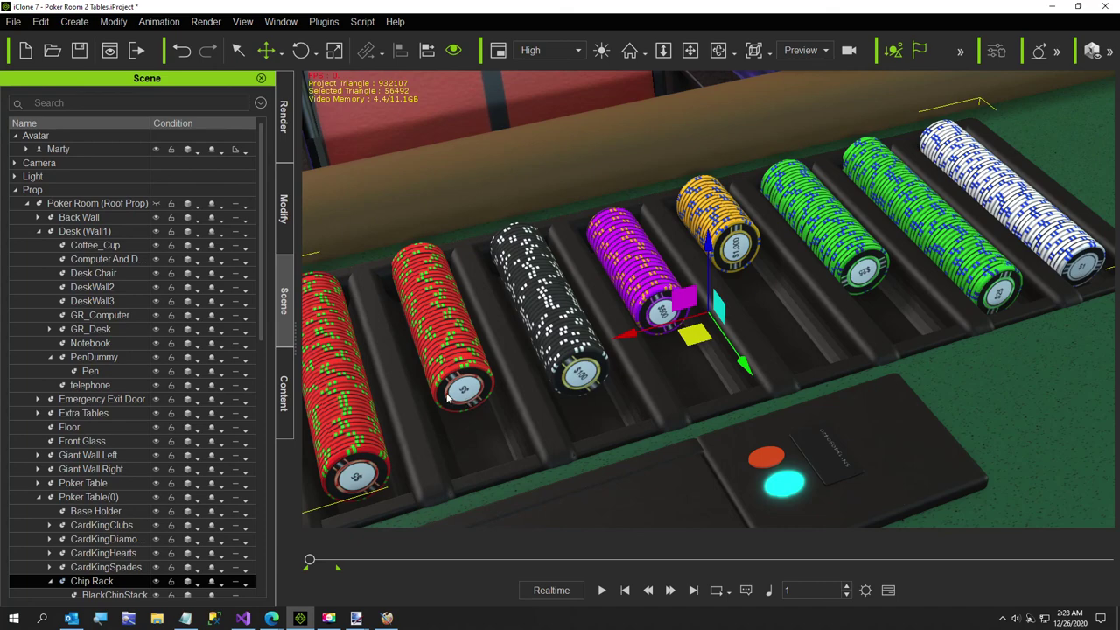
right_click_drag(528, 401, 513, 341)
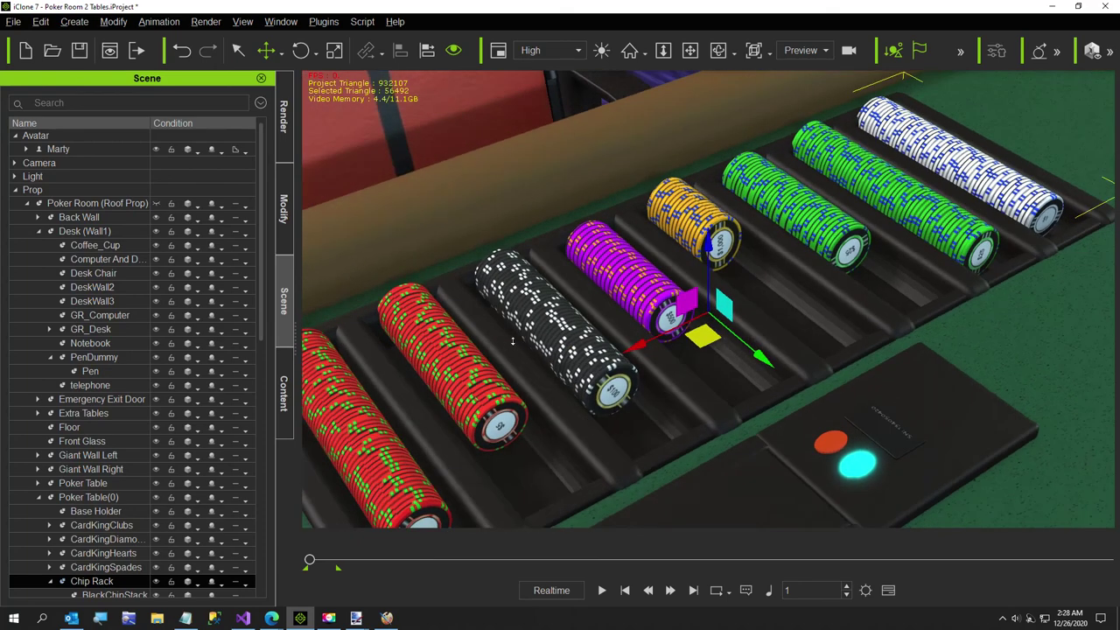
scroll(513, 342, "down", 5)
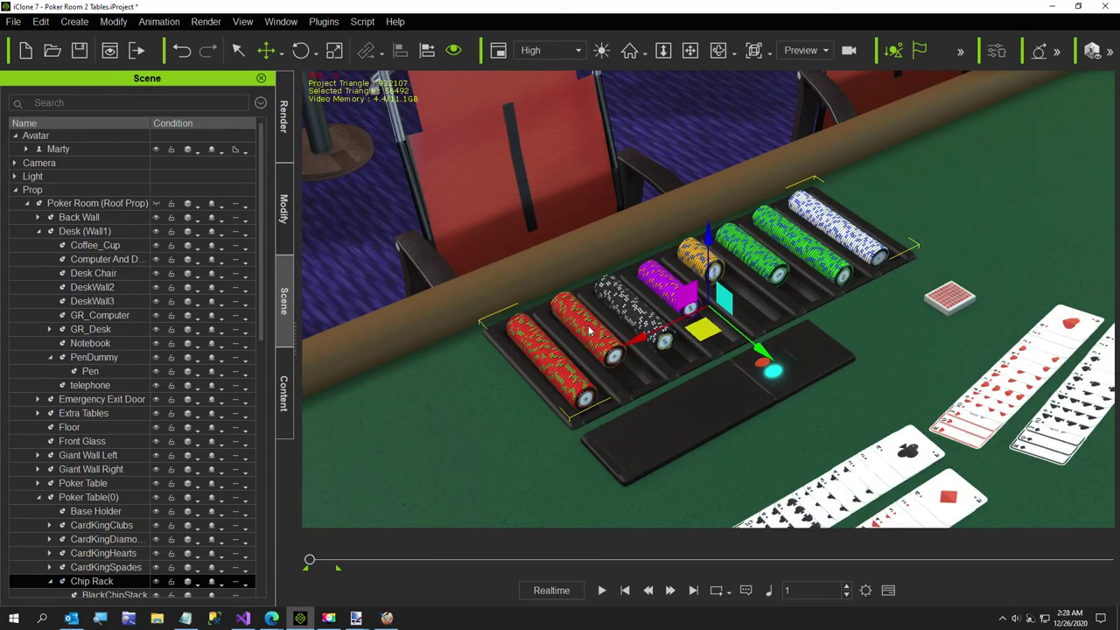